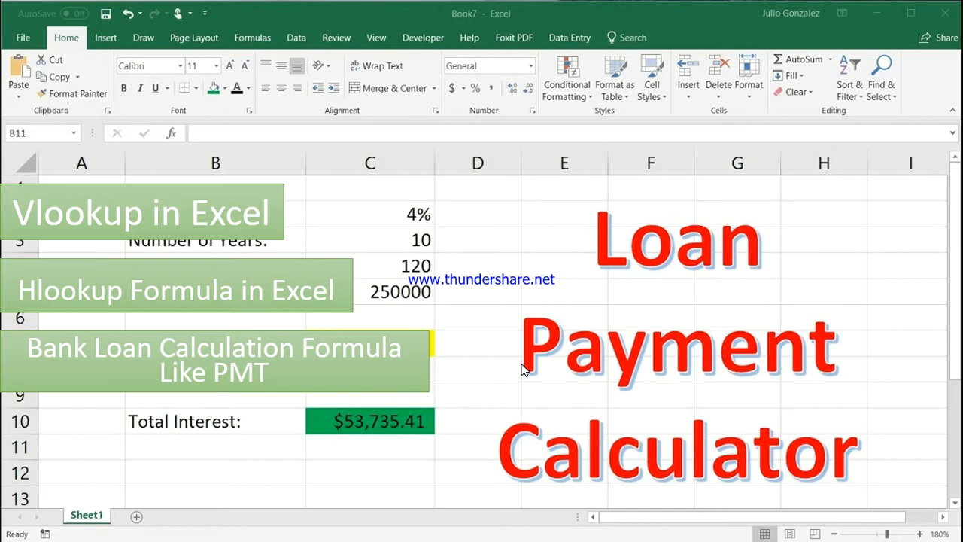
End the running slide show and minimize the Excel start window and the PowerPoint presentation to reach the desktop
key("alt+Tab")
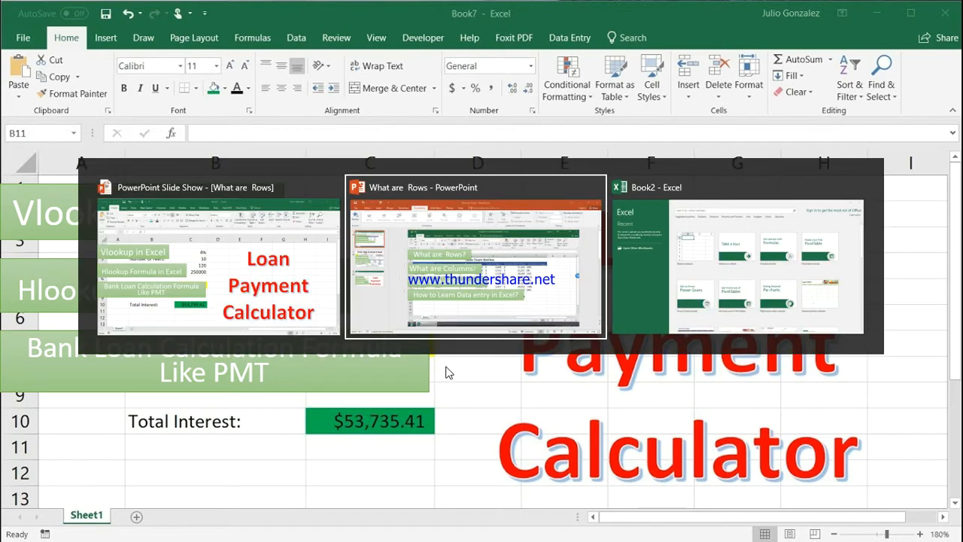
key("Tab")
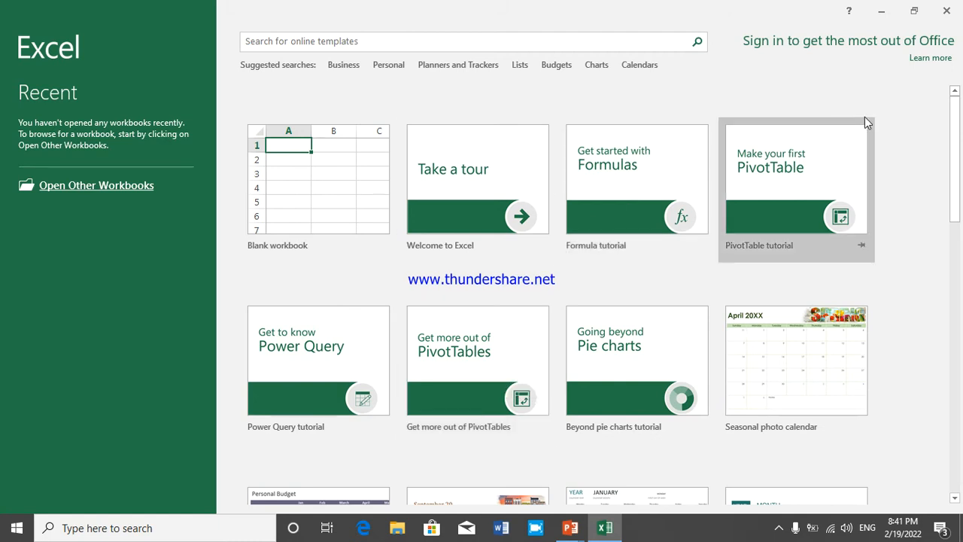
left_click(885, 20)
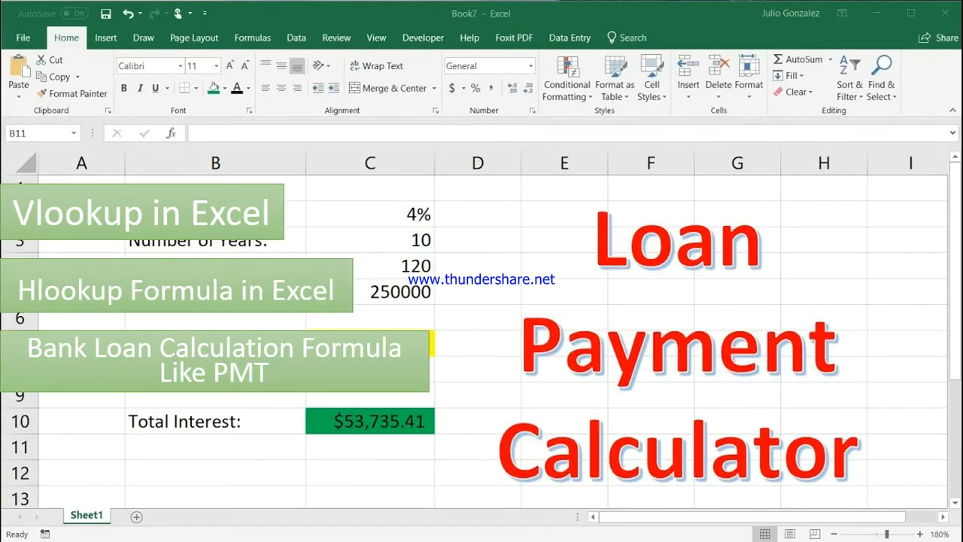
key("Escape")
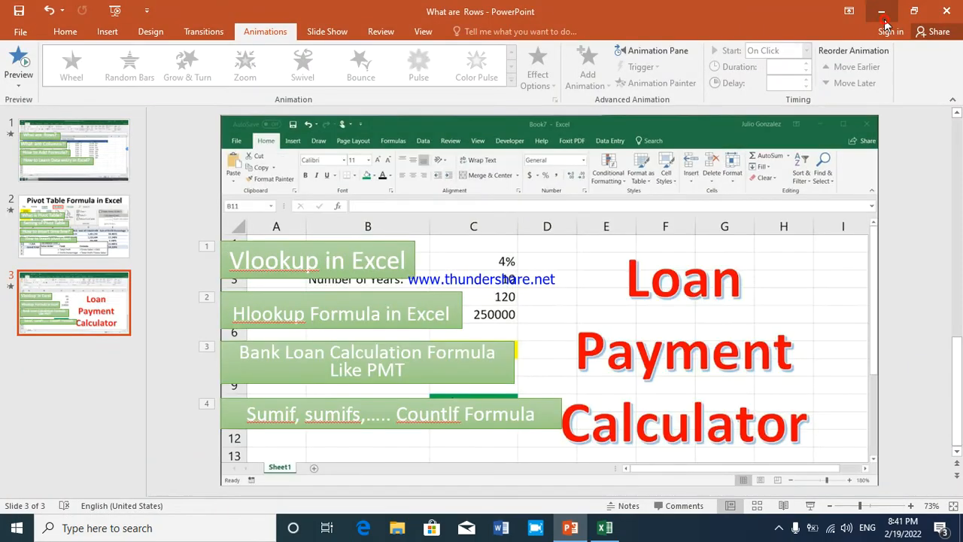
left_click(883, 21)
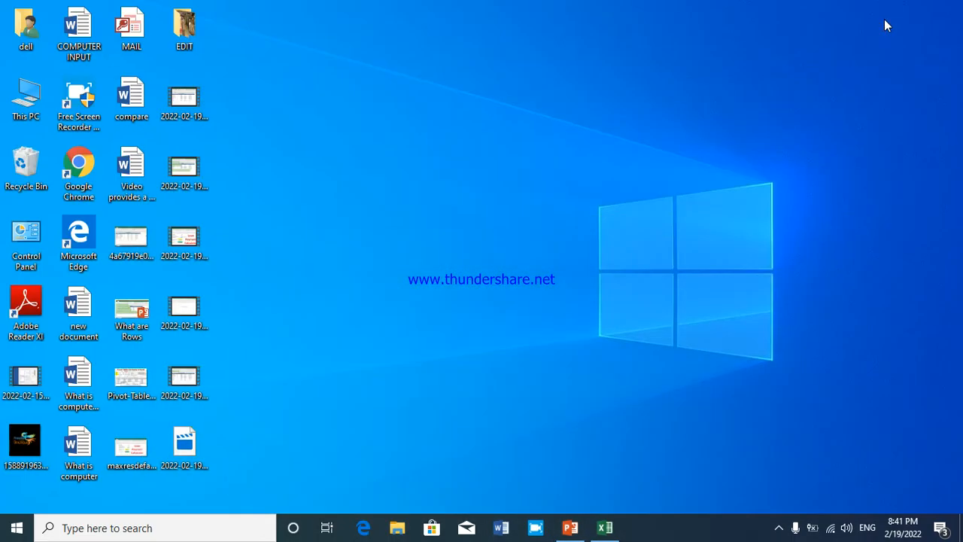
left_click(125, 530)
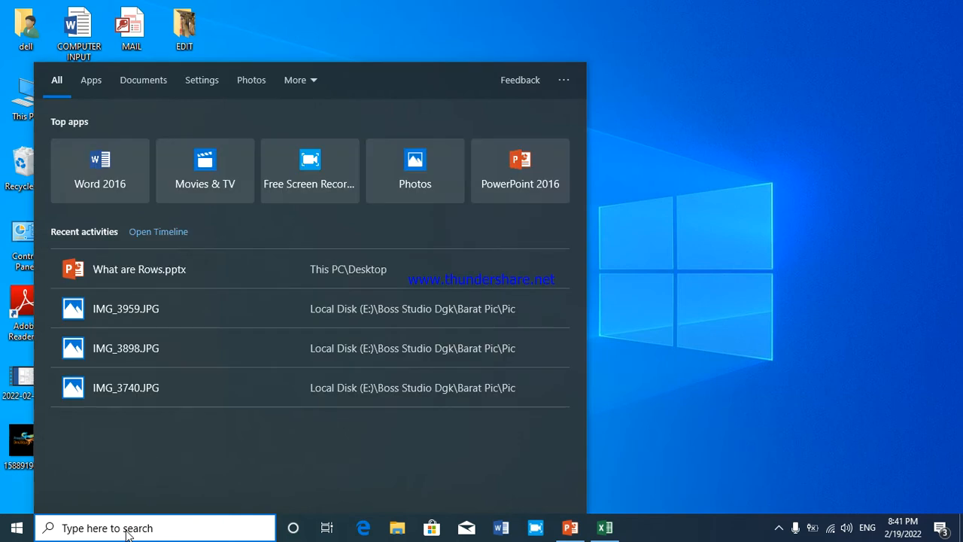
type("EXCE")
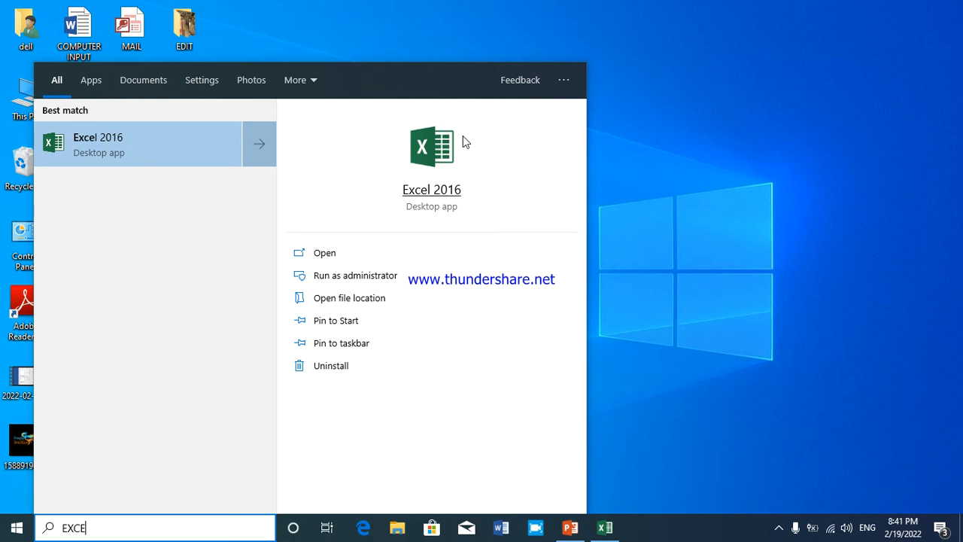
left_click(780, 183)
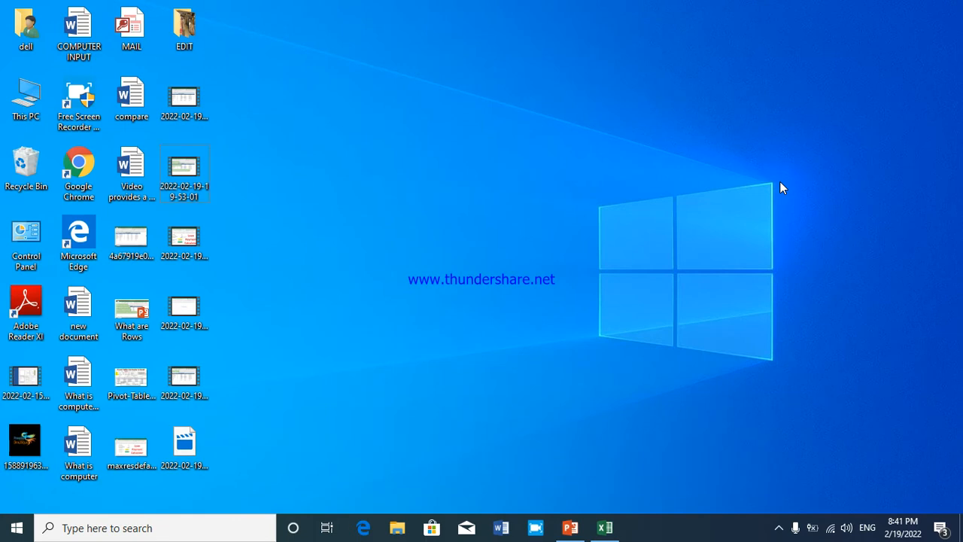
Launch Excel with the Run command EXCEL, maximize its window and create a blank workbook
key("super+r")
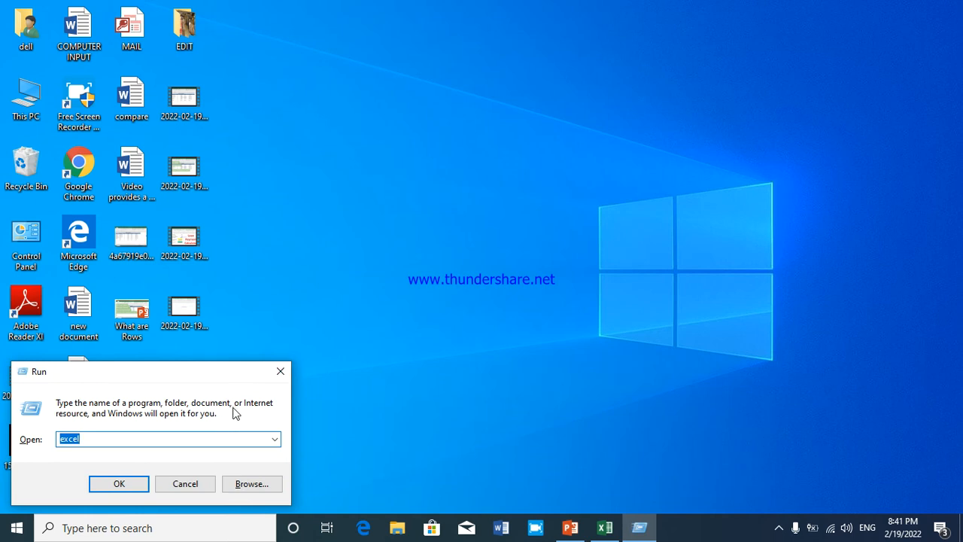
key("BackSpace")
type("EXCE")
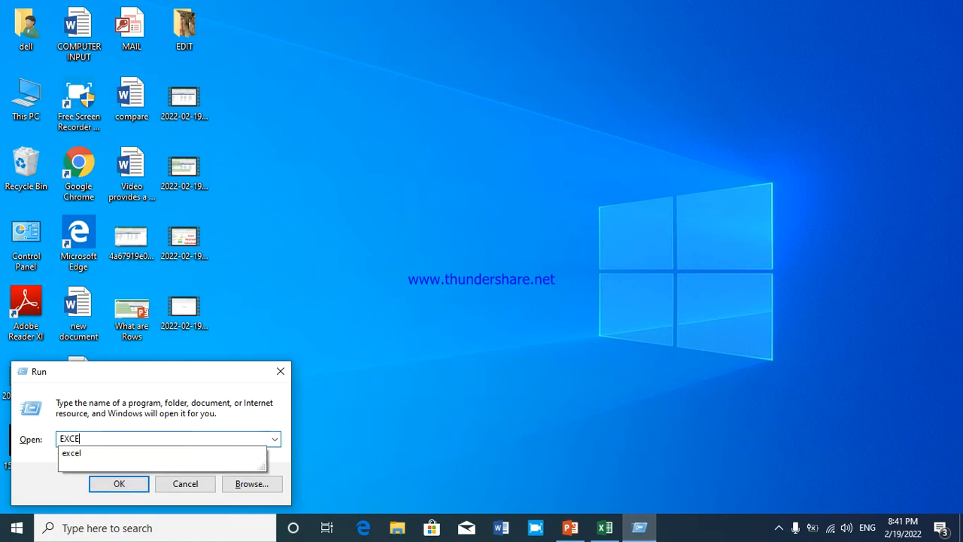
type("L")
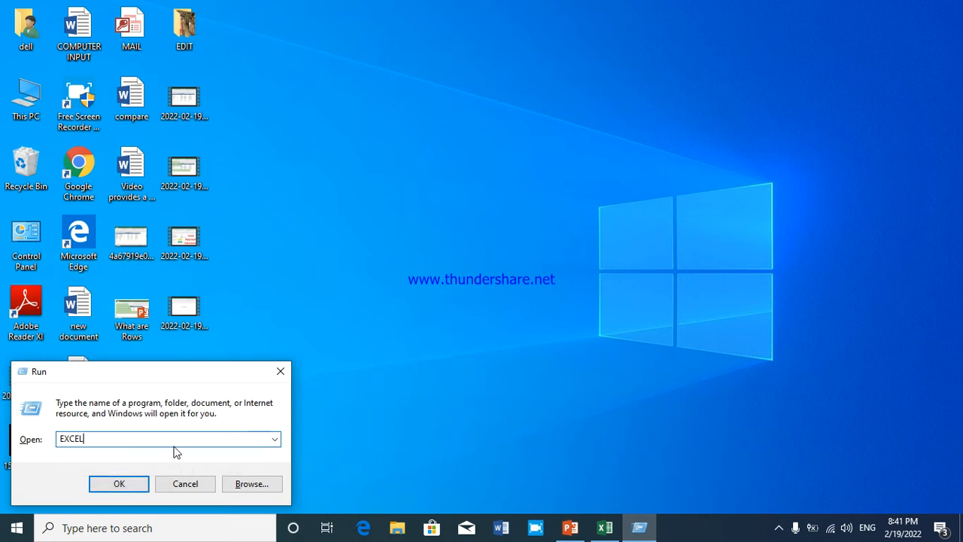
left_click(127, 487)
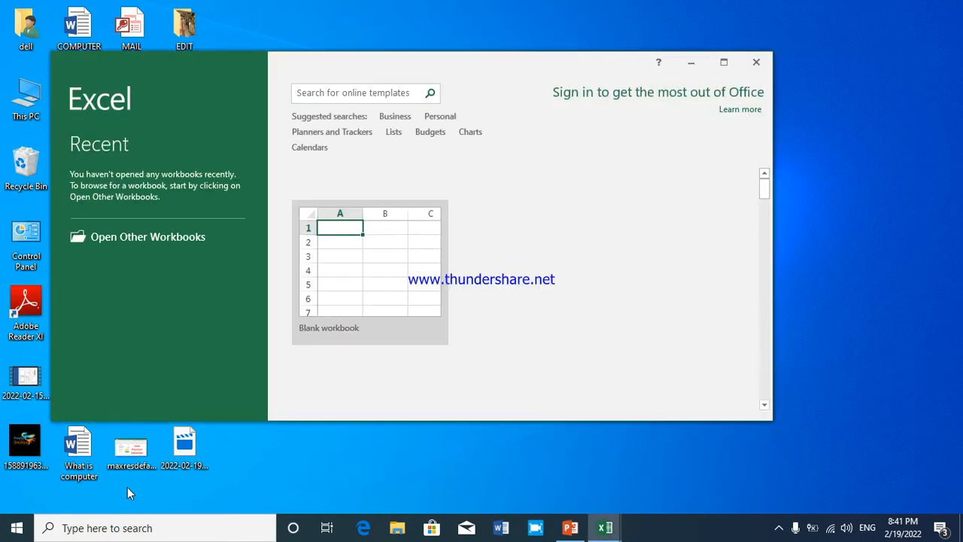
left_click(724, 61)
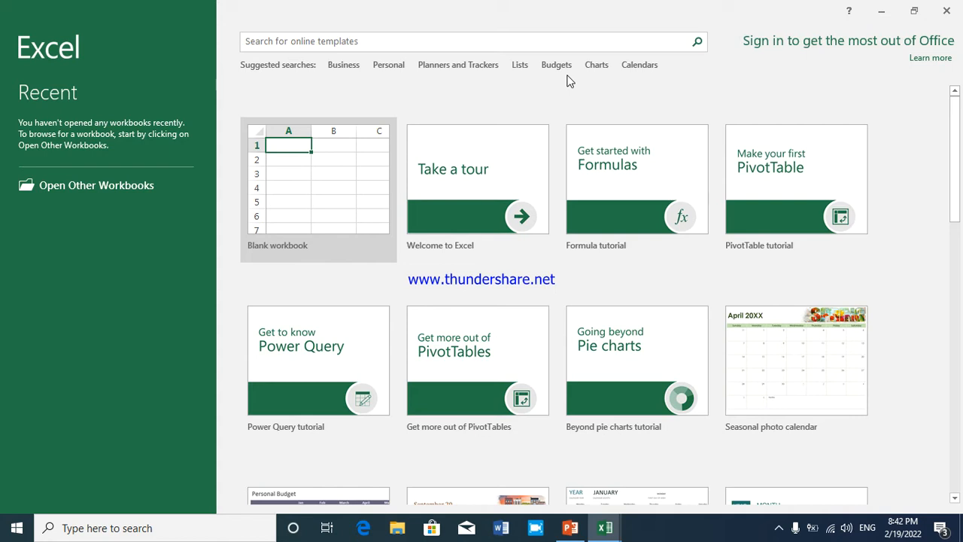
left_click(326, 158)
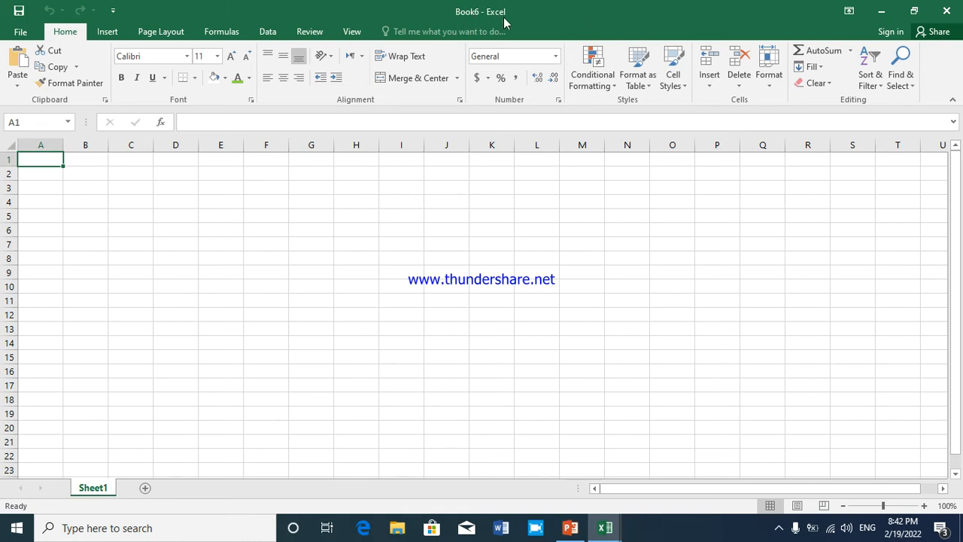
Minimize the new blank workbook and bring its window back from the open Excel windows
left_click(883, 13)
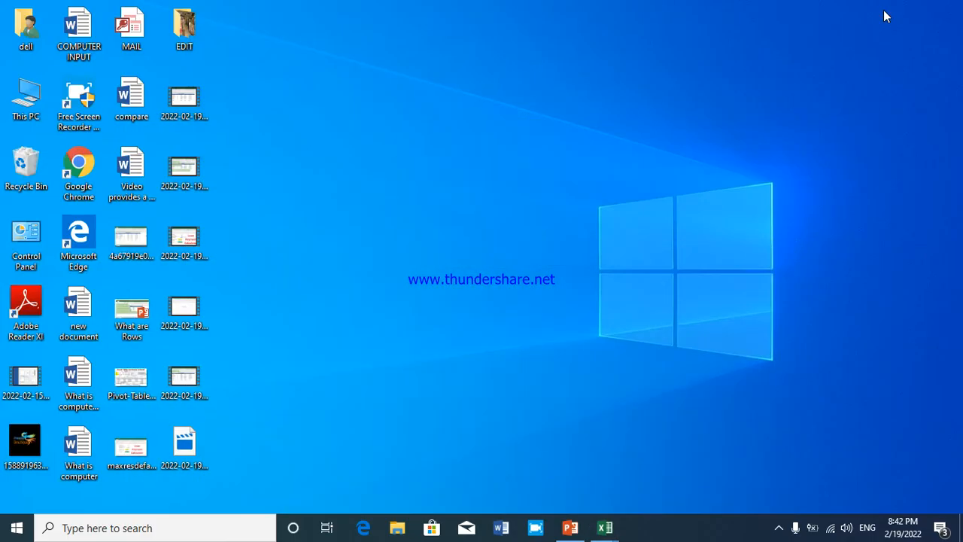
left_click(600, 530)
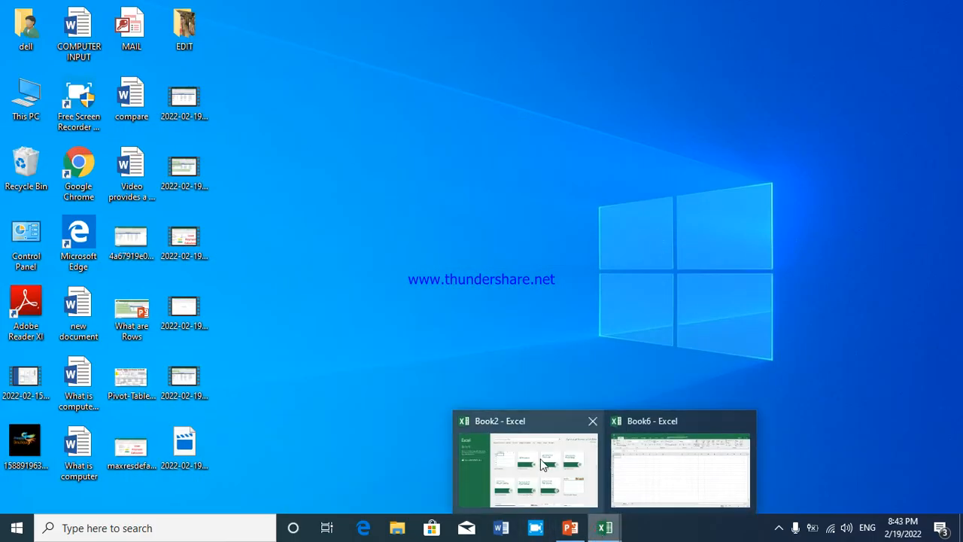
mouse_move(542, 465)
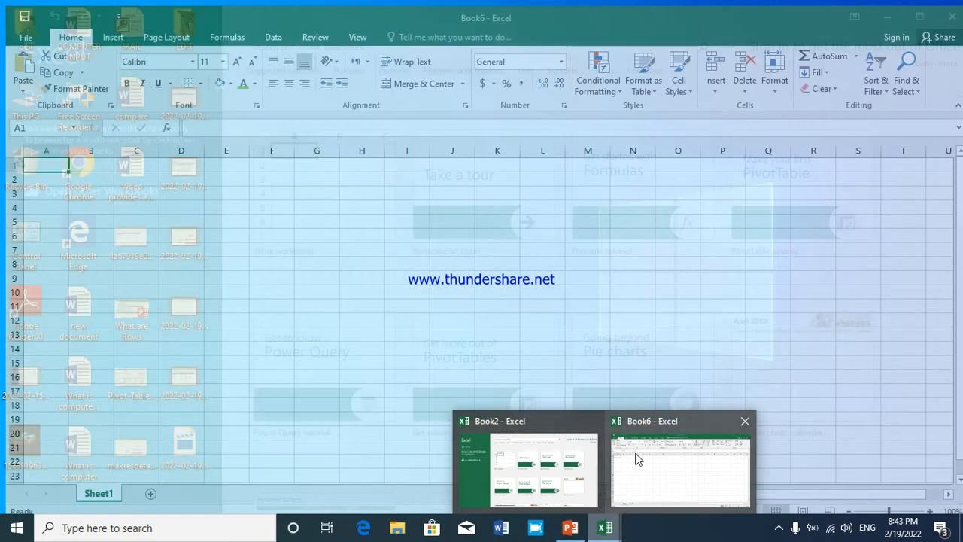
left_click(636, 455)
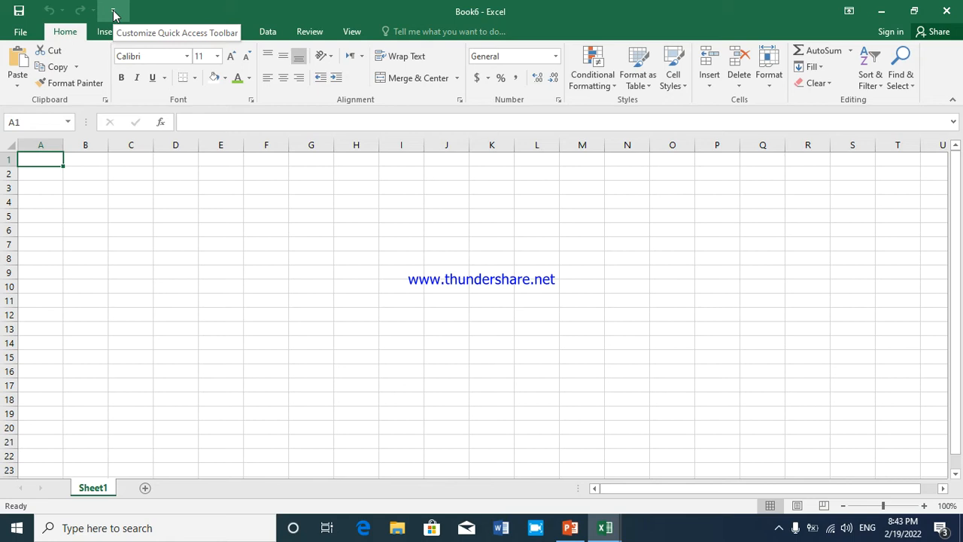
Examine the workbook's file commands and the page layout, formulas and data tools, returning to the Home commands
left_click(21, 32)
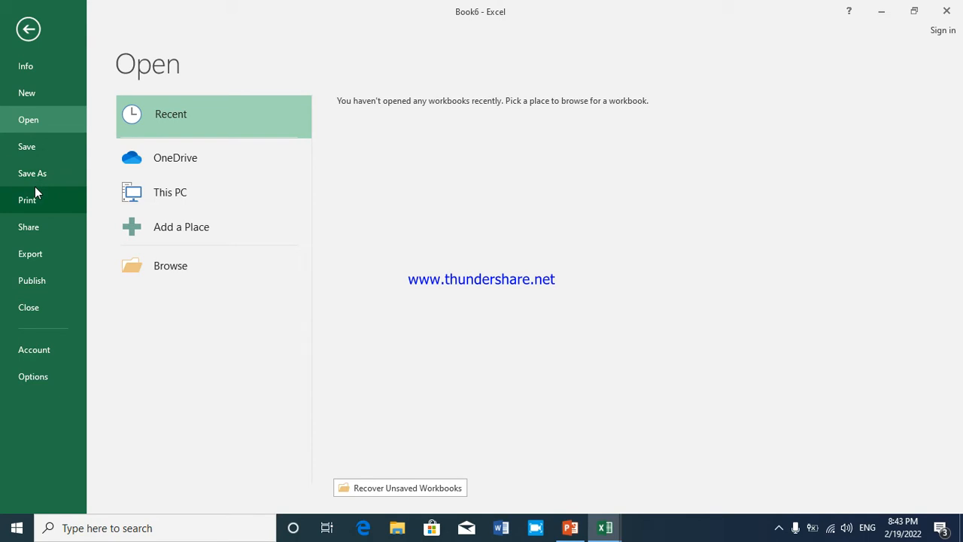
left_click(28, 36)
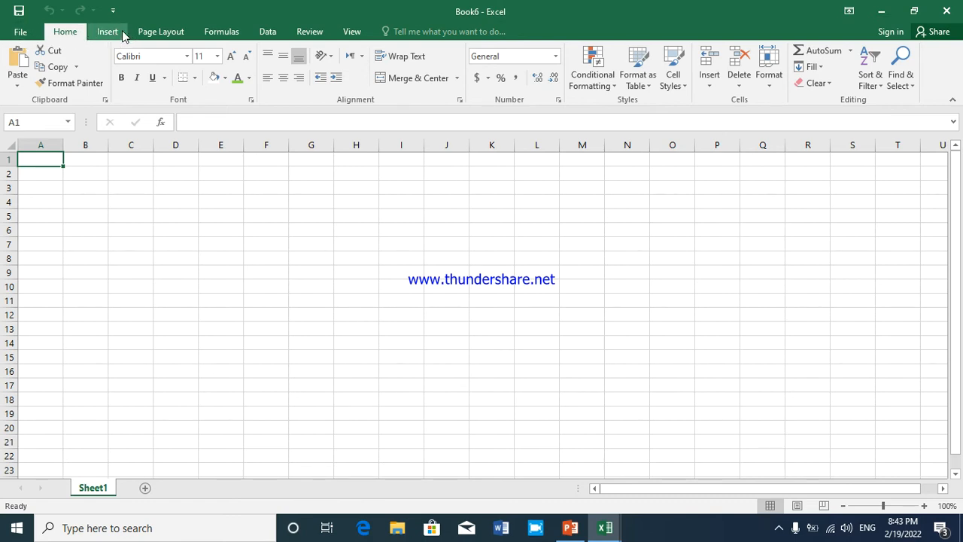
left_click(149, 33)
left_click(213, 32)
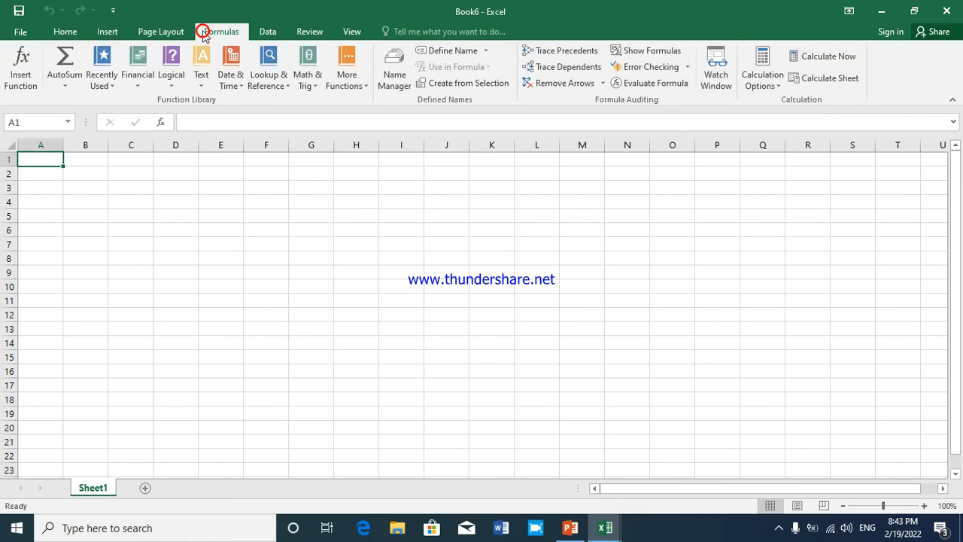
left_click(264, 31)
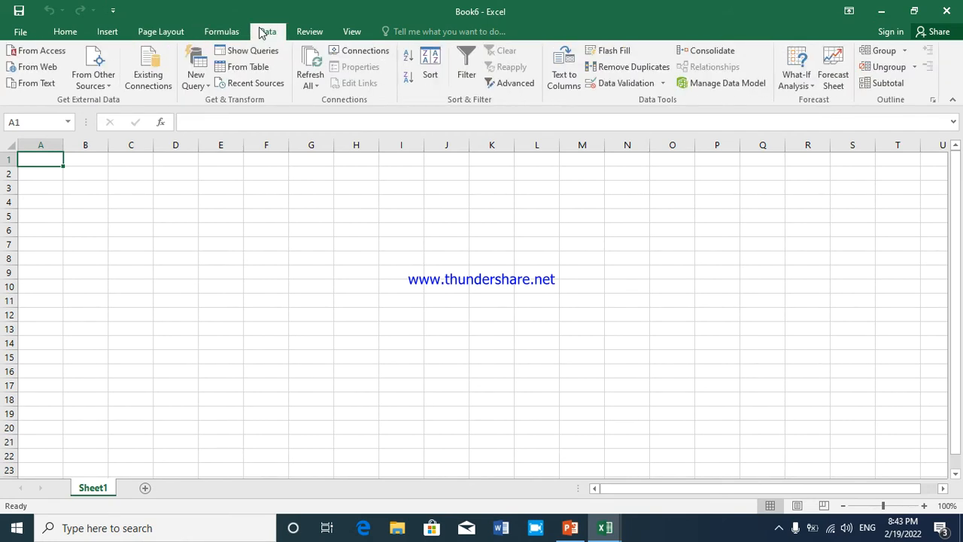
left_click(55, 34)
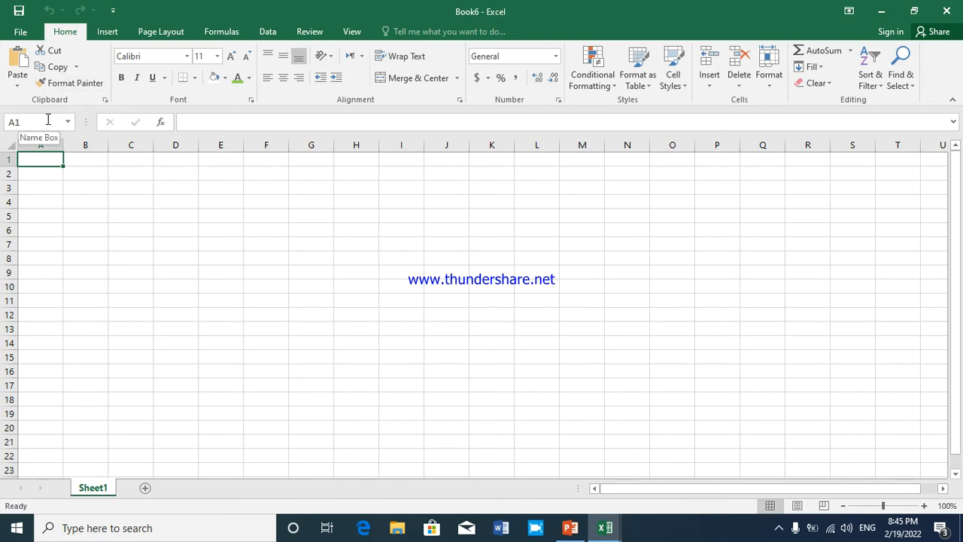
Select cell C5 and the whole of column A, and examine the column letters past Z before returning to column A
left_click(130, 212)
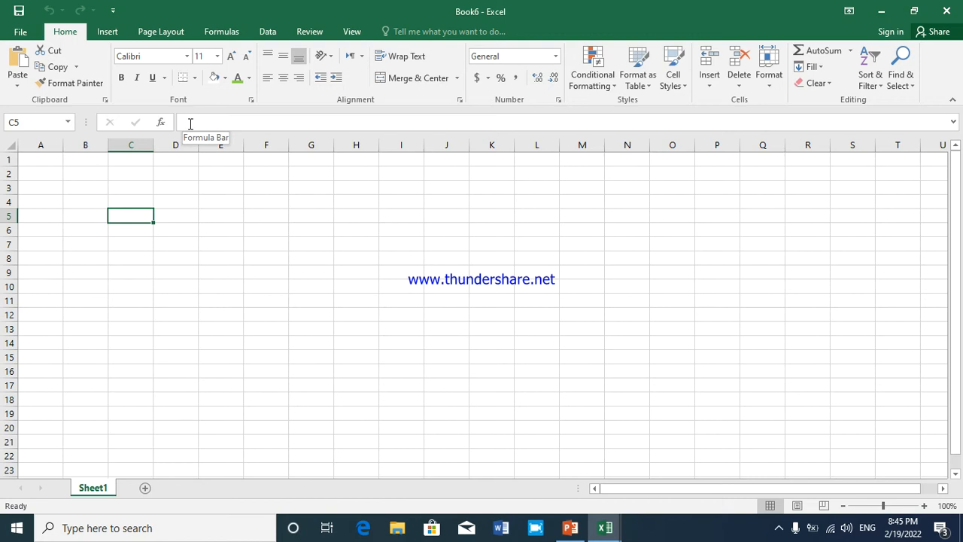
left_click(41, 144)
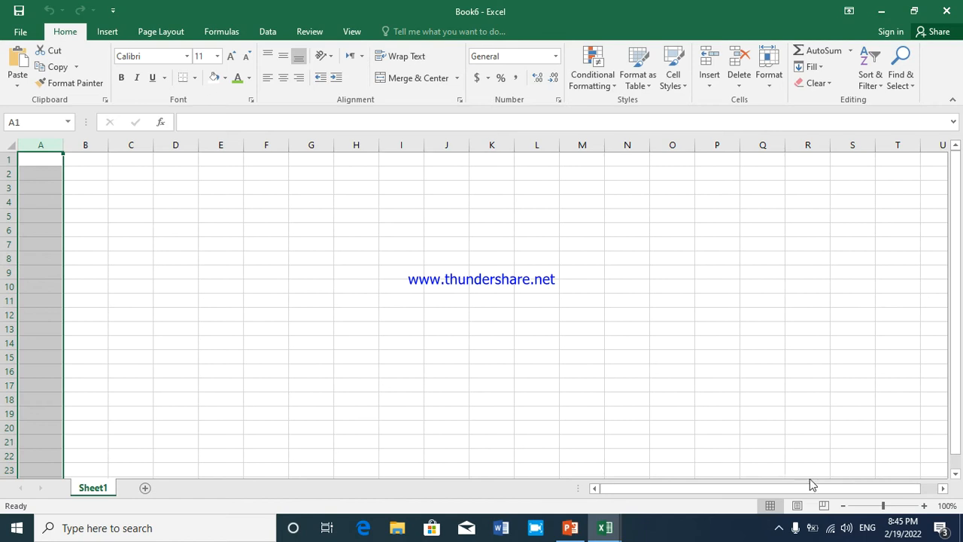
left_click(942, 488)
left_click(942, 489)
left_click(942, 488)
left_click(942, 488)
left_click(942, 490)
left_click(941, 490)
left_click(941, 491)
left_click(942, 490)
left_click(941, 490)
left_click(941, 490)
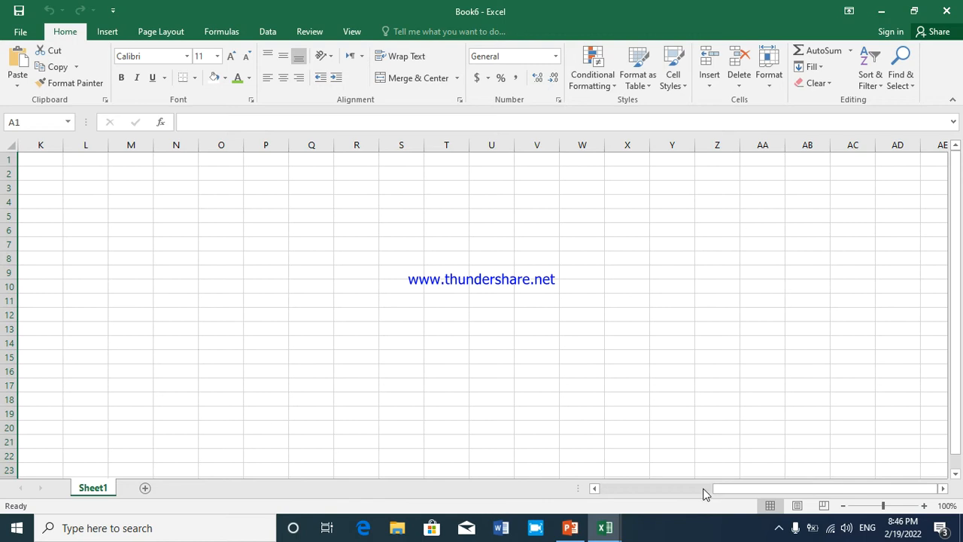
left_click_drag(717, 489, 595, 485)
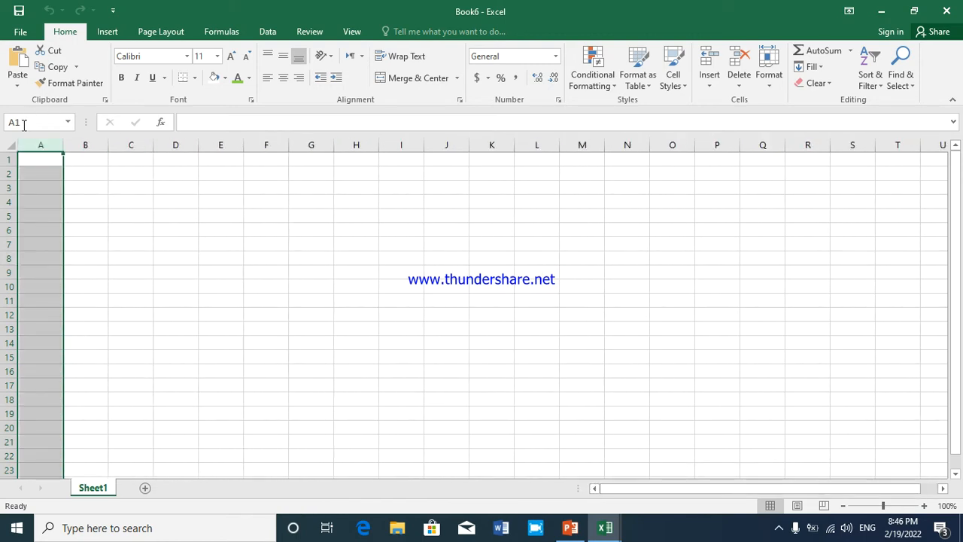
Jump from cell A1 to the sheet's last column in row 1 and return to A1
left_click(29, 156)
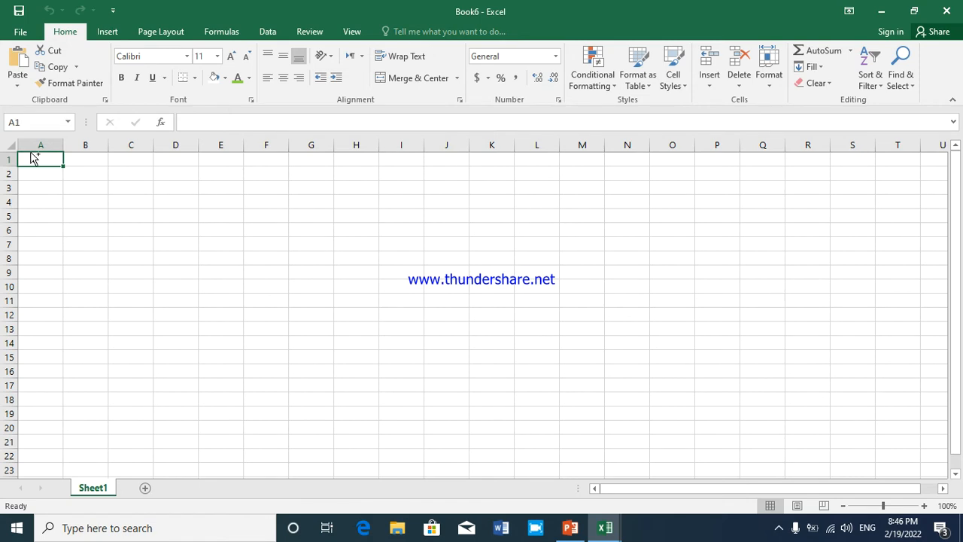
key("ctrl+Right")
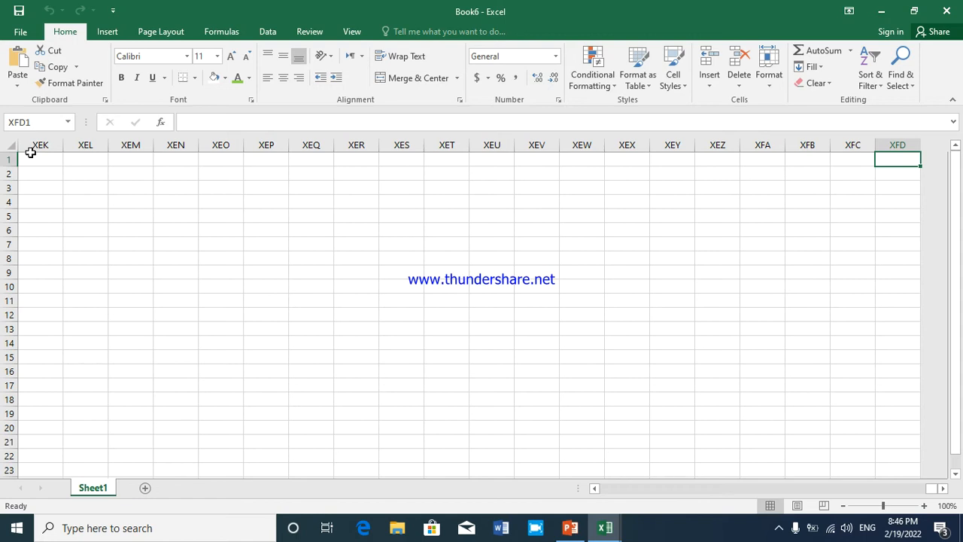
key("ctrl+Left")
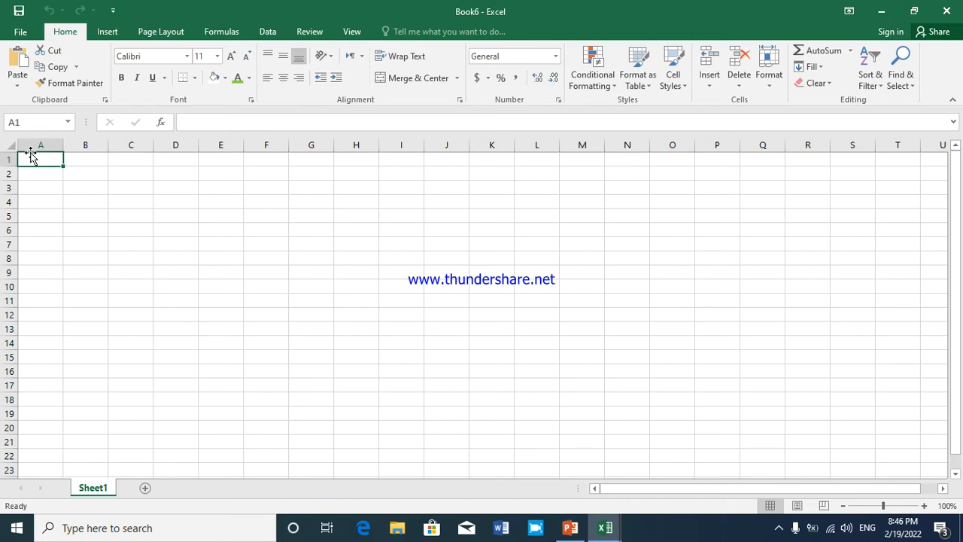
Select entire rows 1 and 2 one at a time, ending with row 1 selected
left_click(9, 159)
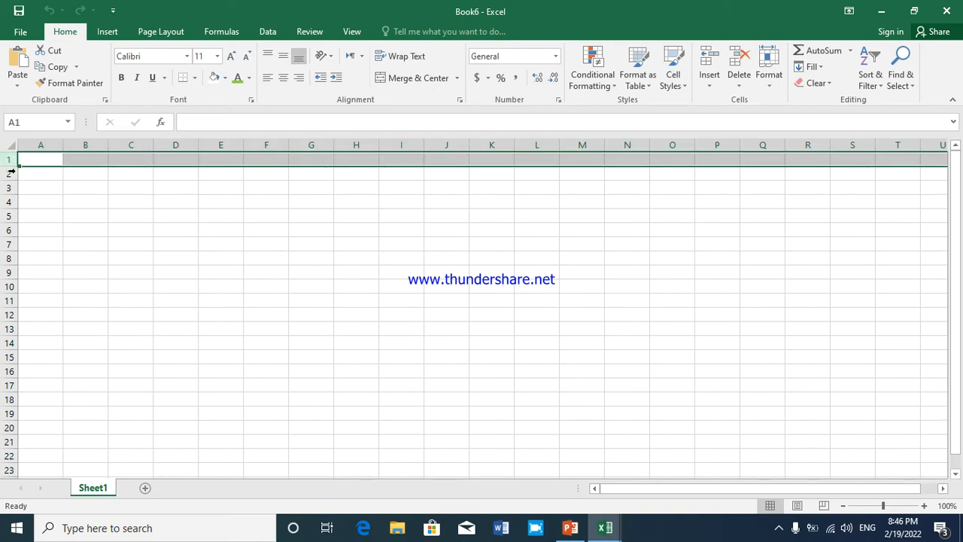
left_click(9, 173)
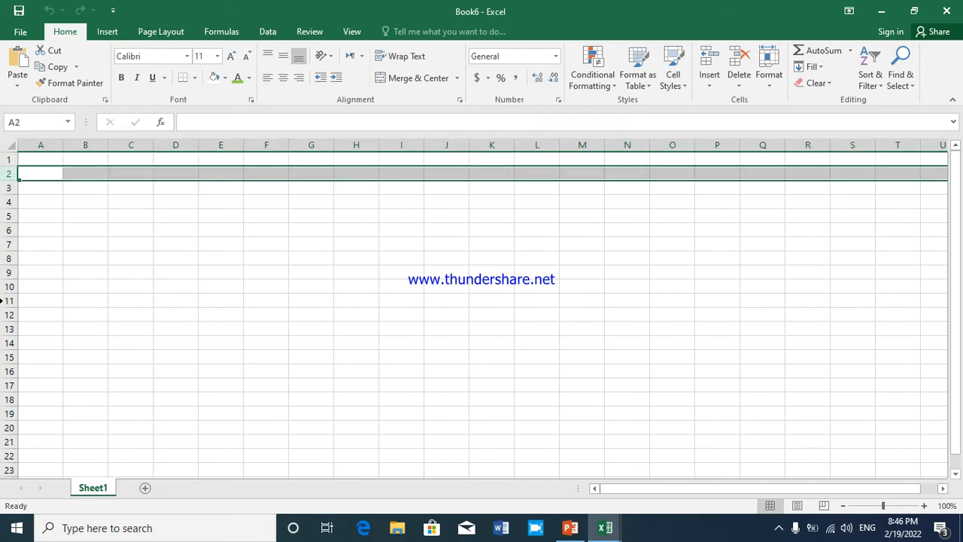
left_click(11, 159)
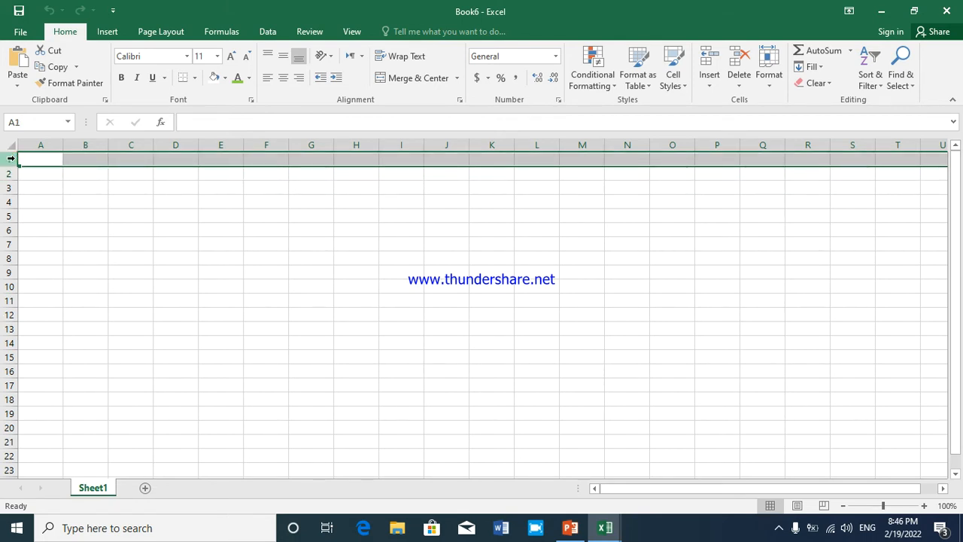
Jump to the sheet's last row, return to cell A1 and select all of row 1
key("ctrl+Down")
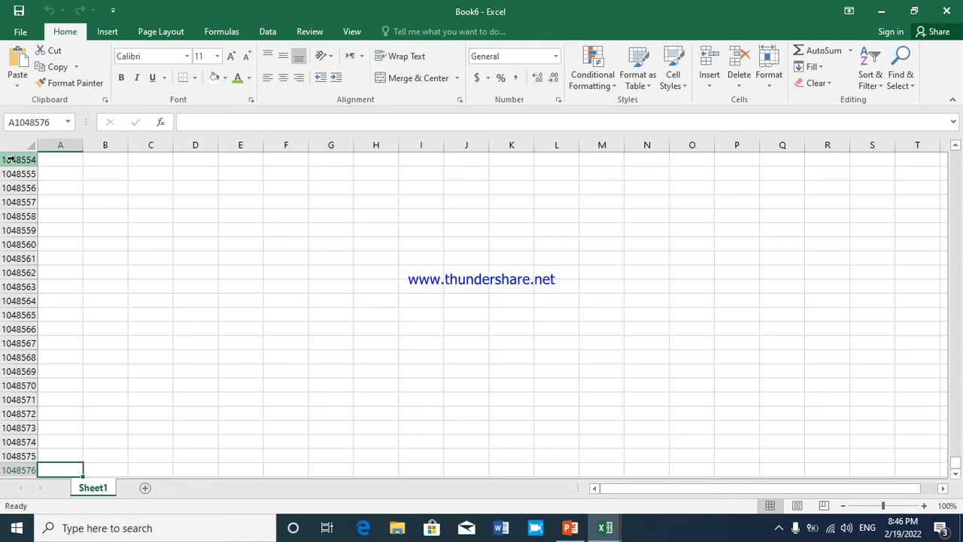
key("ctrl+Home")
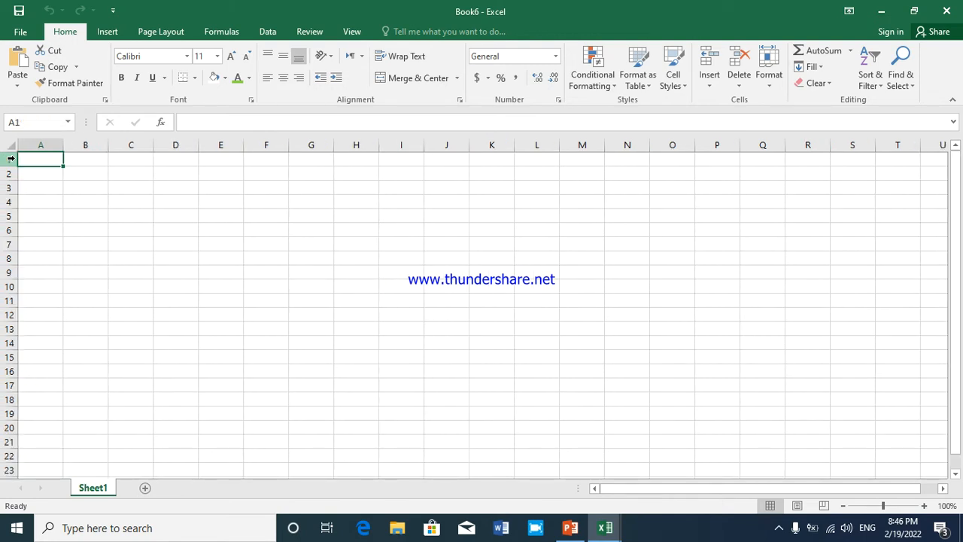
left_click(45, 161)
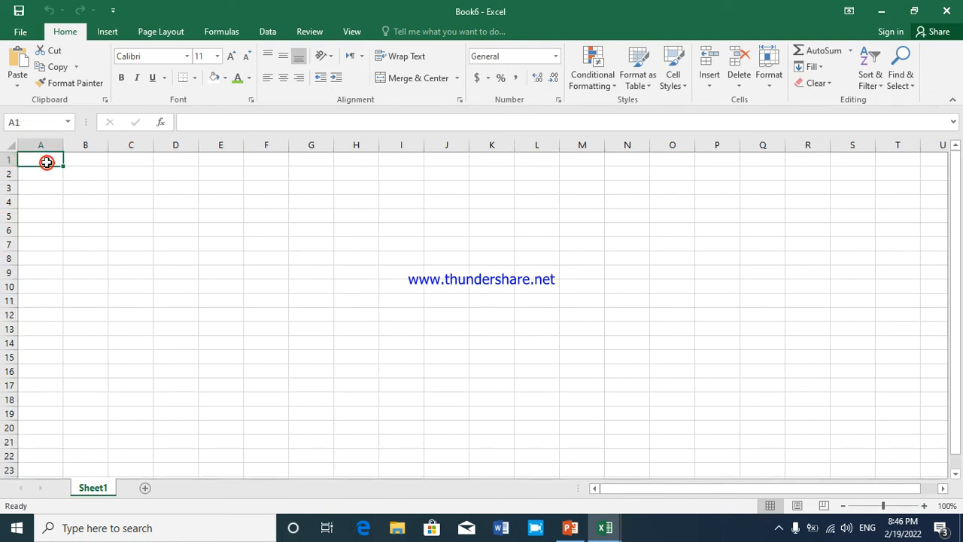
left_click(4, 161)
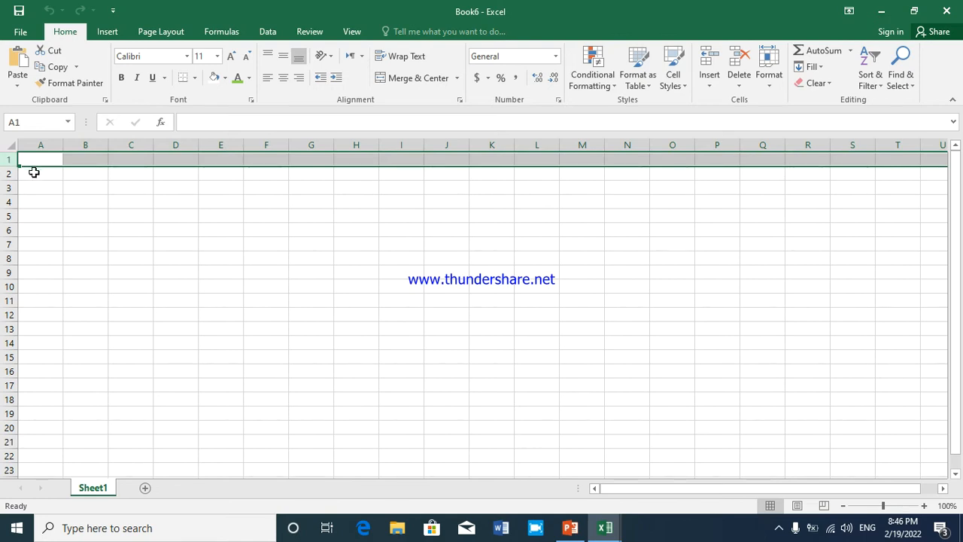
Enter the column header "Sr" in cell A1
left_click(33, 161)
left_click(40, 184)
left_click(39, 169)
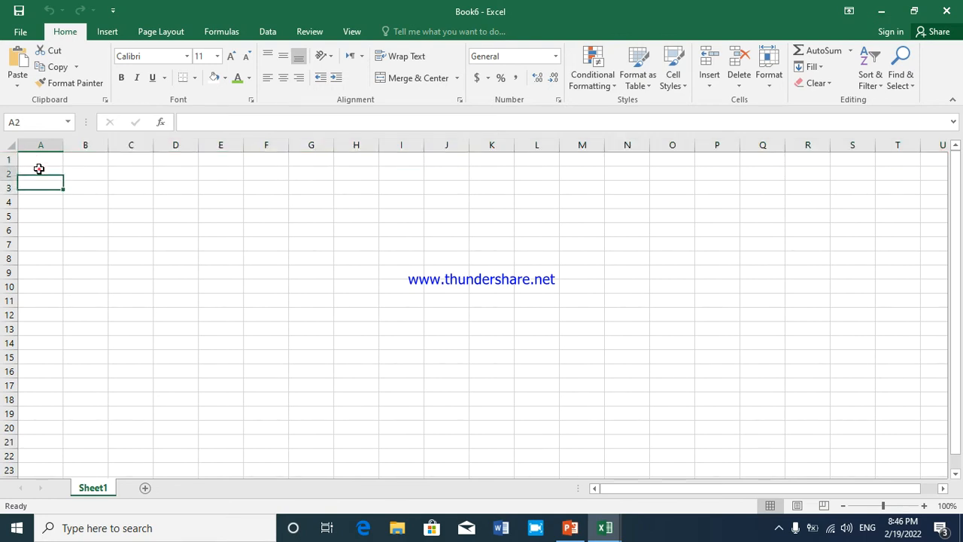
left_click(43, 160)
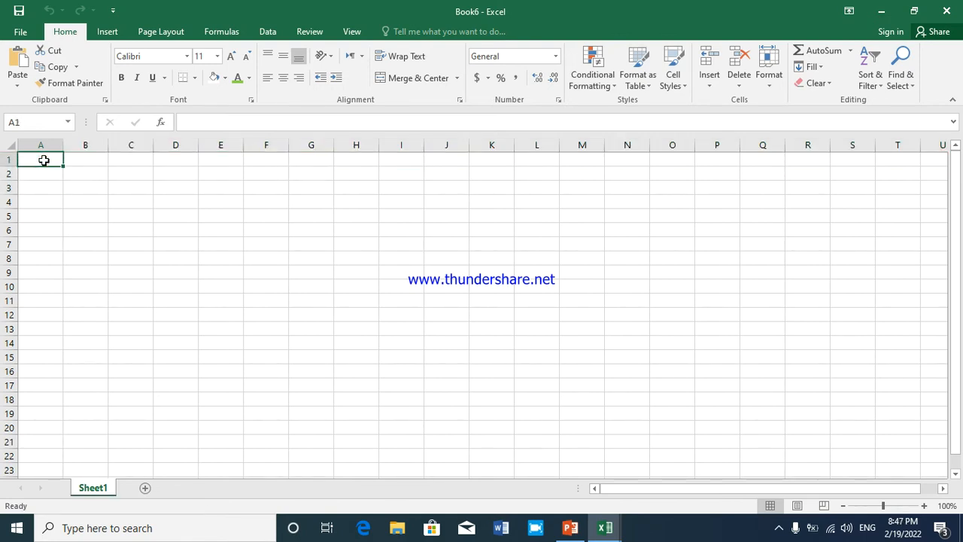
type("SR")
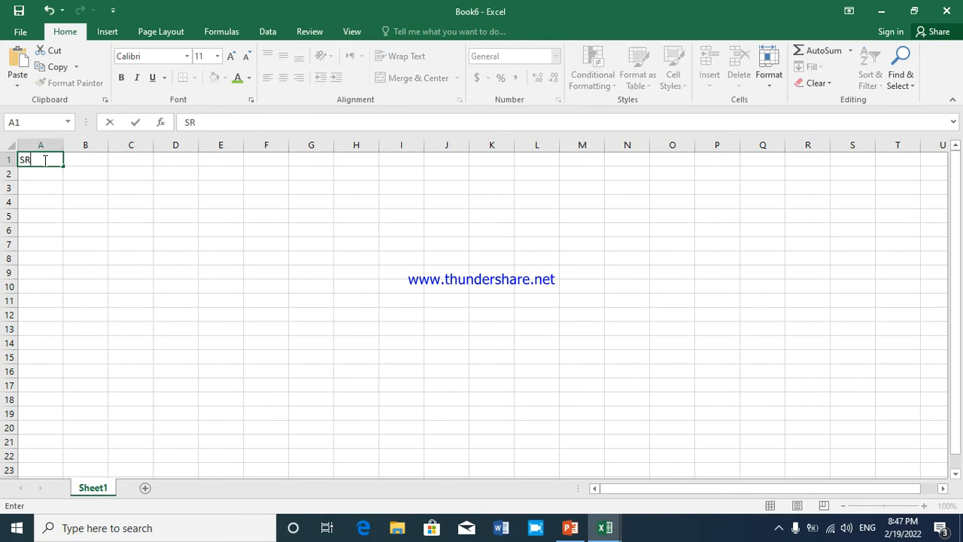
key("BackSpace")
type("e")
key("BackSpace")
type("r")
key("Tab")
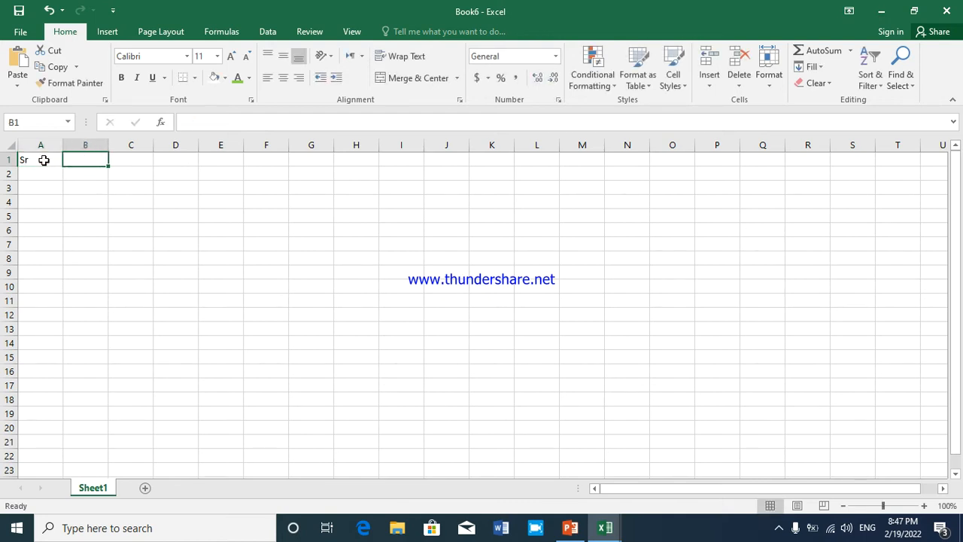
Enter the column header "student name" in cell B1
type("student name")
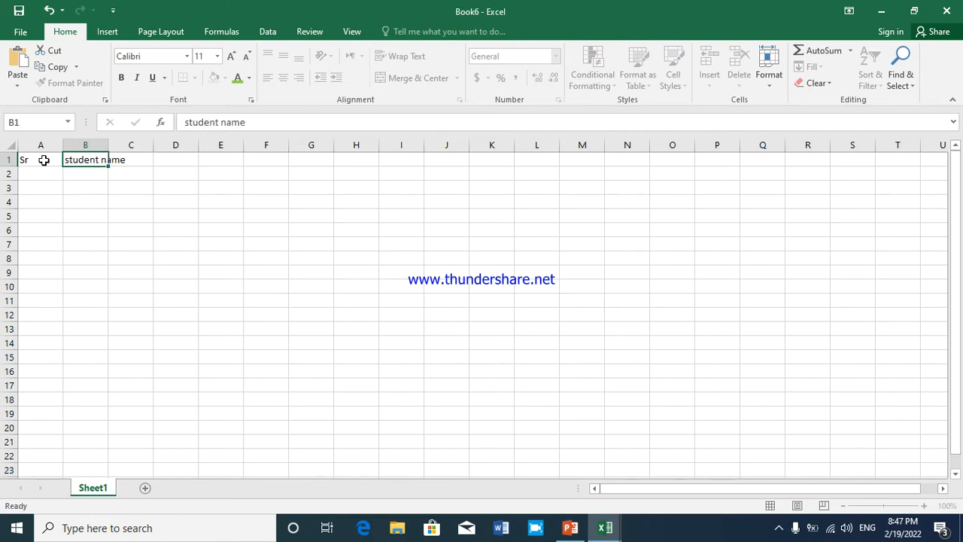
key("Tab")
Enter the subject headers "sub 1", "sub 2" and "sub3" in cells C1 to E1
type("sub 1")
key("Tab")
type("sub 2")
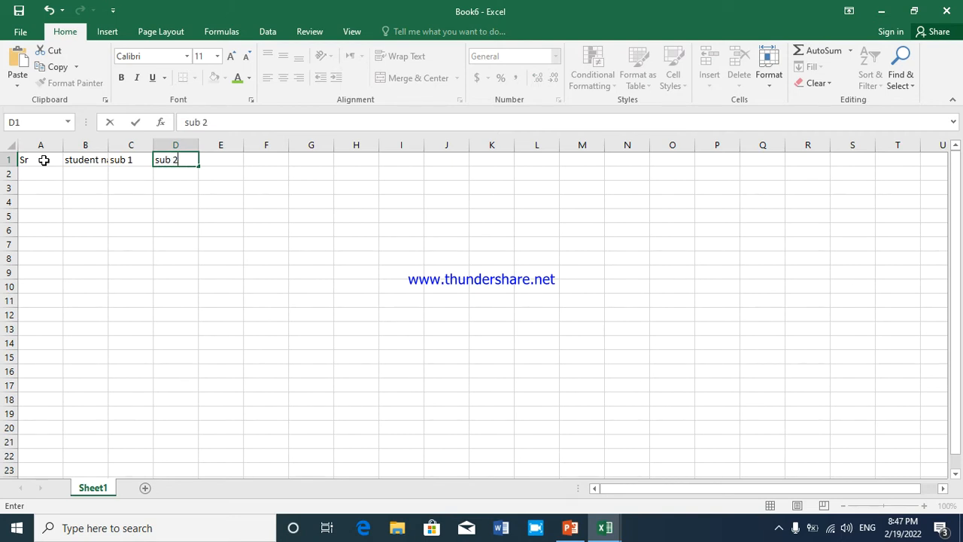
key("Tab")
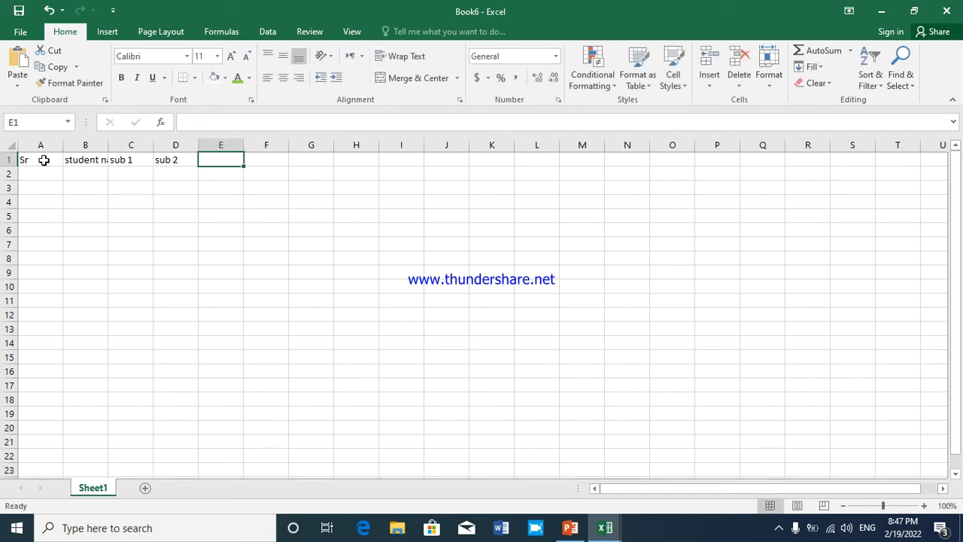
type("sub")
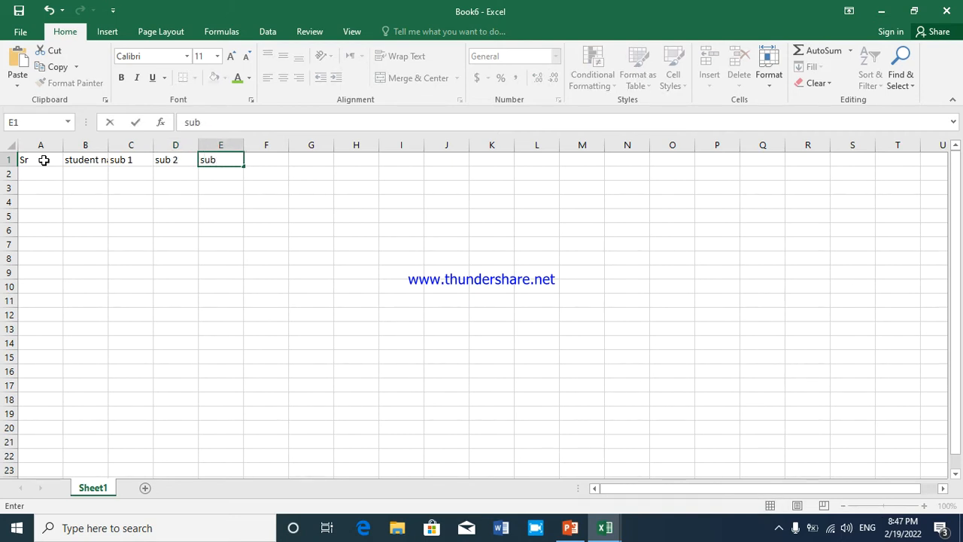
type("3")
key("Tab")
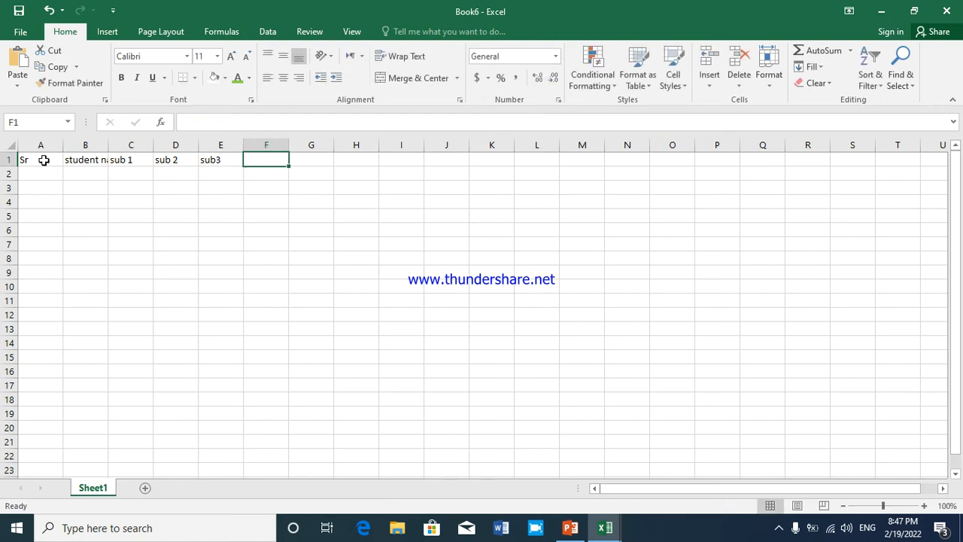
Enter the headers "total marks", "max" and "min" in cells F1 to H1
type("t")
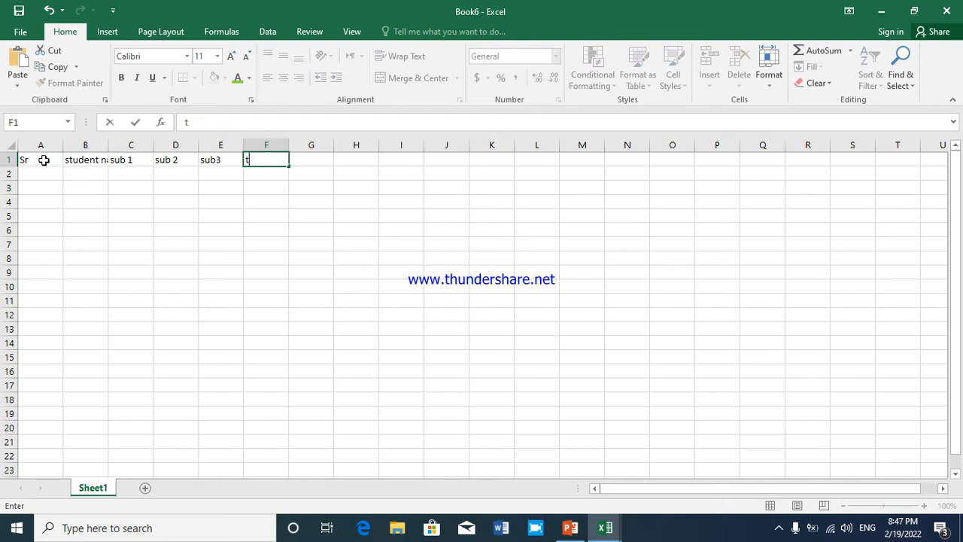
type("otal marks")
key("Tab")
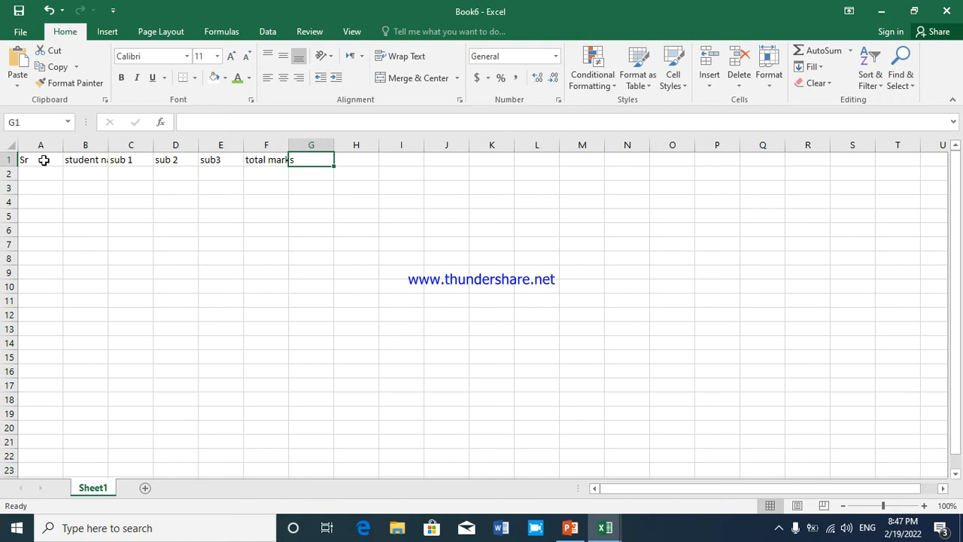
type("max")
key("Tab")
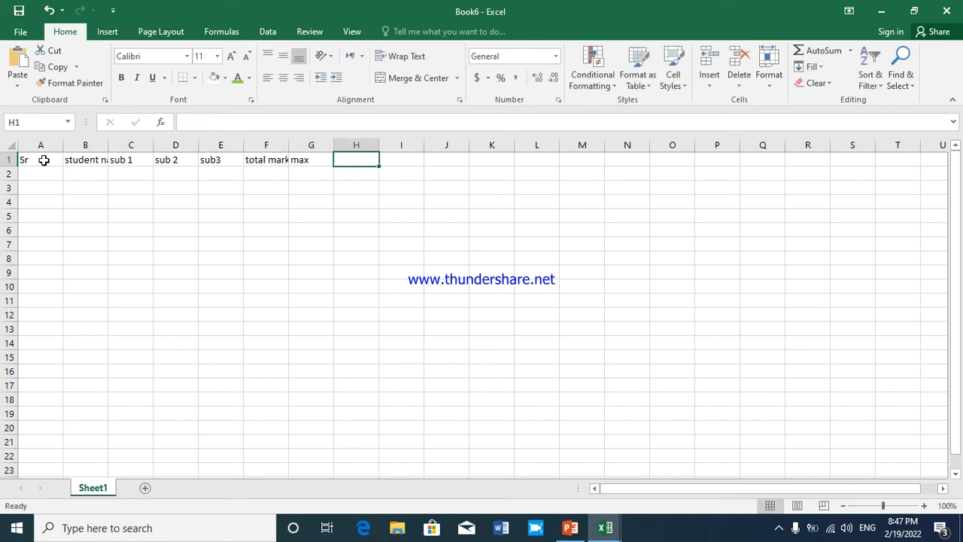
type("min")
key("Tab")
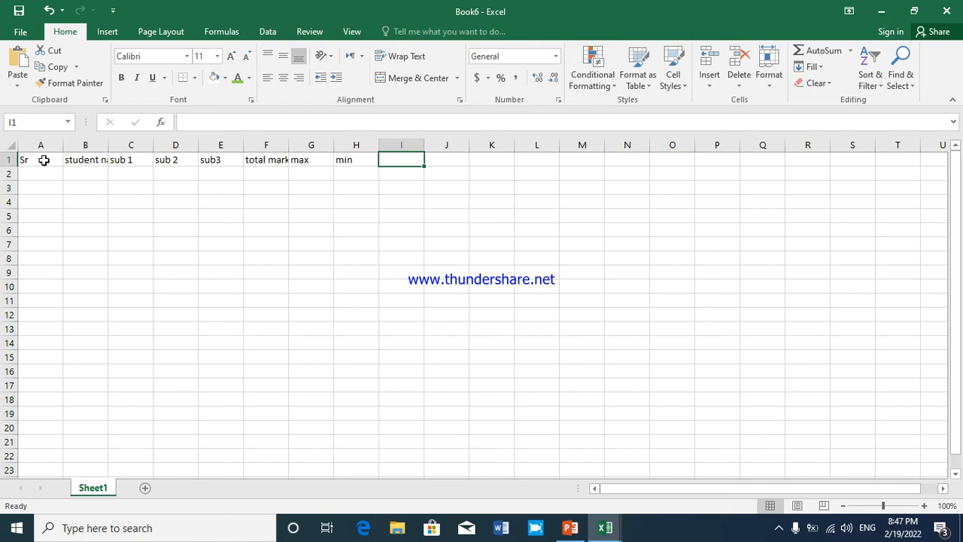
Enter the headers "%age" and "average" in cells I1 and J1
type("%")
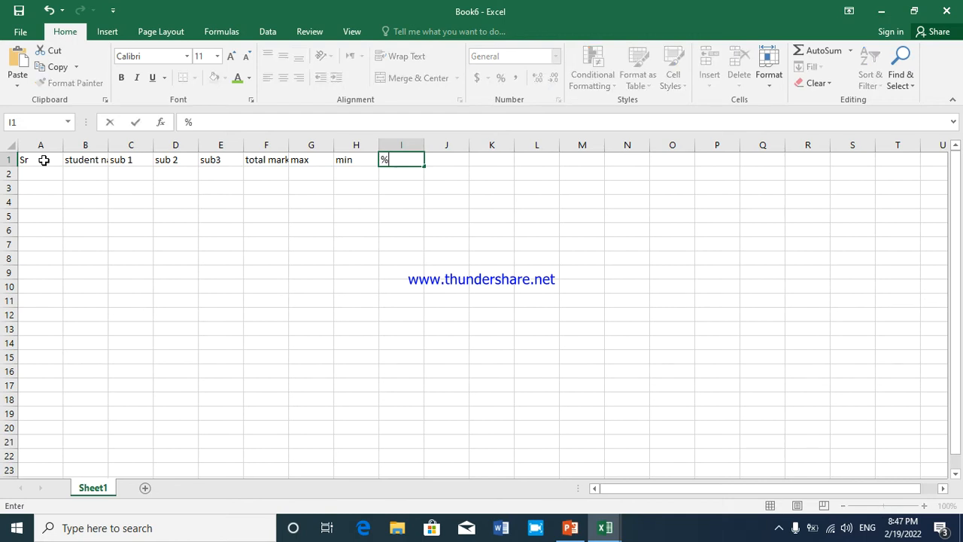
type("age")
key("Tab")
type("a")
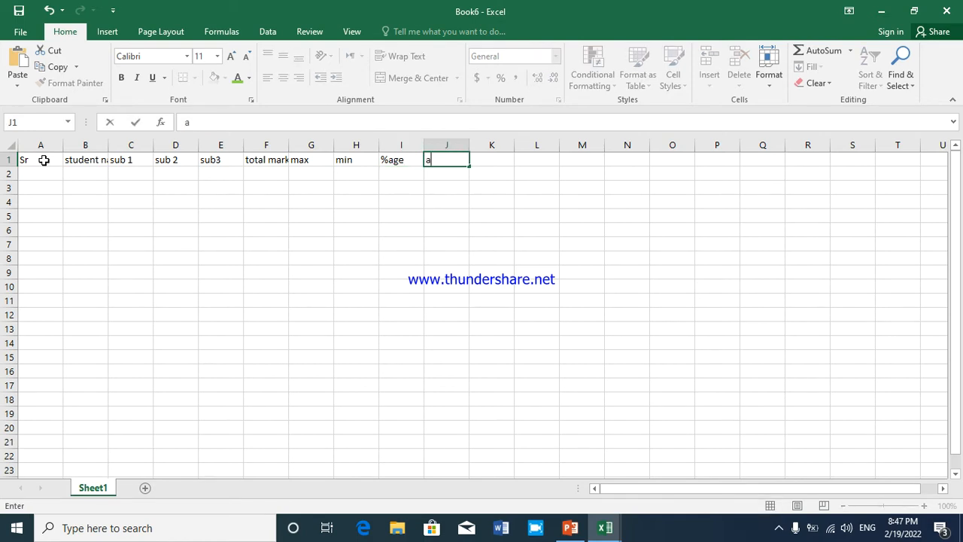
type("verage")
key("Tab")
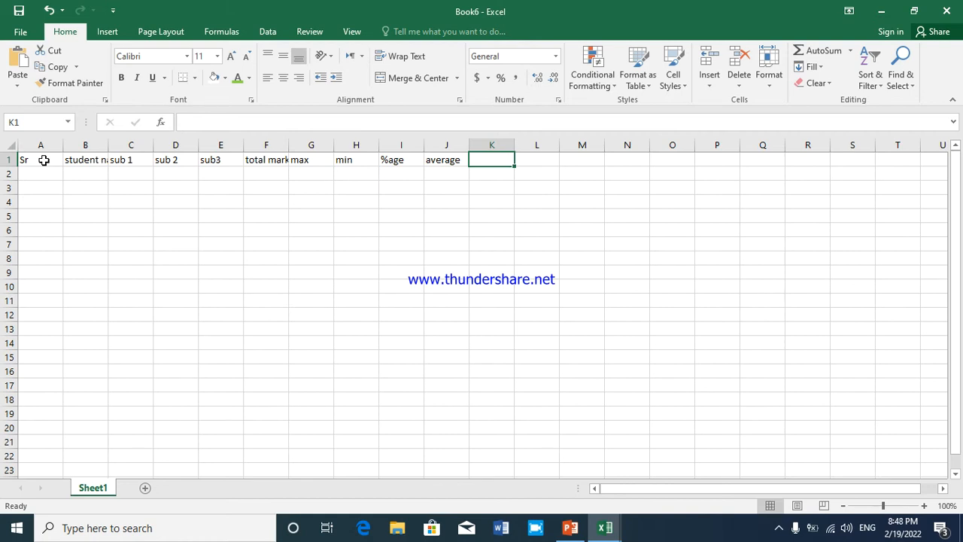
Enter the headers "title" and "grade" in cells K1 and L1, ending the header row and moving to A2
type("t")
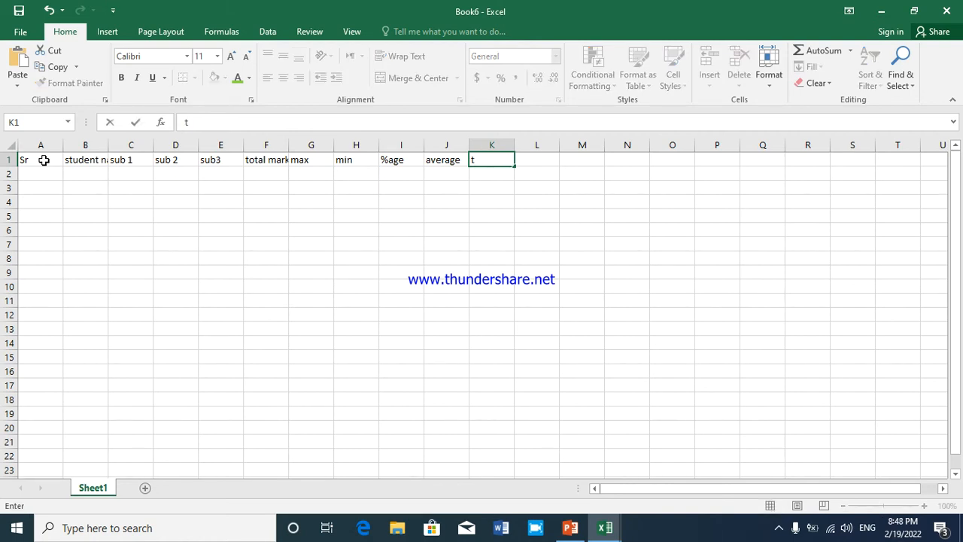
type("itle")
key("Tab")
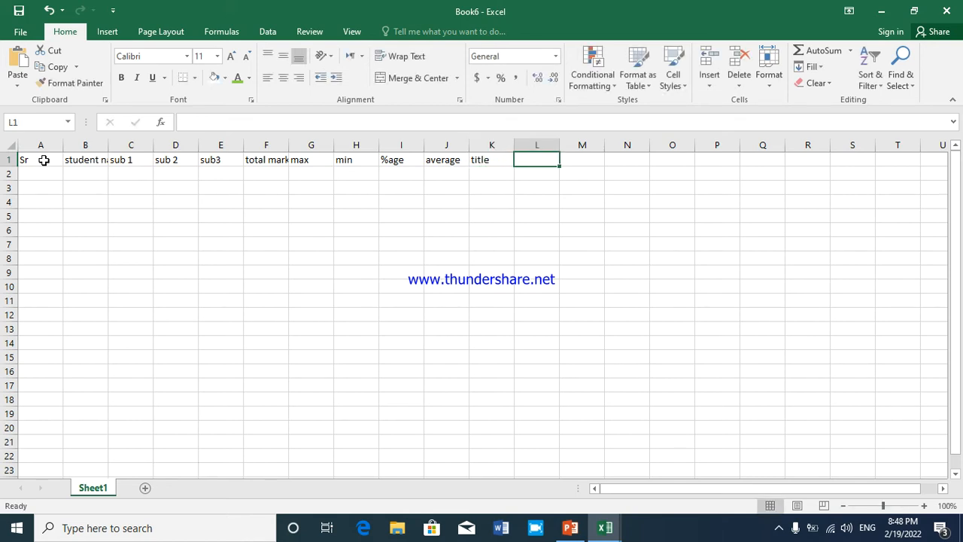
type("graq")
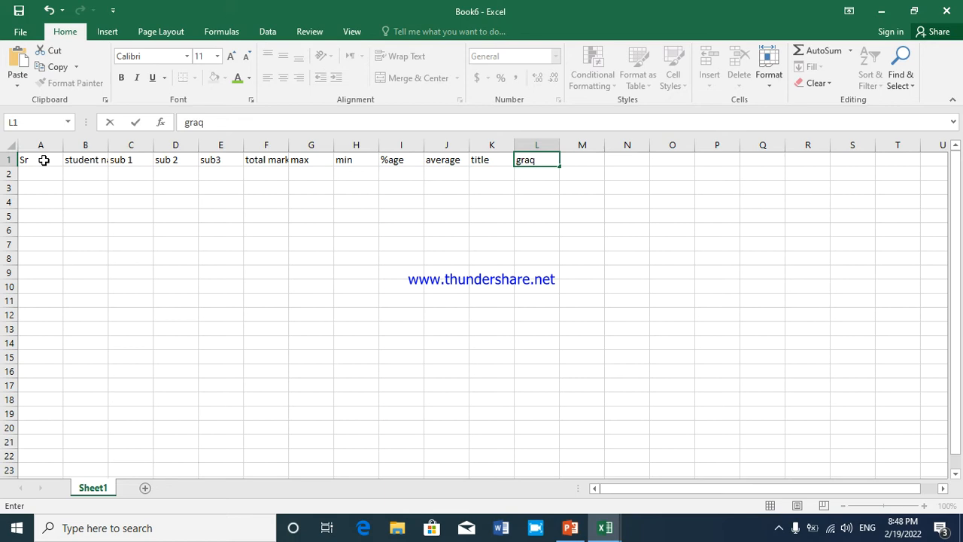
key("BackSpace")
type("de")
key("Tab")
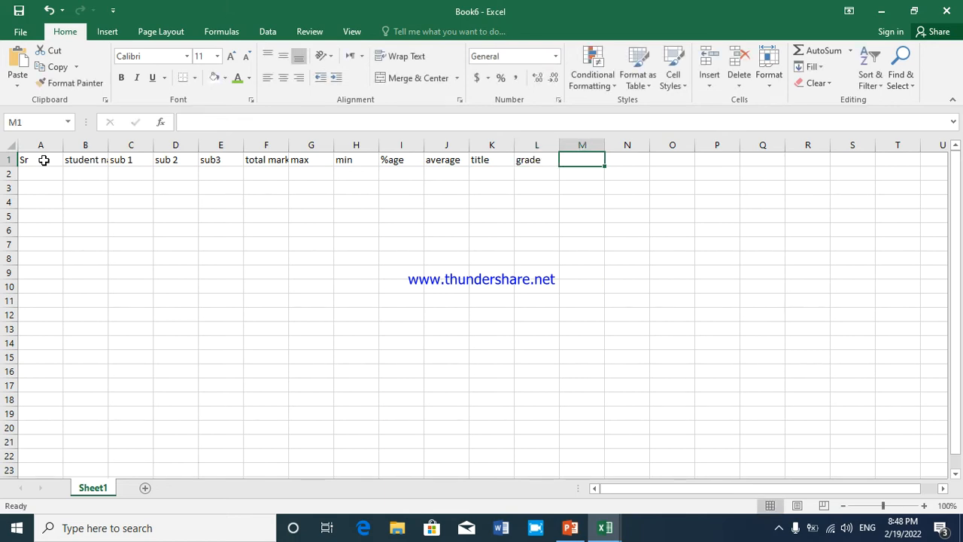
key("Return")
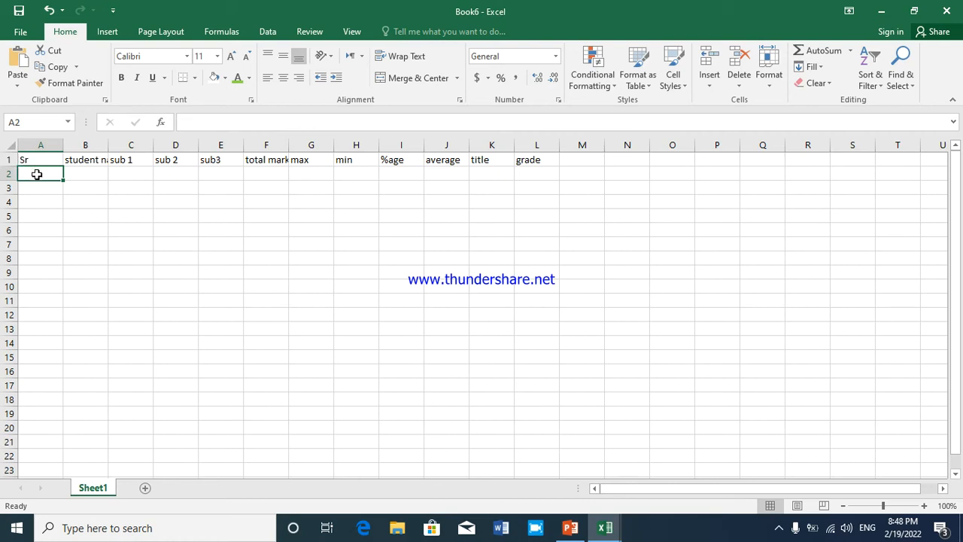
Enter the serial number 1 in cell A2
type("1")
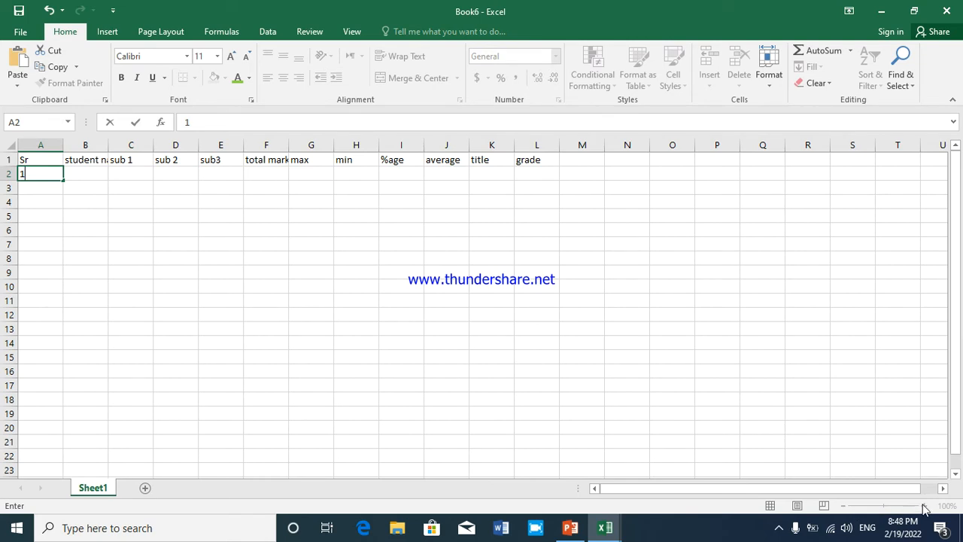
left_click(843, 507)
key("Return")
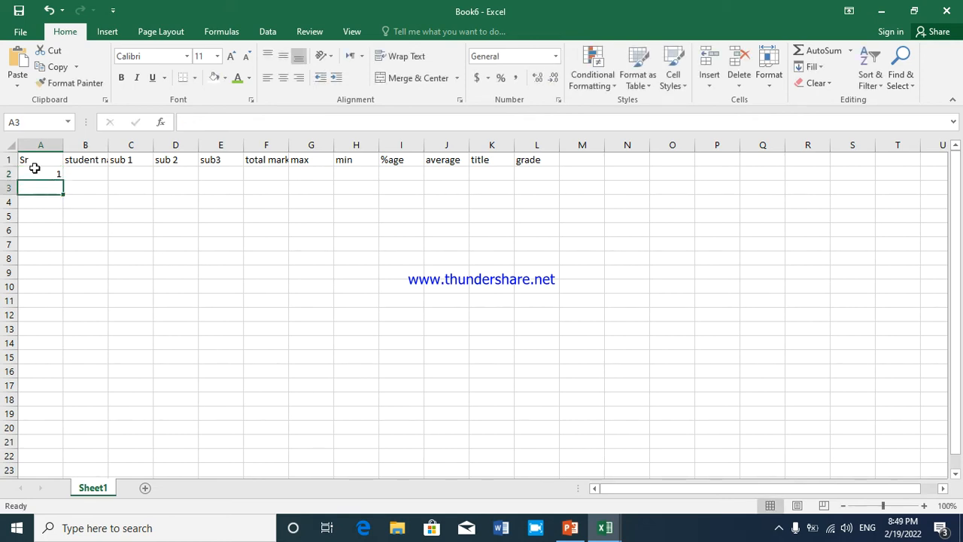
Copy the serial number in A2 down through cell A6
left_click(52, 173)
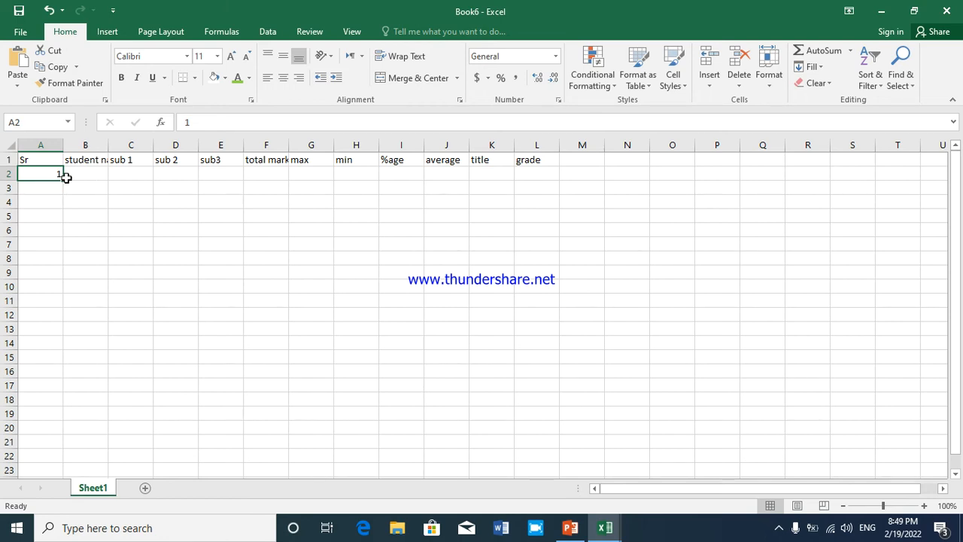
left_click_drag(63, 181, 49, 229)
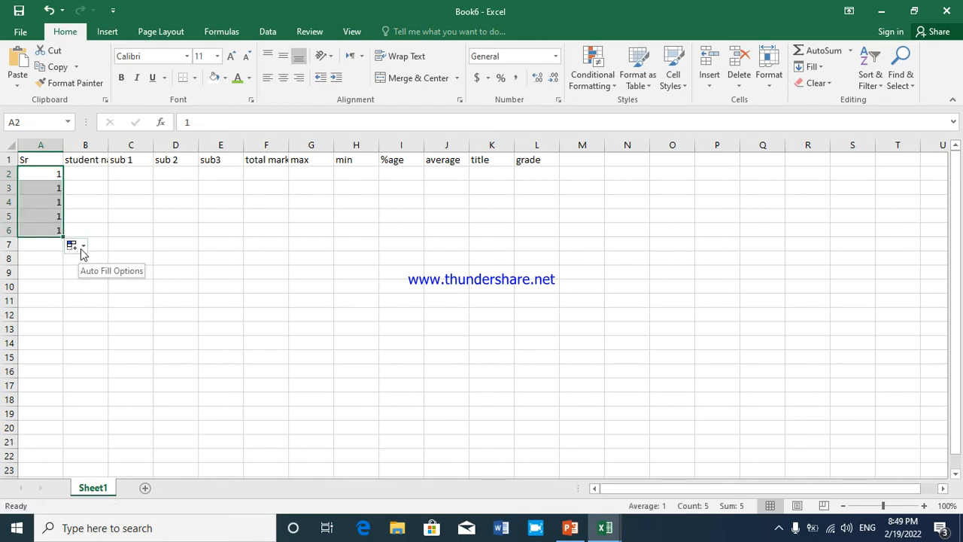
left_click(39, 201)
Autofill from A2 down to A6 with the Fill Series option to number the rows 1 to 5
left_click(42, 174)
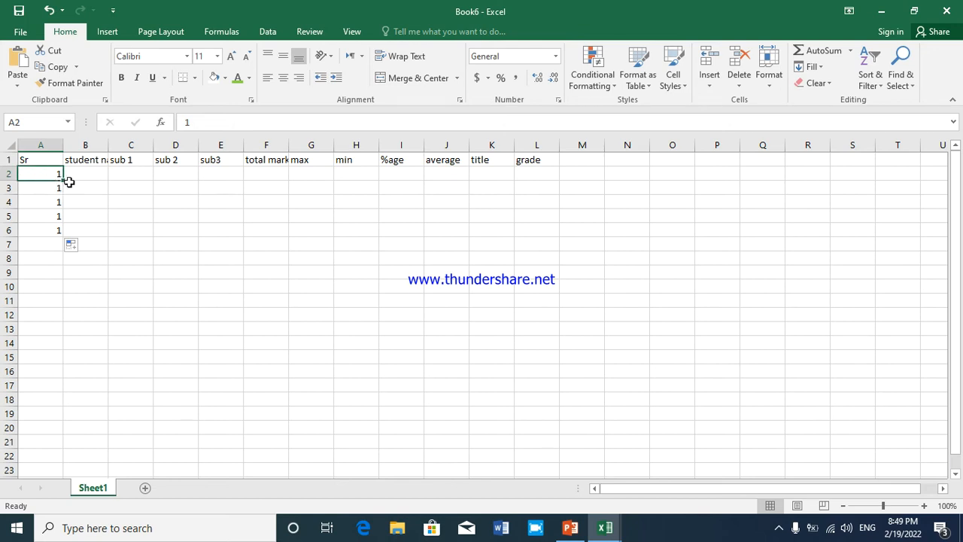
left_click_drag(64, 180, 57, 244)
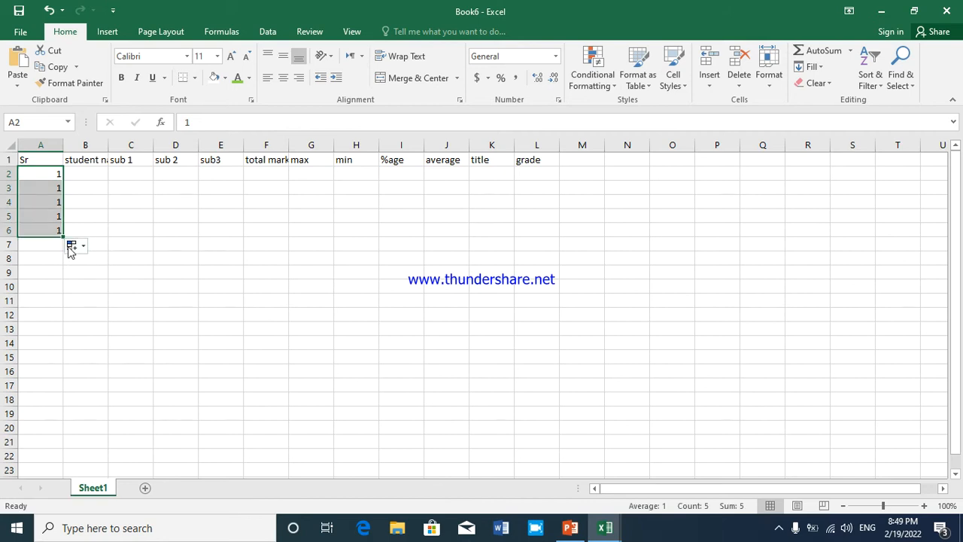
left_click(81, 247)
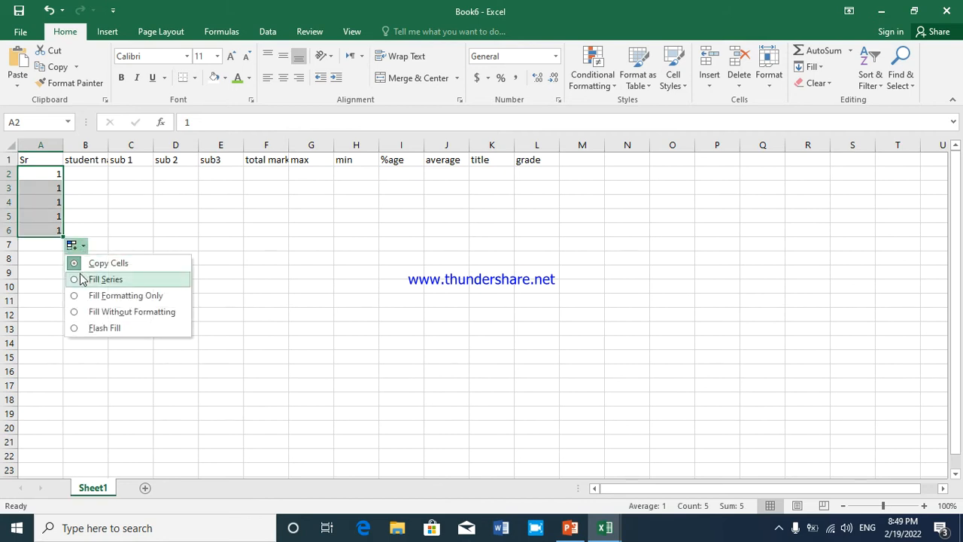
left_click(82, 280)
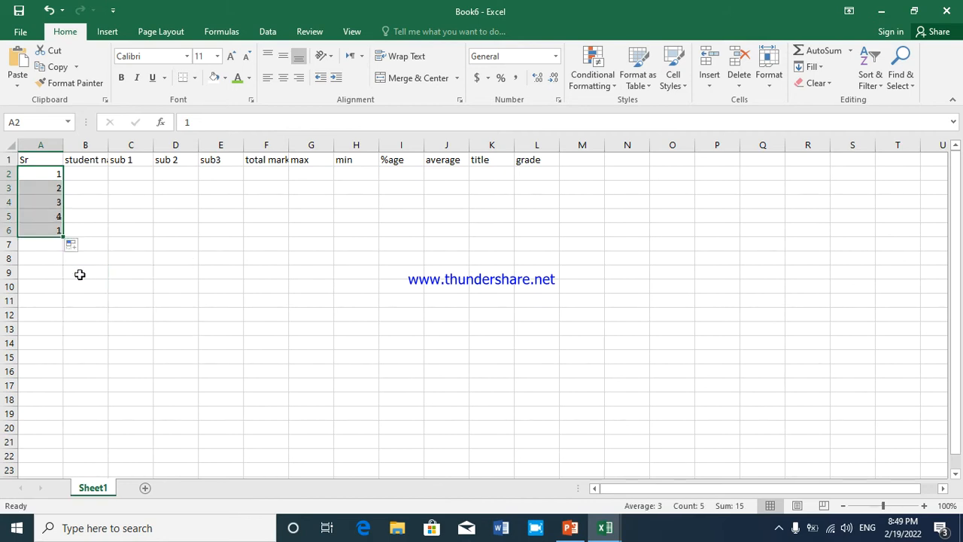
left_click(30, 202)
left_click(73, 172)
left_click(48, 186)
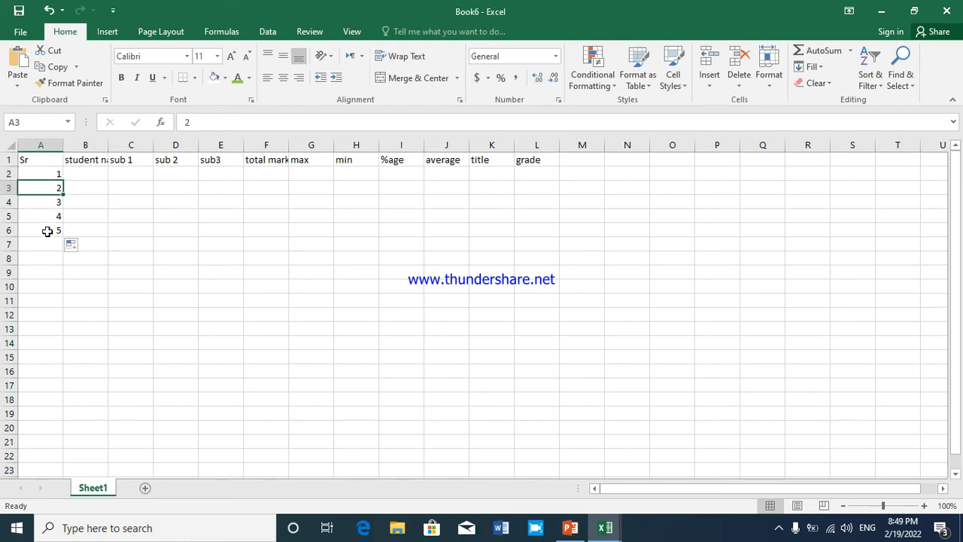
Enter the first two students' names in capital letters in cells B2 and B3
left_click(77, 175)
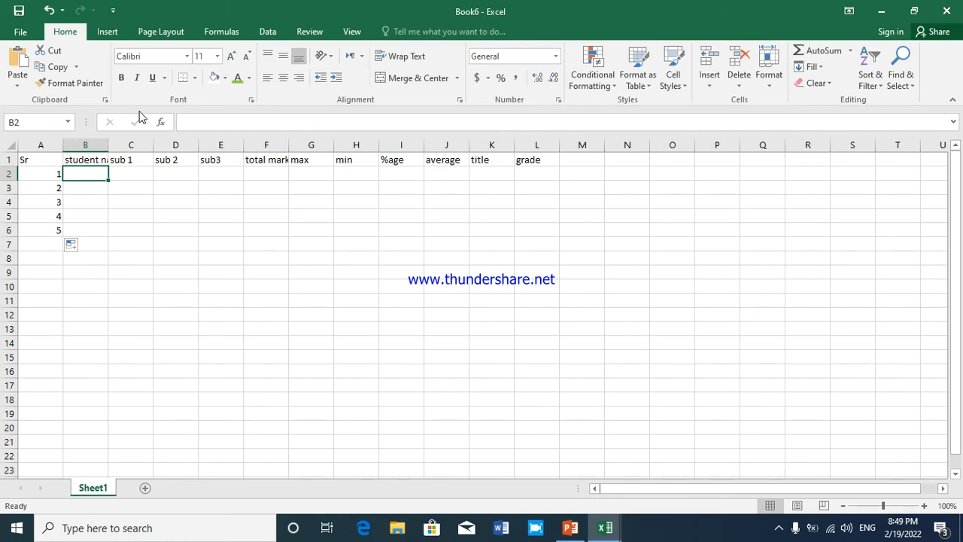
type("as")
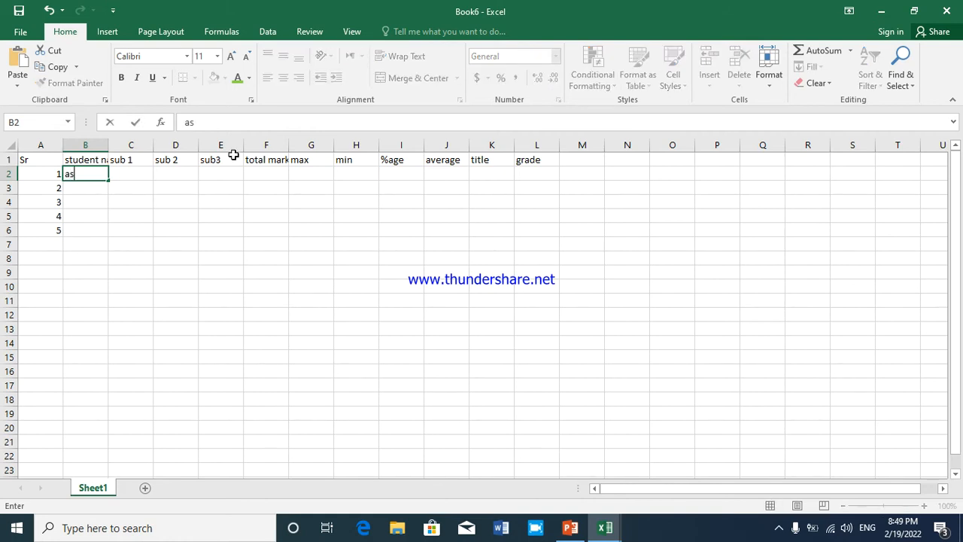
key("BackSpace")
key("BackSpace")
type("ASIM")
key("Return")
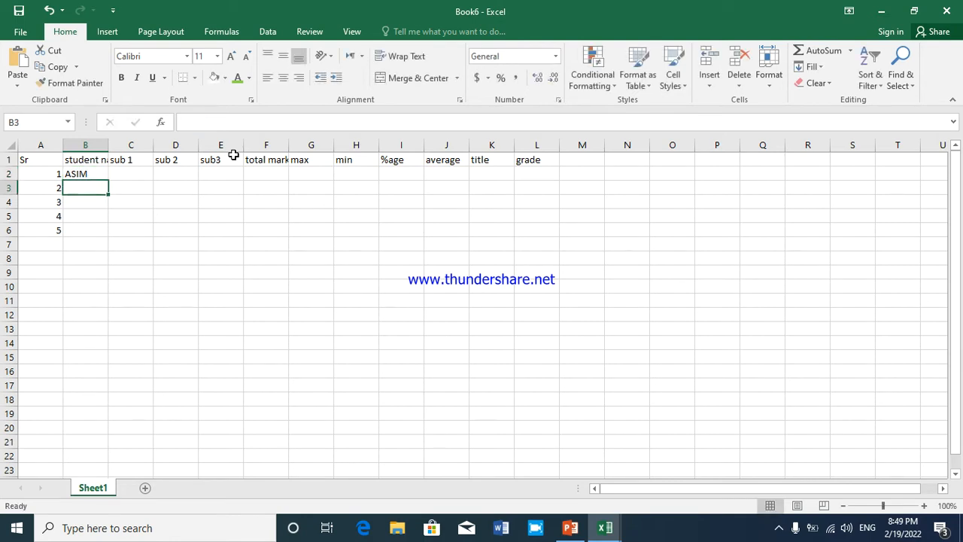
type("S")
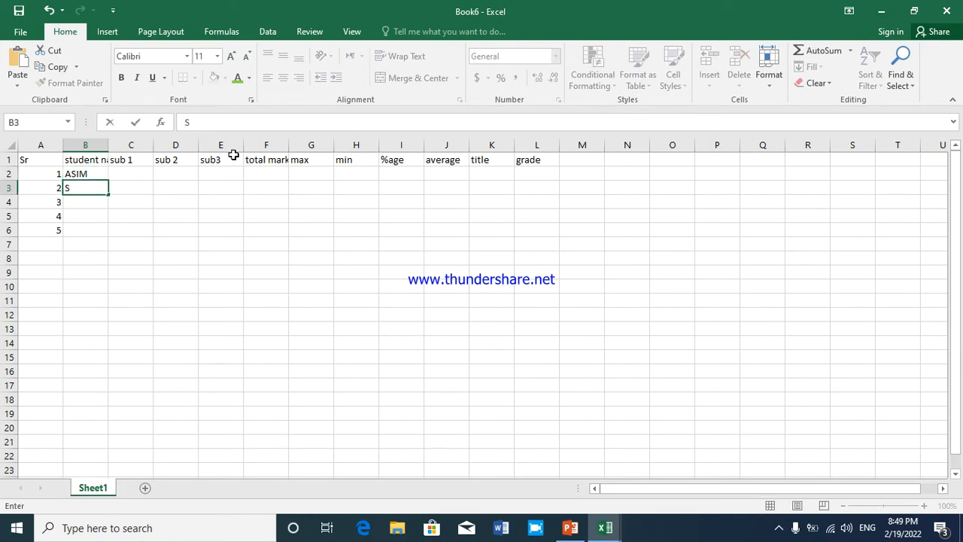
type("ULMAN")
key("Return")
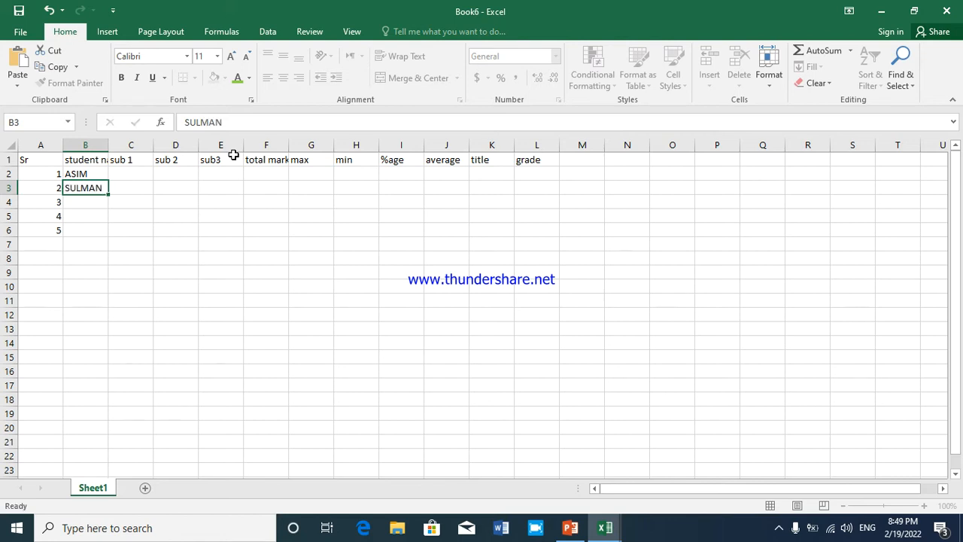
Enter the remaining three students' names in capital letters in cells B4 to B6
type("YASIN")
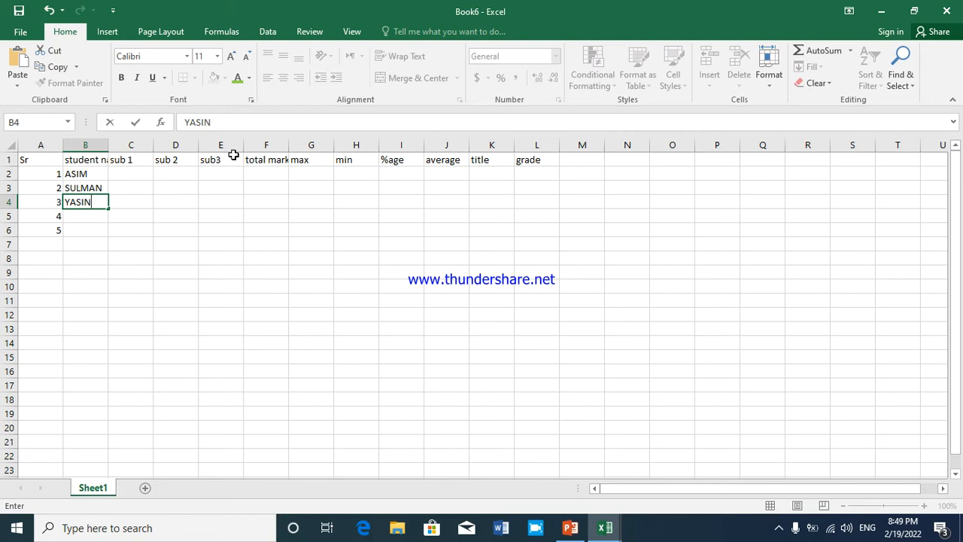
key("Return")
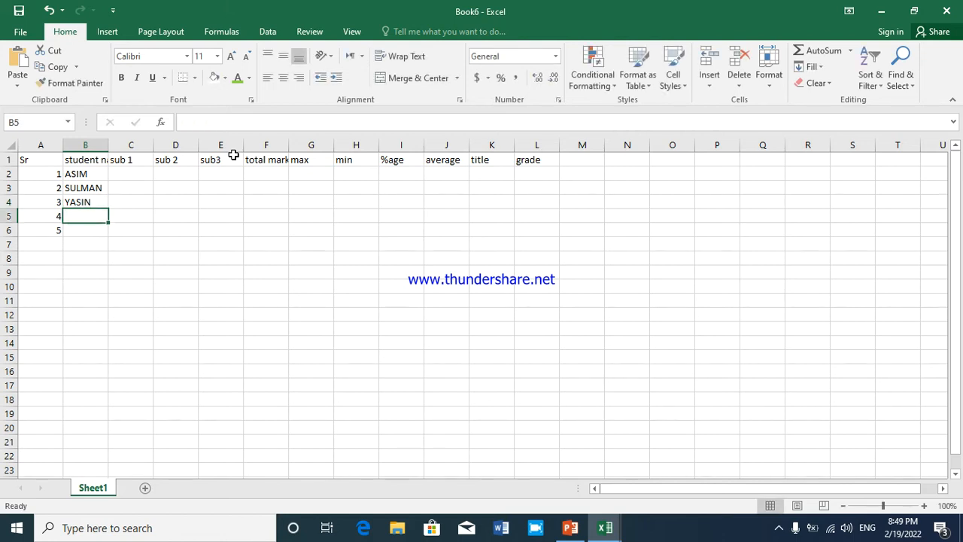
type("KAMRAN")
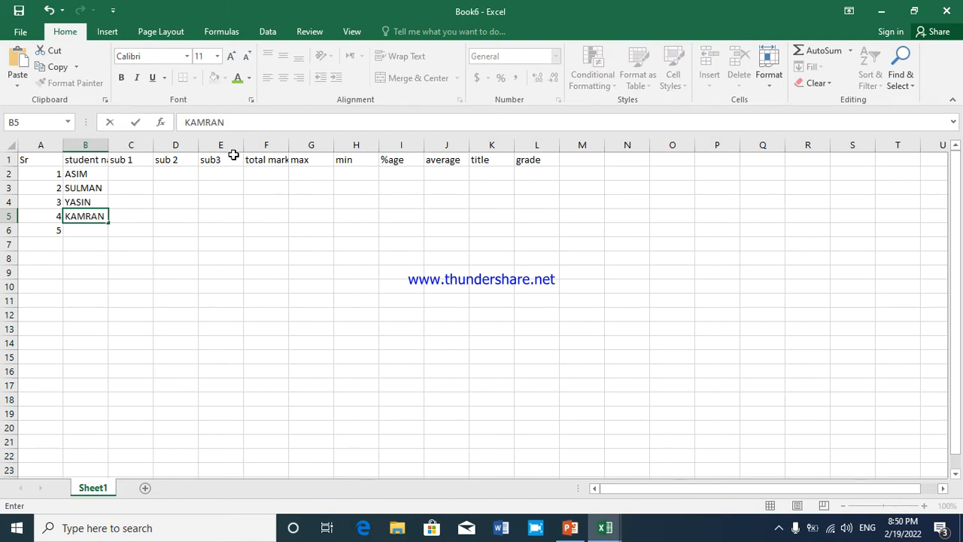
key("Return")
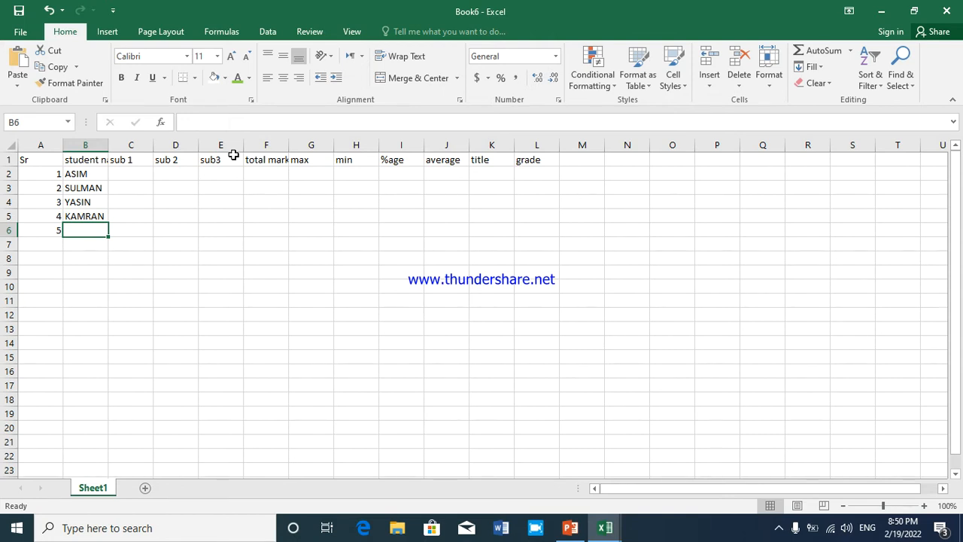
type("SAAD")
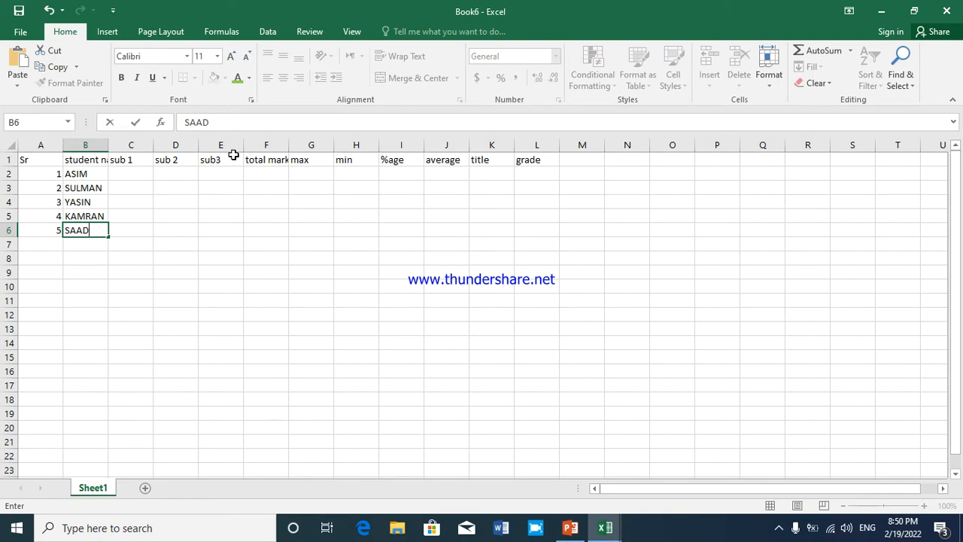
key("Tab")
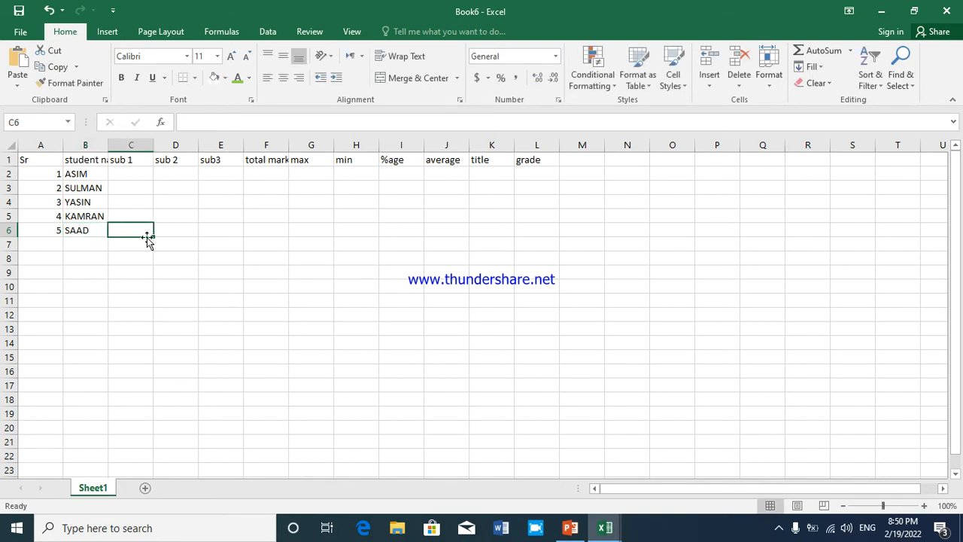
Select the marks range C2:E6 and fill the sub 1 cells C2 to C6 with 45, 56, 76, 87 and 56
left_click_drag(125, 174, 208, 233)
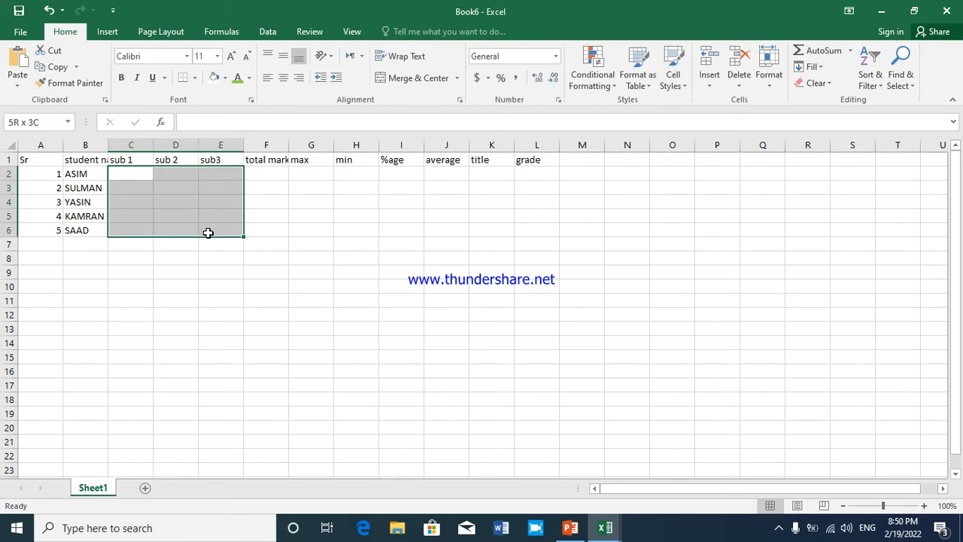
left_click_drag(208, 233, 207, 233)
left_click(123, 172)
left_click_drag(124, 172, 239, 235)
type("45")
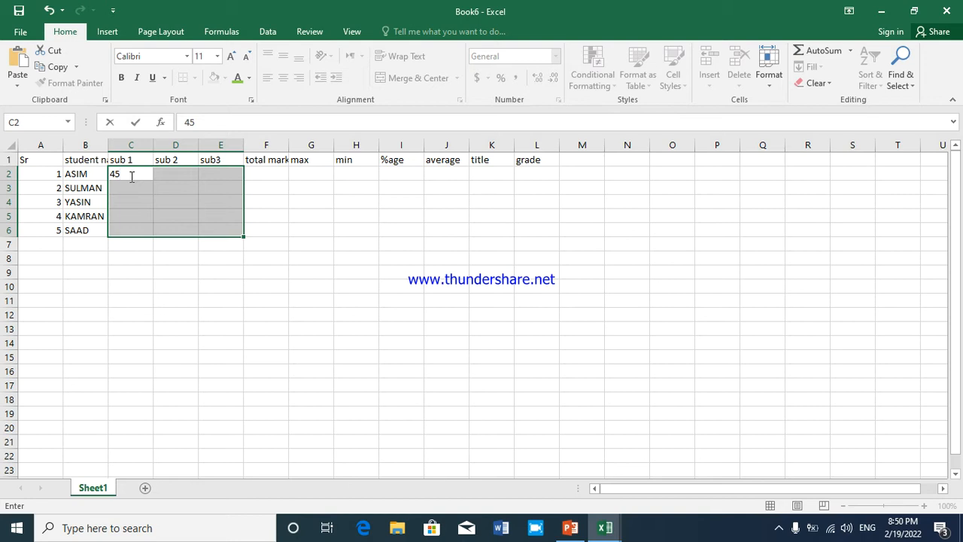
key("Return")
type("56")
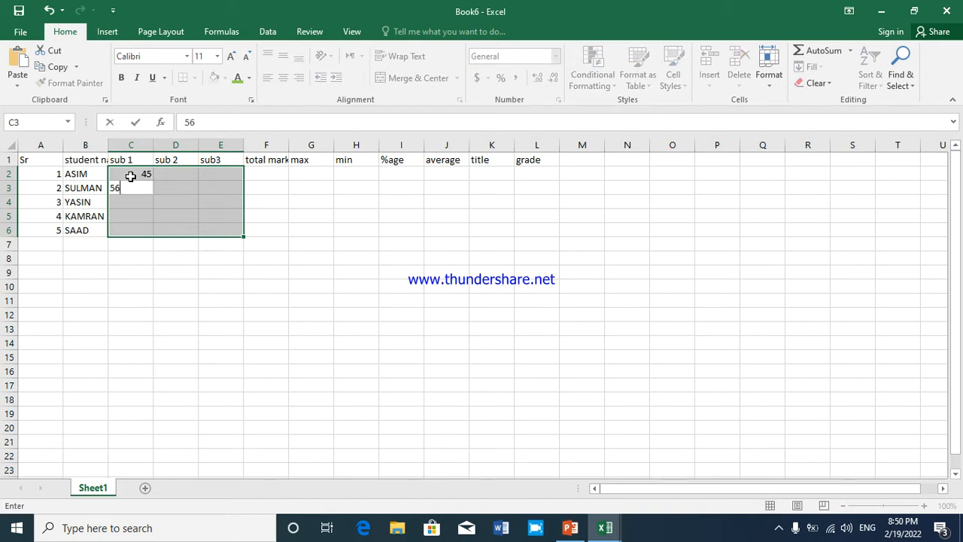
key("Return")
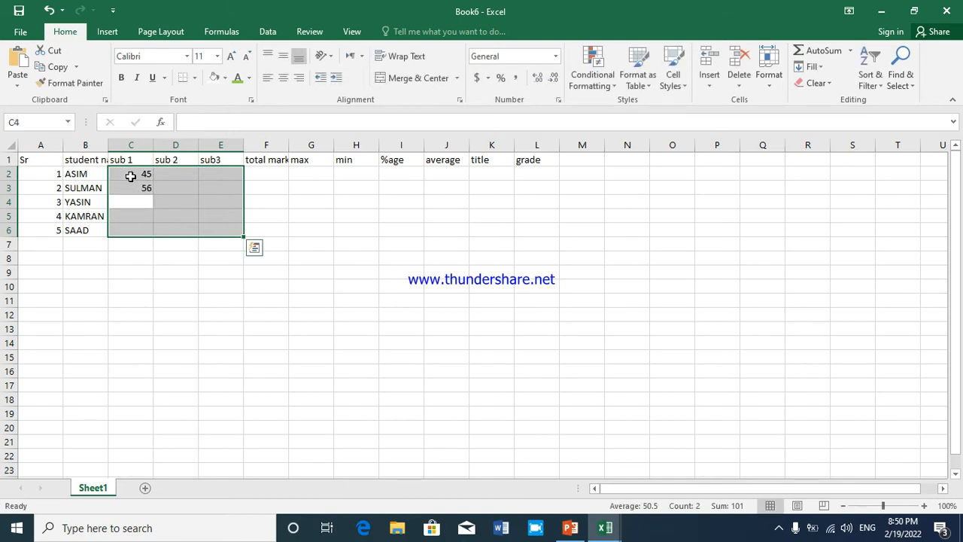
type("76")
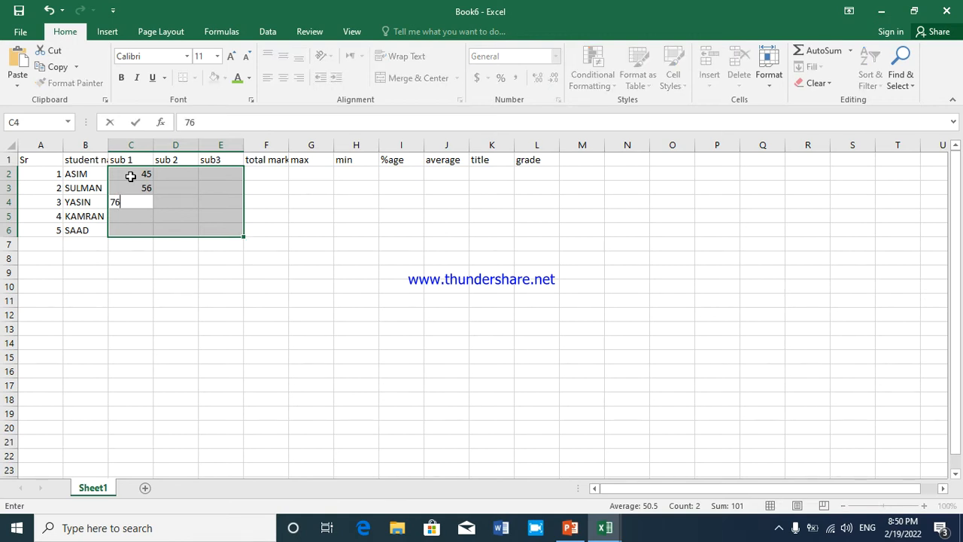
key("Return")
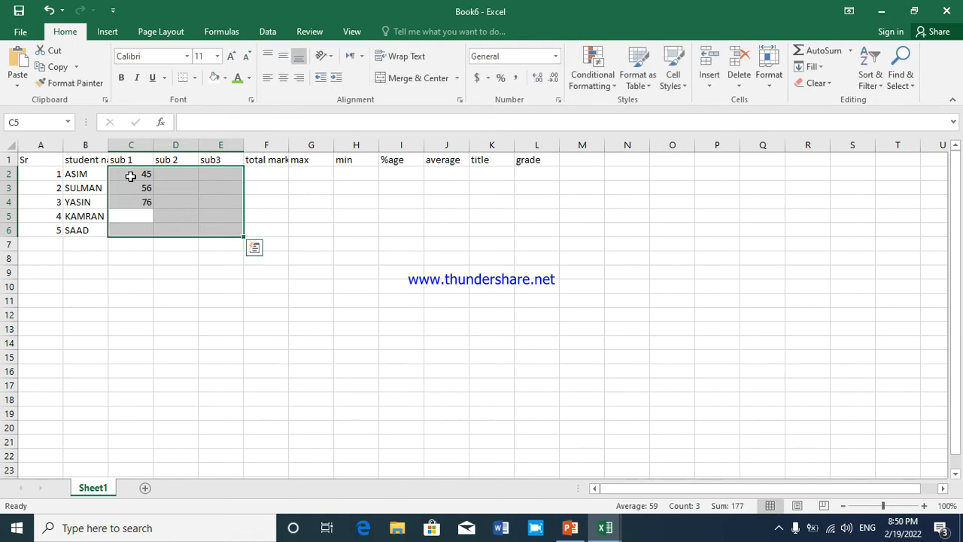
type("87")
key("Return")
type("56")
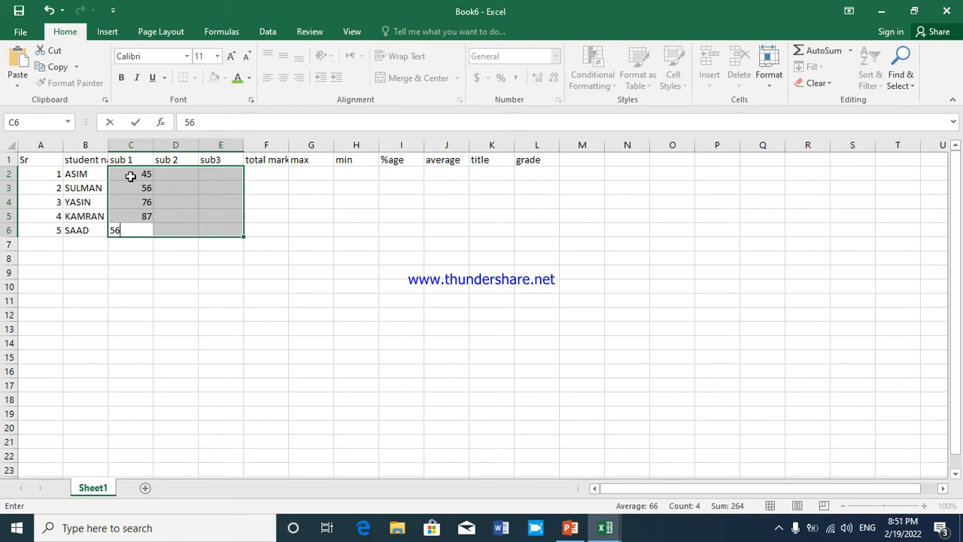
key("Return")
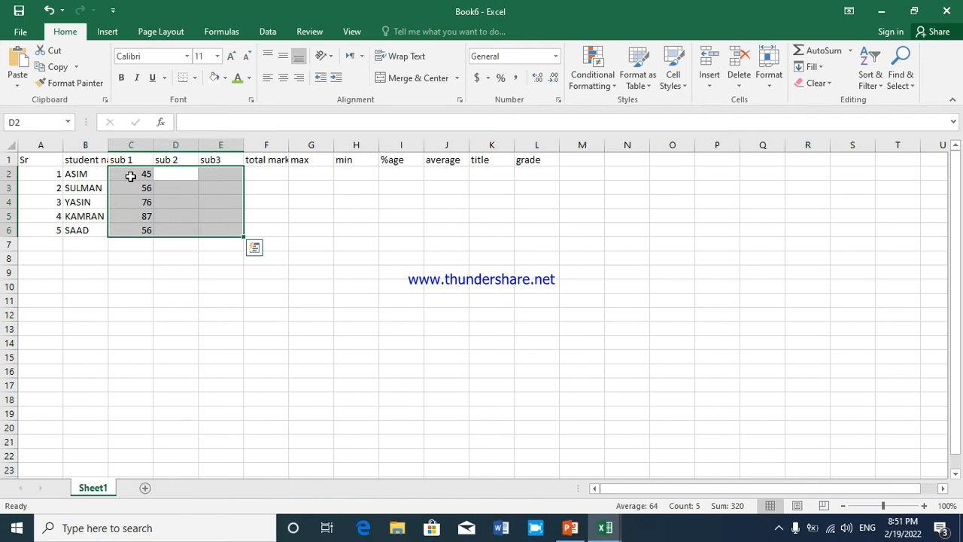
Enter the sub 2 marks 76, 87, 56, 43 and 32 in cells D2 to D6
type("76")
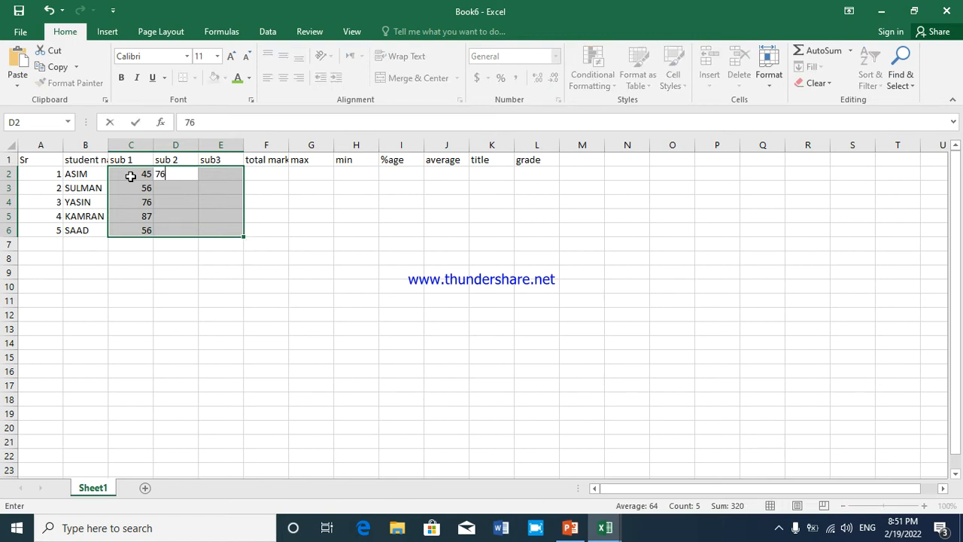
key("Return")
type("87")
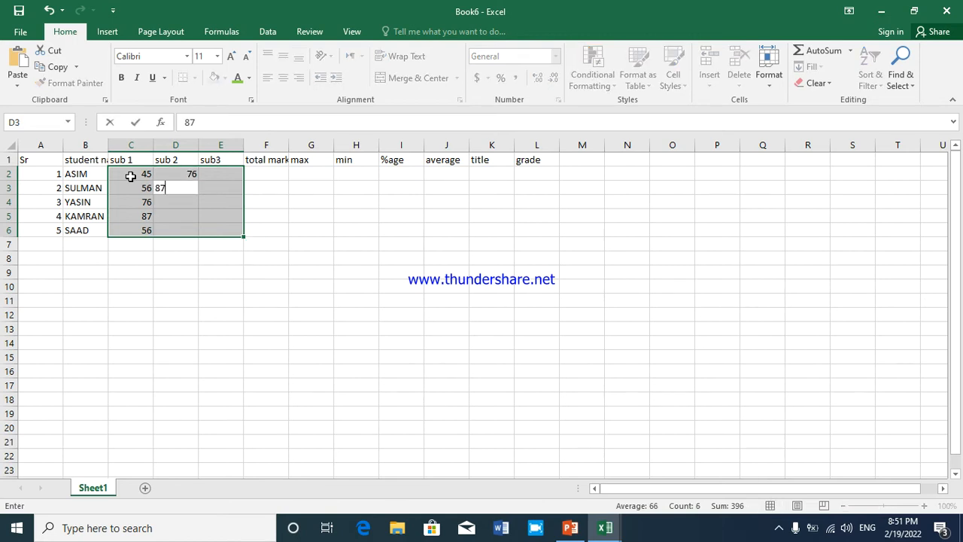
key("Return")
type("56")
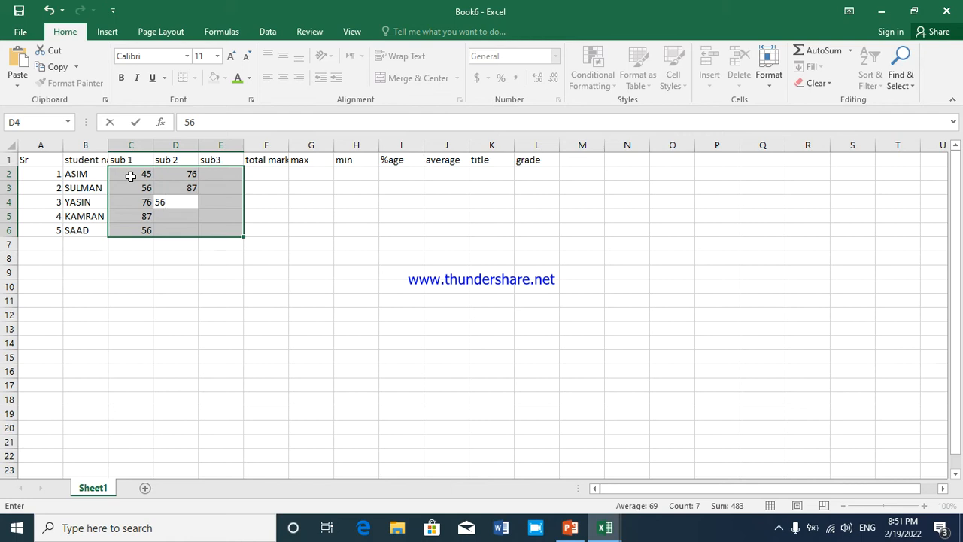
key("Return")
type("43")
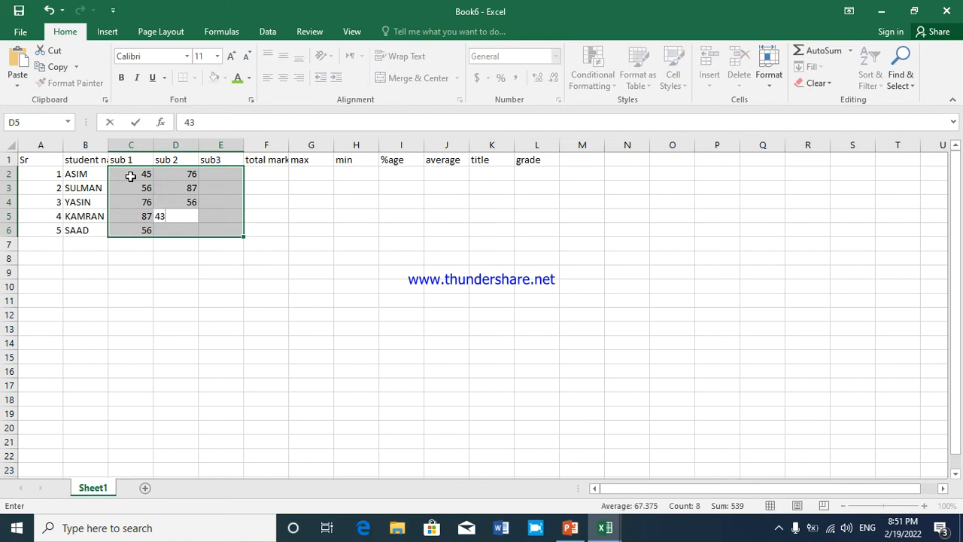
key("Return")
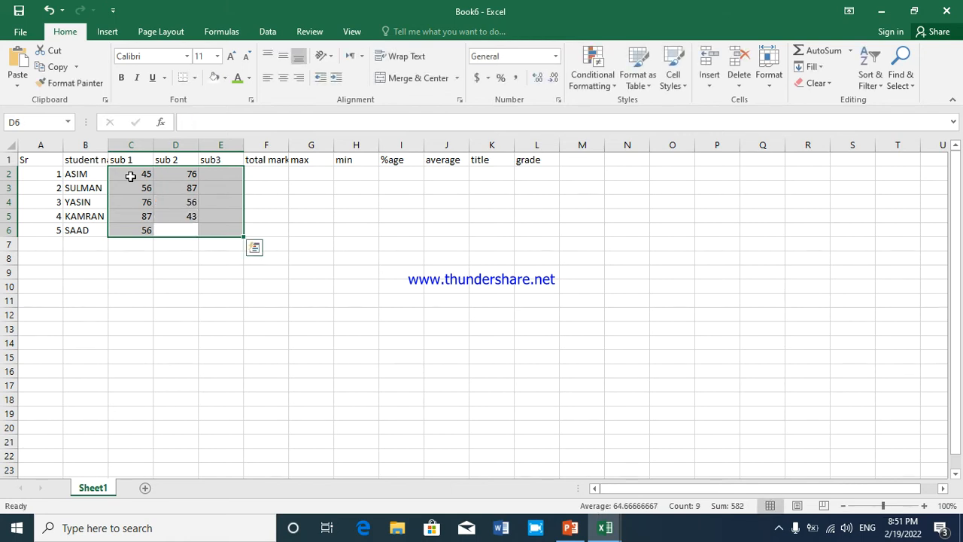
type("32")
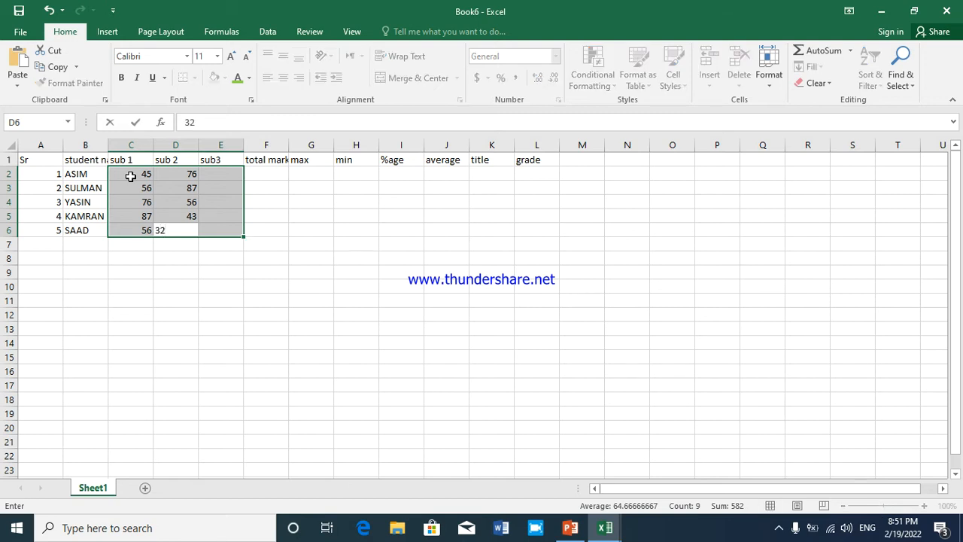
key("Return")
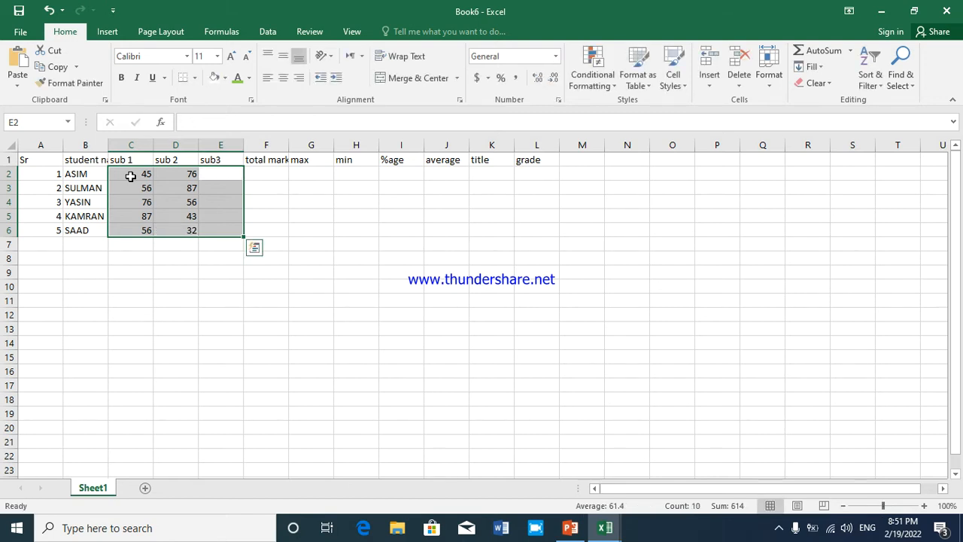
Enter the sub3 marks 87, 76, 36, 56 and 45 in cells E2 to E6
type("87")
key("Return")
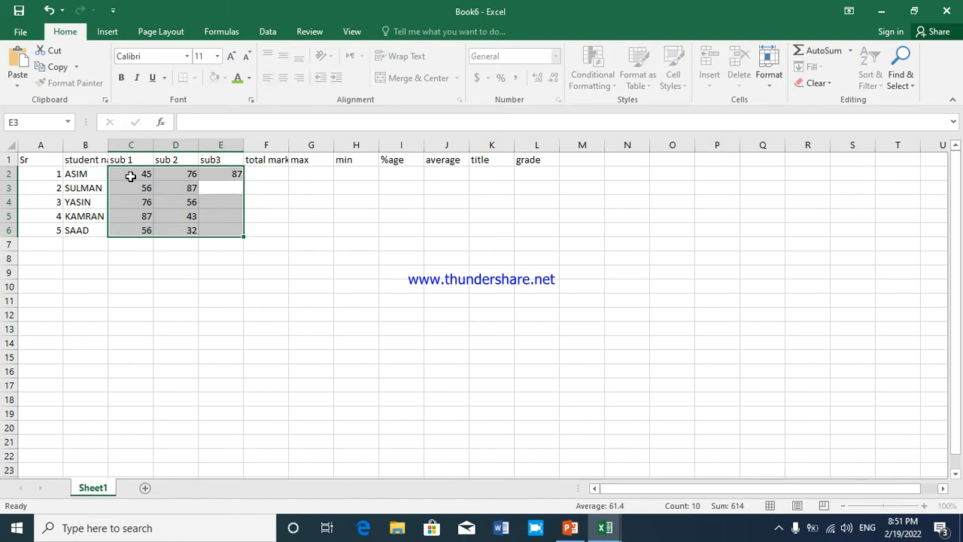
type("76")
key("Return")
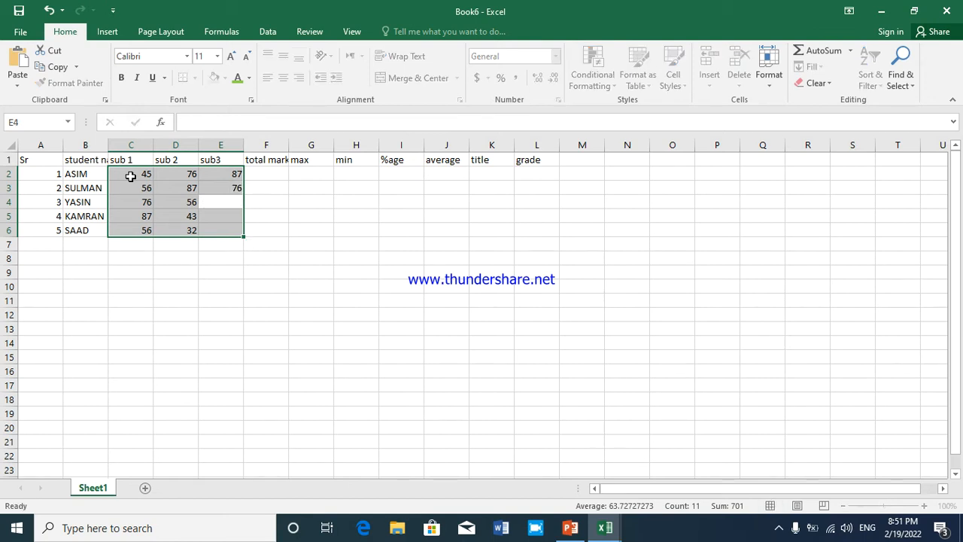
type("36")
key("Return")
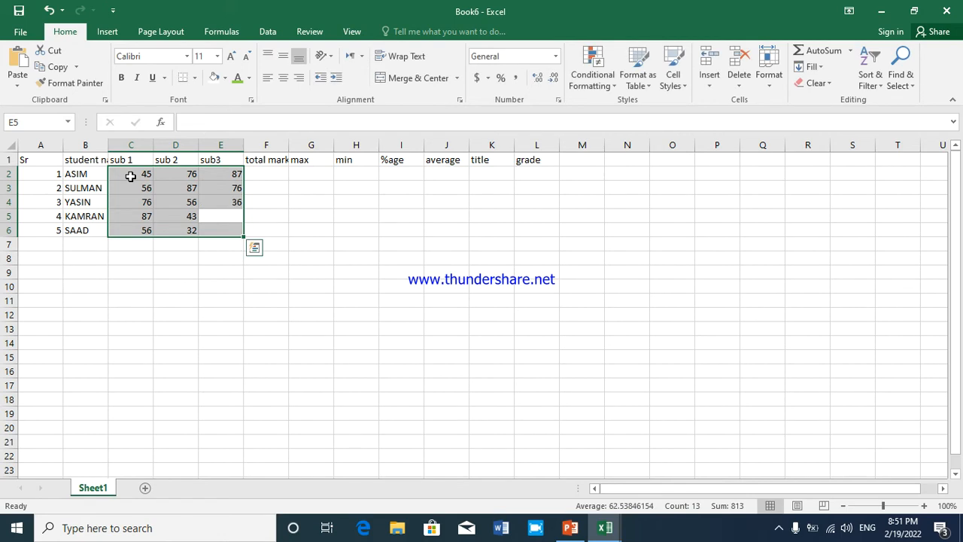
type("56")
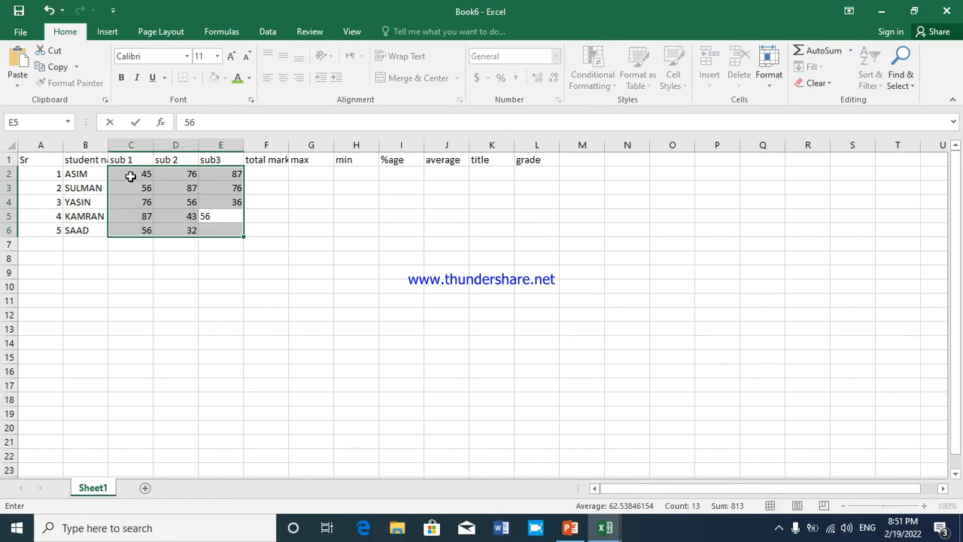
key("Return")
type("45")
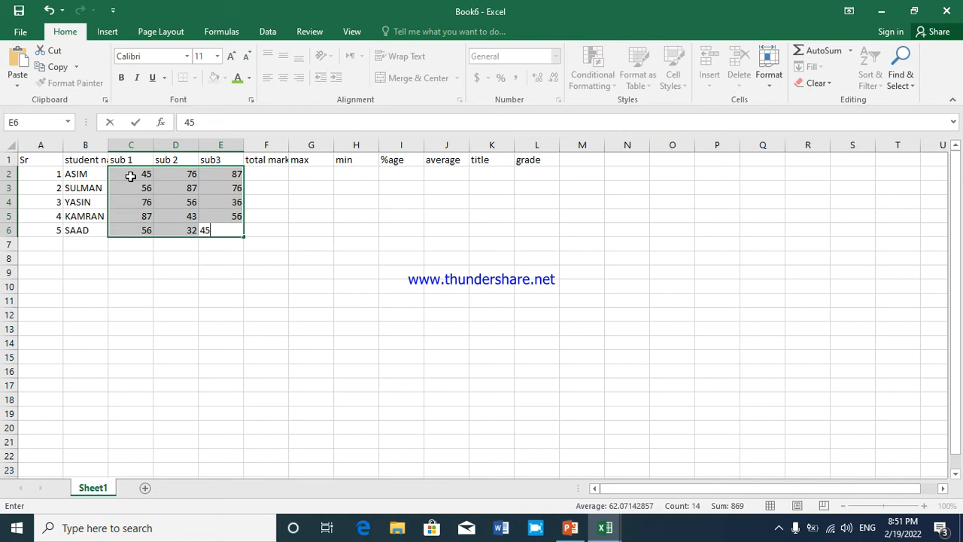
key("Return")
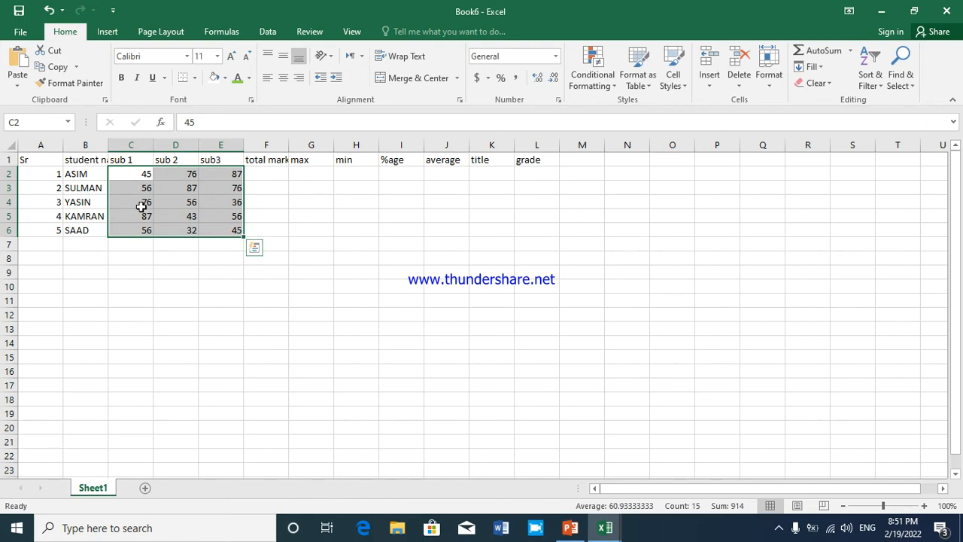
Widen column B by hand to fit the student name header, and narrow it back to about its former width
left_click(137, 204)
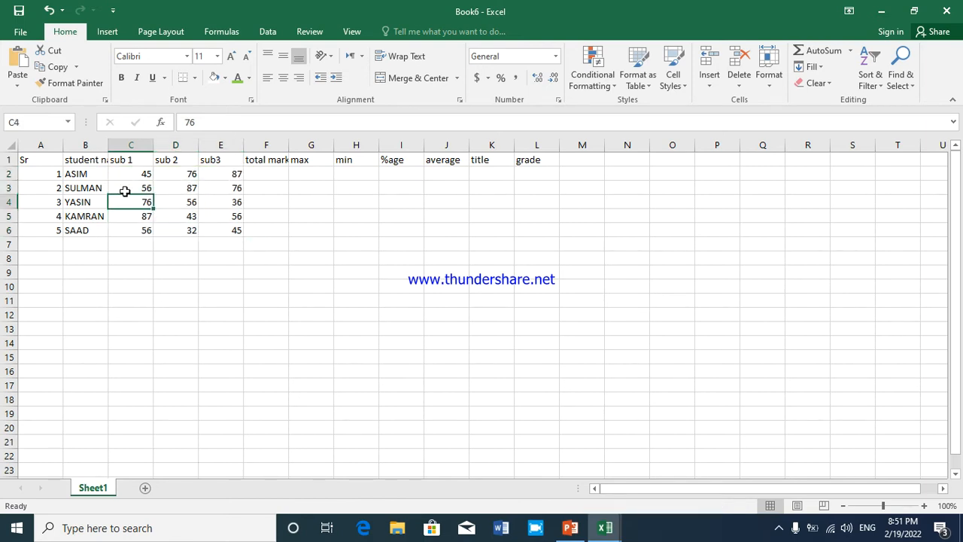
left_click(86, 161)
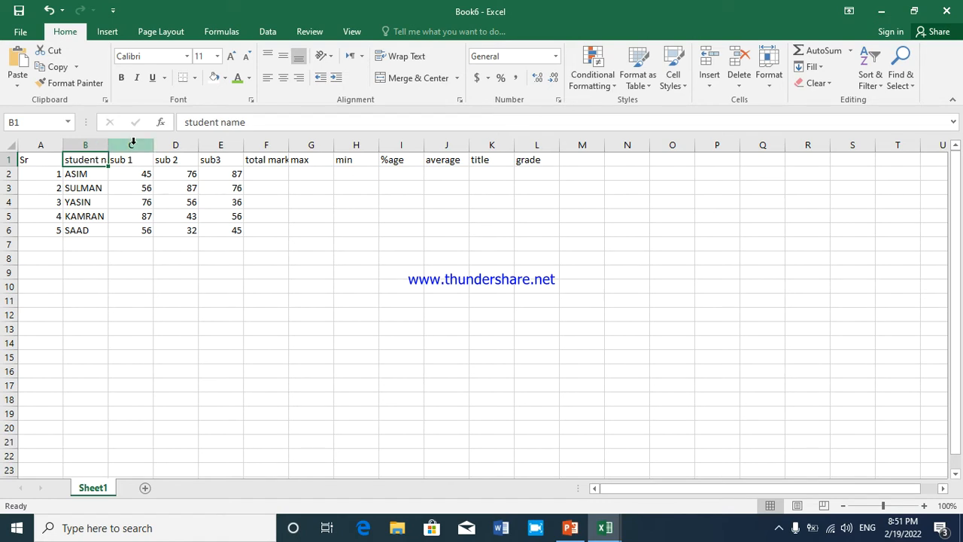
left_click(89, 145)
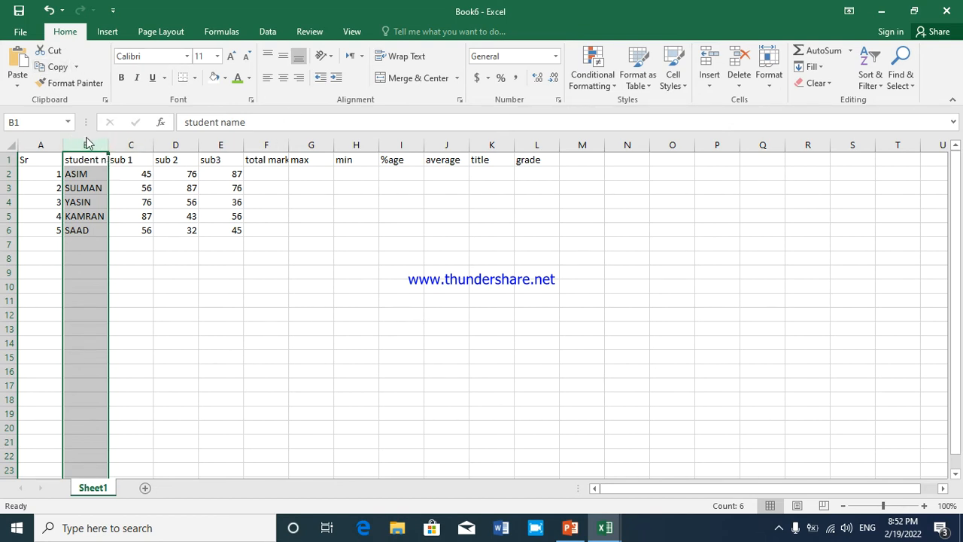
left_click_drag(108, 145, 140, 145)
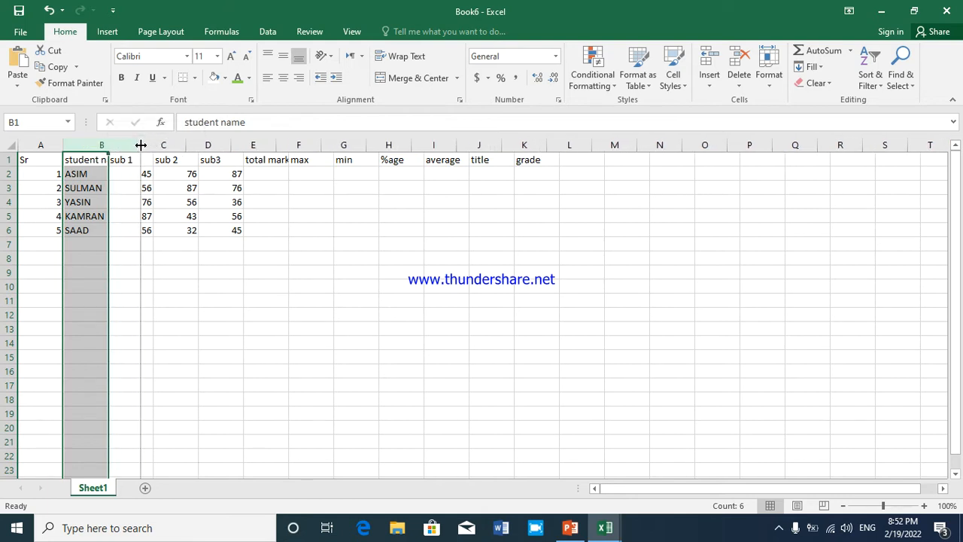
left_click(111, 158)
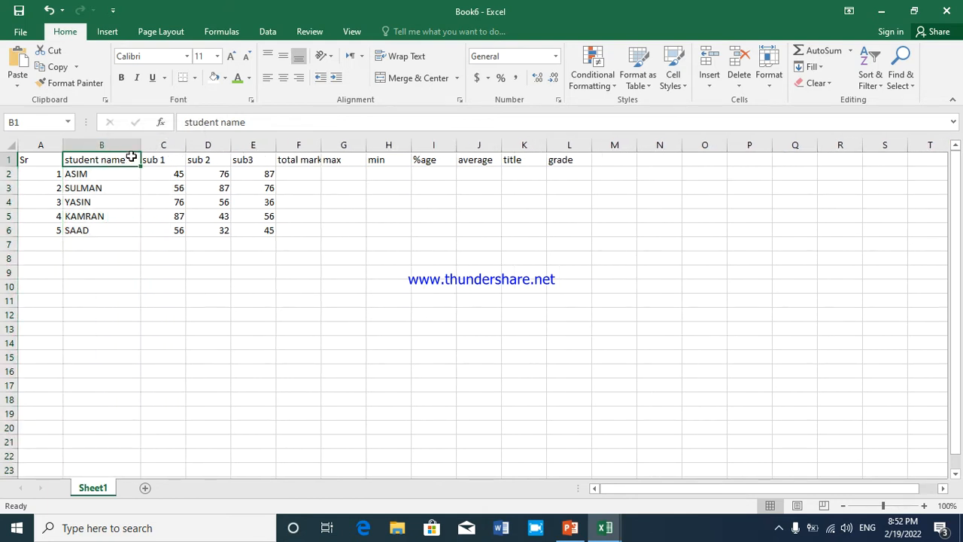
left_click_drag(139, 146, 107, 148)
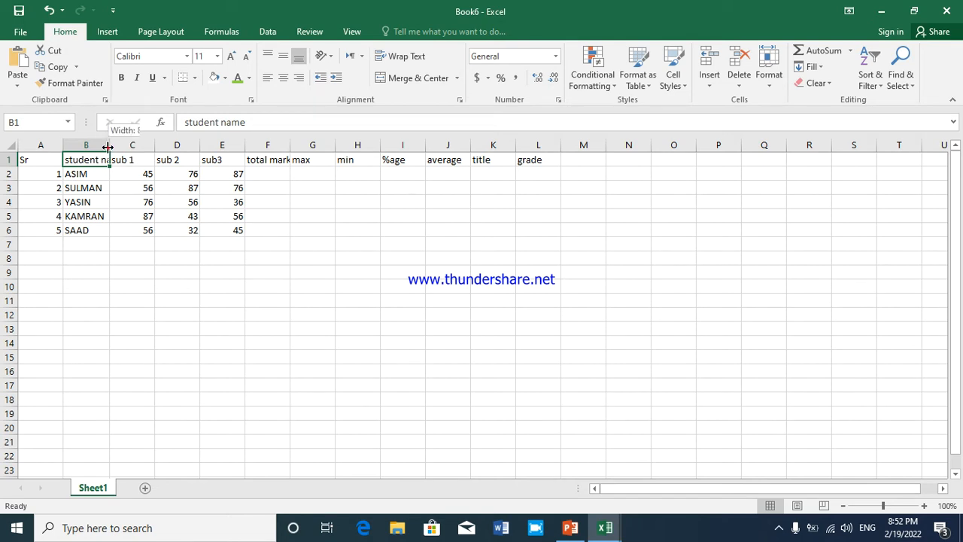
AutoFit the width of column B to its longest entry, the student name header
double_click(109, 148)
left_click(124, 187)
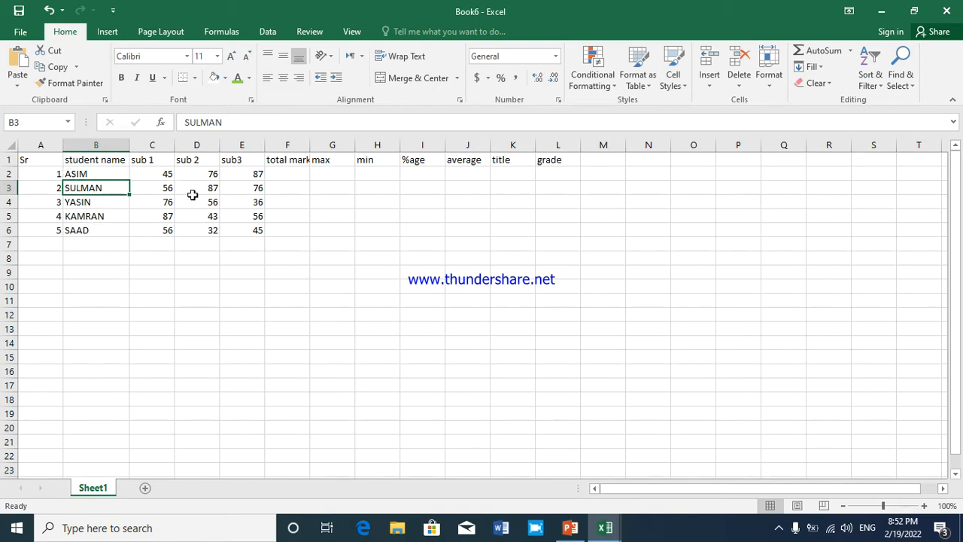
Enter the formula =SUM(C2:E2) in cell F2 to total the first student's three subject marks
left_click(271, 174)
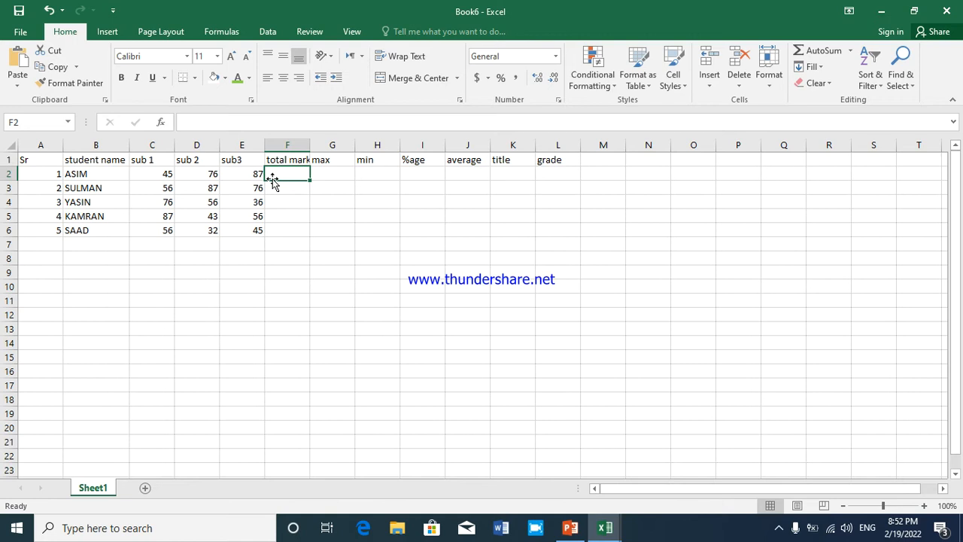
type("=")
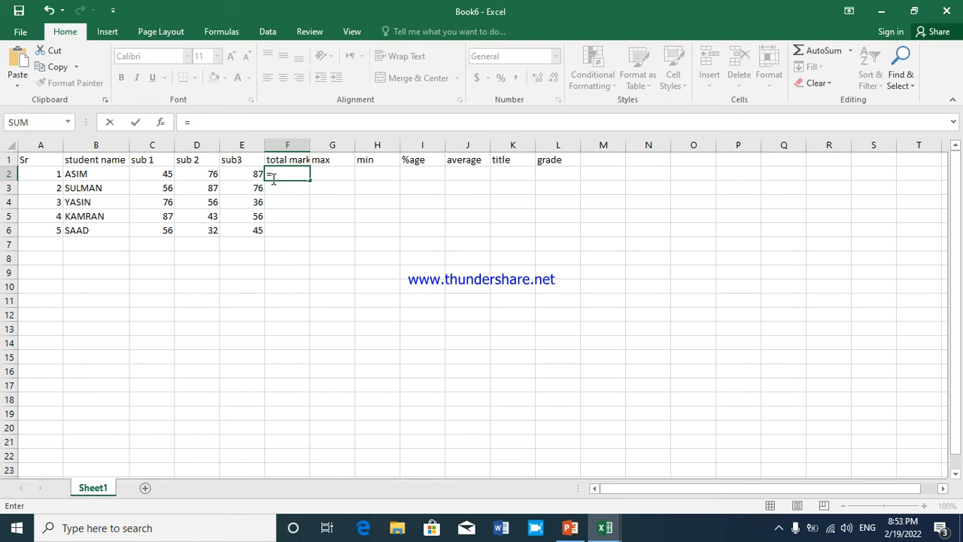
type("SU")
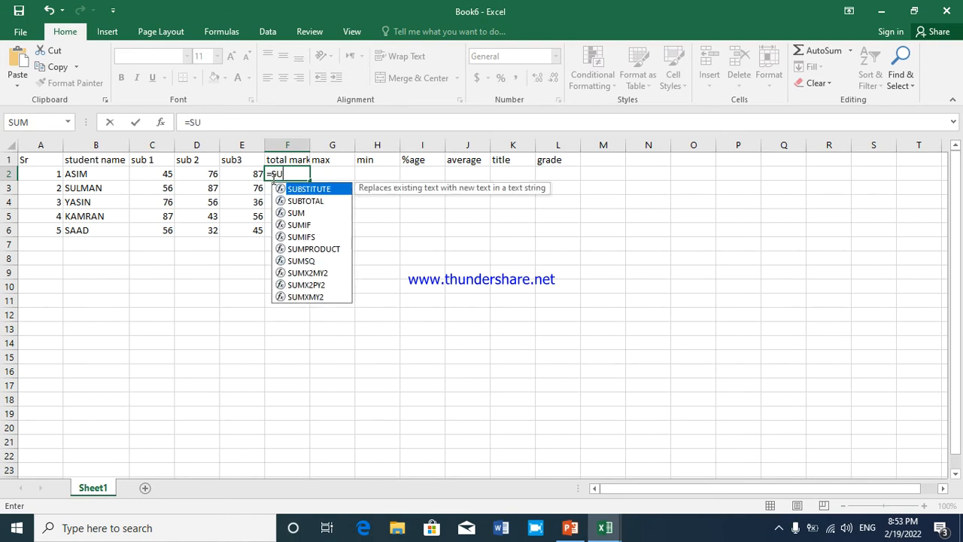
type("B")
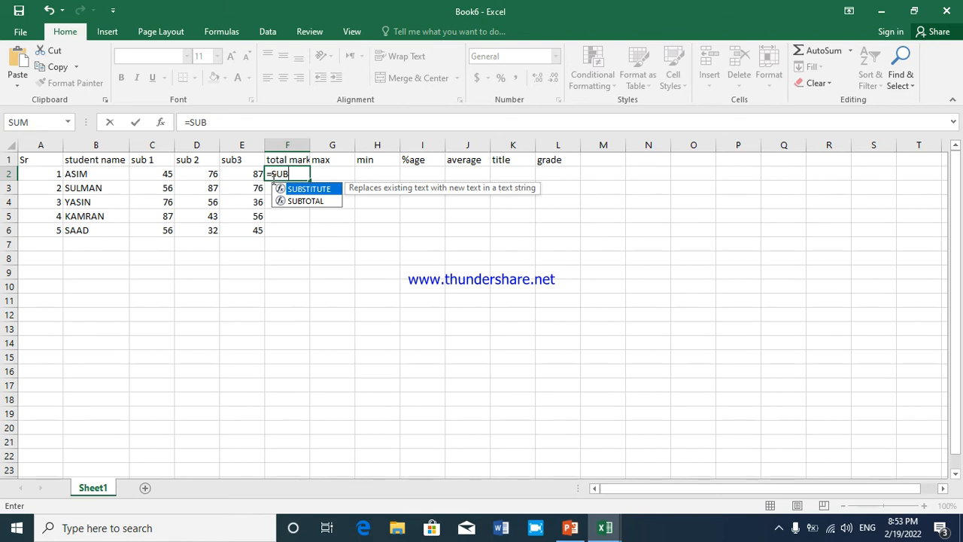
key("BackSpace")
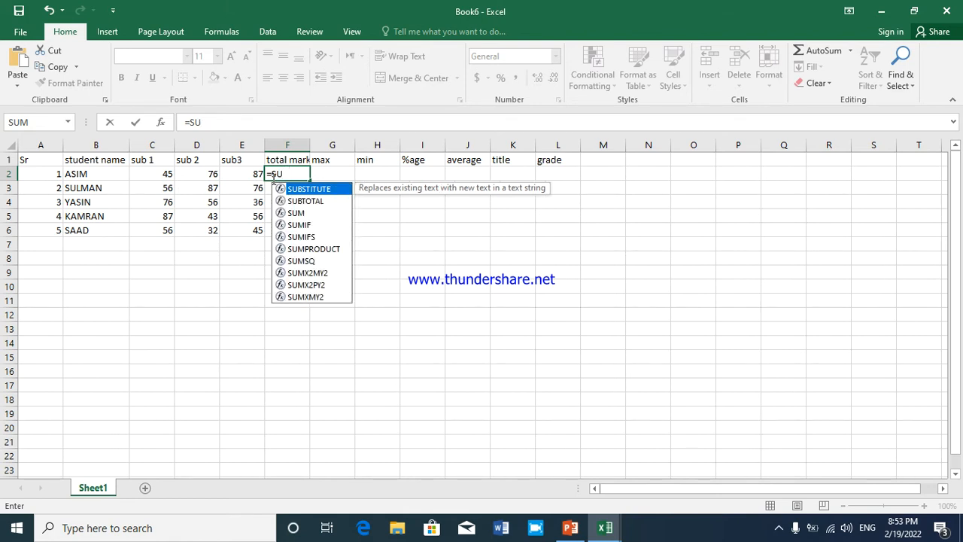
type("M")
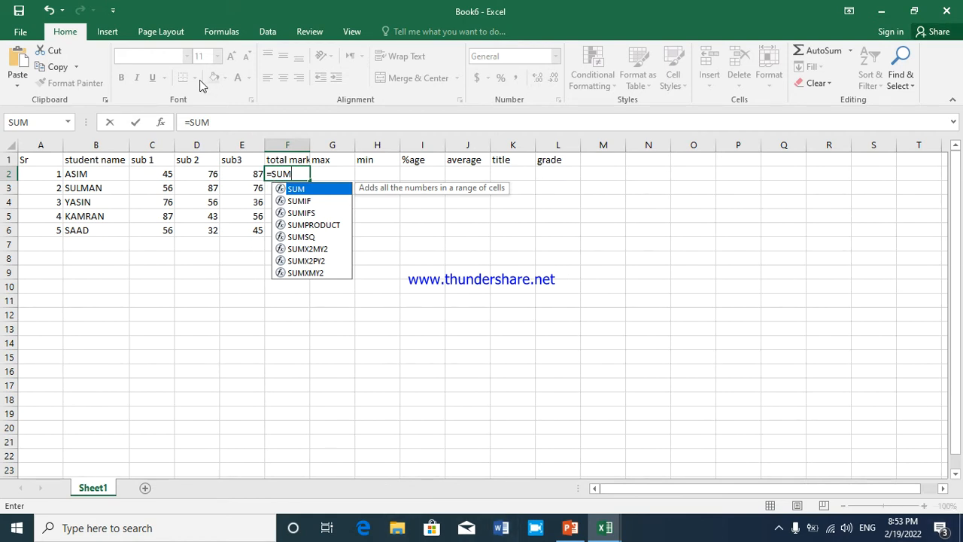
double_click(335, 193)
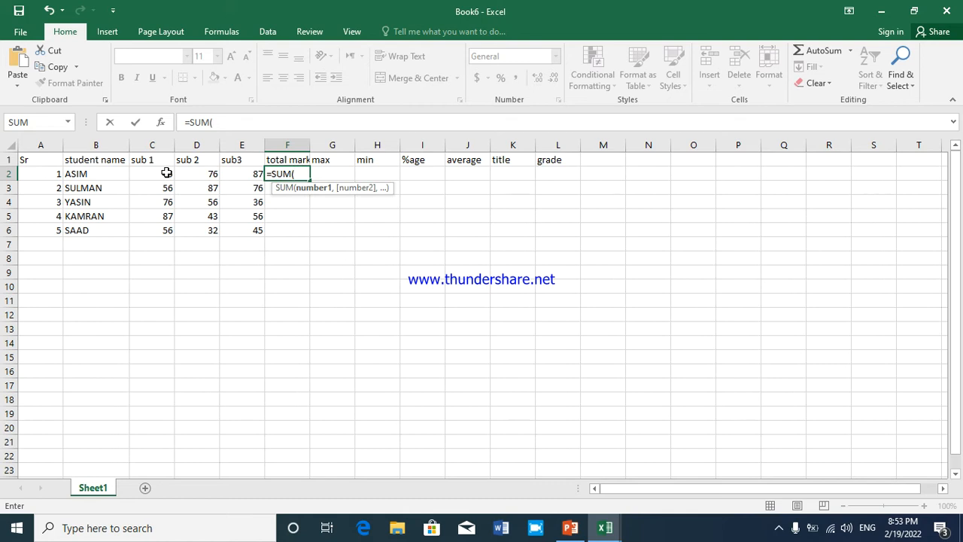
left_click_drag(167, 173, 251, 173)
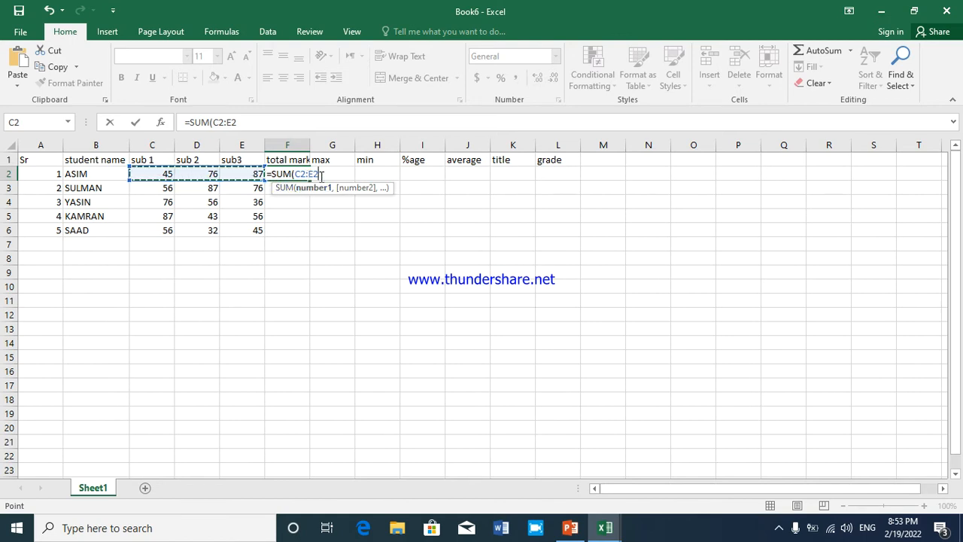
key("Return")
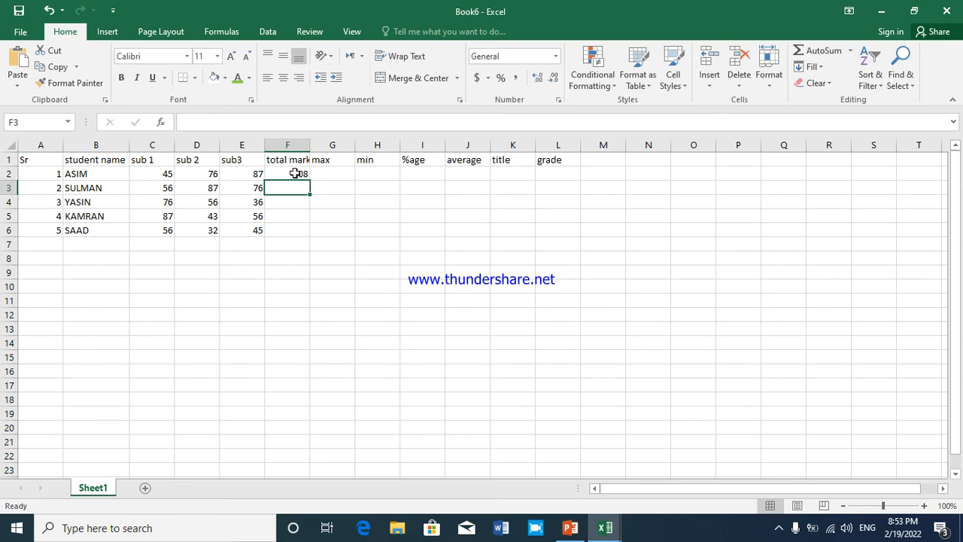
Fill the total marks formula from F2 down to F6 for the remaining students
left_click(295, 173)
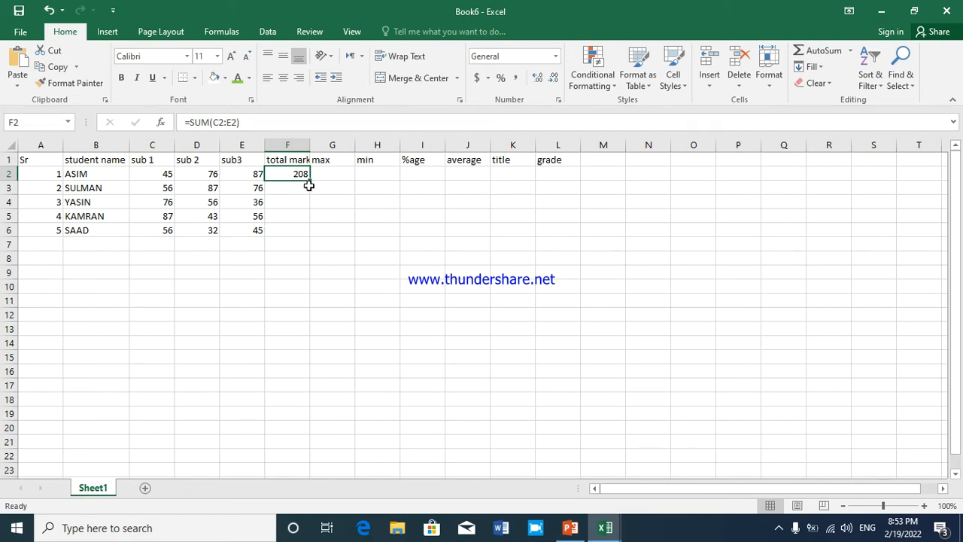
left_click_drag(309, 181, 309, 235)
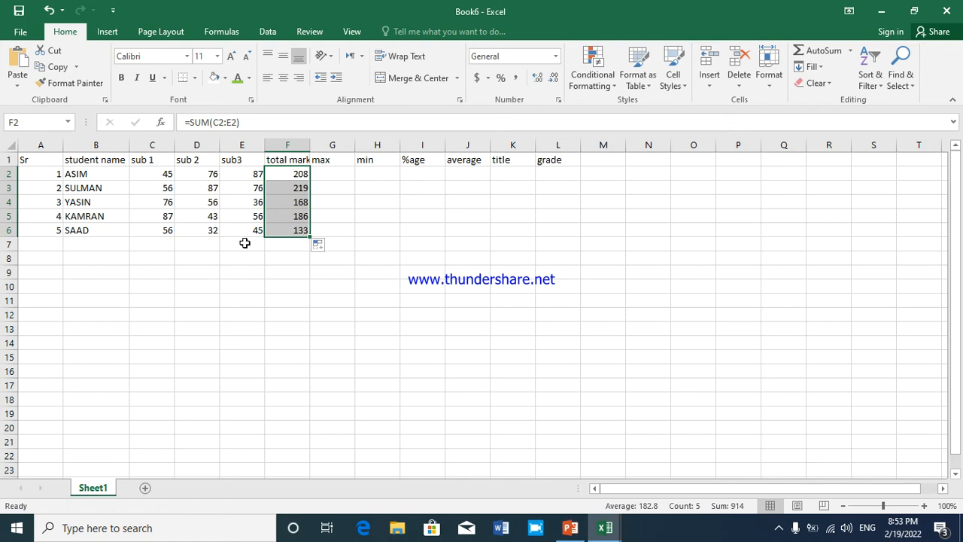
left_click(333, 205)
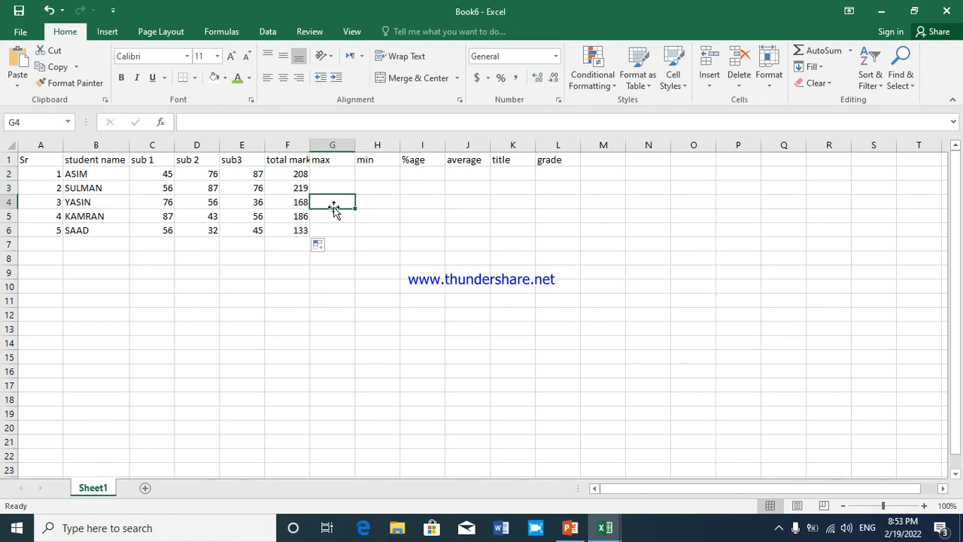
Insert the MAX function in cell G2 through the Insert Function dialog, accepting the suggested range C2:F2
left_click(326, 174)
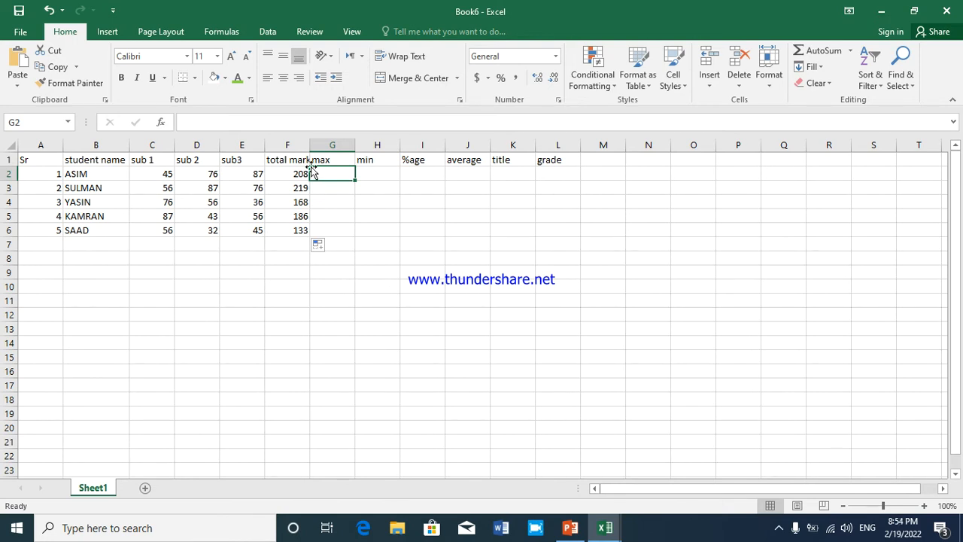
key("shift+F3")
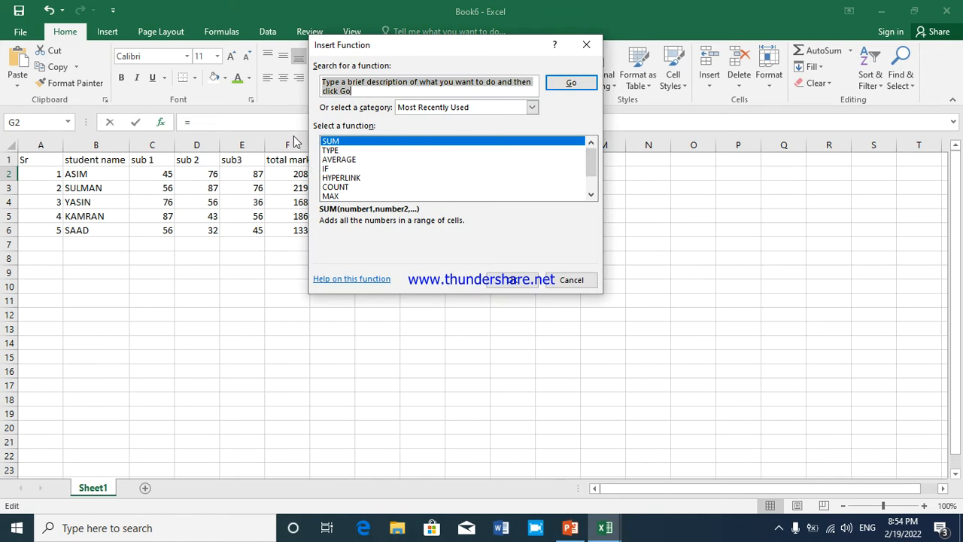
left_click(330, 195)
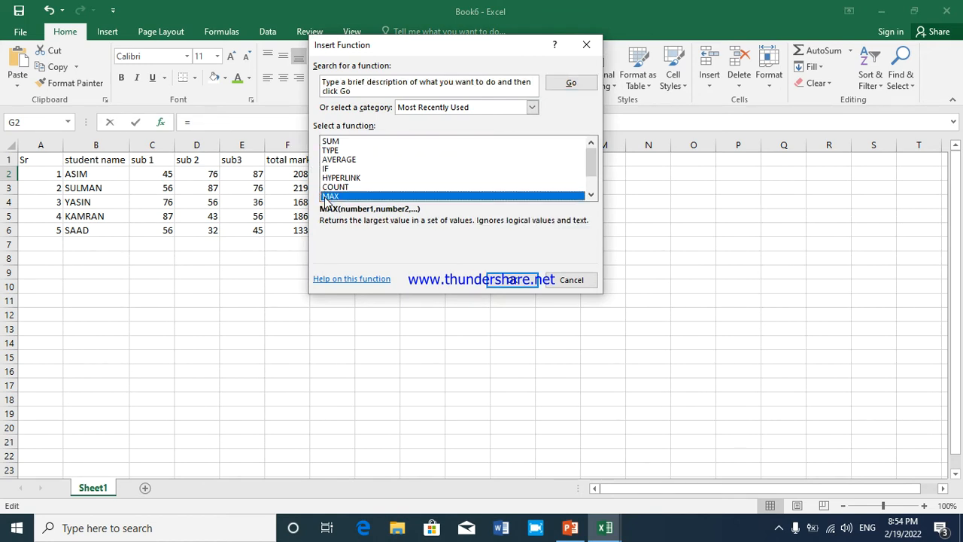
left_click(493, 281)
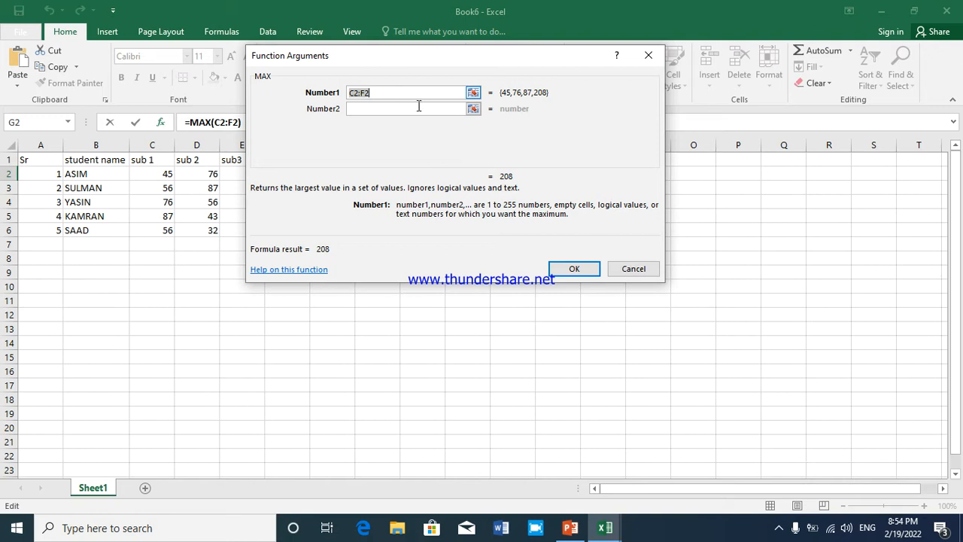
left_click(572, 268)
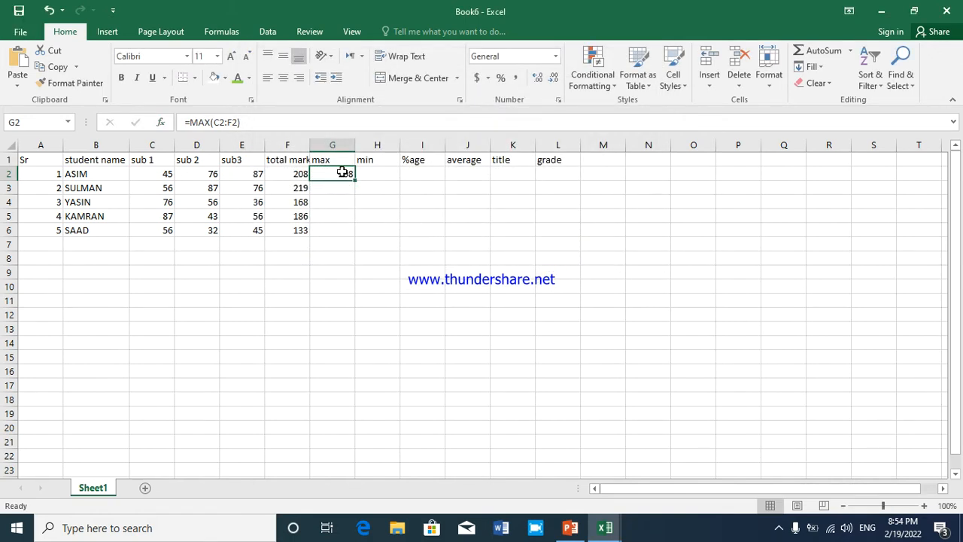
Correct the MAX formula in G2 to cover only the three subject marks, C2:E2
left_click(296, 176)
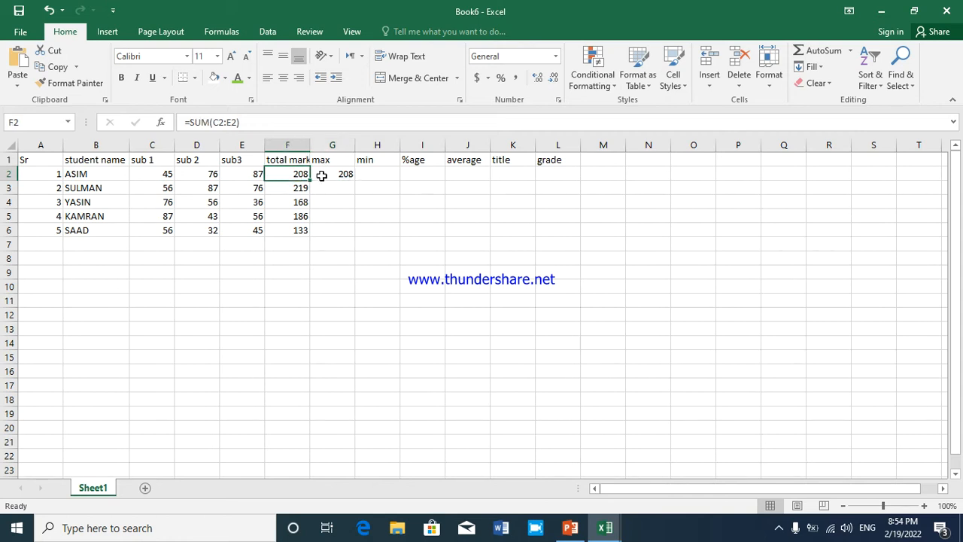
left_click(322, 176)
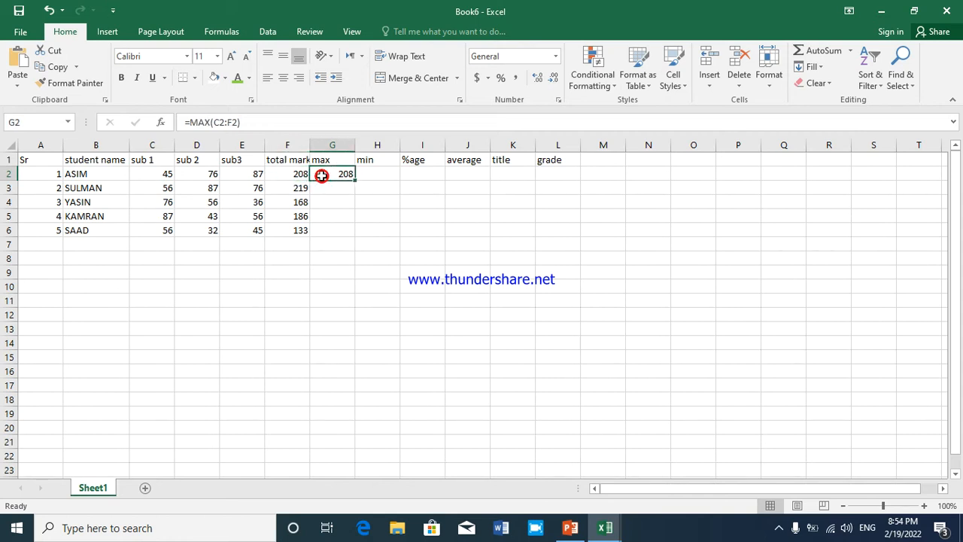
left_click(166, 175)
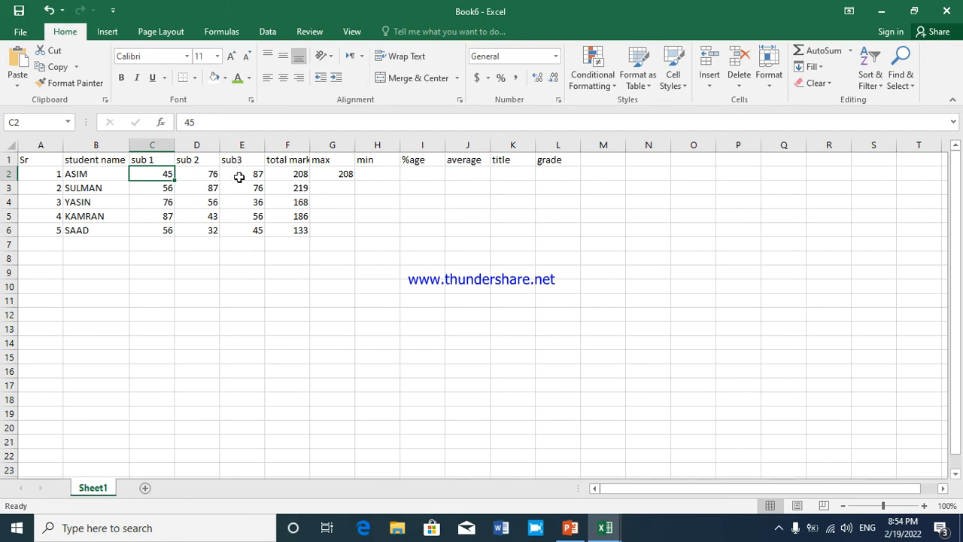
left_click(338, 174)
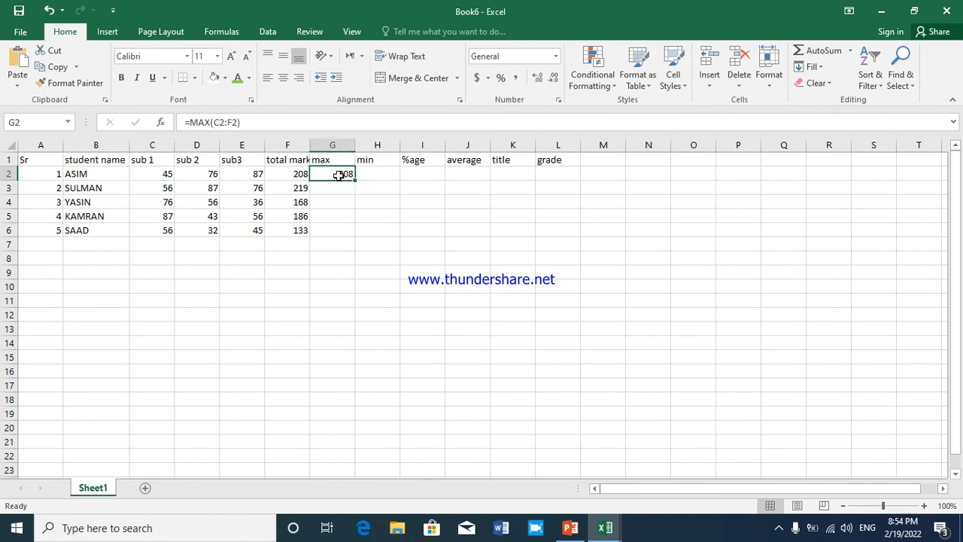
double_click(338, 175)
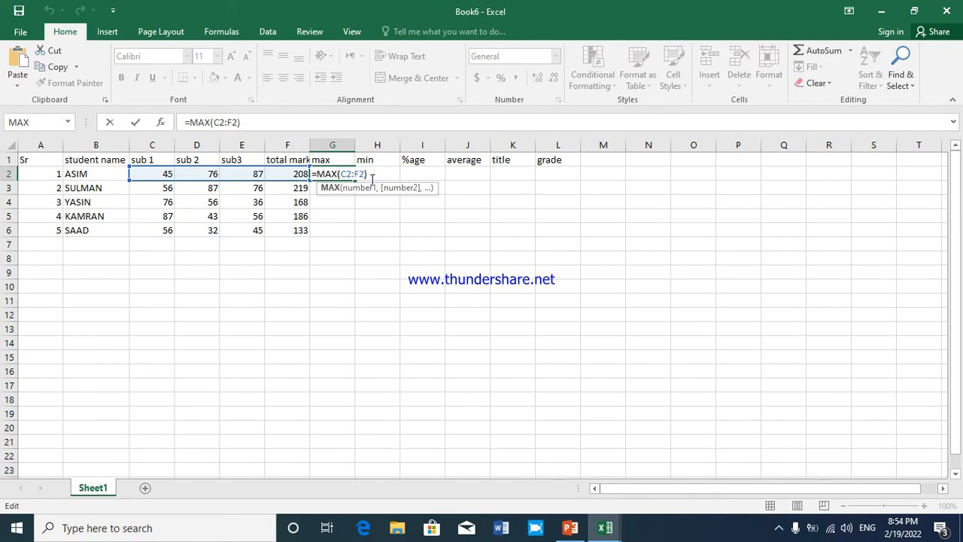
left_click(359, 173)
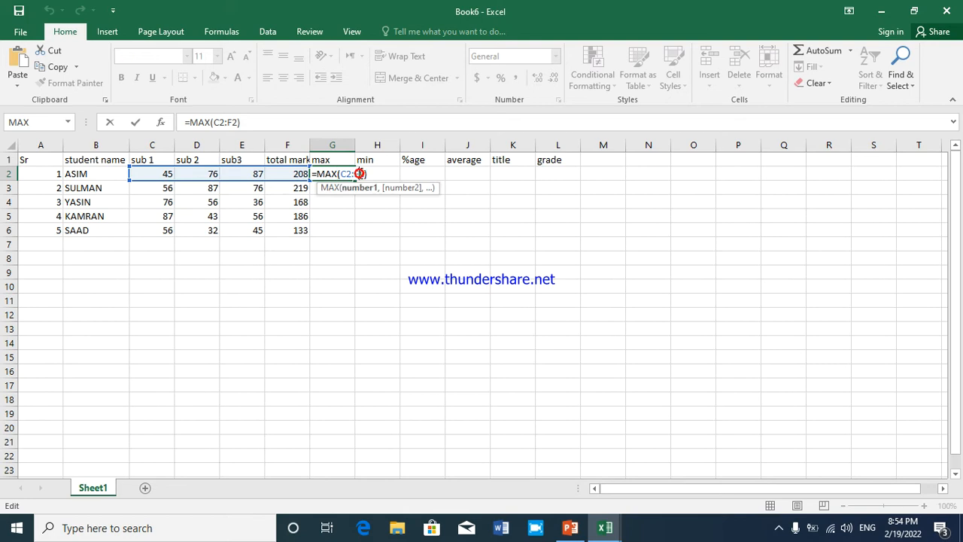
key("BackSpace")
type("E")
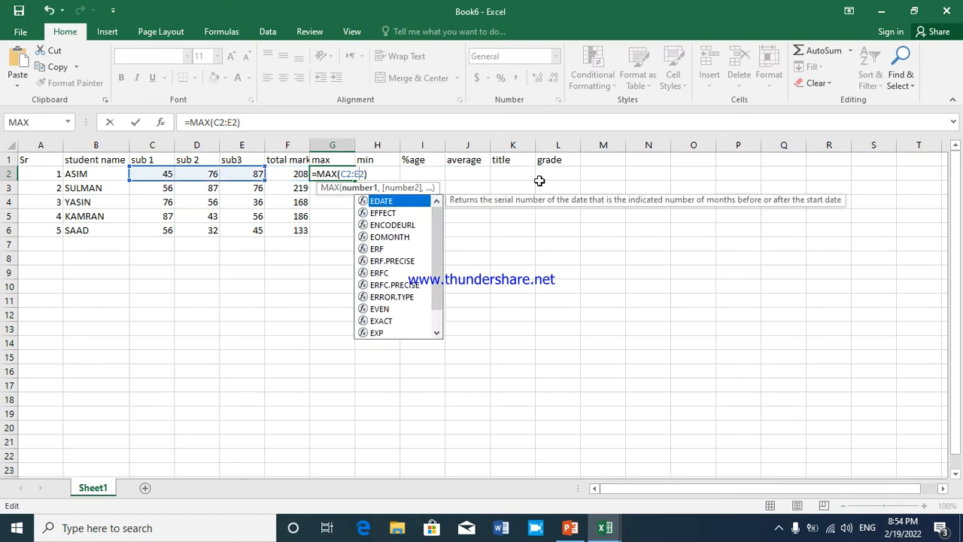
key("Return")
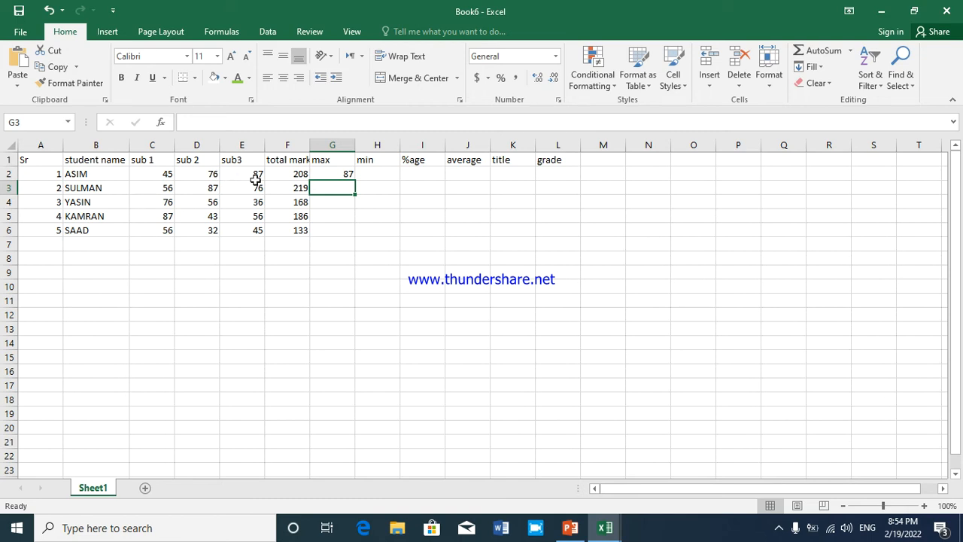
Fill the max formula from G2 down to G6 and check the second student's row
left_click(332, 176)
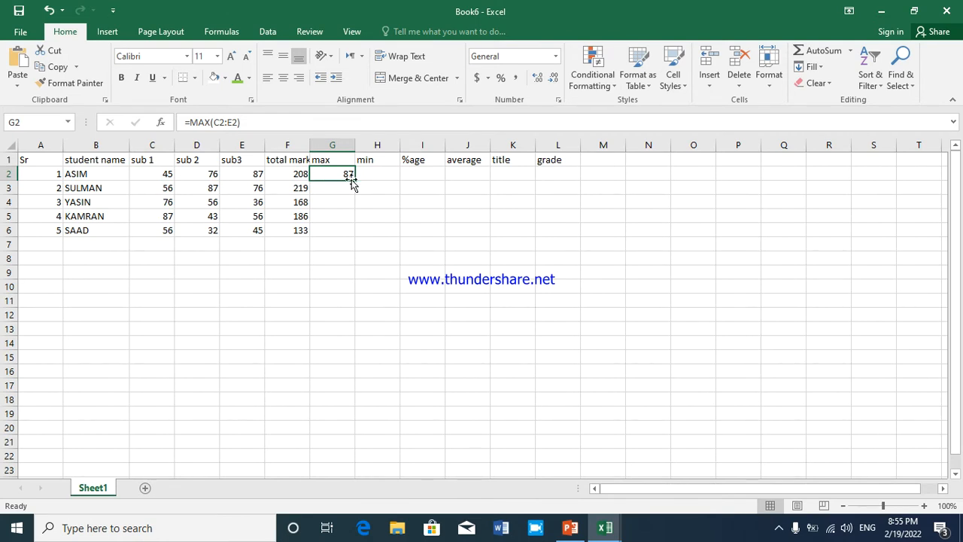
left_click_drag(354, 180, 350, 233)
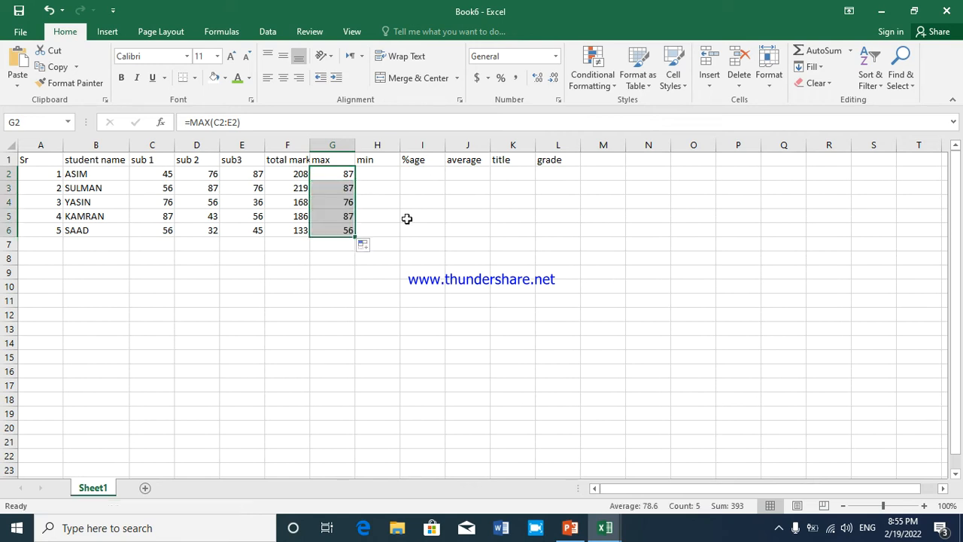
left_click(392, 189)
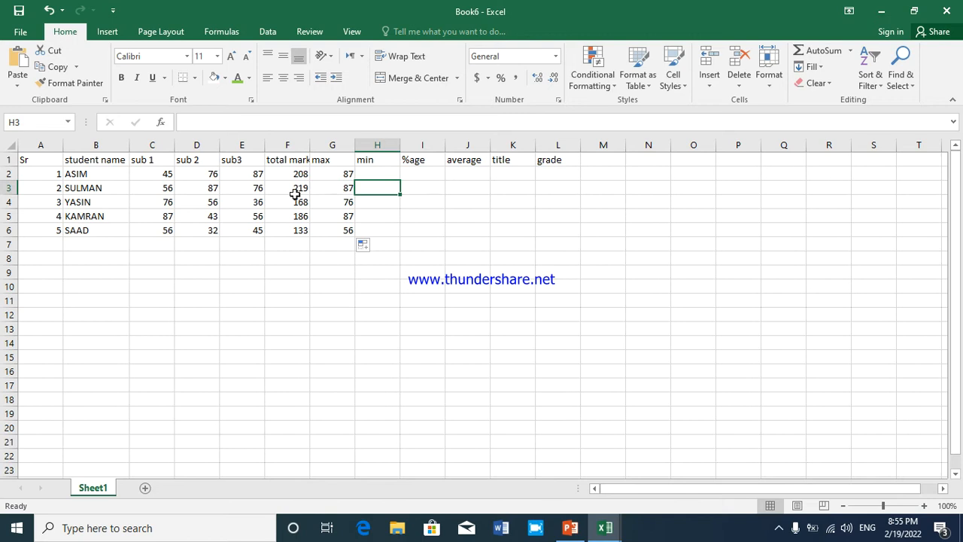
left_click(211, 191)
left_click(332, 190)
Insert the AutoSum Min function in cell H2 and reduce its range to C2:E2
left_click(377, 174)
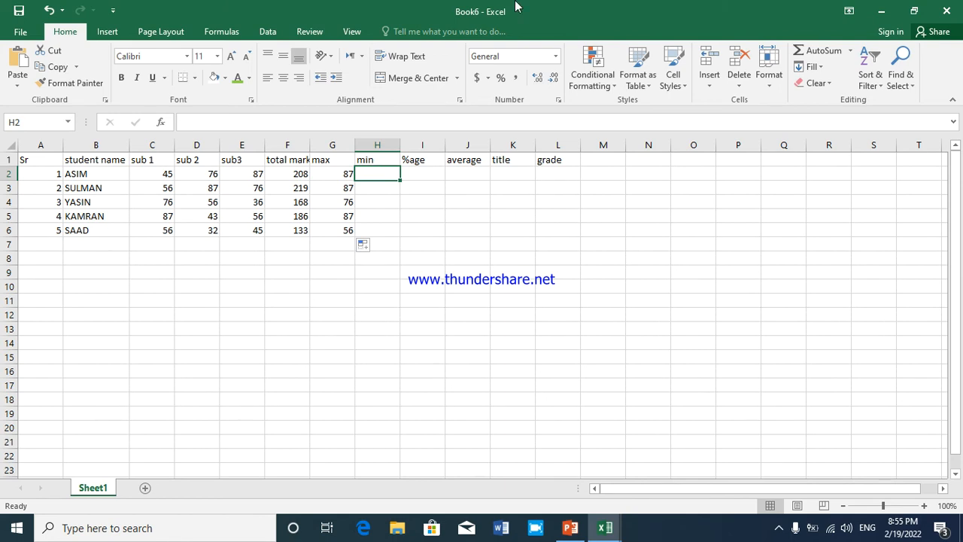
left_click(851, 52)
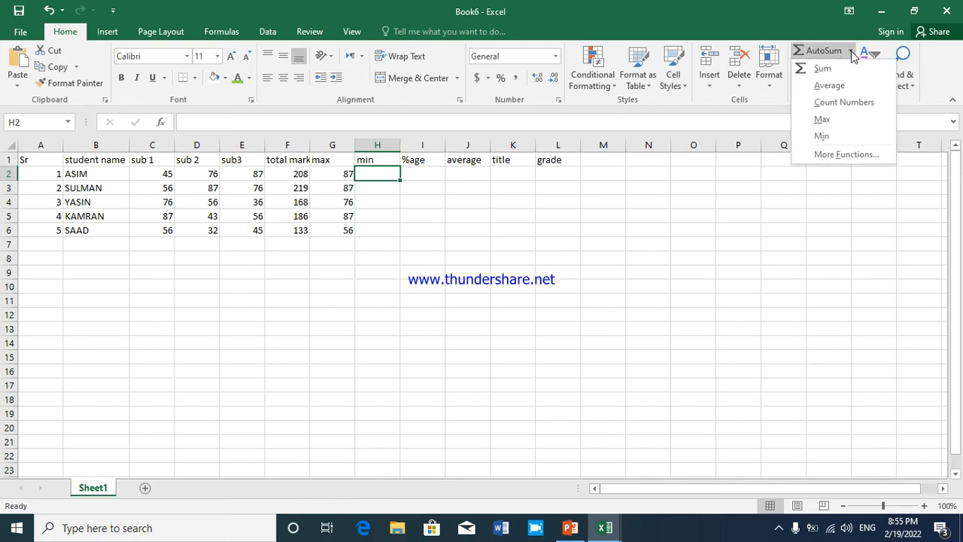
left_click(832, 136)
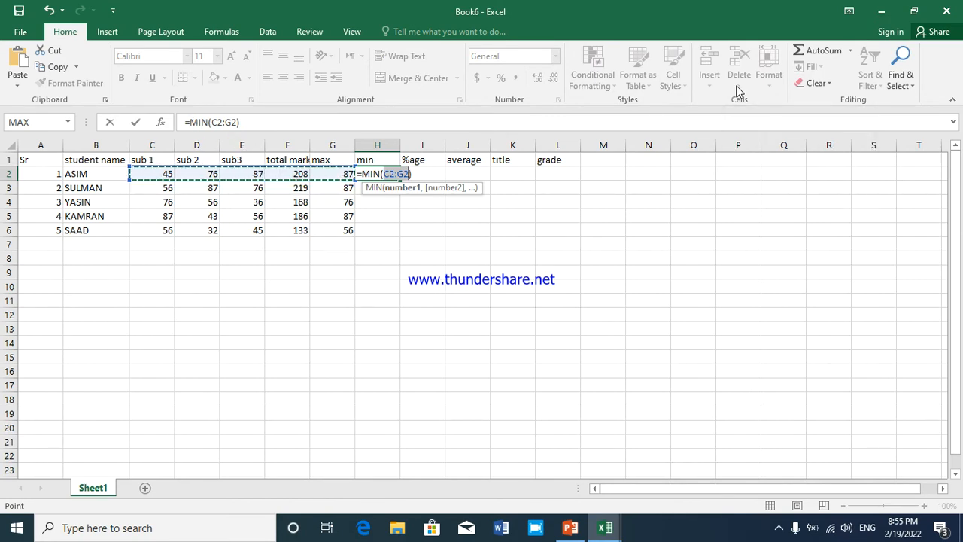
key("shift+Left")
key("shift+Left")
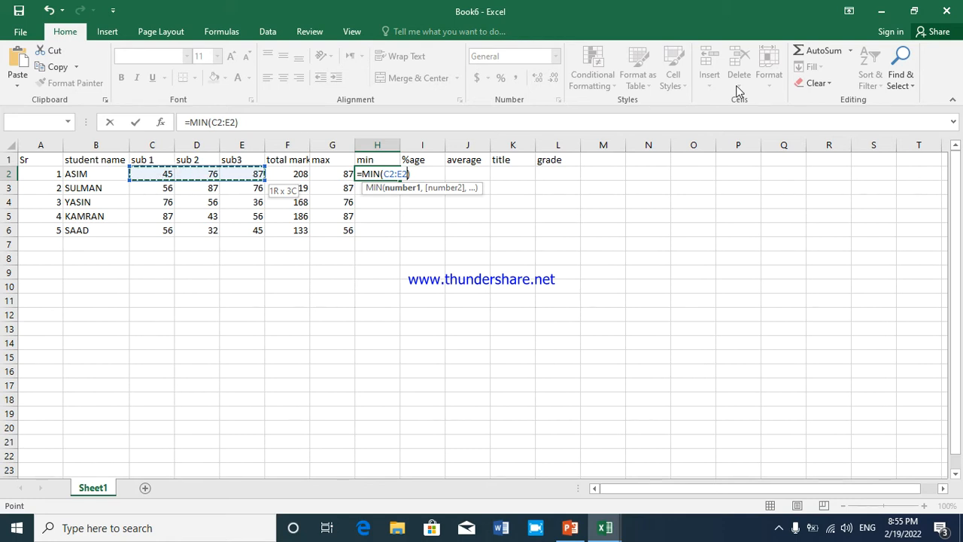
key("Return")
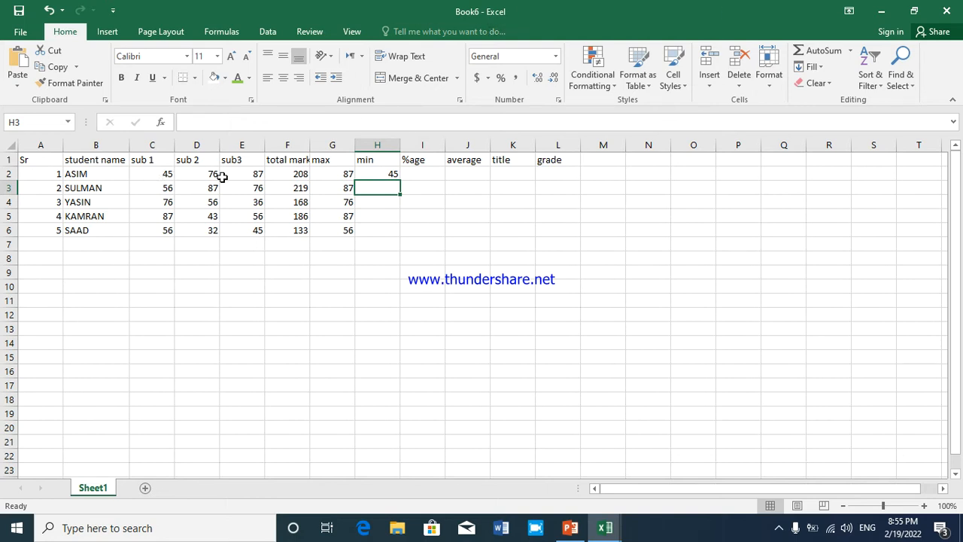
Fill the min formula from H2 down to H6 and check the last student's formula
left_click(387, 175)
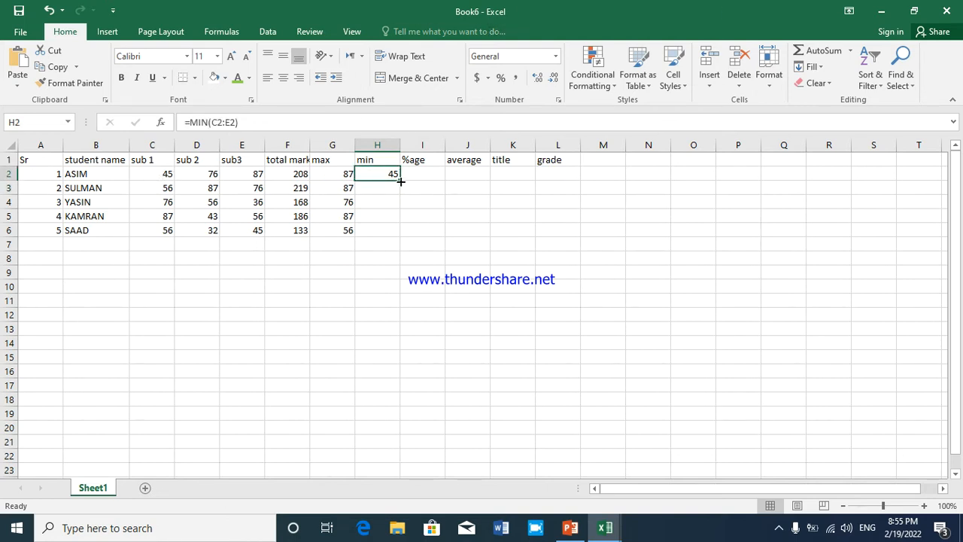
left_click_drag(401, 181, 402, 238)
left_click(369, 228)
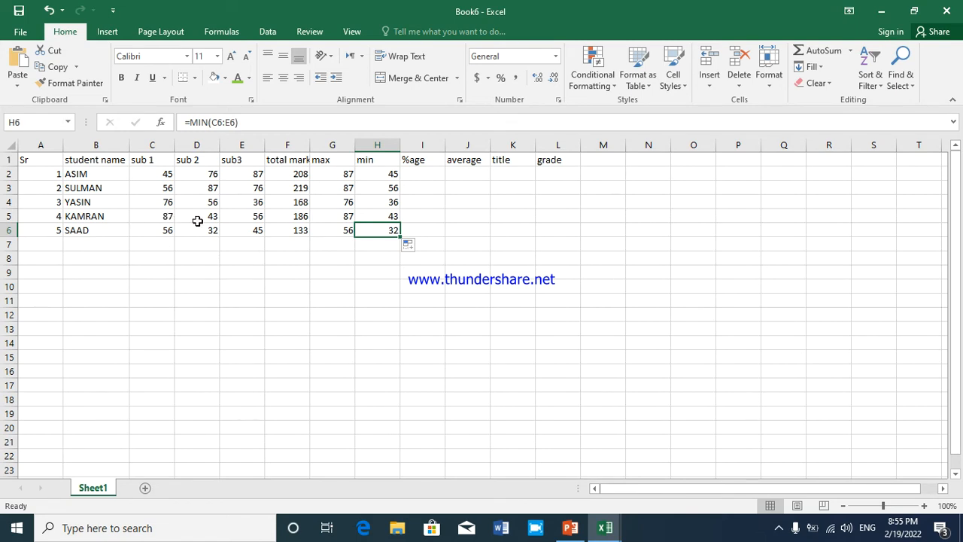
Enter the percentage formula =F2/300*100 in cell I2 for the first student
left_click(376, 216)
left_click(436, 175)
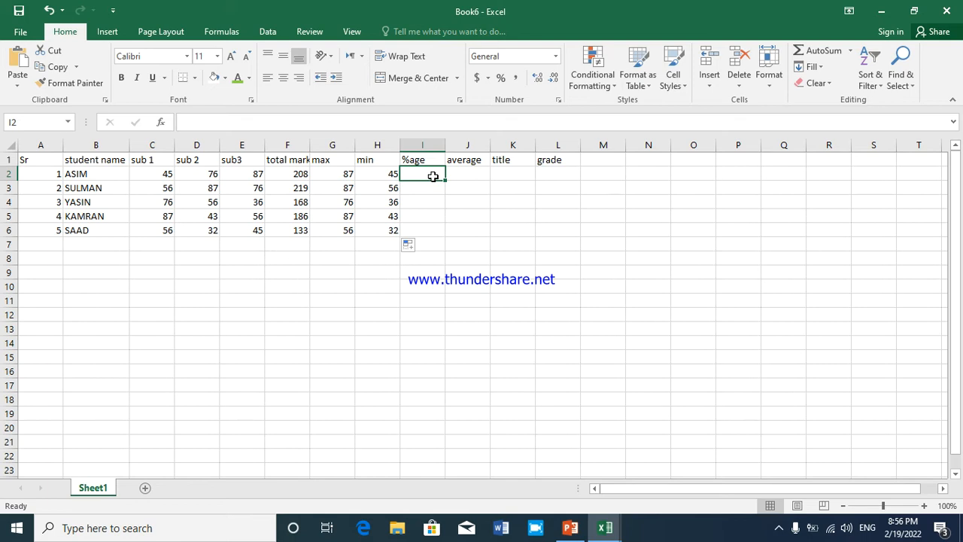
type("=")
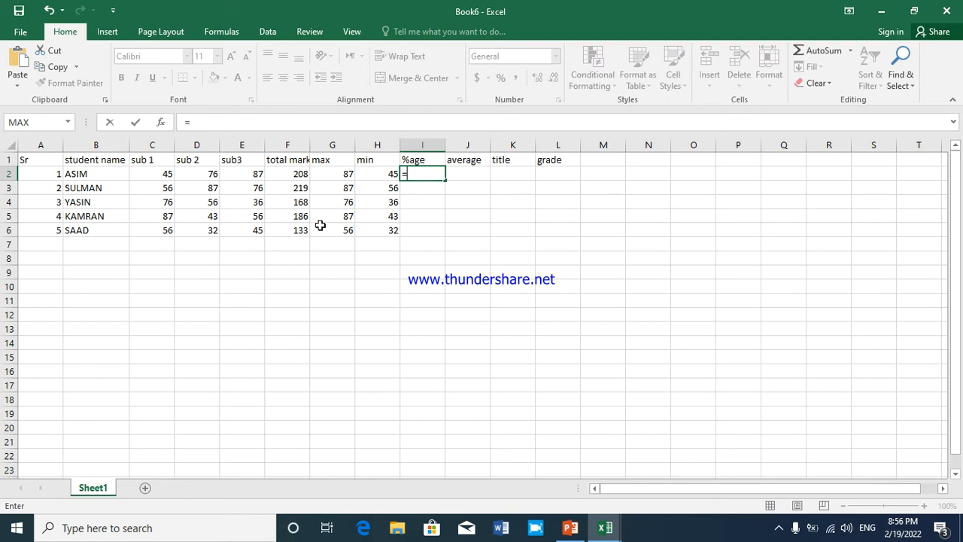
left_click(294, 174)
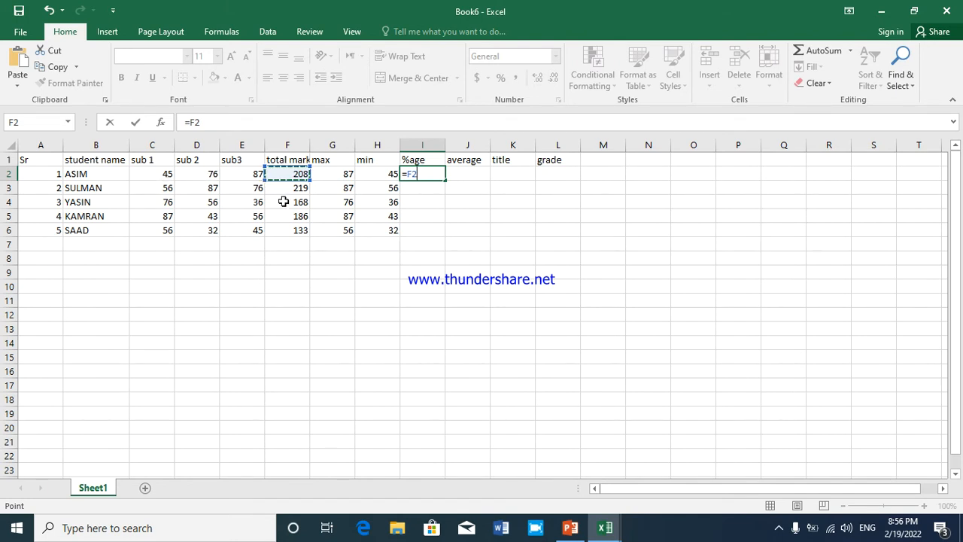
type("/30")
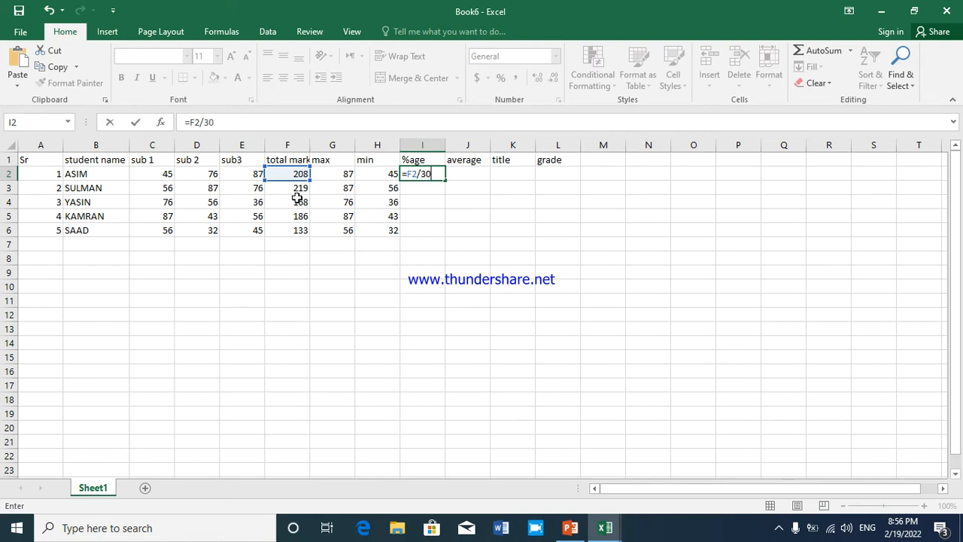
type("00")
key("BackSpace")
type("*100")
key("Return")
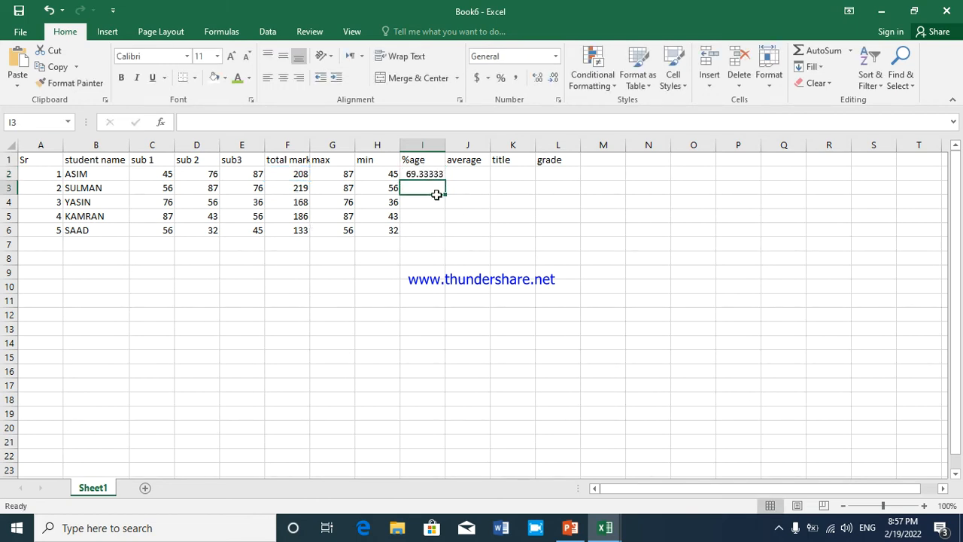
Review the percentage formula in I2 against the total marks in F2, and look through the AutoSum function list
left_click(411, 172)
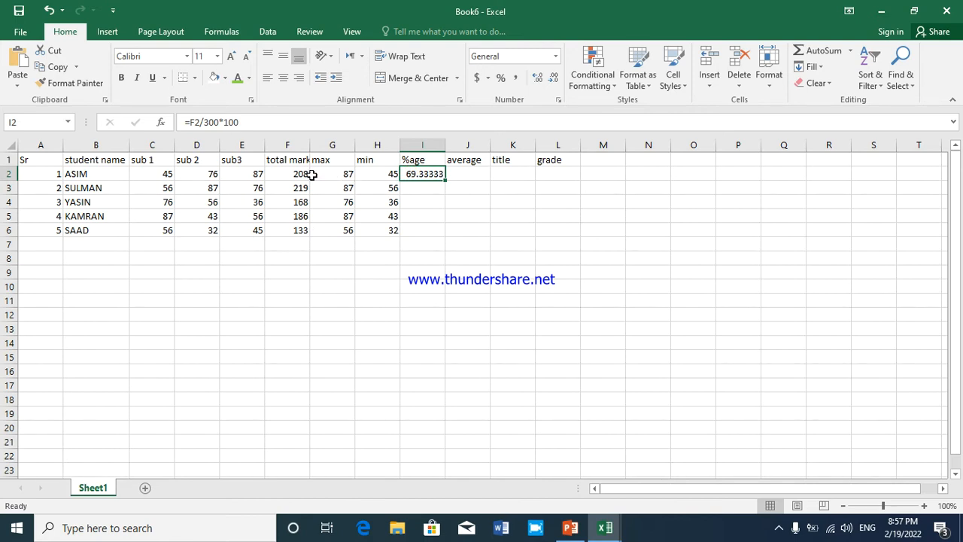
left_click(289, 174)
left_click(418, 178)
left_click(413, 191)
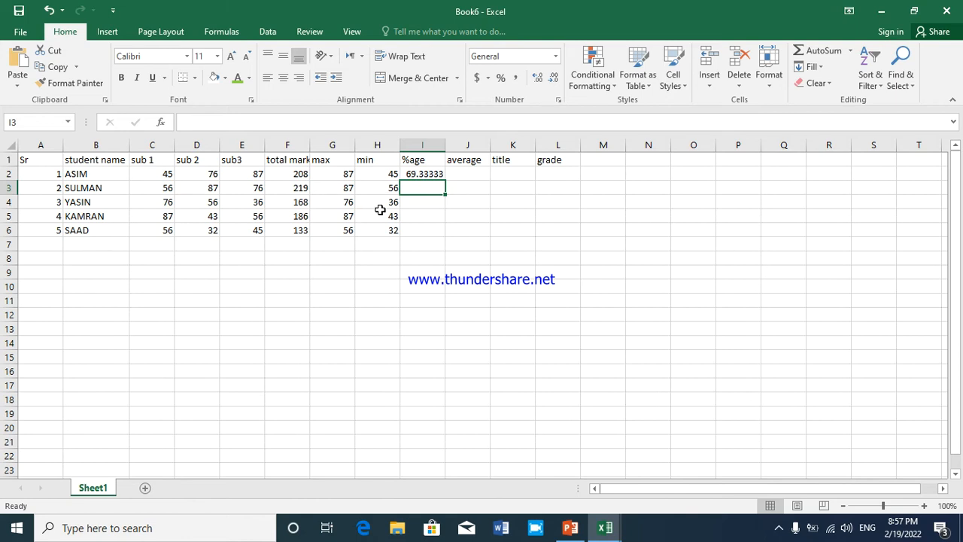
key("alt")
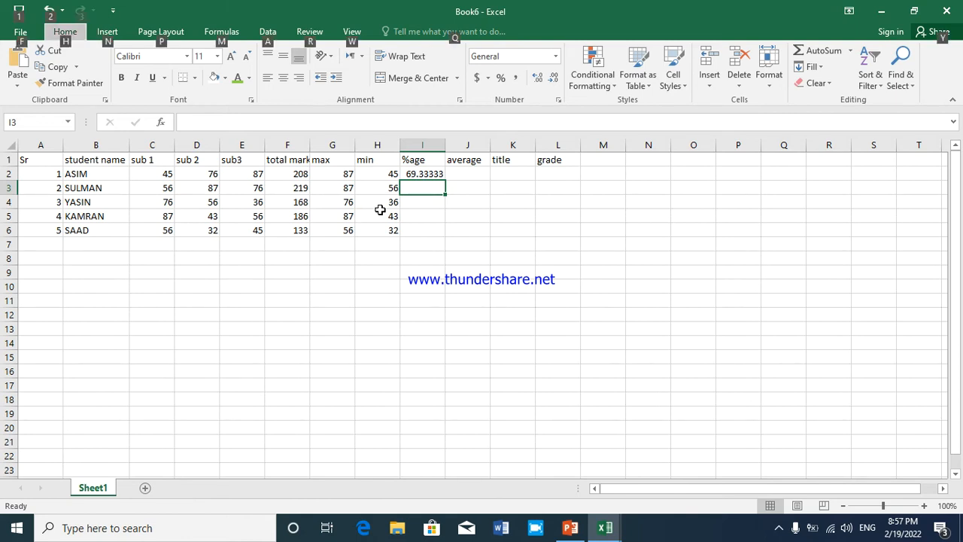
key("Escape")
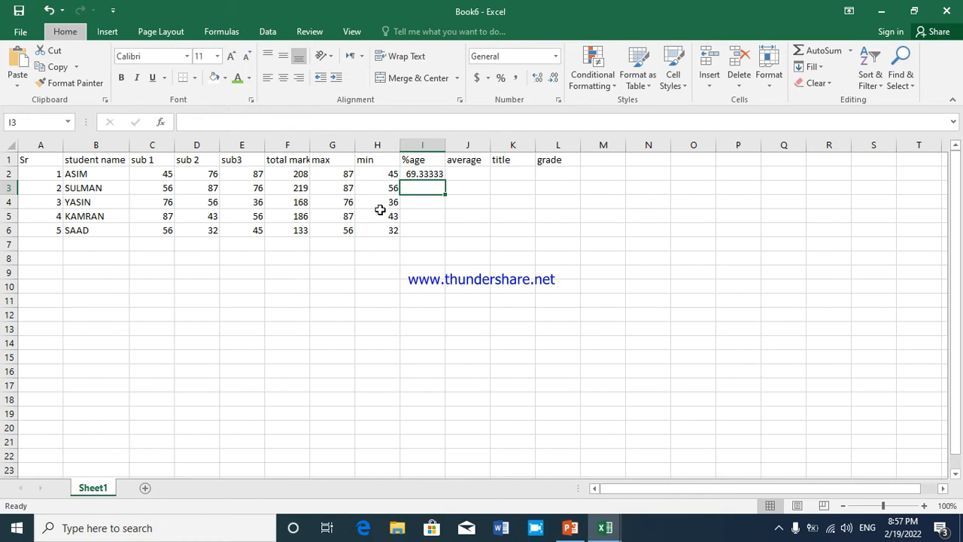
key("alt+h")
key("u")
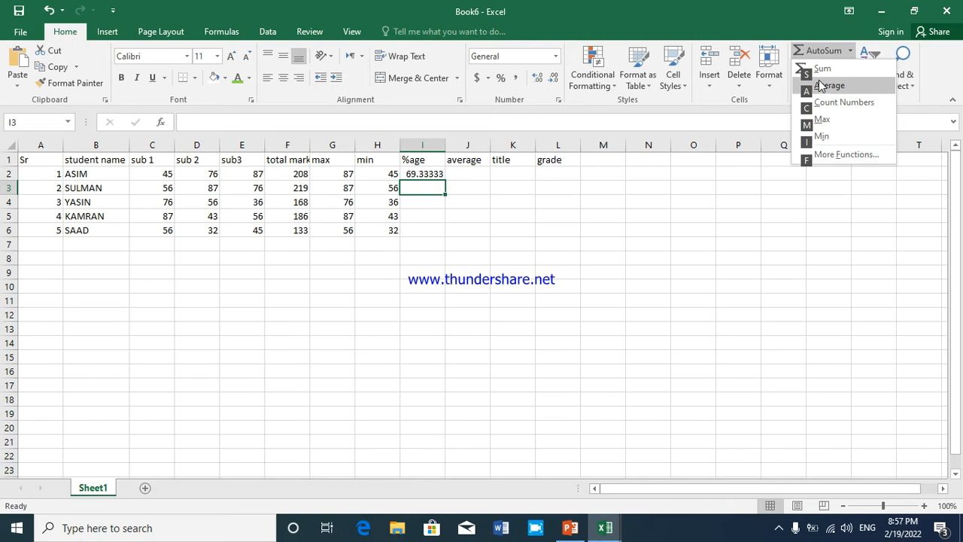
left_click(477, 168)
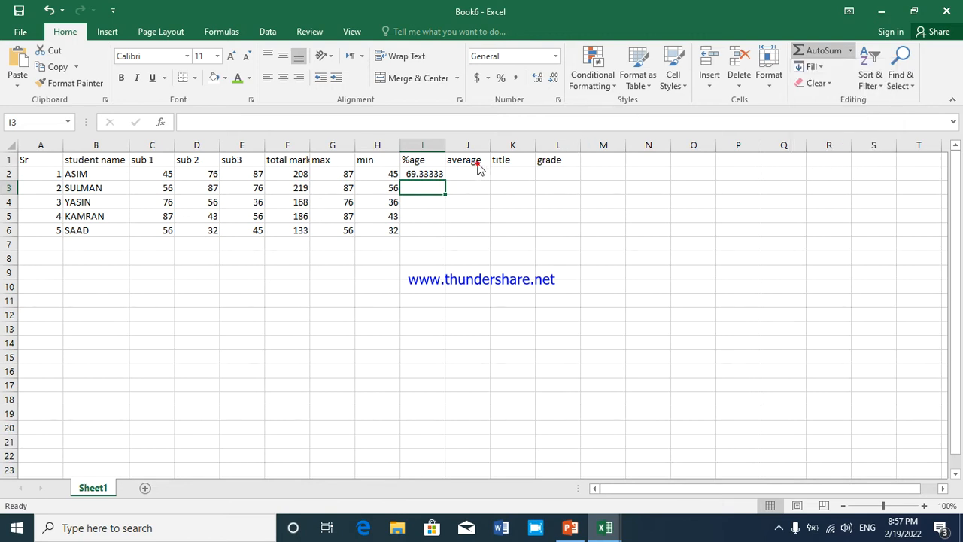
Fill the percentage formula from I2 down to I6 and check the fourth student's formula
left_click(436, 177)
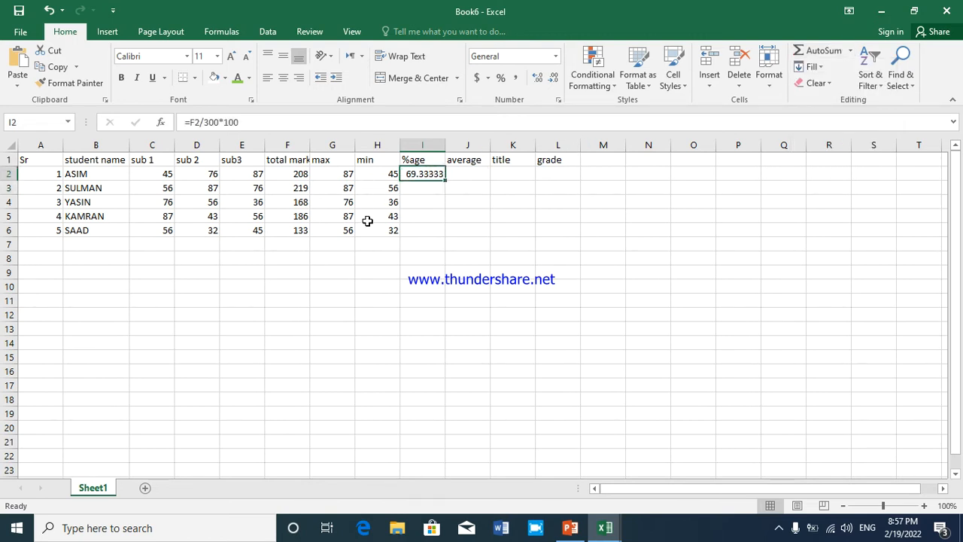
left_click_drag(446, 182, 444, 237)
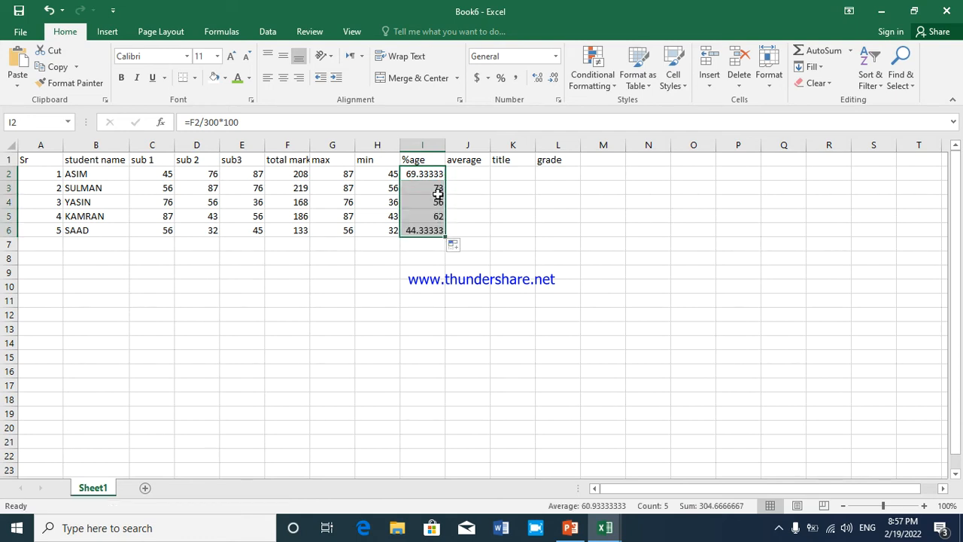
left_click(422, 213)
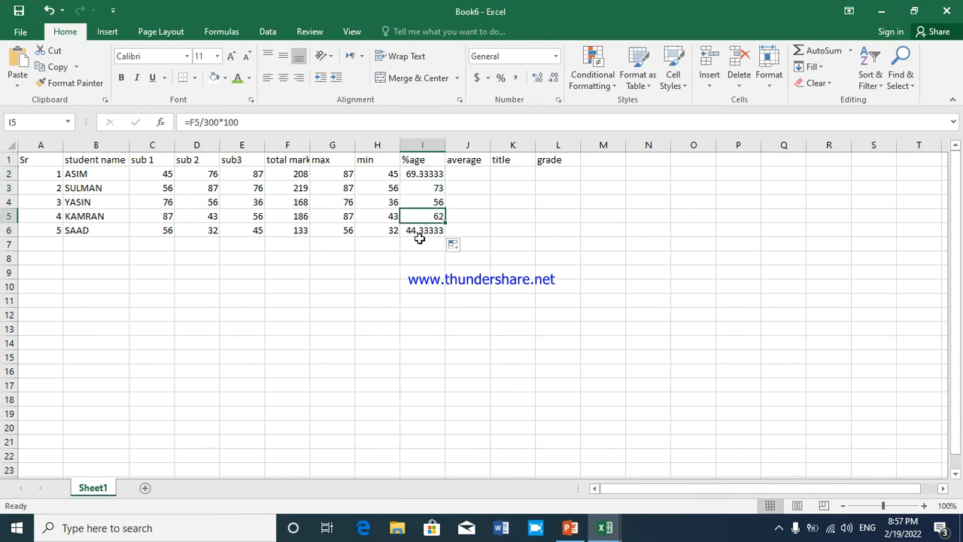
left_click(429, 173)
Start a formula with the AVERAGE function in cell J2 of the average column
left_click(467, 175)
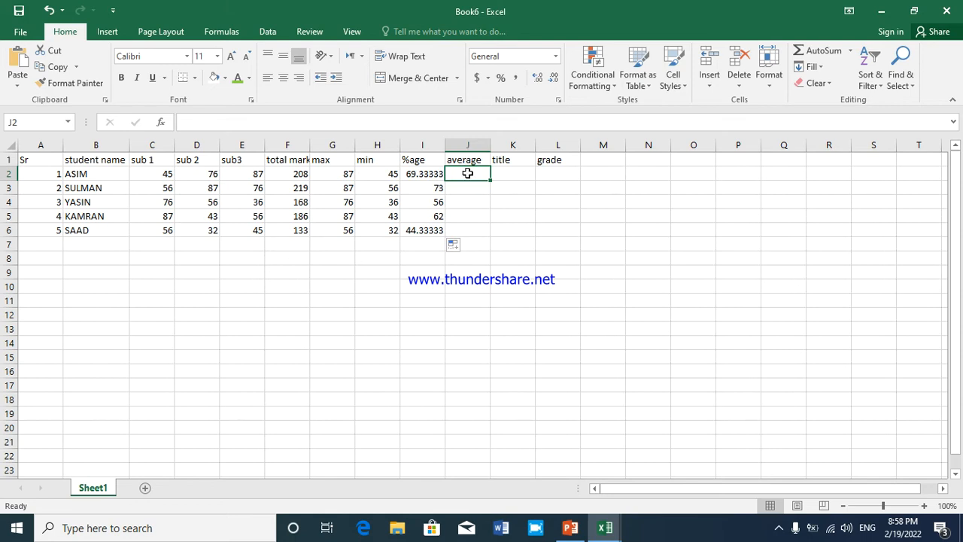
type("=")
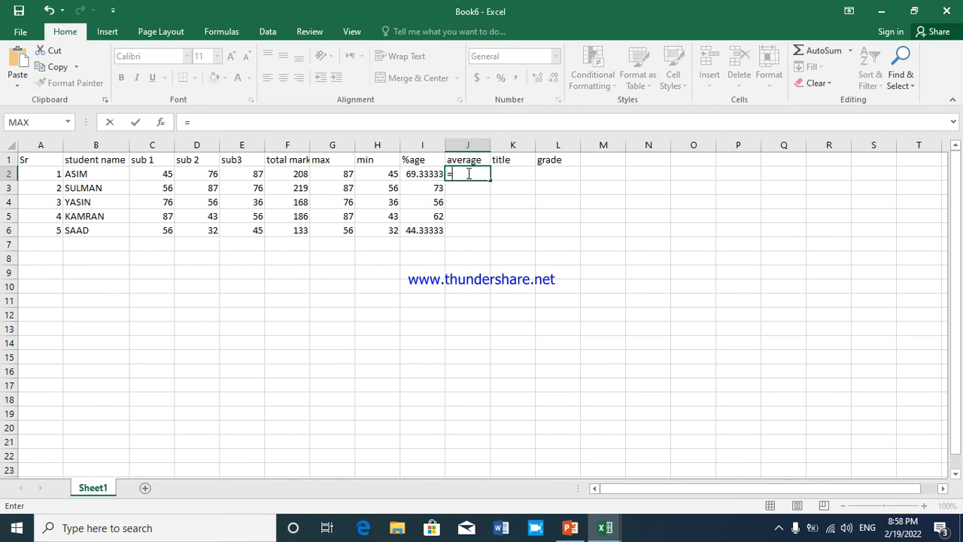
left_click(849, 51)
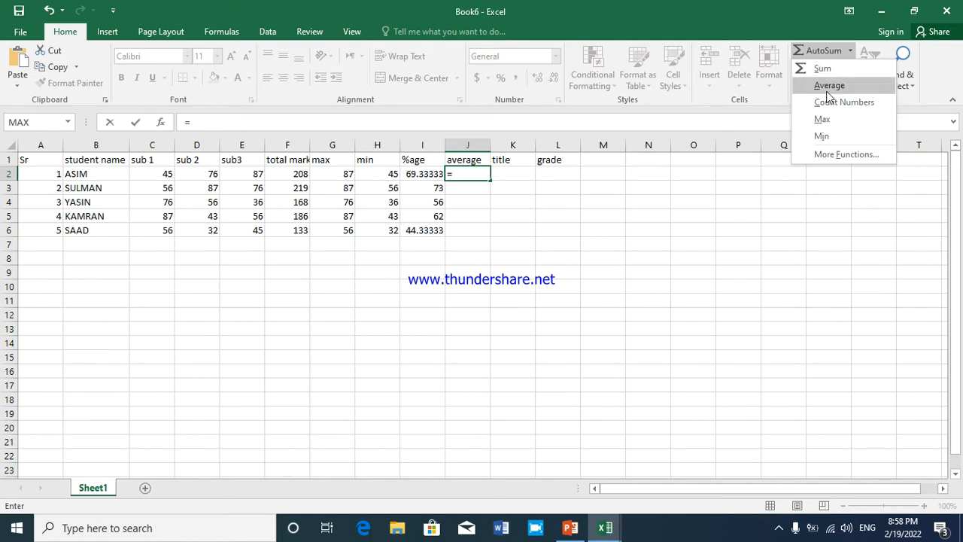
key("Escape")
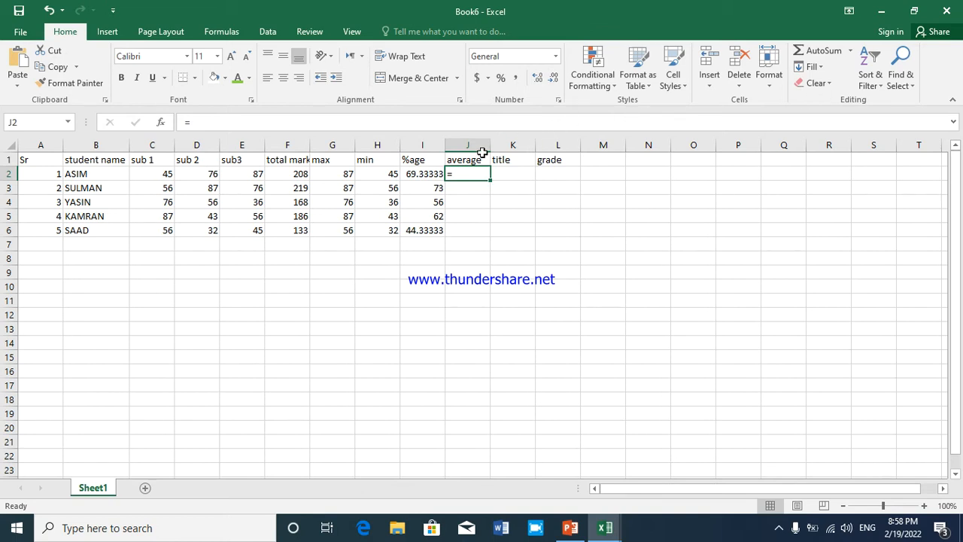
left_click(164, 177)
left_click(457, 177)
double_click(468, 176)
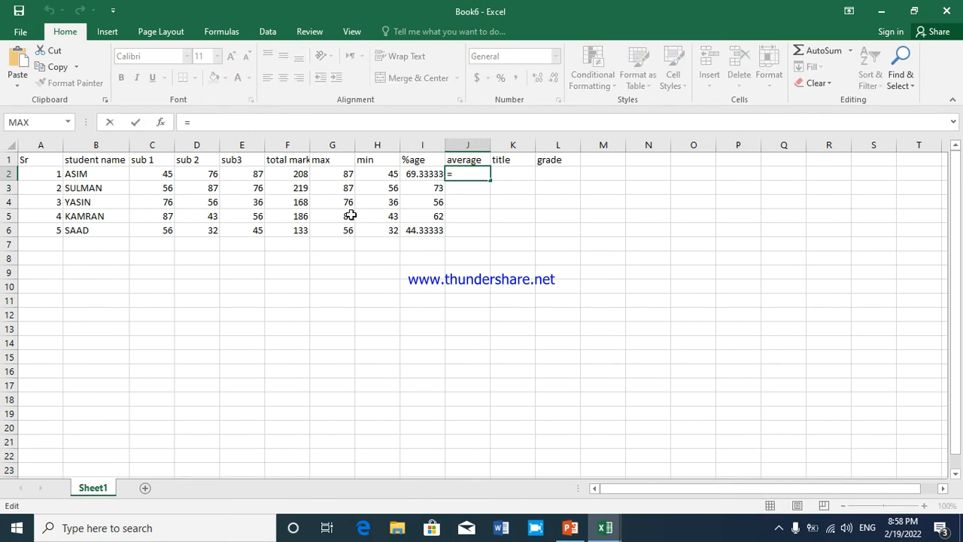
type("A")
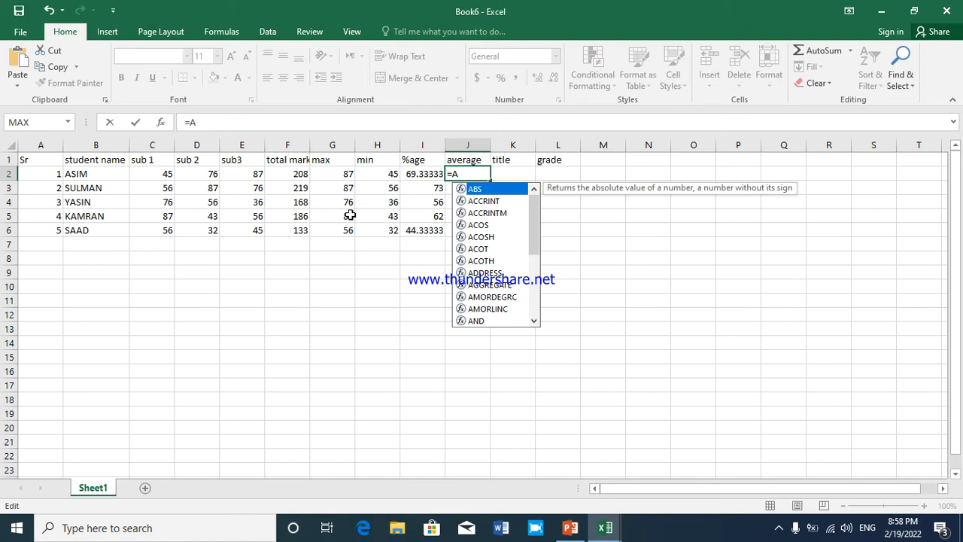
type("VE")
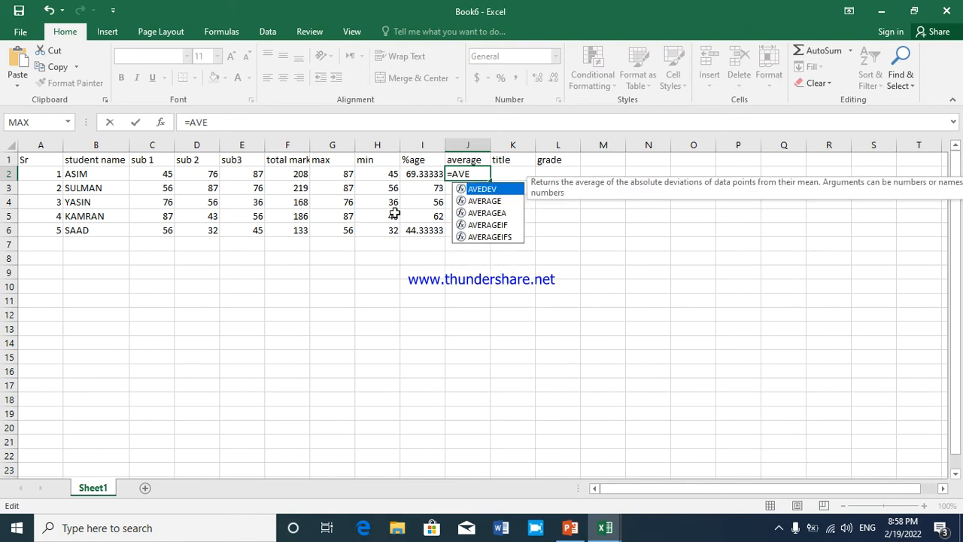
double_click(472, 202)
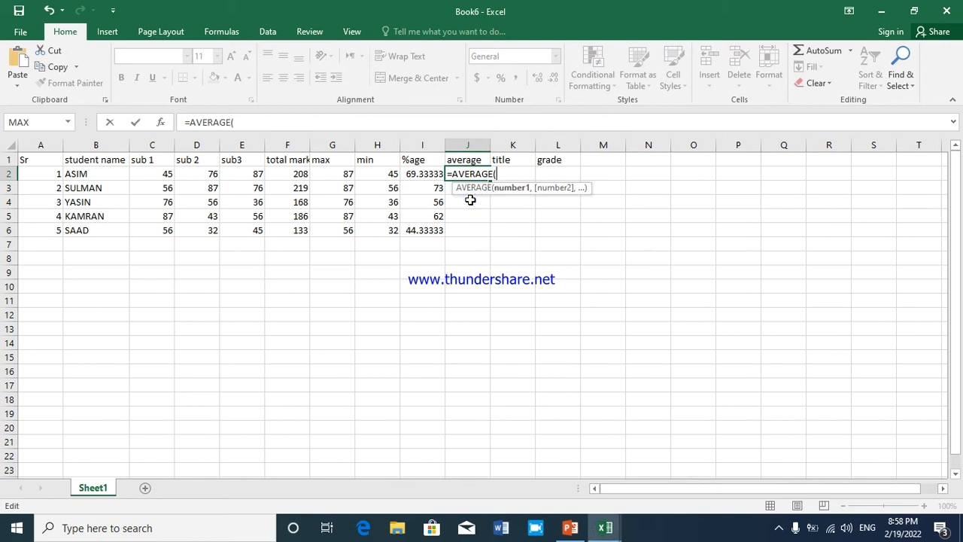
Give the AVERAGE function in J2 the range C2:E2 and complete the formula
left_click(158, 176)
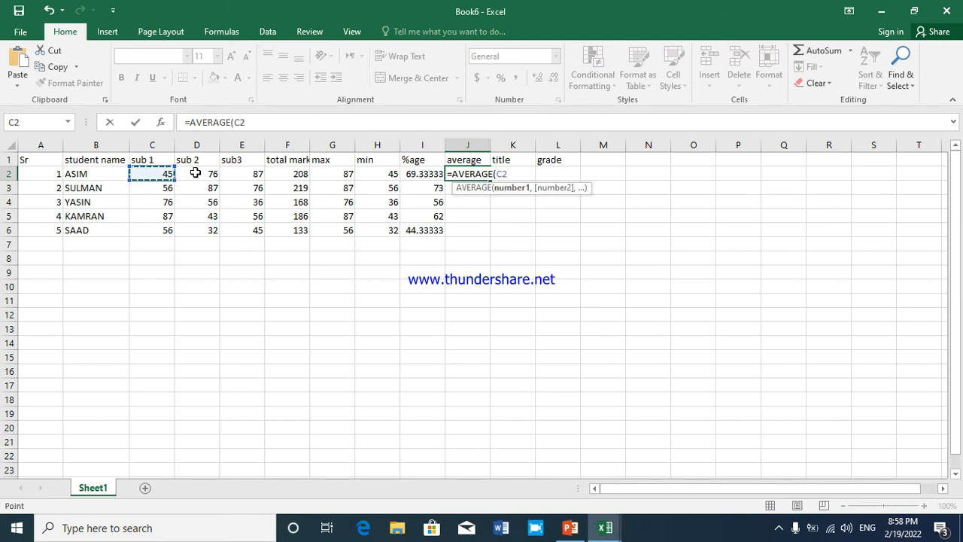
key("F8")
key("BackSpace")
key("BackSpace")
type("E2")
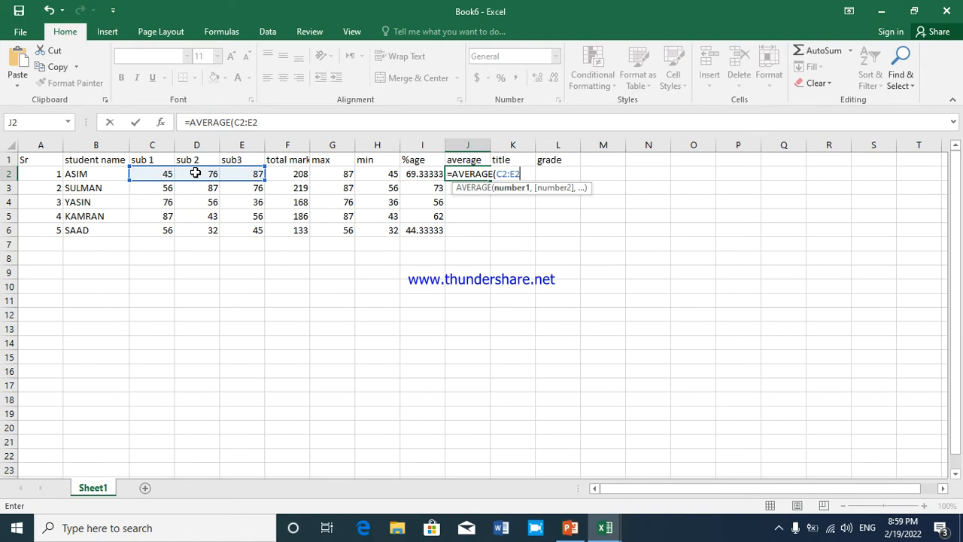
type(")")
key("Return")
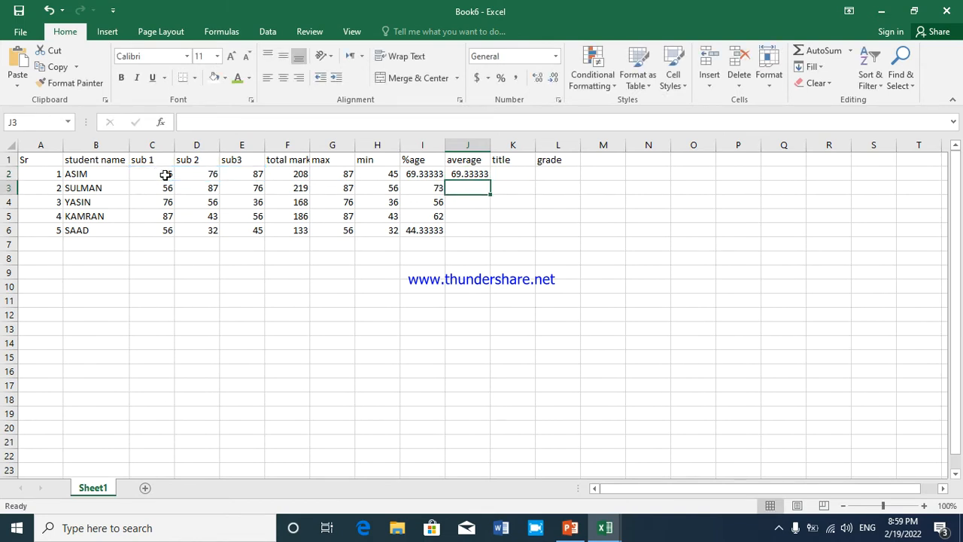
Compare the first student's percentage formula in I2 with the average formula in J2
left_click(463, 175)
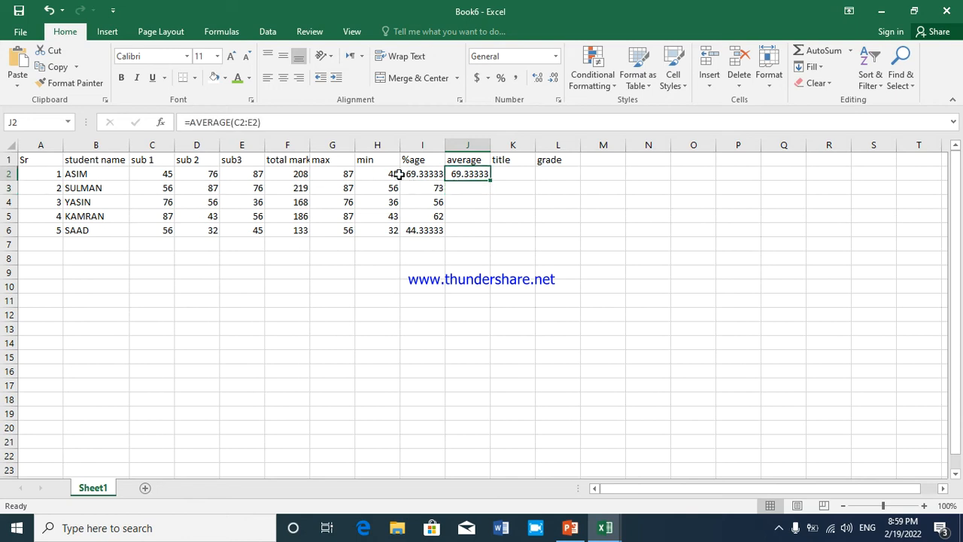
left_click(426, 175)
left_click(468, 177)
left_click(430, 176)
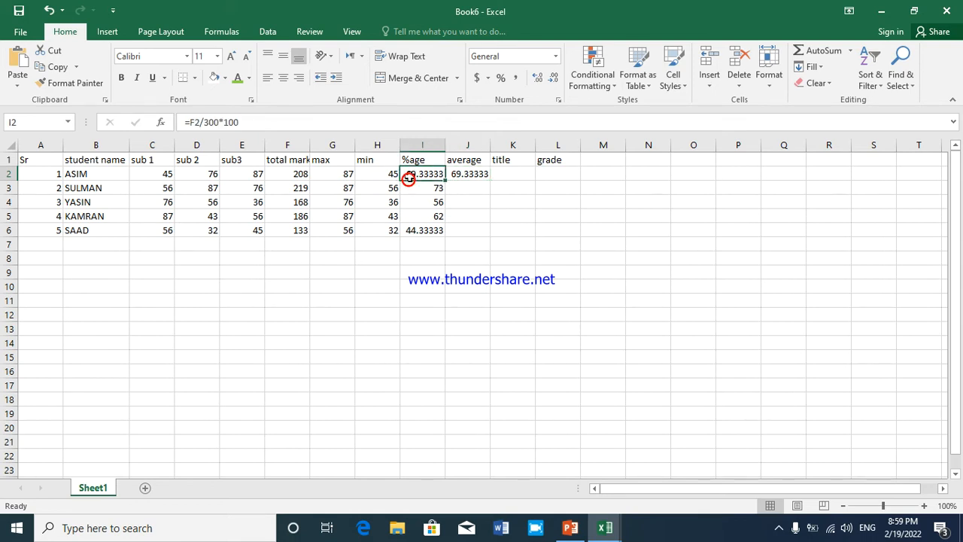
left_click(468, 172)
left_click(426, 173)
left_click(457, 173)
left_click(417, 174)
left_click(484, 173)
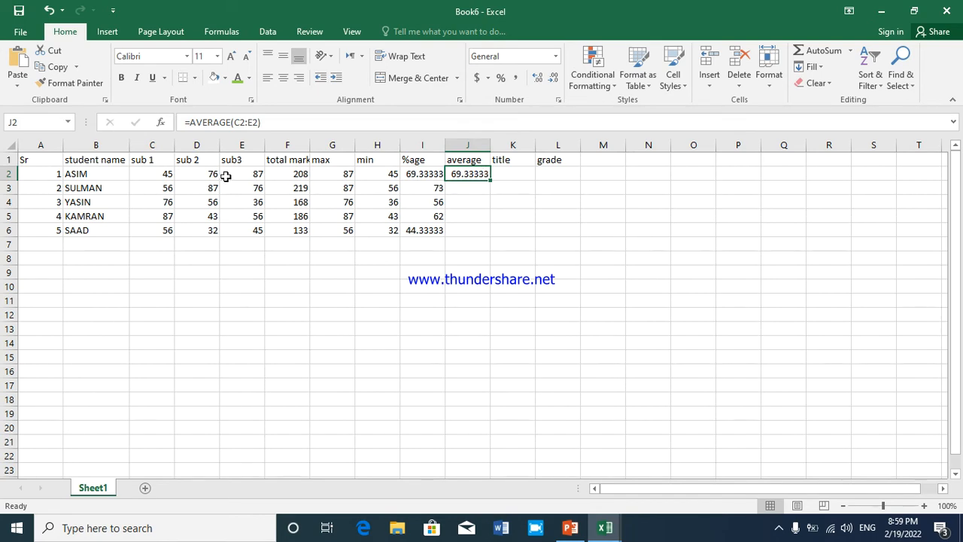
Set the first student's sub 1 mark in C2 to 140
left_click(164, 173)
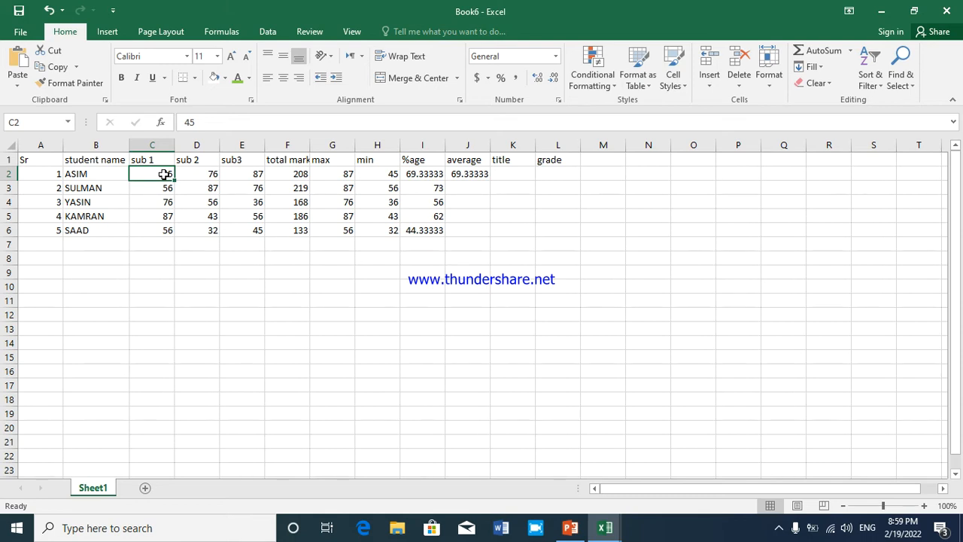
type("11")
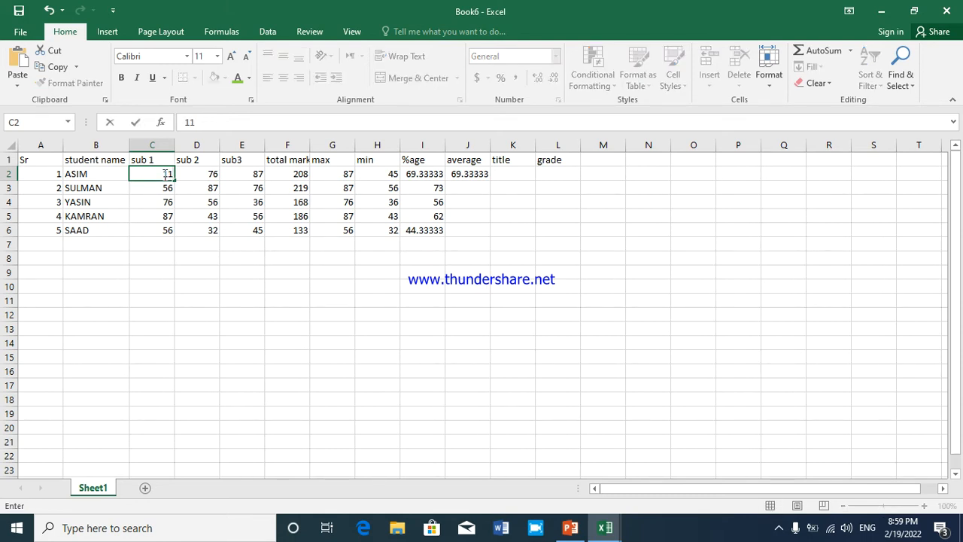
key("BackSpace")
type("40")
key("Return")
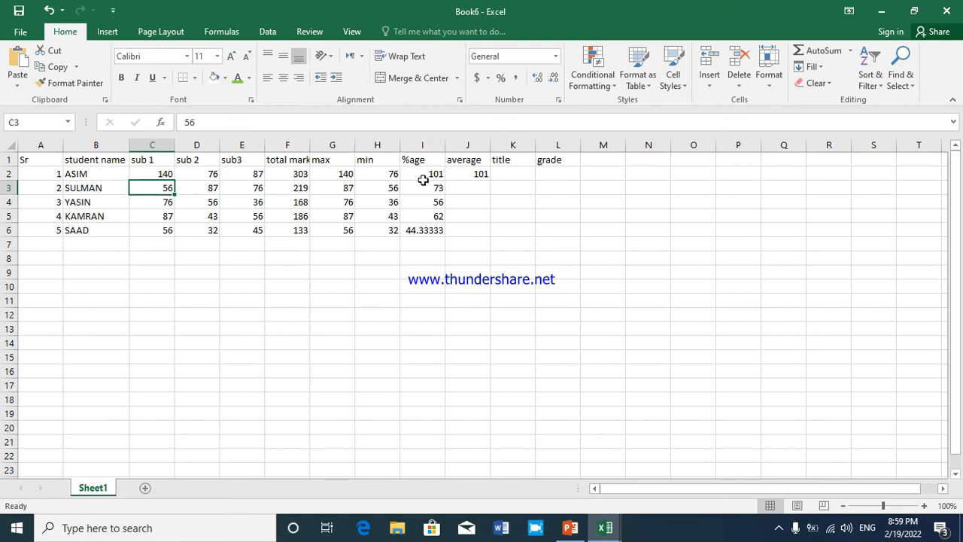
Change the divisor in the I2 percentage formula to 350 and check the average formula in J2
left_click(422, 177)
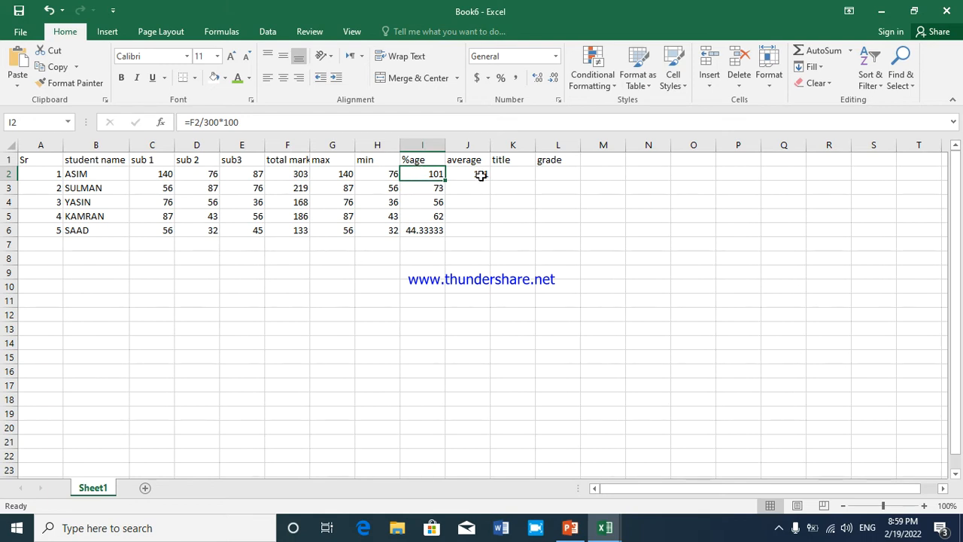
double_click(418, 175)
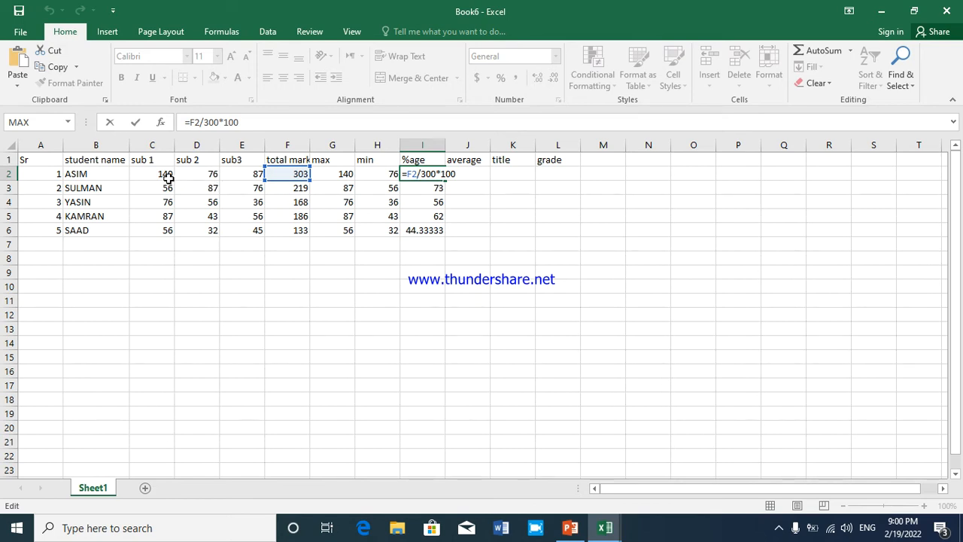
left_click(433, 174)
key("BackSpace")
type("5")
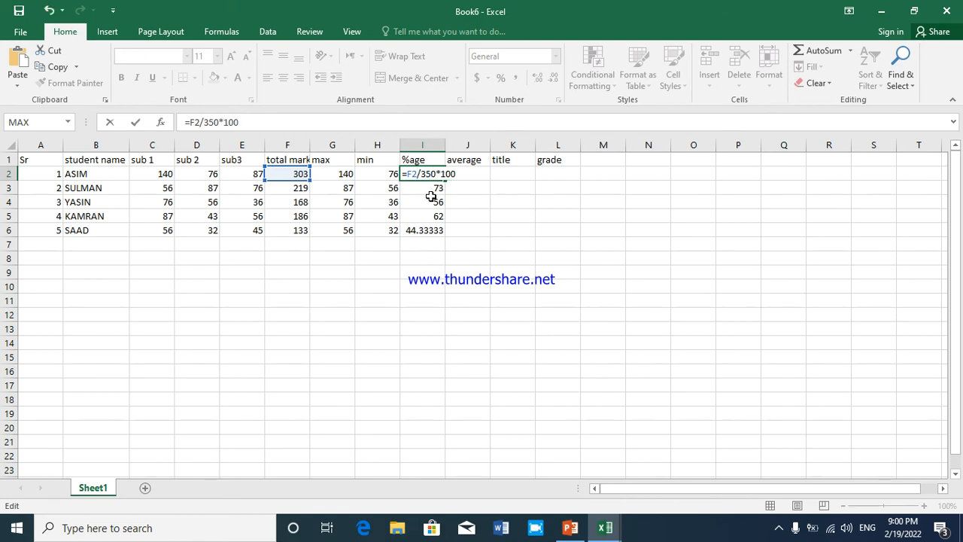
key("Return")
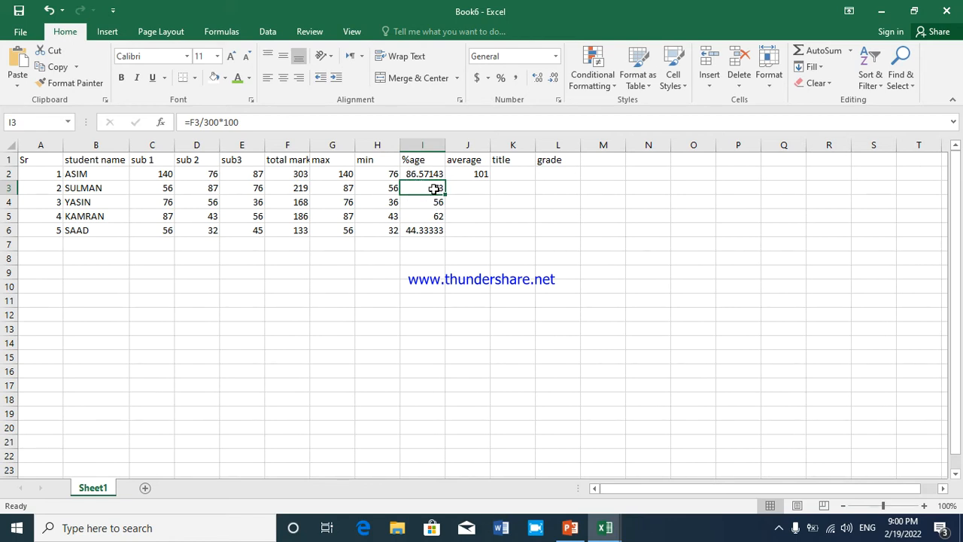
left_click(474, 176)
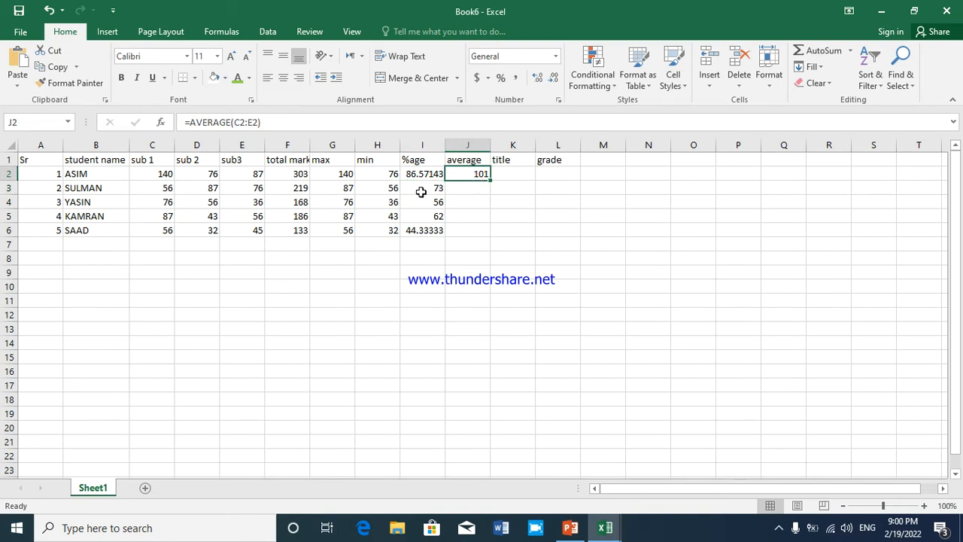
Enter the label IF in H12 and the label IF(AND) in H13 below the marks table
left_click(497, 173)
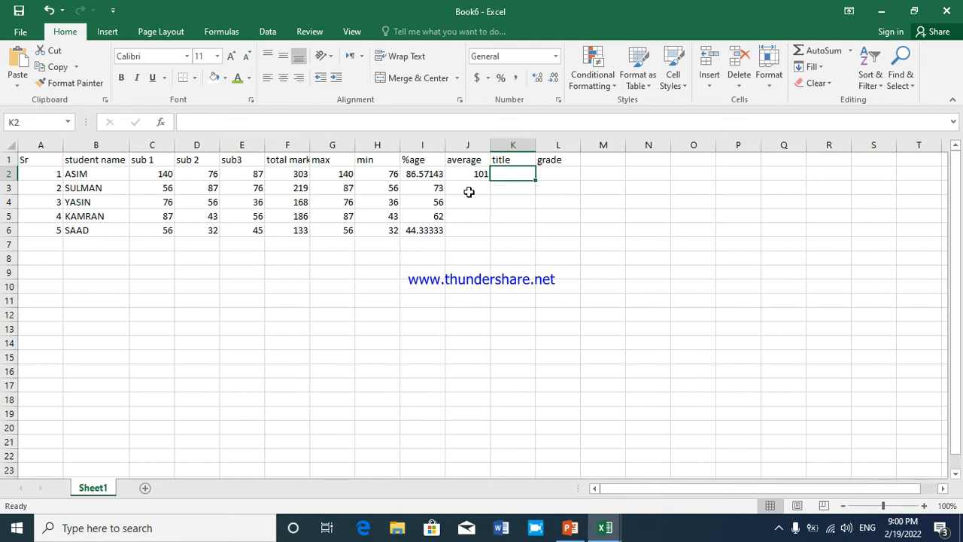
left_click(380, 312)
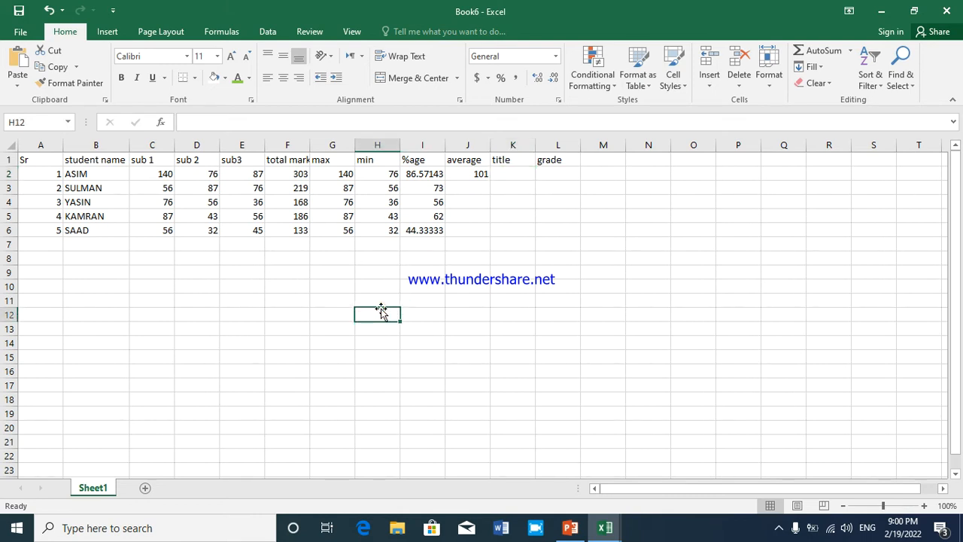
type("IF")
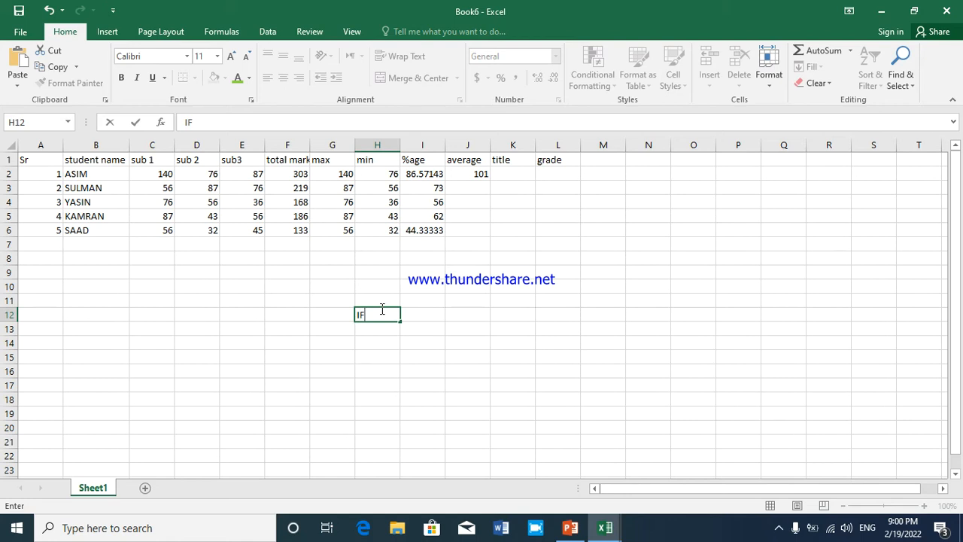
key("Return")
type("IF")
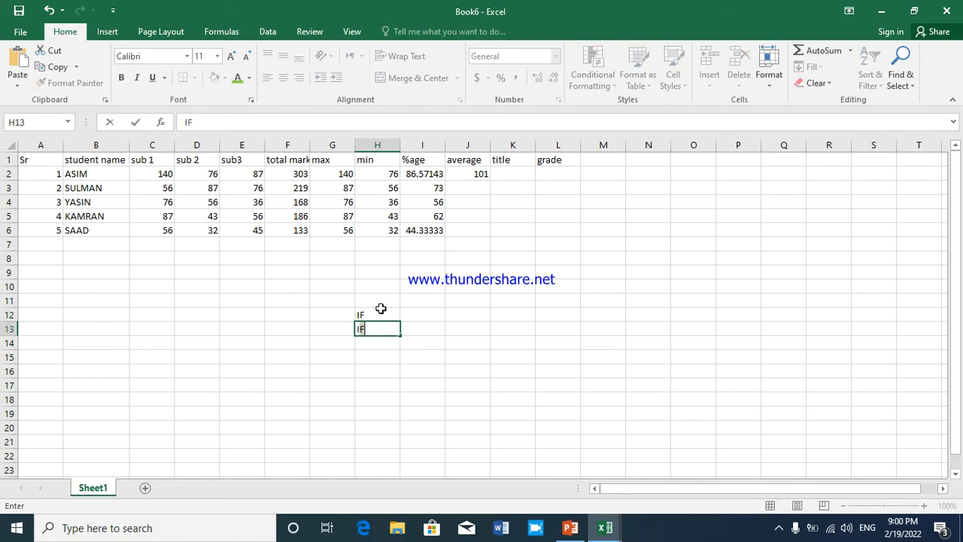
type("(AND")
type(")")
key("Return")
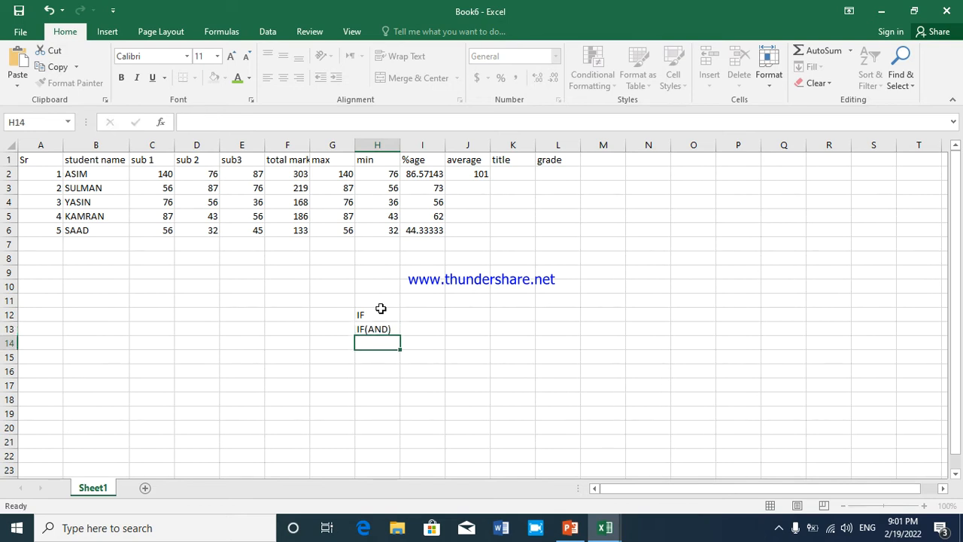
Add the label IF(OR) in H14 and the label IF_IF in H15
type("IF(OR)")
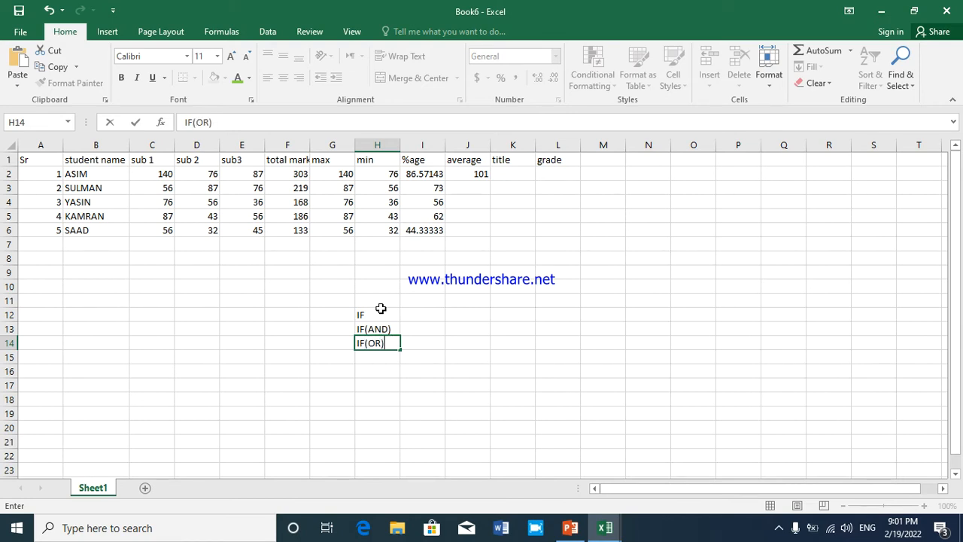
key("Return")
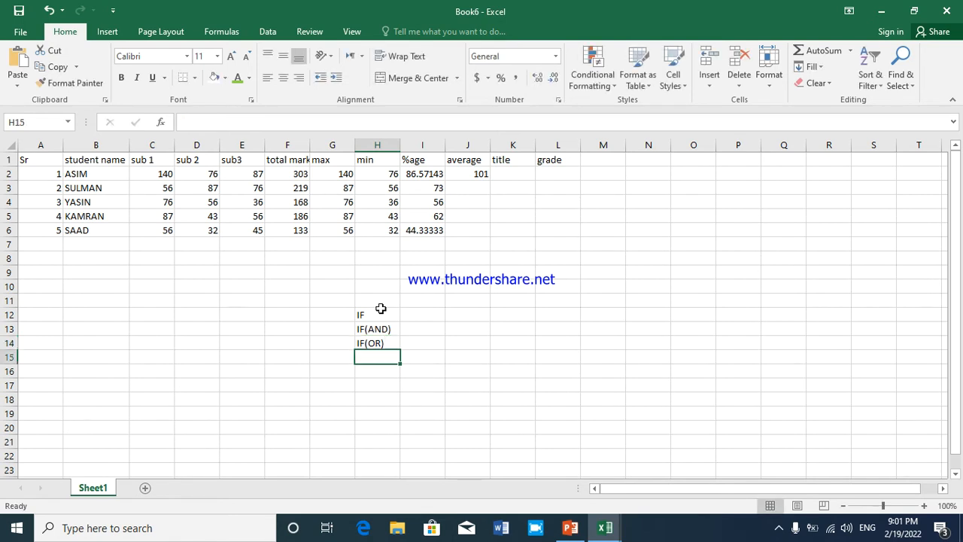
type("IF")
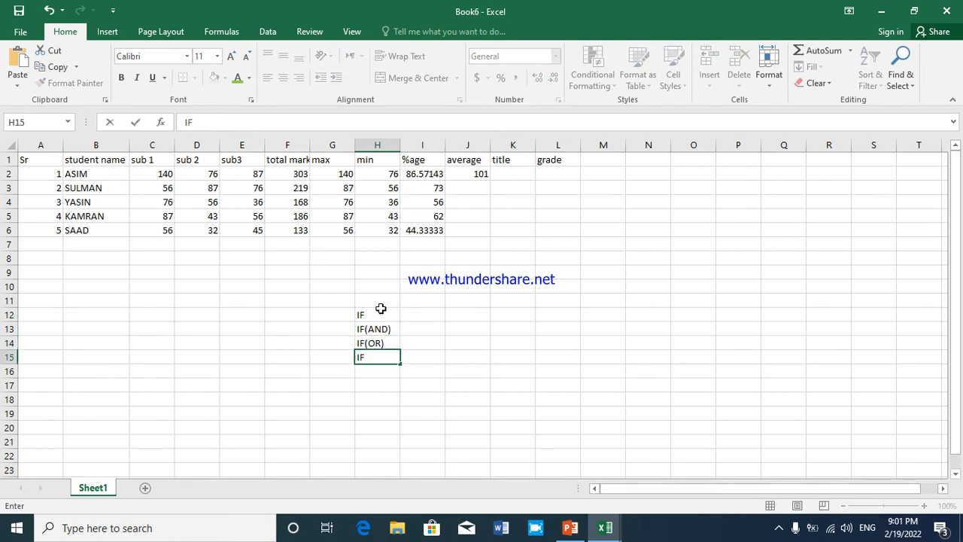
type("_IF")
key("Return")
Start an IF formula in I12 beside the IF label, with C2>=145 as its logical test
key("Up")
key("Up")
key("Up")
key("Up")
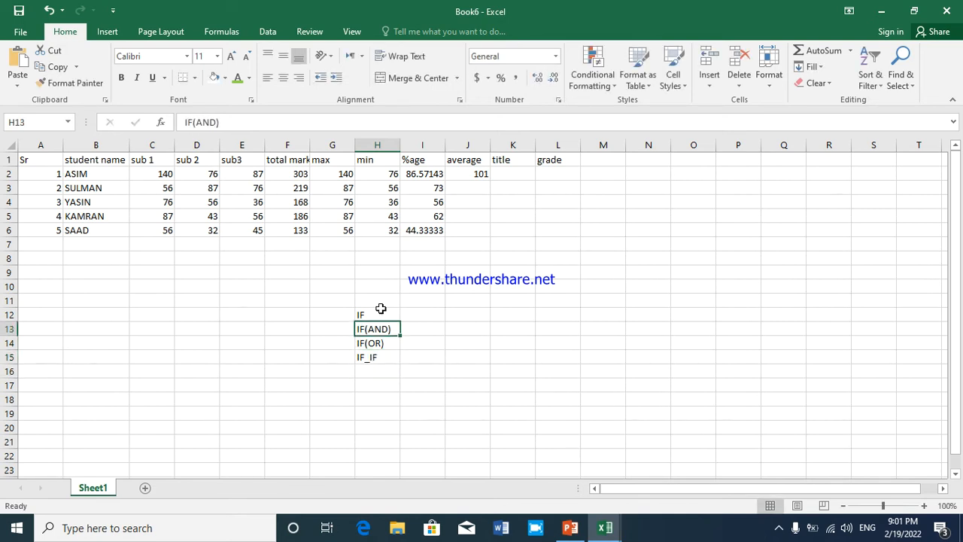
key("Right")
key("Right")
key("Left")
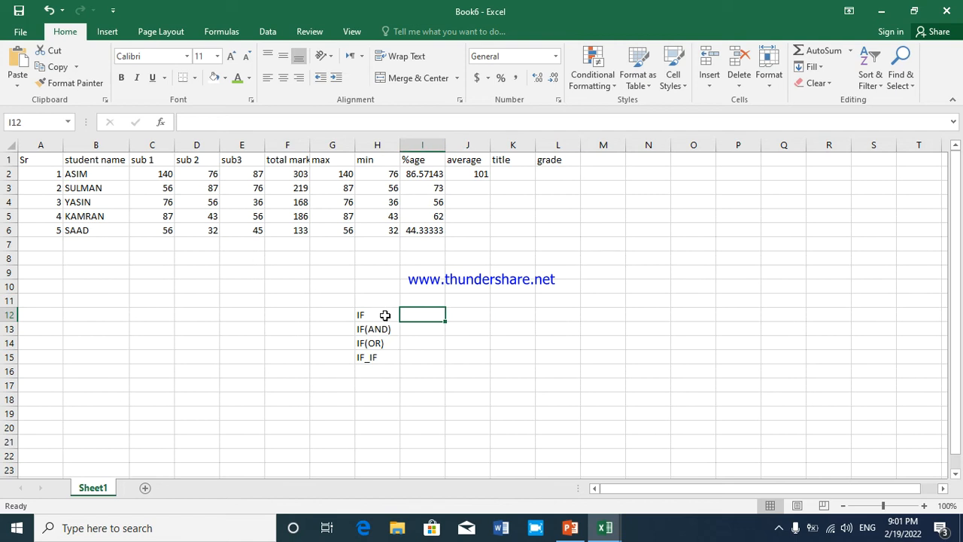
type("=")
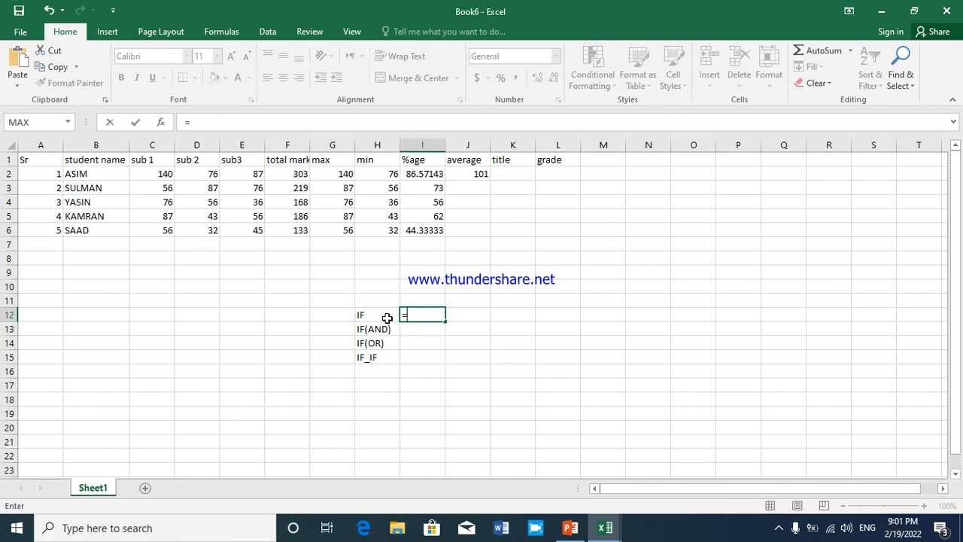
type("IF")
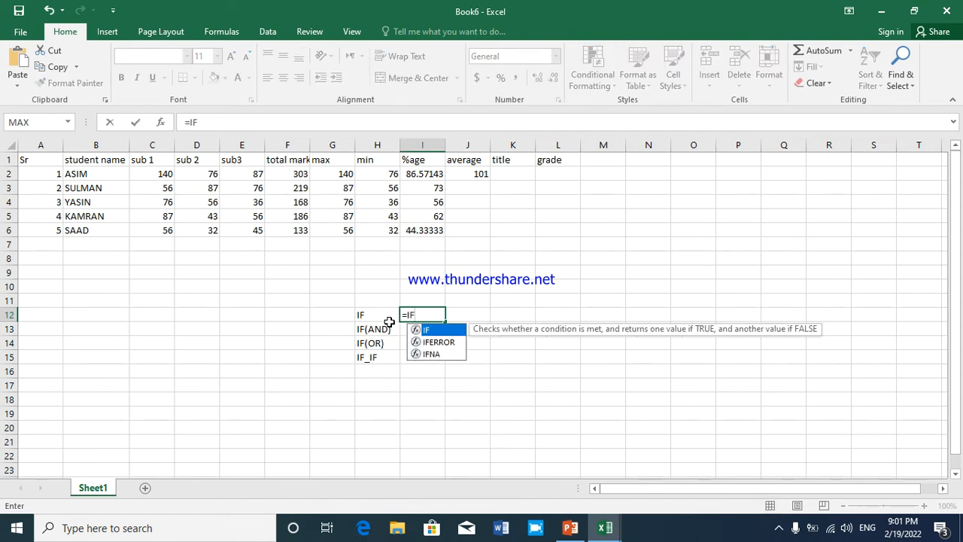
double_click(431, 331)
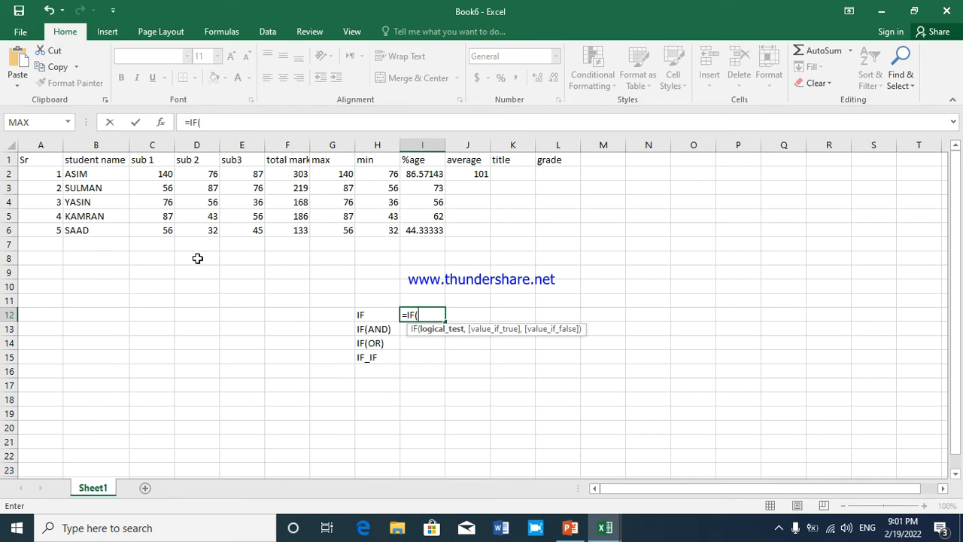
left_click(161, 174)
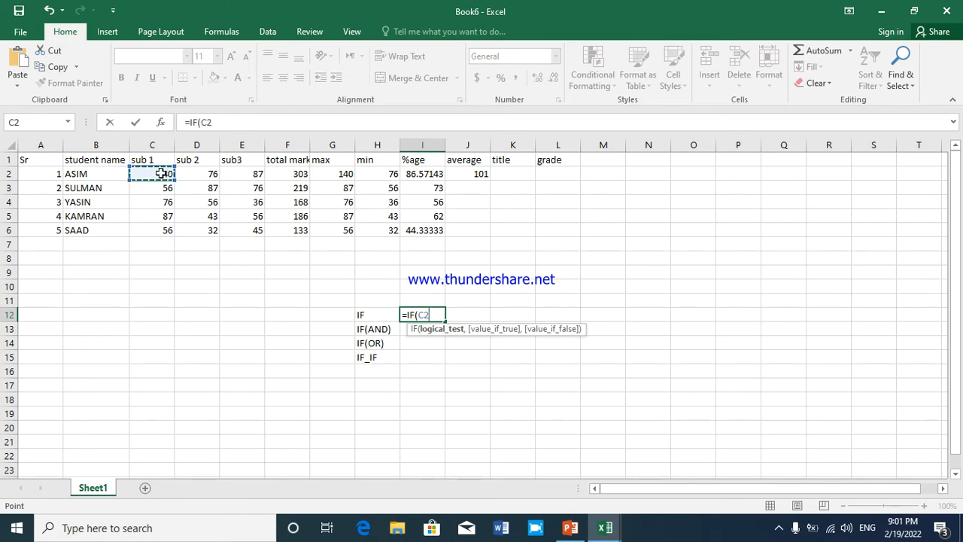
type(">=")
type("145")
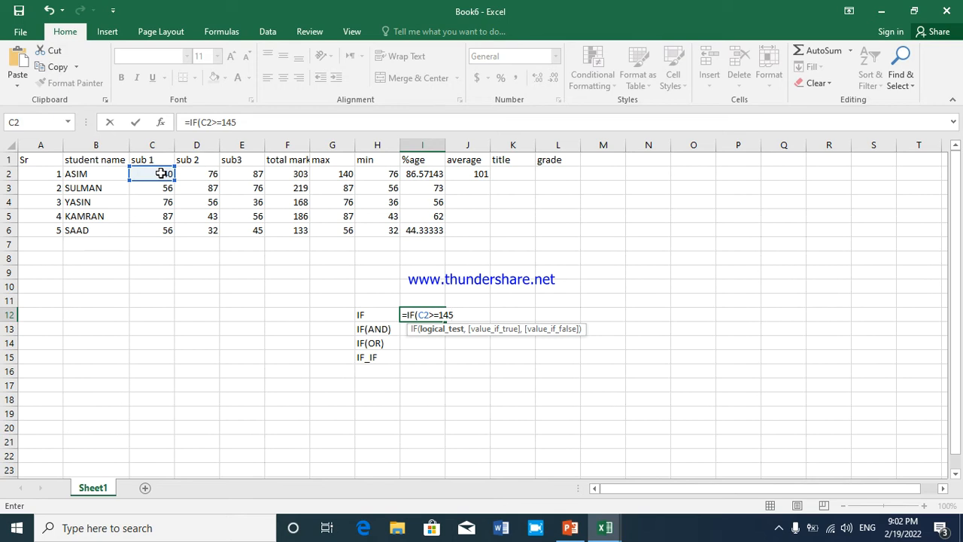
Append the PASS and FAIL results to the I12 formula and accept the suggested correction
type(",\"PASS,")
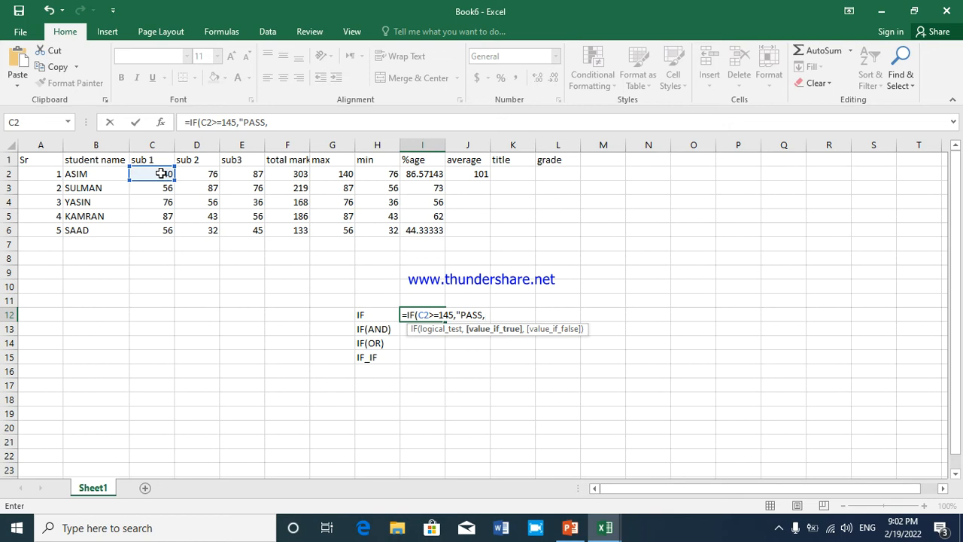
type("\"")
type("FAI")
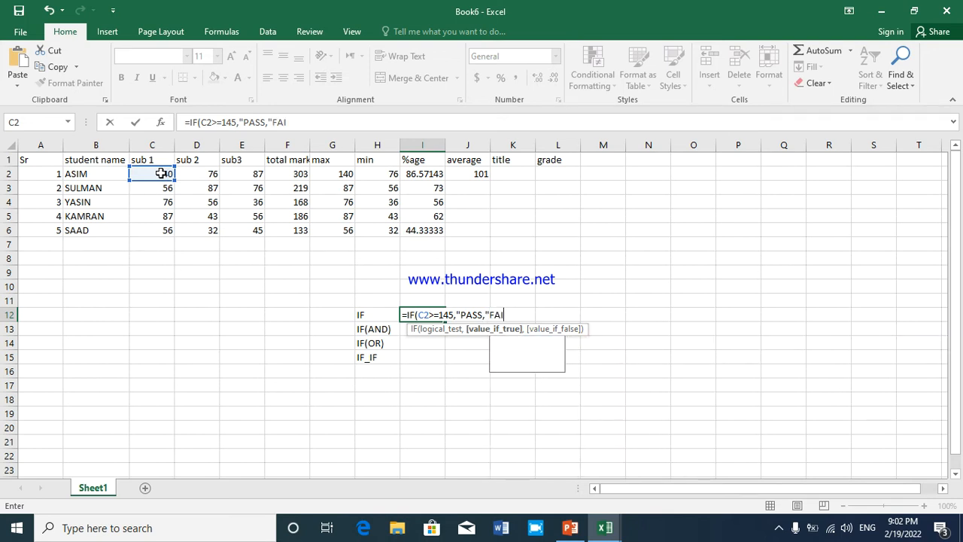
type("L\"")
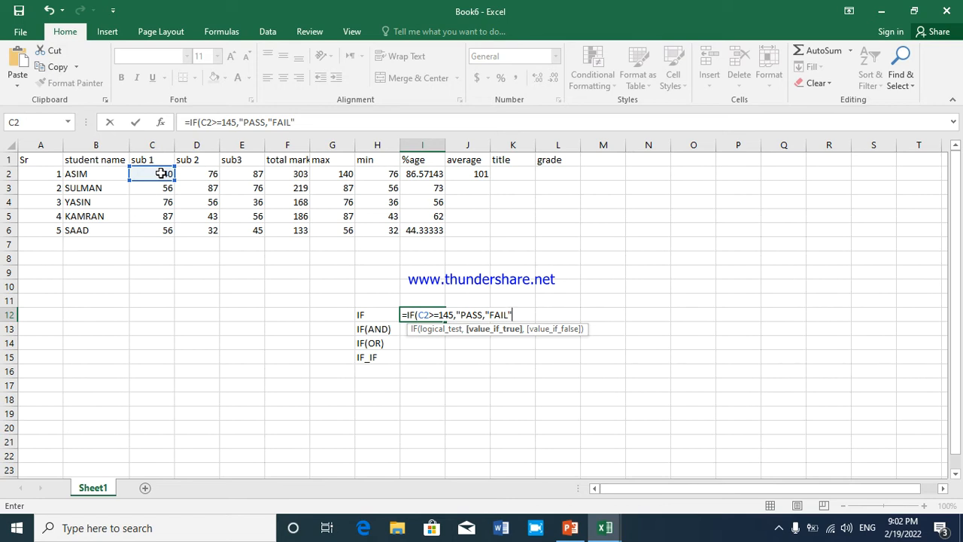
key("Return")
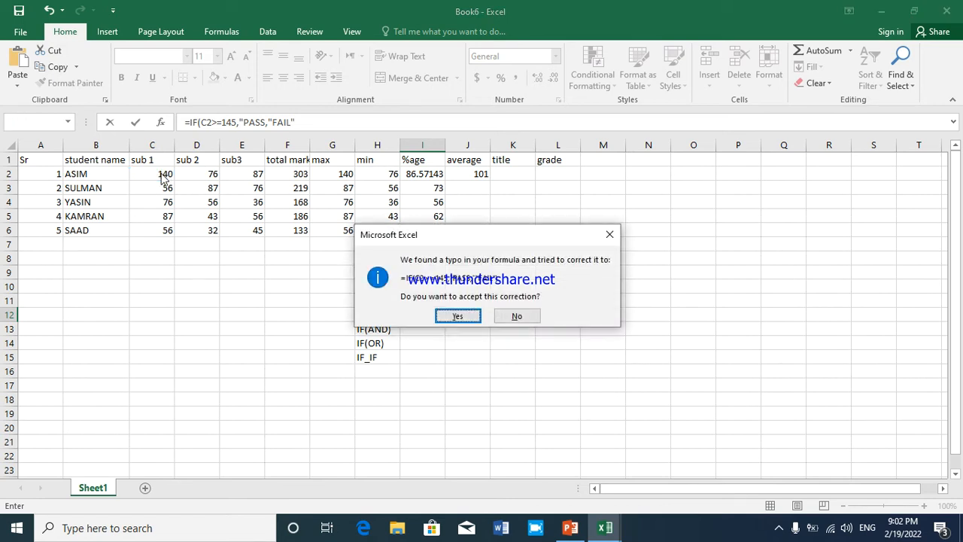
key("Return")
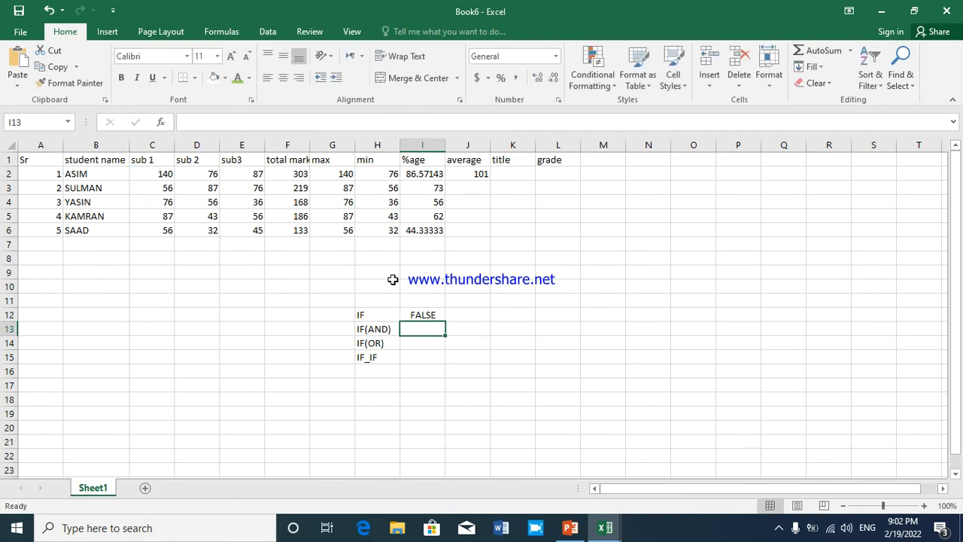
Remove the wrongly quoted PASS and FAIL arguments from the I12 formula, keeping the test C2>=145
left_click(420, 315)
double_click(420, 315)
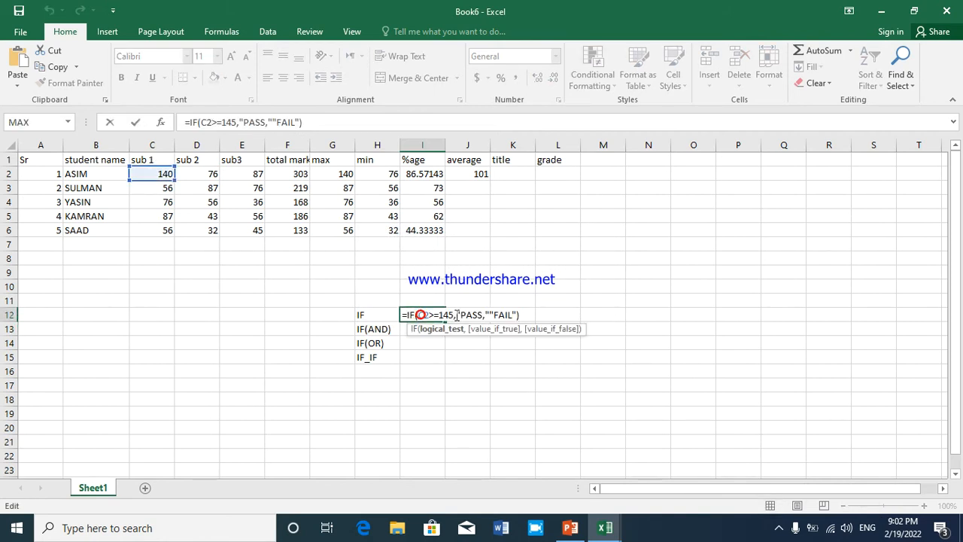
left_click(456, 315)
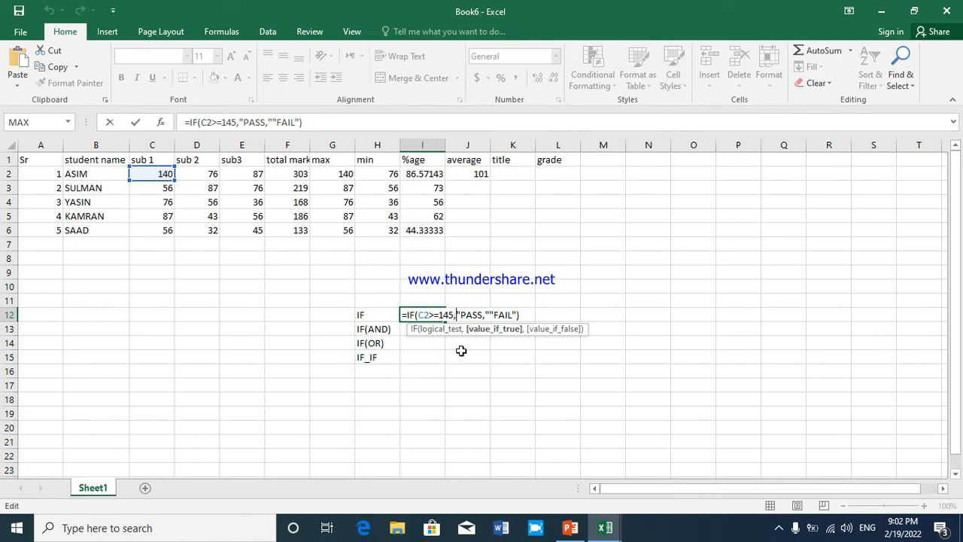
key("Right")
key("Right")
key("Right")
key("Right")
key("Right")
key("Right")
key("Delete")
key("BackSpace")
key("BackSpace")
key("BackSpace")
key("BackSpace")
key("BackSpace")
key("BackSpace")
key("BackSpace")
key("BackSpace")
key("BackSpace")
key("BackSpace")
key("BackSpace")
key("BackSpace")
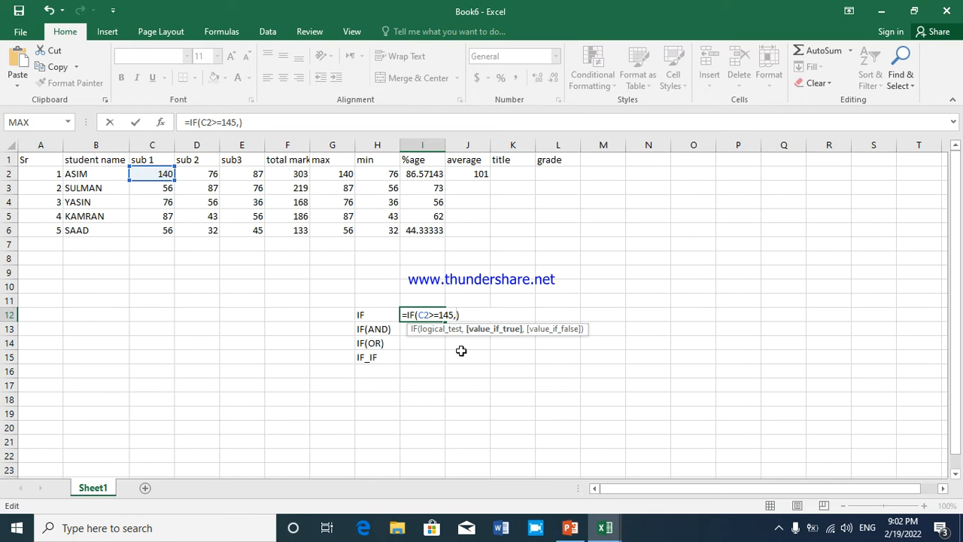
Complete the I12 formula with "PASS" as the true value and "FAIL" as the false value
type("\"PASS\",")
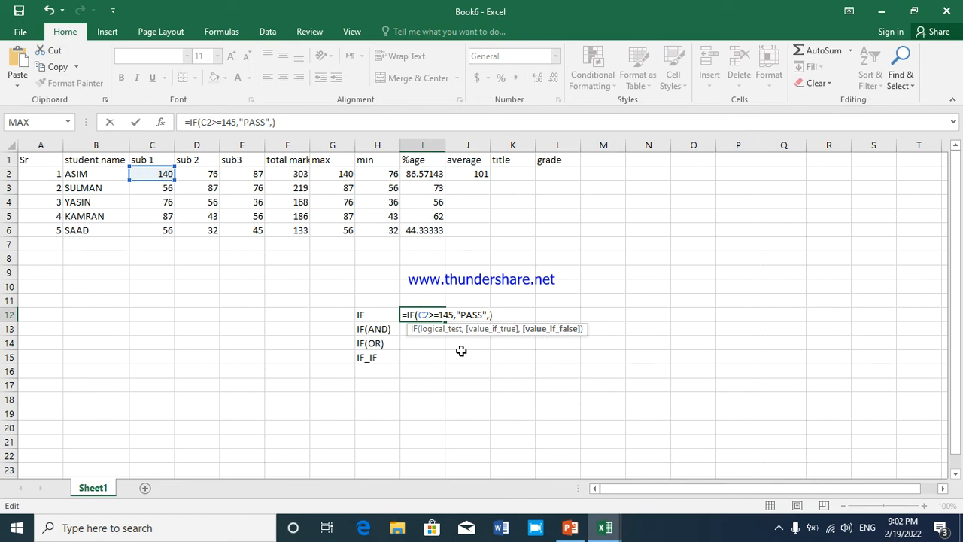
type("\"FAIL")
type("\"")
key("Return")
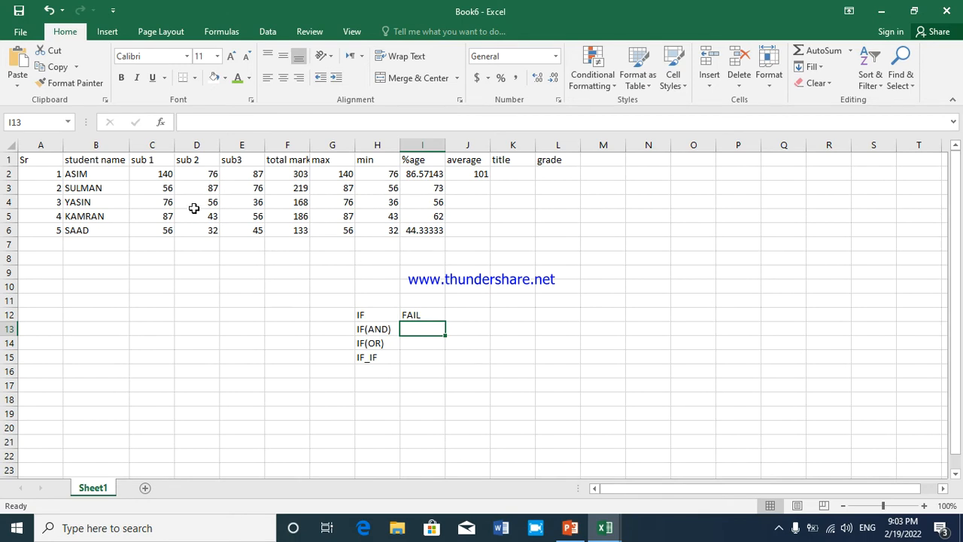
Set the first student's sub 1 mark in C2 to 146 to test the IF formula
left_click(151, 175)
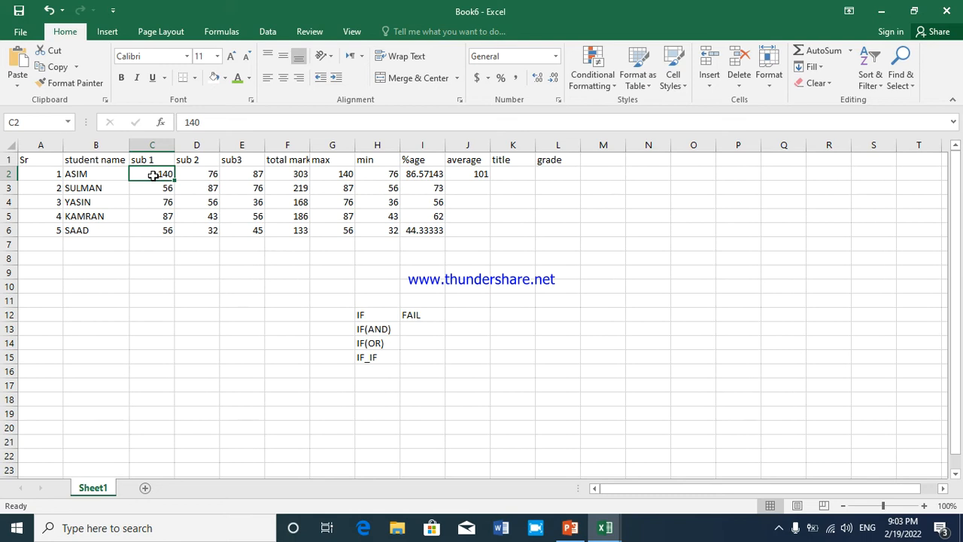
key("BackSpace")
type("146")
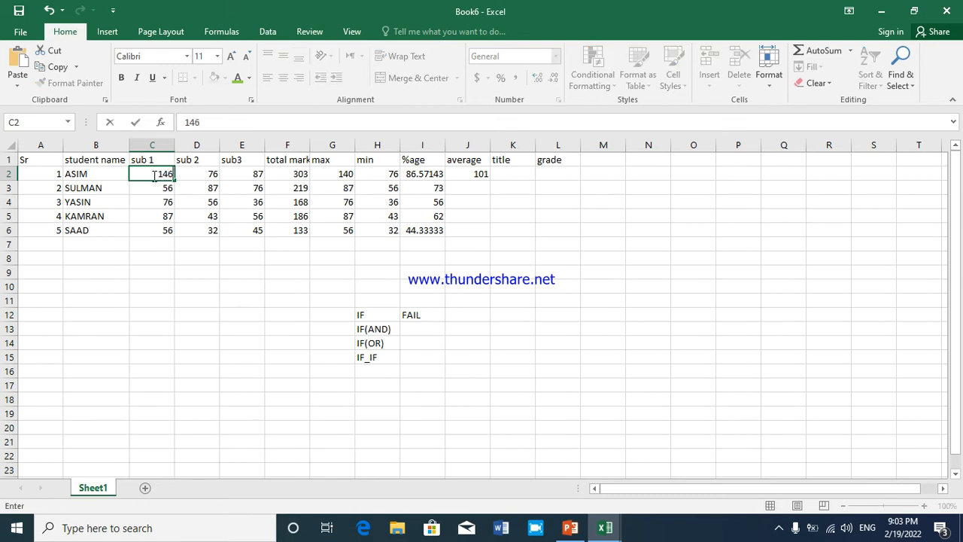
key("Return")
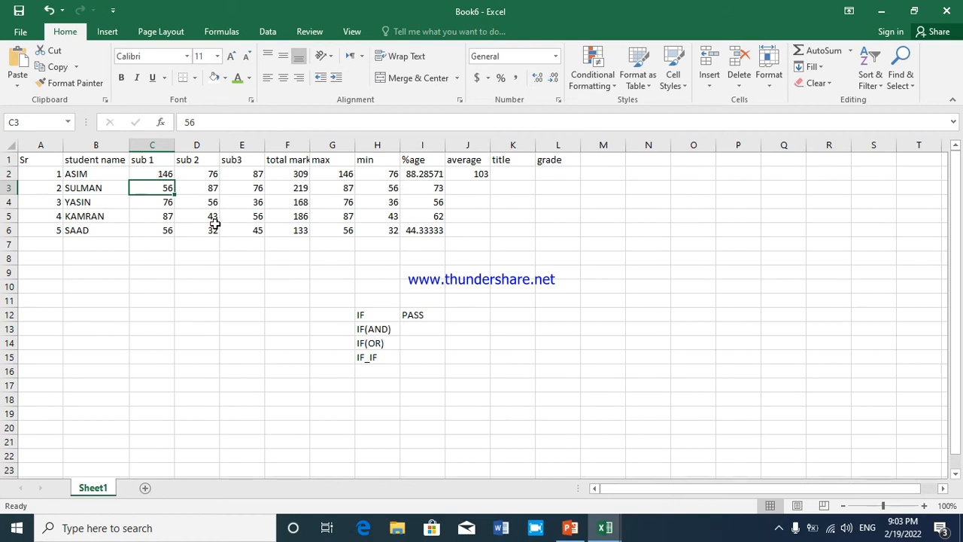
Change the first student's sub 1 mark in C2 to 145 to test the limit value
left_click(169, 173)
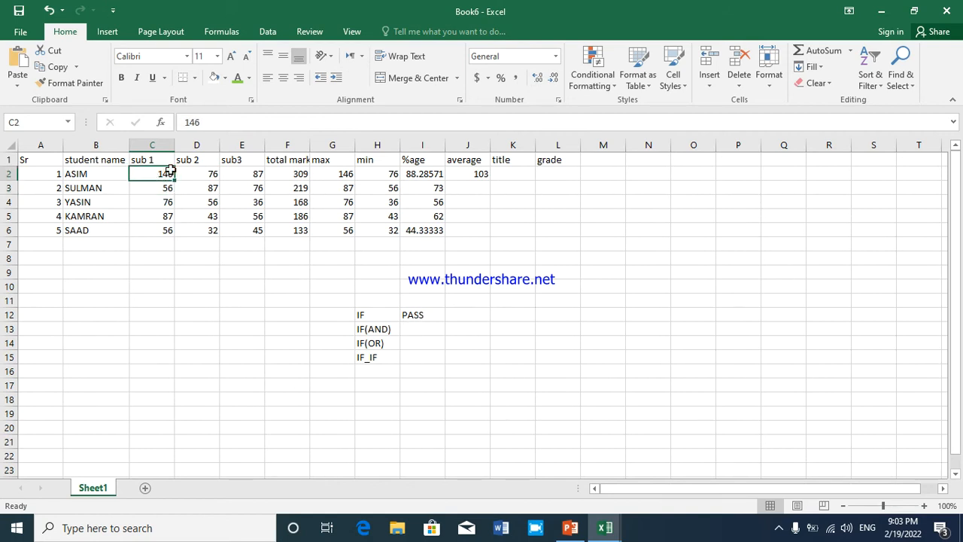
type("145")
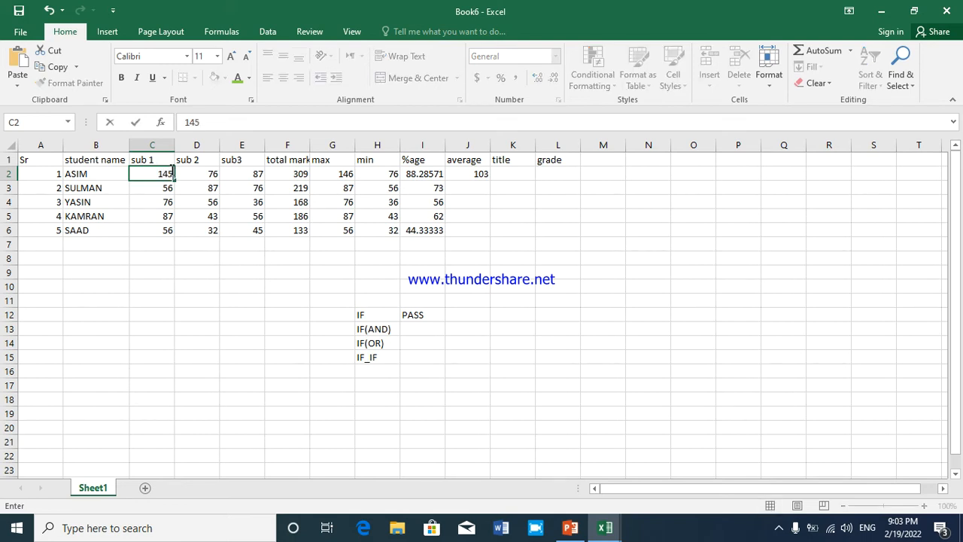
key("Return")
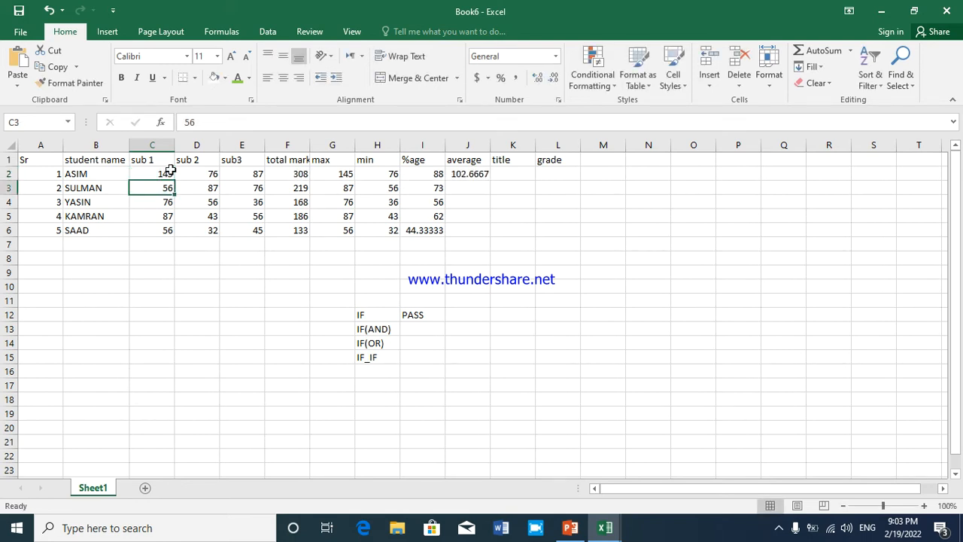
Set the first student's sub 1 mark in C2 to 144 to test a mark below the limit
left_click(164, 171)
type("144")
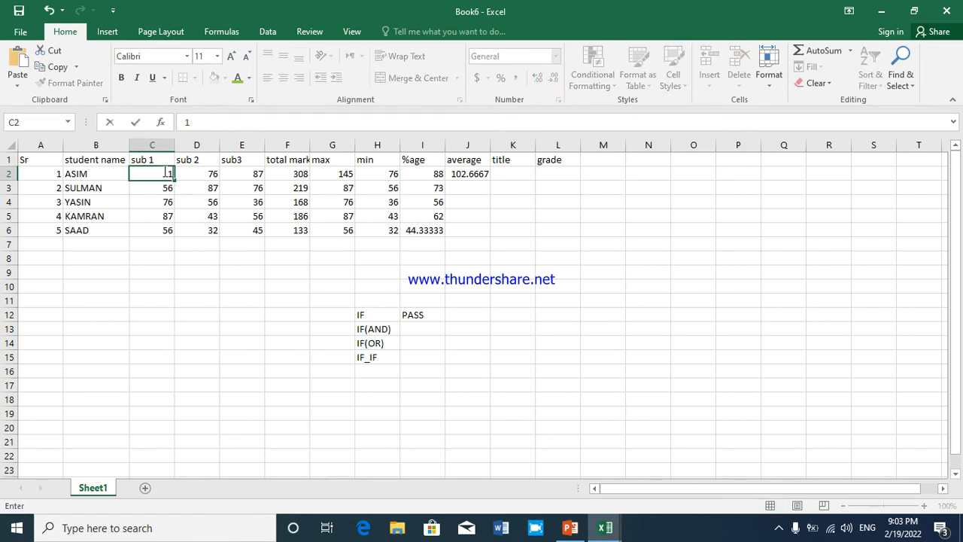
key("Return")
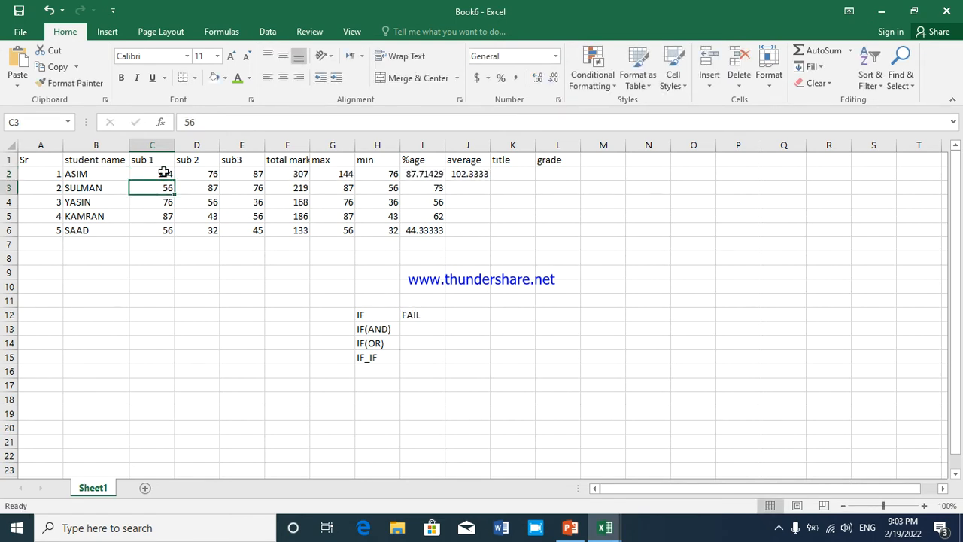
Delete the IF formula text from I12, up to its closing bracket
left_click(424, 321)
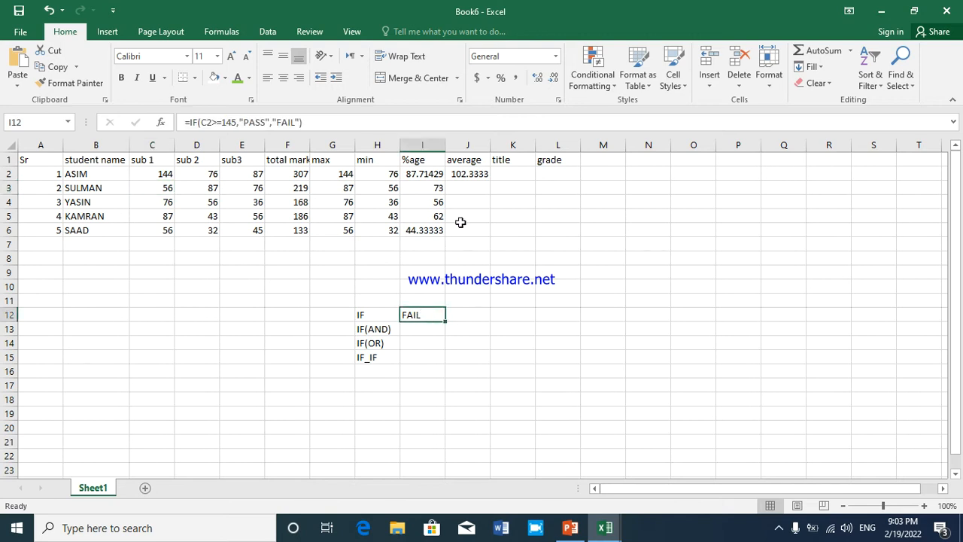
double_click(424, 315)
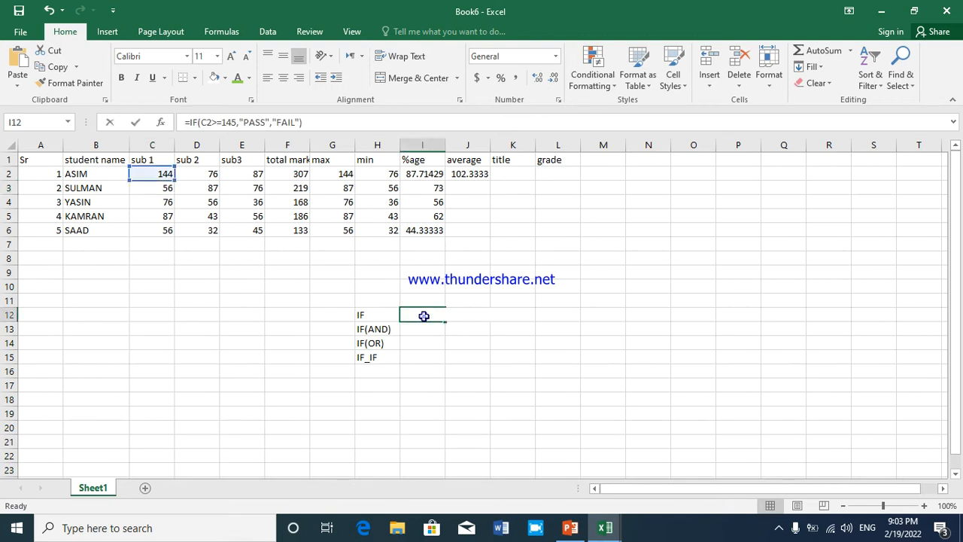
left_click_drag(517, 316, 404, 322)
key("Delete")
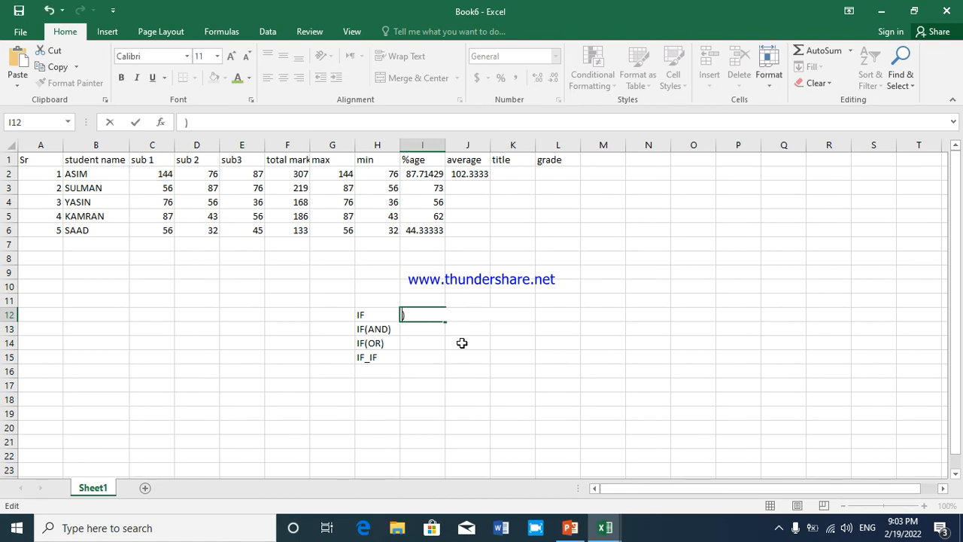
Begin an IF formula in K2, the first student's cell in the title column
left_click(511, 170)
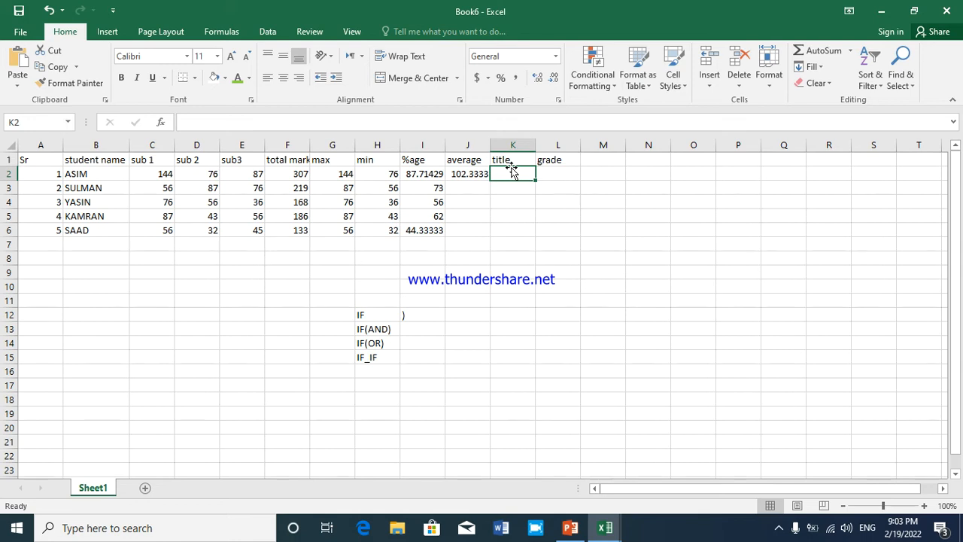
type("=")
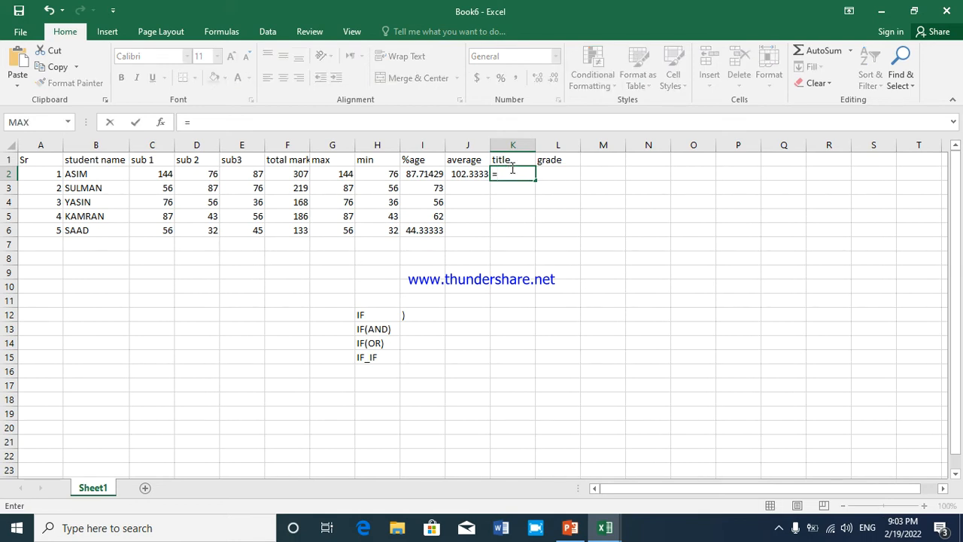
type("IF")
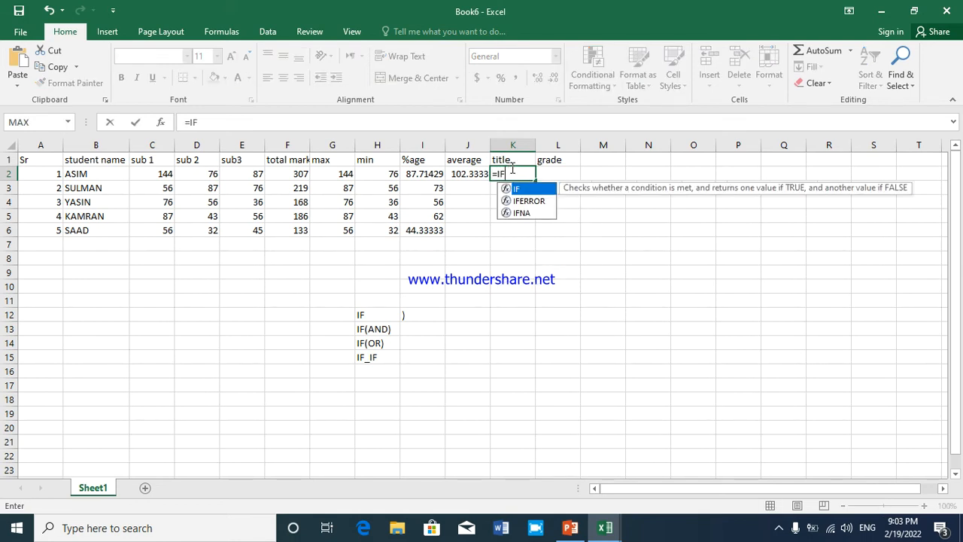
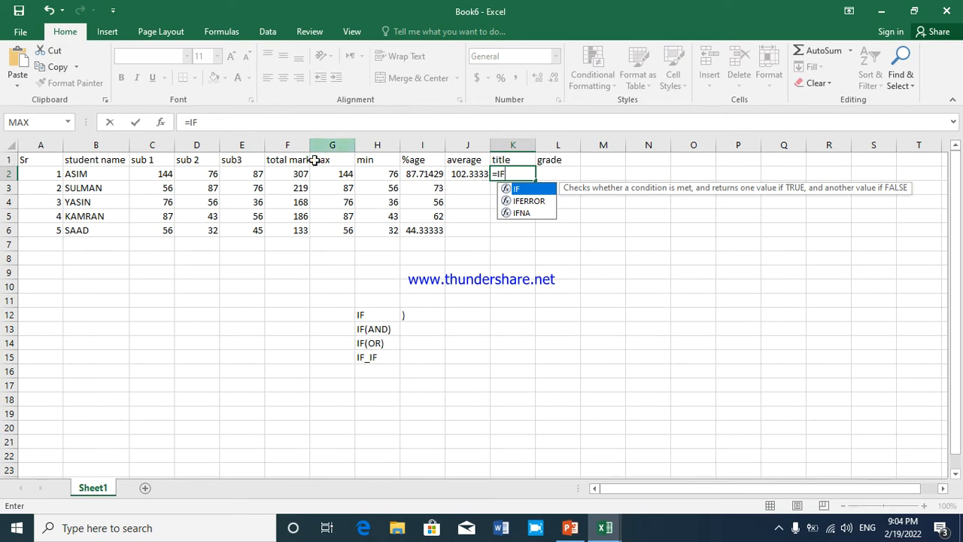
Restart the IF formula in K2 with the logical test F2>=200 on the first student's total marks
left_click(293, 179)
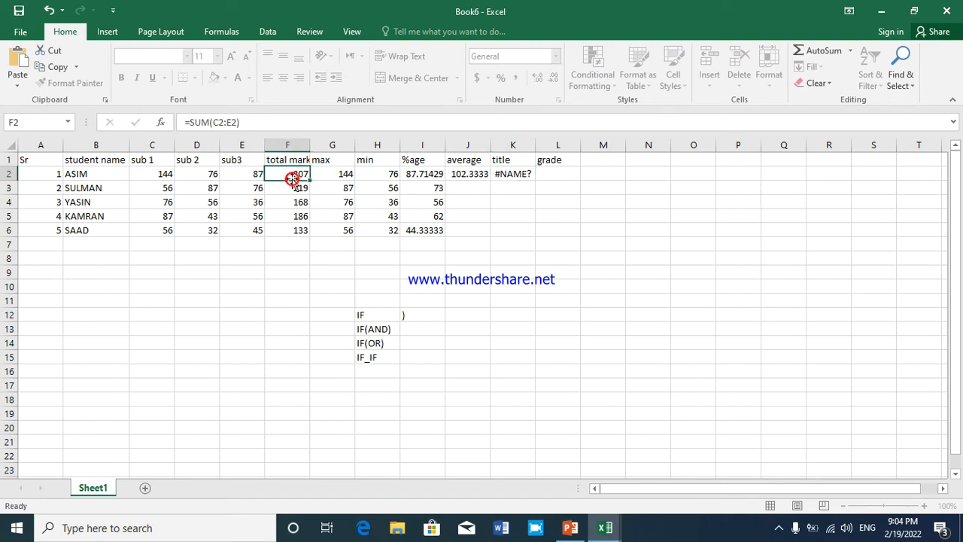
left_click(522, 175)
type("=")
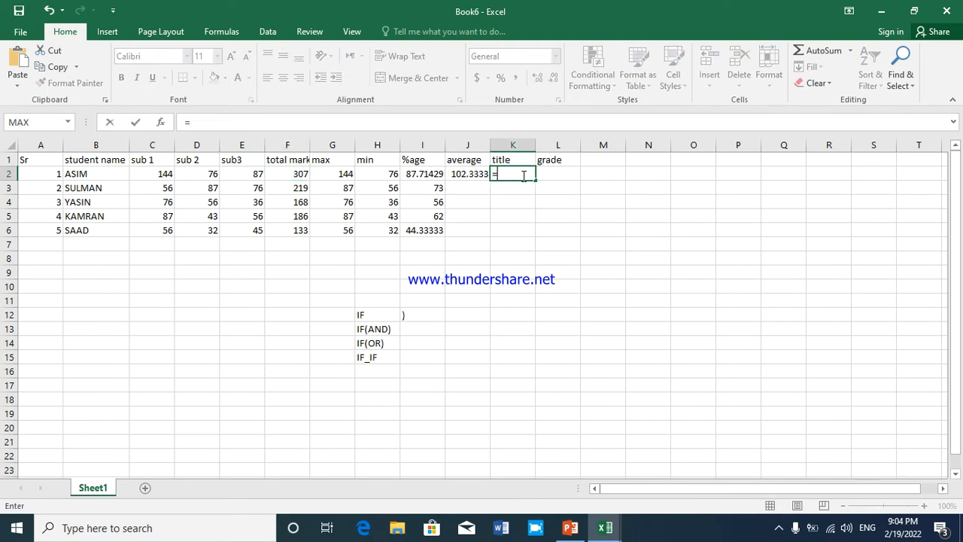
type("IF")
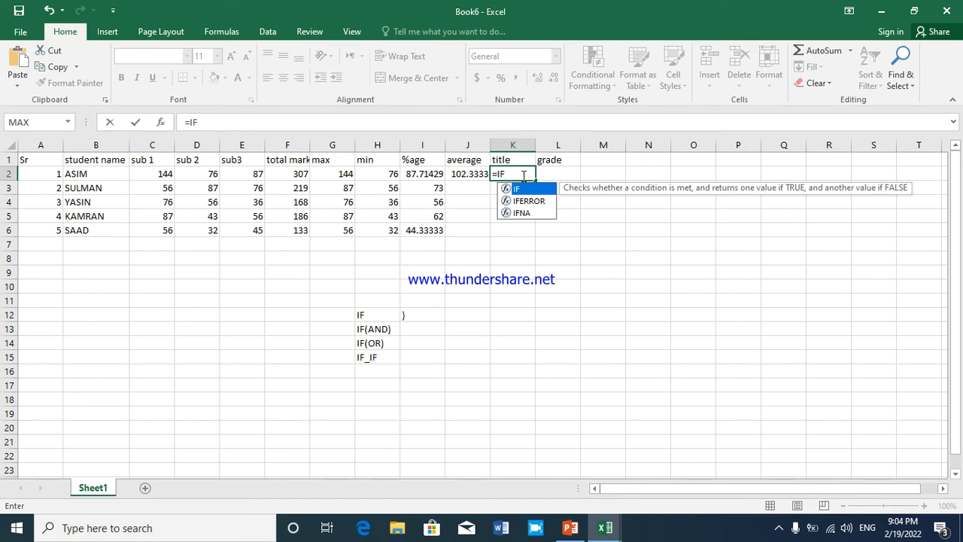
type("(")
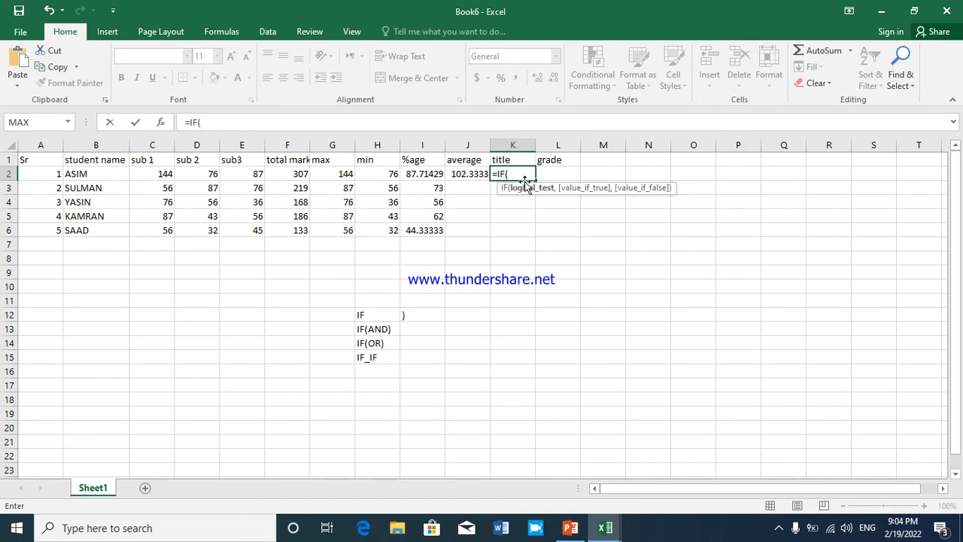
left_click(290, 173)
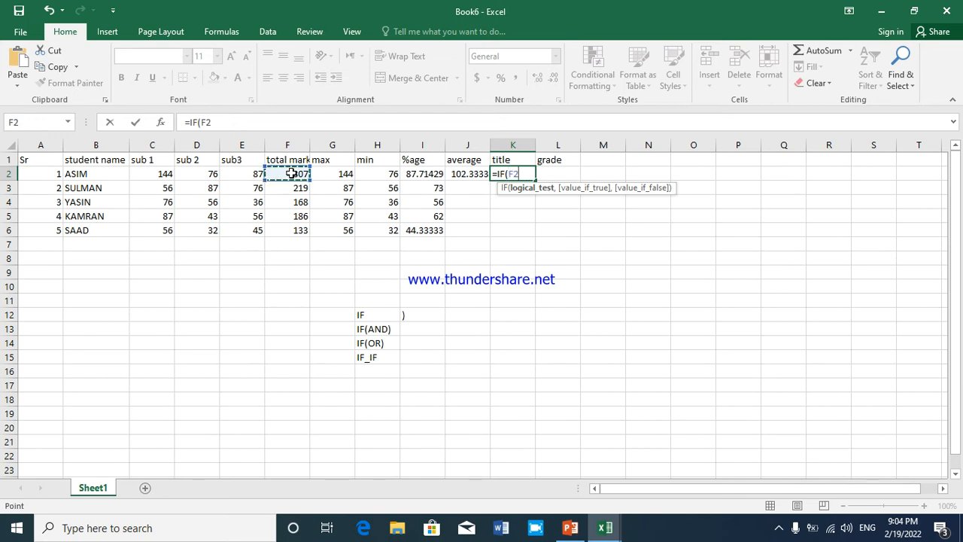
type(">=")
type("200")
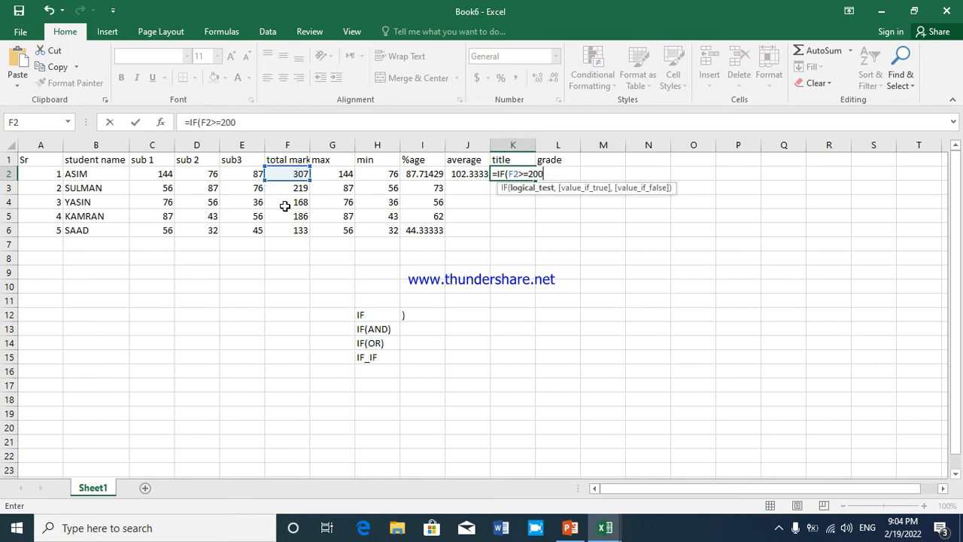
type(",")
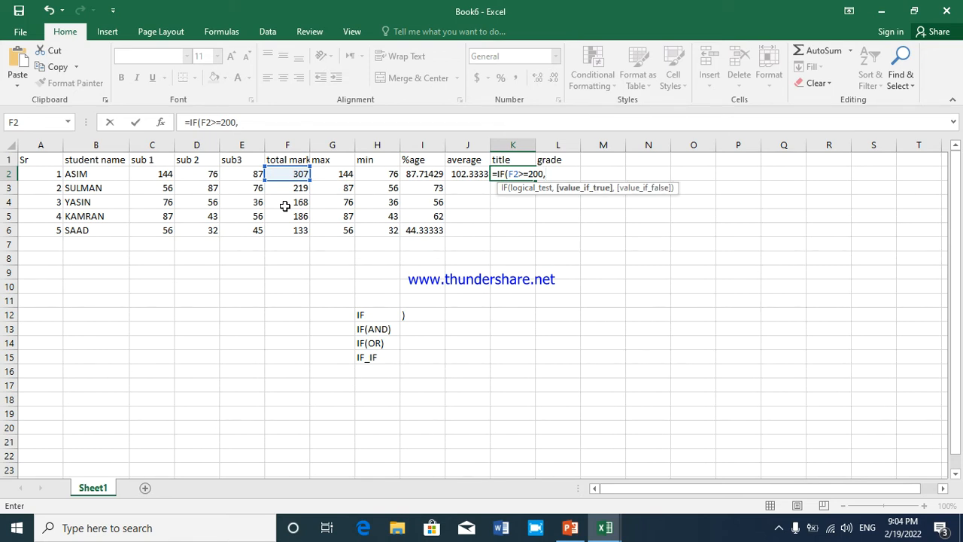
type("\"PASS,")
Complete the K2 formula with "PASS" as the true value and "FAIL" as the false value
key("BackSpace")
type("\",")
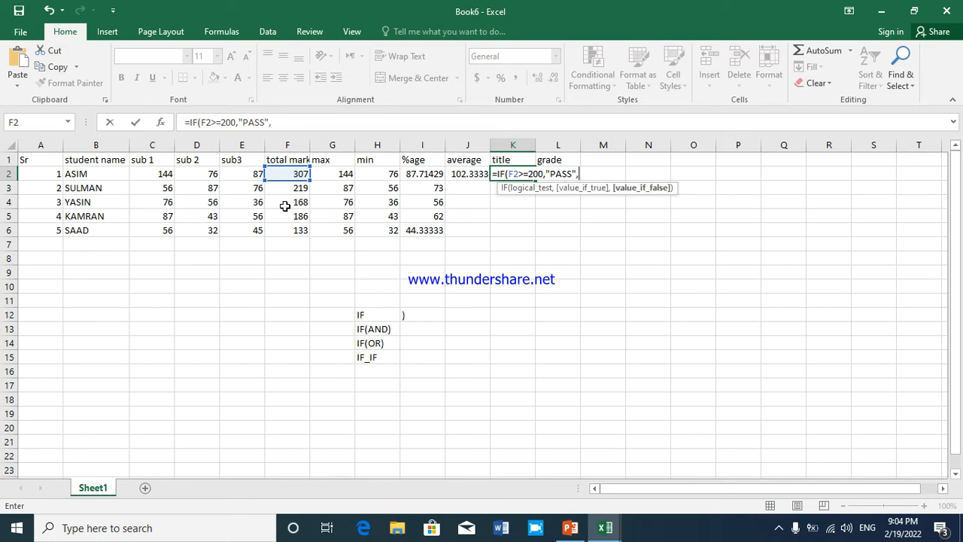
type("\"FAIL\"")
key("Return")
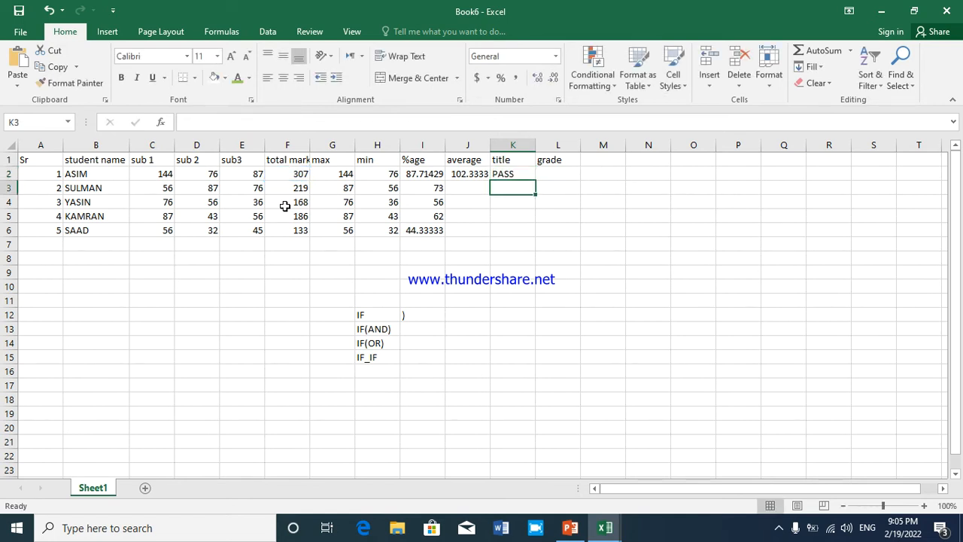
Overwrite the first student's total marks in F2 with 199 to test the title formula below the limit
left_click(292, 174)
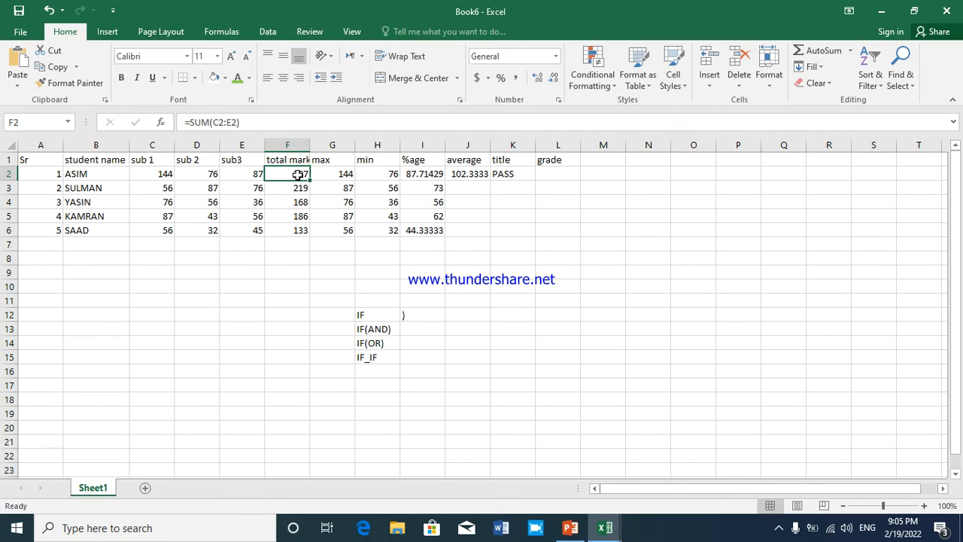
type("199")
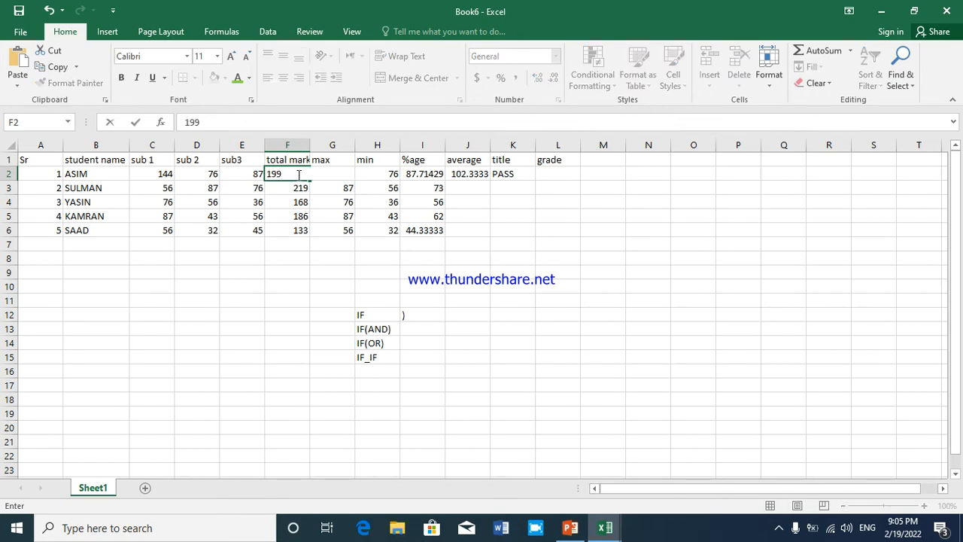
key("Return")
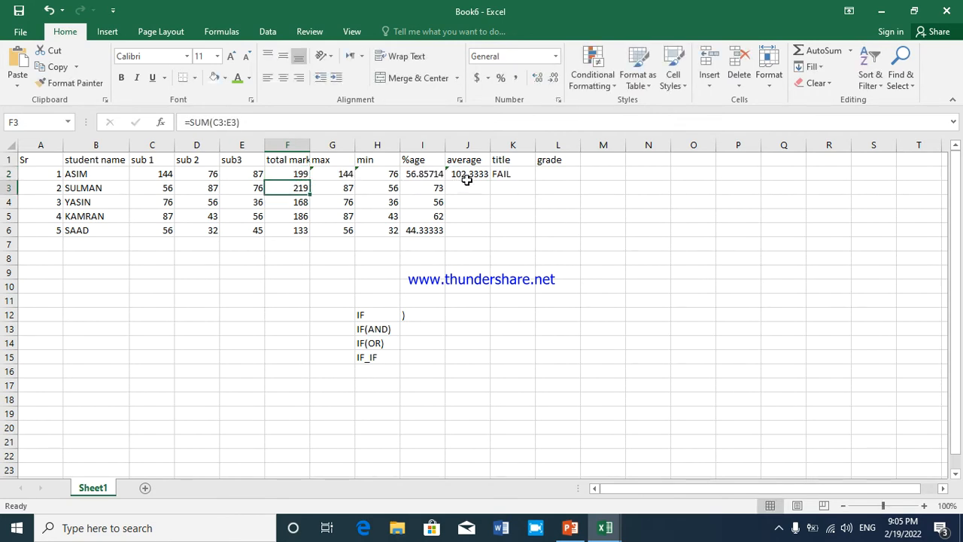
left_click(506, 172)
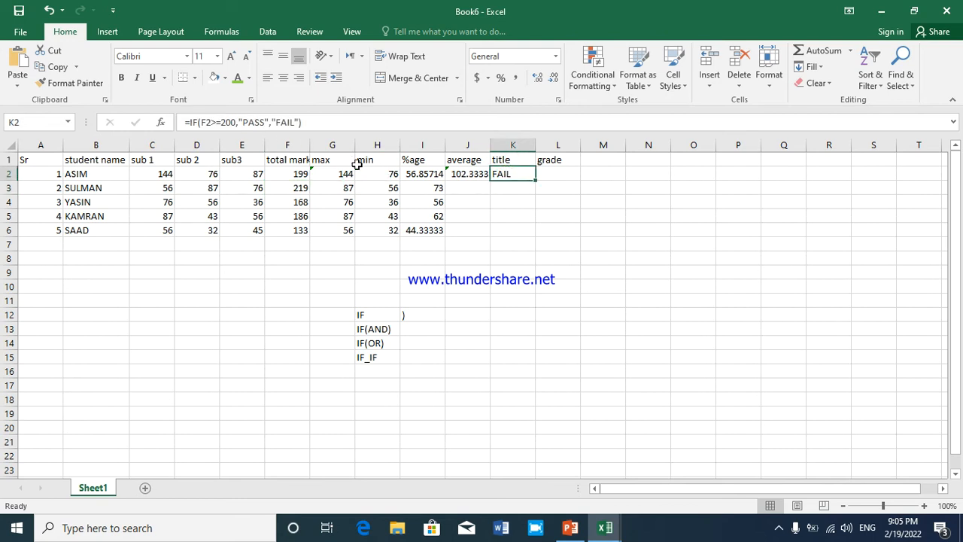
Set the first student's total marks in F2 to 200 to test the title formula at the limit
left_click(292, 174)
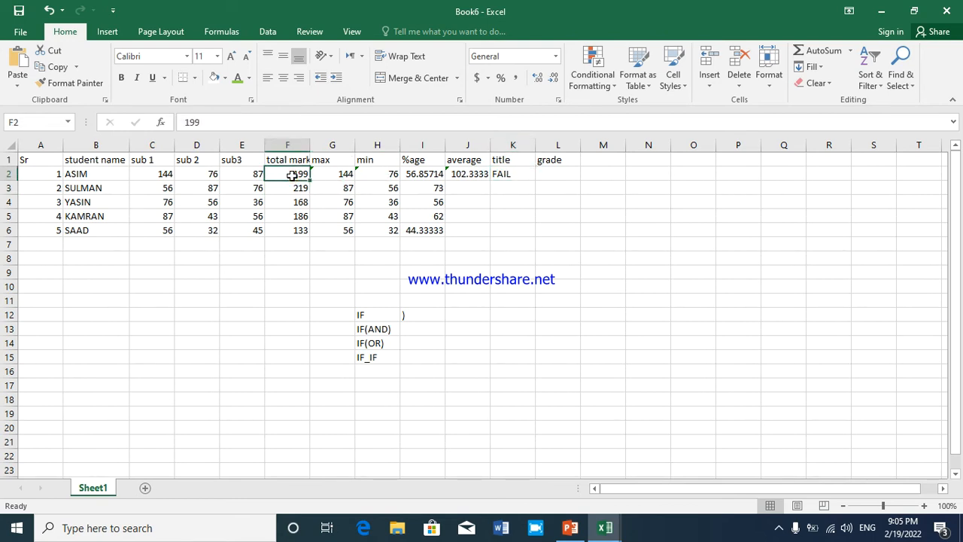
type("200")
key("Return")
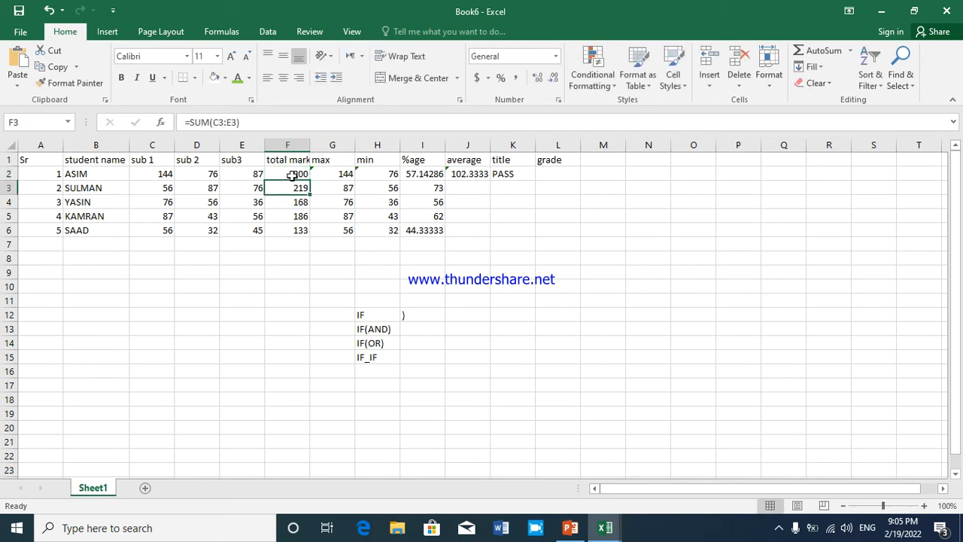
Set the first student's total marks in F2 to 305
left_click(292, 175)
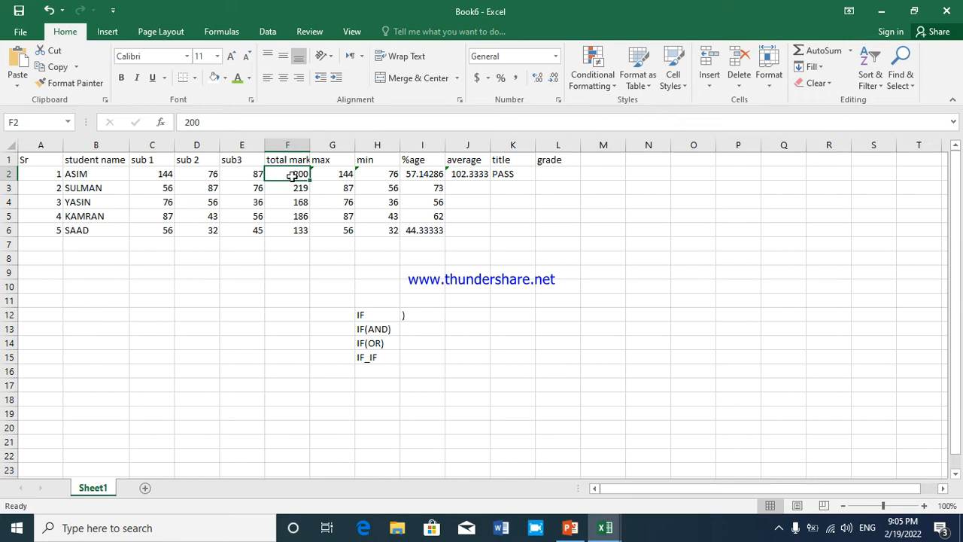
type("305")
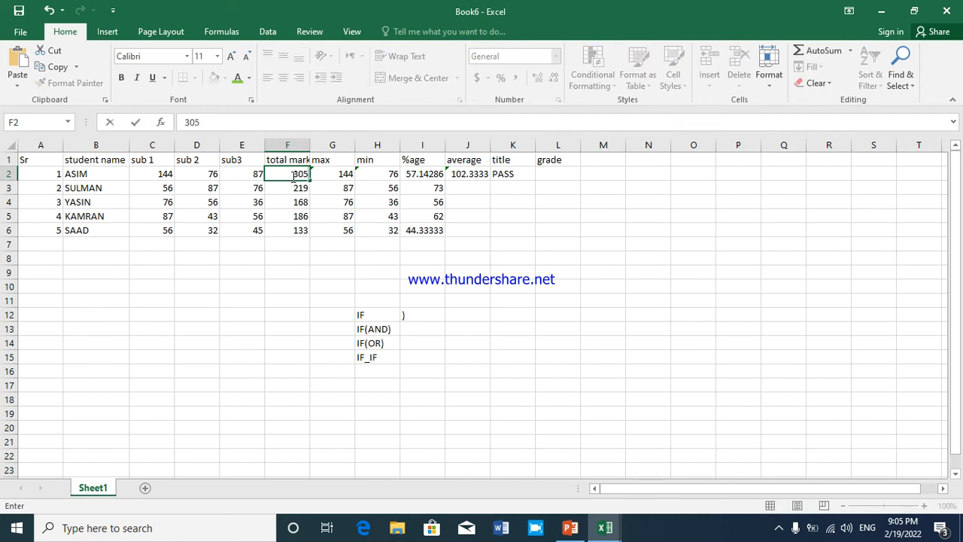
key("Return")
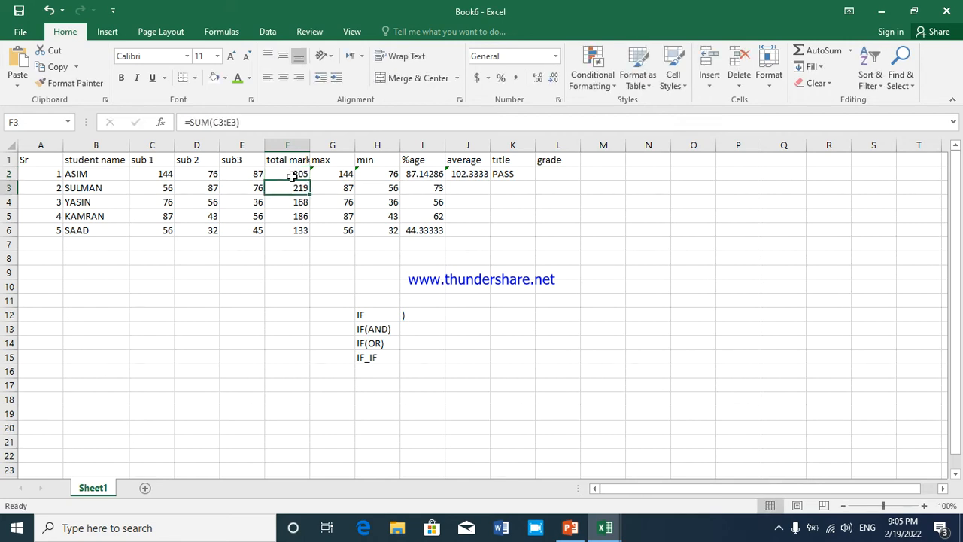
Fill the title formula from K2 down to K6 for the remaining students
left_click(476, 176)
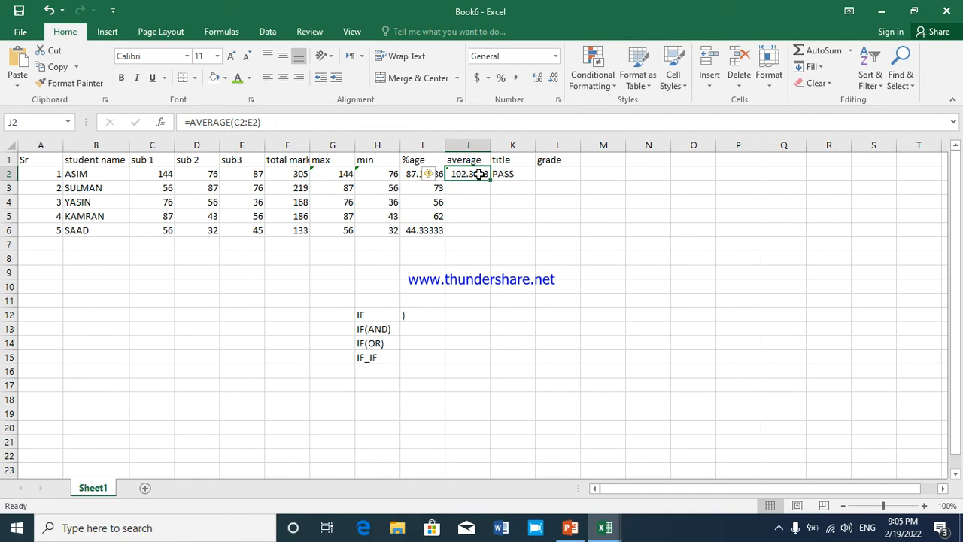
left_click(510, 176)
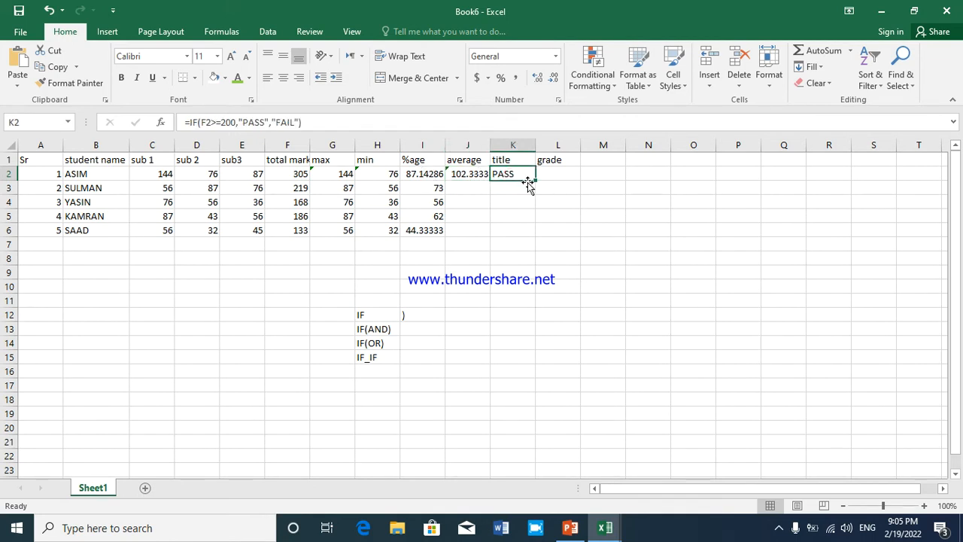
left_click_drag(535, 180, 531, 233)
Fill the average formula from J2 down to J6, and check the title formulas in K3 and K2
left_click(464, 214)
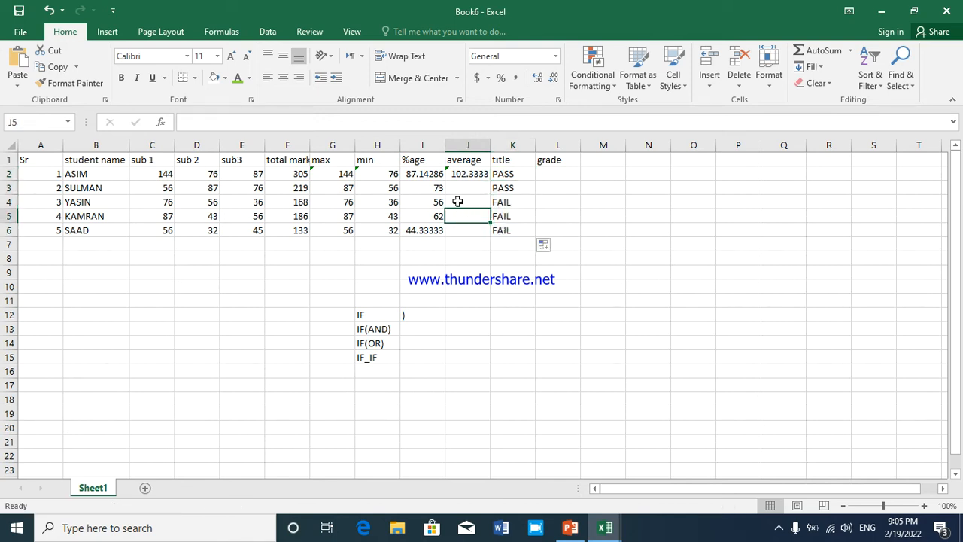
left_click(460, 174)
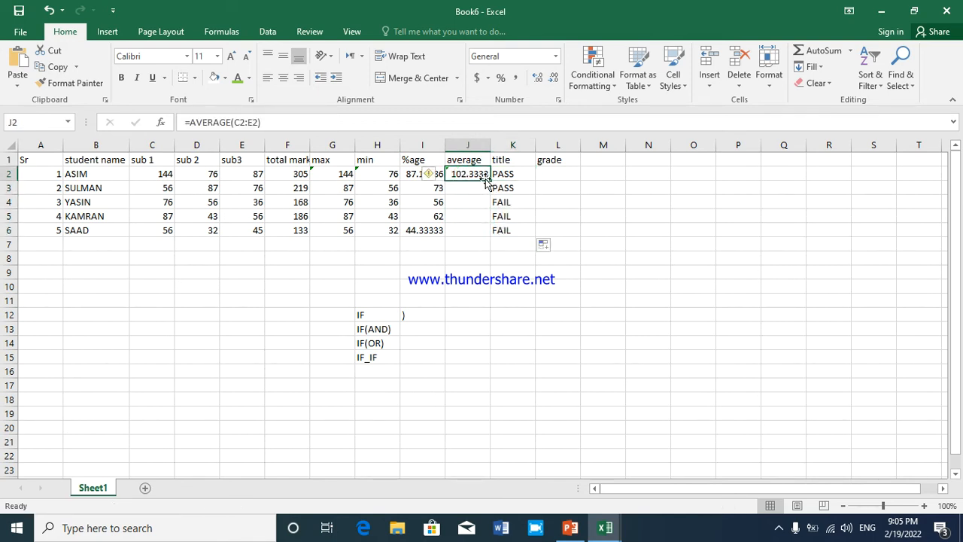
left_click_drag(489, 180, 477, 241)
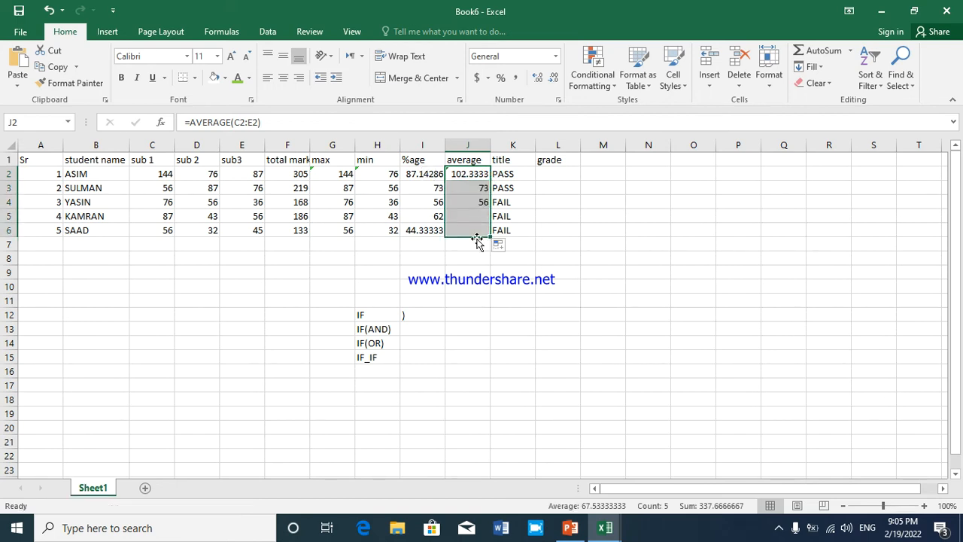
left_click(503, 186)
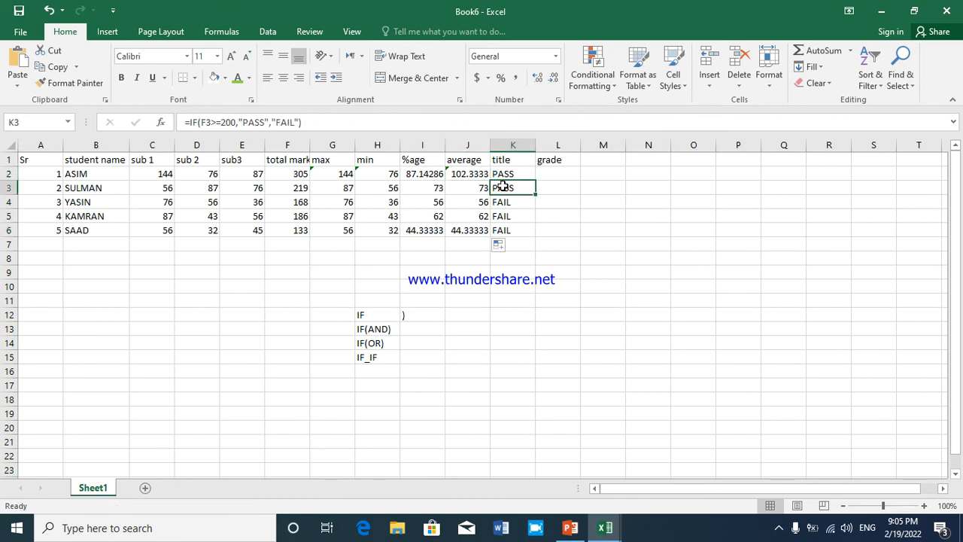
left_click(503, 174)
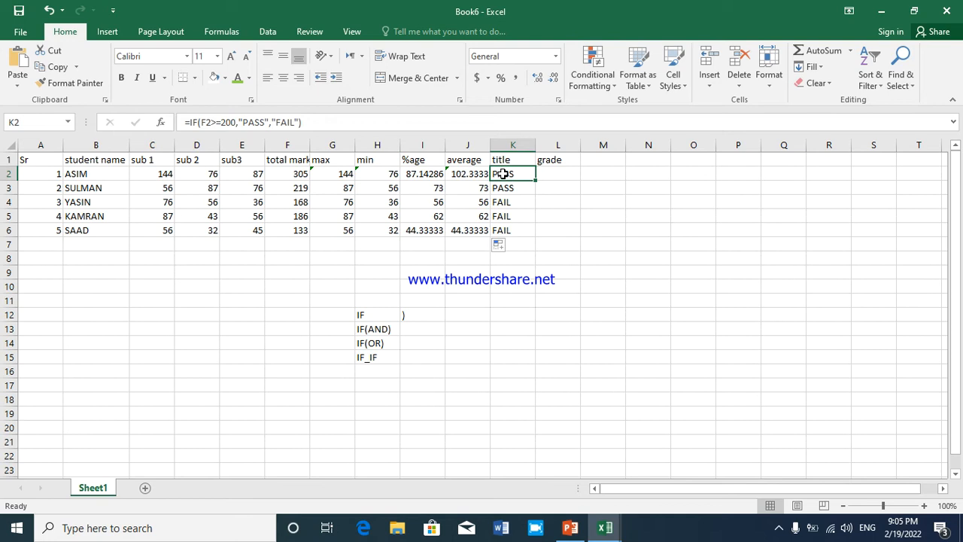
Begin an IF formula in L2, the first student's grade cell, with the logical test C2<100
left_click(545, 178)
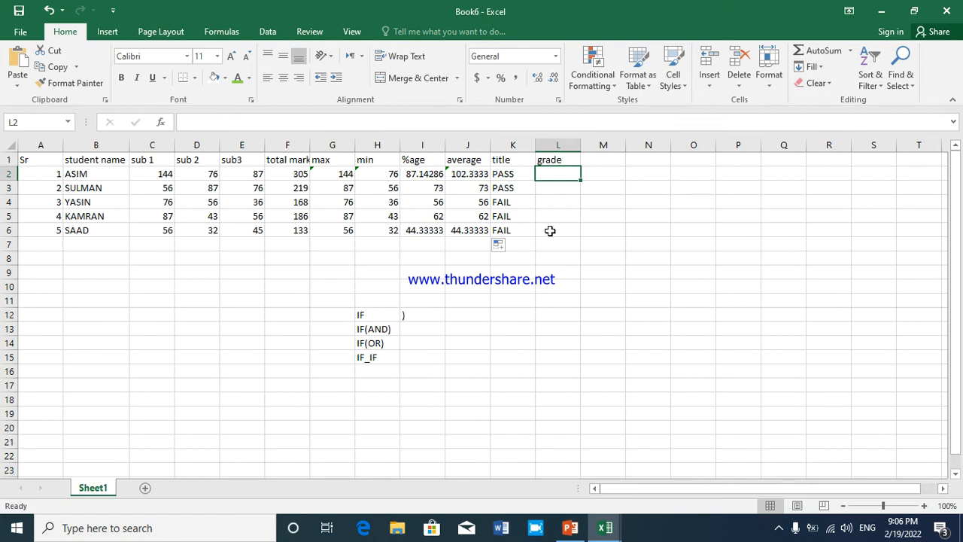
left_click(383, 336)
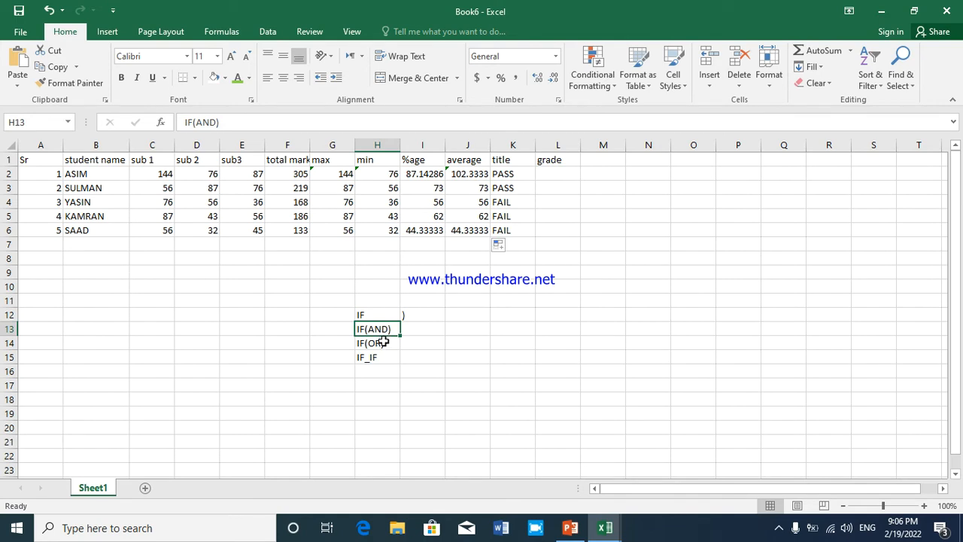
left_click(542, 176)
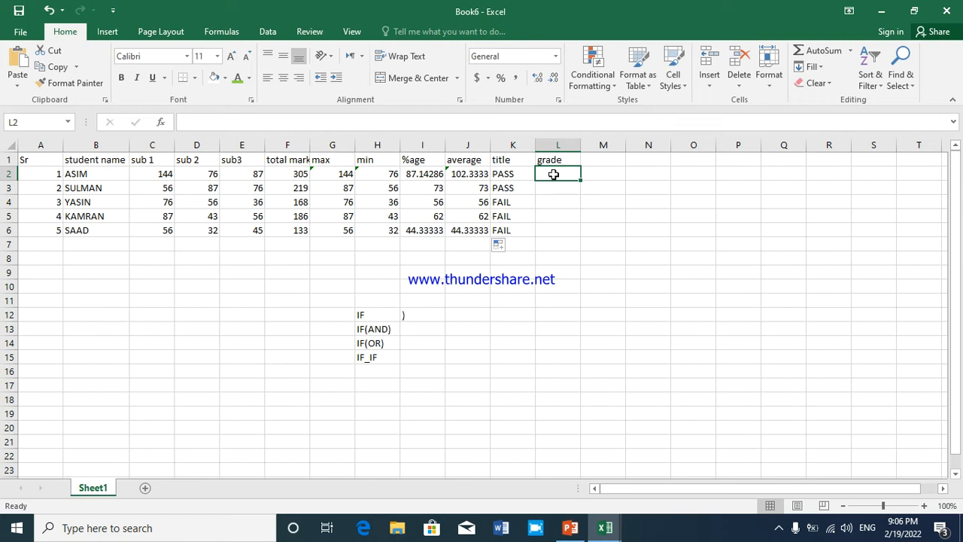
type("=IF")
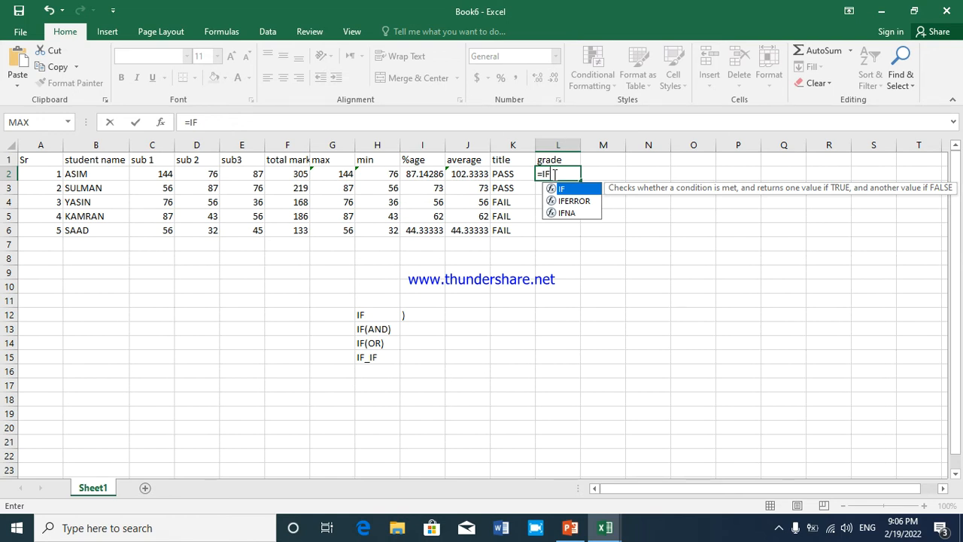
type("(")
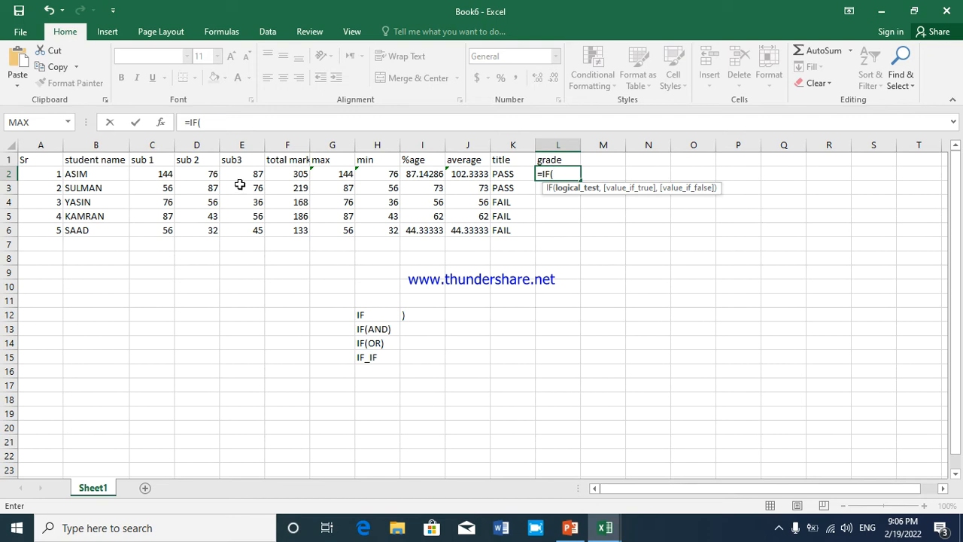
left_click(169, 175)
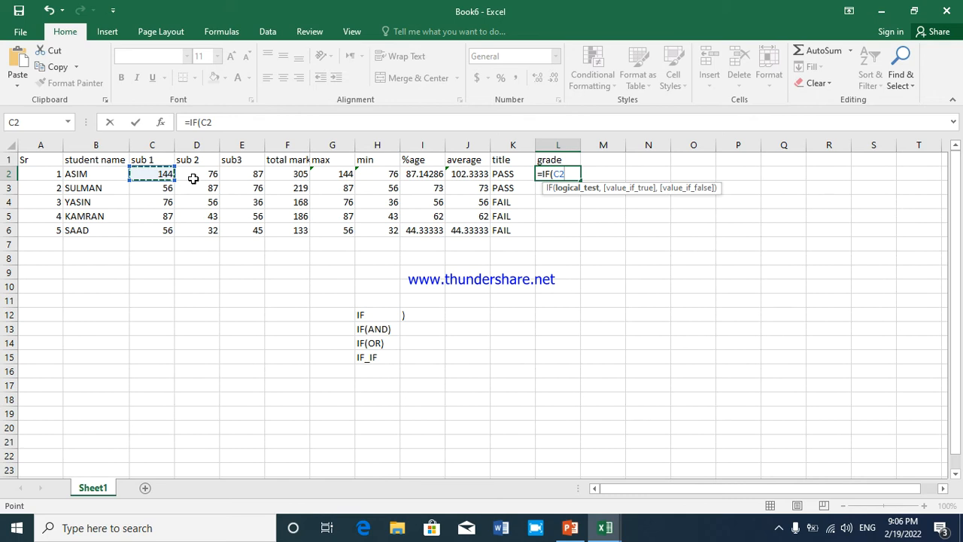
type("<")
type("100")
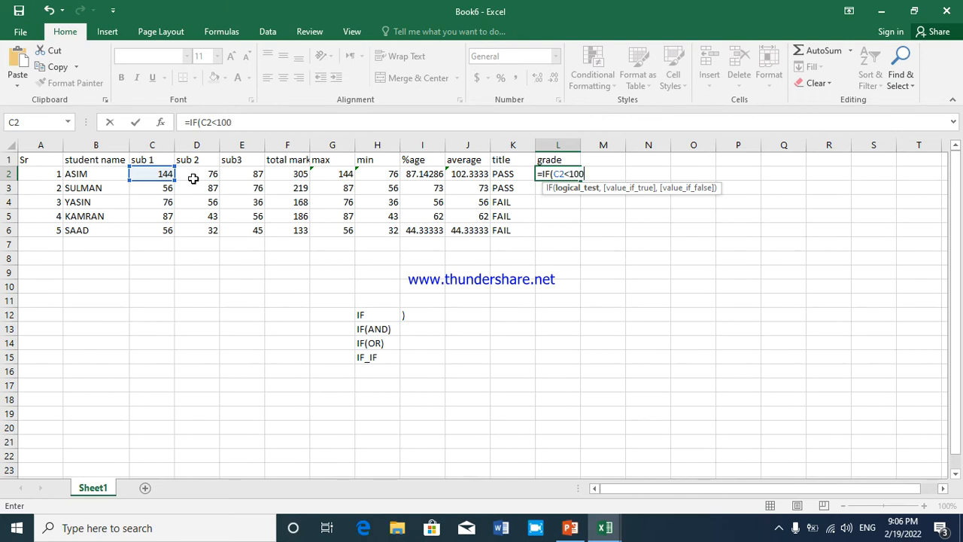
Change the logical test in the L2 formula to C2<=100 and begin its true value argument
key("BackSpace")
key("BackSpace")
key("BackSpace")
type("=100,")
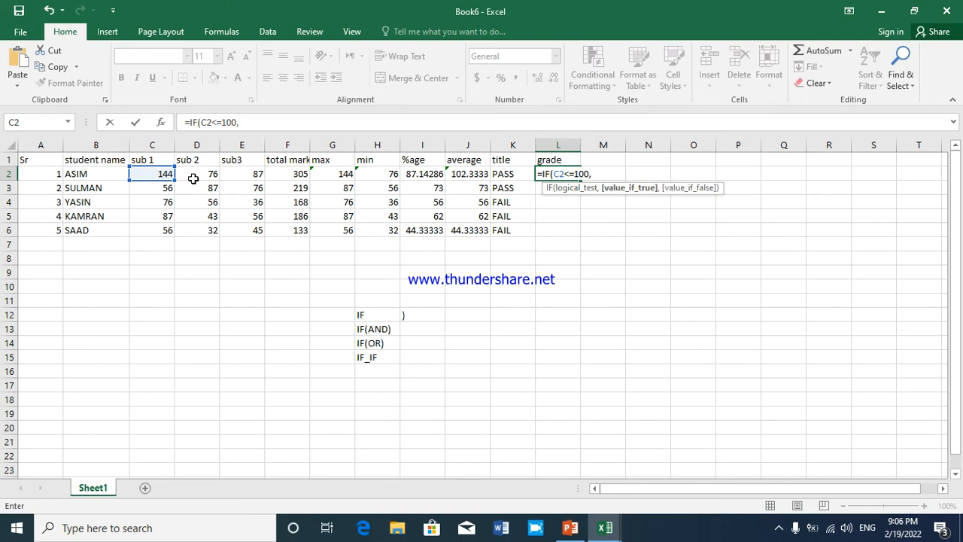
key("Left")
key("Left")
key("Left")
key("Right")
key("Right")
key("Right")
key("Right")
key("Right")
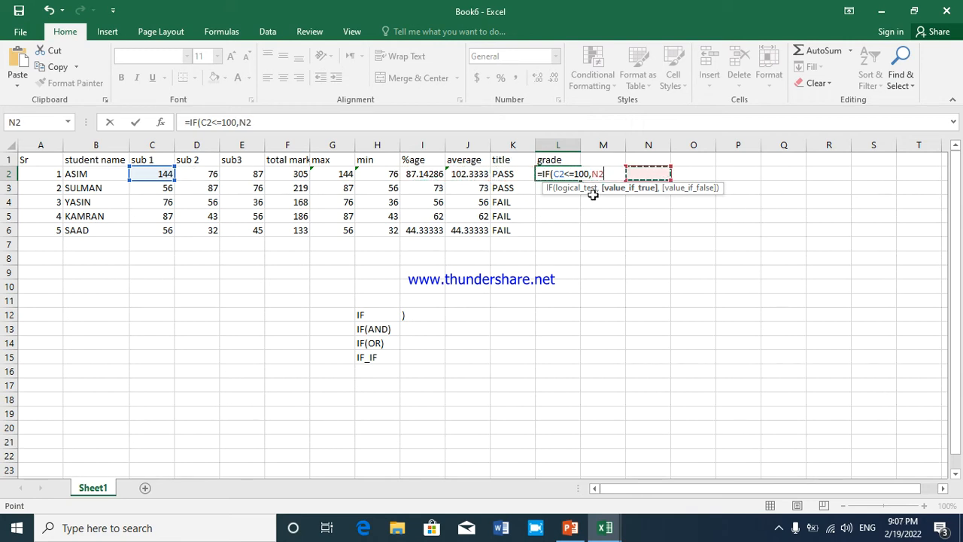
Nest an AND function around the C2<=100 test in the L2 formula and remove the stray N2 reference
left_click(552, 174)
left_click(549, 173)
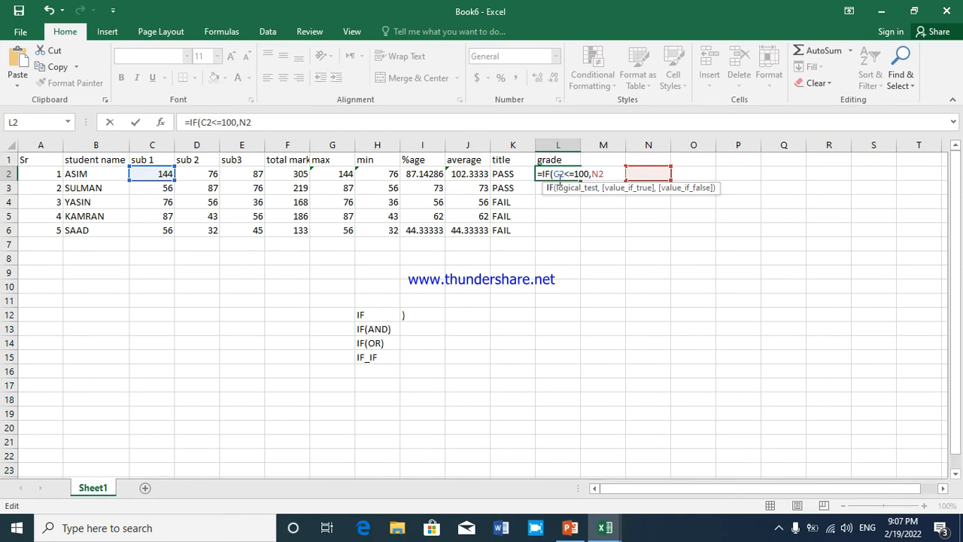
left_click(558, 175)
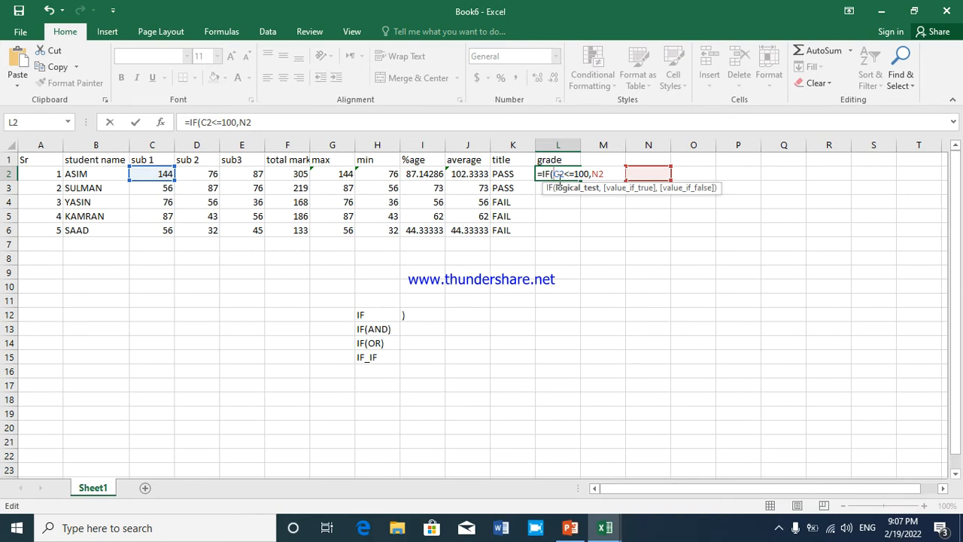
type("A")
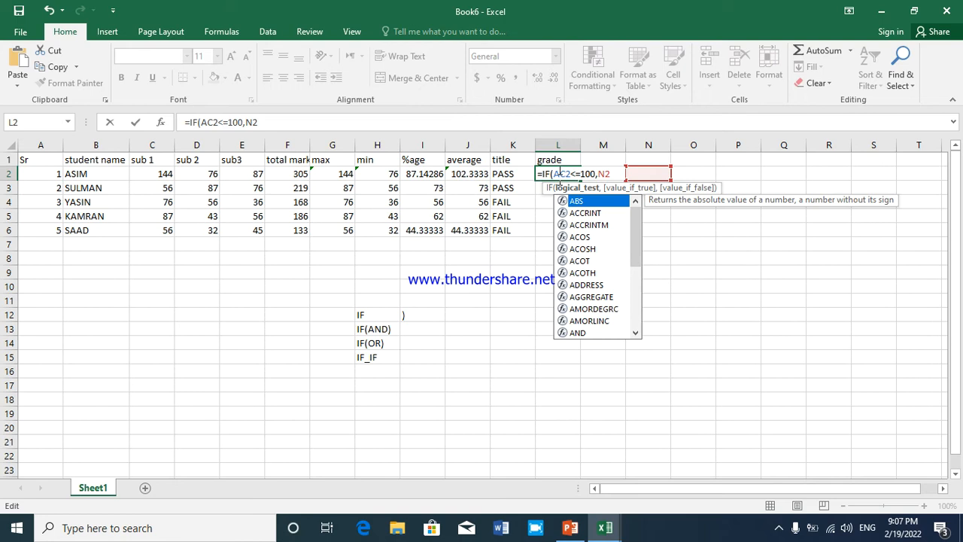
type("ND")
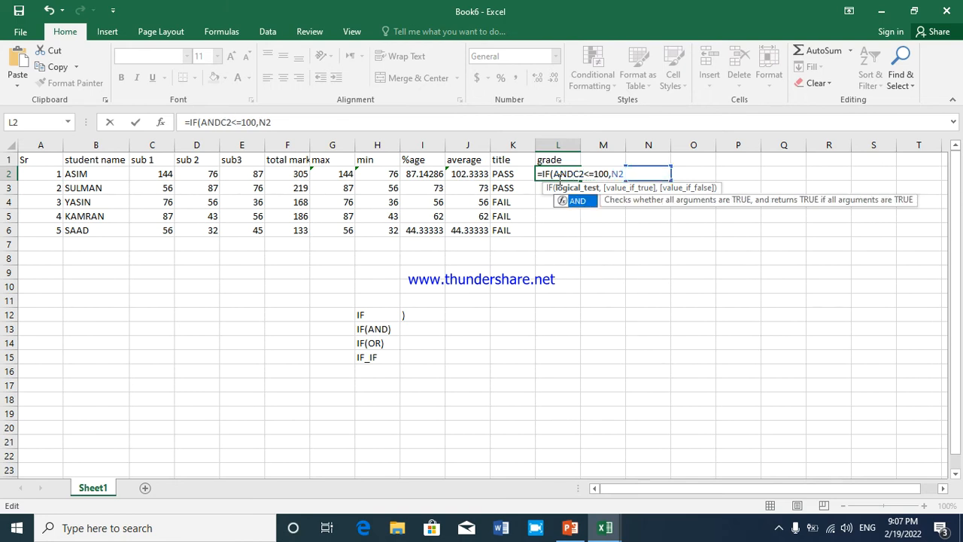
type("(")
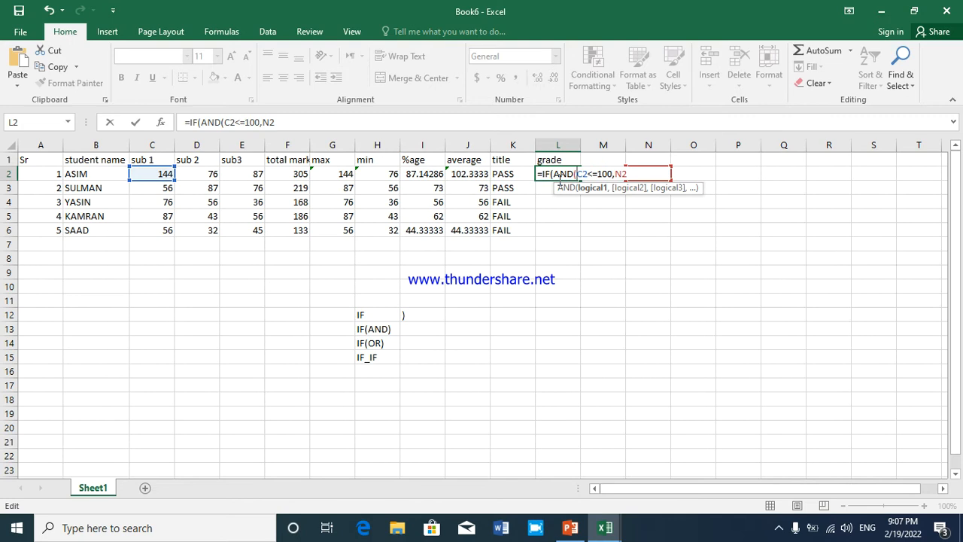
left_click(642, 176)
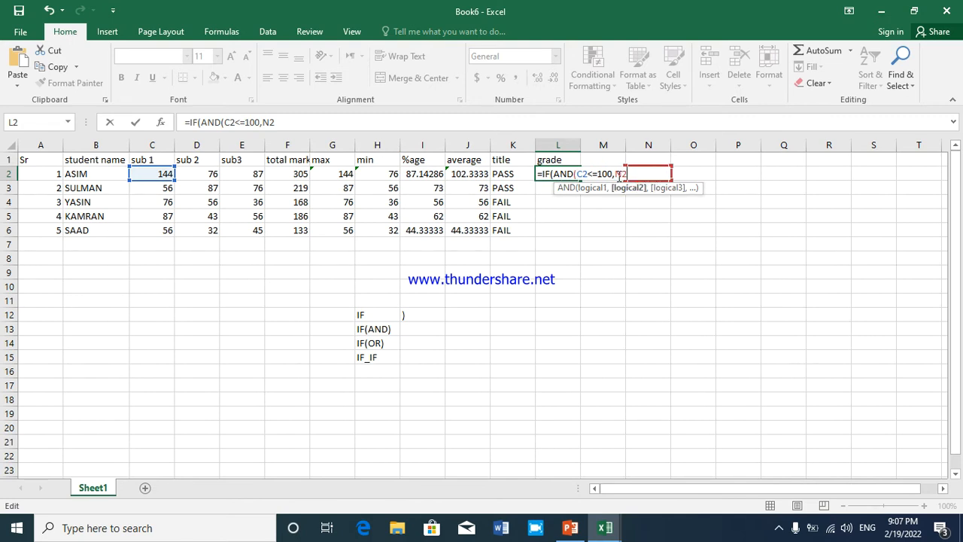
key("BackSpace")
key("BackSpace")
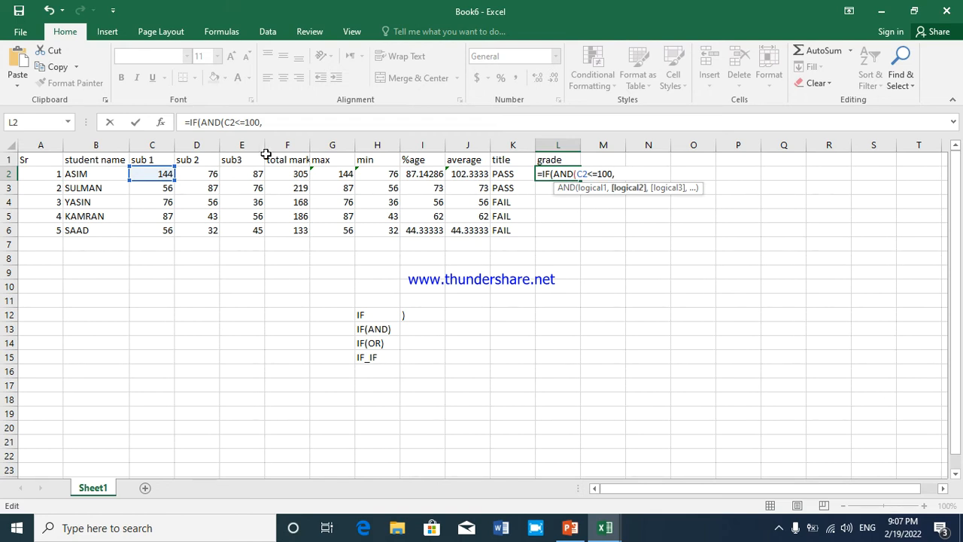
Add the conditions D2<50 and E2<50 to the AND function in L2 and close its parenthesis
left_click(202, 178)
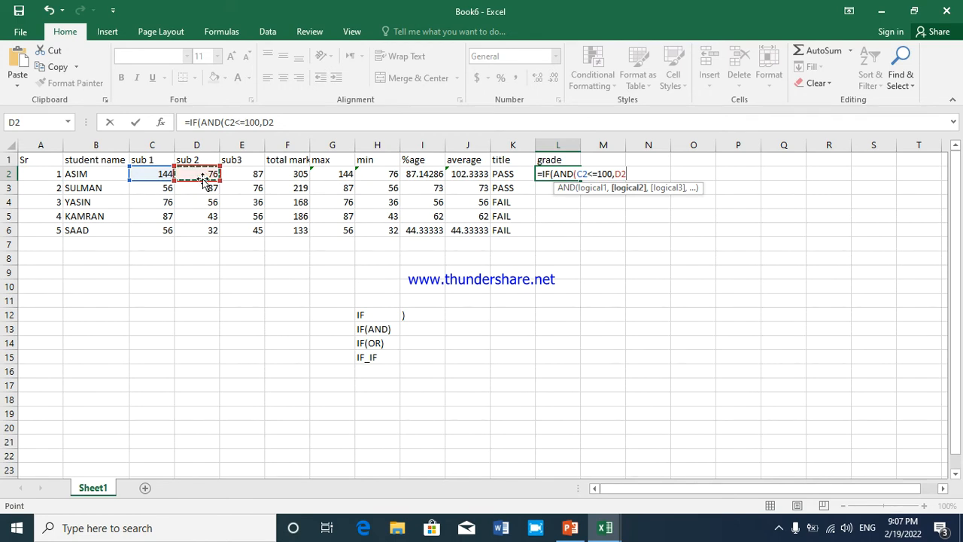
type("<50")
type(",")
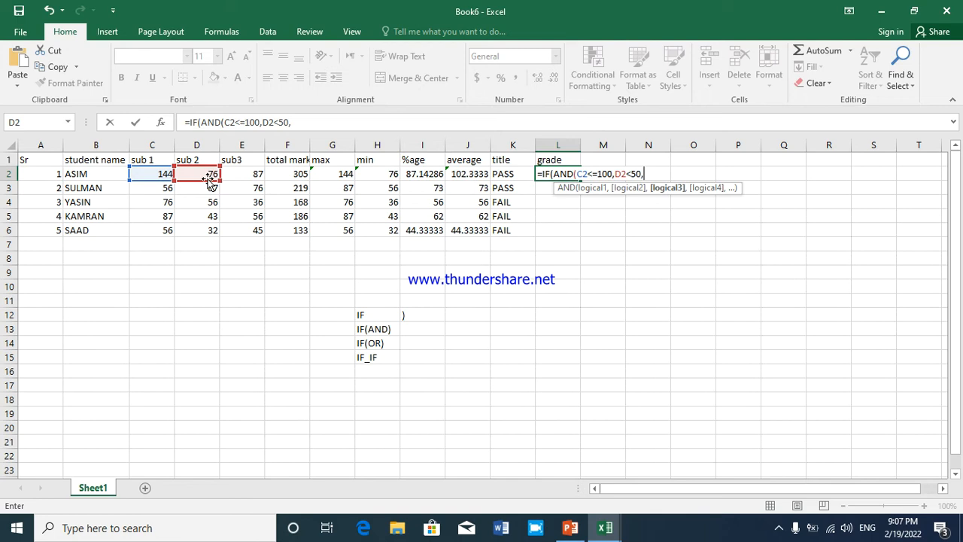
left_click(231, 174)
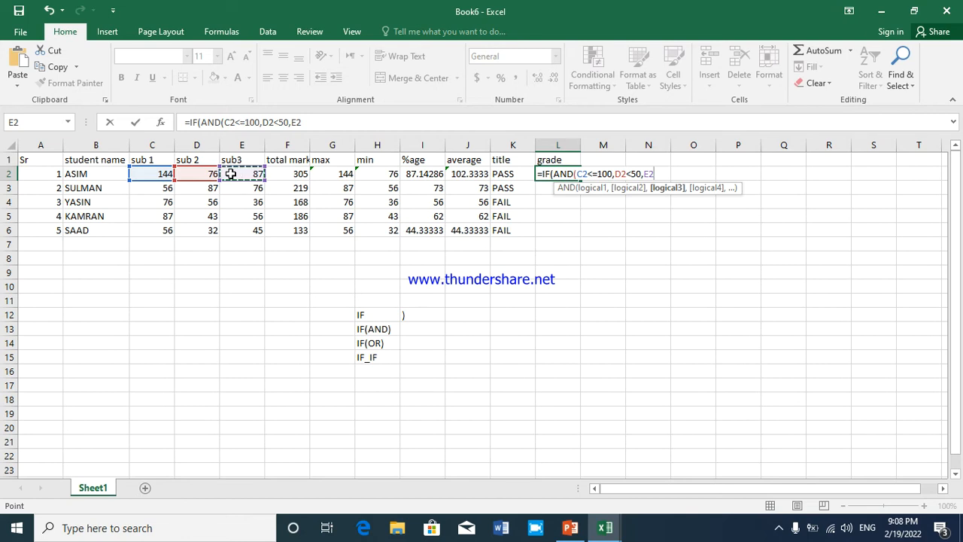
type("<50,")
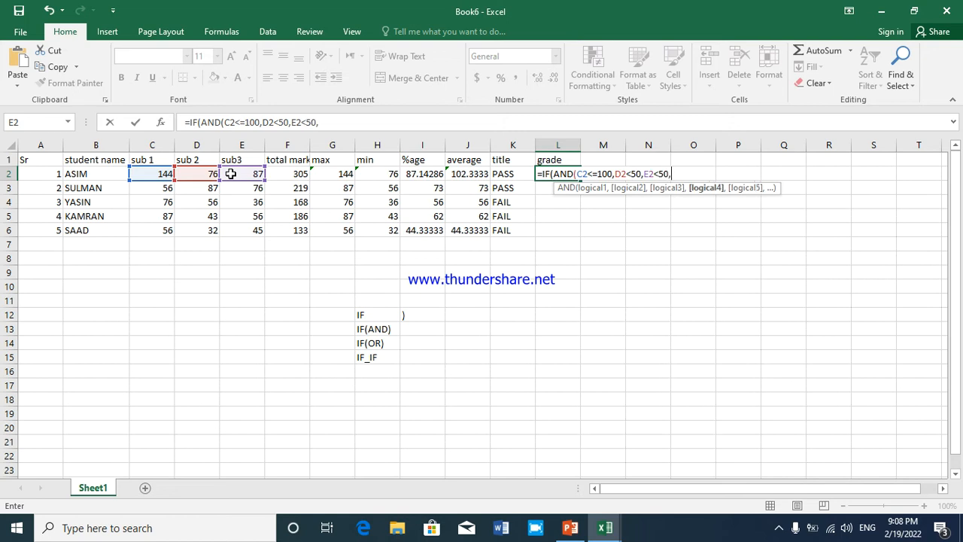
key("BackSpace")
type("),")
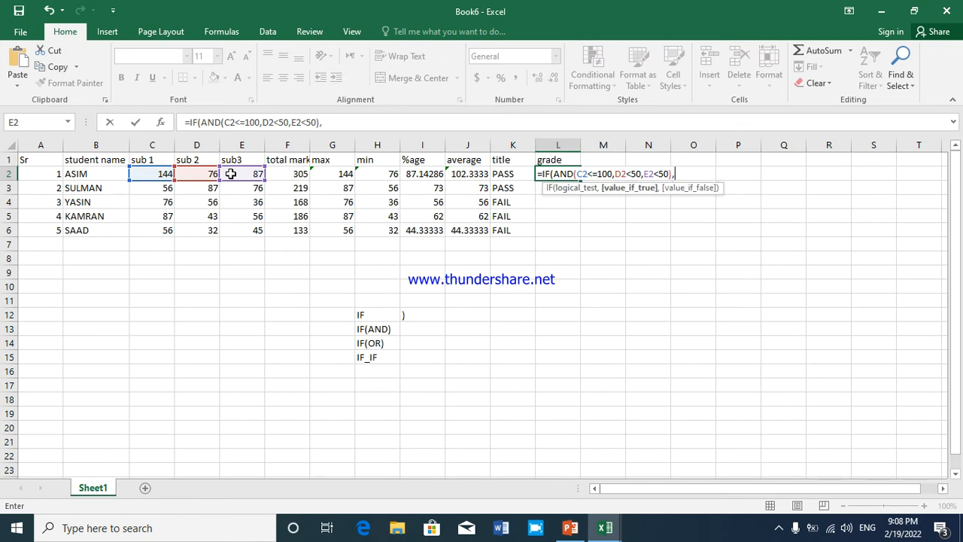
type("\"PASS\",\"S")
Complete the L2 formula with "PASS" as the true value and "FAIL" as the false value, and enter it
key("BackSpace")
type("FAIL")
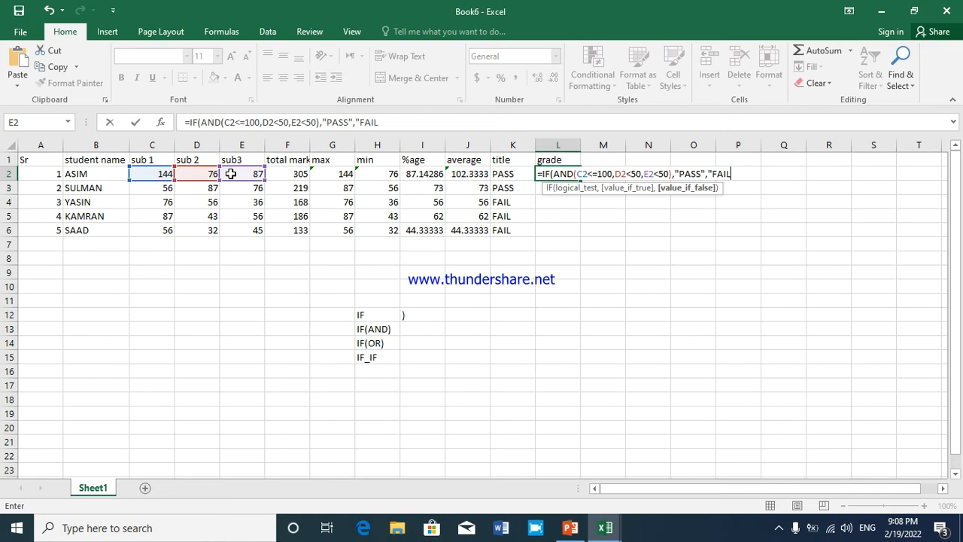
type("\"")
key("Return")
key("Return")
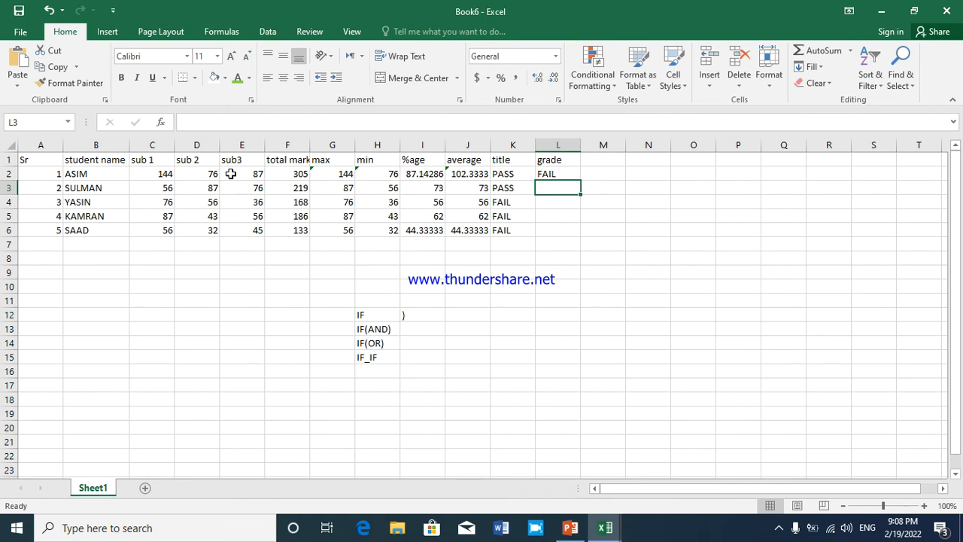
Fill the grade formula from L2 down to L6, and check the formulas in L4 and L2
left_click(553, 175)
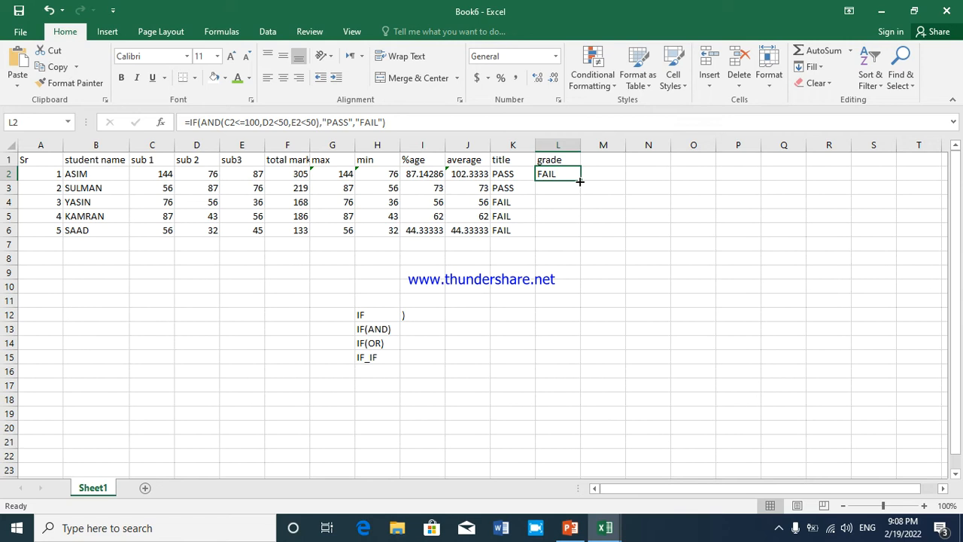
left_click_drag(579, 182, 574, 235)
left_click(564, 205)
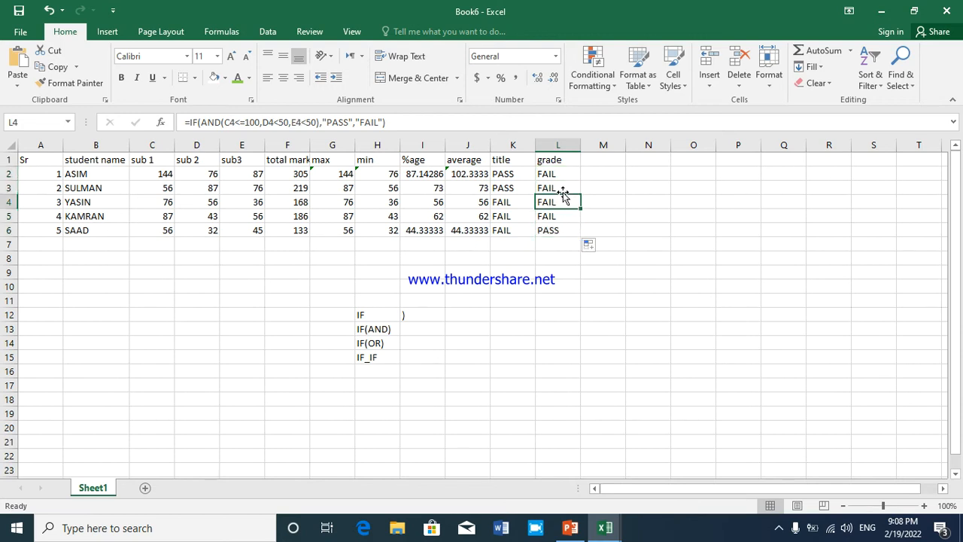
left_click(563, 174)
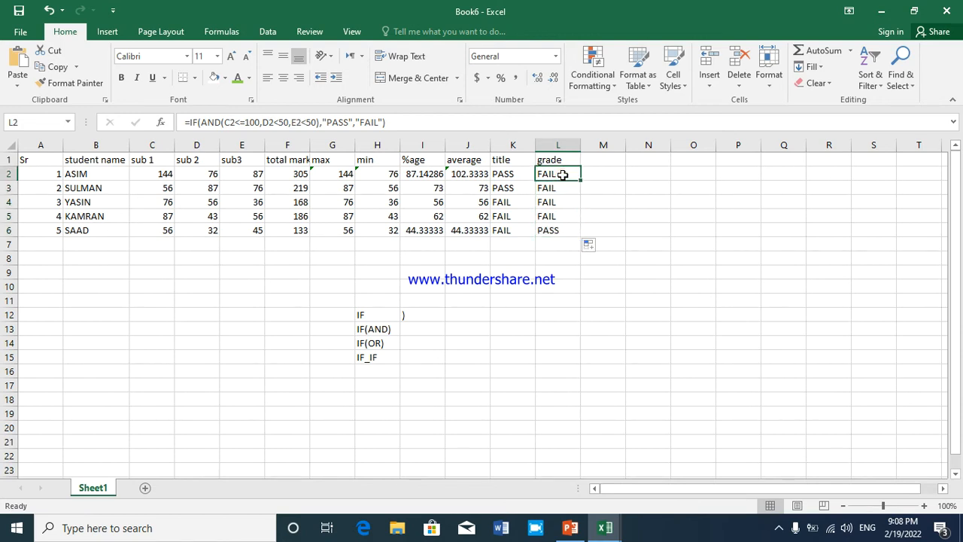
Point out the IF(OR) label in H14 and add the column header GRADE in M1
left_click(381, 343)
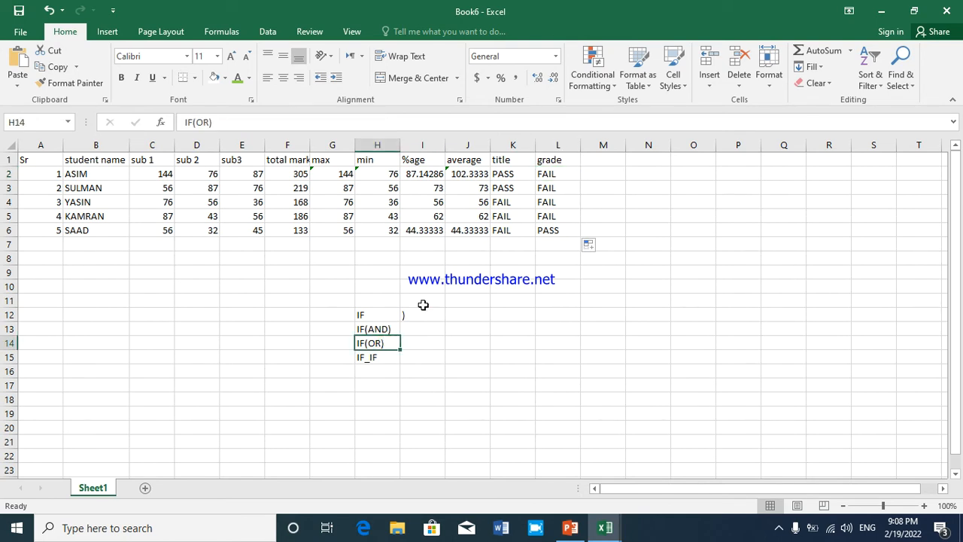
left_click(587, 161)
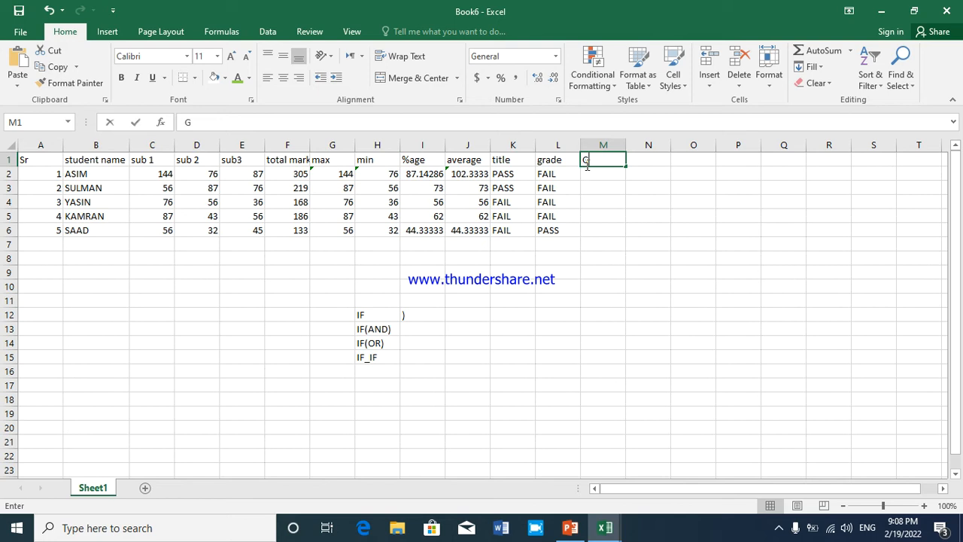
type("GRADE")
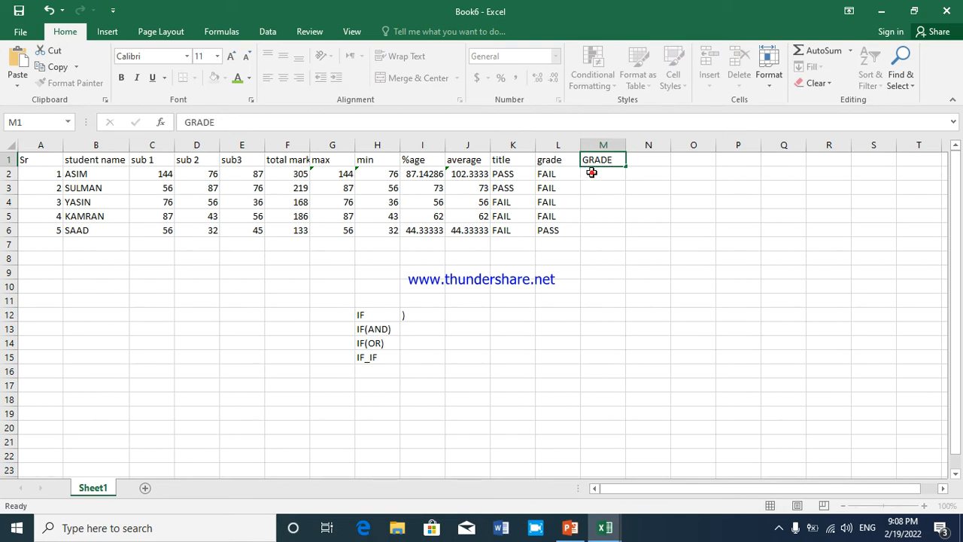
key("Return")
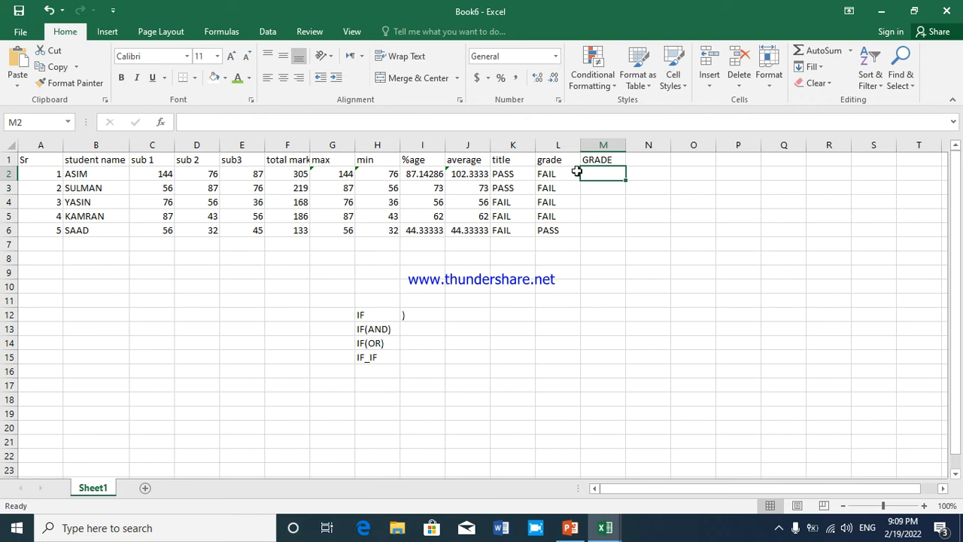
Begin an IF formula in M2 with a nested OR function as its logical test
type("=IF(")
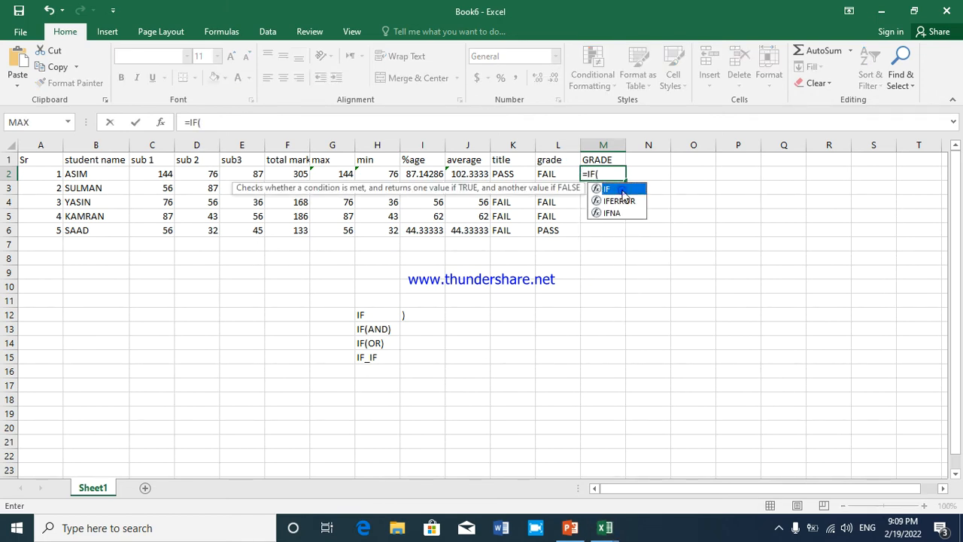
double_click(615, 189)
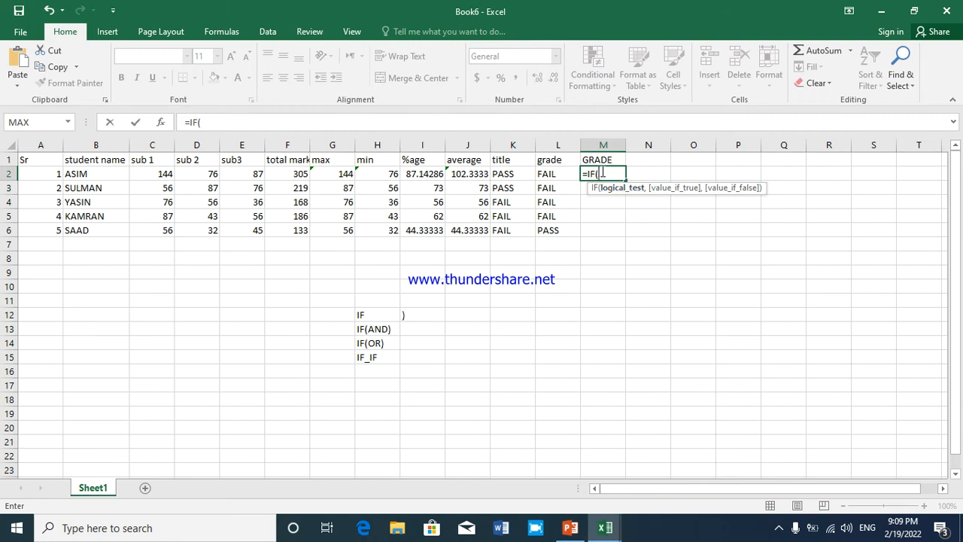
type("OR")
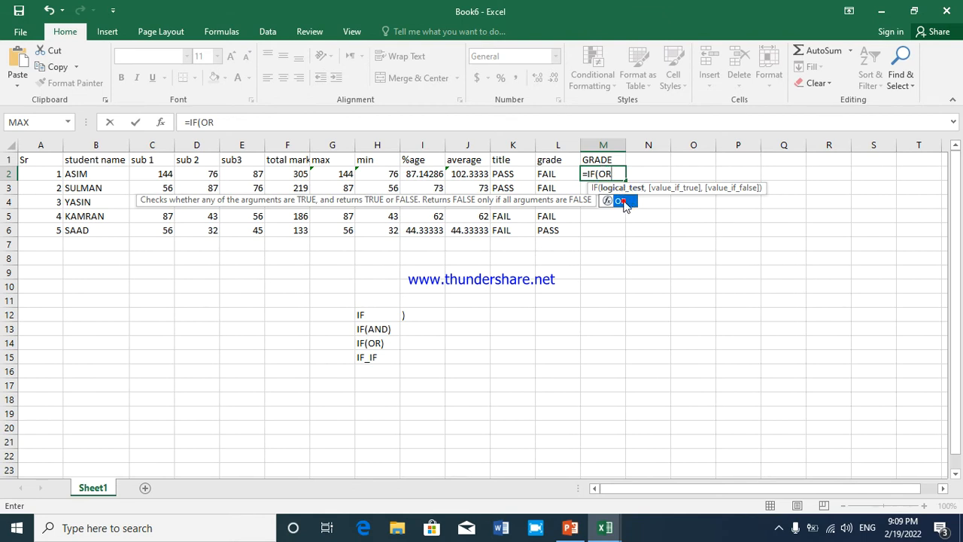
double_click(627, 201)
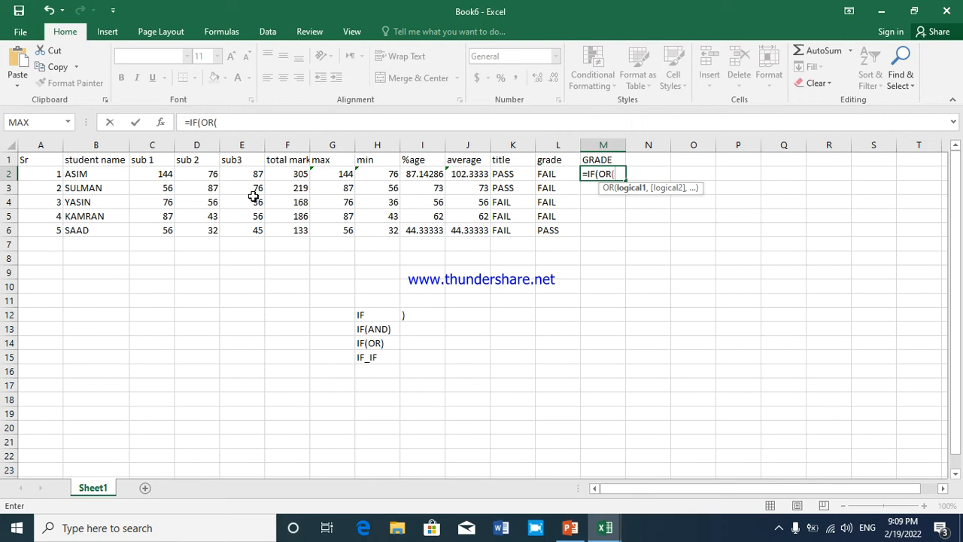
Enter C3>50 and D3>50 as the first two conditions of the OR function in M2
left_click(161, 191)
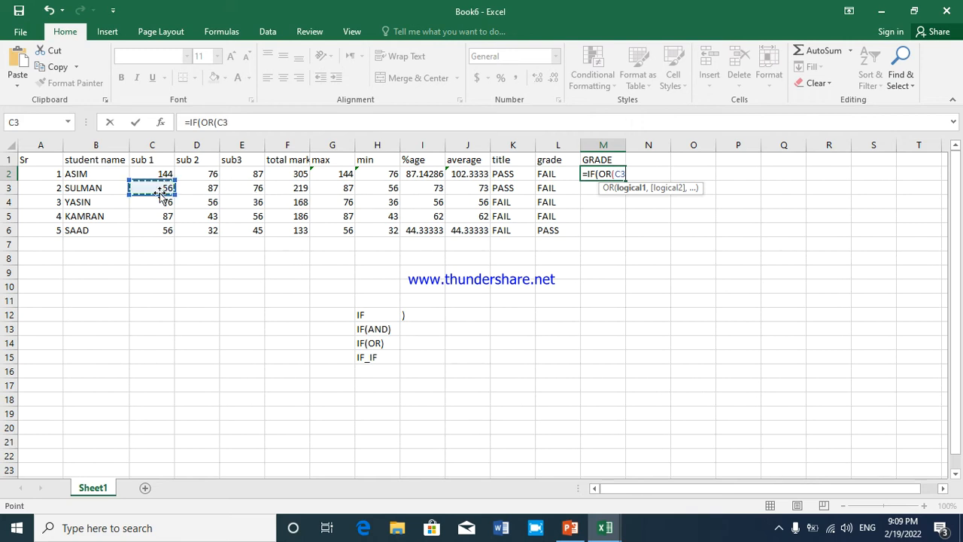
type(">50")
type(",")
left_click(190, 200)
left_click(194, 188)
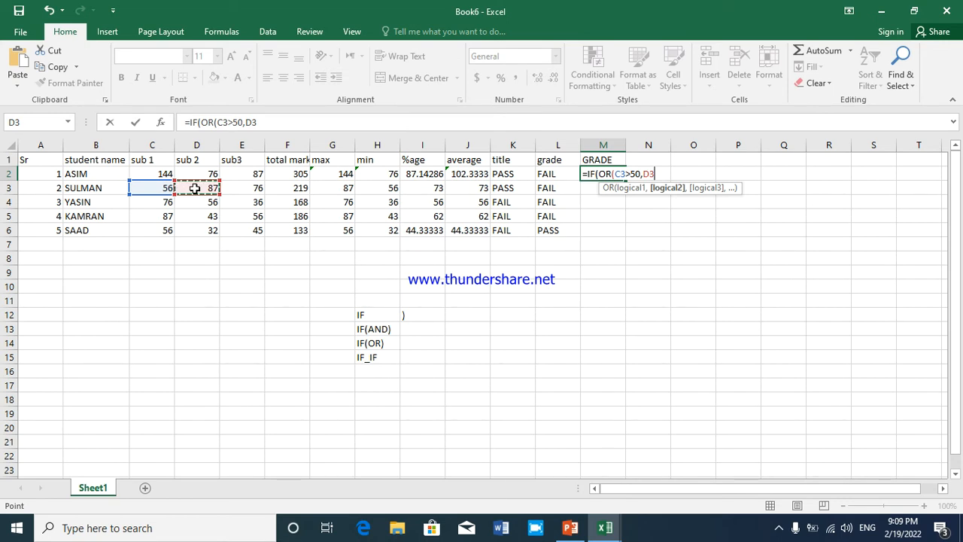
type(">50,")
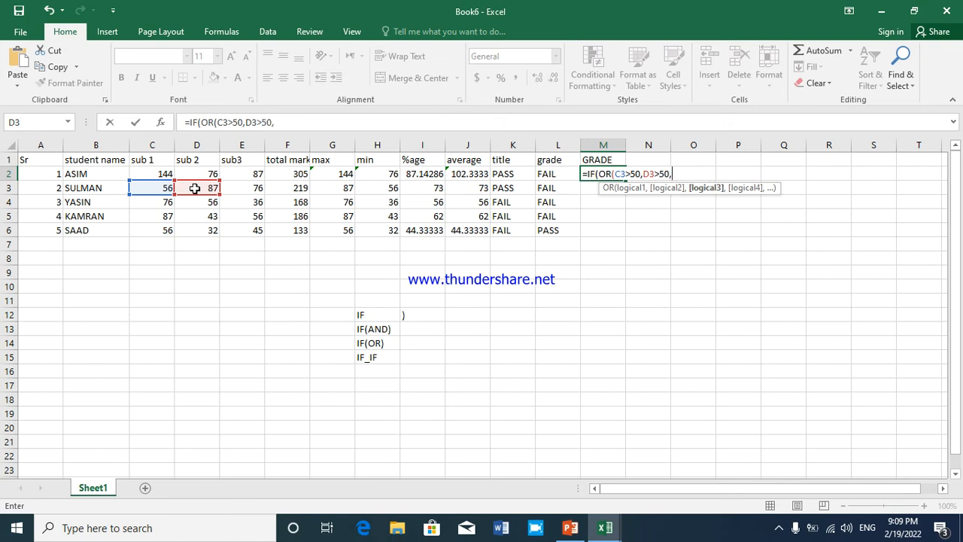
Add E3 and 50 as further arguments of the OR function in M2 and close its parenthesis
left_click(252, 193)
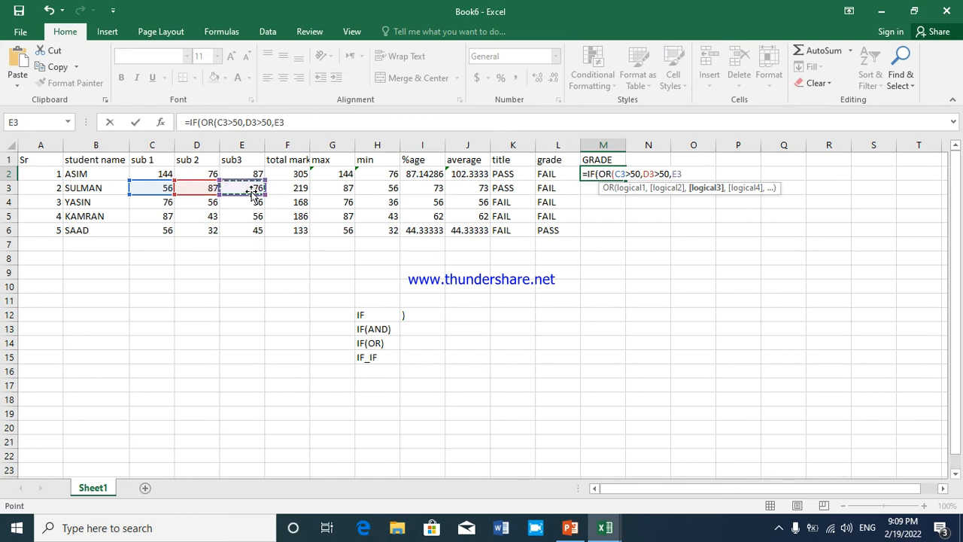
type(",50")
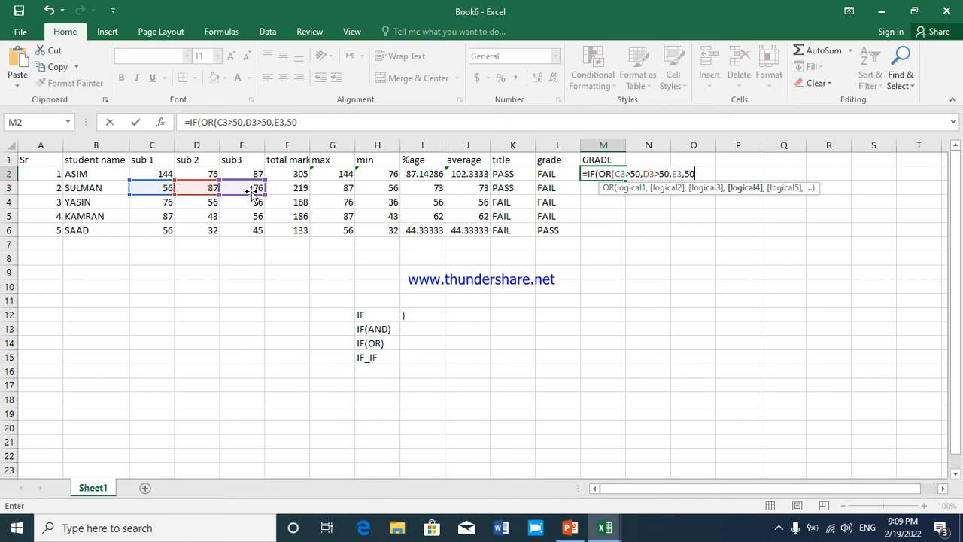
type("),")
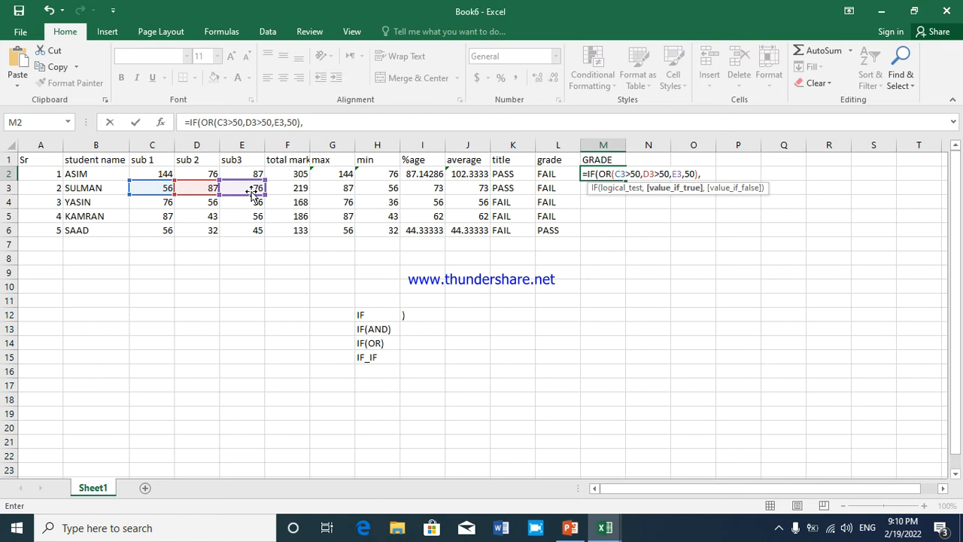
type("\"")
type("P")
type("ASS")
type("\",")
type(",")
type("\"")
type("FA")
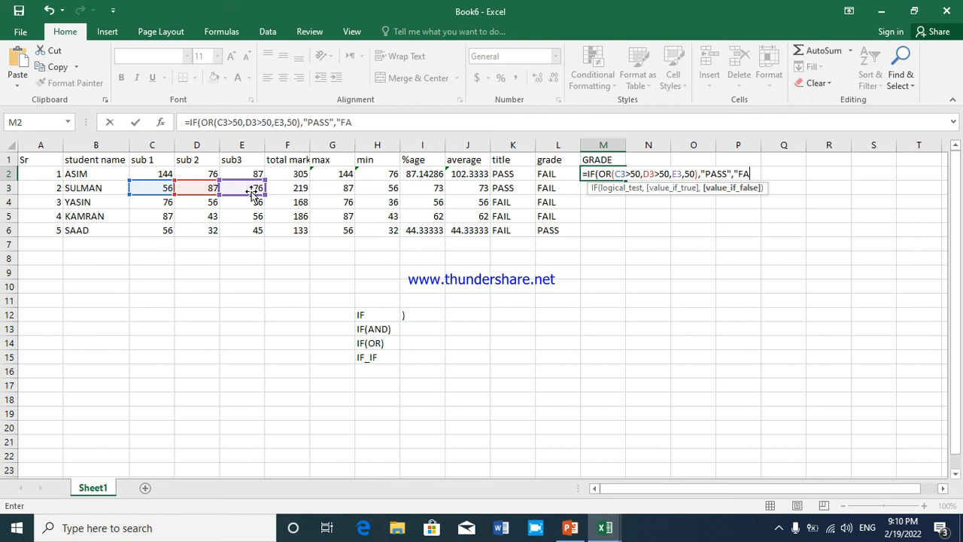
type("IL\"")
Complete the M2 formula with "PASS" and "FAIL" as the true and false values, and enter it with the suggested correction
key("Return")
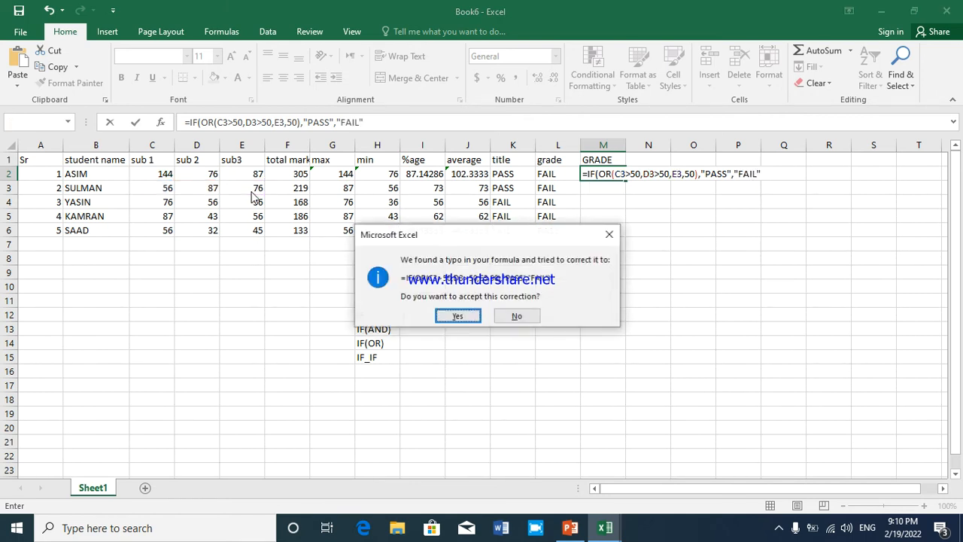
key("Return")
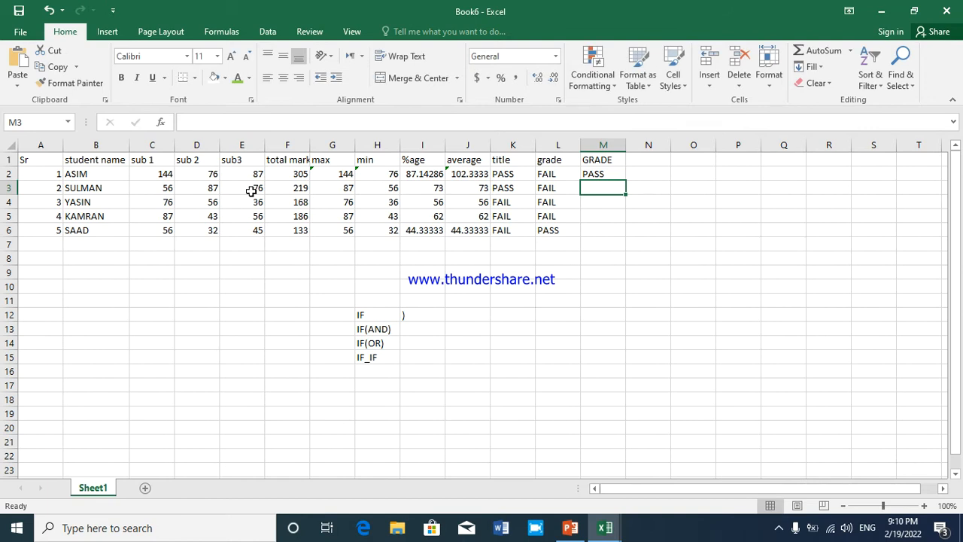
Fill the IF(OR) formula from M2 down through M6
left_click(600, 160)
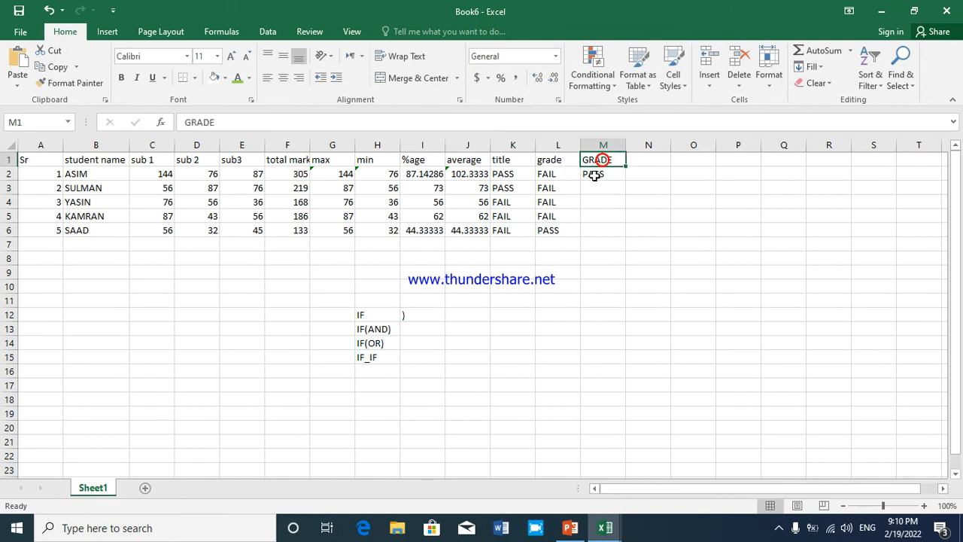
left_click(593, 174)
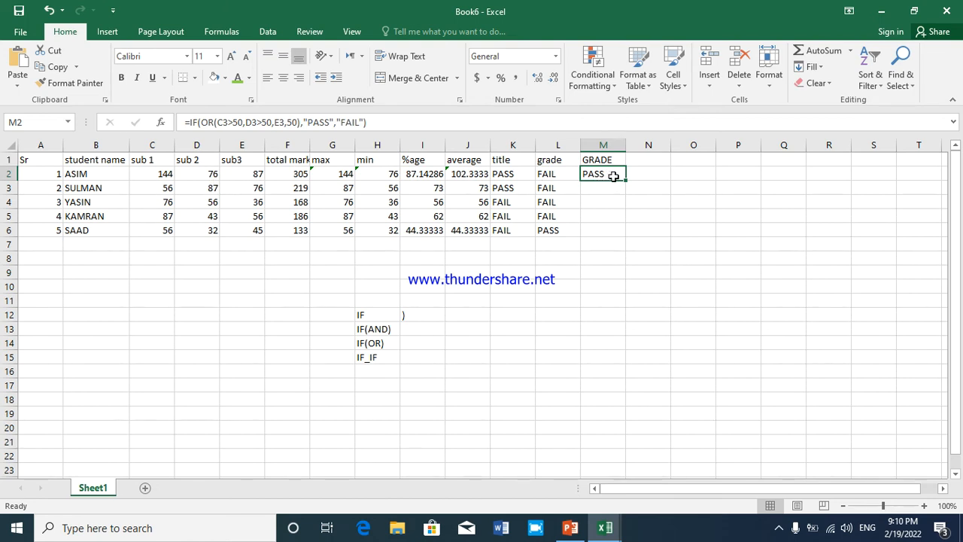
left_click_drag(628, 184, 623, 234)
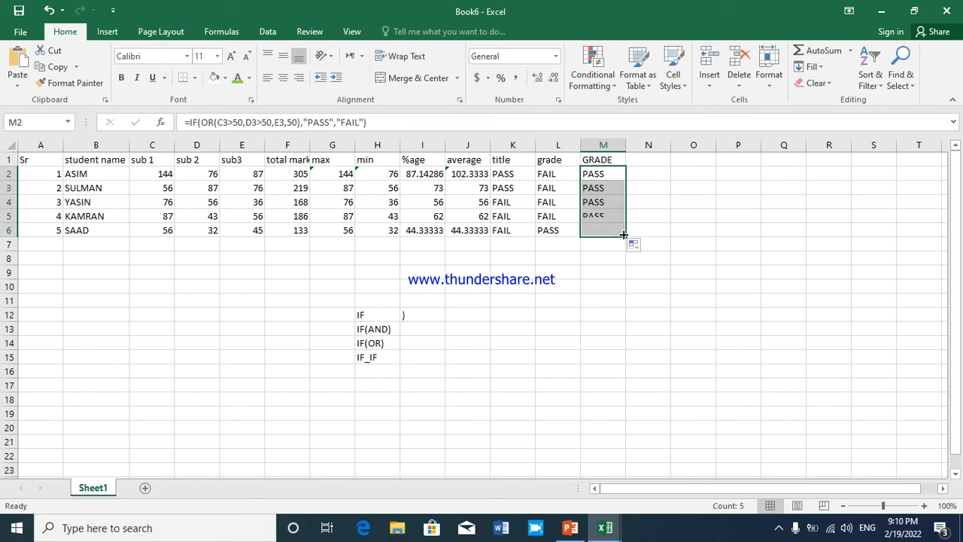
left_click(589, 215)
left_click(596, 183)
left_click(598, 174)
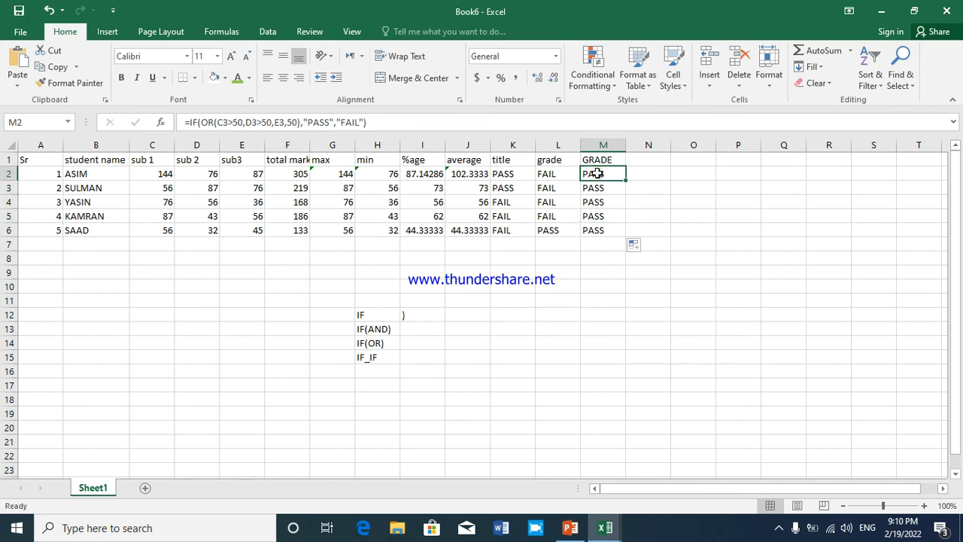
left_click(371, 345)
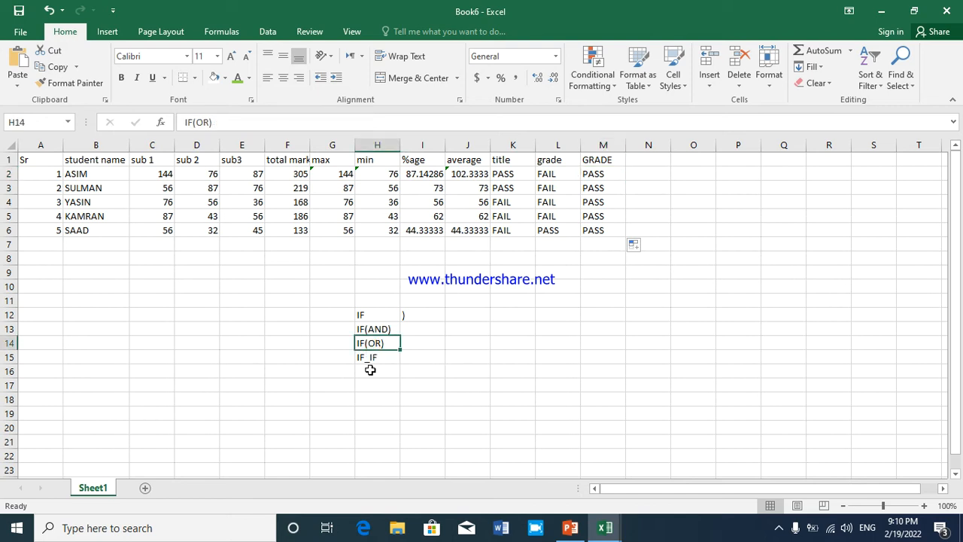
left_click(372, 357)
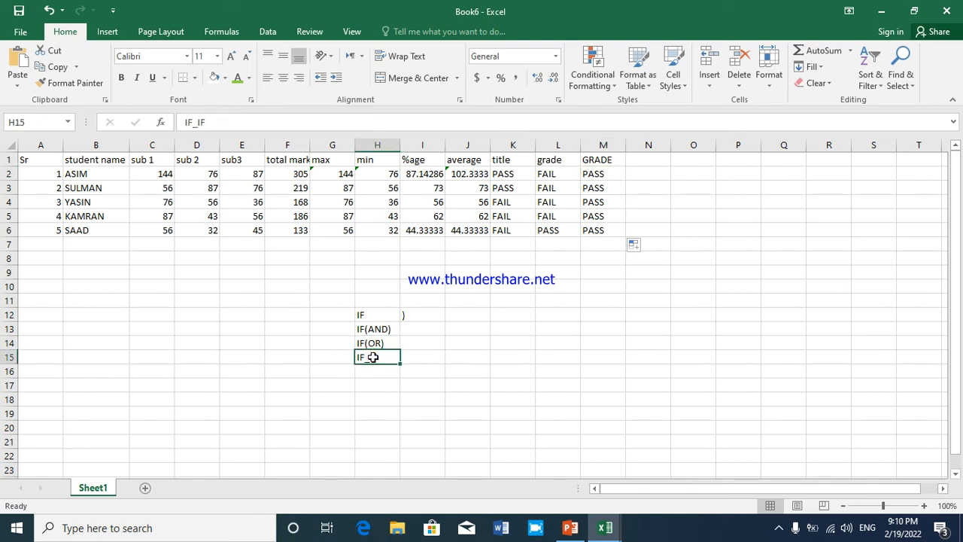
left_click(636, 162)
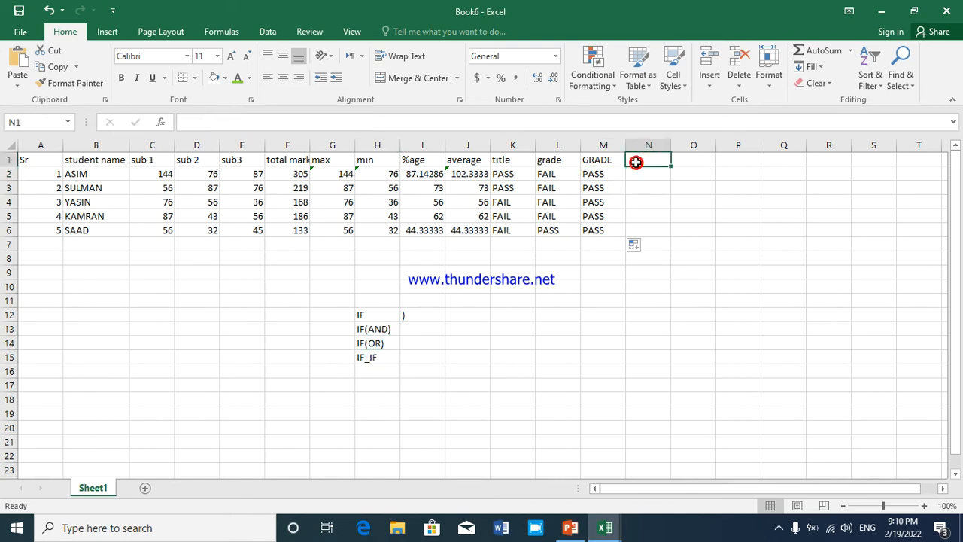
Rename the column headings in L1 and M1 to TITLE
left_click(501, 158)
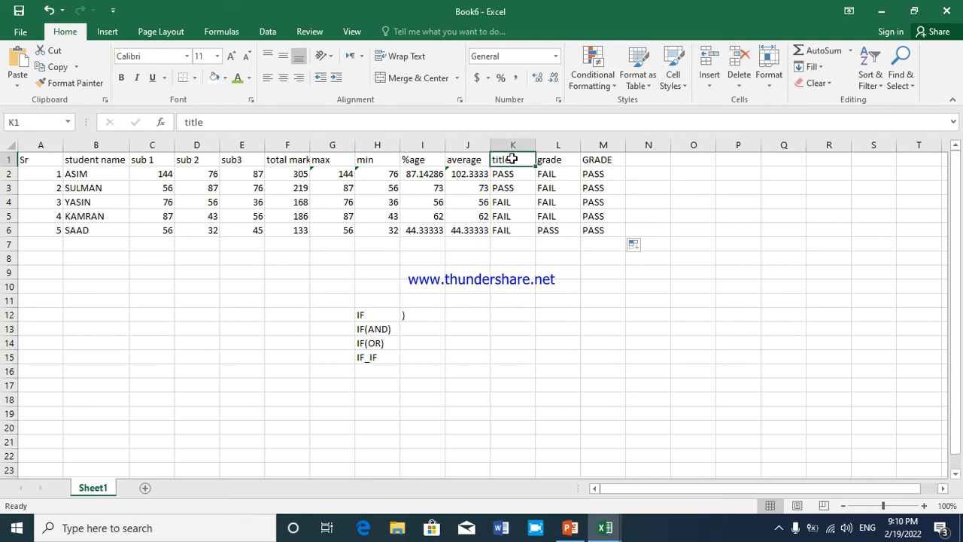
left_click(544, 160)
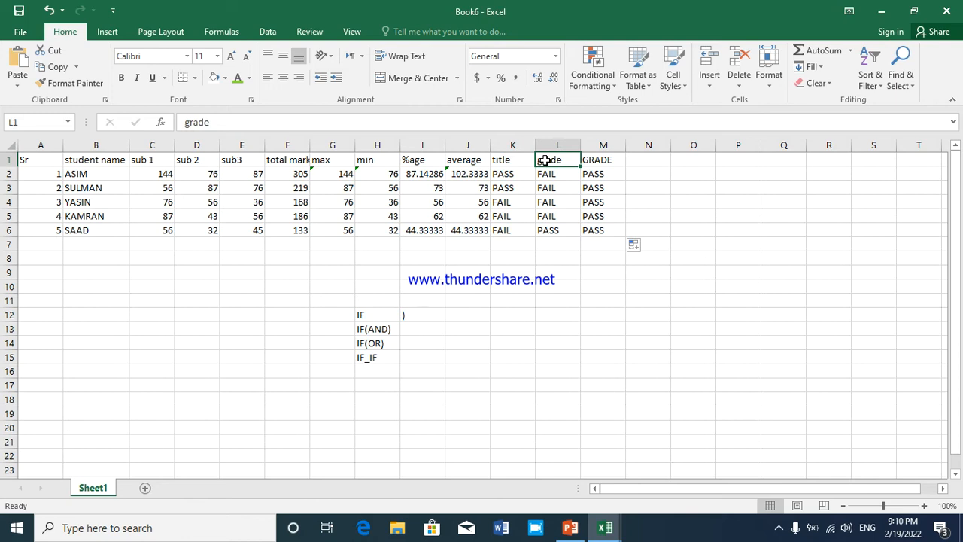
type("TITK")
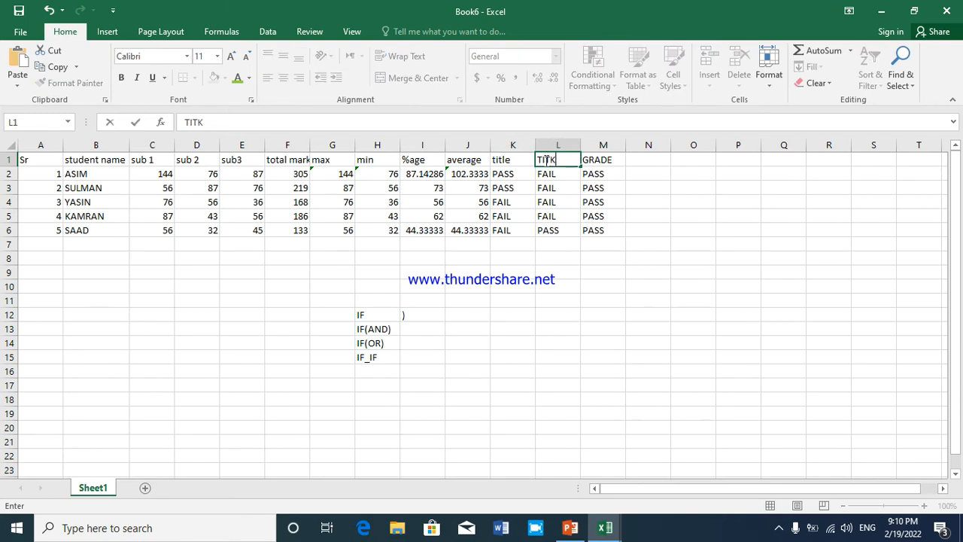
key("BackSpace")
type("LE")
key("Tab")
type("TITLE")
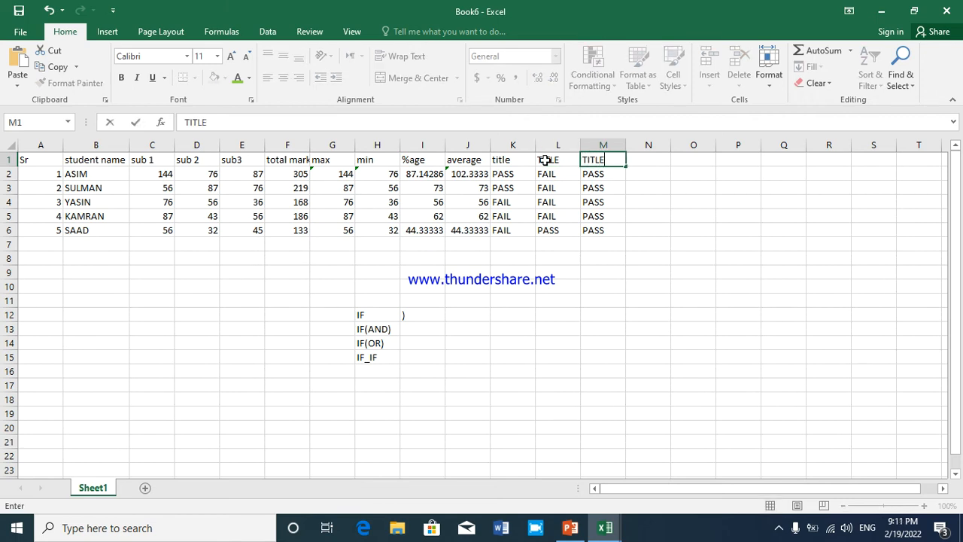
key("Tab")
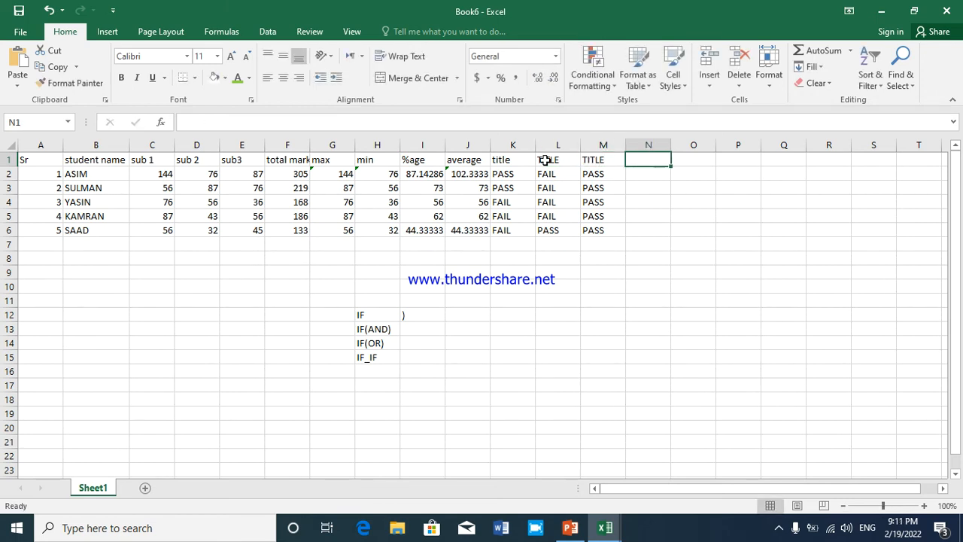
Add the column heading GRADE in N1
type("GRADE")
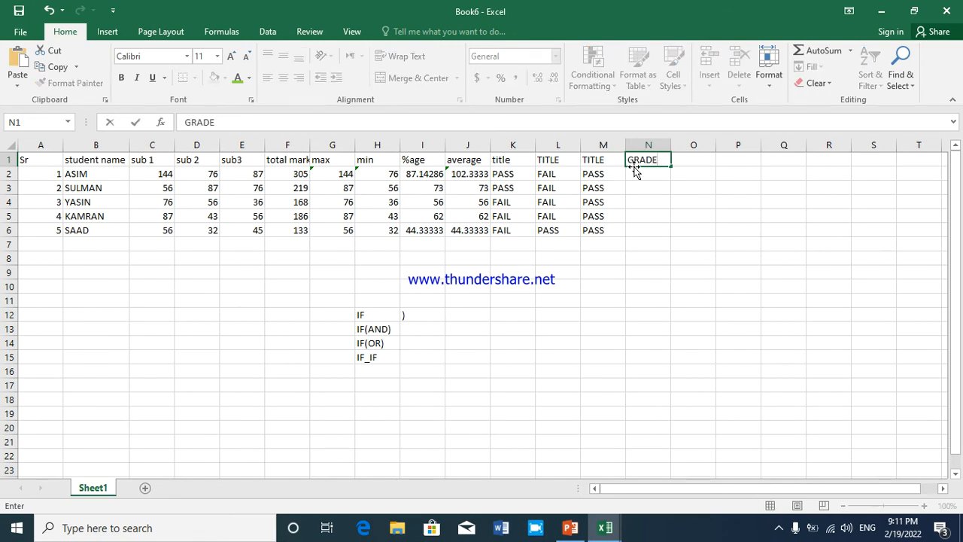
left_click(653, 171)
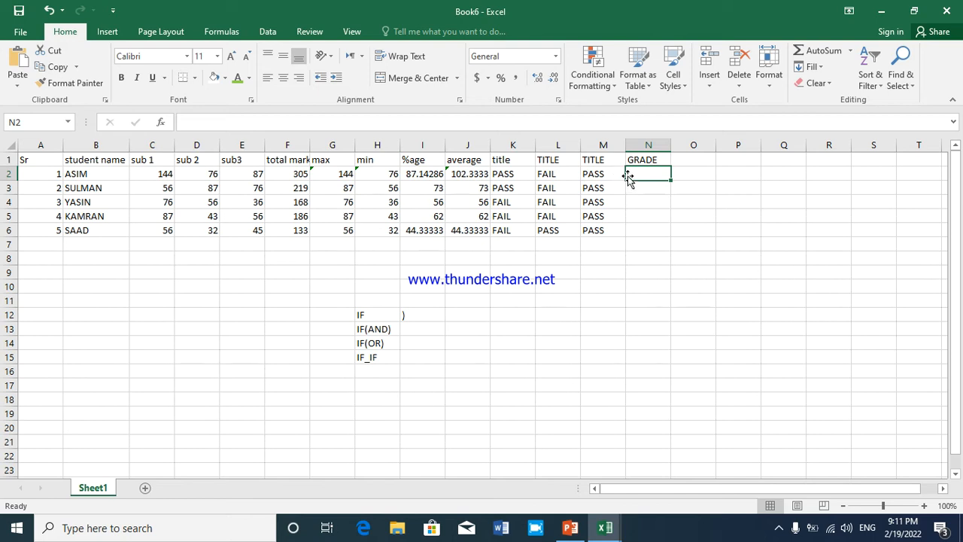
left_click(375, 358)
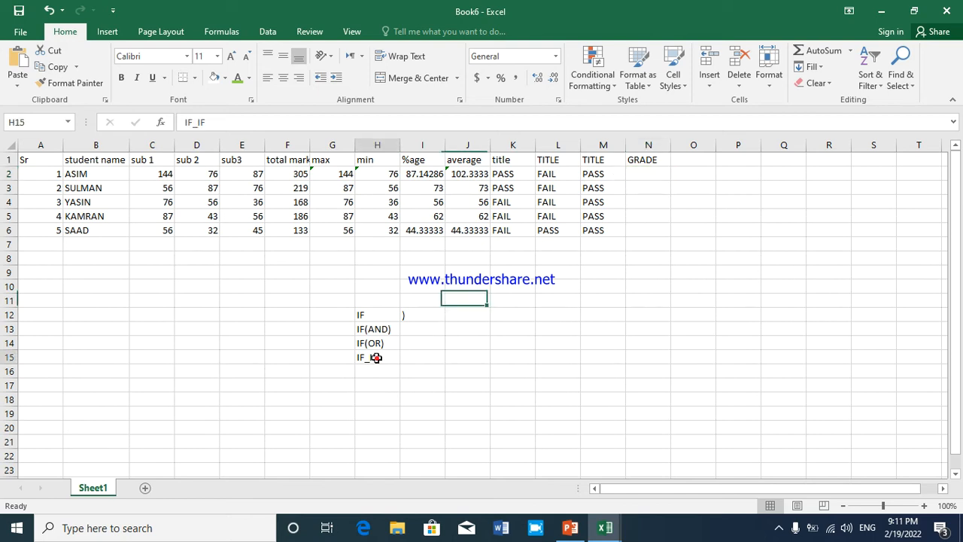
left_click(635, 174)
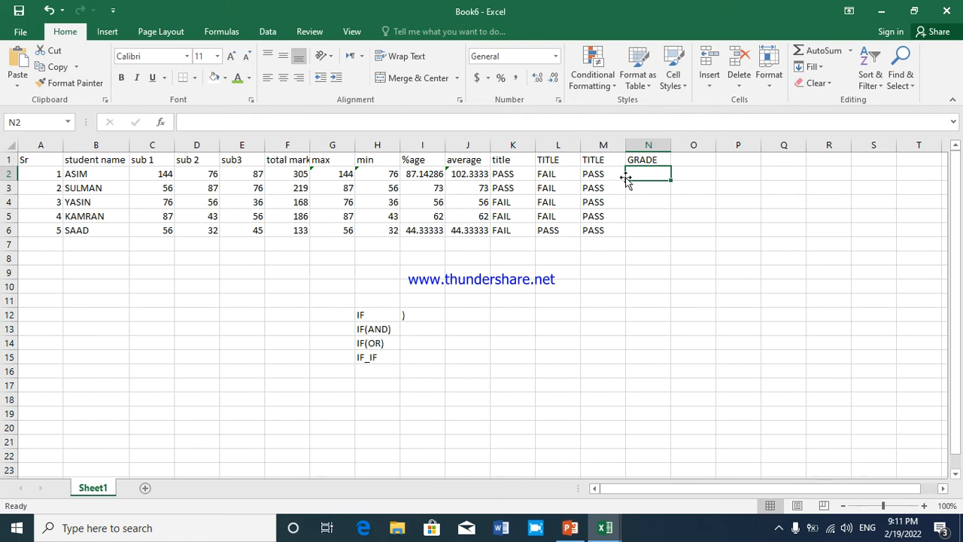
type("=IF")
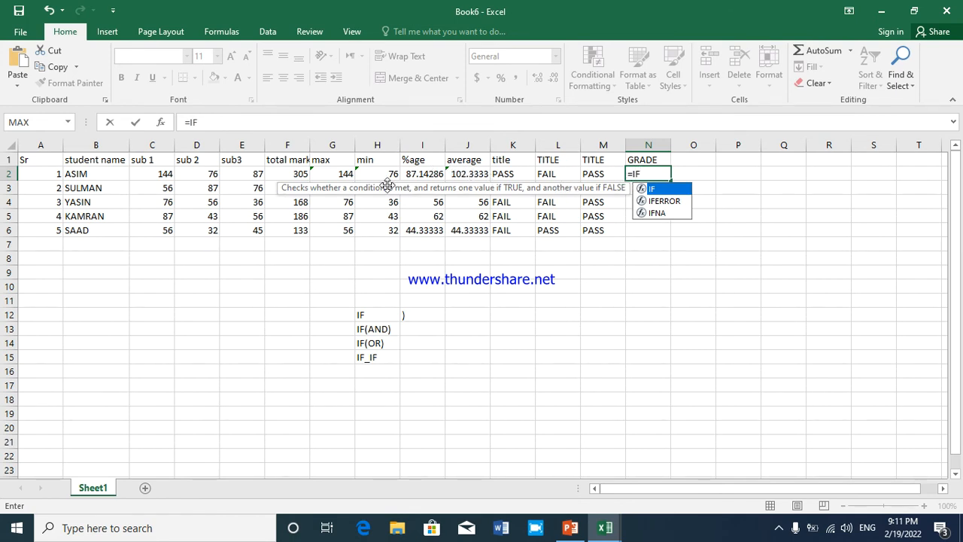
left_click(430, 174)
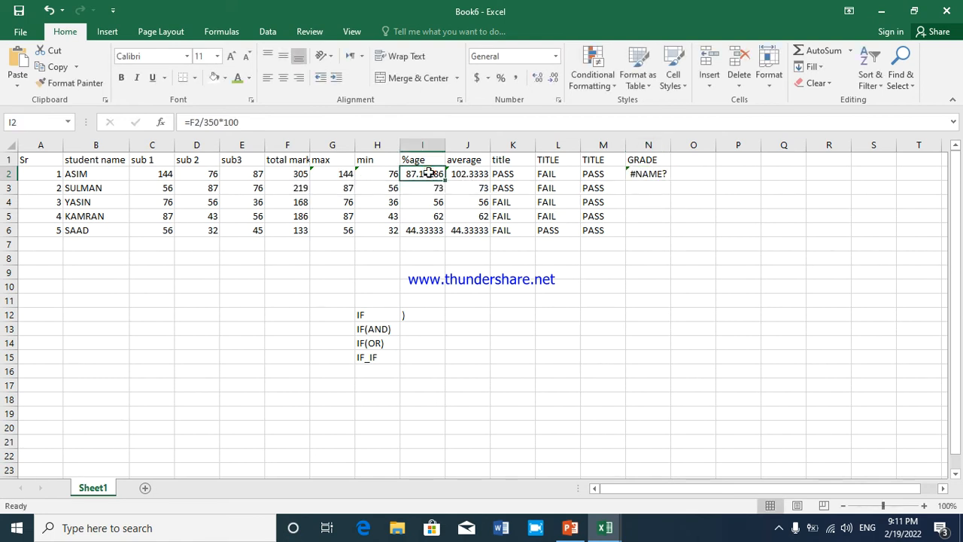
Begin an IF formula in N2 with I2>80 as its logical test, referring to the student's percentage
left_click(632, 173)
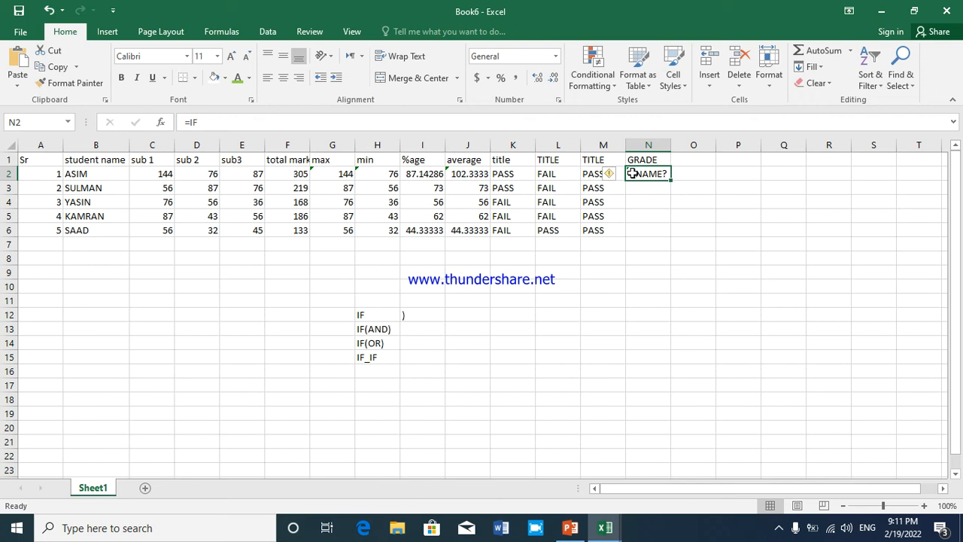
type("=IF")
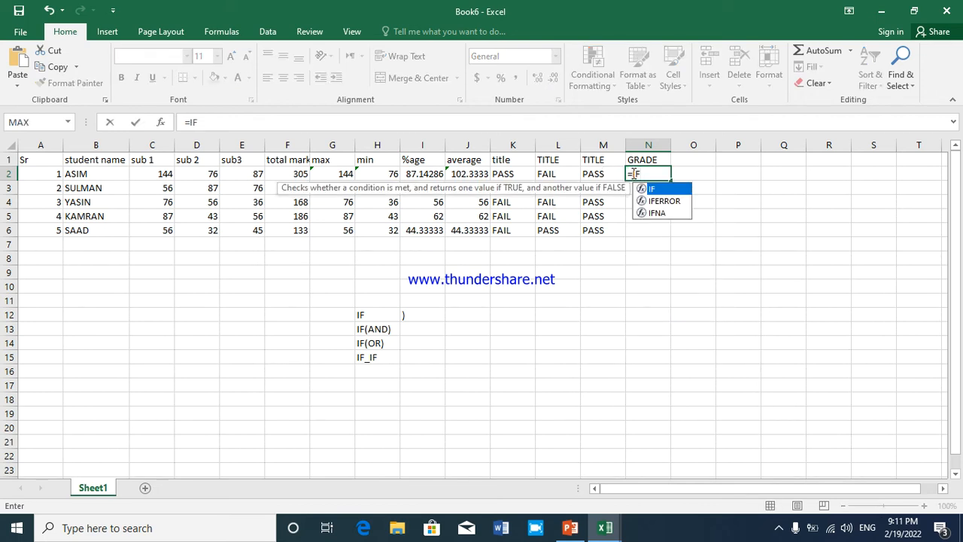
type(",")
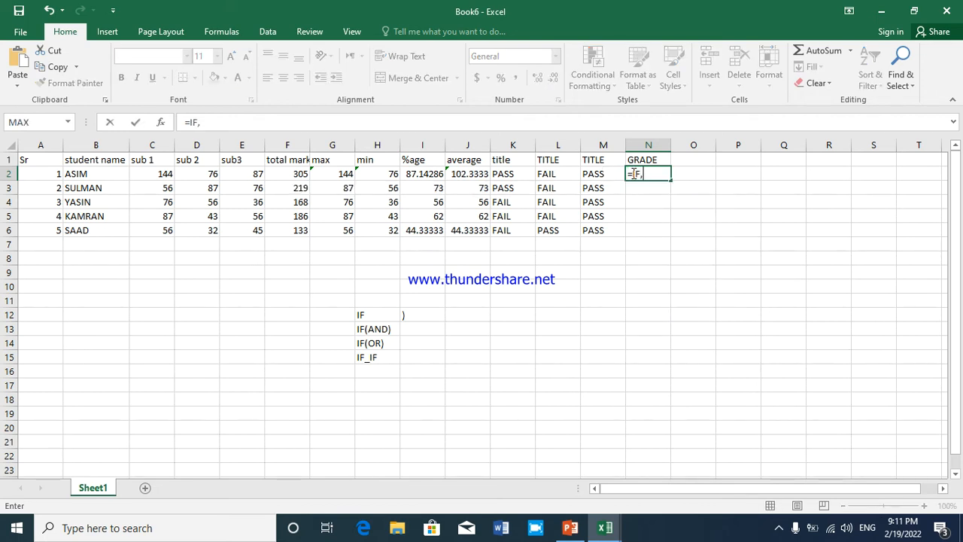
key("BackSpace")
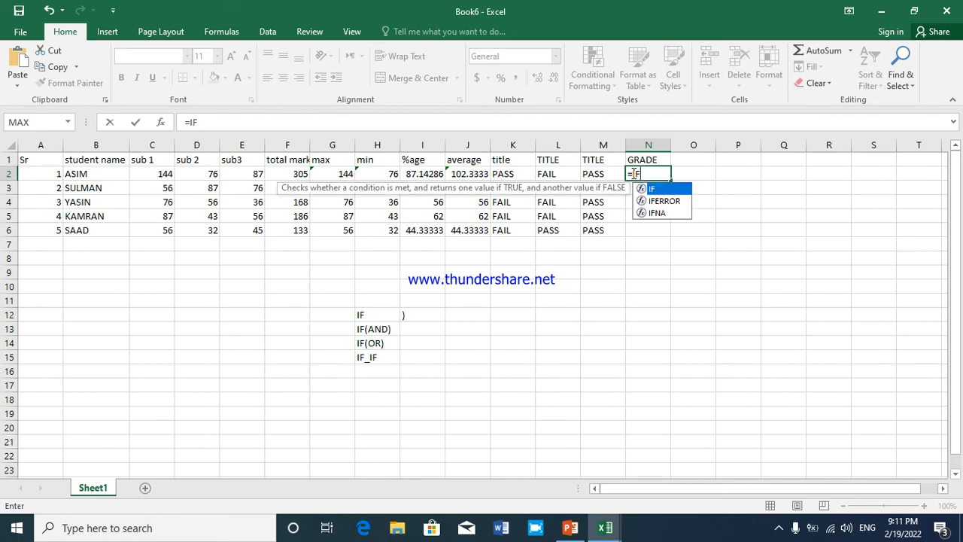
type("(")
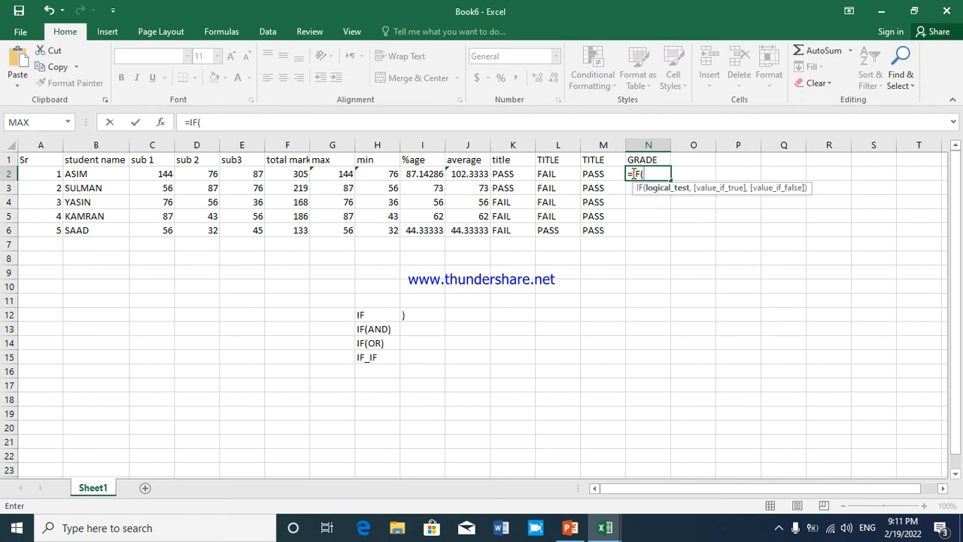
left_click(424, 175)
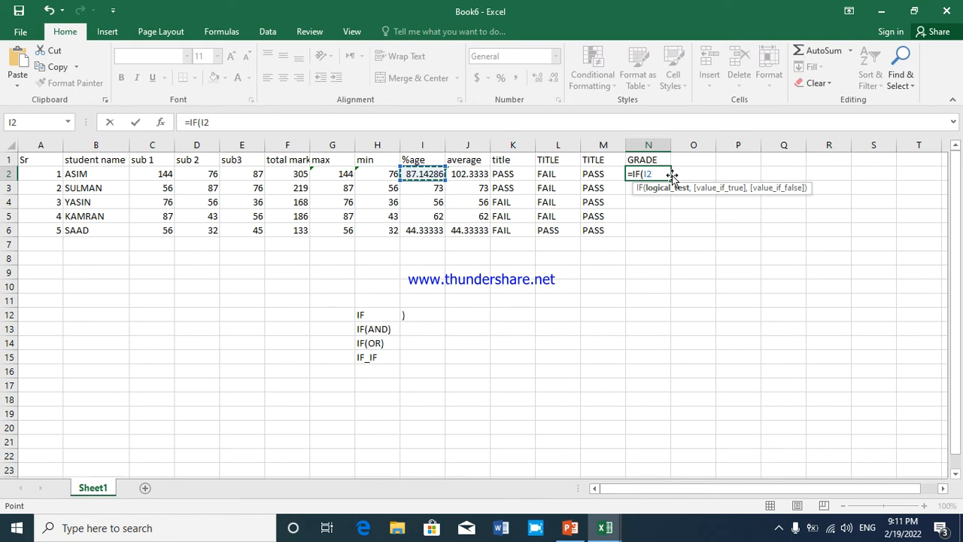
type(",")
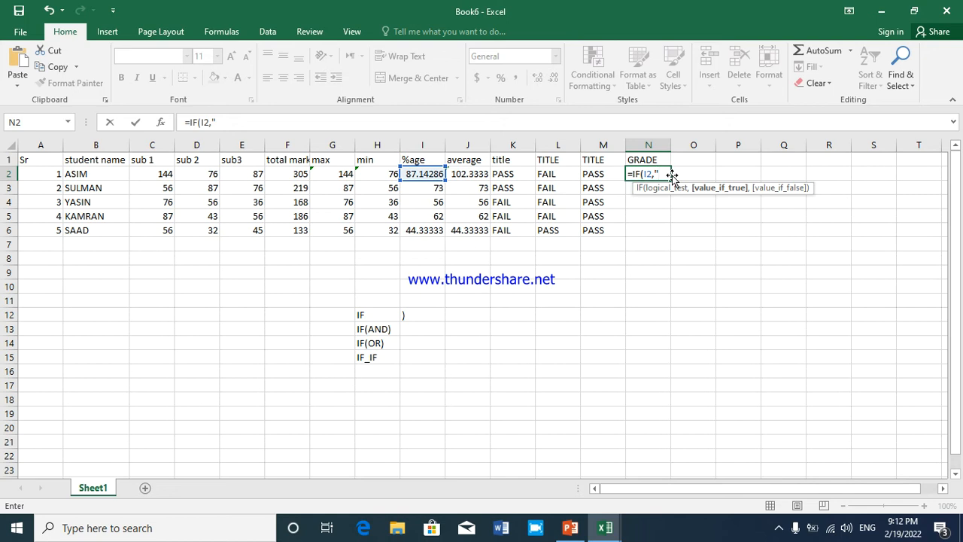
key("BackSpace")
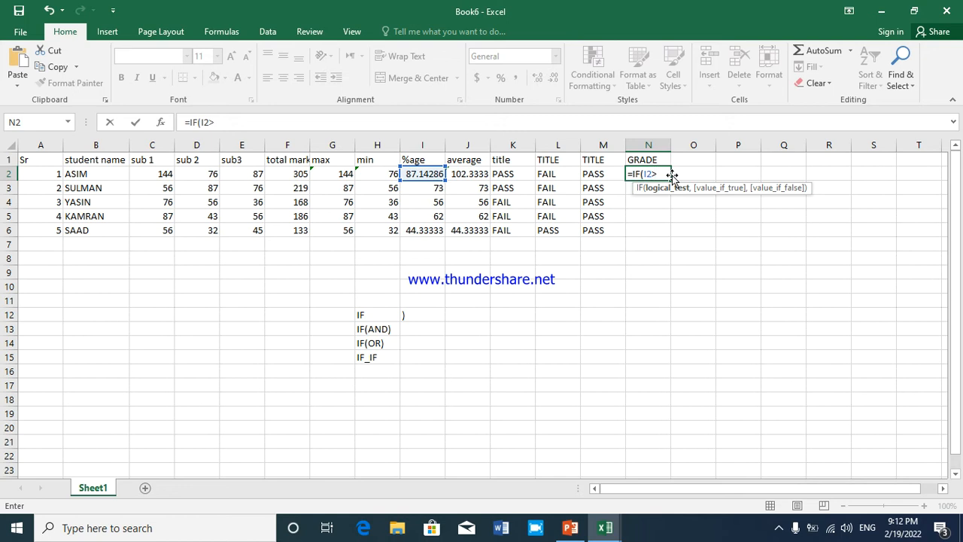
type(">80,")
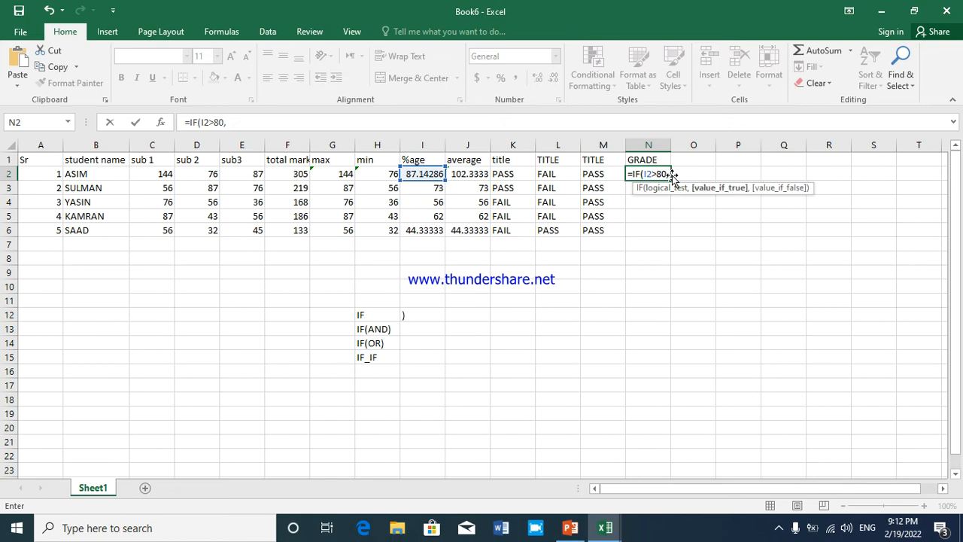
type("\"A")
Enter "A+" as the value if true in the N2 formula
key("BackSpace")
type("a")
key("BackSpace")
type("A=")
key("BackSpace")
type(",IF")
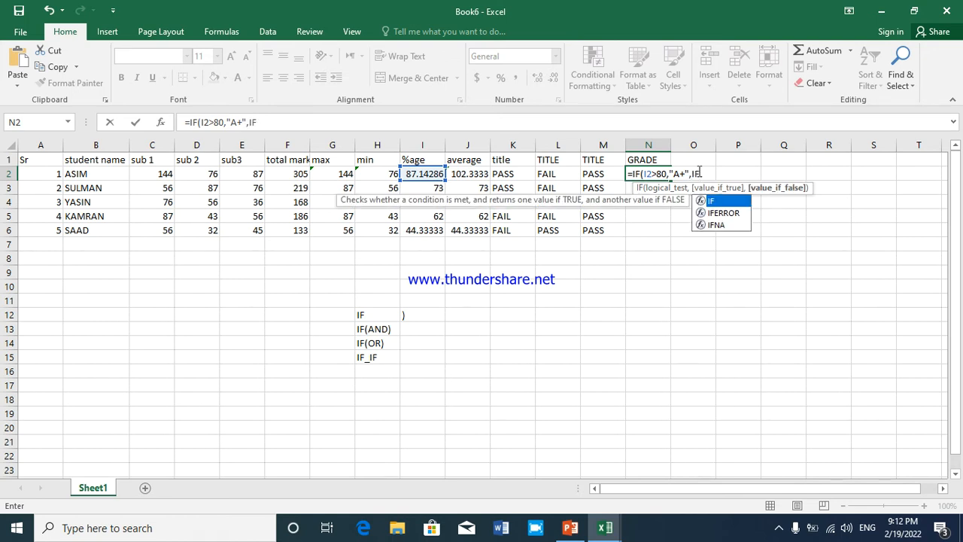
Nest a second IF function as the false value in N2 and start its condition with I2>7
left_click(711, 203)
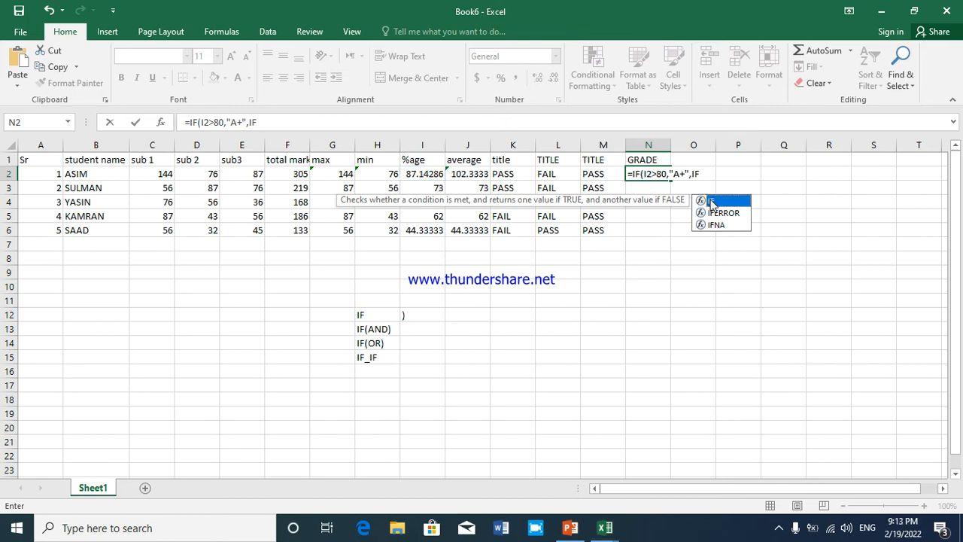
double_click(711, 202)
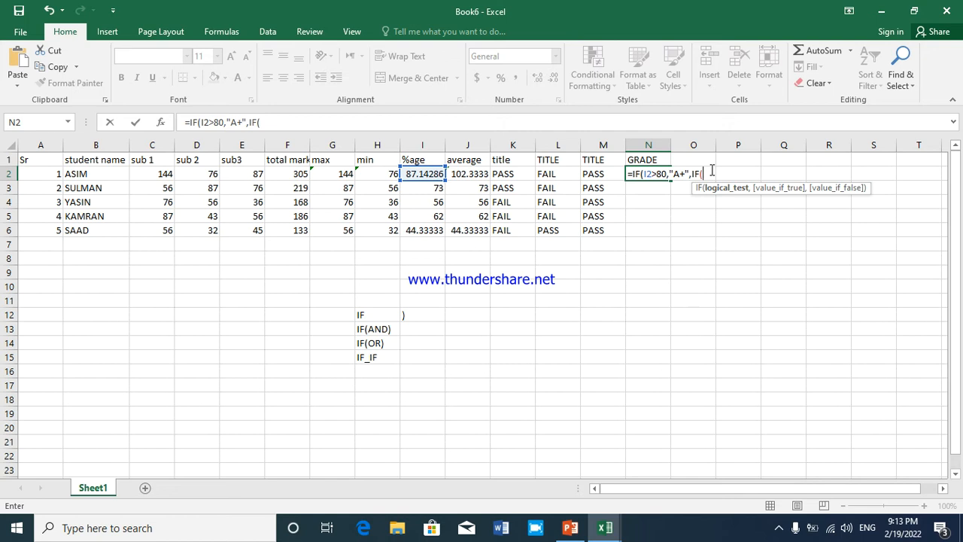
type("I")
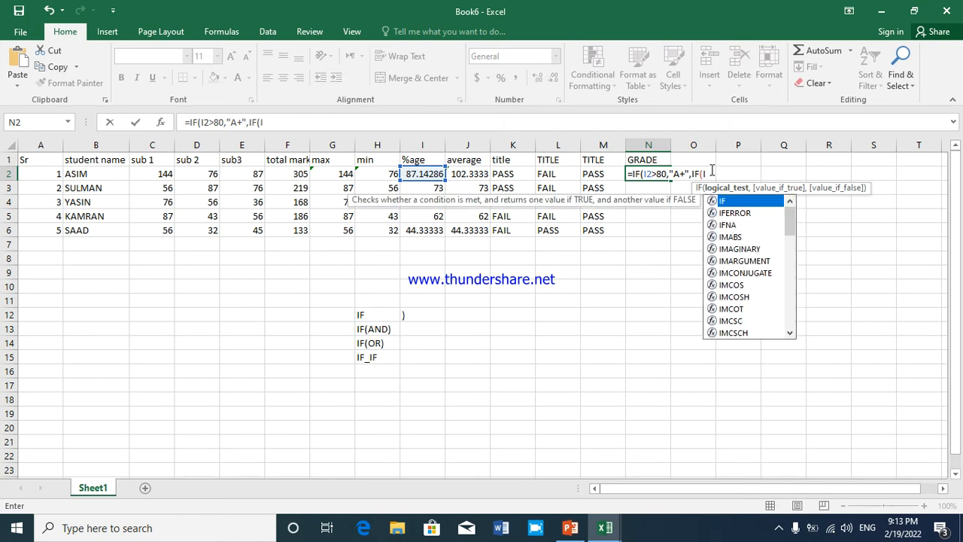
type("2")
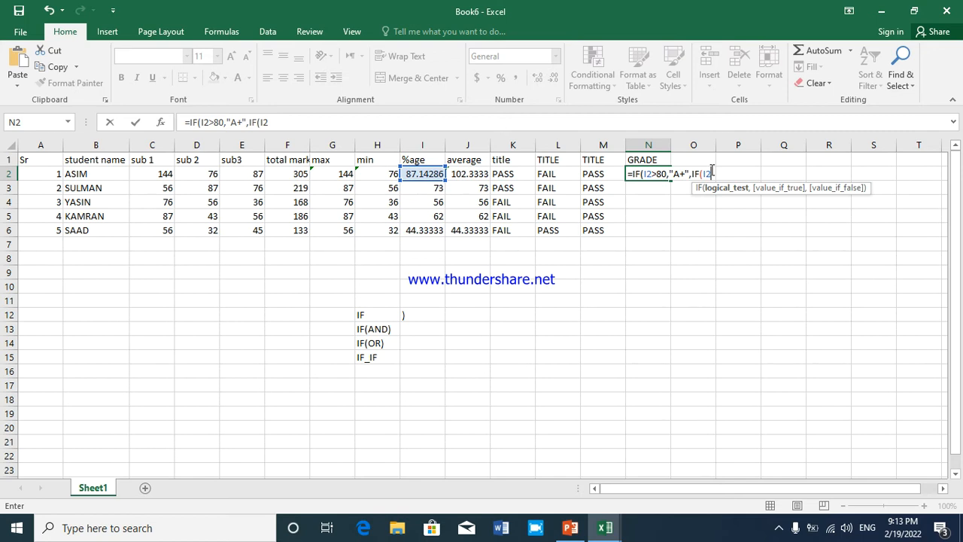
type(">7")
Change the two logical tests in the N2 grade formula to I2>=80 and I2>=70
left_click(659, 174)
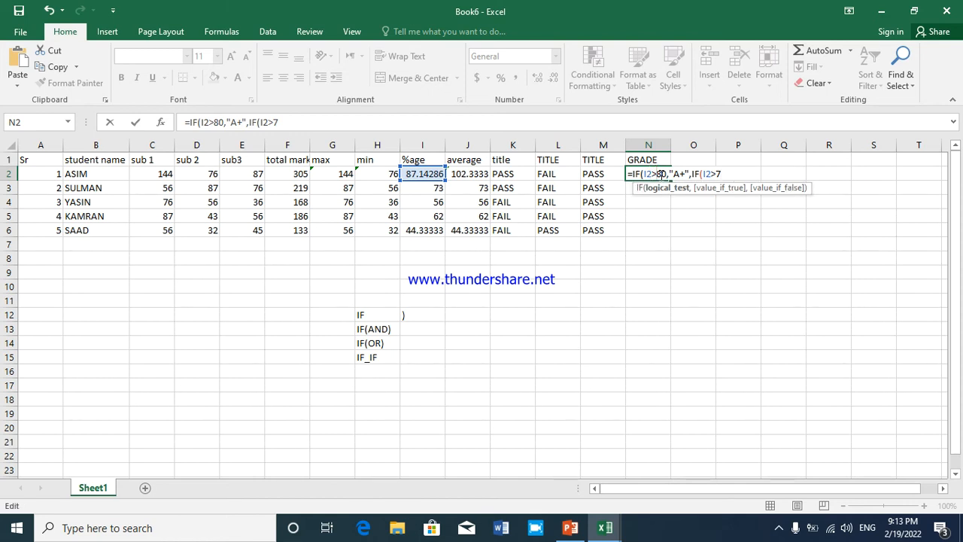
type("=")
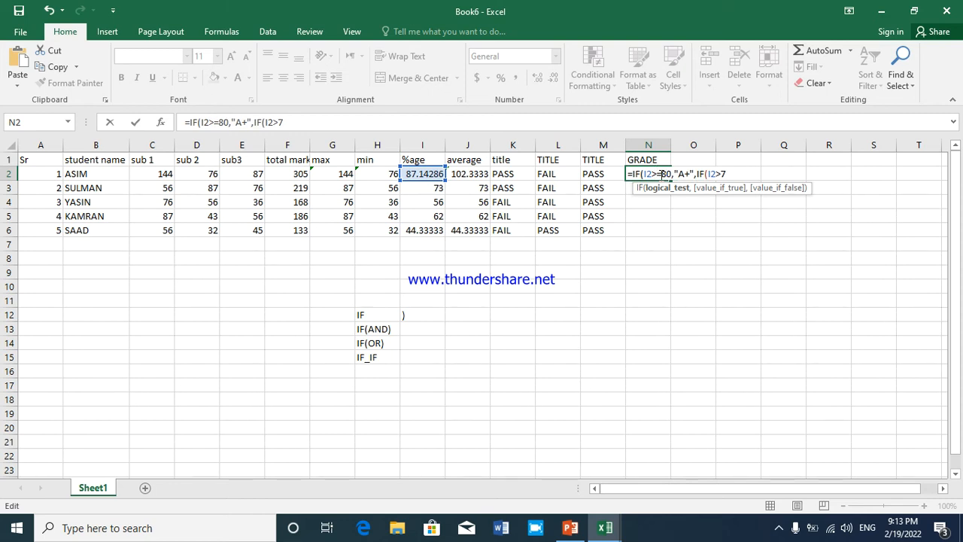
left_click(714, 174)
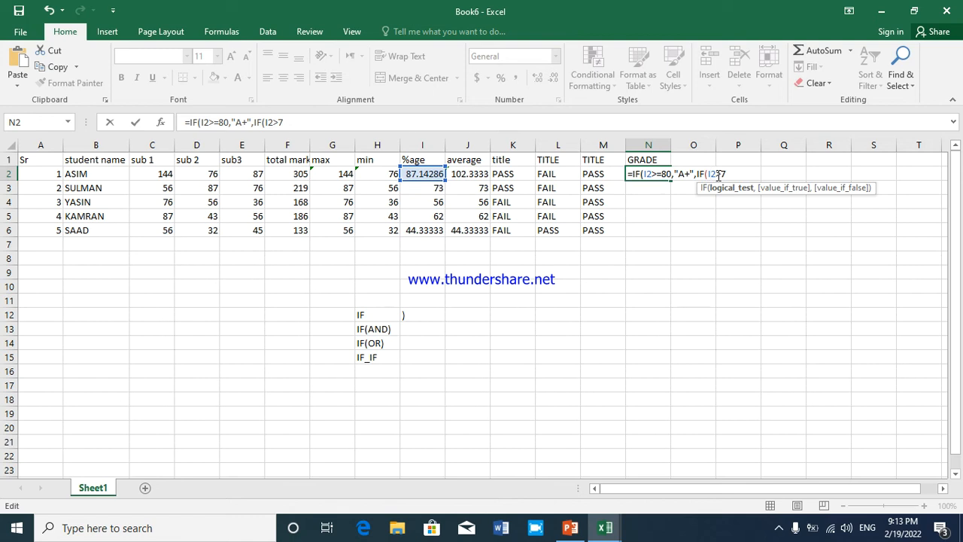
type("=80,")
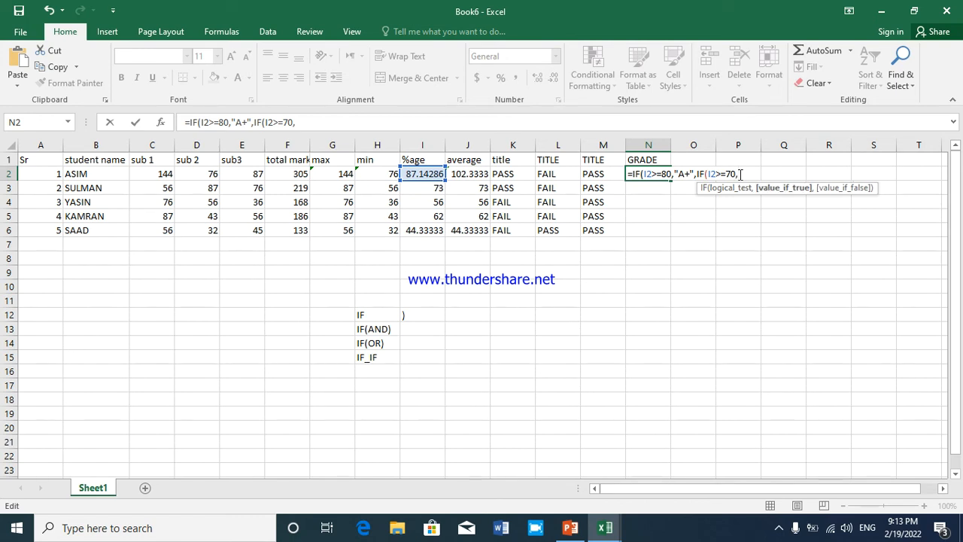
type("\"A")
Enter "A" as the value if true of the second IF in the N2 formula
key("BackSpace")
type("A")
type("\"A")
type(",")
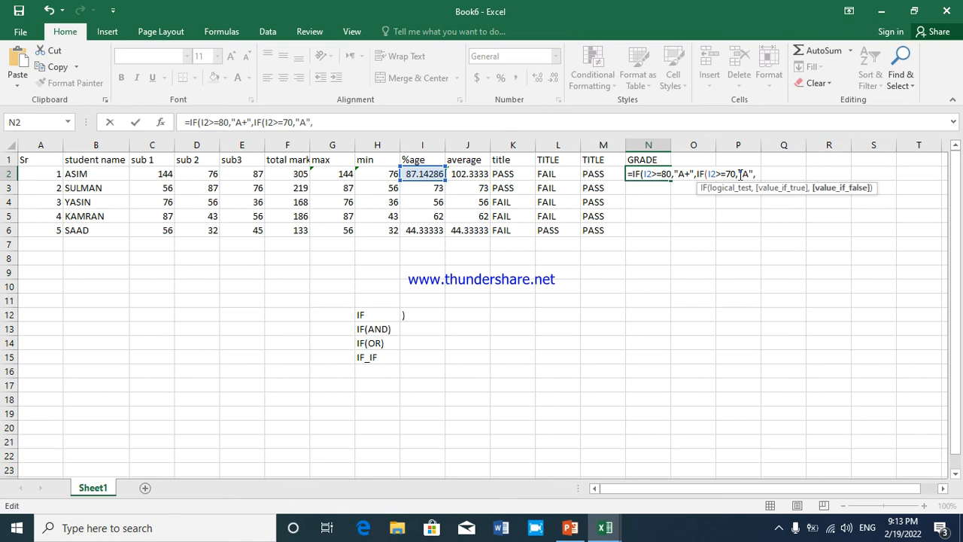
type("IF")
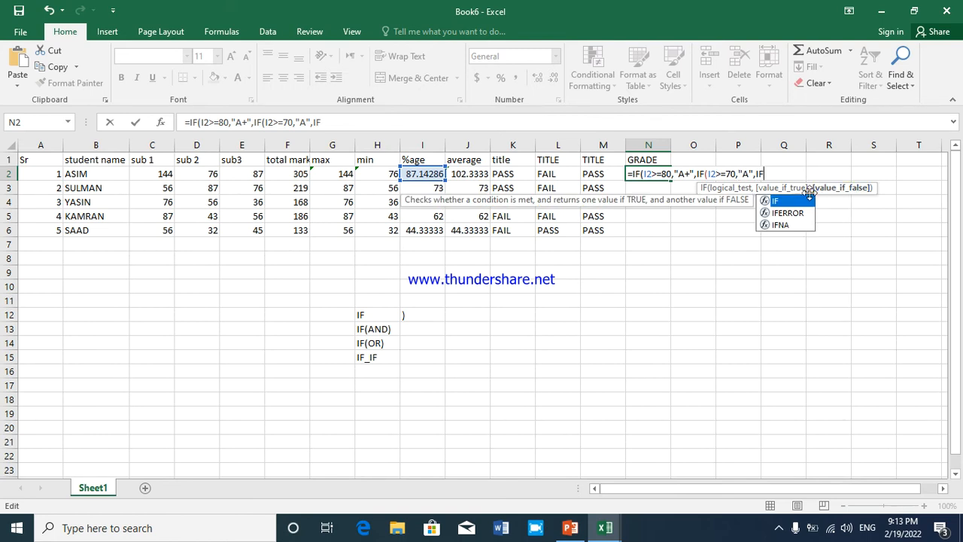
Nest a third IF function as the second IF's false value in N2, with I2>=65 as its logical test
left_click(792, 202)
double_click(792, 202)
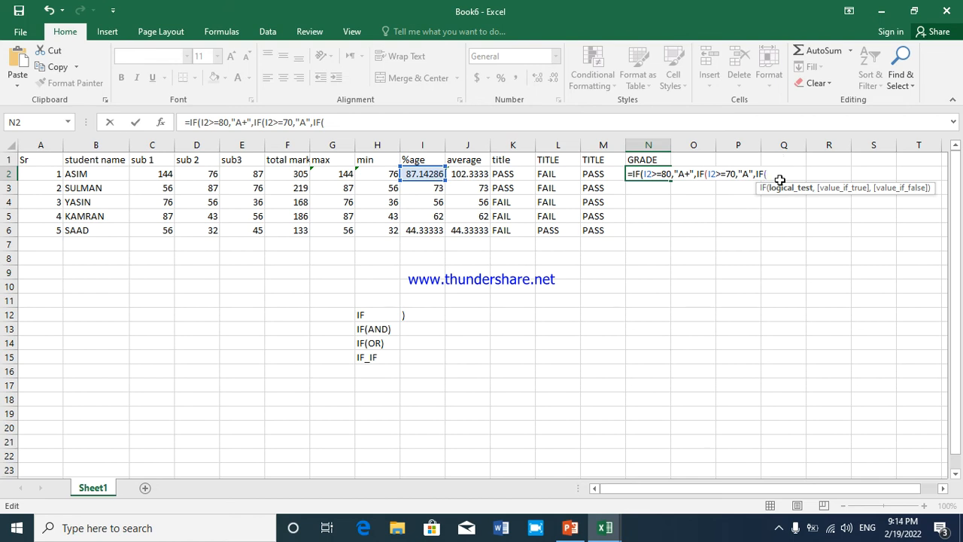
type("I")
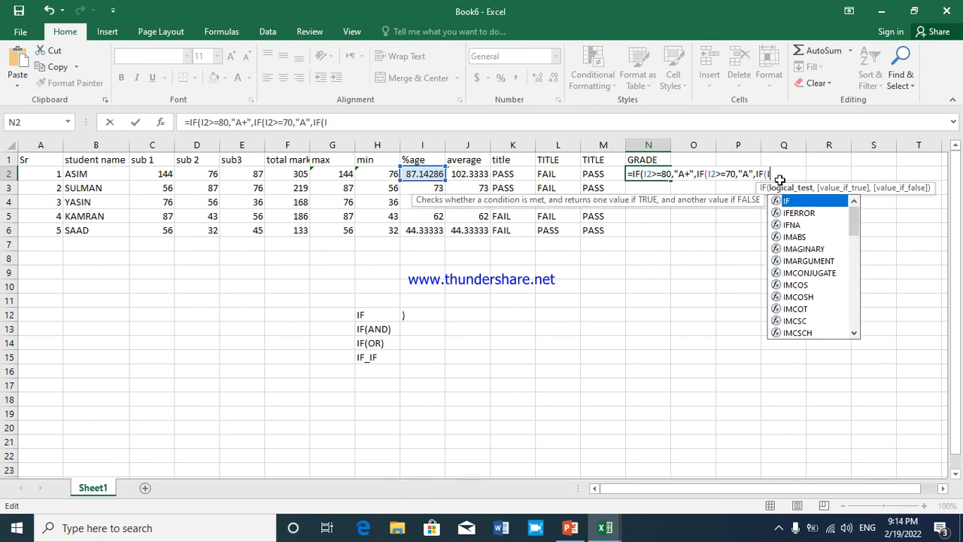
type("2>")
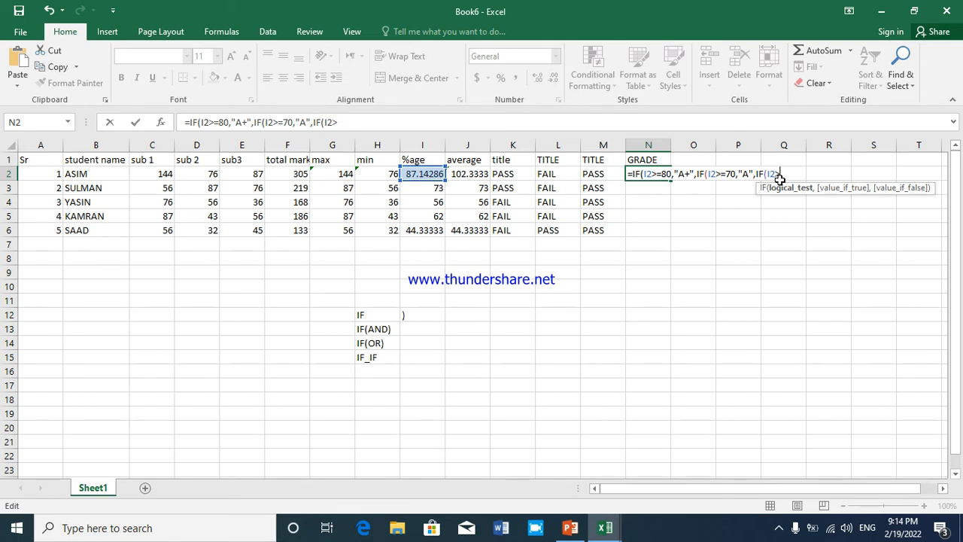
type("=65,\"")
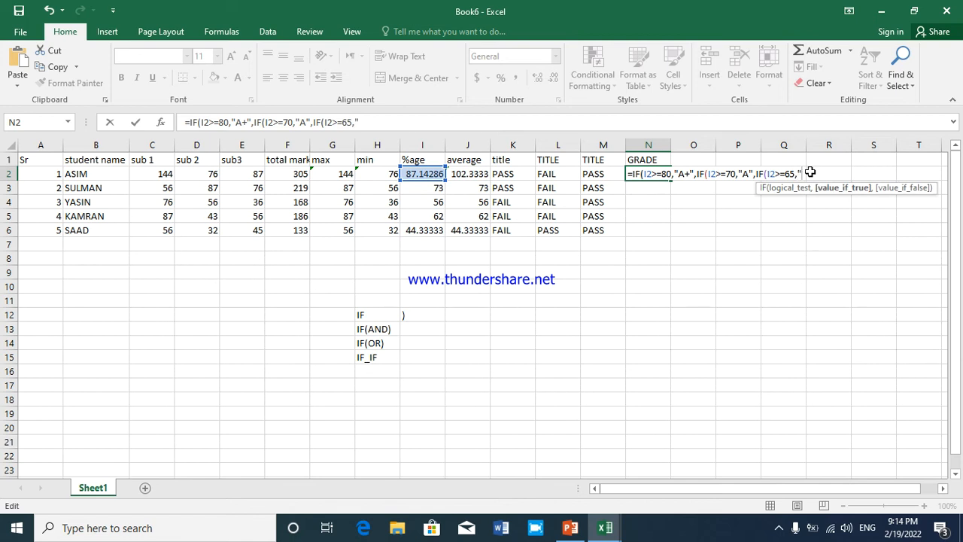
Enter "B" as the third IF's value if true and complete the grade formula in N2
type("B\"")
key("Return")
key("Return")
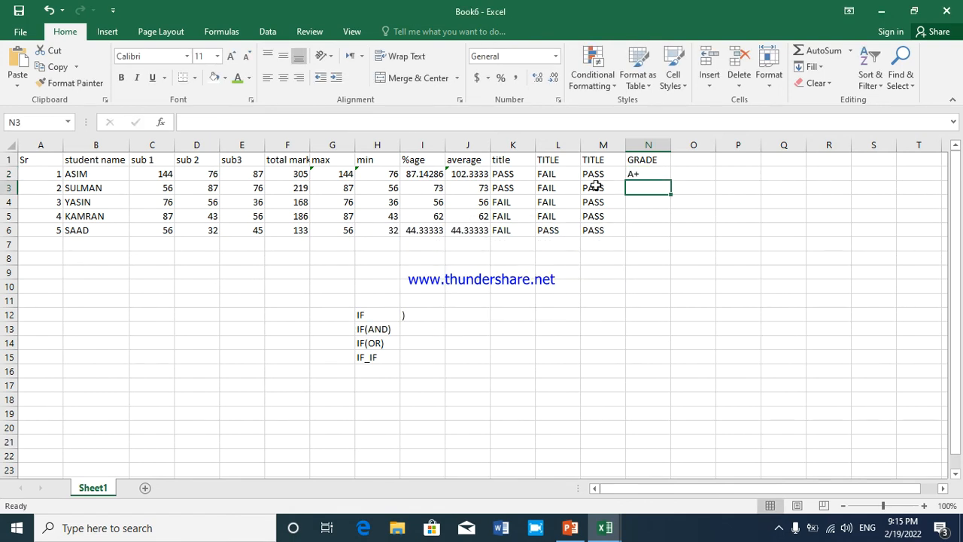
Fill the grade formula from N2 down through N6
left_click(419, 174)
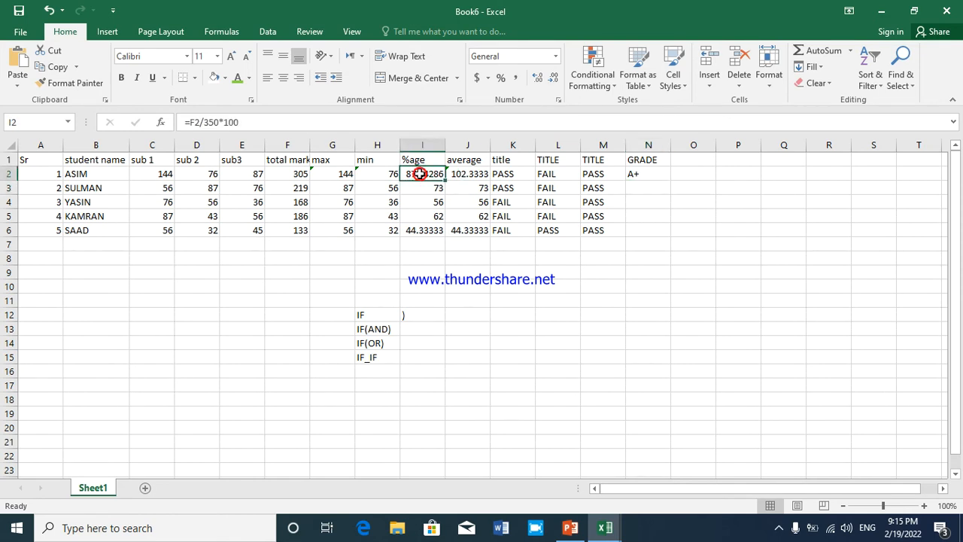
left_click(643, 174)
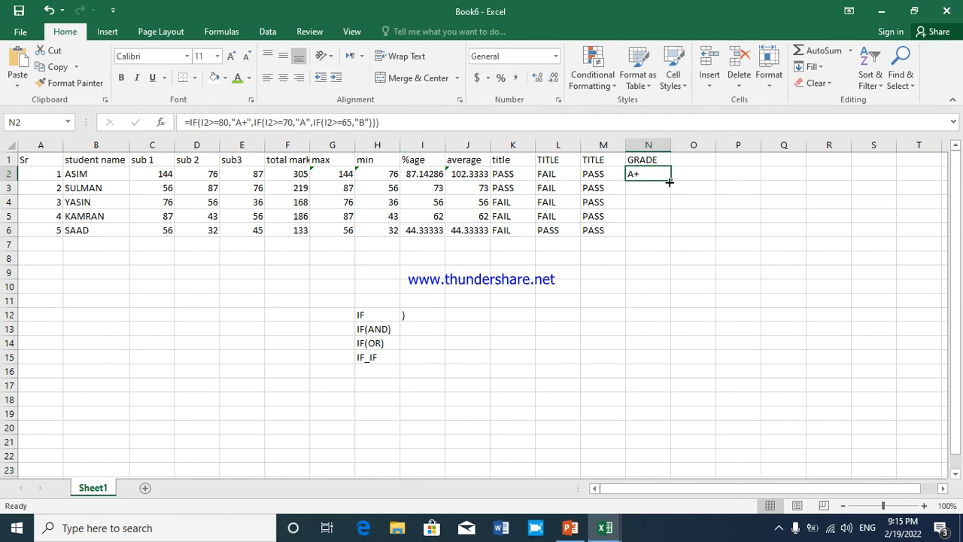
left_click_drag(672, 182, 656, 236)
Examine the nested IF formula in N4, restoring its original conditions before closing the cell
left_click(656, 205)
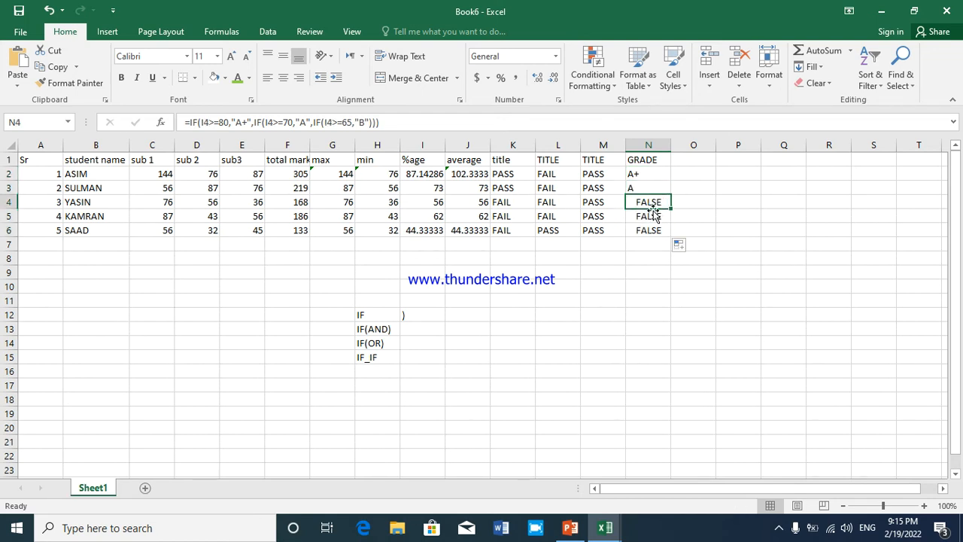
double_click(655, 203)
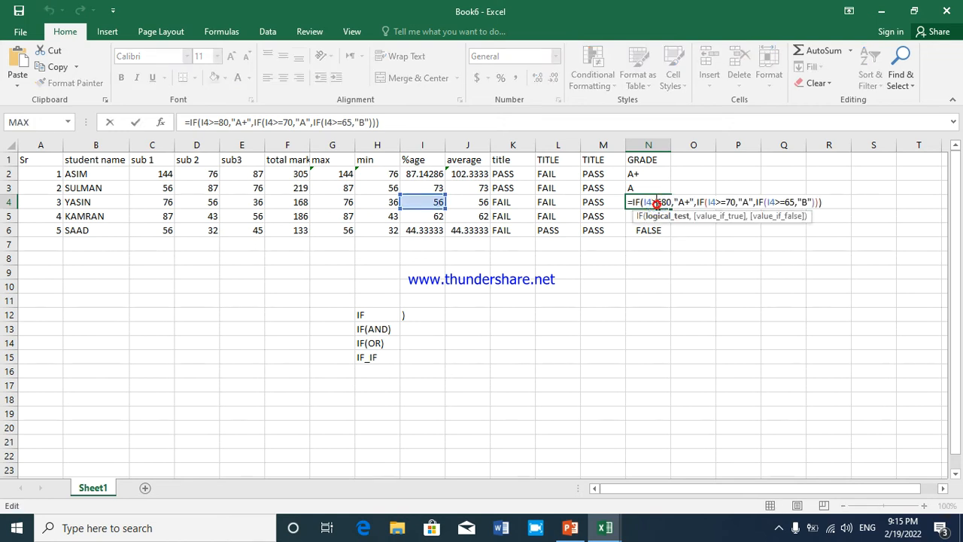
left_click(808, 203)
key("Left")
key("Left")
key("Left")
key("Left")
key("Left")
key("Left")
key("Left")
key("Left")
key("Left")
key("Left")
key("Left")
key("Left")
key("Left")
key("Left")
key("Left")
key("Left")
key("Left")
key("Left")
key("Left")
key("Left")
left_click(423, 230)
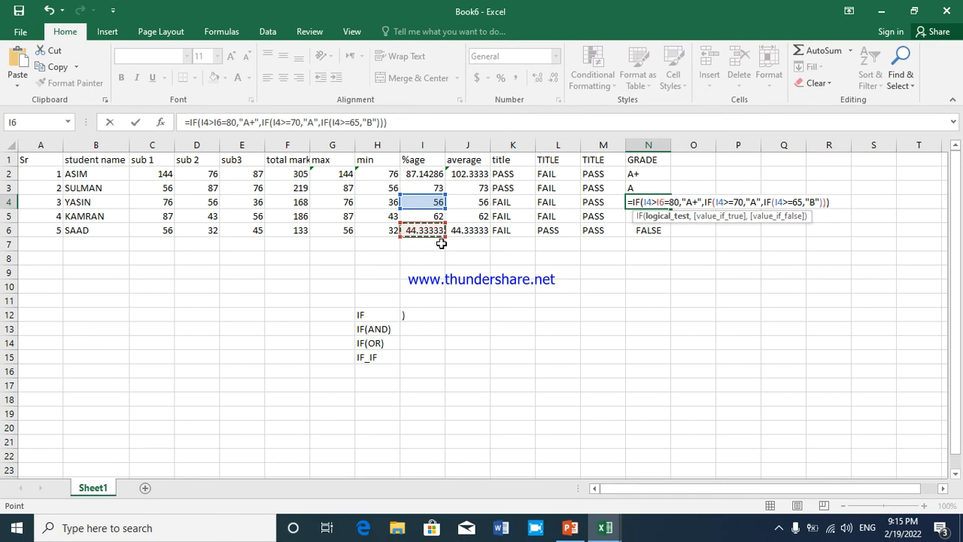
key("BackSpace")
key("BackSpace")
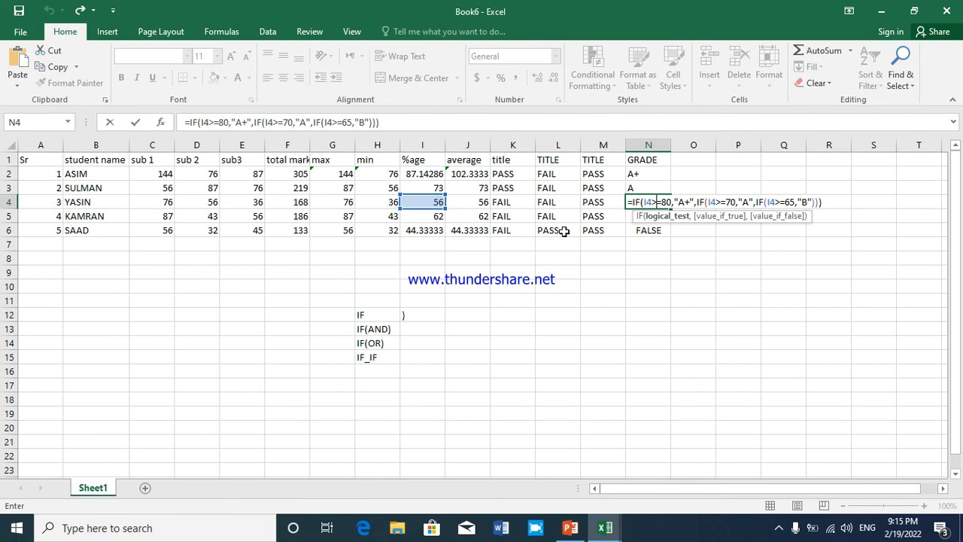
key("Return")
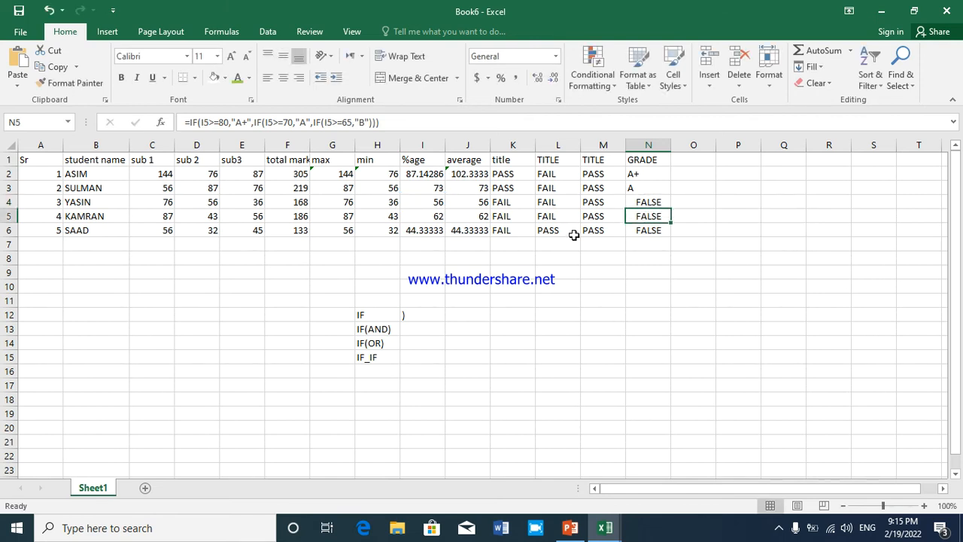
Replace the percentage formulas in I4, I5 and I6 with the values 65, 65 and 67
left_click(418, 203)
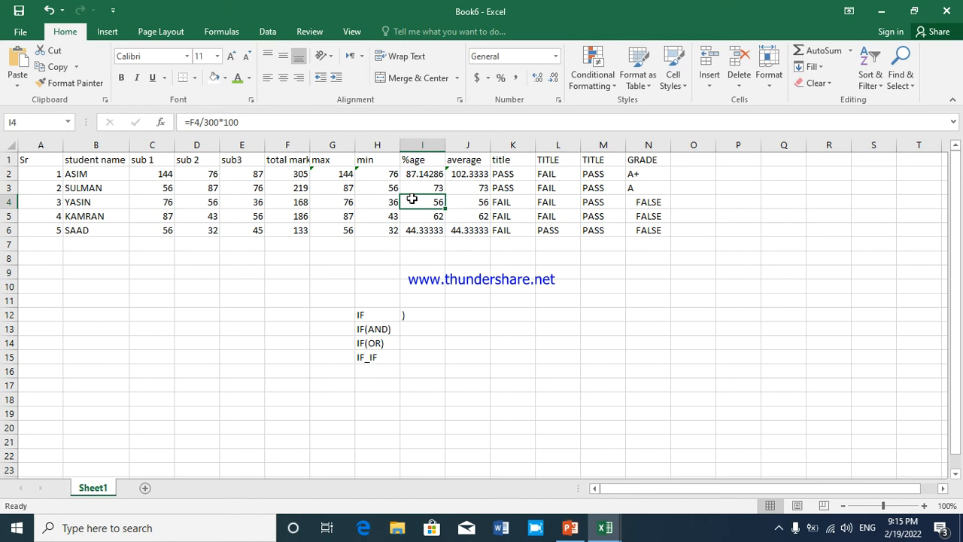
type("65")
key("Return")
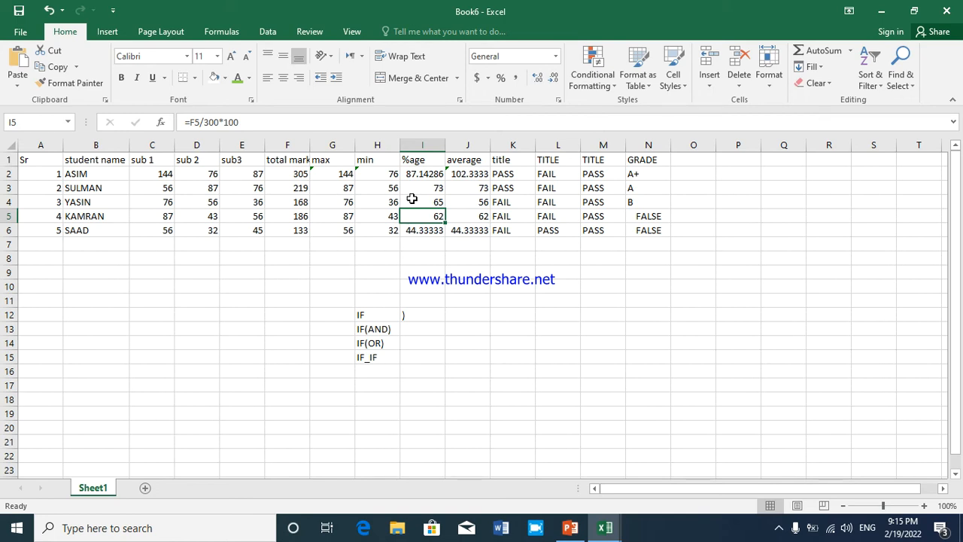
type("5")
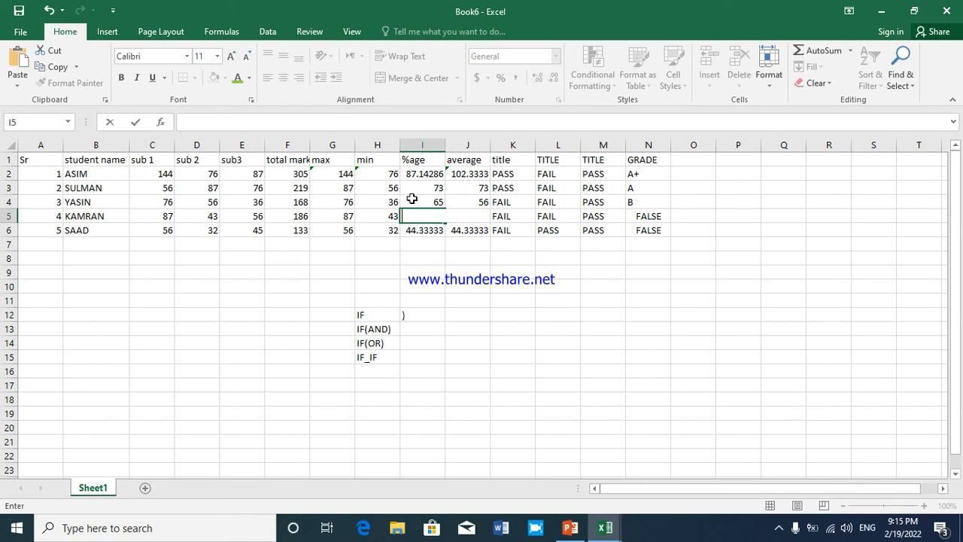
key("BackSpace")
type("65")
key("Return")
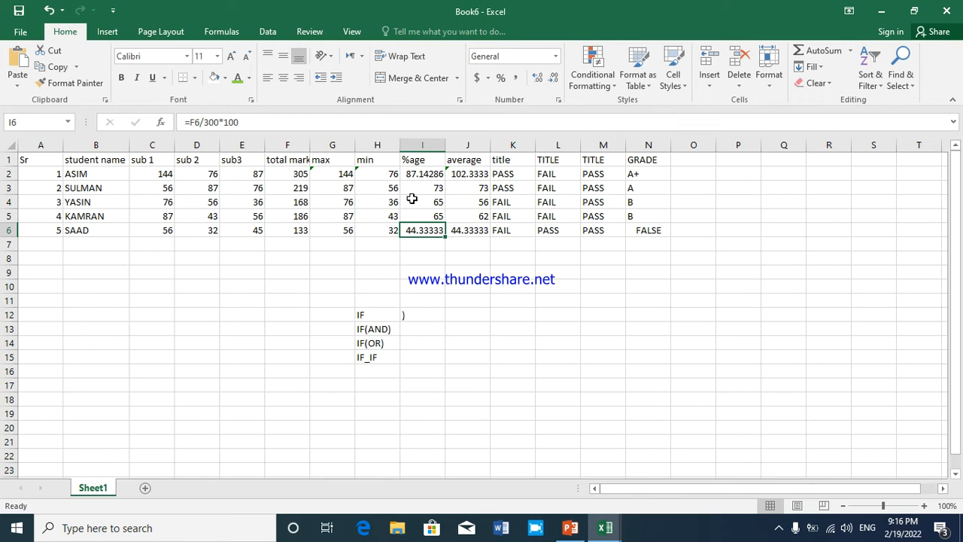
type("67")
key("Return")
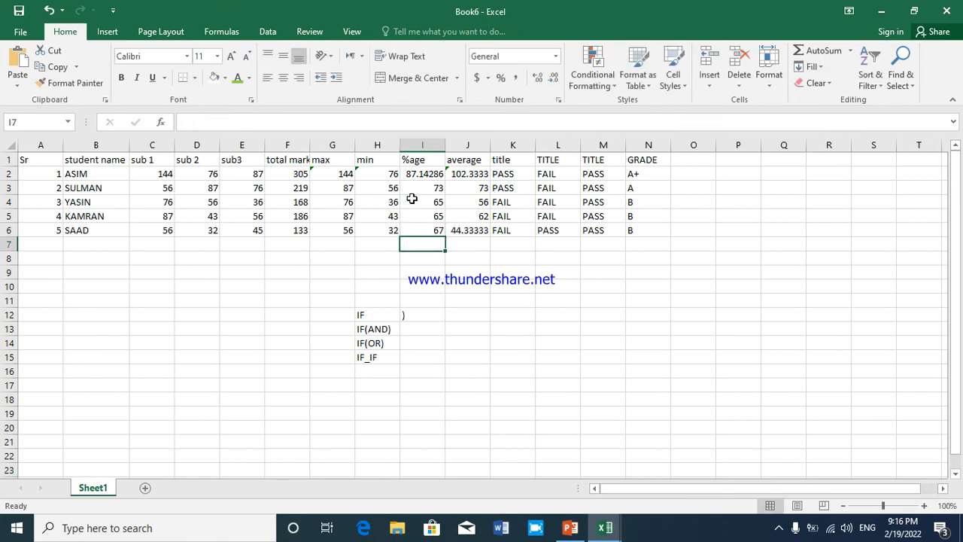
Examine the grades in column N and the pass/fail results in the title columns
left_click(424, 217)
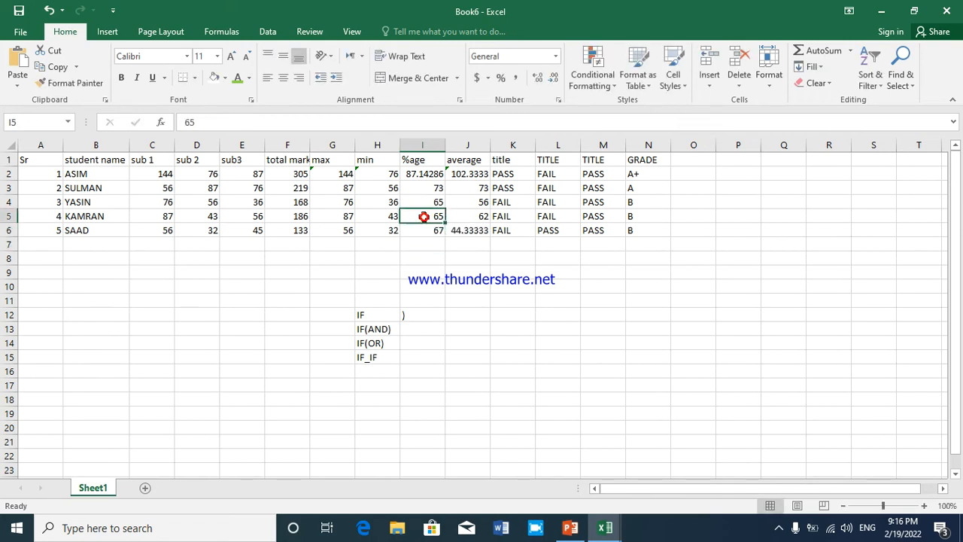
left_click(642, 176)
left_click(635, 204)
left_click(635, 234)
left_click(640, 218)
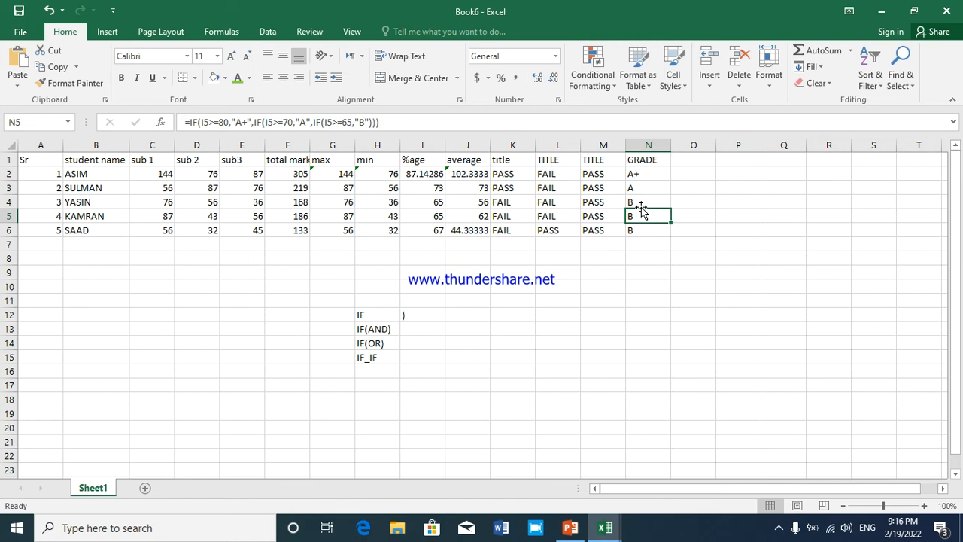
left_click(635, 186)
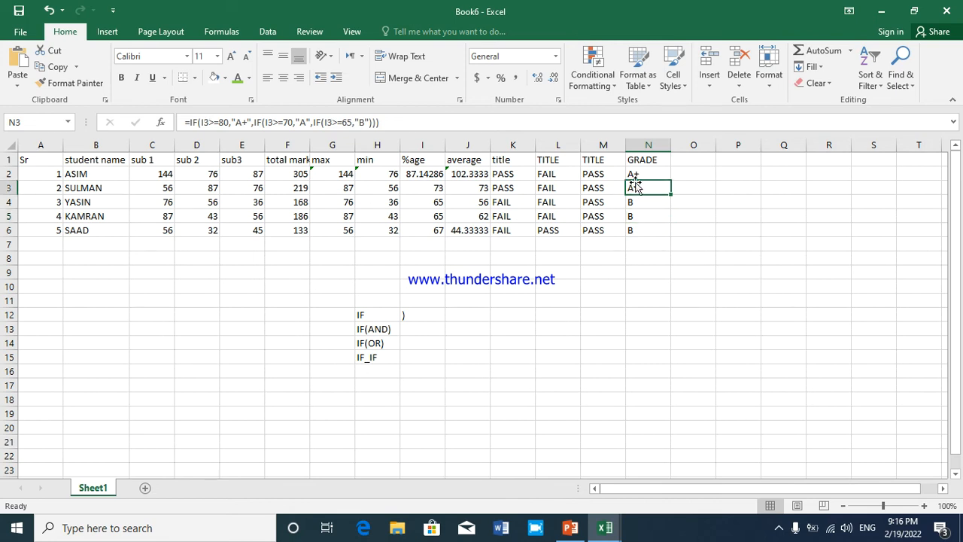
left_click(600, 175)
left_click(634, 172)
left_click(604, 176)
left_click(602, 188)
left_click(594, 202)
left_click(566, 217)
left_click(530, 160)
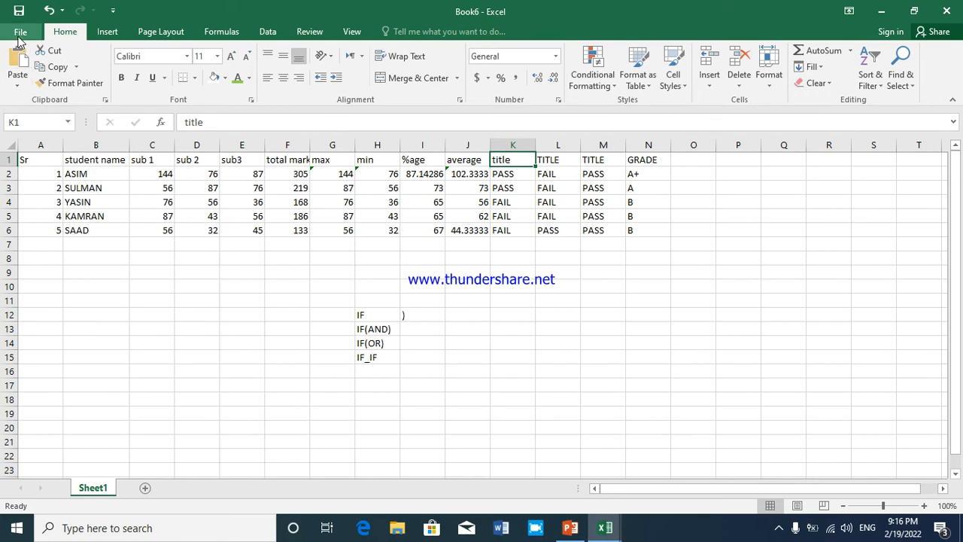
Cut the heading row A1:N1 and paste it into row 7 starting at A7
left_click_drag(47, 160, 647, 161)
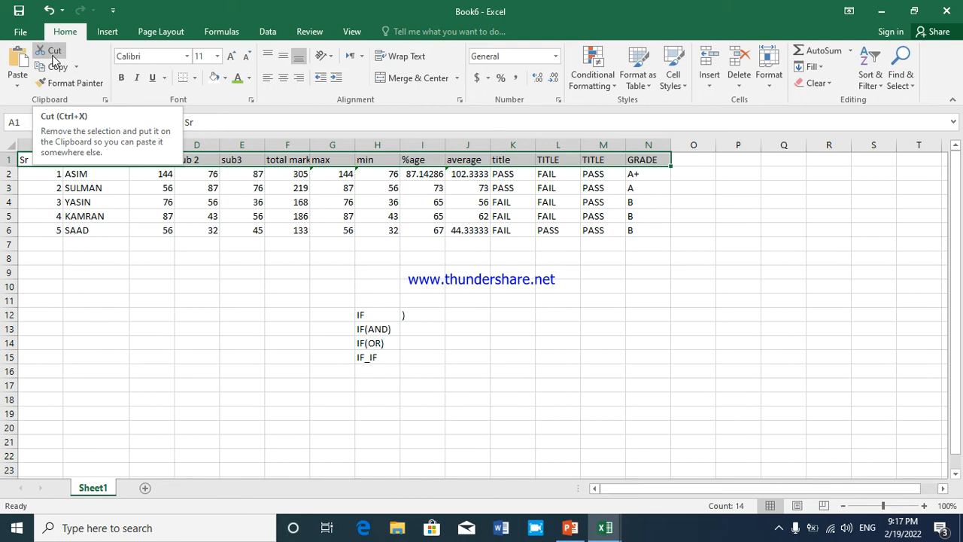
left_click(92, 174)
left_click_drag(40, 159, 639, 166)
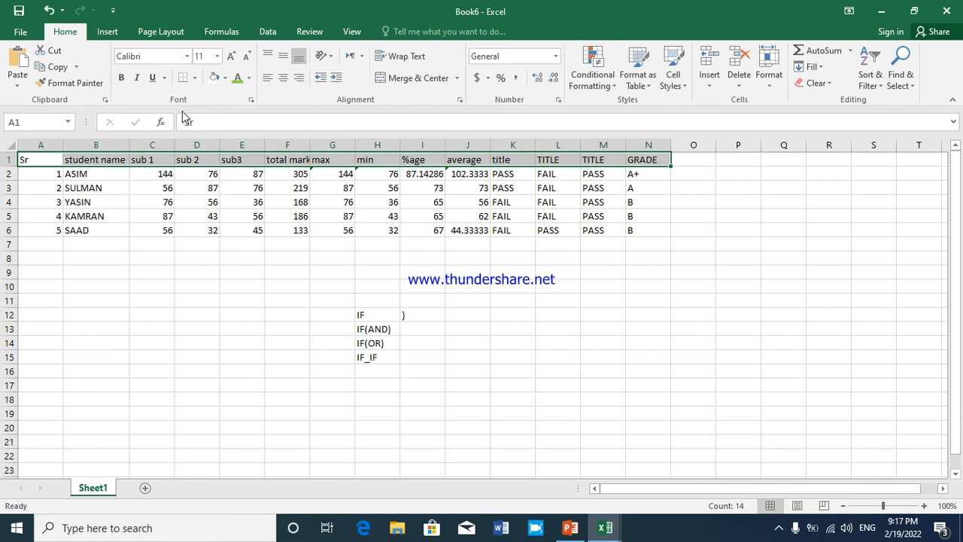
left_click(59, 56)
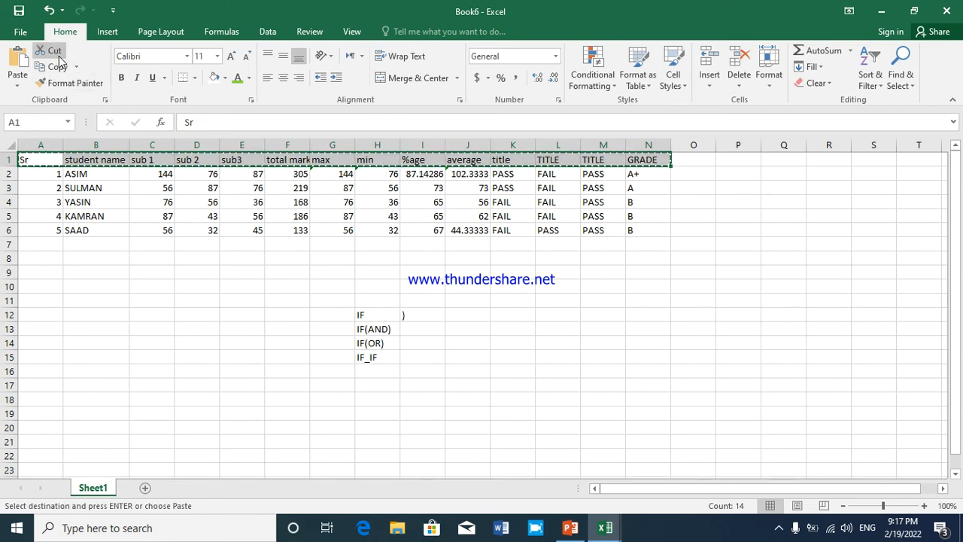
left_click(44, 246)
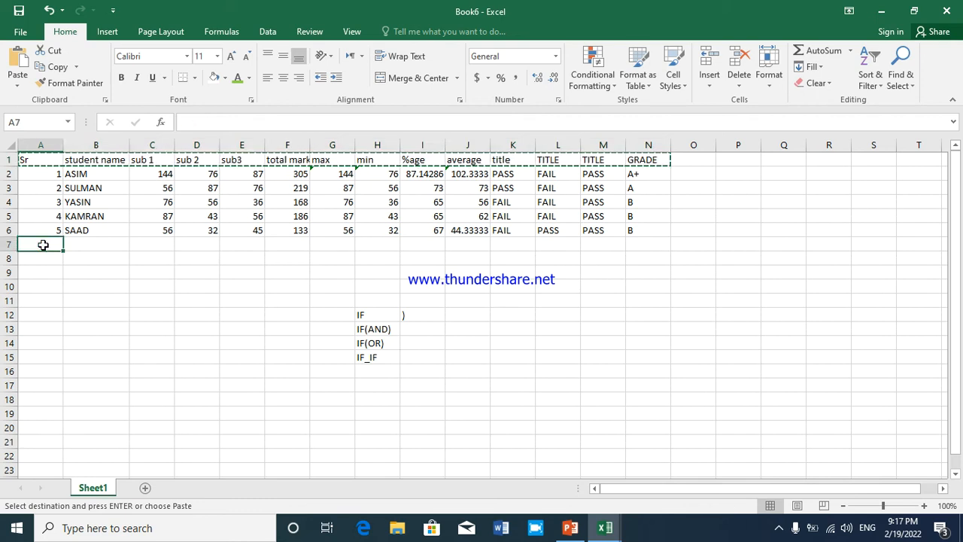
left_click(9, 66)
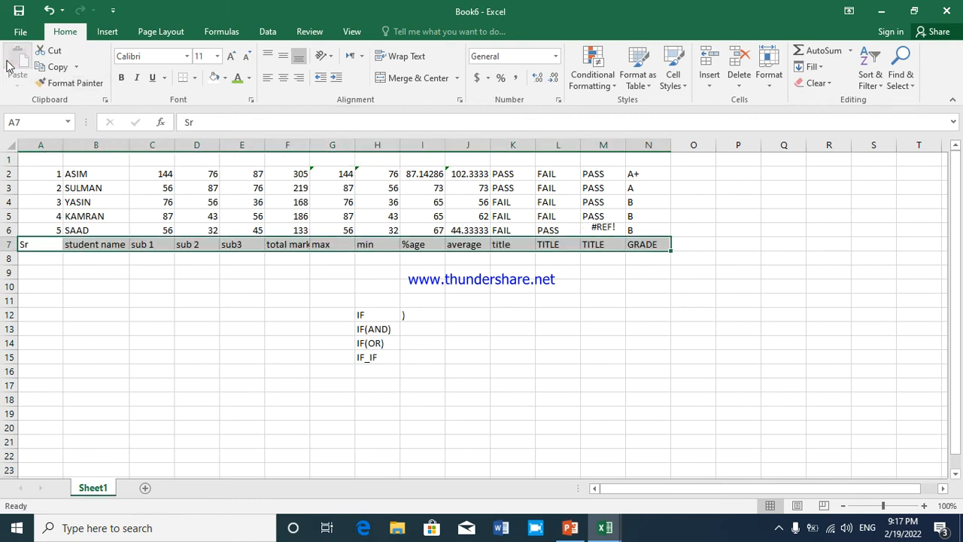
Copy the headings in A7:N7 back to A1:N1 and delete the headings left in row 7
left_click(305, 284)
left_click(276, 245)
left_click_drag(43, 249, 655, 249)
left_click(54, 66)
left_click_drag(37, 160, 663, 163)
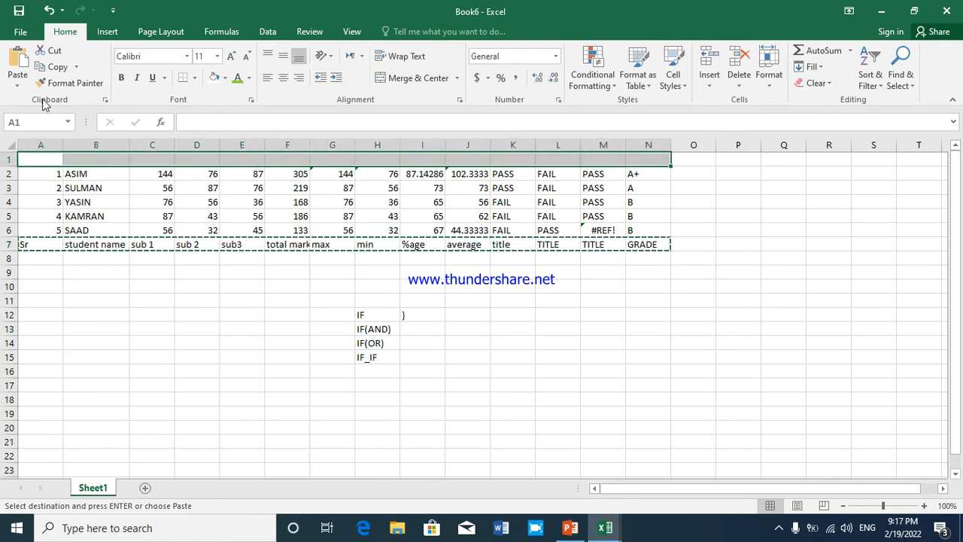
left_click(17, 60)
left_click_drag(22, 244, 638, 249)
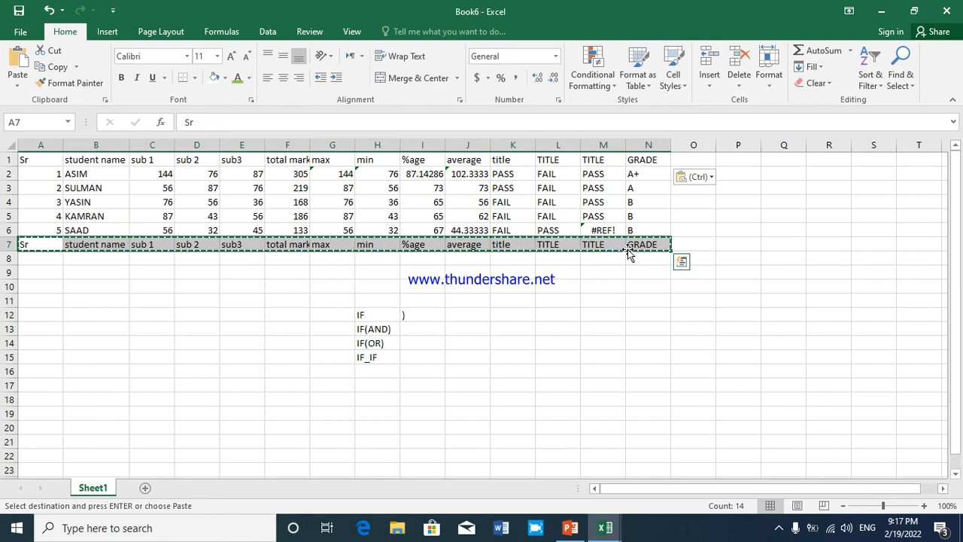
key("Delete")
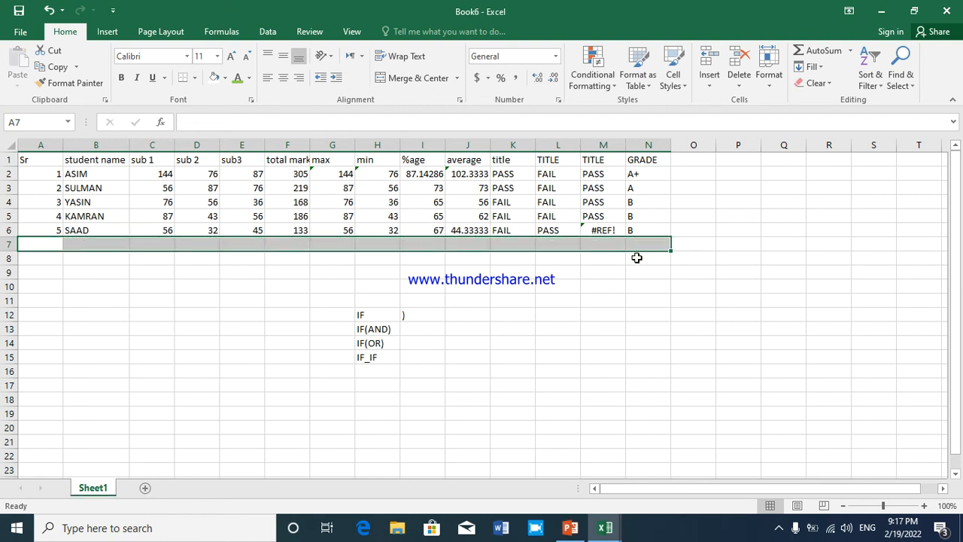
Set the headings in A1:N1 to the Arial Black font with bold, italic and underline
left_click(638, 270)
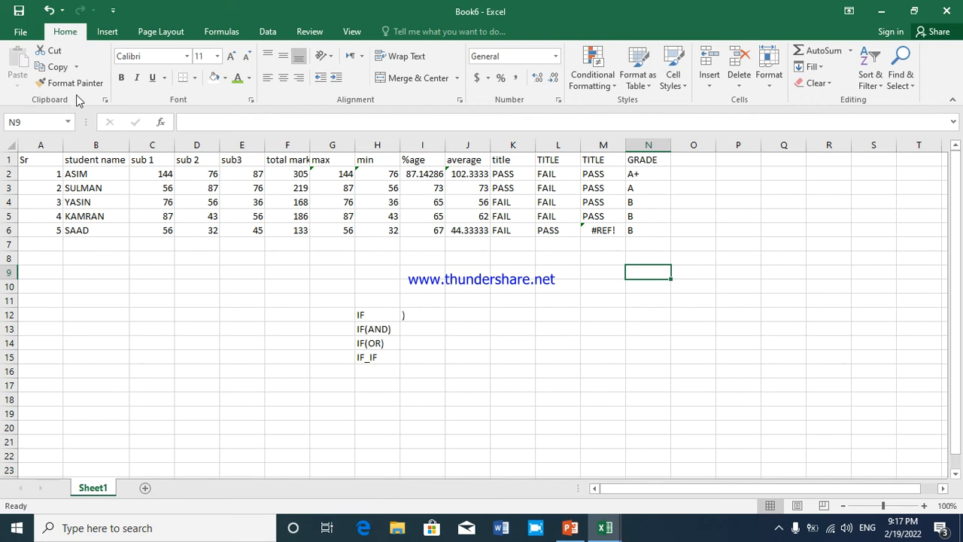
left_click_drag(37, 161, 631, 161)
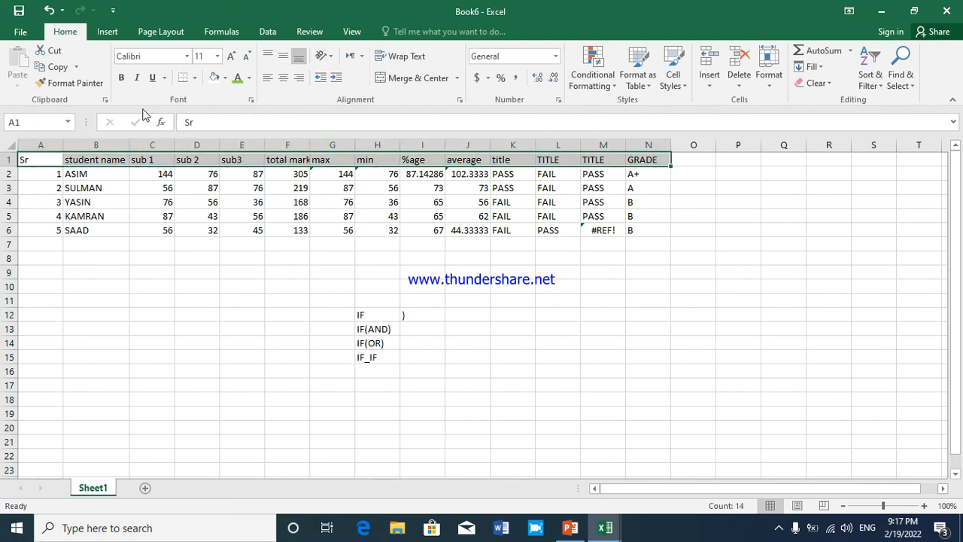
left_click(186, 56)
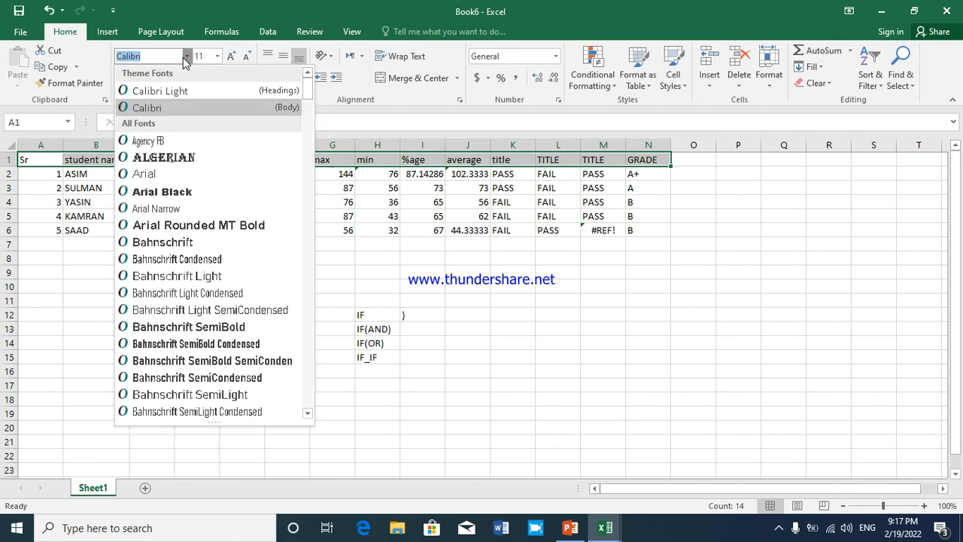
left_click(164, 192)
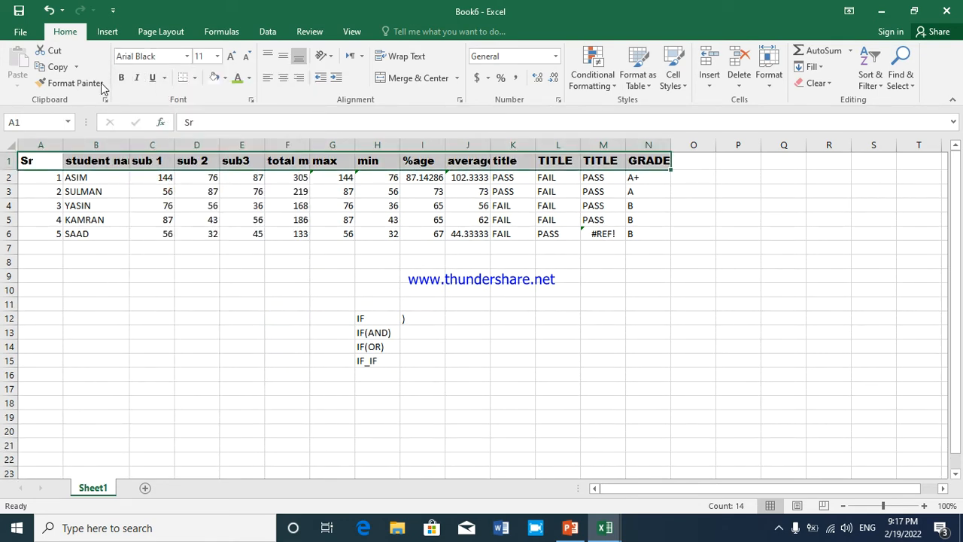
left_click(137, 78)
left_click(151, 79)
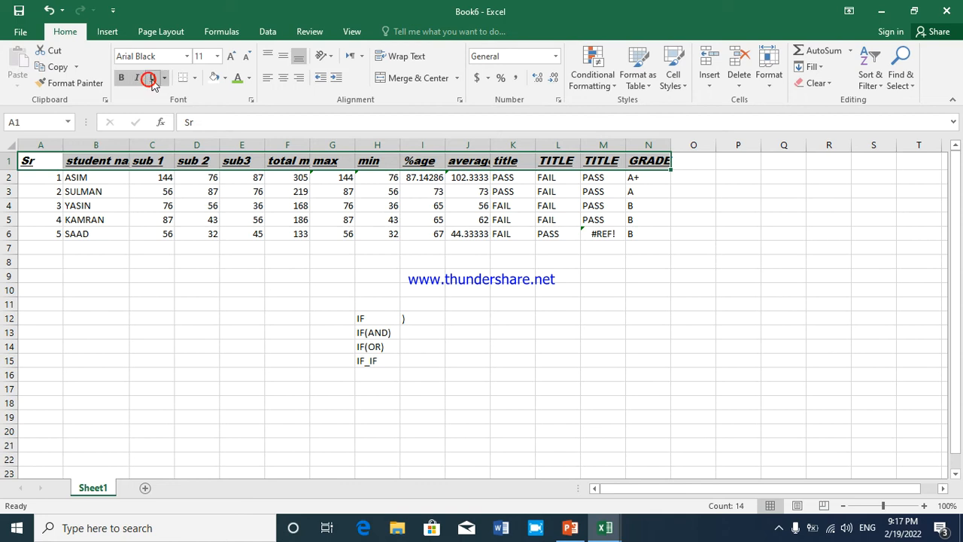
Colour the heading text in A1:N1 yellow and fill the heading cells with red
left_click(224, 78)
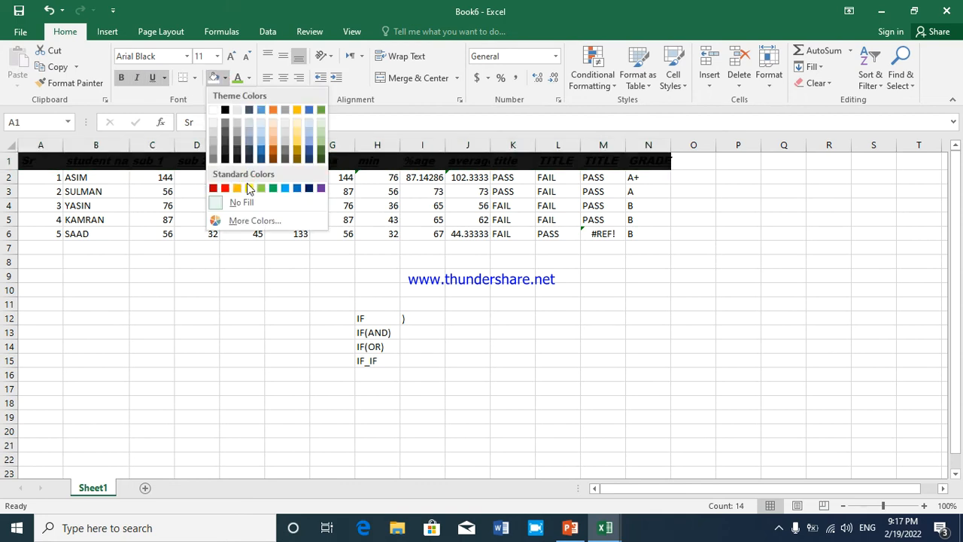
left_click(241, 82)
left_click(249, 78)
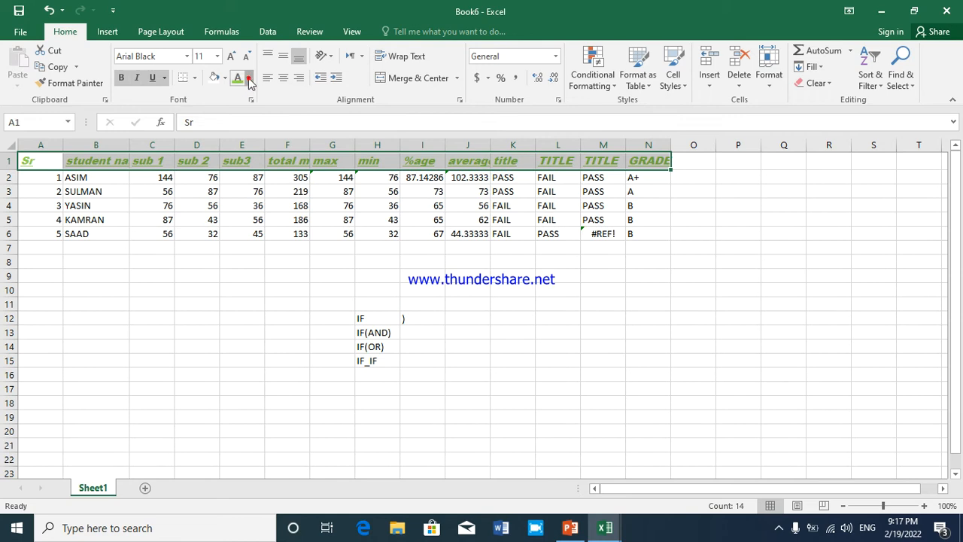
left_click(279, 205)
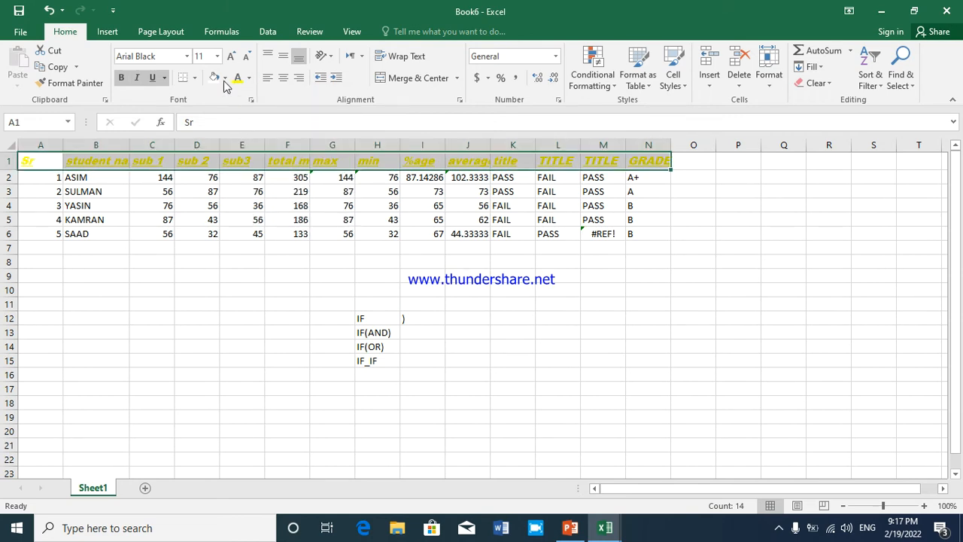
left_click(224, 78)
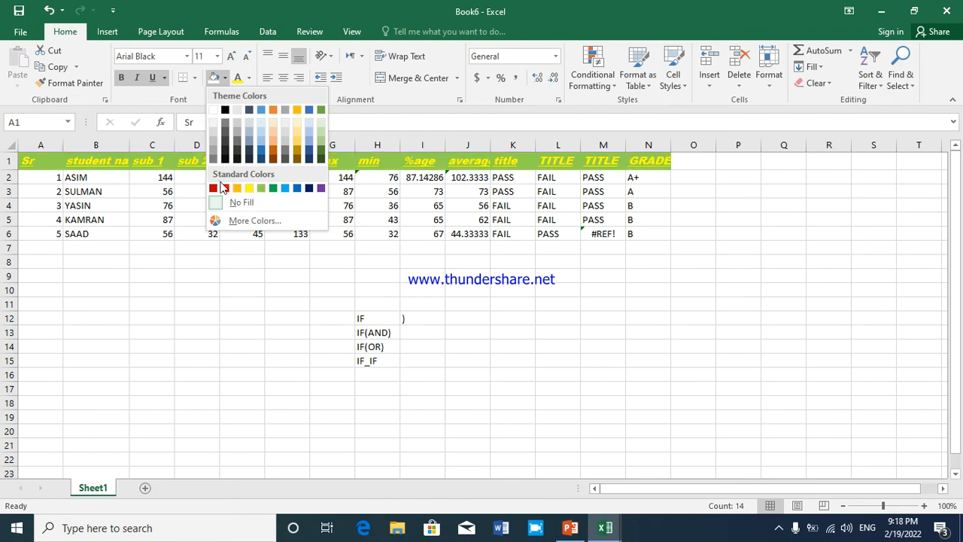
left_click(223, 187)
left_click(226, 181)
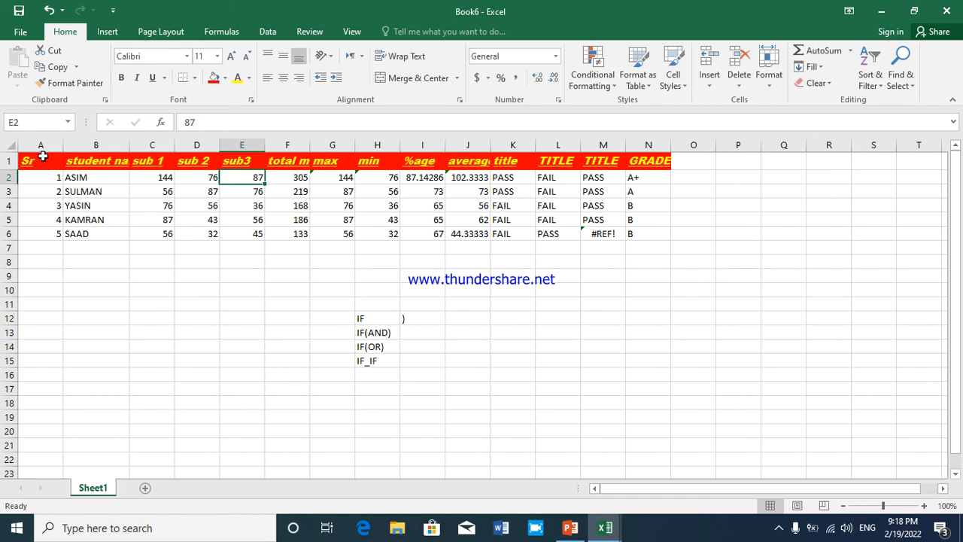
Apply the formatting of headings A1:N1 to the last student row A6:N6 with Format Painter
left_click_drag(39, 164, 663, 164)
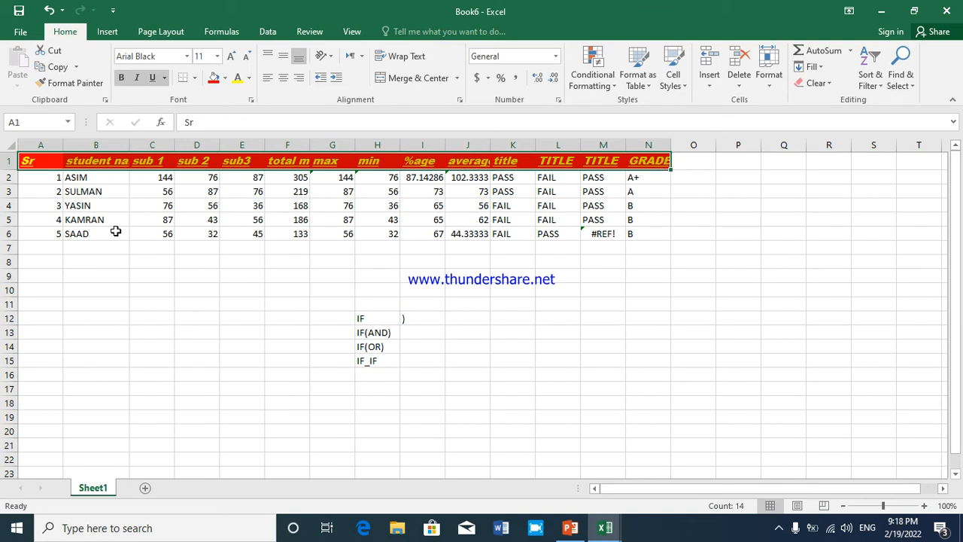
left_click_drag(110, 233, 88, 230)
left_click(88, 230)
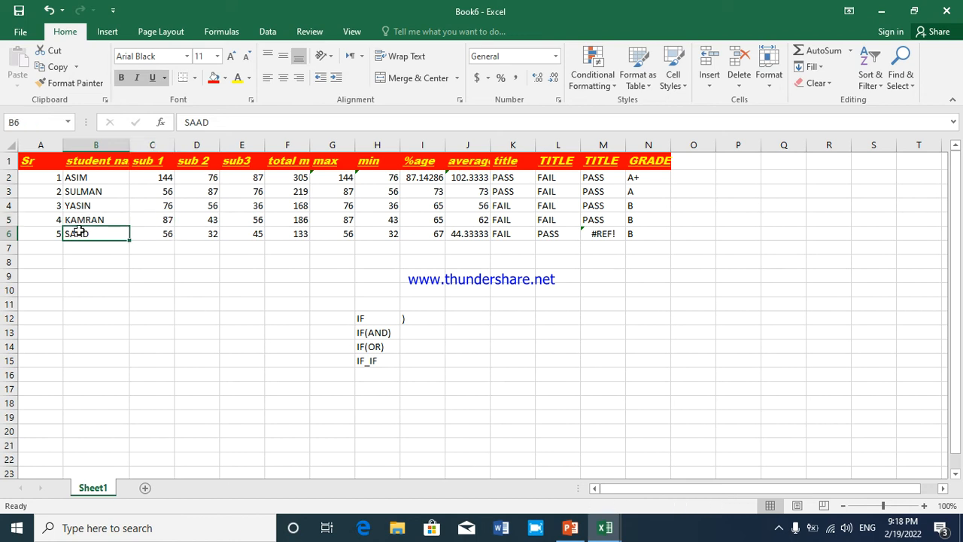
left_click(32, 237)
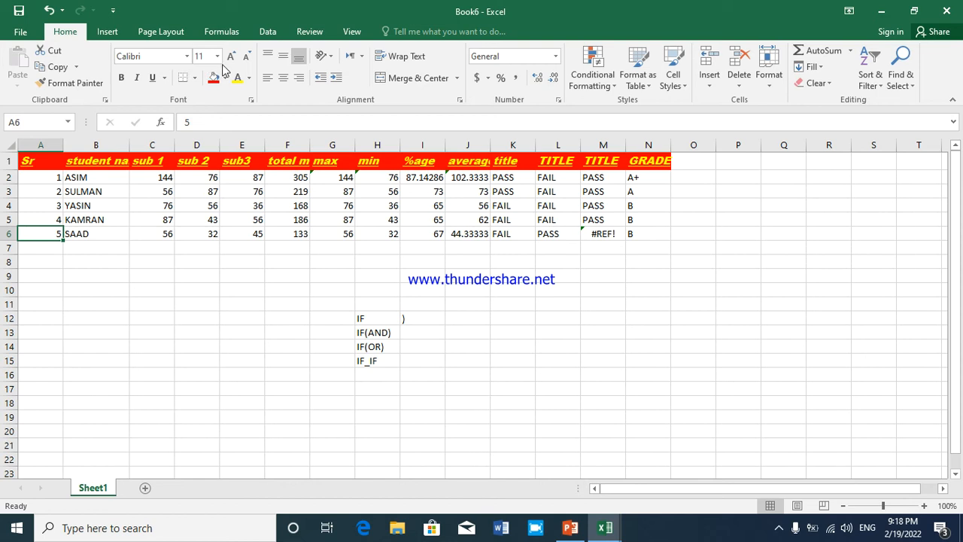
left_click_drag(30, 160, 647, 164)
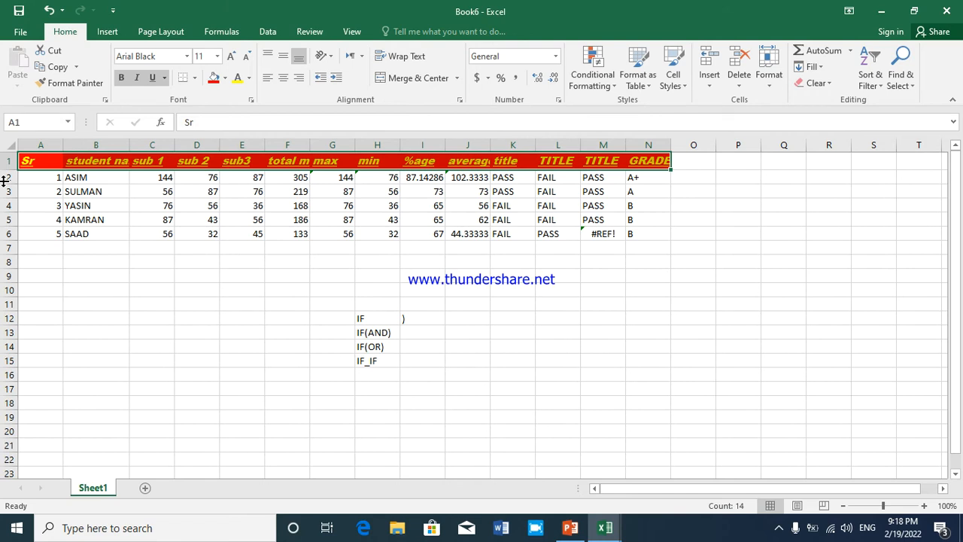
left_click(64, 84)
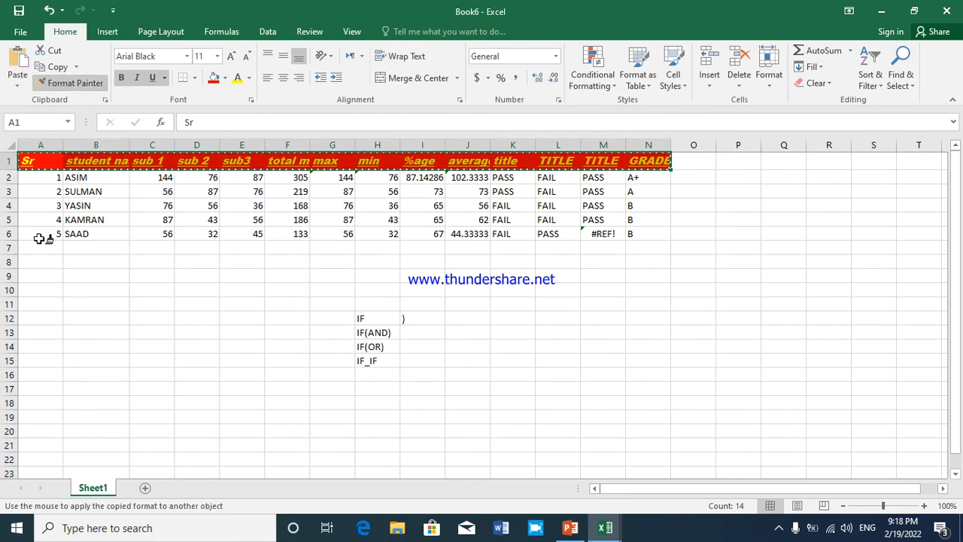
mouse_move(39, 236)
left_mouse_down()
mouse_move(331, 225)
mouse_move(636, 233)
left_mouse_up()
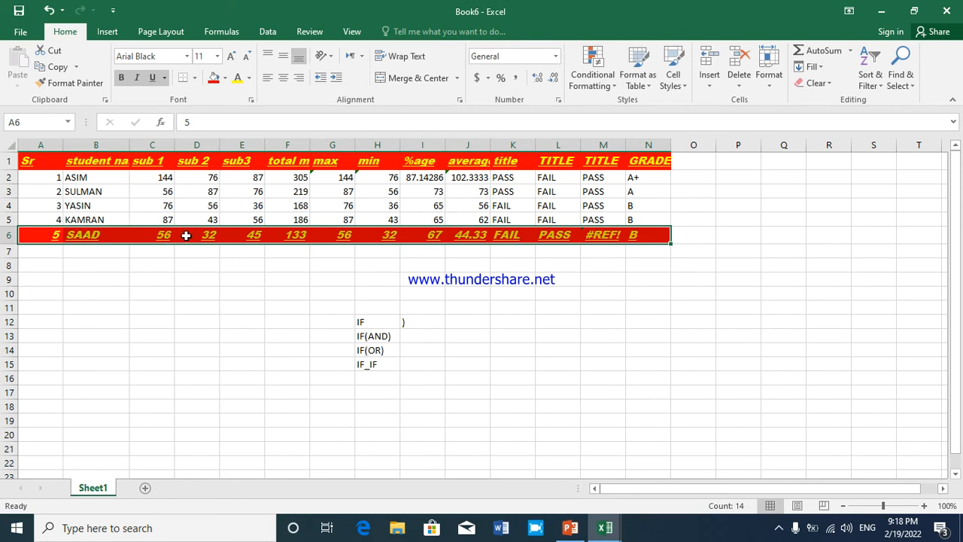
left_click(191, 279)
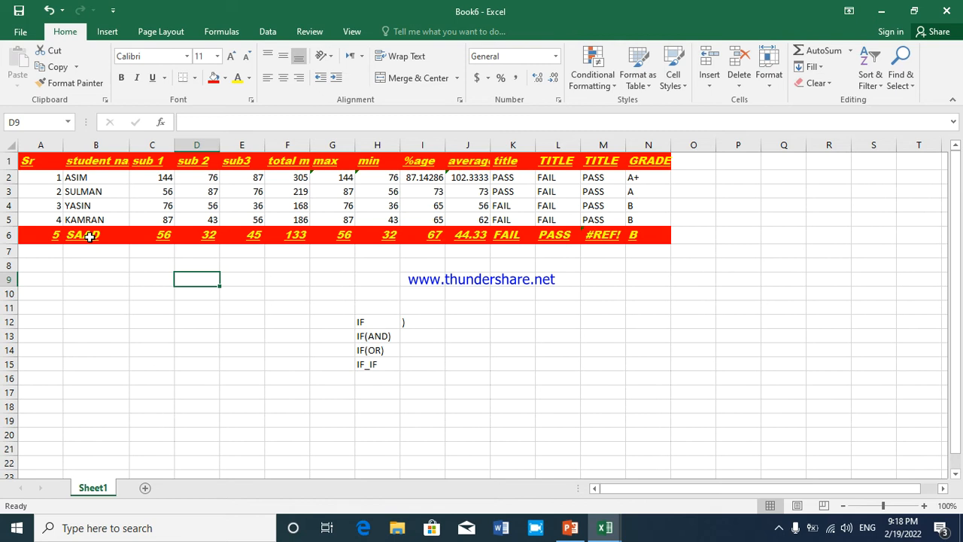
Show the Office clipboard and collect copies of the ranges A1:G2, F5:K7 and B5:D6
left_click(104, 101)
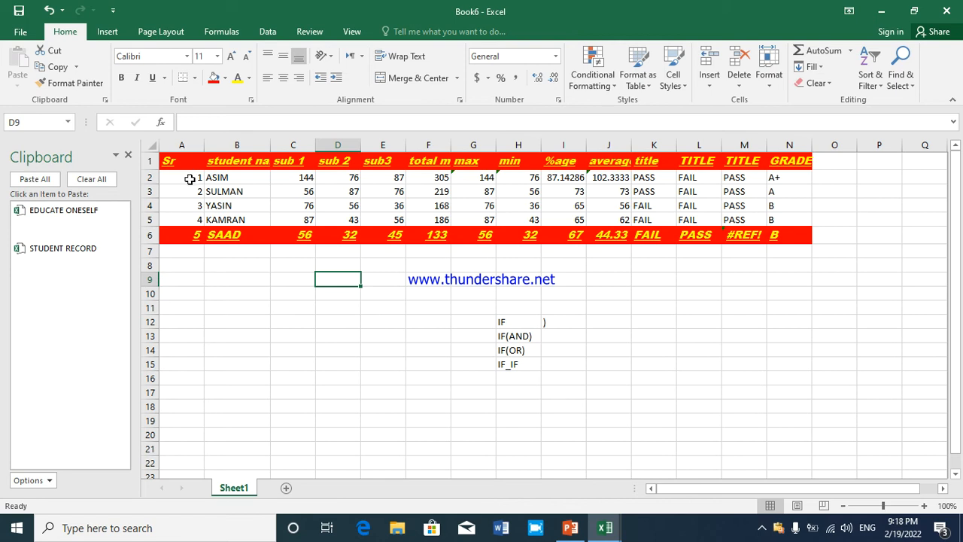
left_click_drag(189, 166, 466, 186)
key("ctrl+c")
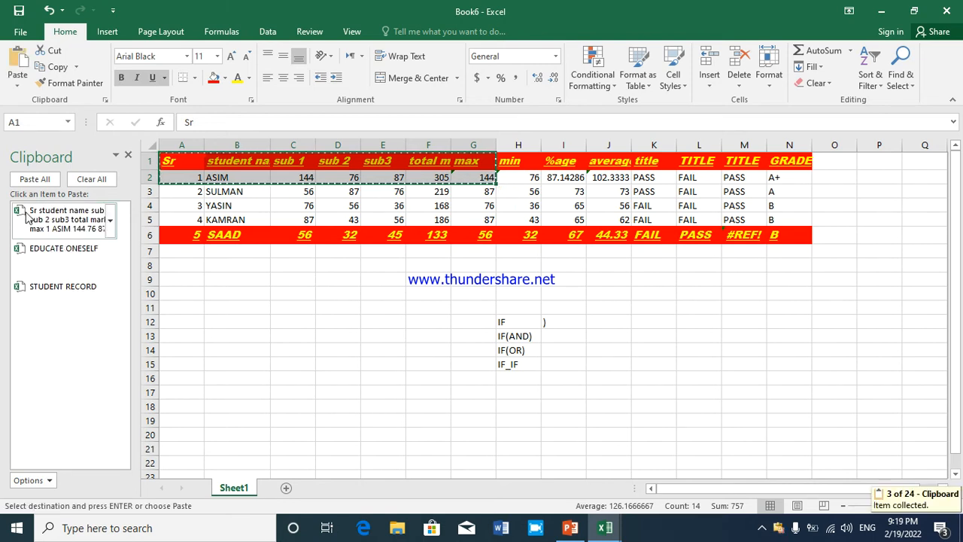
left_click_drag(411, 225, 642, 250)
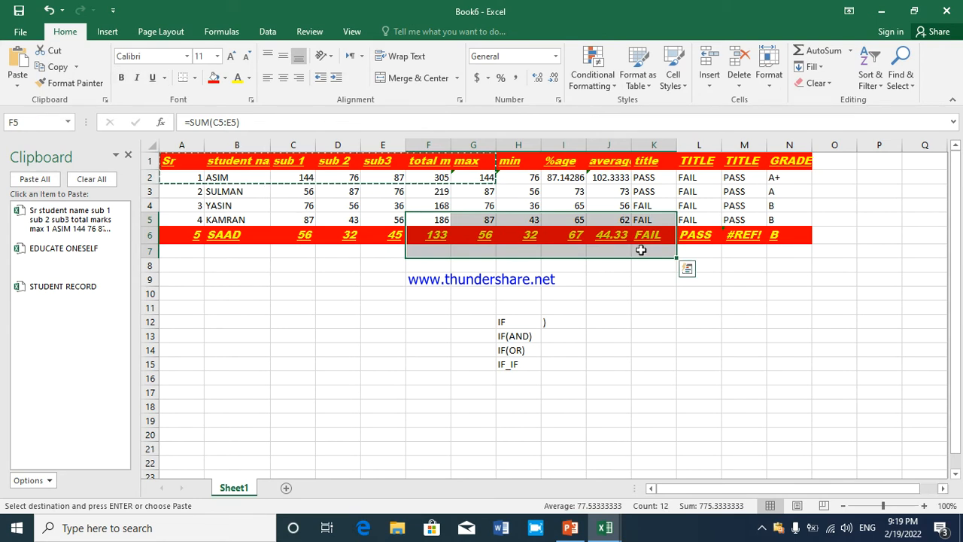
key("ctrl+c")
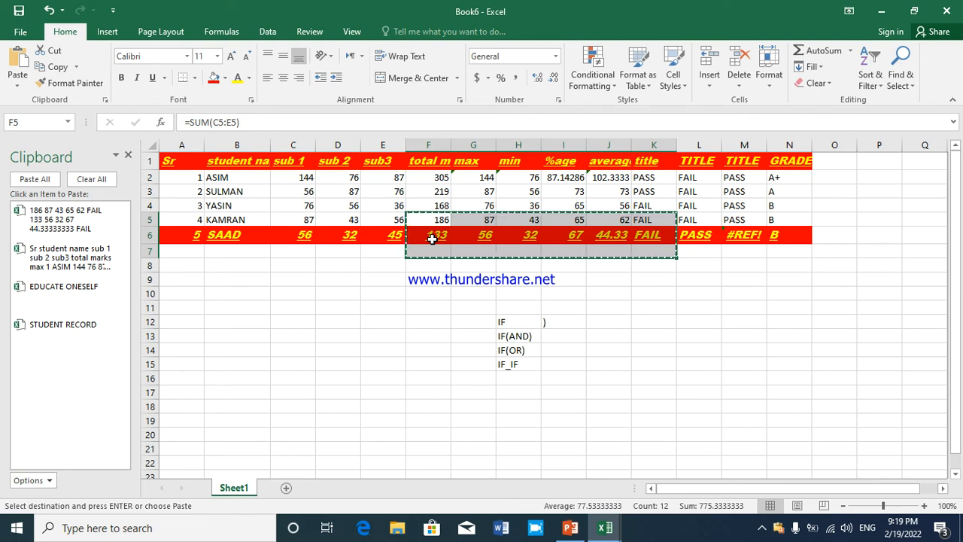
left_click_drag(208, 233, 357, 233)
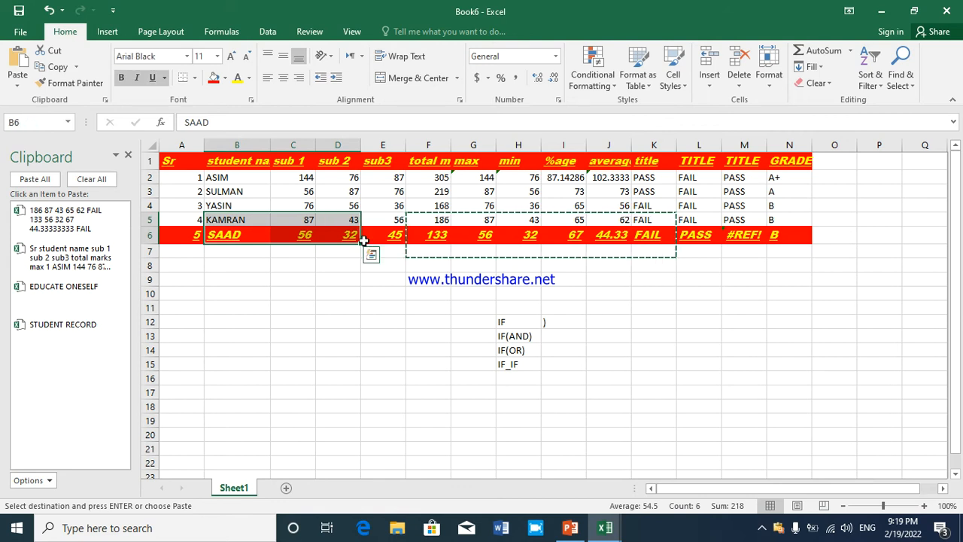
key("ctrl+c")
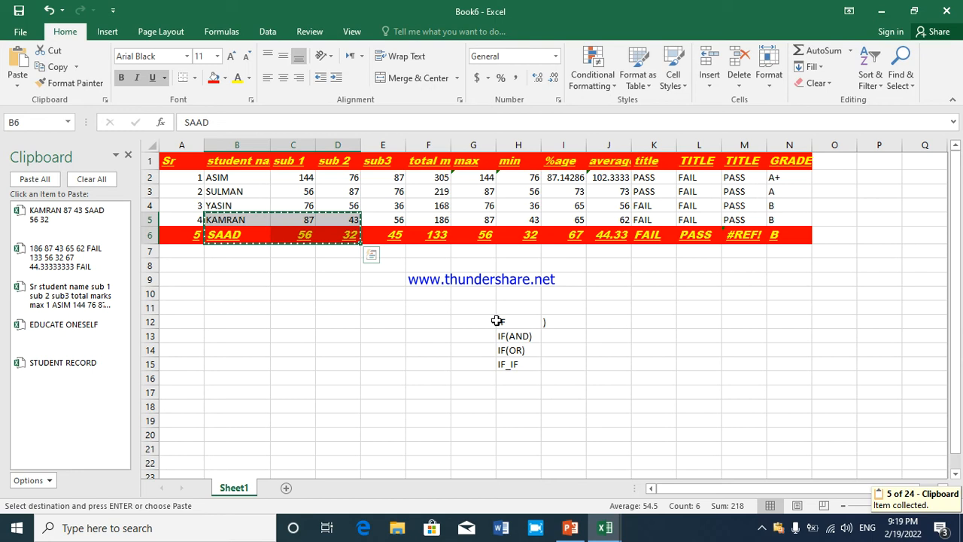
Create a new workbook and paste the collected B5:D6 range at A1, F5:K7 at D7, EDUCATE ONESELF at F12 and STUDENT RECORD at E15
key("ctrl+n")
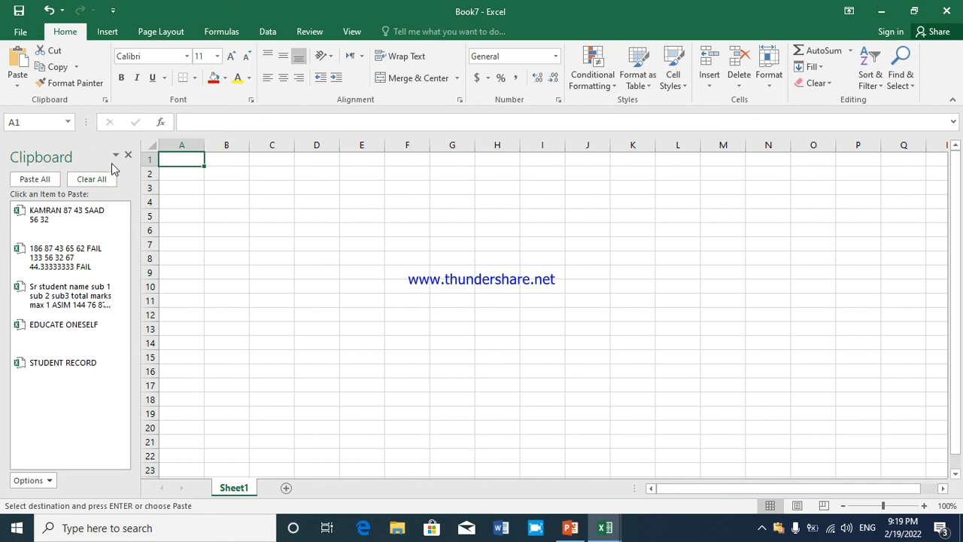
left_click(91, 215)
left_click(306, 254)
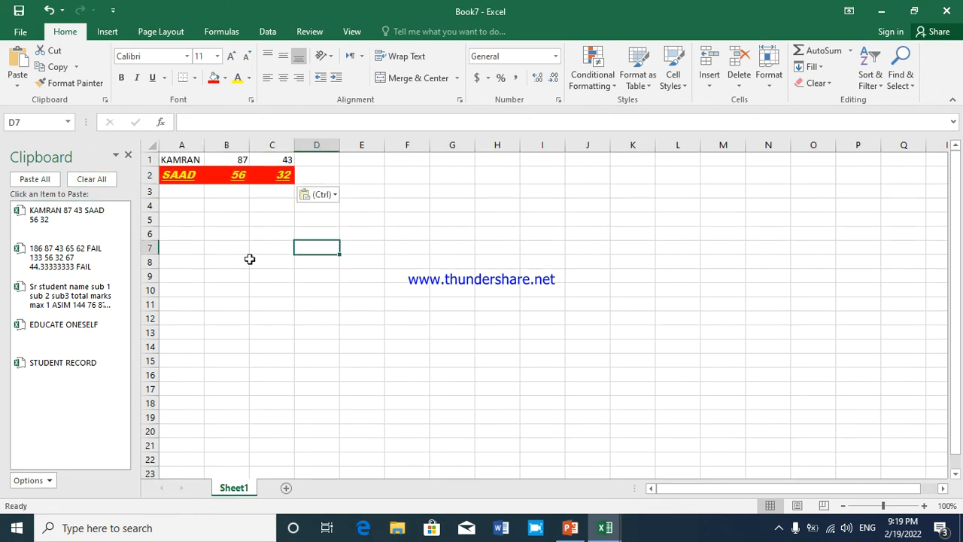
left_click(66, 258)
left_click(386, 326)
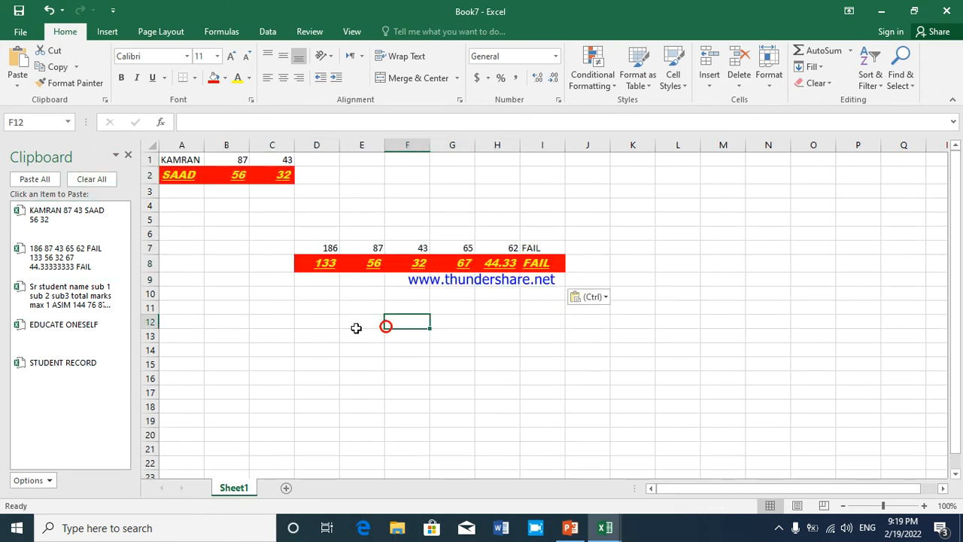
left_click(65, 325)
left_click(352, 363)
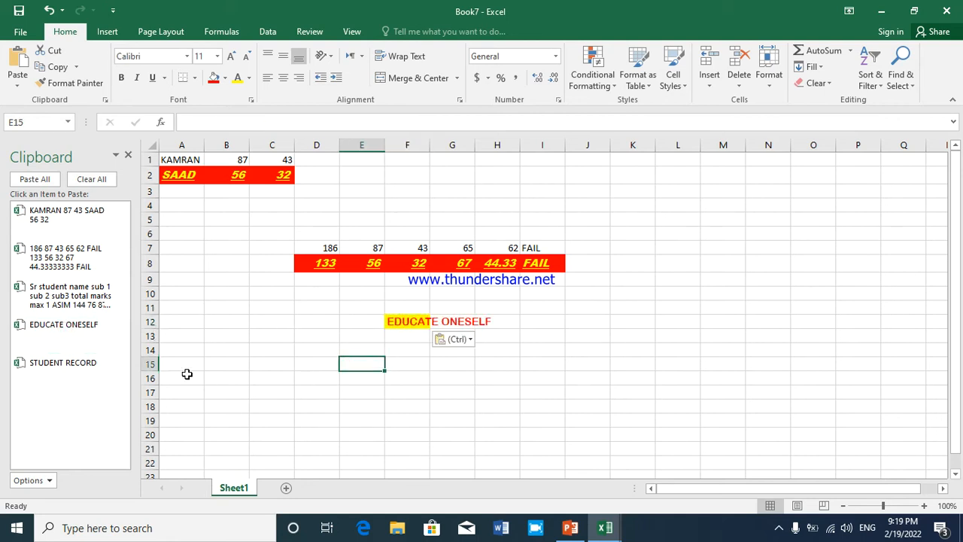
left_click(62, 365)
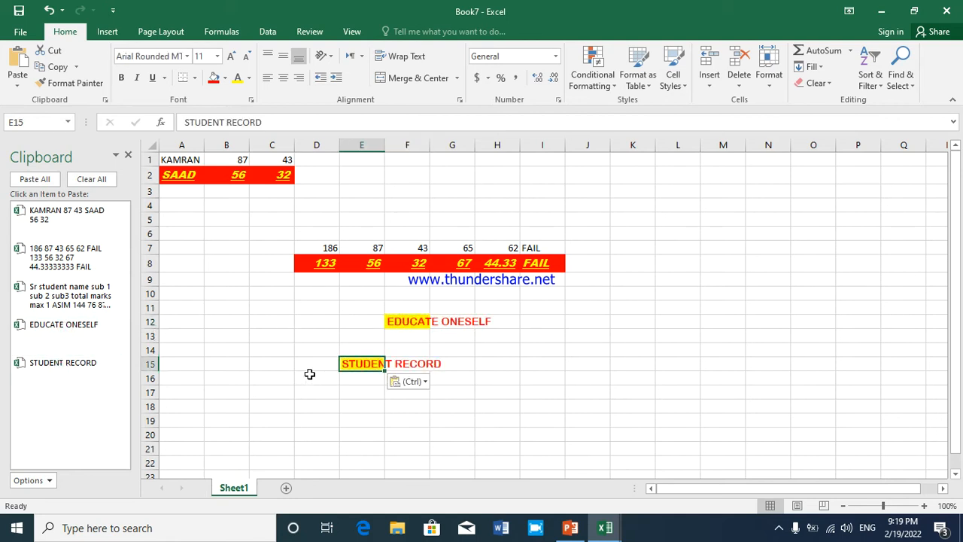
Close the new workbook without saving and hide the Office clipboard in Book6
left_click(128, 158)
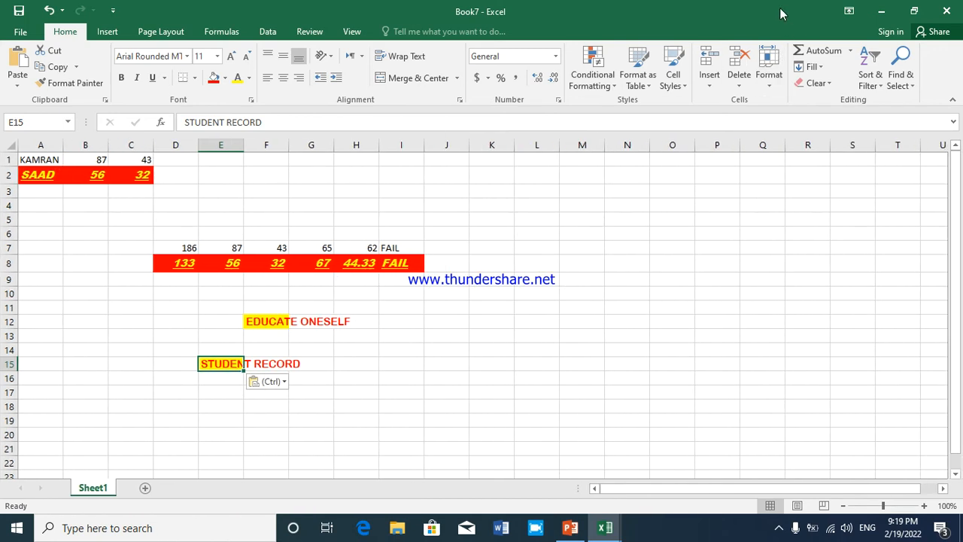
key("alt+F4")
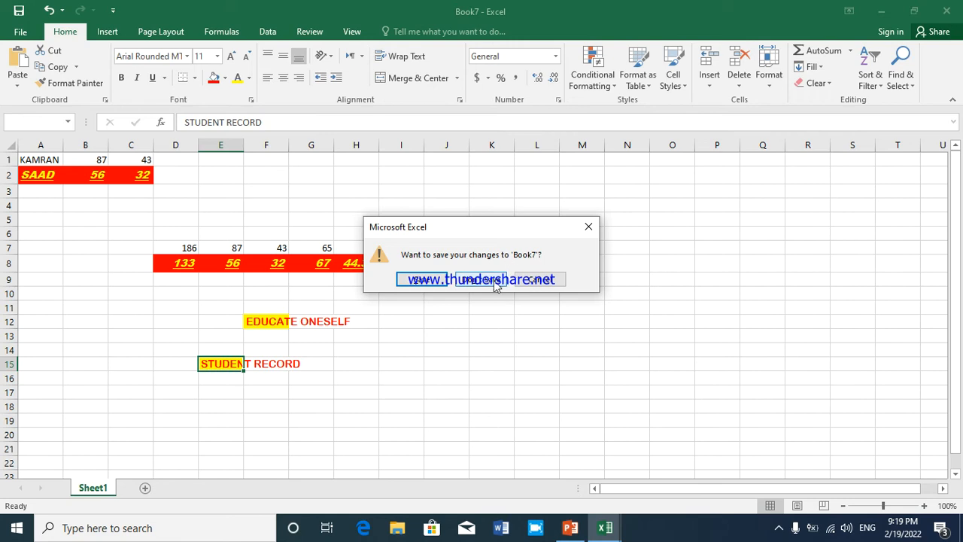
left_click(480, 280)
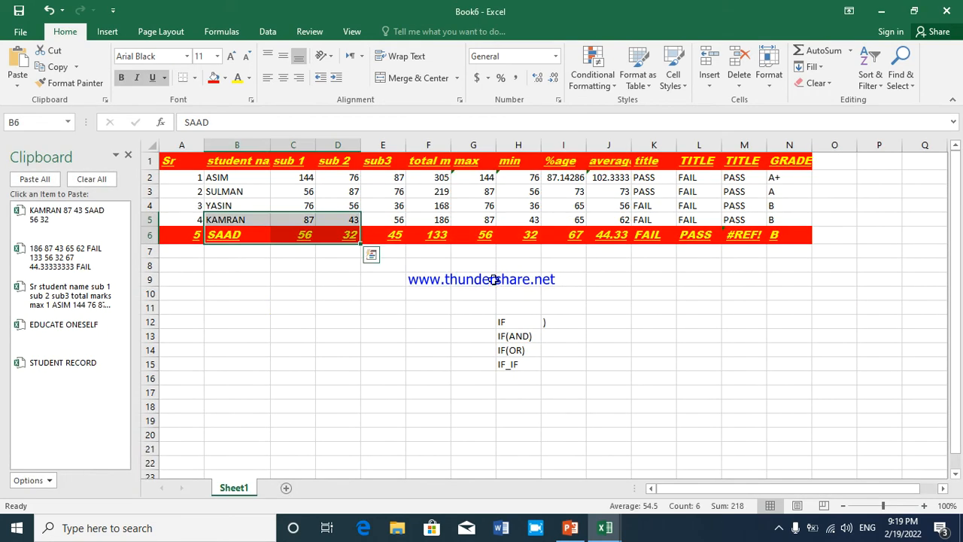
left_click(128, 155)
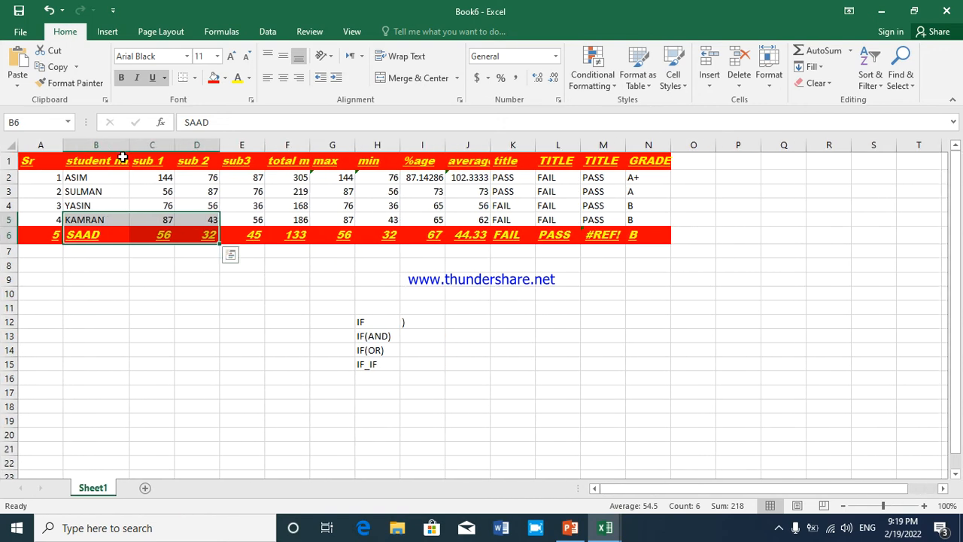
Clear the formatting from the heading cells A1:N1 while keeping their contents
left_click_drag(45, 161, 649, 164)
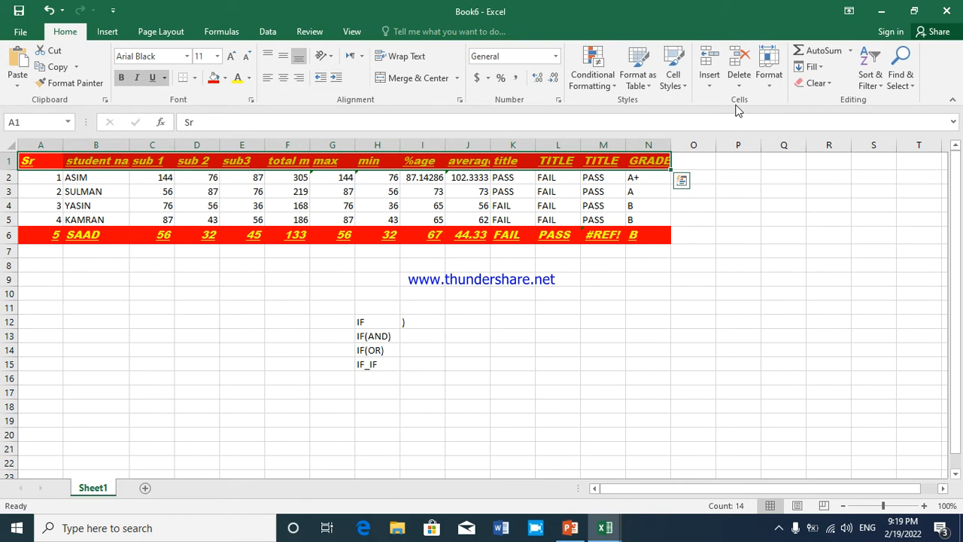
left_click(769, 88)
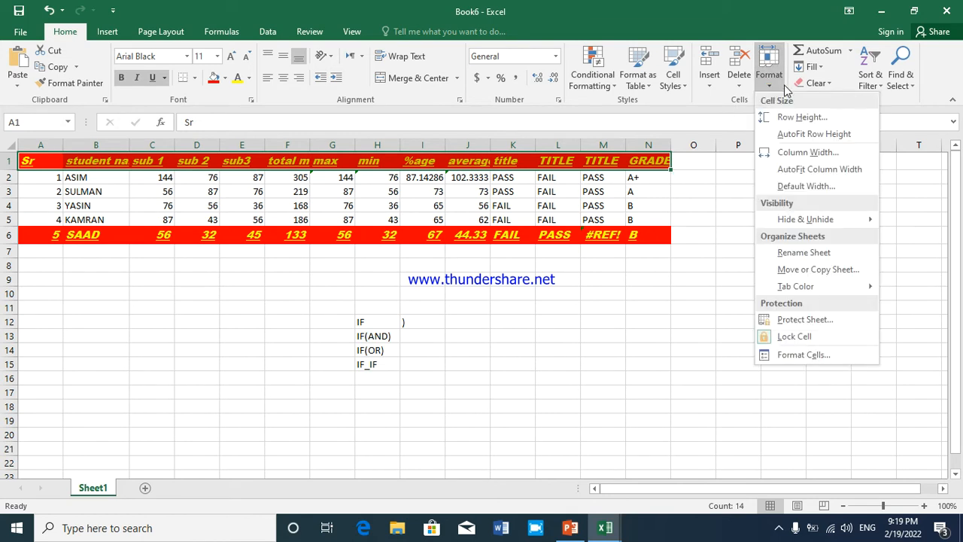
left_click(817, 82)
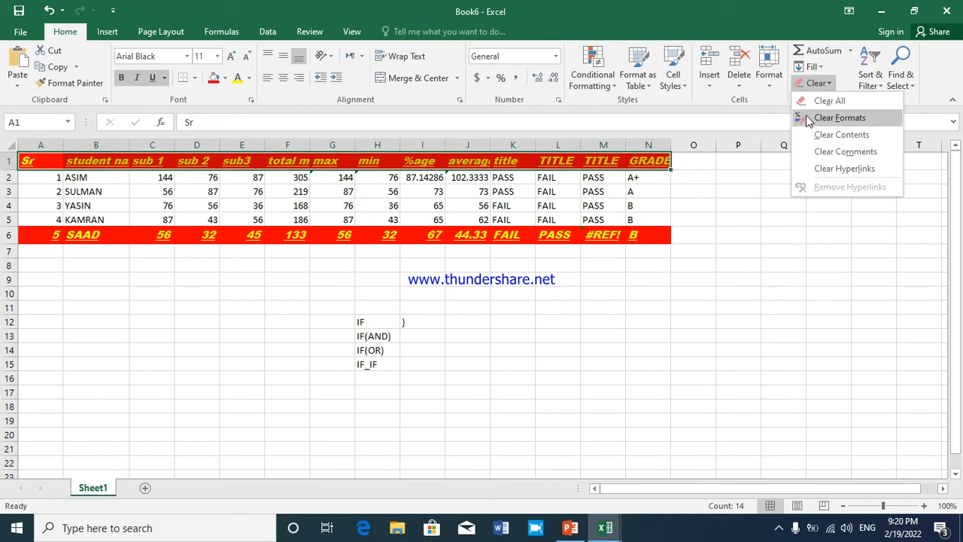
left_click(808, 118)
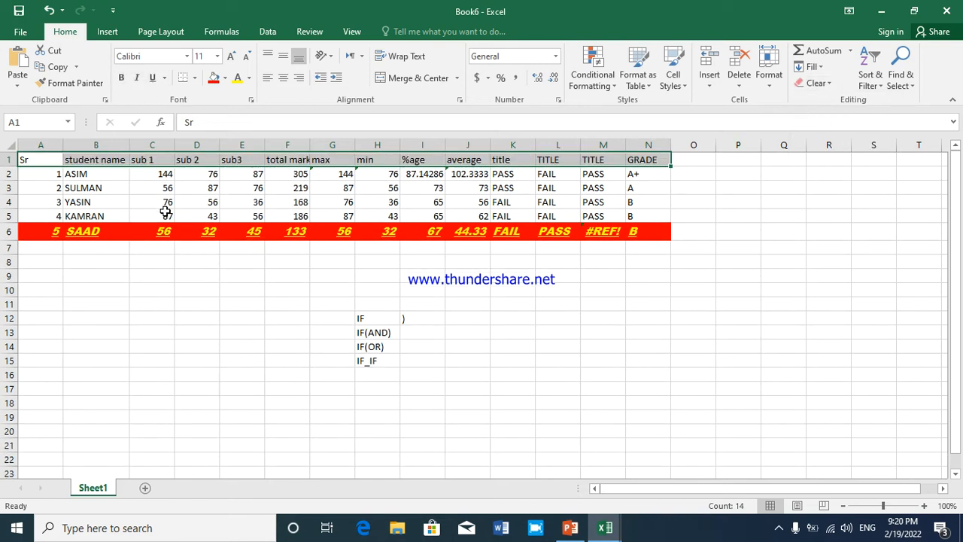
Clear the formatting from the last student row, A6:N6, while keeping its contents
left_click_drag(36, 232, 661, 238)
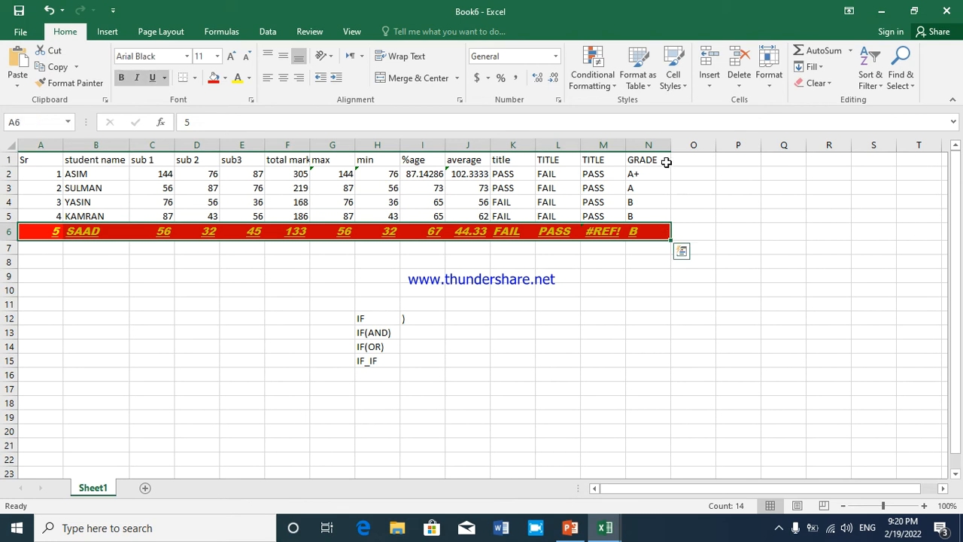
left_click(769, 77)
left_click(812, 84)
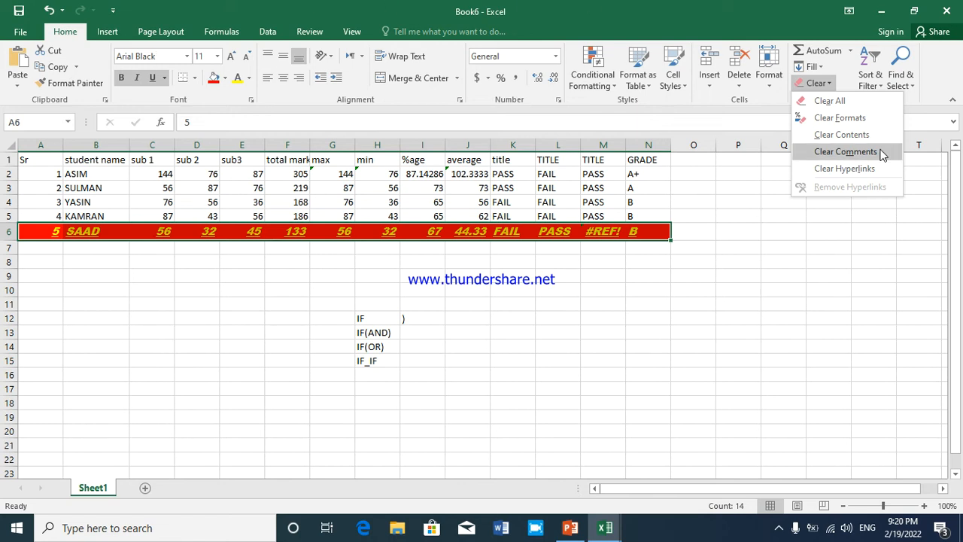
left_click(854, 117)
left_click(511, 241)
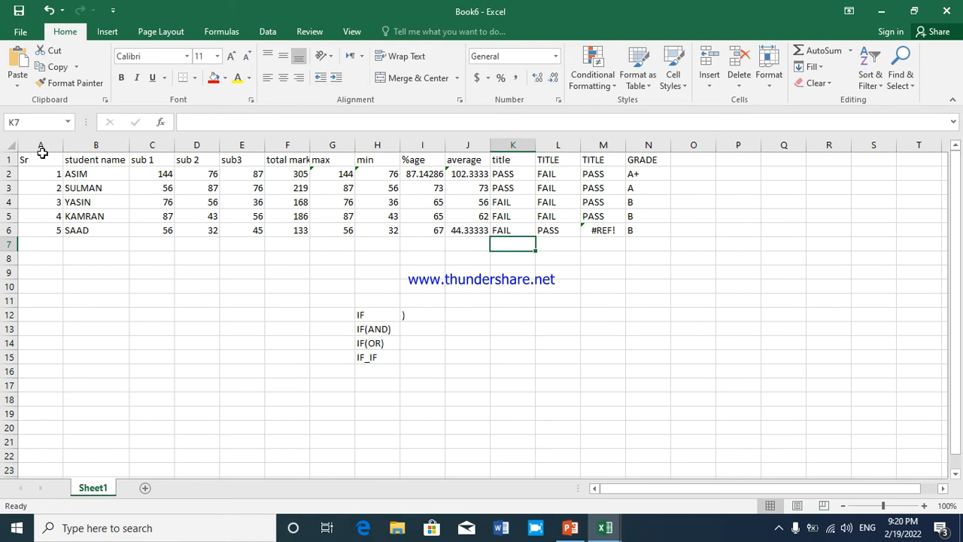
Set the headings in A1:N1 to the Arial Black font at size 18
left_click_drag(36, 160, 650, 159)
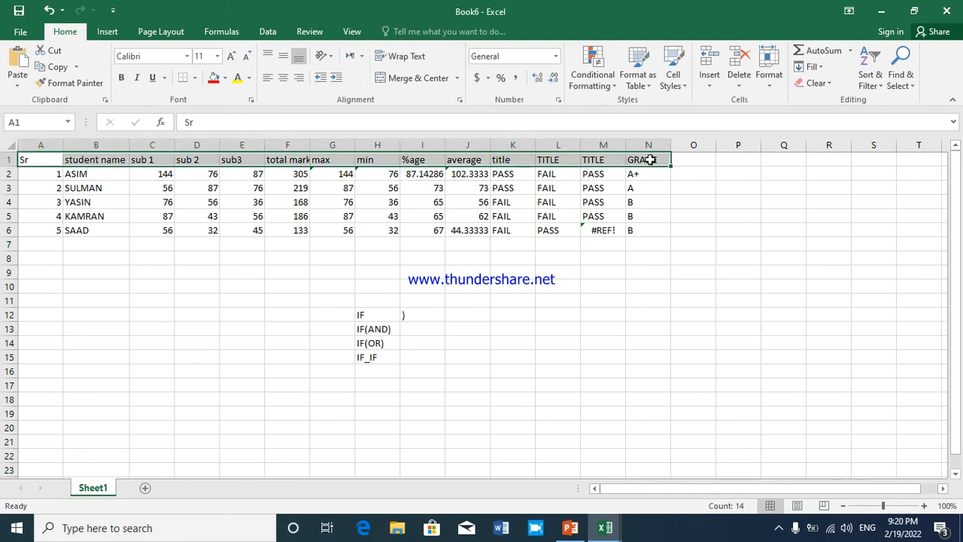
left_click(187, 56)
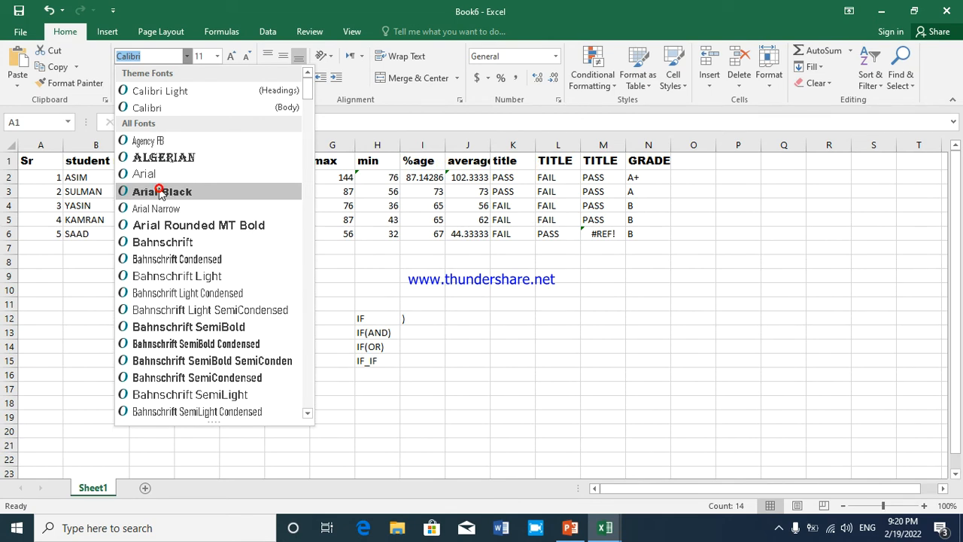
left_click(160, 192)
left_click(216, 55)
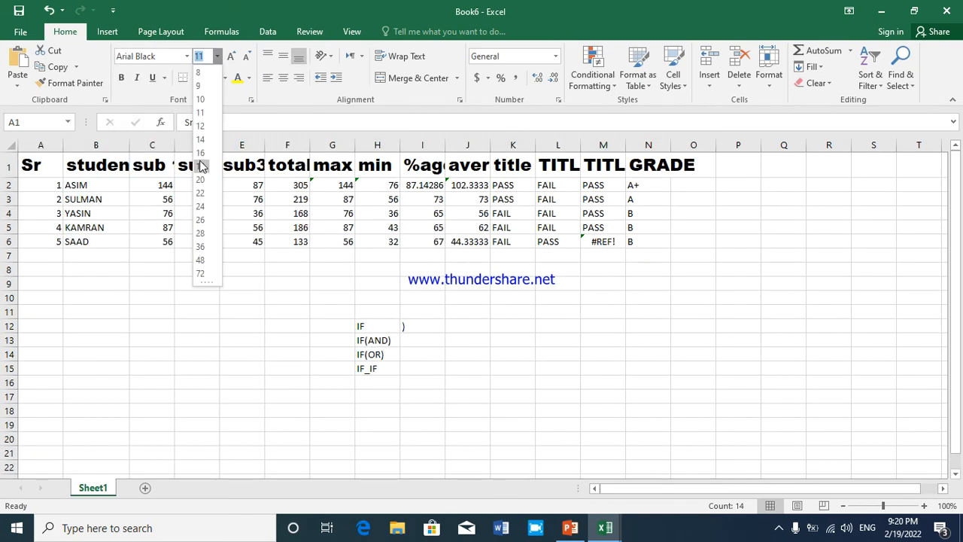
left_click(201, 165)
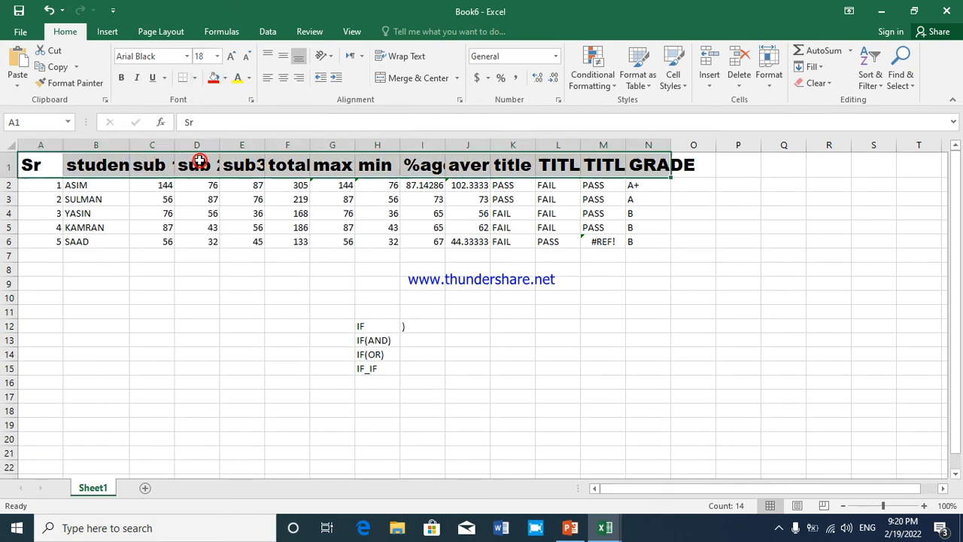
Increase the font size of the headings in A1:N1 stepwise, and reduce it to 16
left_click(229, 55)
left_click(229, 56)
left_click(229, 56)
left_click(229, 55)
left_click(247, 56)
left_click(246, 55)
left_click(246, 56)
left_click(246, 56)
left_click(246, 55)
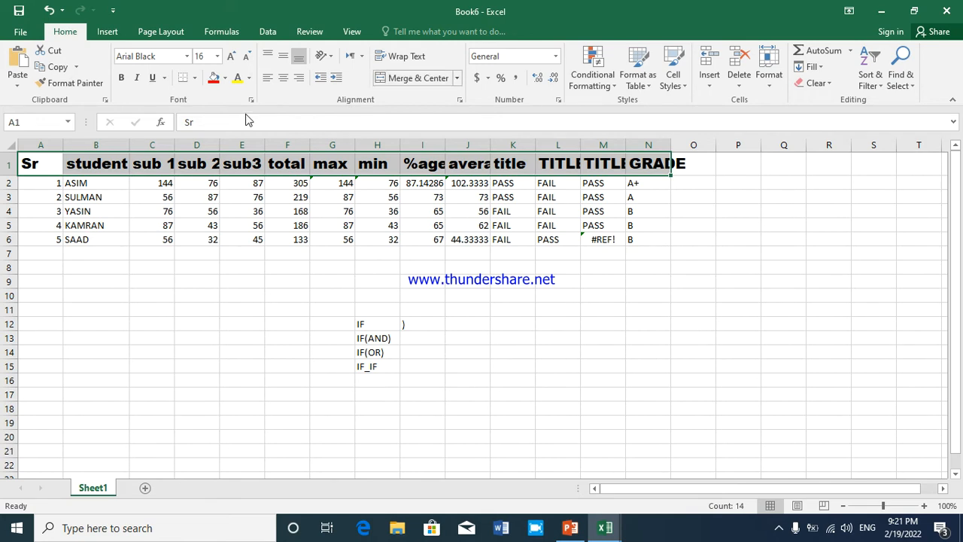
Make column B slightly wider and wrap the student name heading in B1 onto two lines
left_click(82, 165)
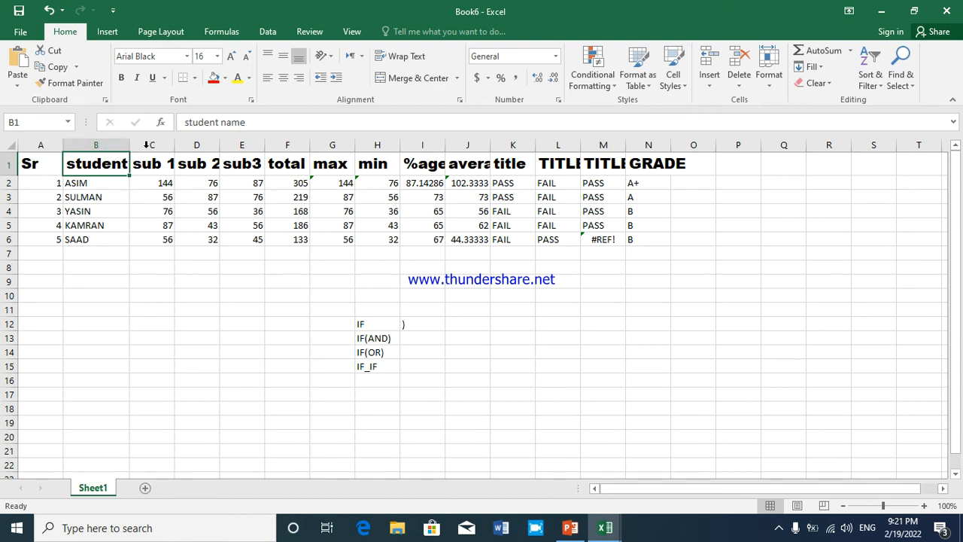
left_click_drag(129, 148, 206, 158)
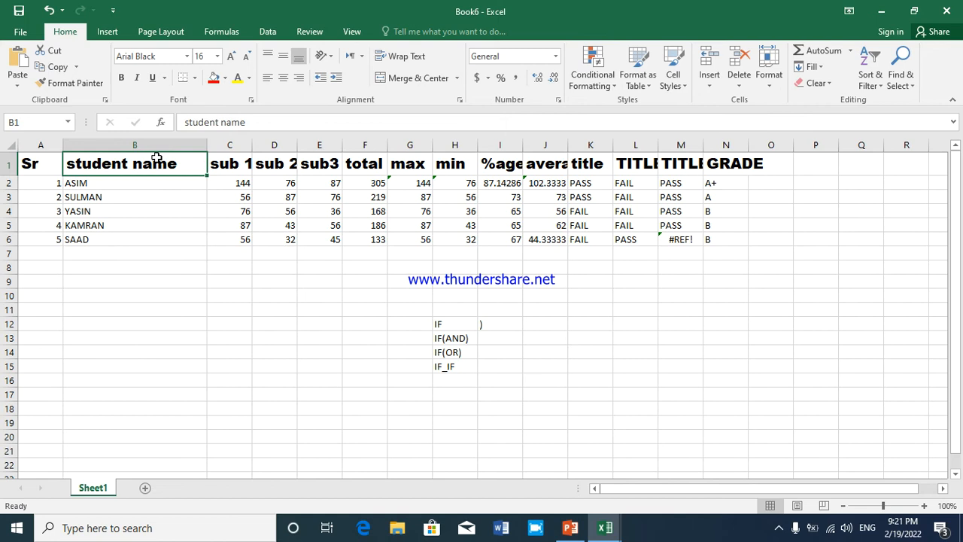
left_click_drag(201, 147, 138, 155)
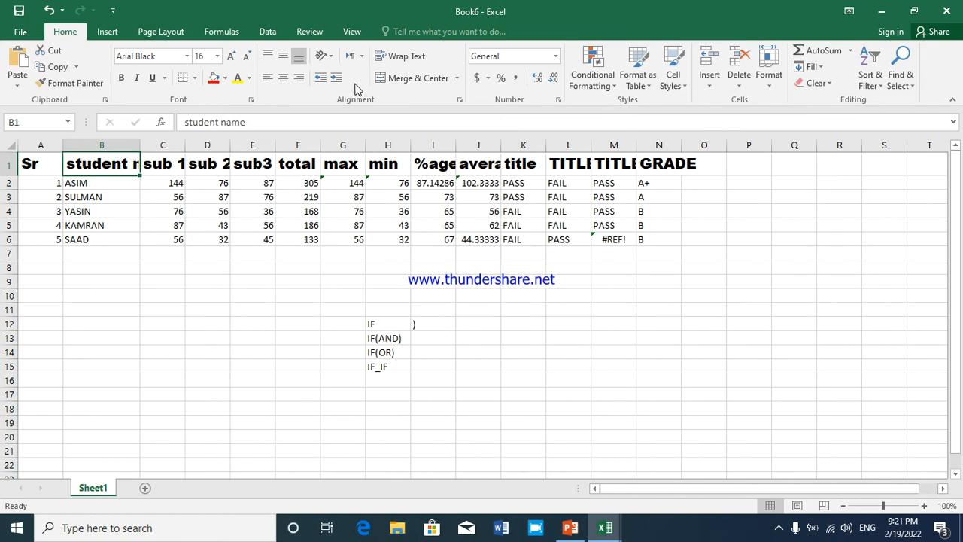
left_click(395, 59)
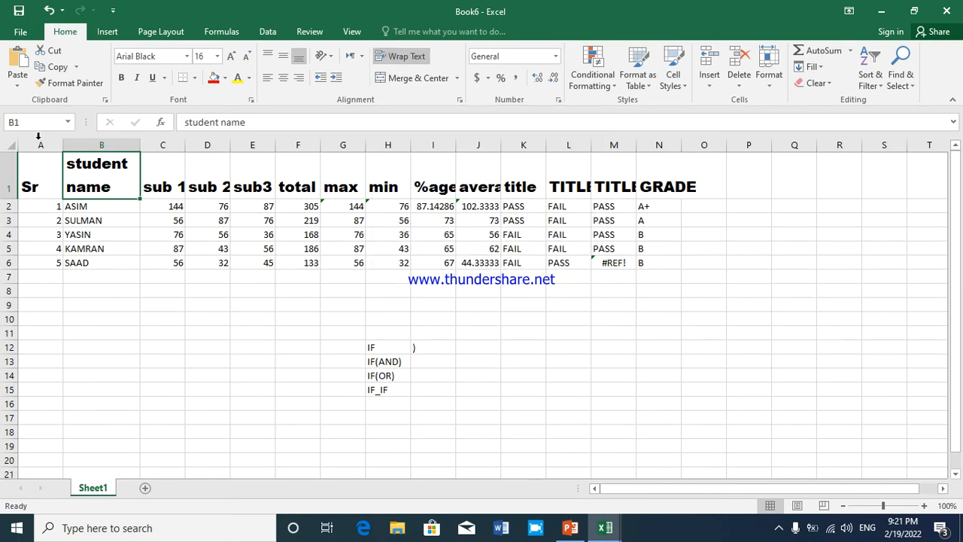
Try wrapping the text of all headings in A1:N1, and undo the change
left_click_drag(30, 185, 640, 188)
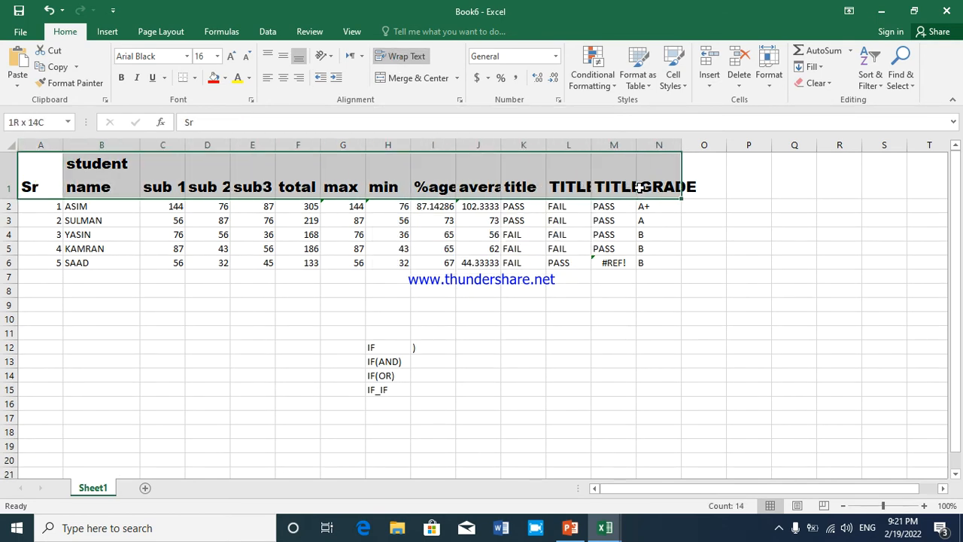
left_click(412, 54)
left_click(268, 184)
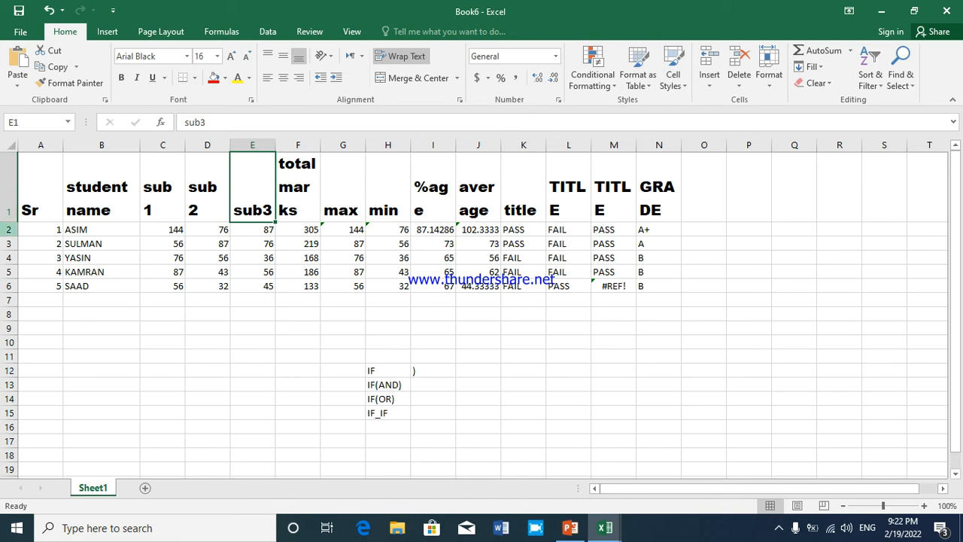
key("ctrl+z")
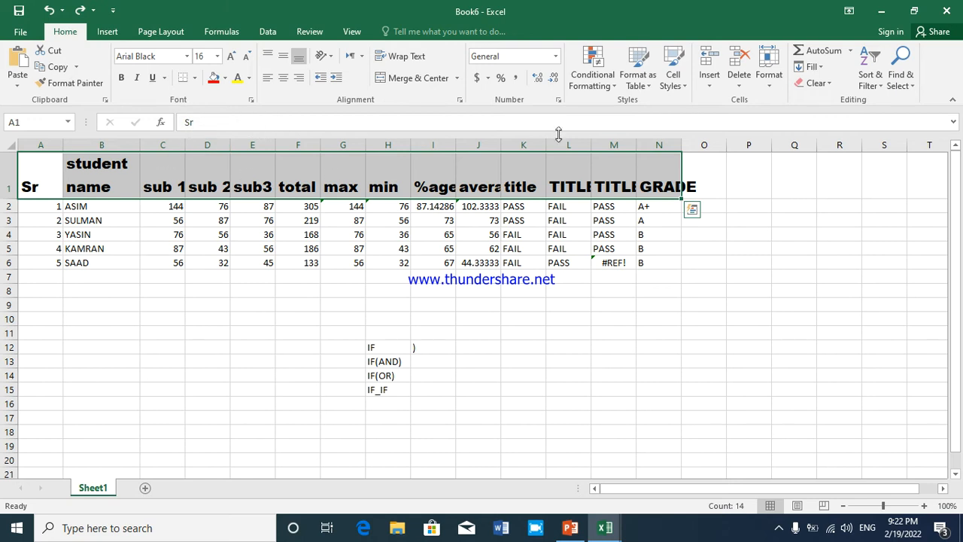
Clear the font and wrapping formats from the headings in A1:N1
left_click(817, 83)
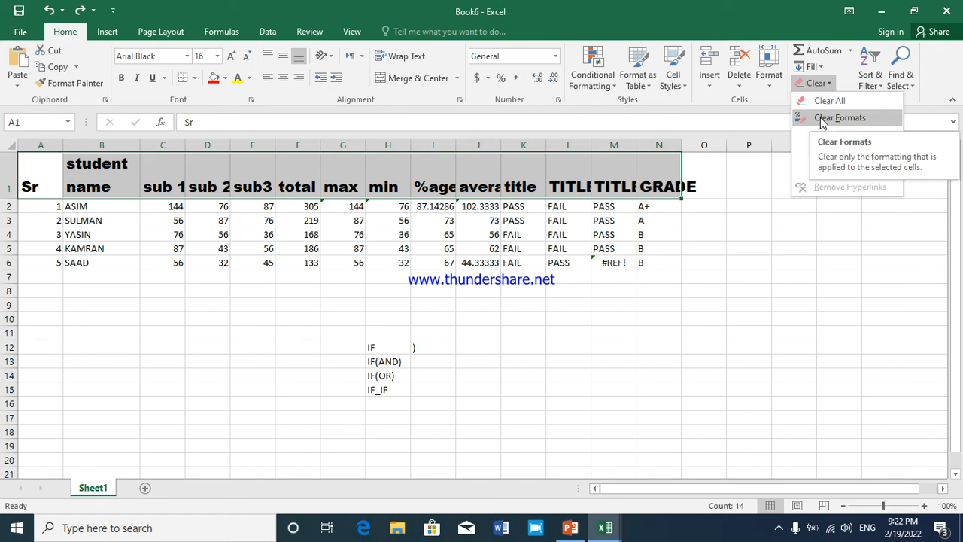
left_click(818, 119)
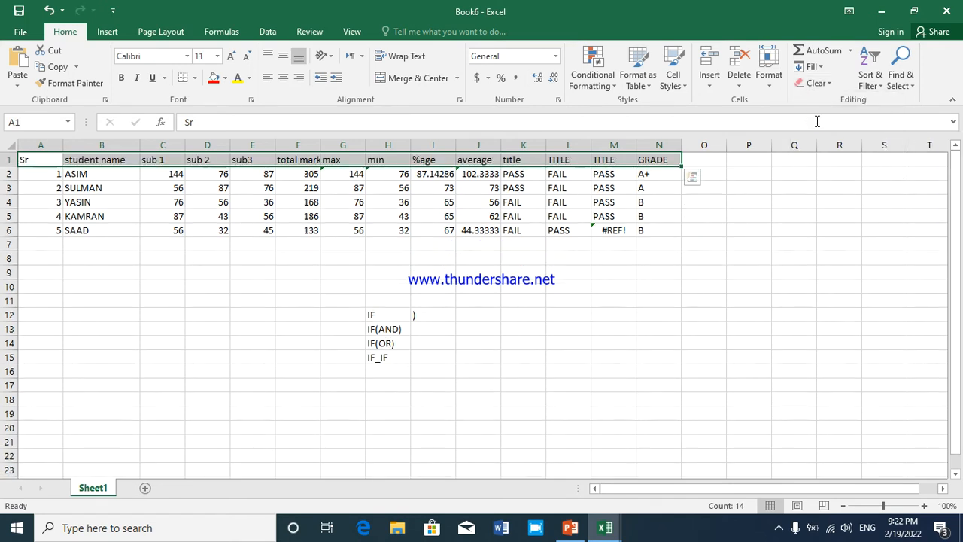
left_click(425, 207)
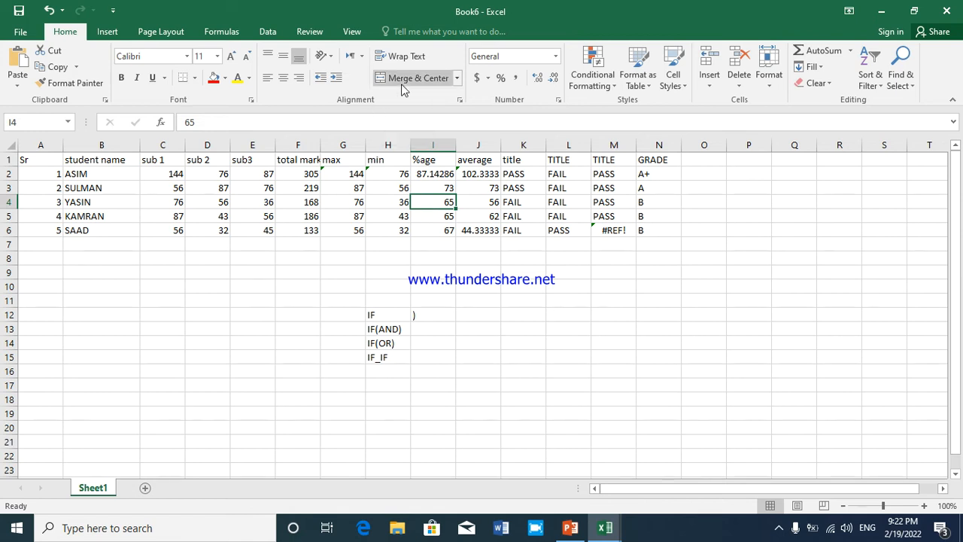
Delete the whole heading row 1, and undo the deletion
left_click(8, 159)
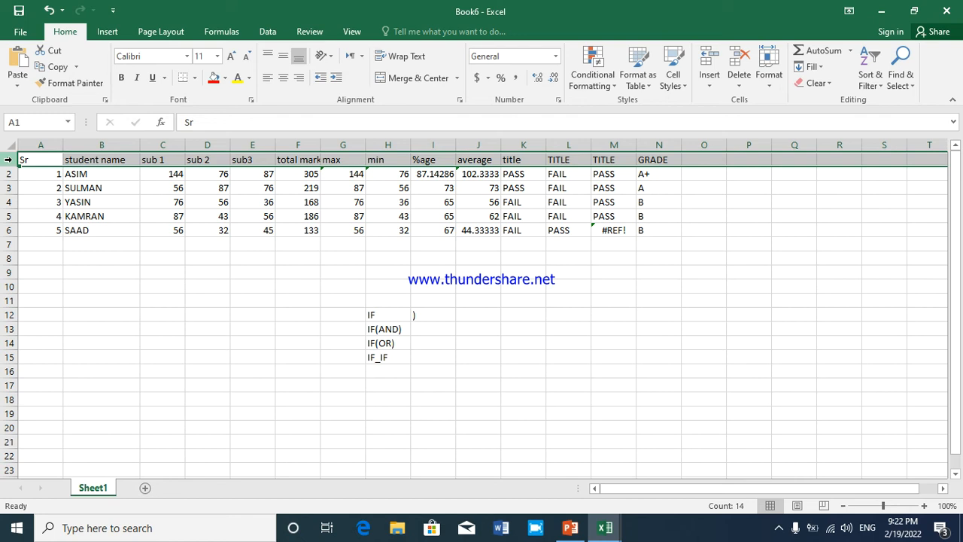
key("ctrl+minus")
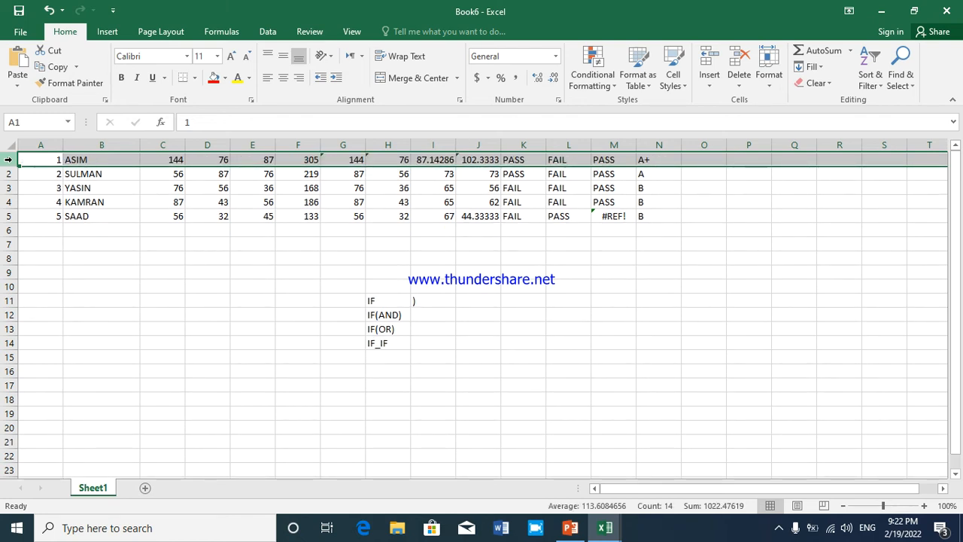
key("ctrl+z")
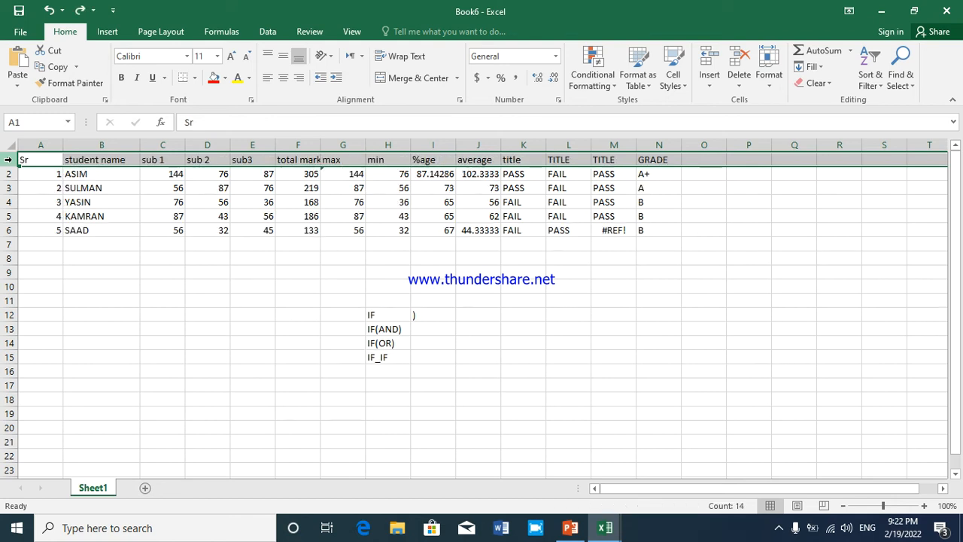
left_click(24, 171)
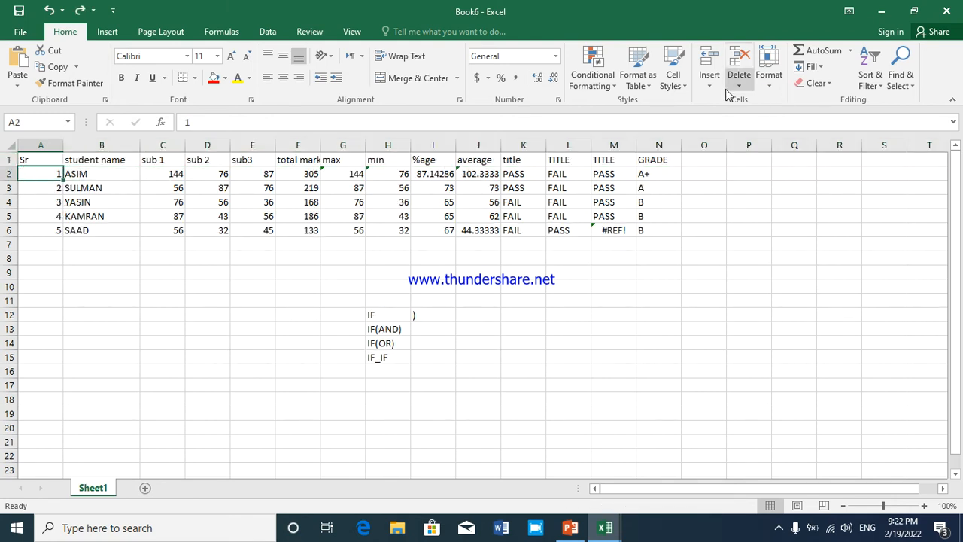
left_click(8, 160)
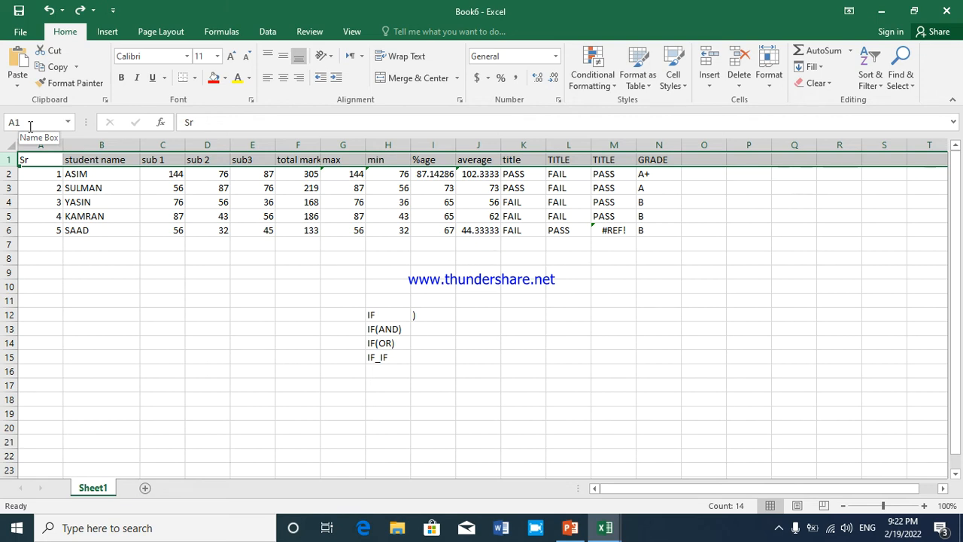
left_click(648, 89)
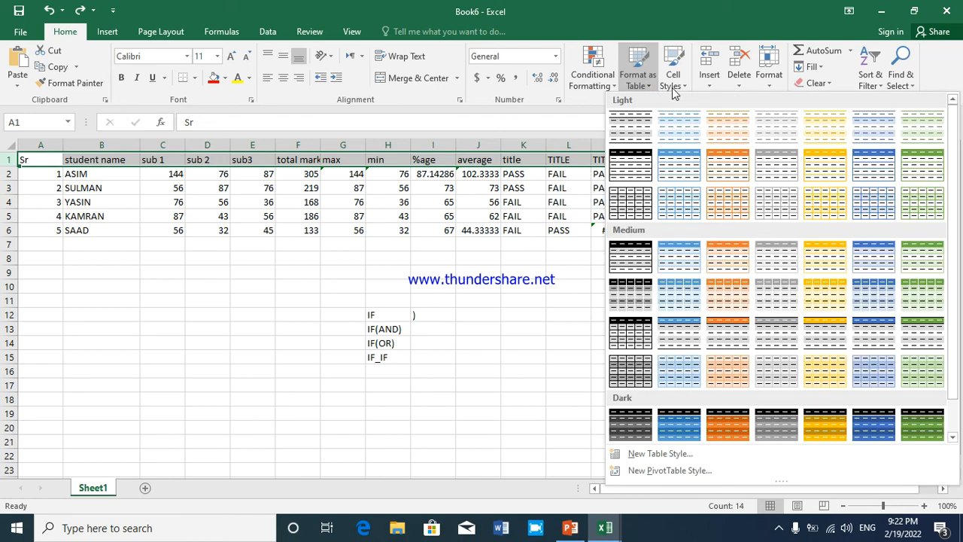
left_click(673, 89)
left_click(673, 88)
left_click(713, 86)
left_click(713, 86)
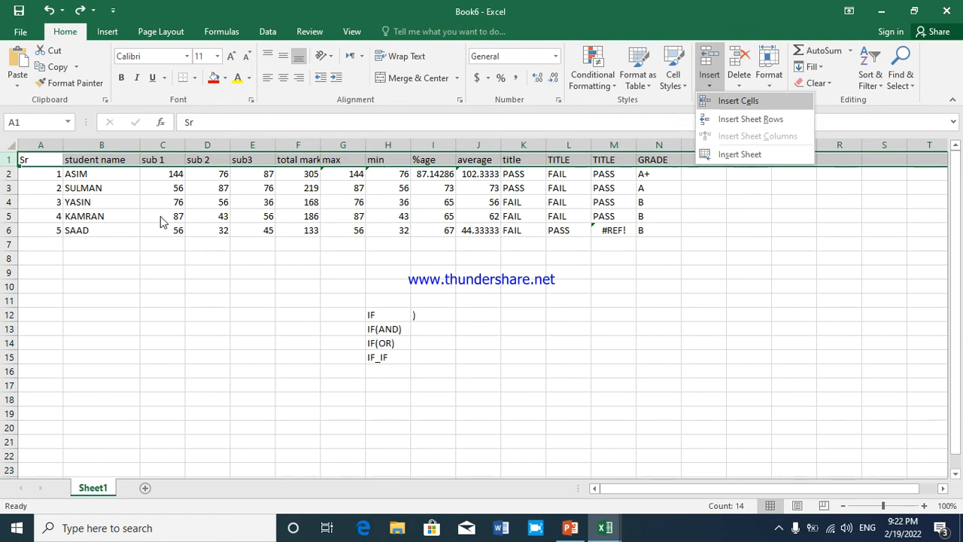
left_click(37, 240)
left_click(38, 201)
left_click(27, 167)
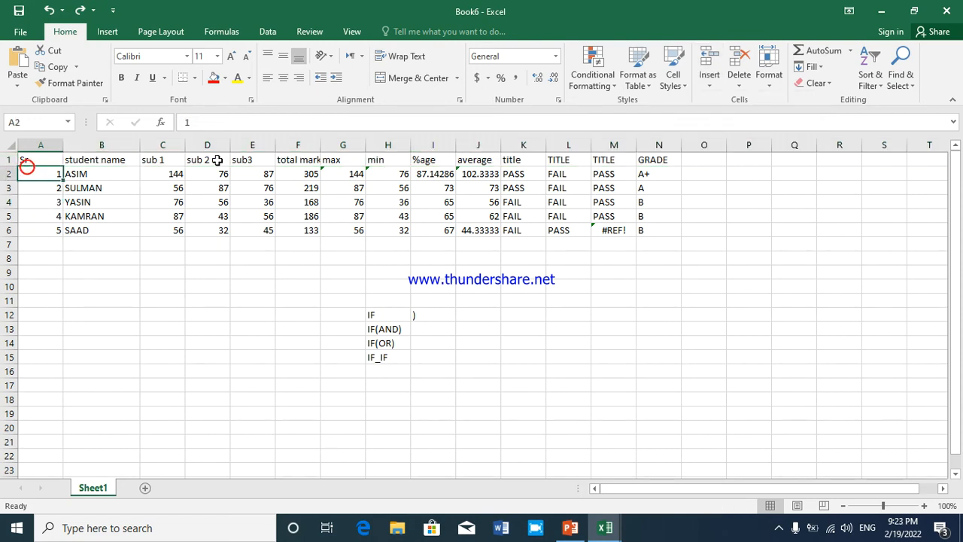
Insert an empty sheet row above the headings in row 1
left_click(40, 159)
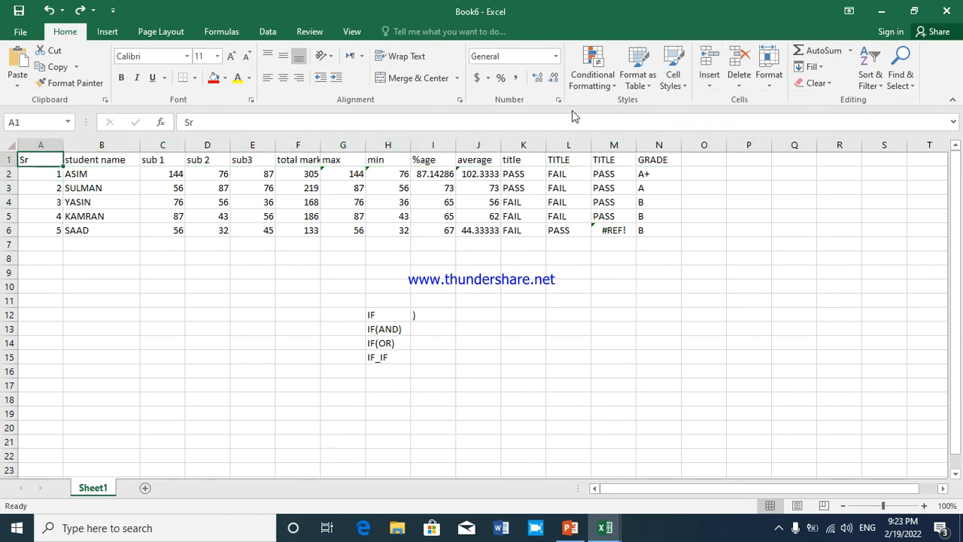
left_click(707, 80)
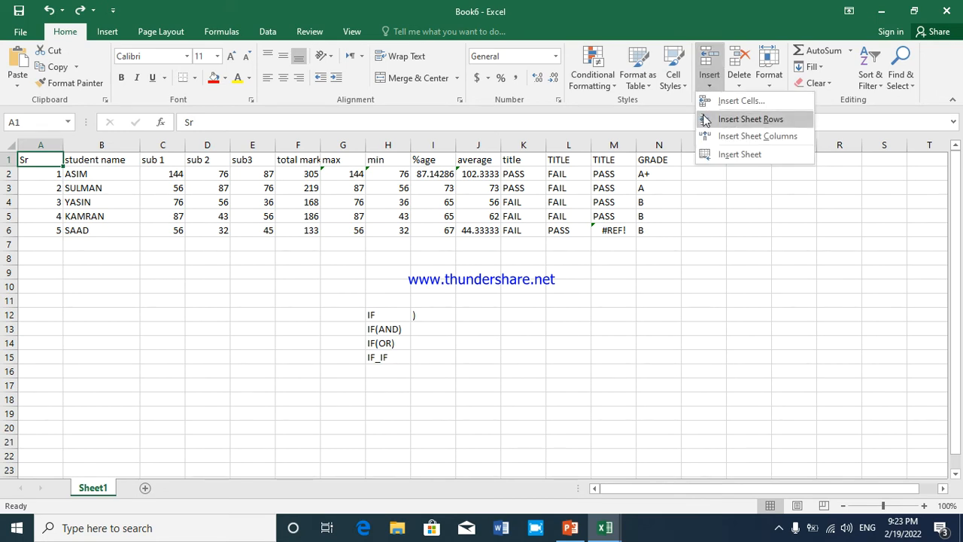
left_click(745, 119)
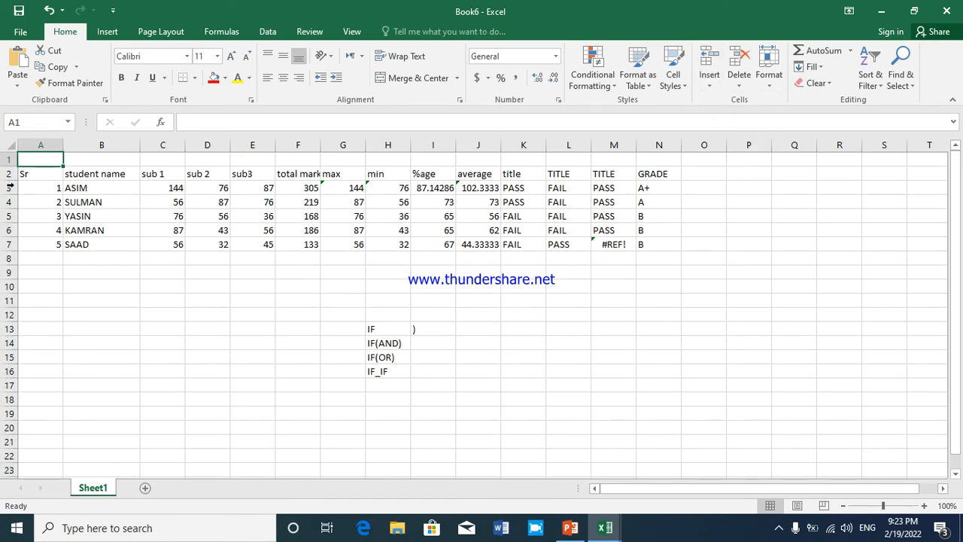
left_click(44, 177)
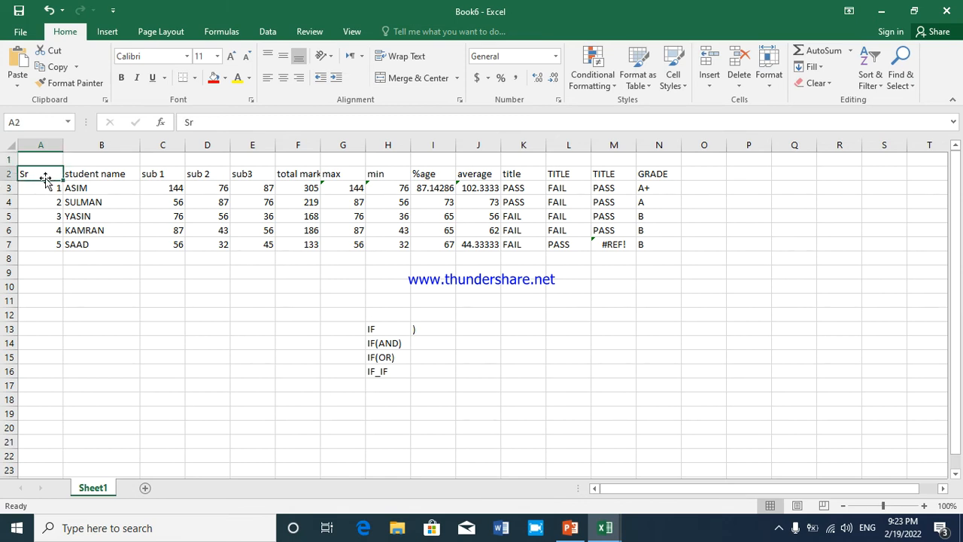
Enter a sheet title starting with STUDEN in cell A1 above the headings
left_click(51, 158)
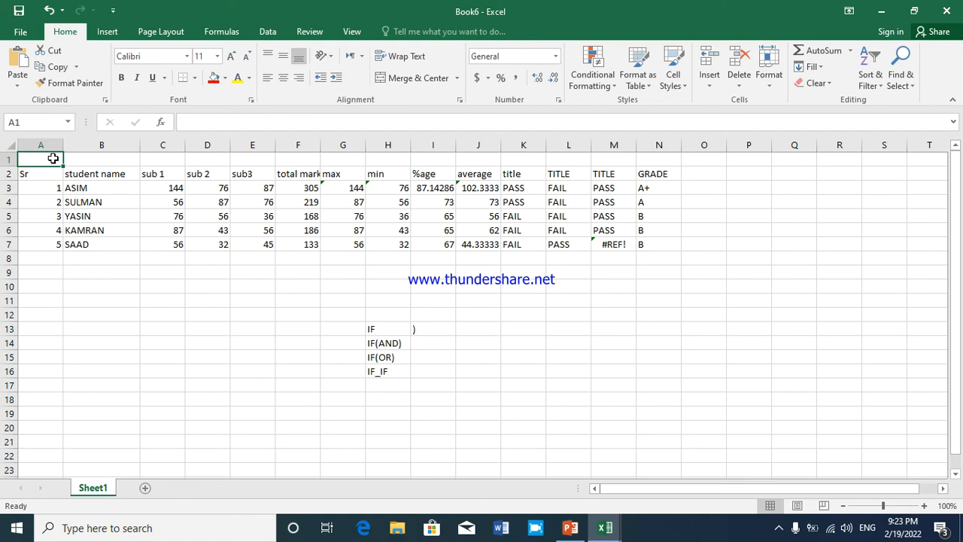
type("S")
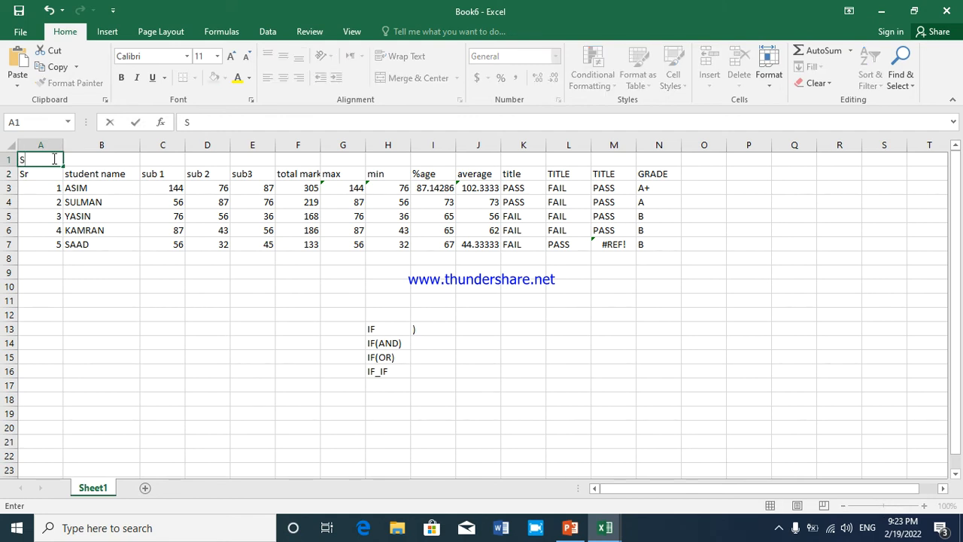
type("TUDENT RECORD")
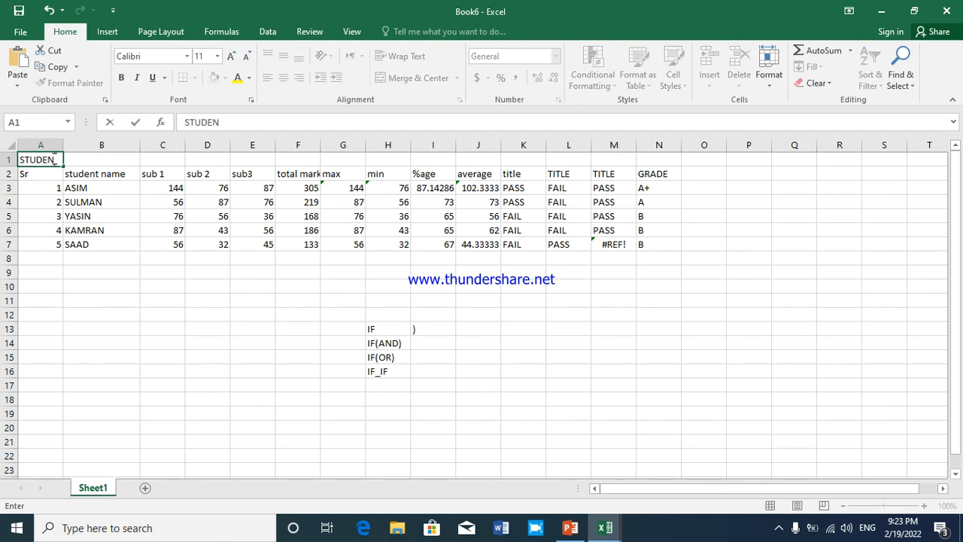
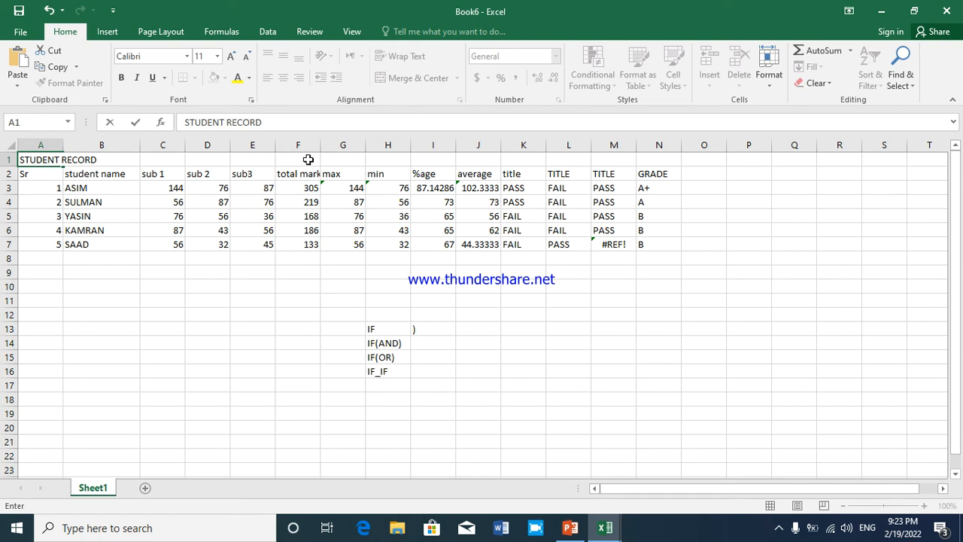
Finish the STUDENT RECORD title entry, and merge and centre it across A1:N1 above the headings
left_click(58, 179)
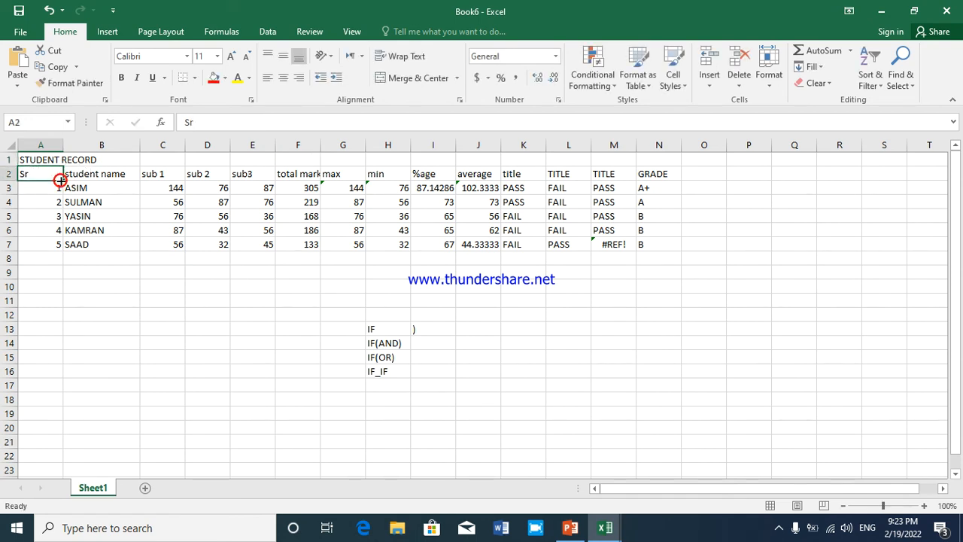
left_click_drag(52, 161, 681, 164)
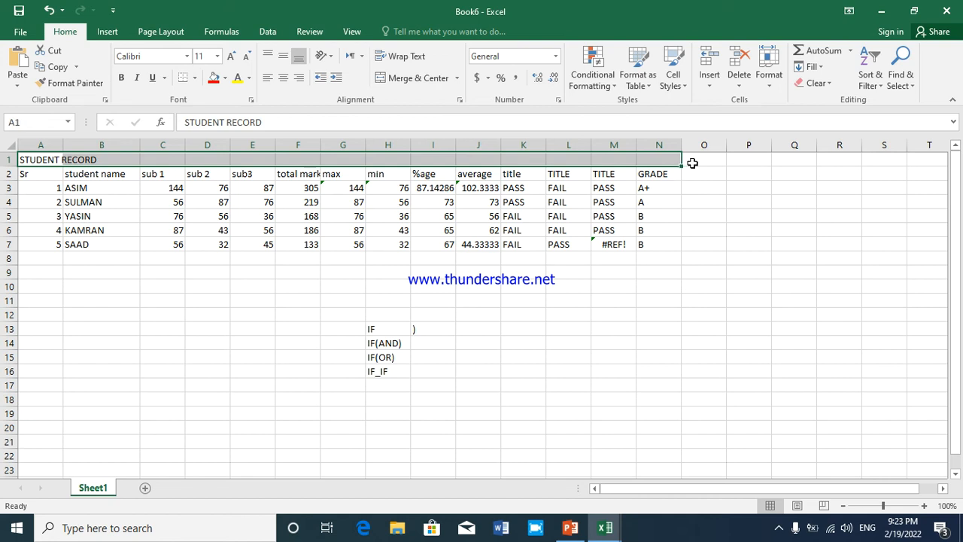
left_click(5, 160)
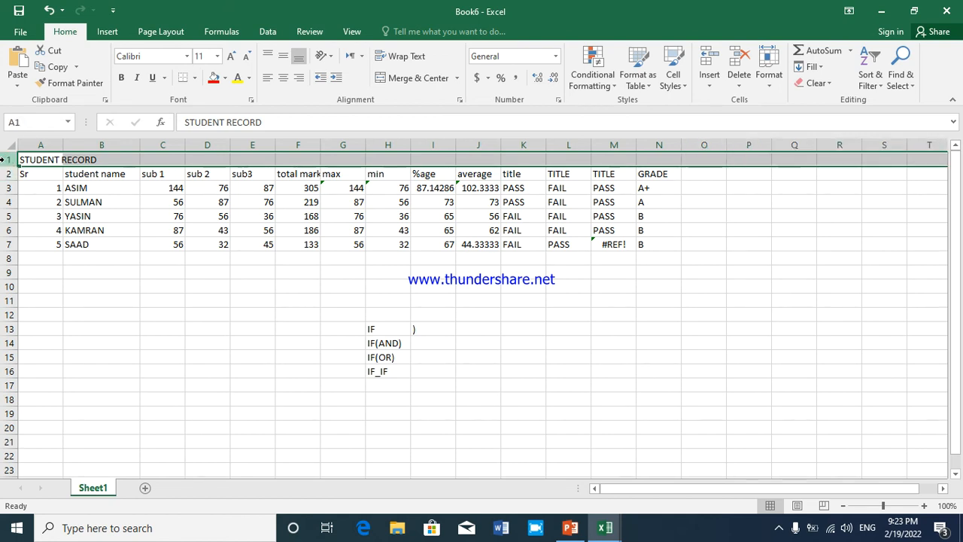
left_click(40, 186)
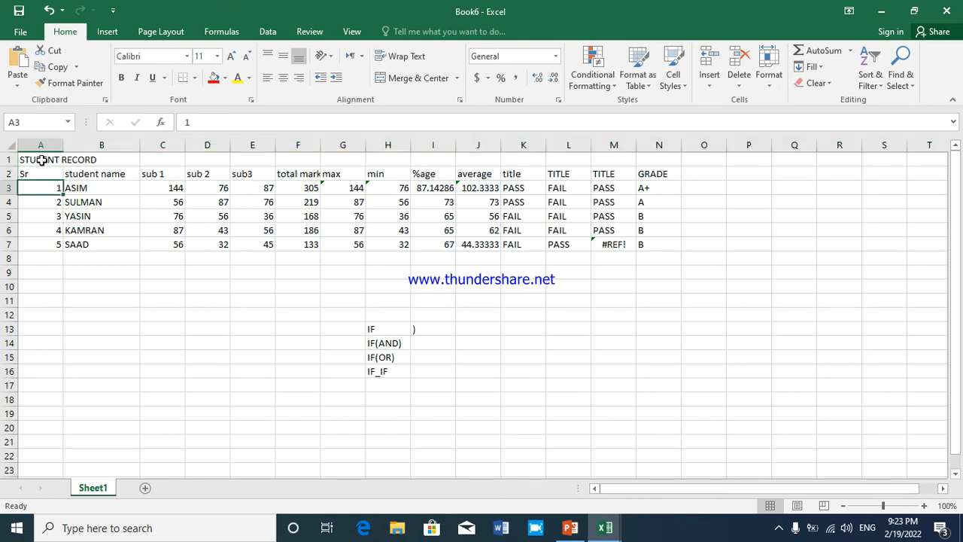
left_click_drag(41, 160, 640, 162)
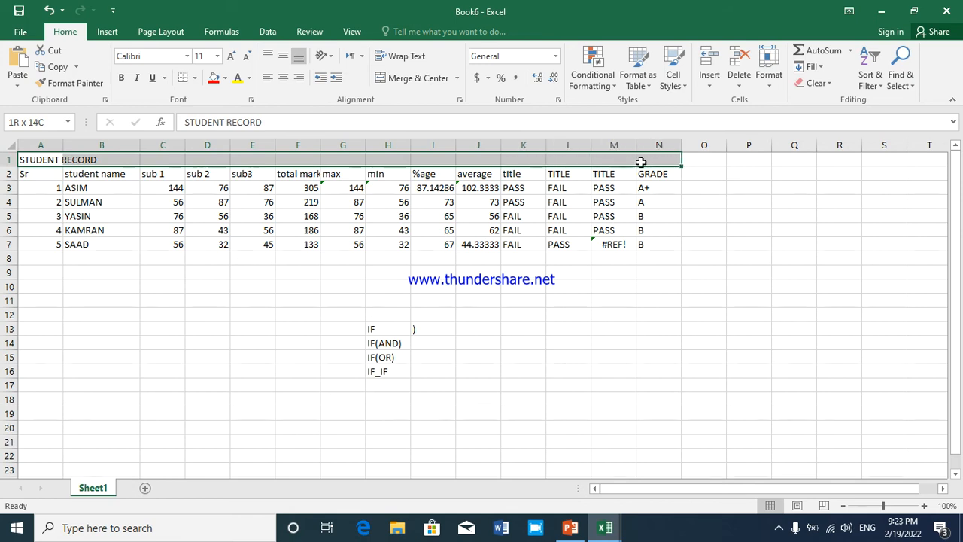
left_click_drag(640, 163, 642, 162)
left_click(419, 77)
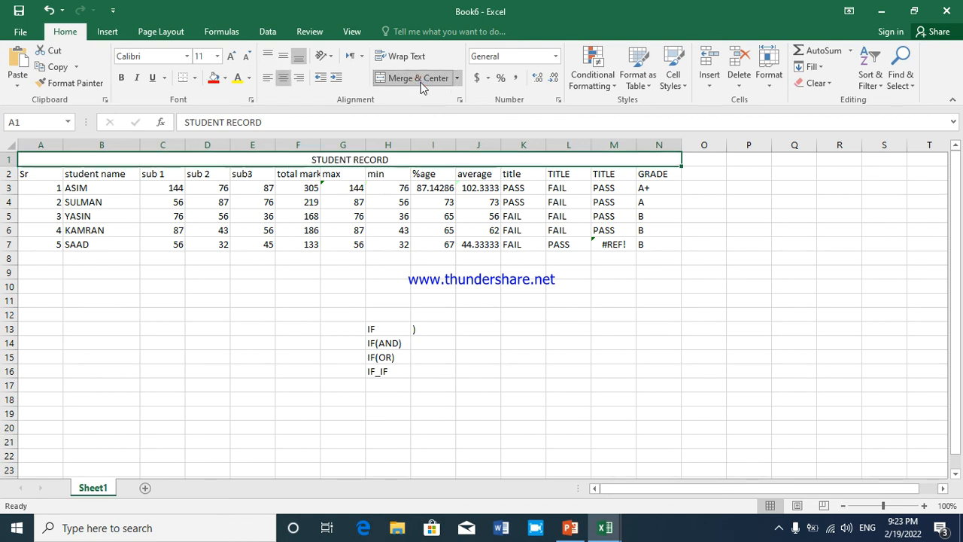
left_click(396, 208)
Set the font size of the merged STUDENT RECORD title to 20
left_click(328, 161)
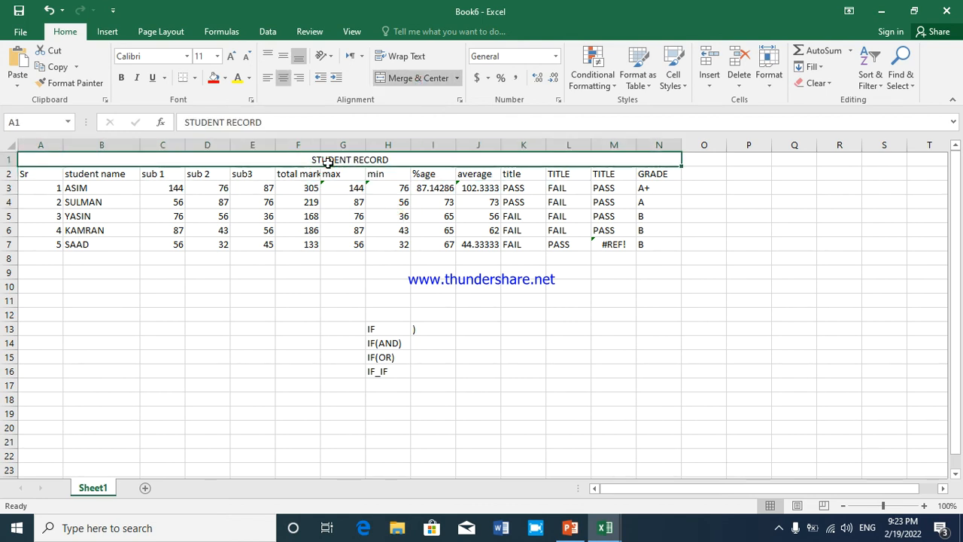
left_click(217, 55)
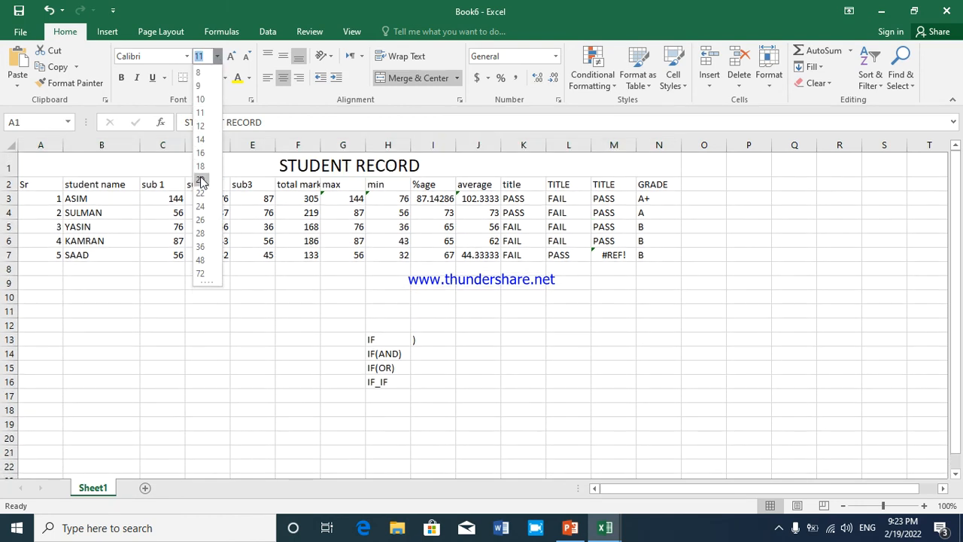
left_click(201, 181)
left_click(53, 190)
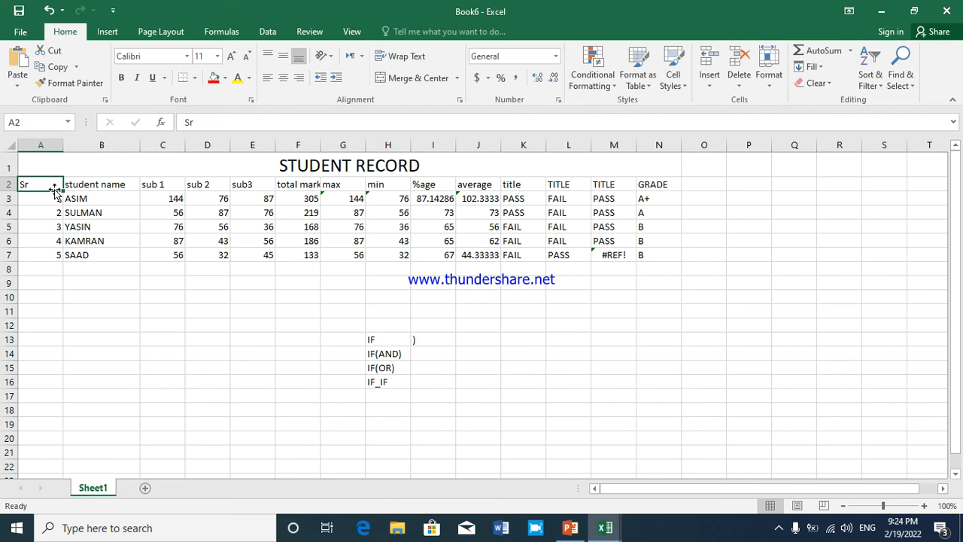
Increase the number of decimal places shown for the average in J3
left_click_drag(485, 202, 485, 218)
left_click(484, 197)
left_click(536, 80)
left_click(536, 79)
left_click(536, 80)
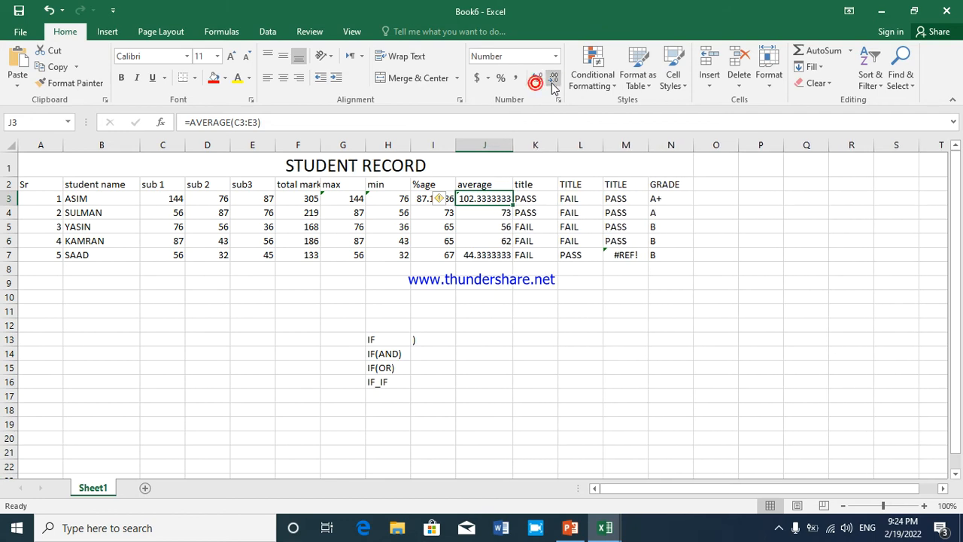
Reduce the averages in J3 and J7 to two decimal places
left_click(553, 83)
left_click(552, 83)
left_click(553, 82)
left_click(553, 83)
left_click(552, 83)
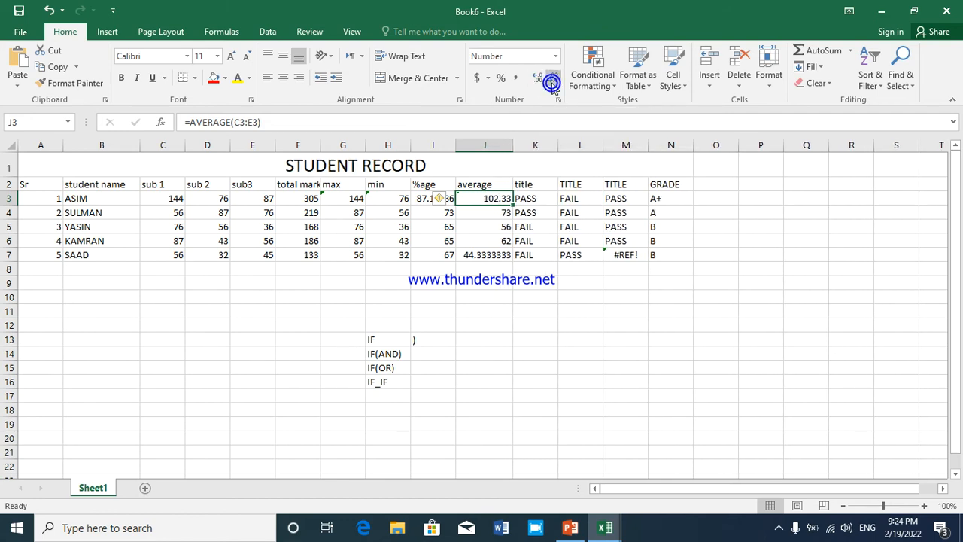
left_click(485, 258)
left_click(554, 83)
left_click(555, 83)
left_click(555, 83)
left_click(554, 82)
left_click(554, 83)
left_click(554, 83)
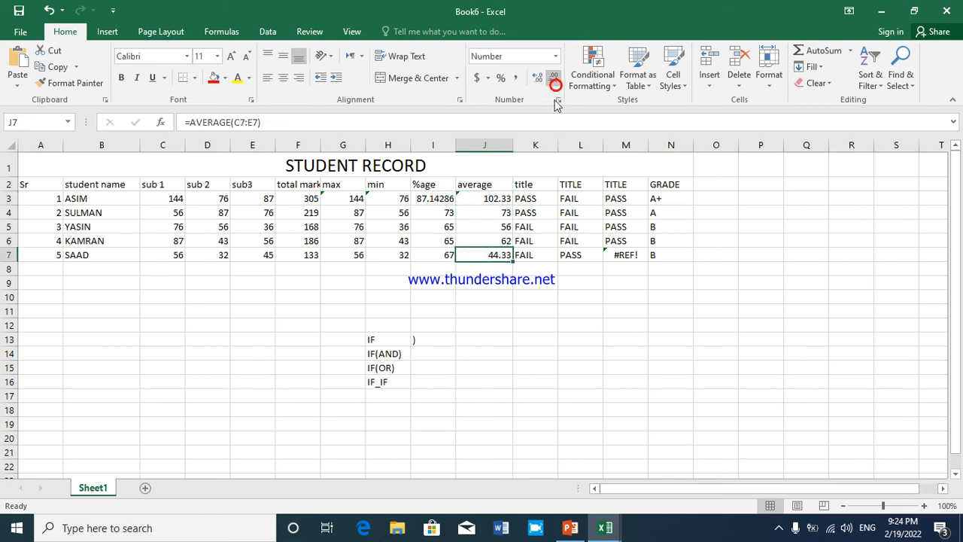
Update the AVERAGE formula in J3 to include the adjacent cells, using its error-checking suggestion
left_click(461, 197)
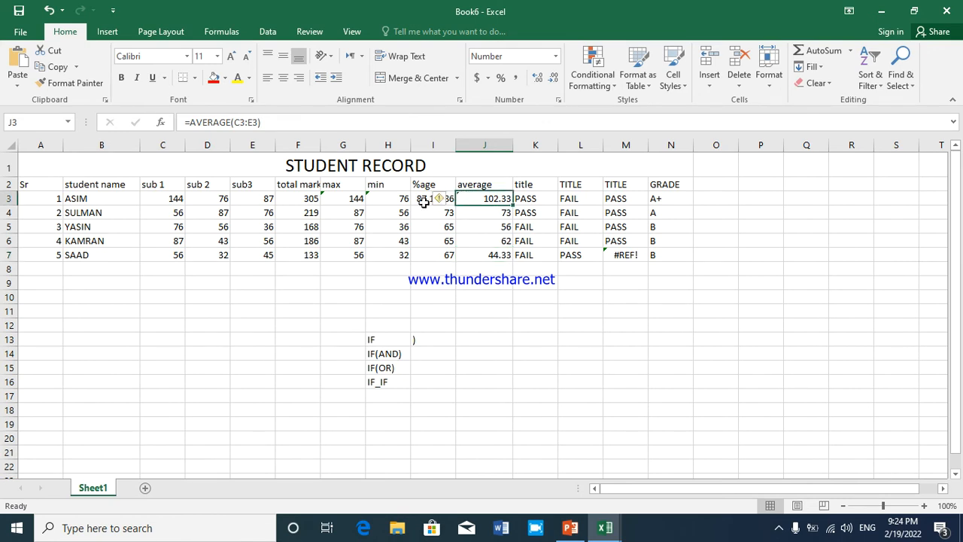
left_click(441, 200)
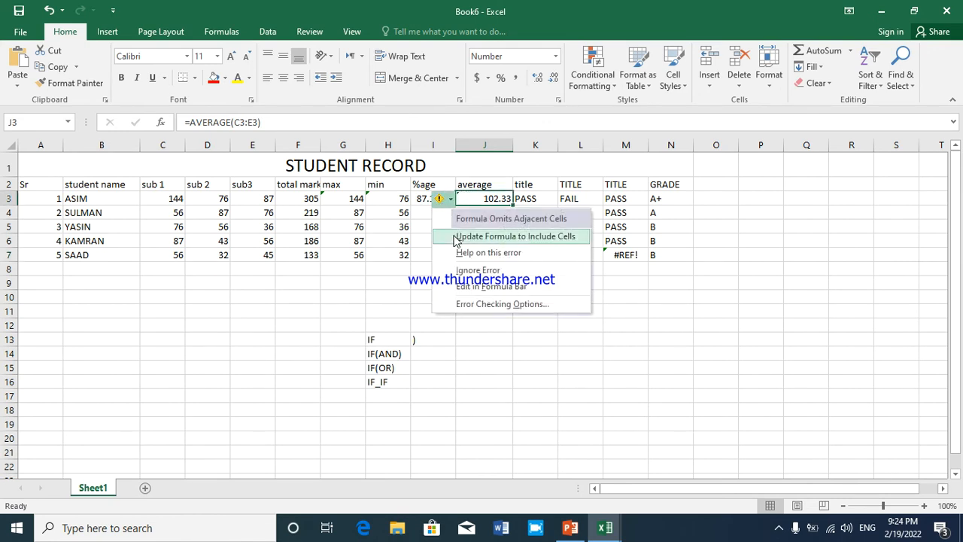
left_click(456, 236)
left_click(422, 200)
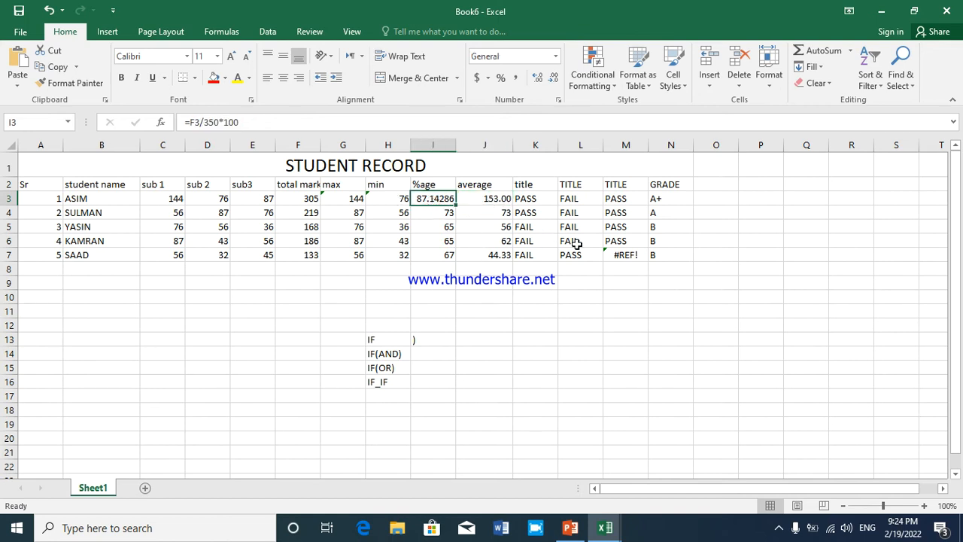
Ignore the invalid cell reference error flagged in M7
left_click(606, 255)
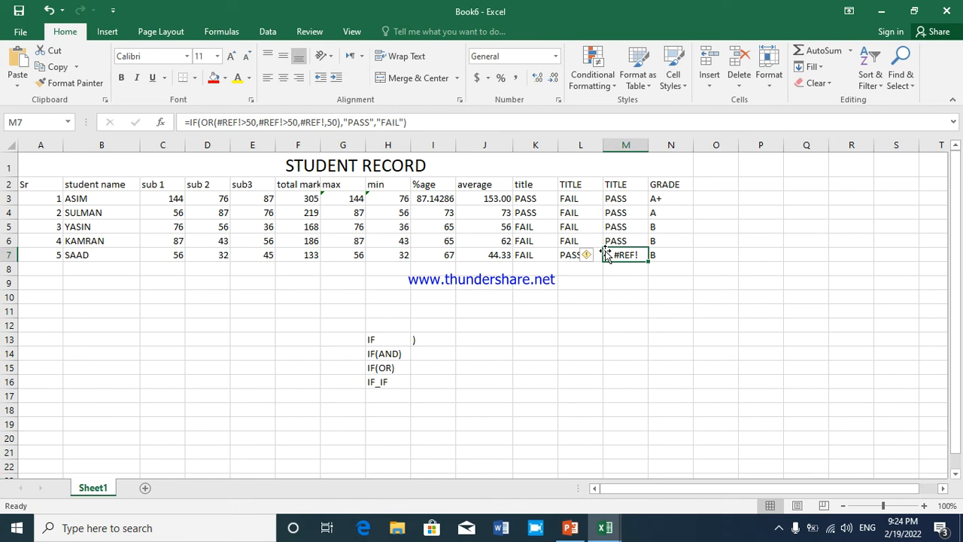
left_click(592, 255)
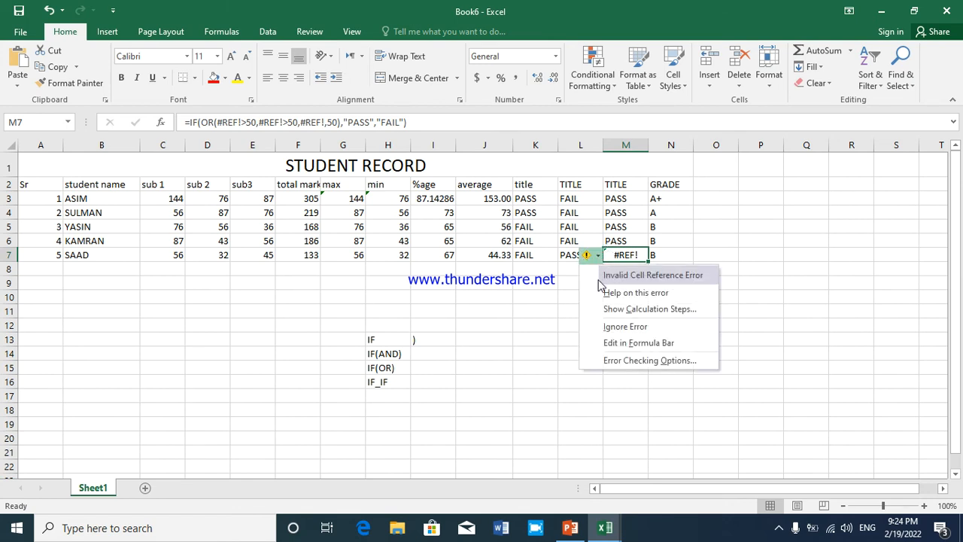
left_click(602, 326)
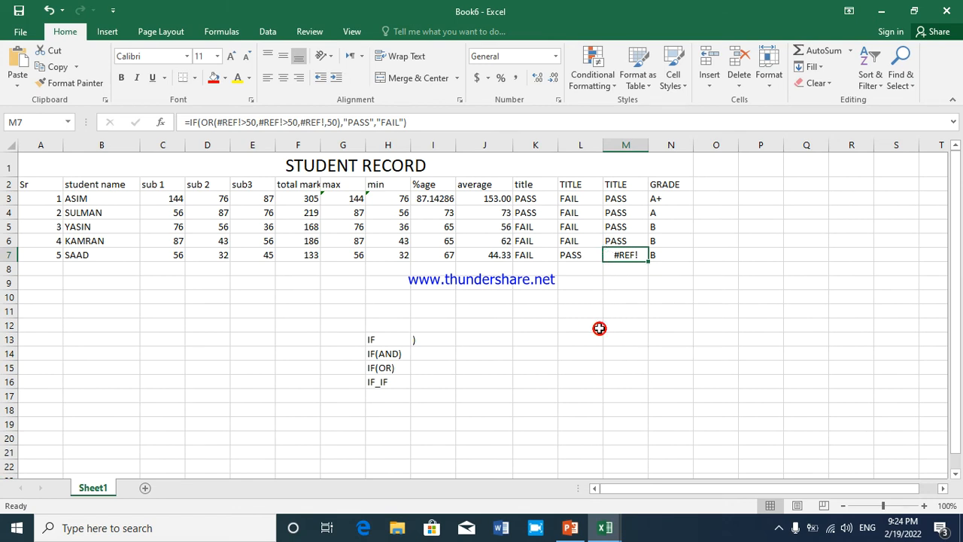
Examine the IF(OR) formula in M7 and its error-checking options without changing anything
double_click(628, 254)
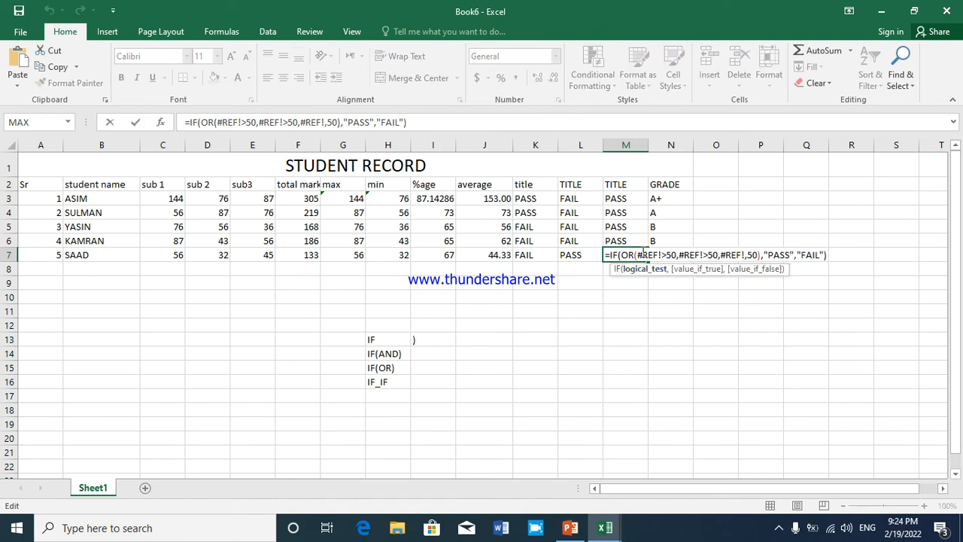
left_click(664, 313)
left_click(613, 252)
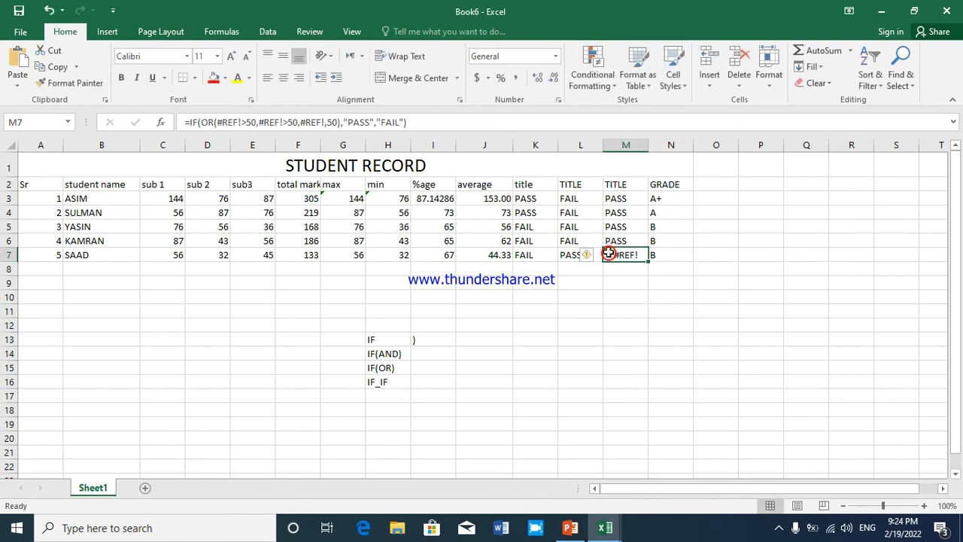
left_click(587, 257)
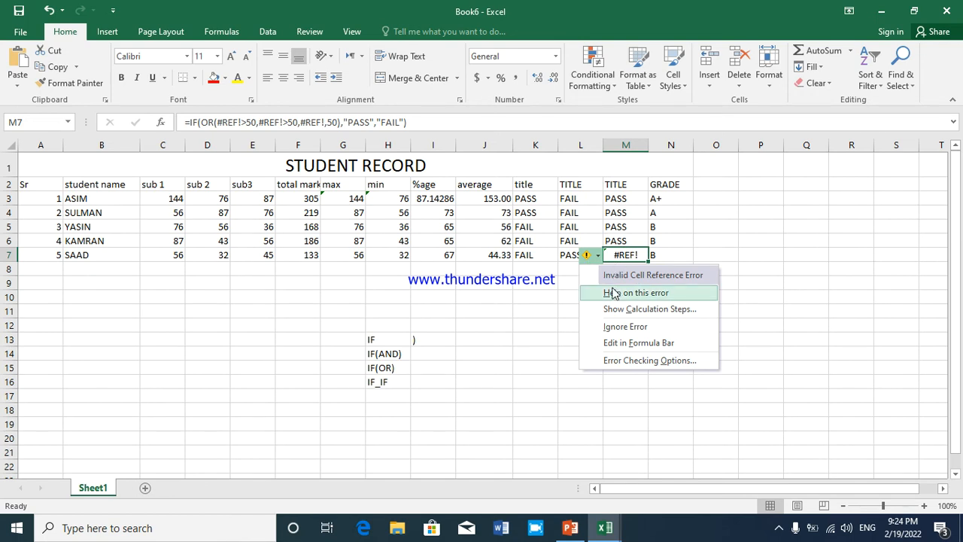
left_click(566, 255)
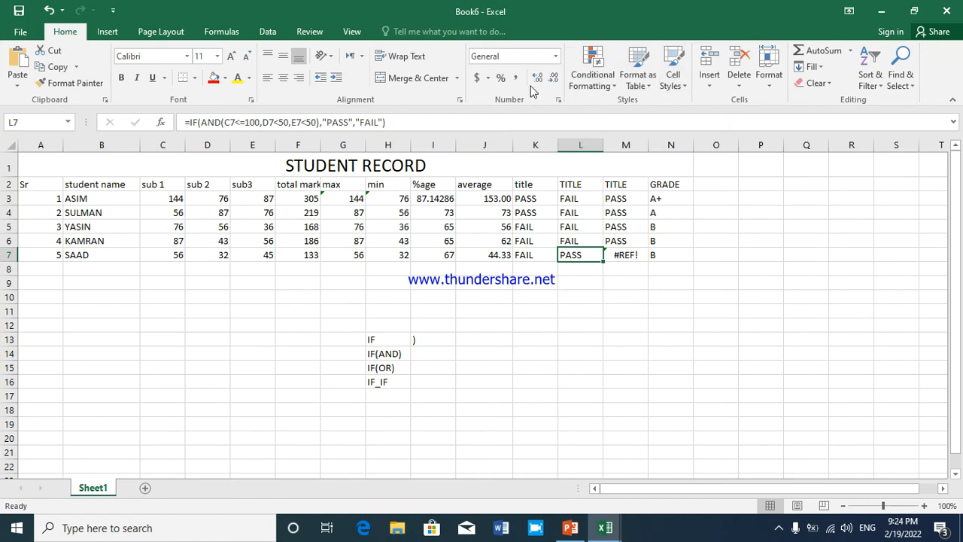
Enter the date 2/19/2022 in B12 and fill the daily date series down to B18
left_click(555, 57)
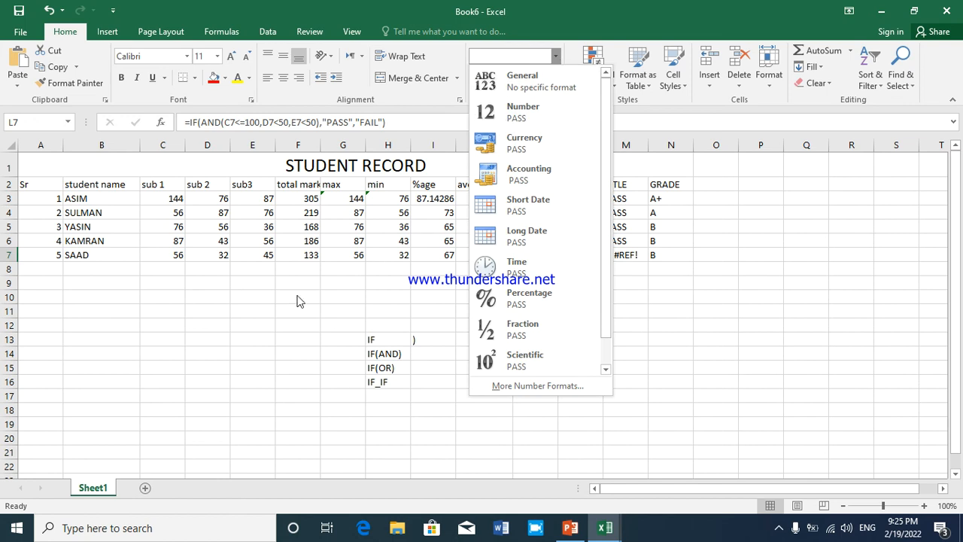
left_click(83, 327)
left_click(81, 325)
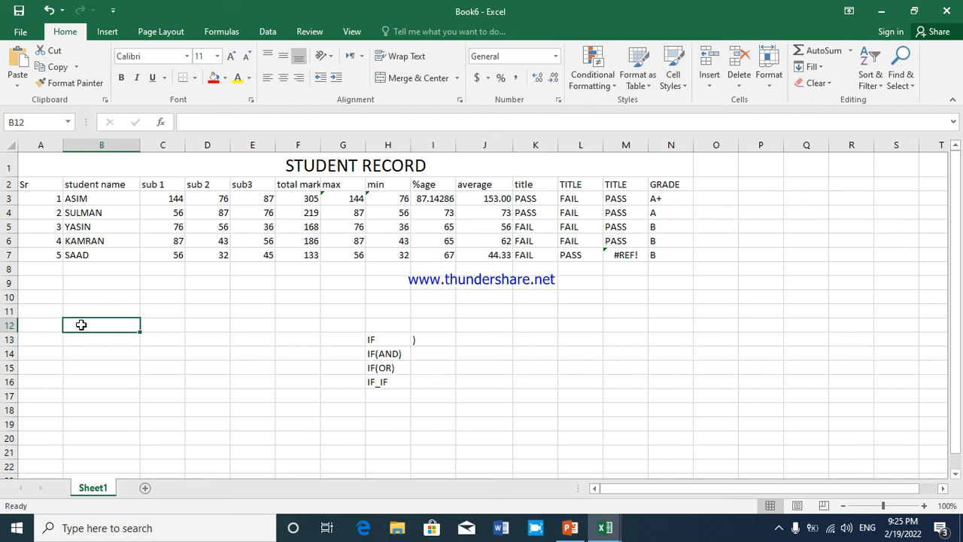
type("2/19/2022")
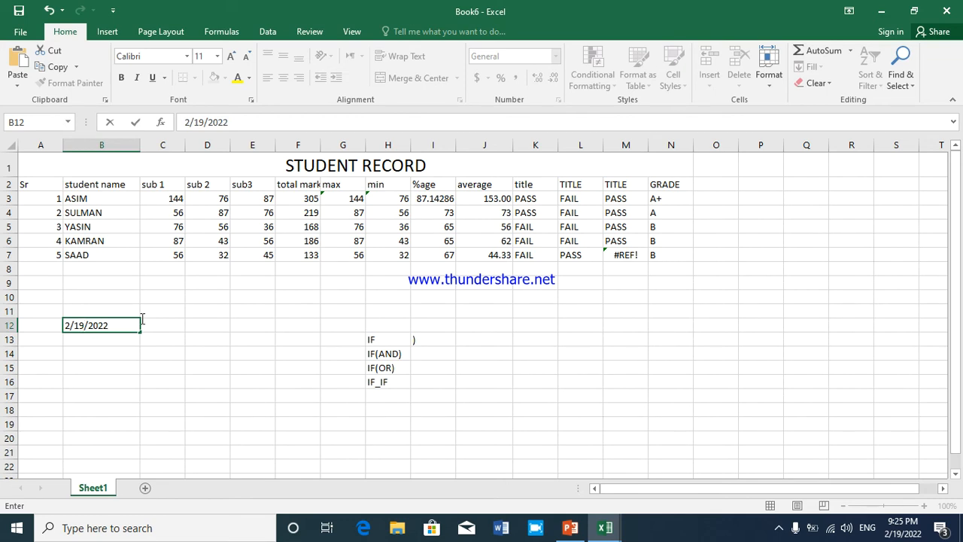
left_click_drag(140, 333, 137, 414)
left_click(119, 355)
left_click(118, 325)
left_click(118, 339)
Apply the Number format to the first date in B12
left_click(119, 325)
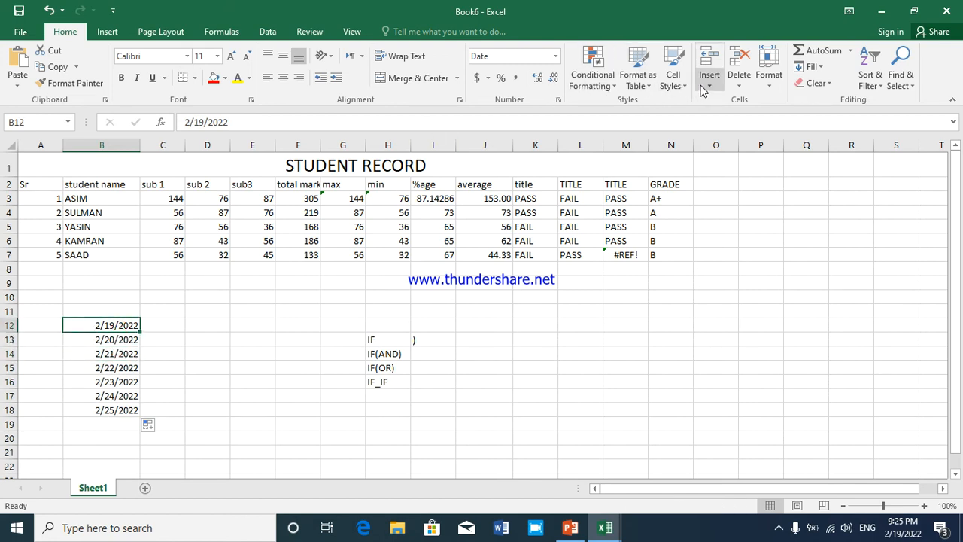
left_click(554, 59)
left_click(536, 113)
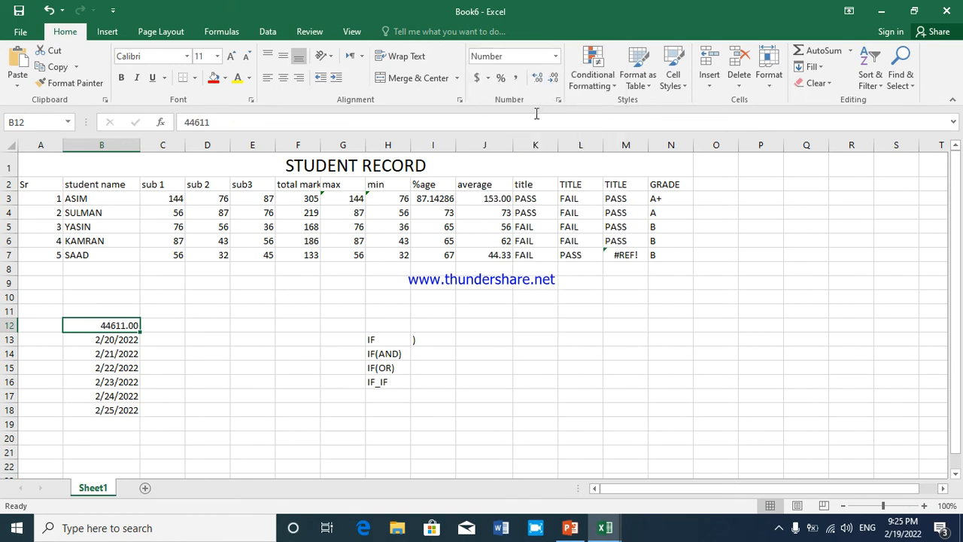
left_click(173, 340)
left_click_drag(120, 331, 133, 382)
left_click(126, 354)
Switch the format of B12 to General and back to Number
left_click(123, 330)
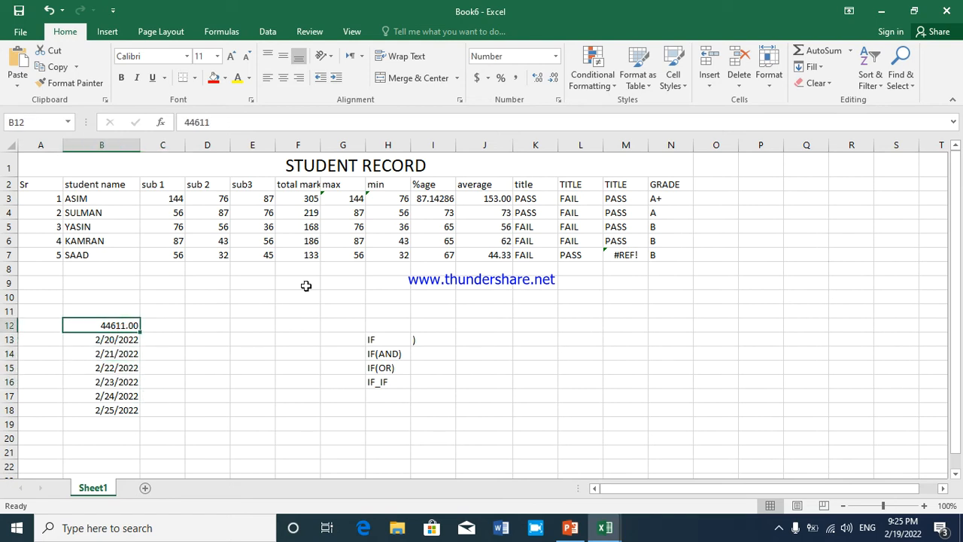
left_click(553, 56)
left_click(514, 76)
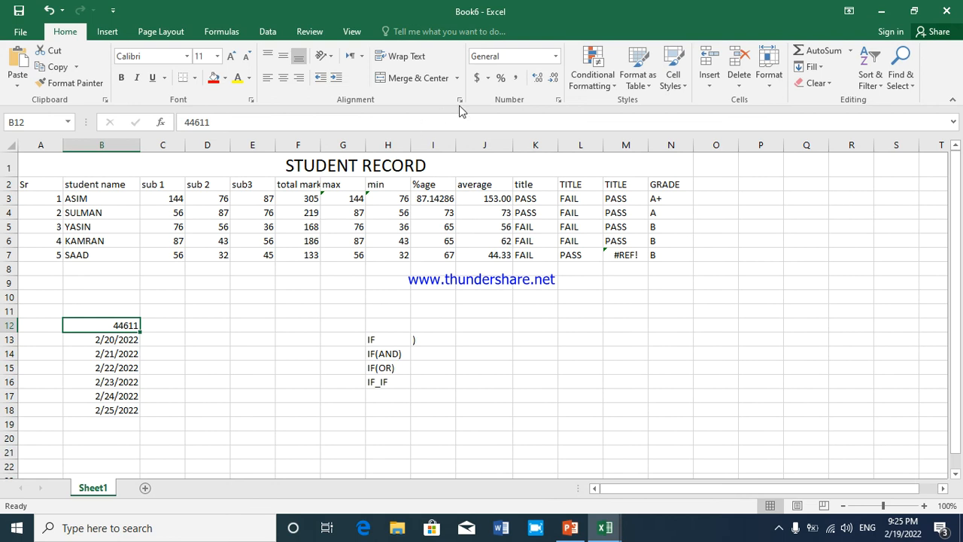
left_click(555, 57)
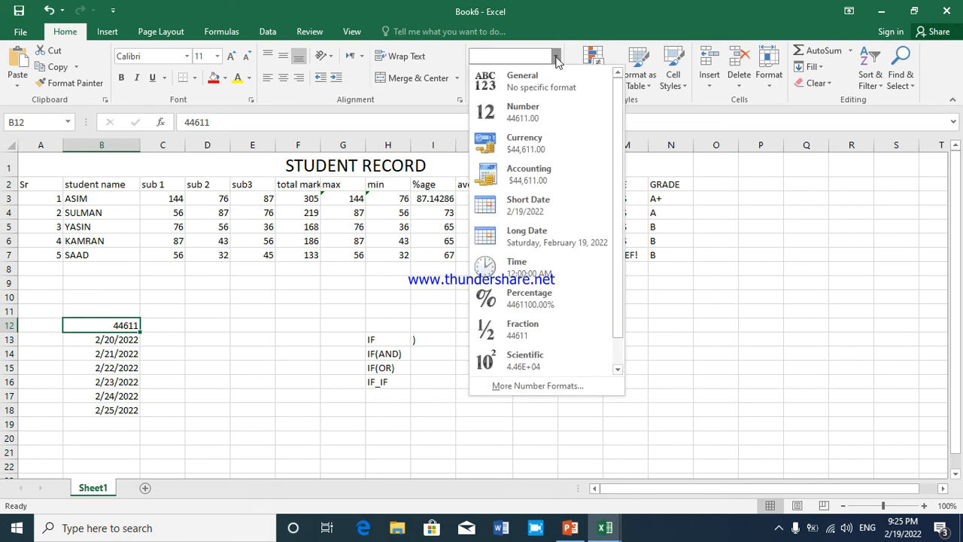
left_click(560, 109)
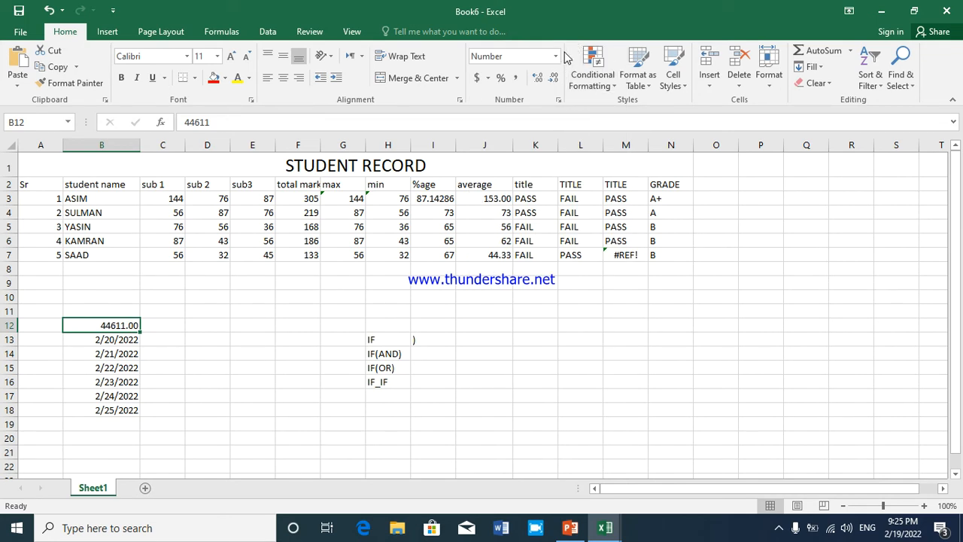
Compare B12 with the dates below it and format B12 as Short Date
left_click(557, 57)
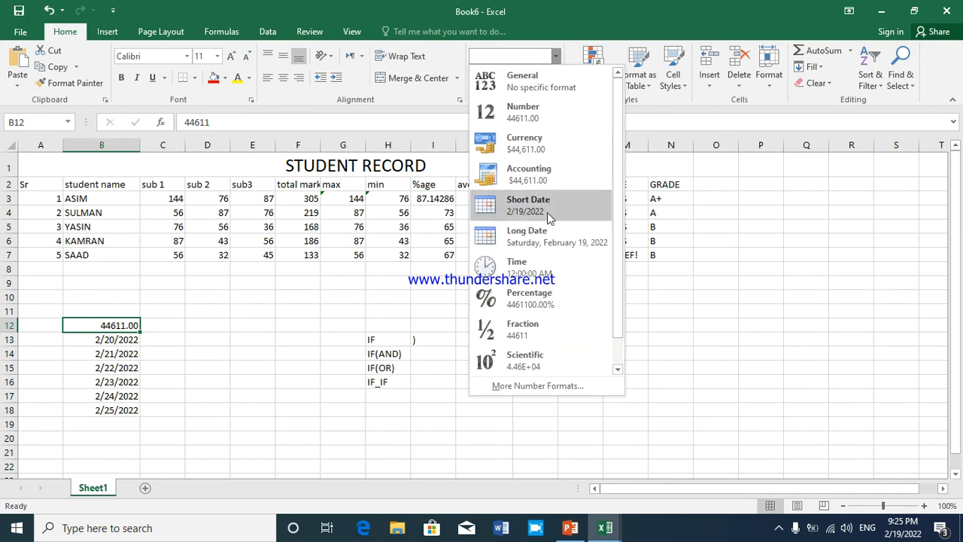
left_click(127, 341)
left_click(110, 352)
left_click(100, 327)
left_click(553, 59)
left_click(506, 209)
left_click(126, 351)
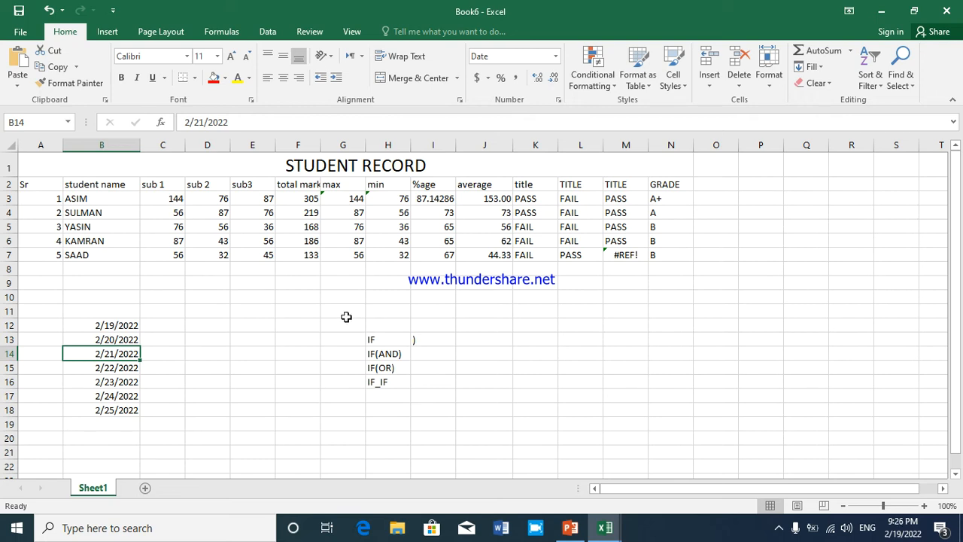
Look through the accounting currency options for empty cell E12 and apply the Percentage format to it
left_click(242, 331)
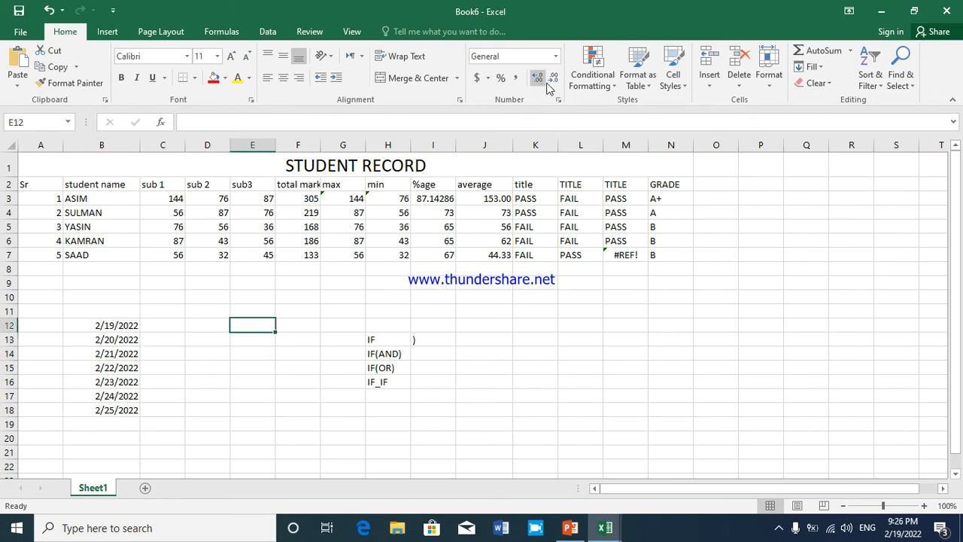
left_click(487, 79)
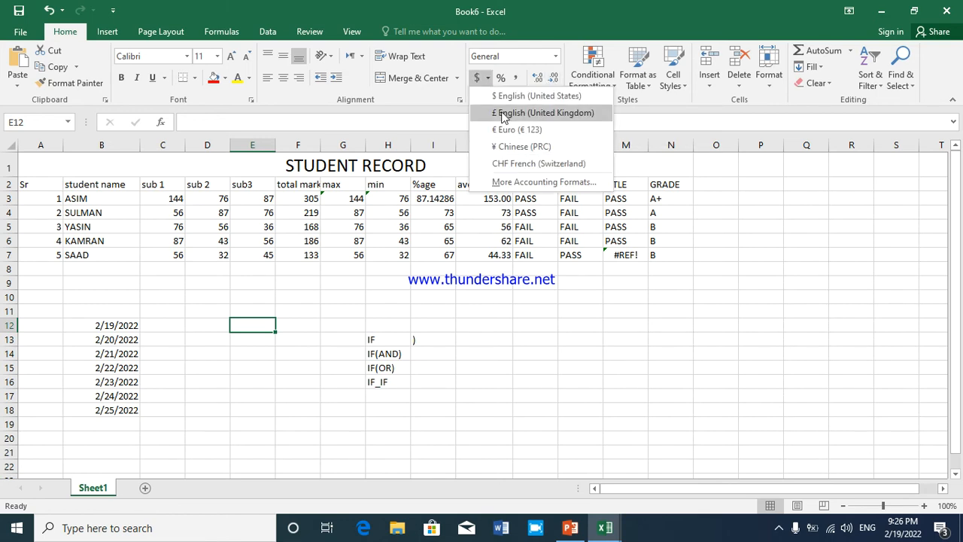
left_click(506, 79)
left_click(506, 77)
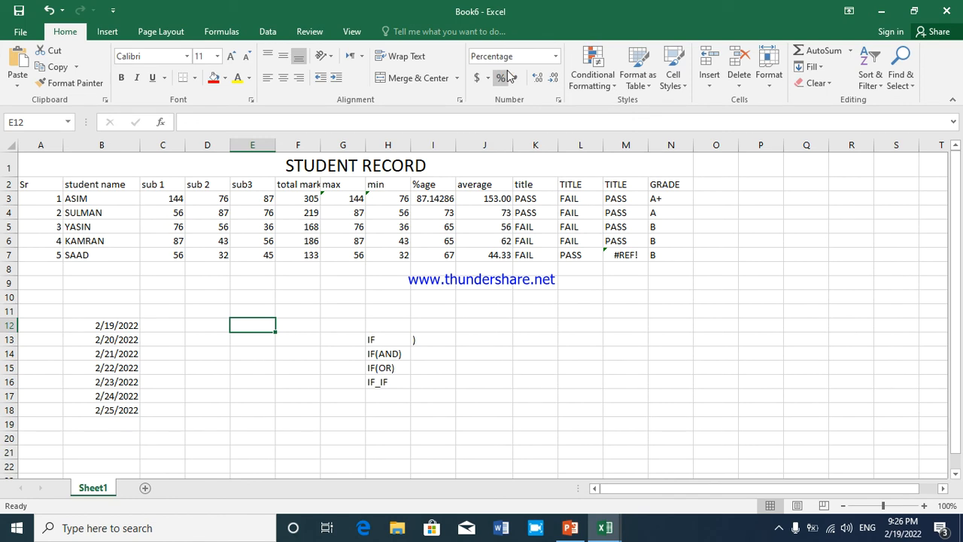
left_click(557, 57)
left_click(558, 58)
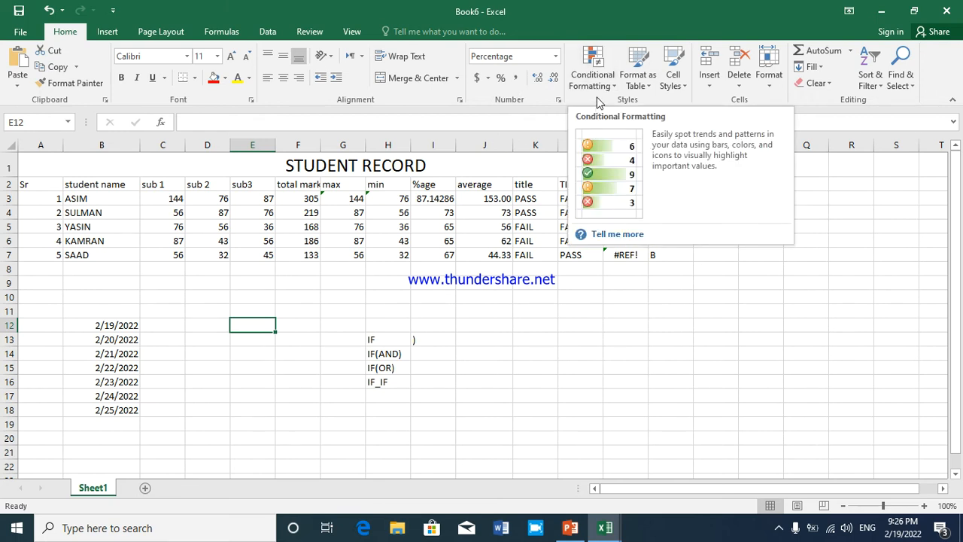
Highlight the subject marks in C3:E7 that are greater than 88 with Light Red Fill with Dark Red Text
left_click(102, 197)
left_click_drag(163, 198, 235, 258)
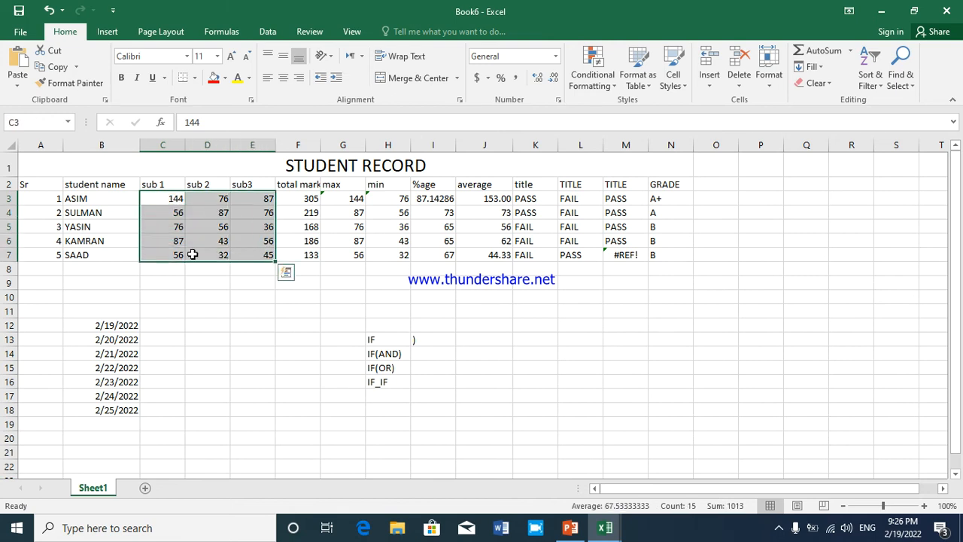
left_click(600, 84)
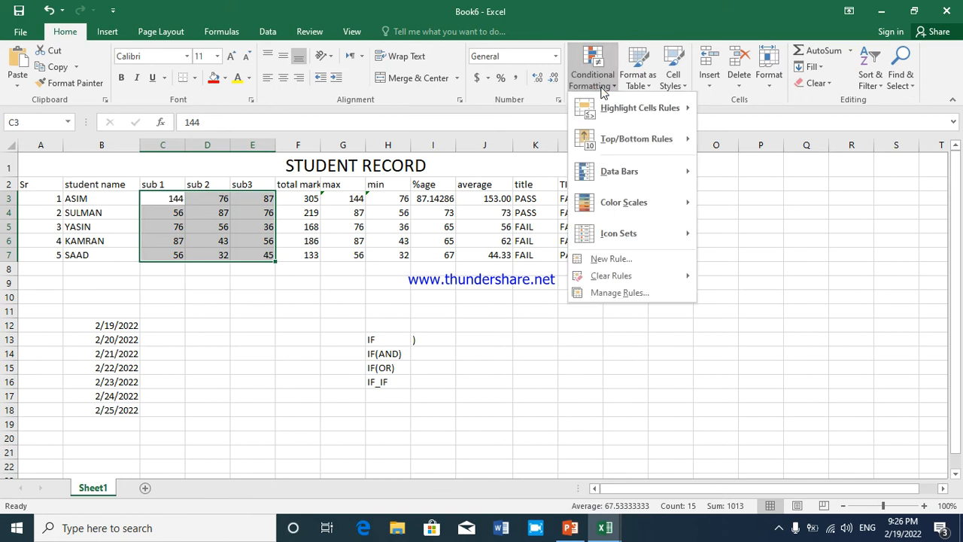
mouse_move(640, 107)
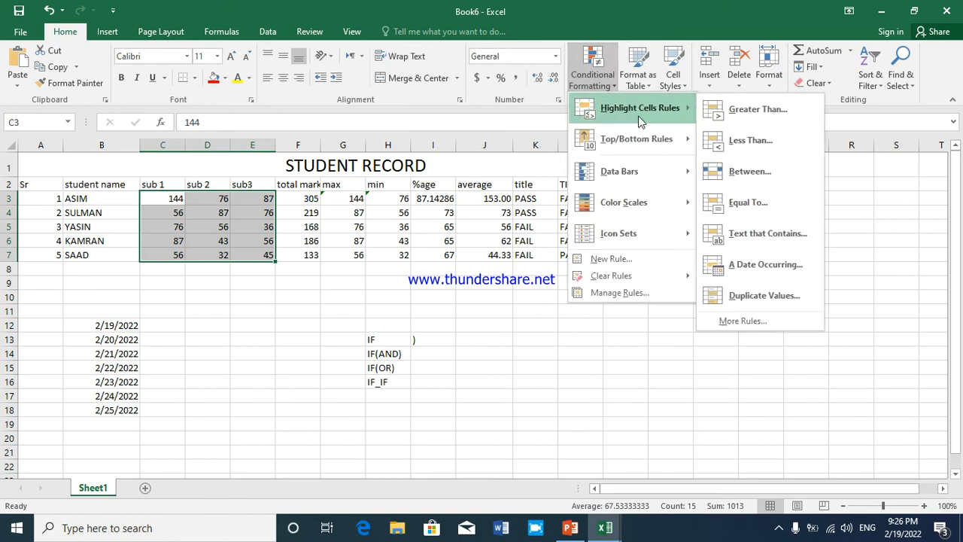
left_click(715, 110)
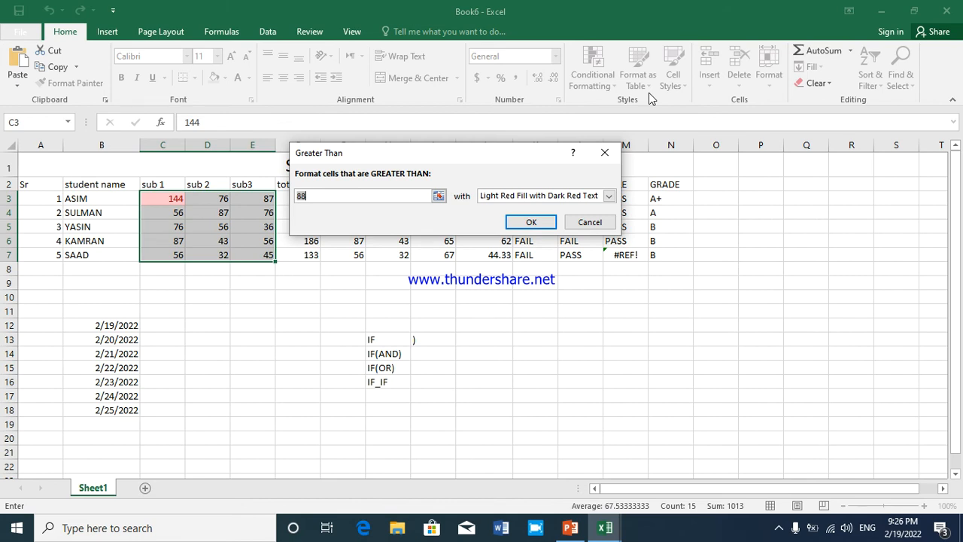
left_click(531, 222)
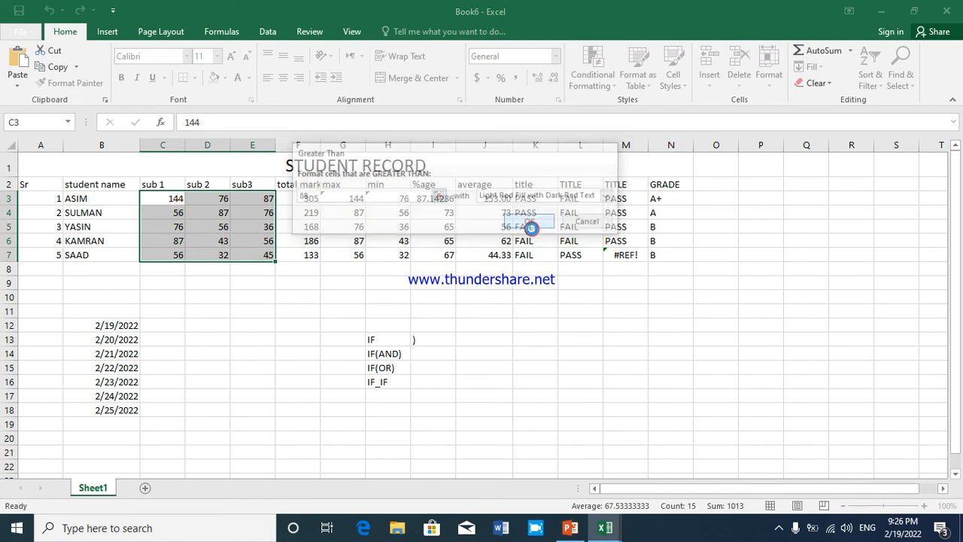
left_click(223, 216)
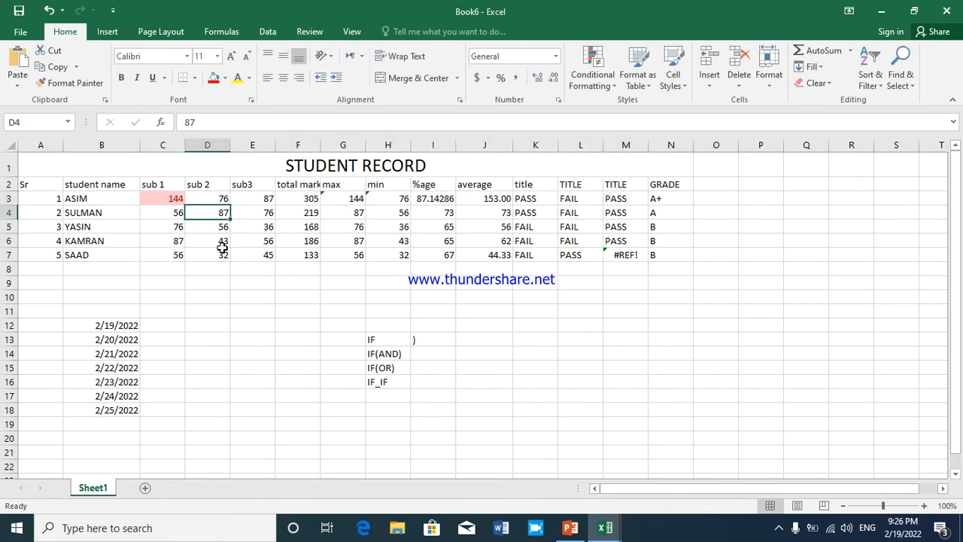
Add a Less Than 80 highlight rule to C3 using a custom format with yellow font colour
left_click(173, 199)
left_click(602, 82)
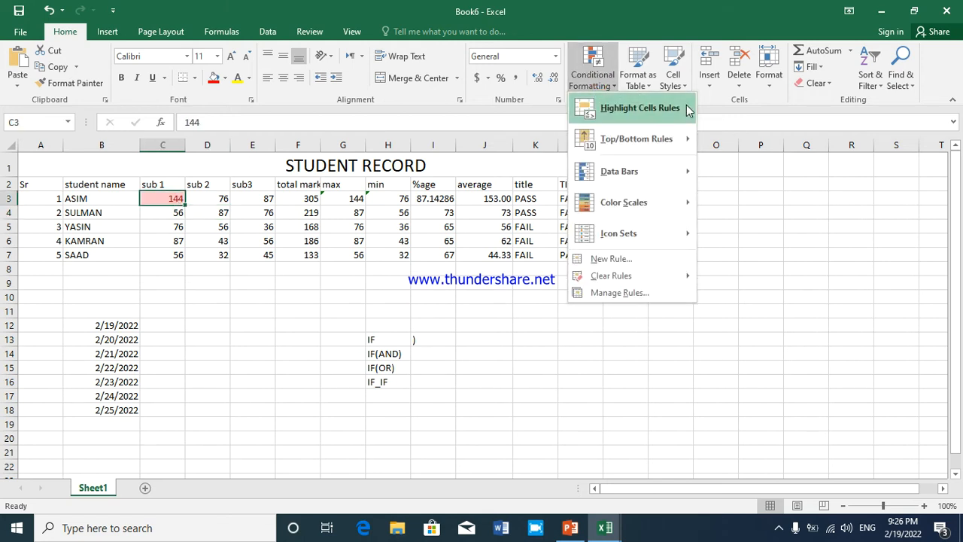
mouse_move(687, 110)
left_click(737, 140)
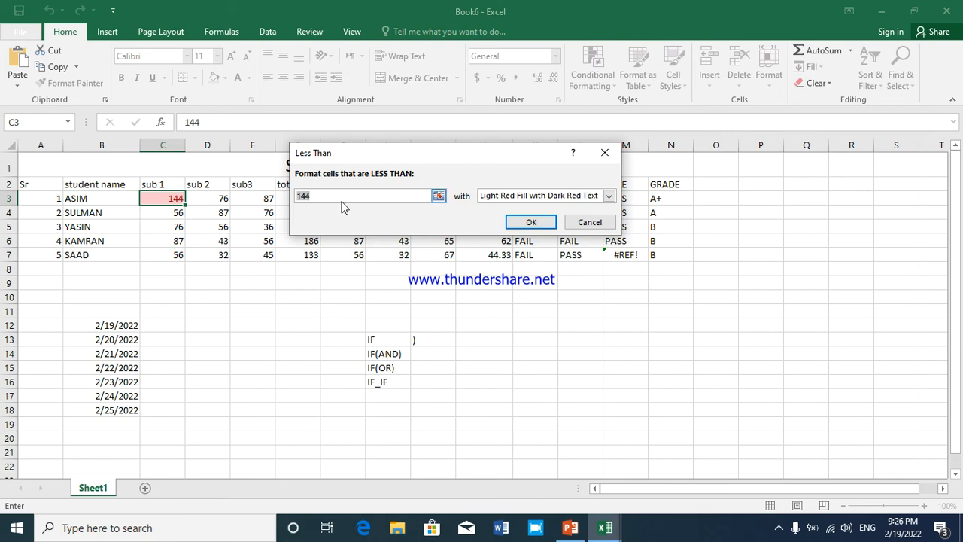
left_click(342, 199)
key("BackSpace")
key("BackSpace")
key("BackSpace")
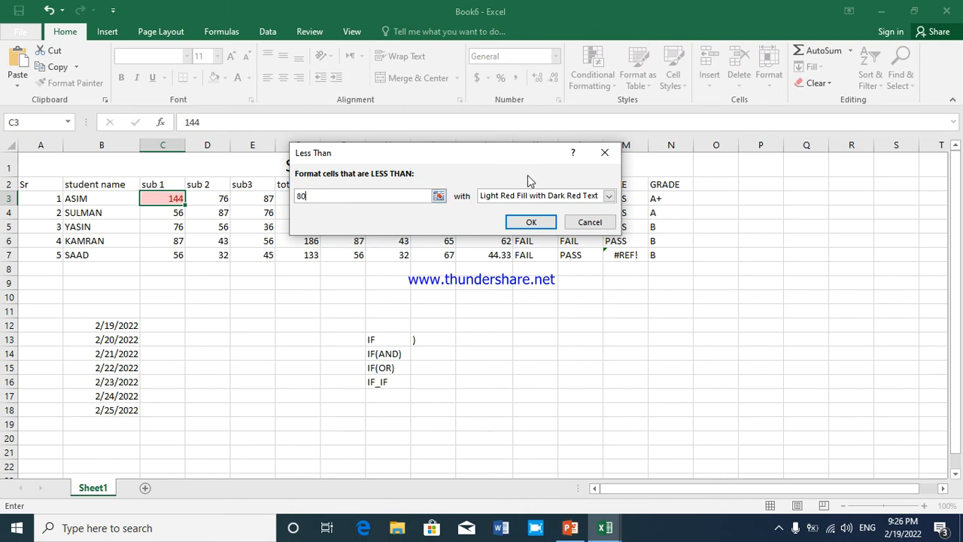
left_click(609, 195)
left_click(500, 262)
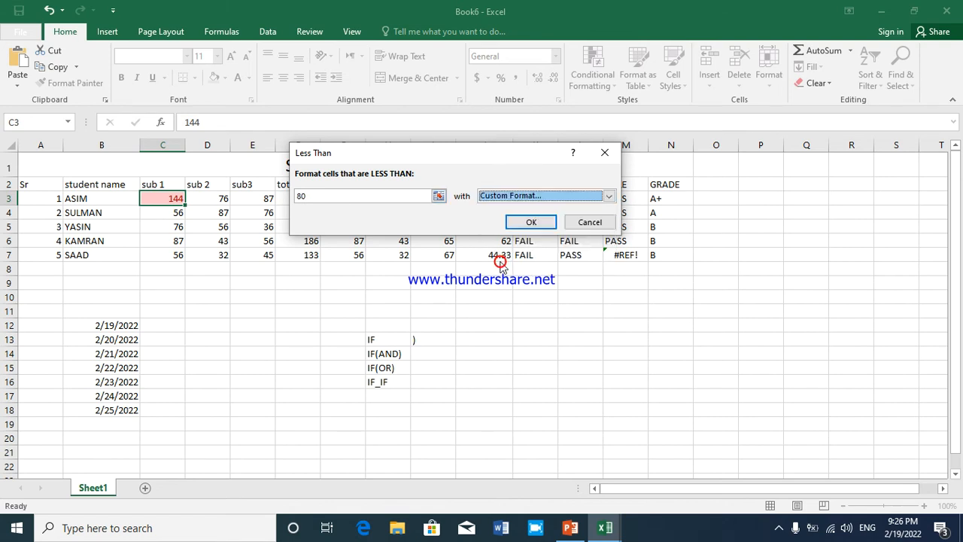
left_click(552, 153)
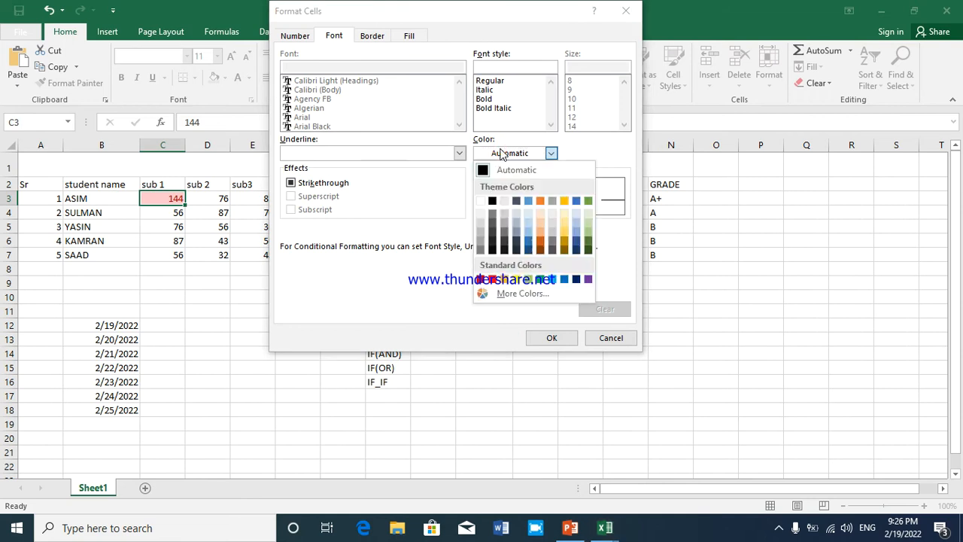
left_click(516, 279)
left_click(551, 337)
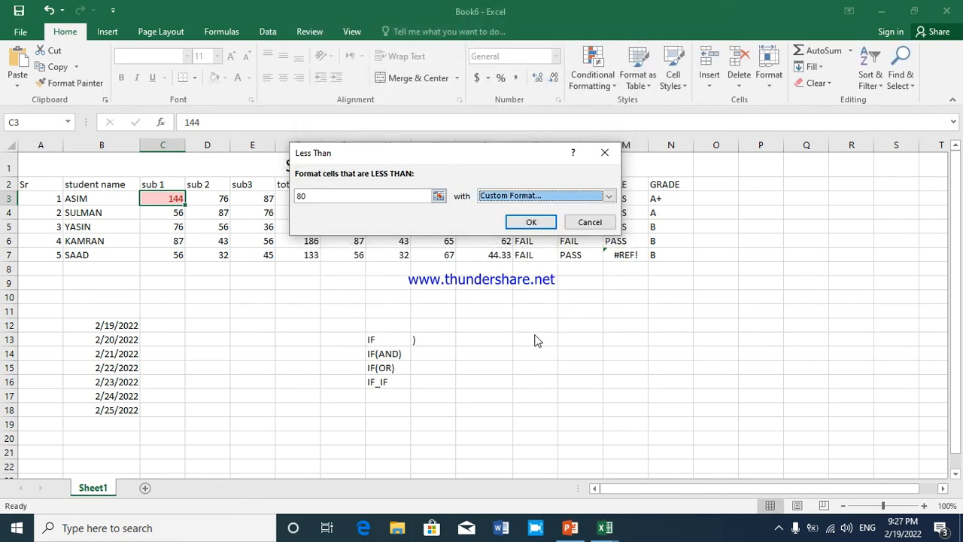
left_click(528, 222)
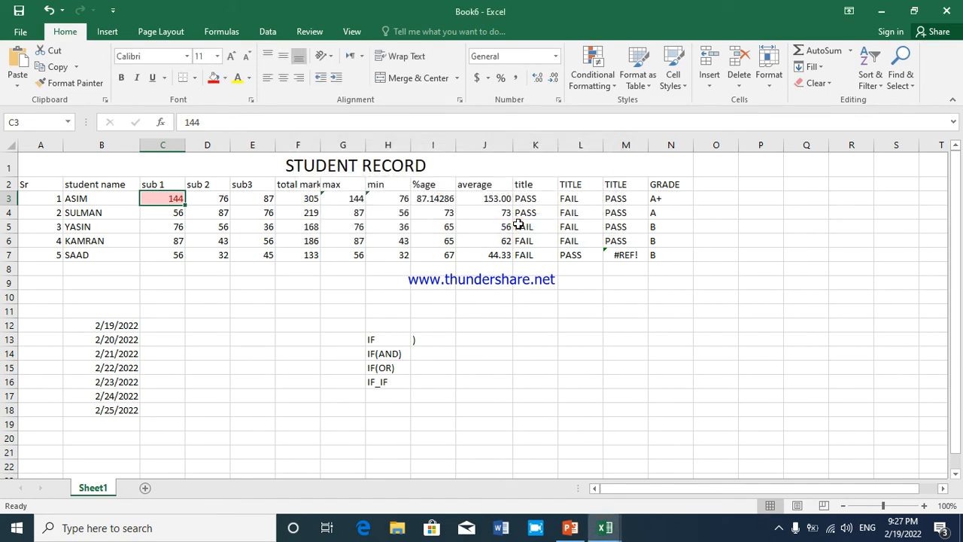
Highlight the marks in C3:E7 that are less than 88 with Light Red Fill with Dark Red Text
left_click_drag(181, 200, 263, 252)
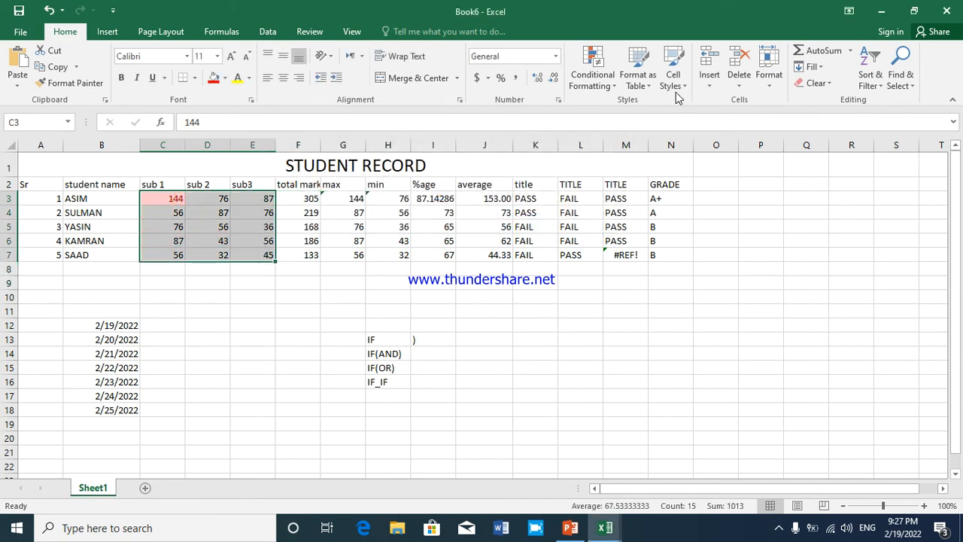
left_click(611, 95)
mouse_move(677, 109)
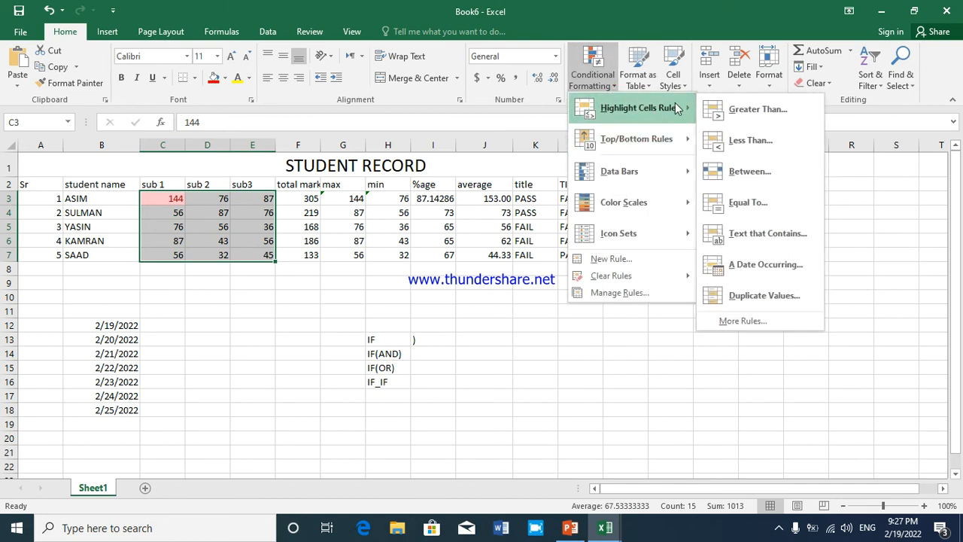
left_click(724, 140)
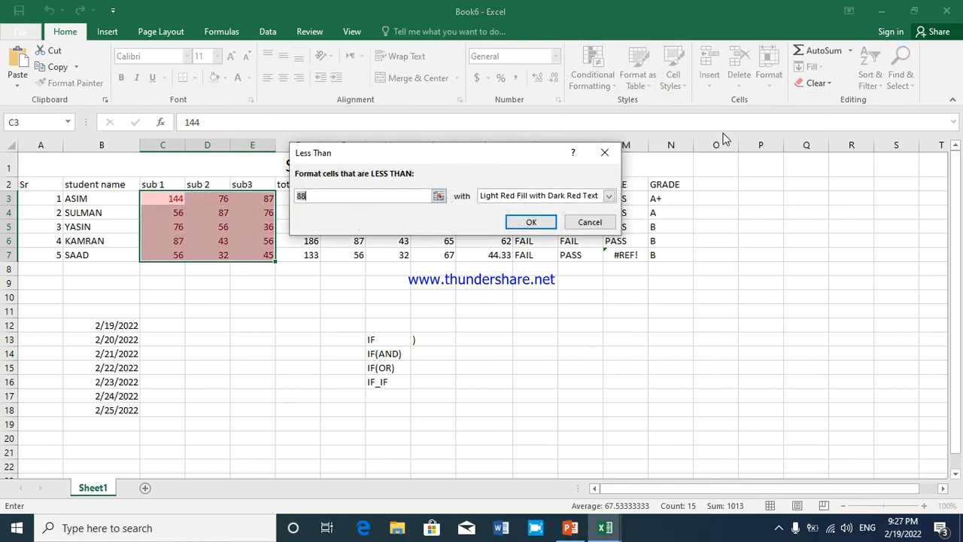
left_click(513, 224)
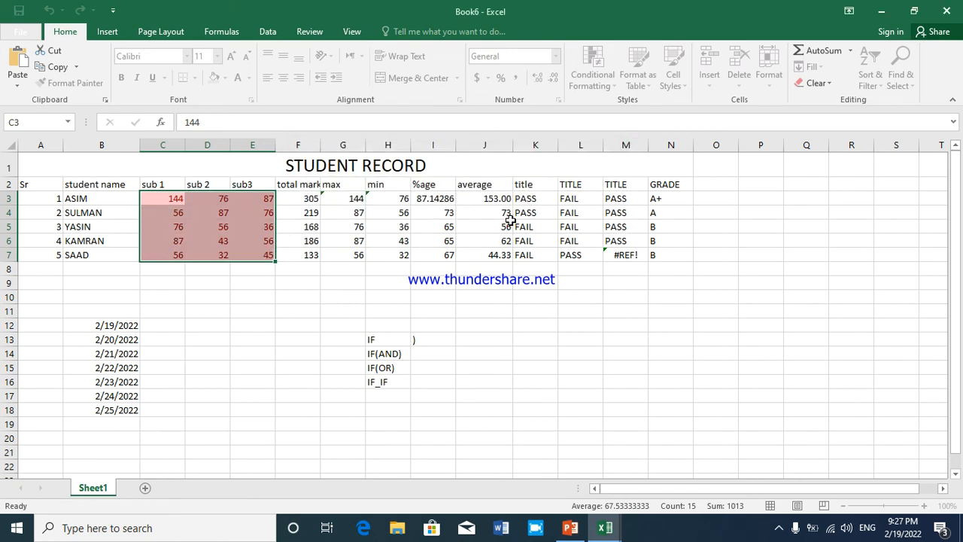
left_click(194, 225)
Add another Less Than 88 rule to C3:E7 using a custom format with yellow font colour
left_click_drag(215, 199, 248, 256)
left_click(172, 198)
left_click_drag(181, 203, 252, 254)
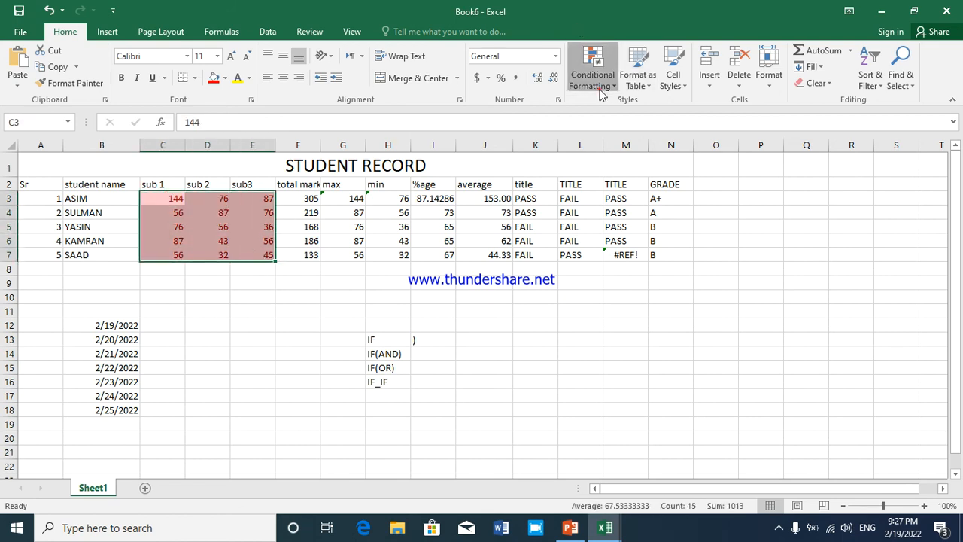
left_click(593, 68)
mouse_move(626, 109)
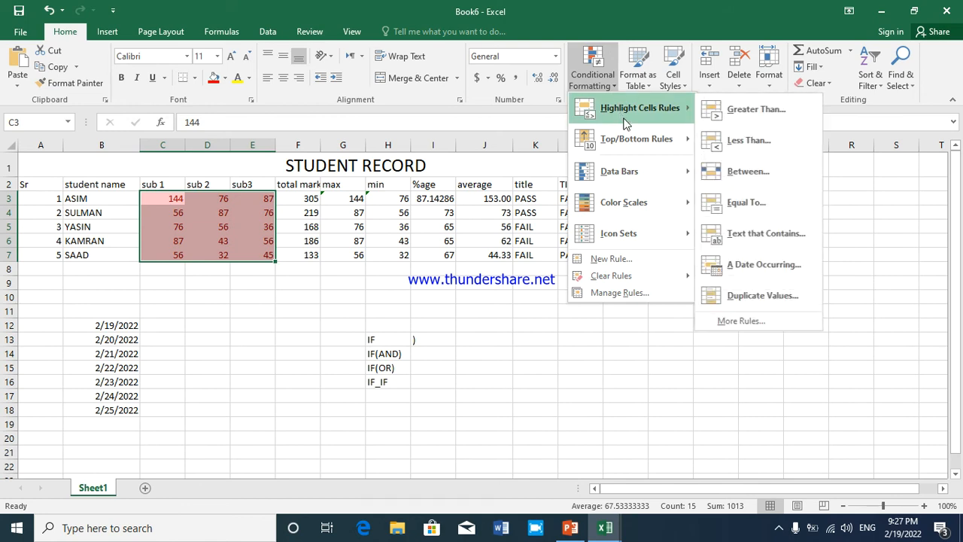
left_click(714, 140)
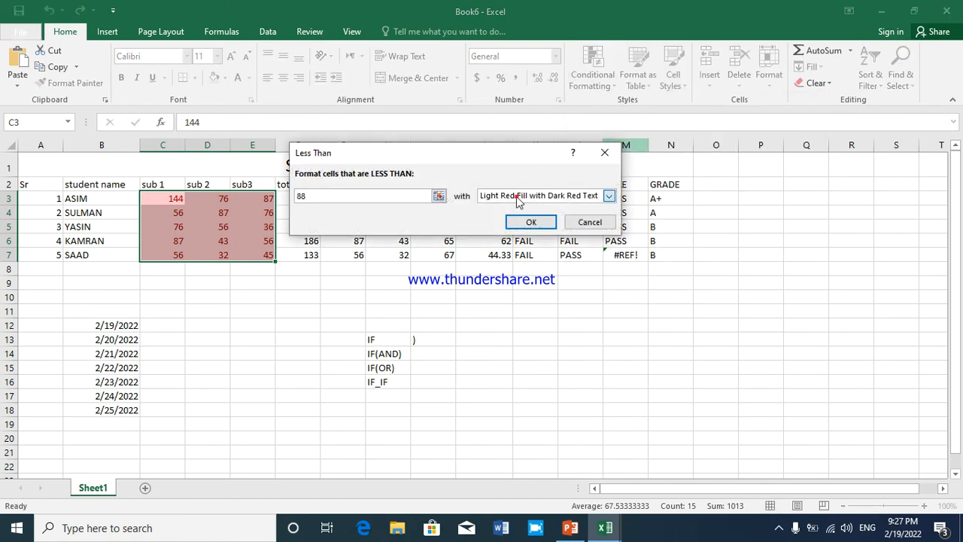
left_click(538, 195)
left_click(495, 263)
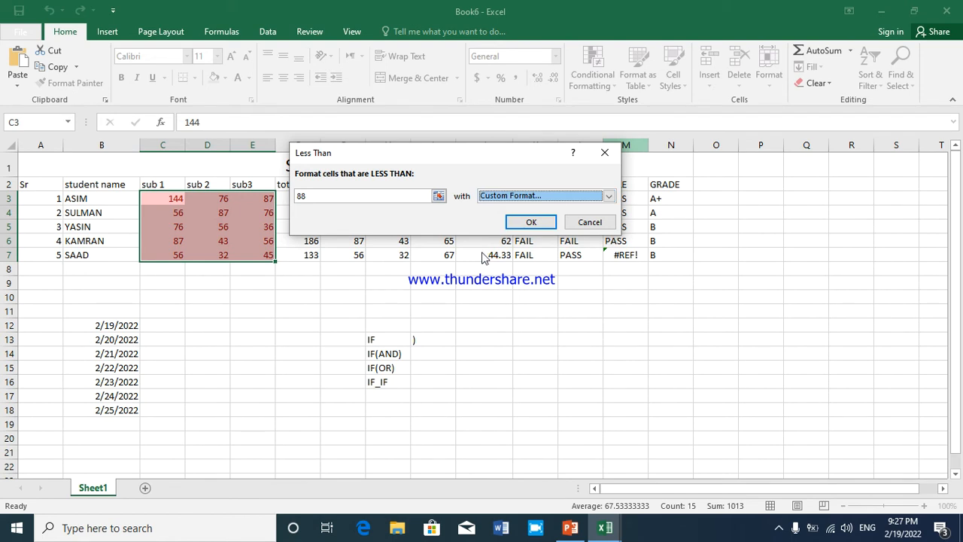
left_click(511, 153)
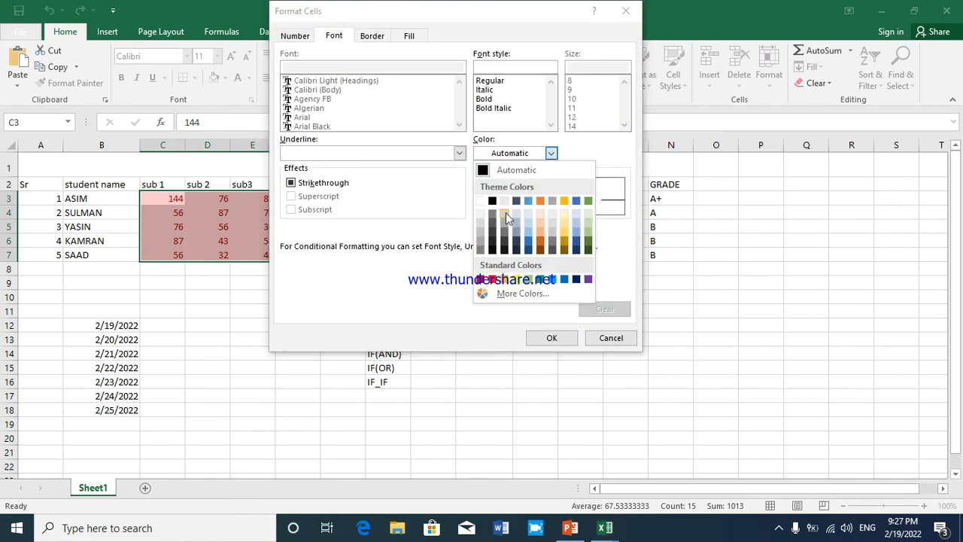
left_click(516, 279)
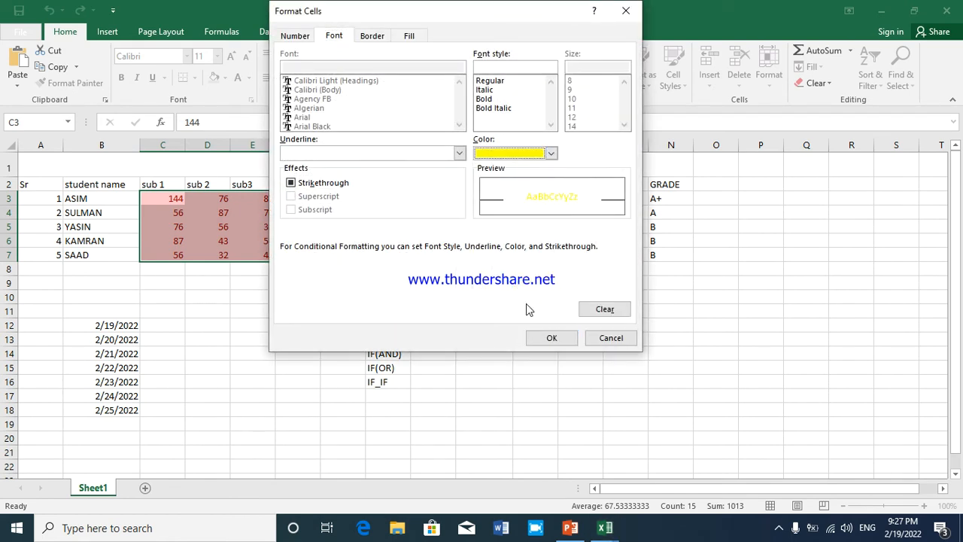
left_click(550, 338)
left_click(519, 225)
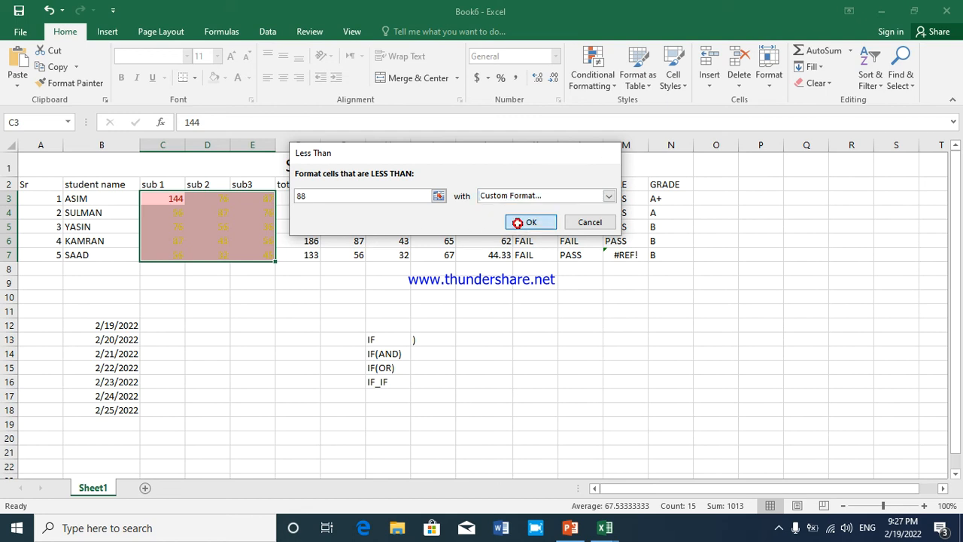
left_click(205, 224)
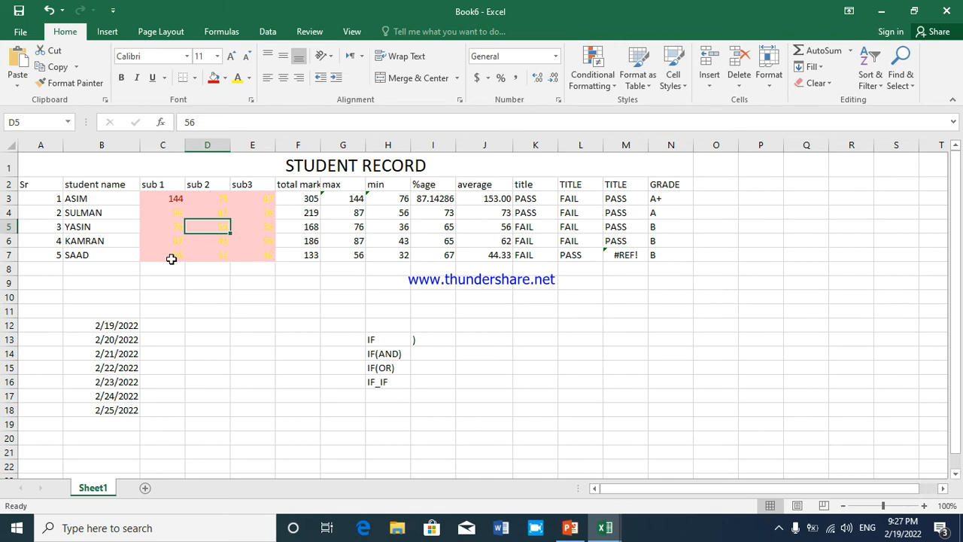
Undo the conditional formatting rules applied to the subject marks
key("ctrl+z")
key("ctrl+z")
key("ctrl+z")
key("ctrl+z")
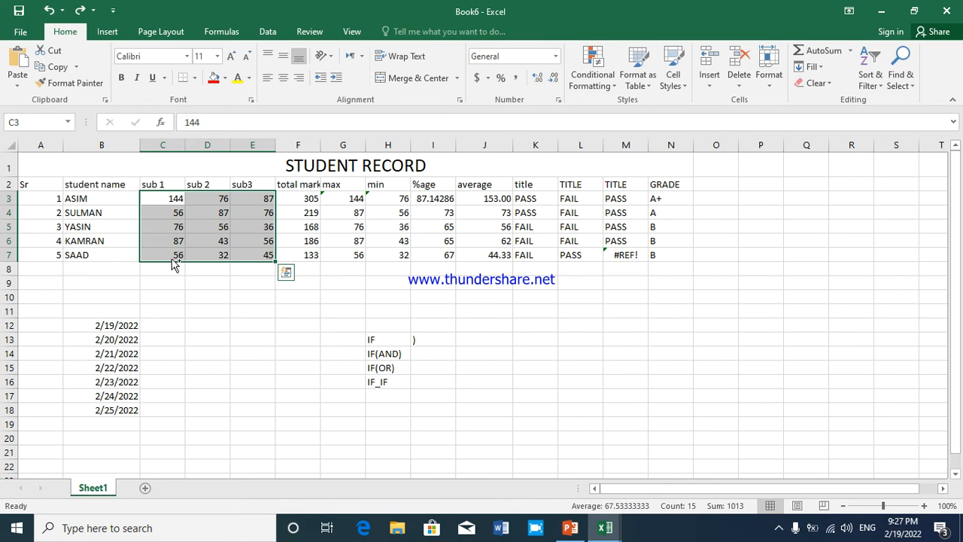
Set up a Between highlight rule for the subject marks in C3:E7 with limits 56 and 76
left_click(591, 80)
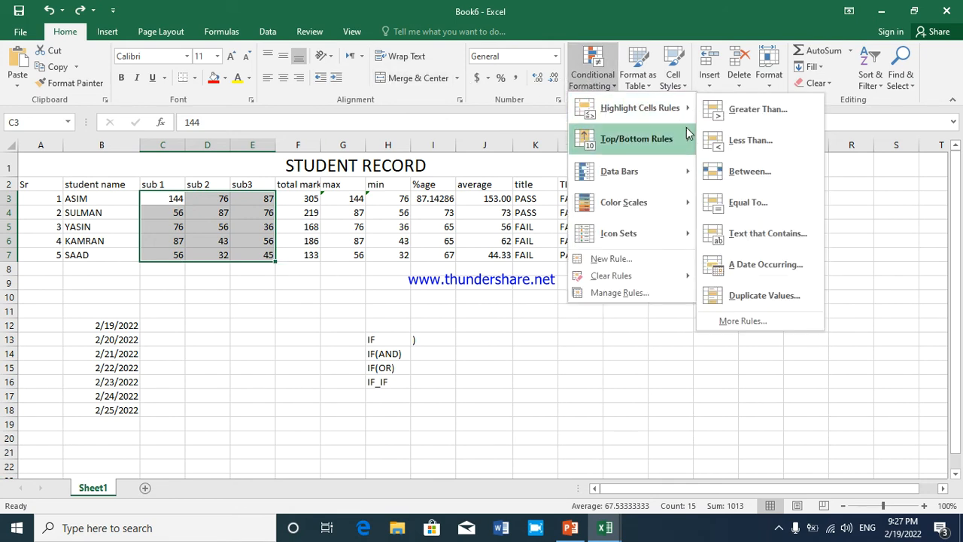
mouse_move(640, 108)
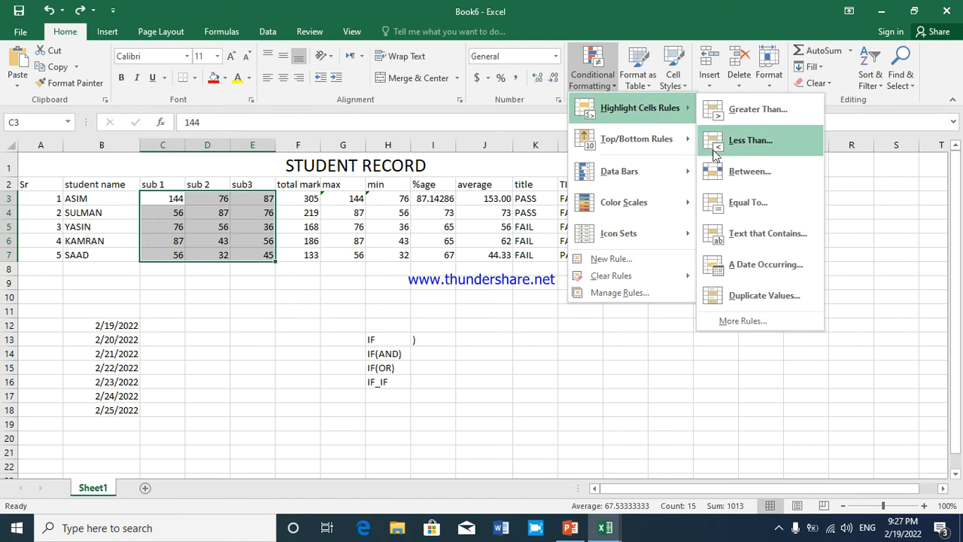
left_click(745, 168)
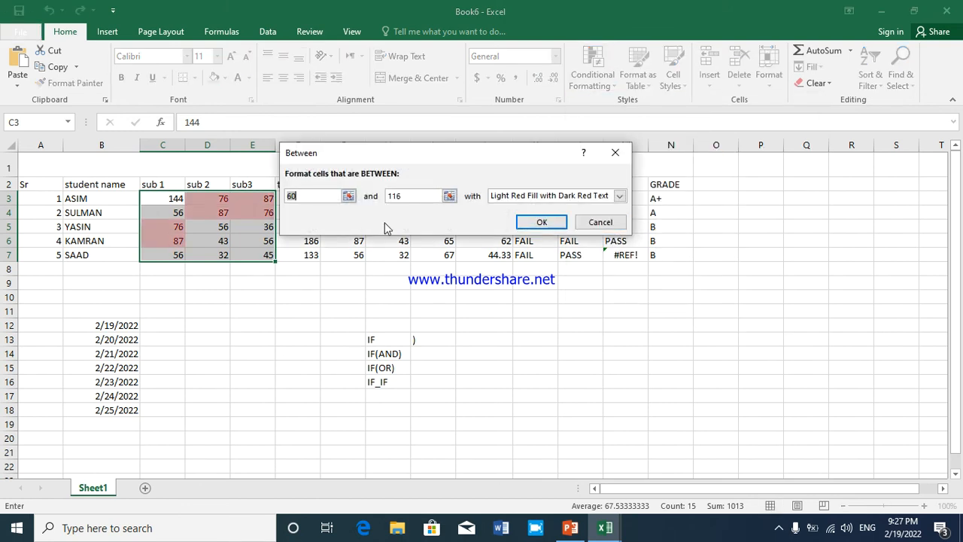
left_click(315, 193)
key("BackSpace")
key("BackSpace")
type("100")
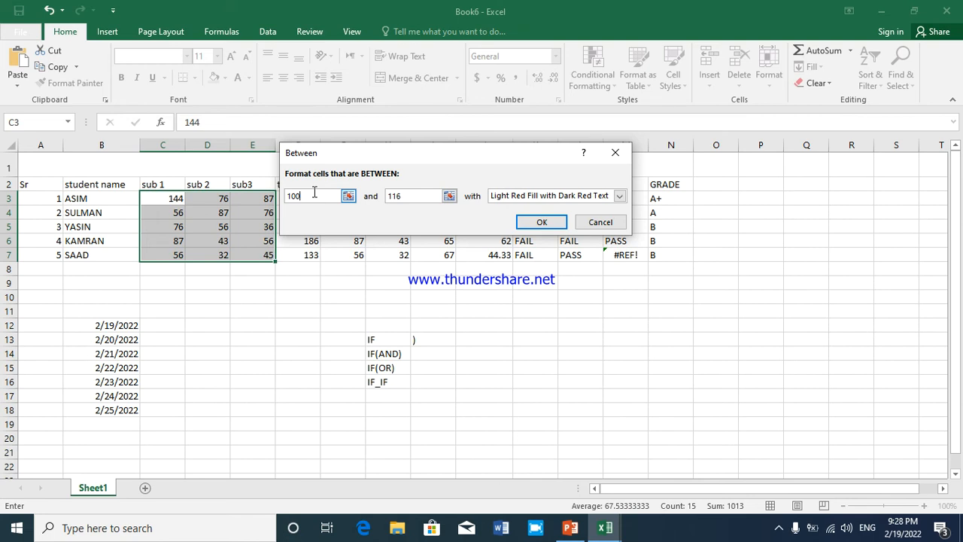
key("BackSpace")
key("BackSpace")
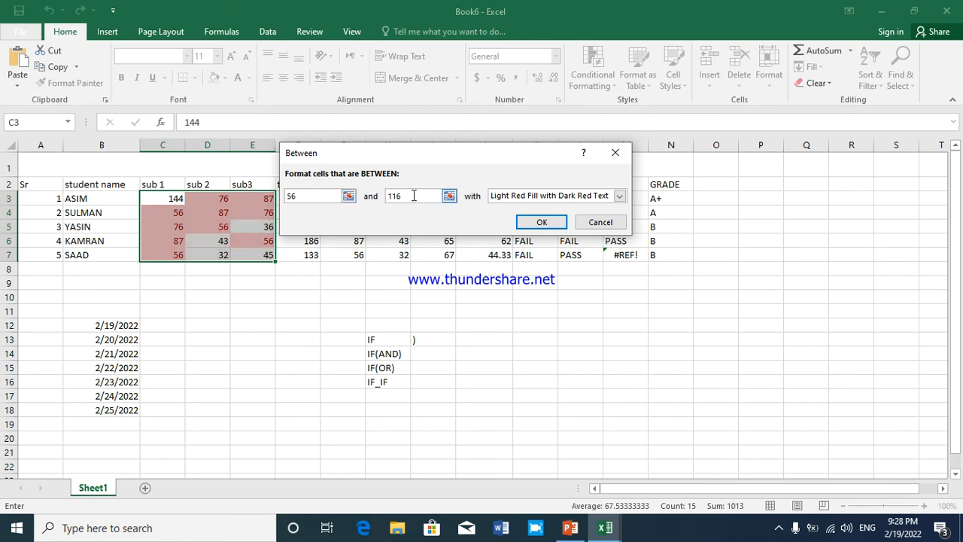
left_click(413, 196)
key("BackSpace")
type("7")
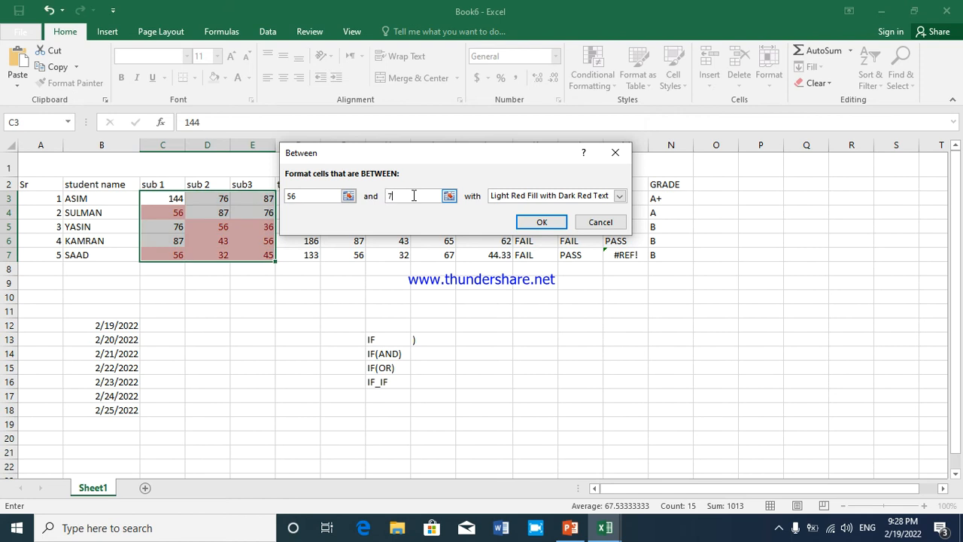
type("6")
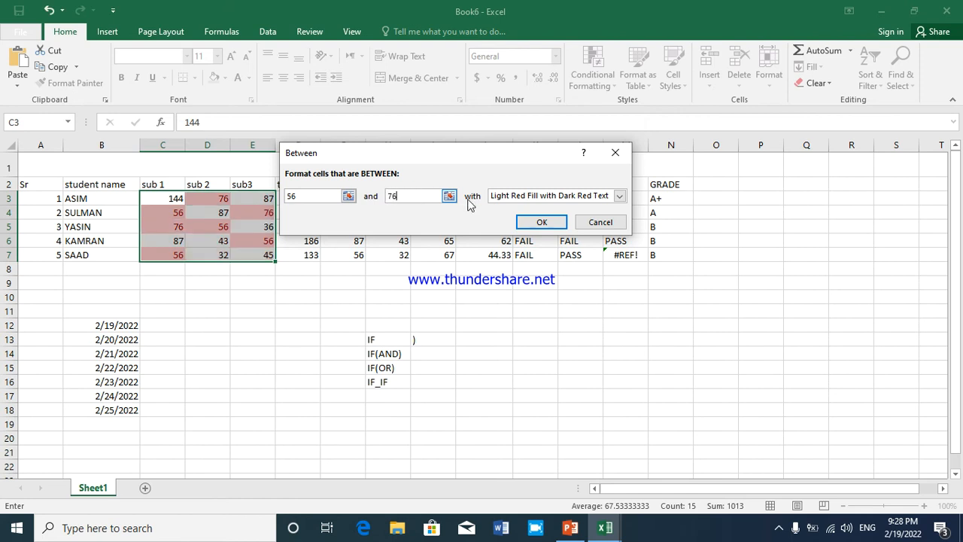
Give the Between rule a custom format with bold light green font and apply it to the marks
left_click(514, 195)
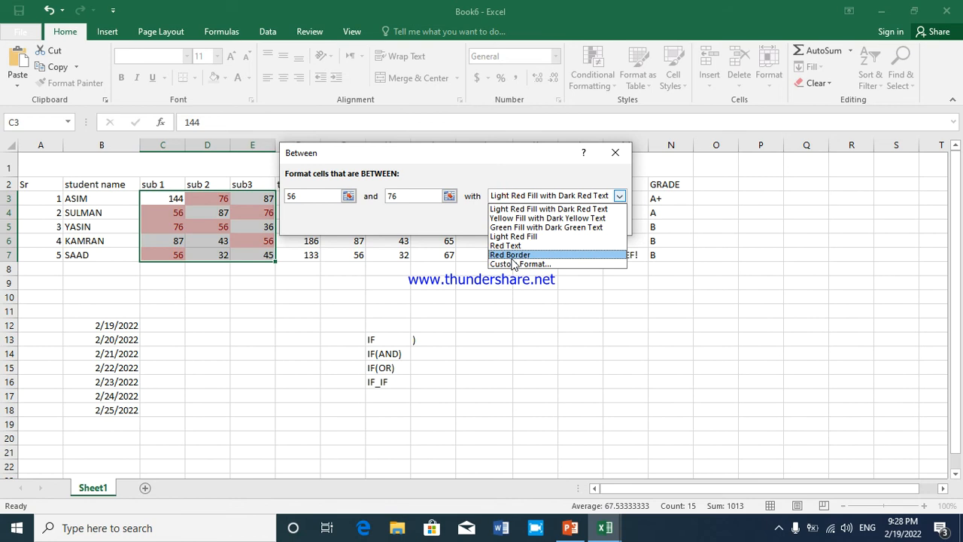
left_click(514, 264)
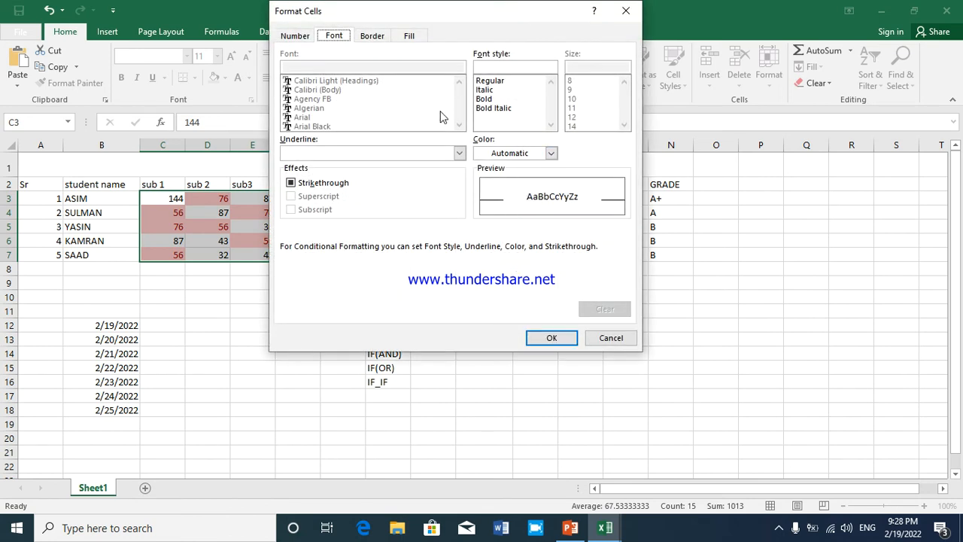
left_click(510, 154)
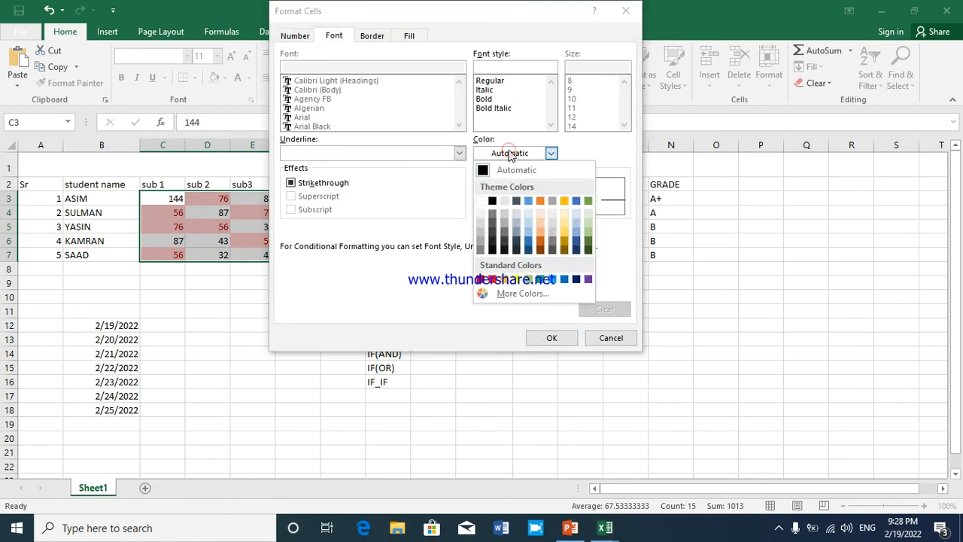
left_click(530, 279)
left_click(488, 90)
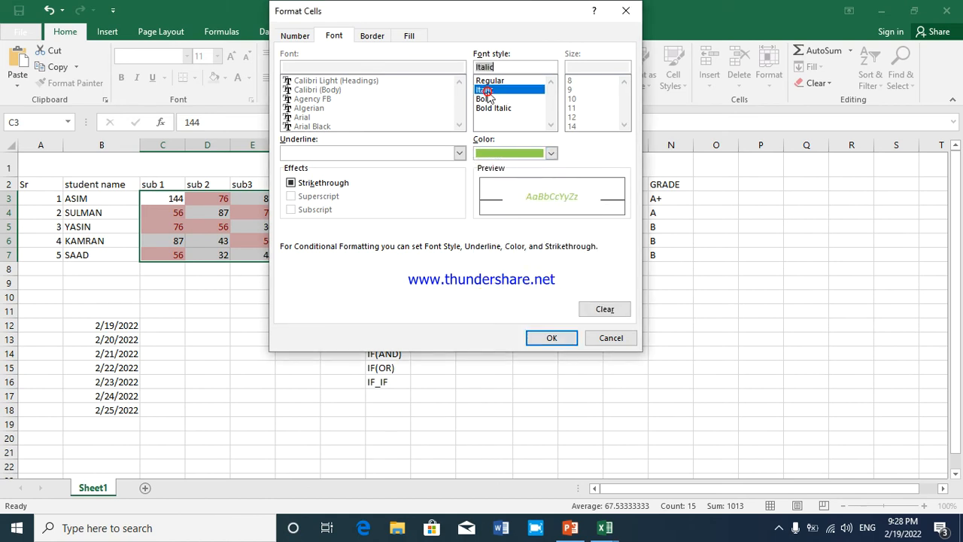
left_click(483, 98)
left_click(548, 338)
left_click(529, 221)
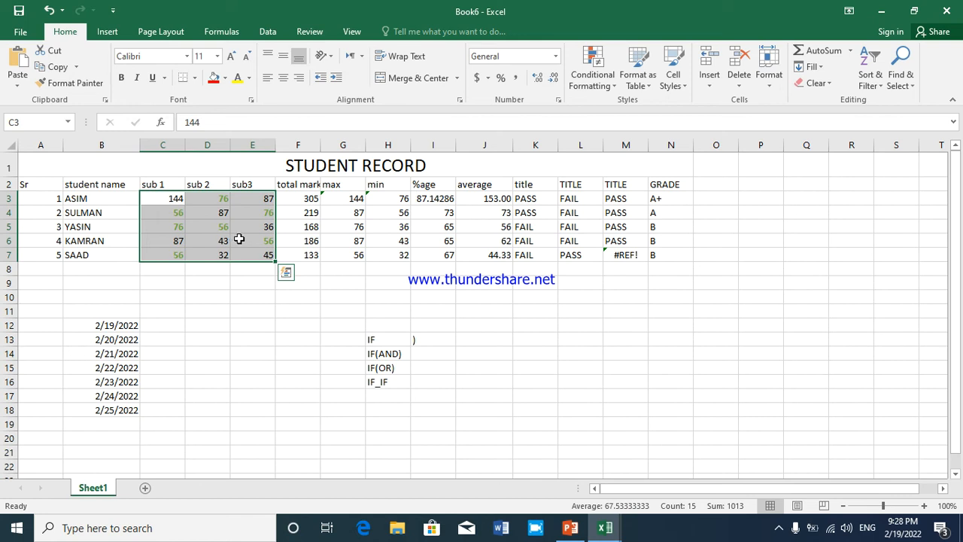
Undo the Between highlight rule on the subject marks
left_click(238, 238)
left_click(171, 260)
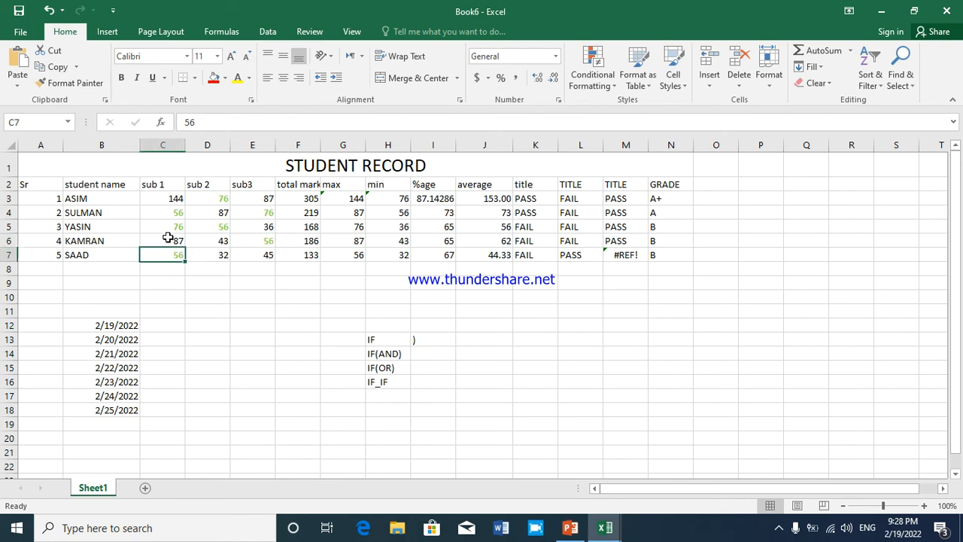
key("ctrl+z")
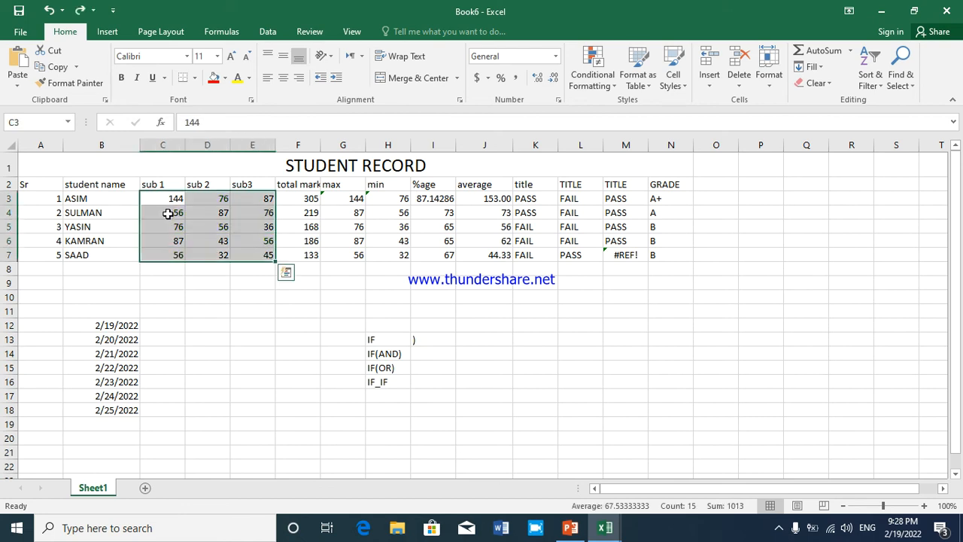
left_click(602, 84)
mouse_move(675, 140)
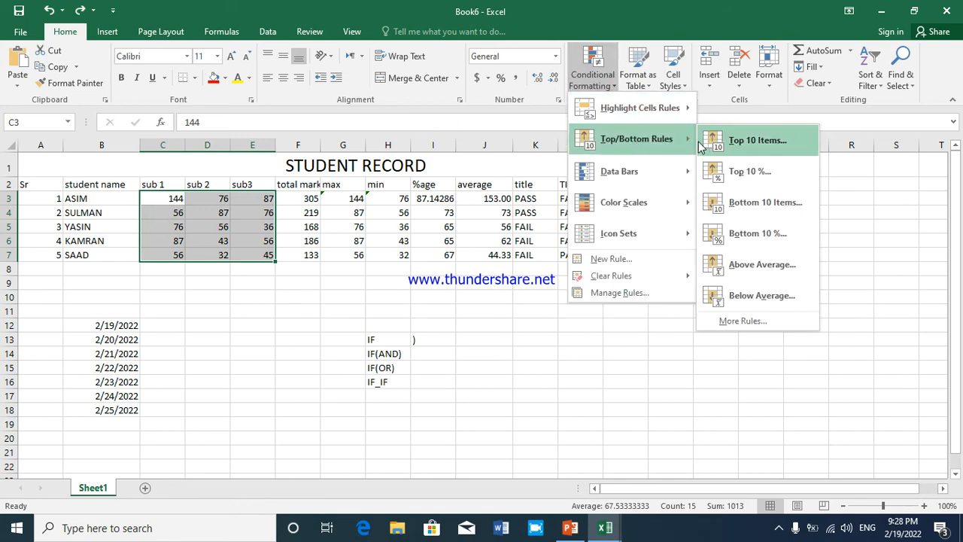
mouse_move(662, 108)
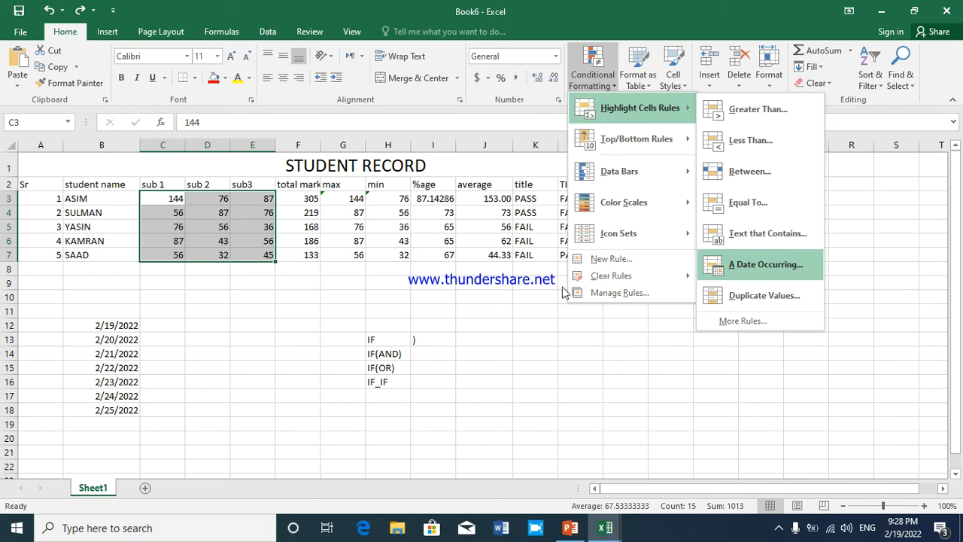
left_click(117, 326)
Highlight the dates in B12:B18 that occur Tomorrow with Light Red Fill with Dark Red Text
left_click(116, 325)
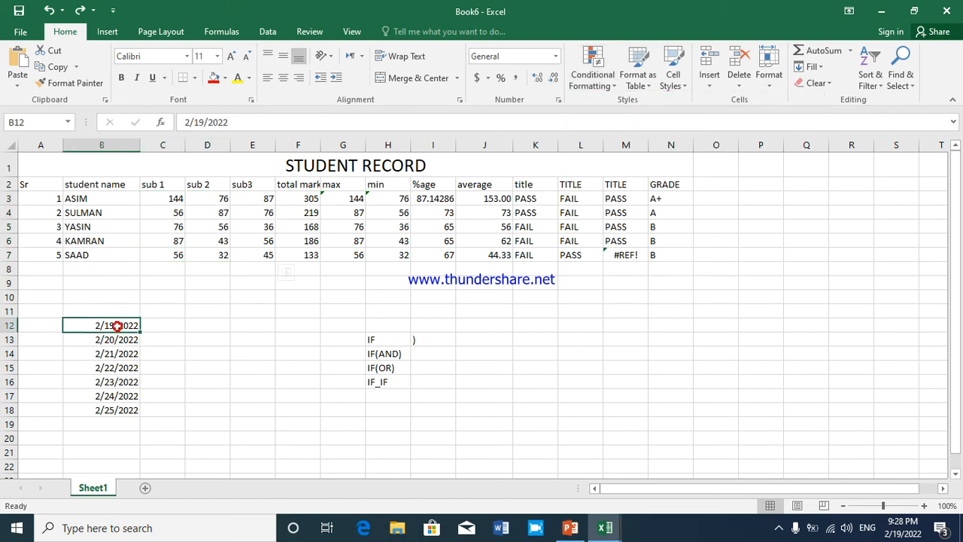
left_click_drag(117, 328, 106, 408)
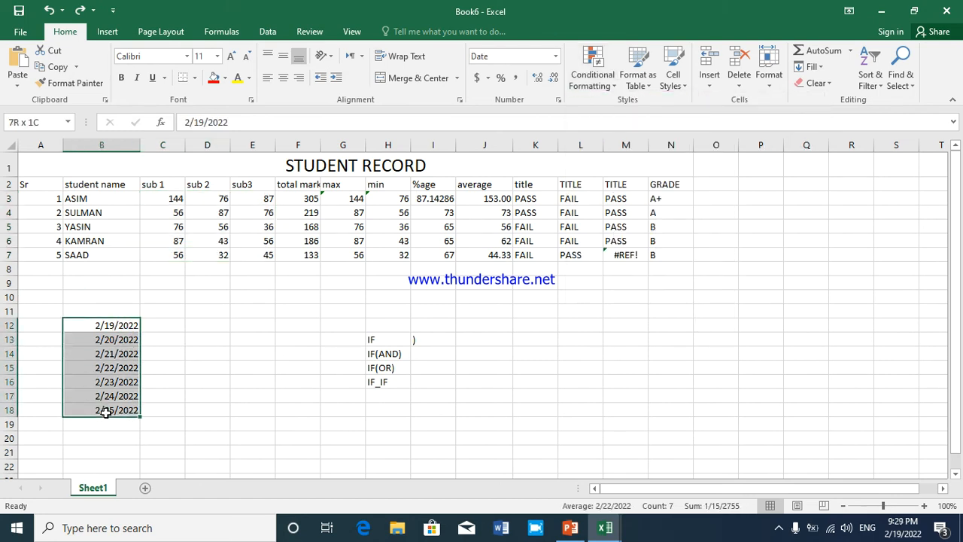
left_click(602, 79)
mouse_move(669, 124)
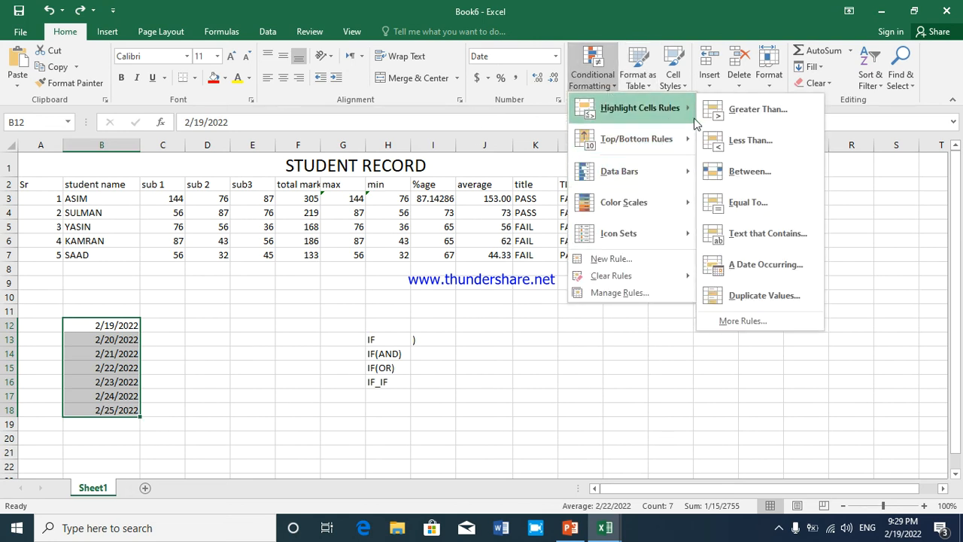
left_click(760, 264)
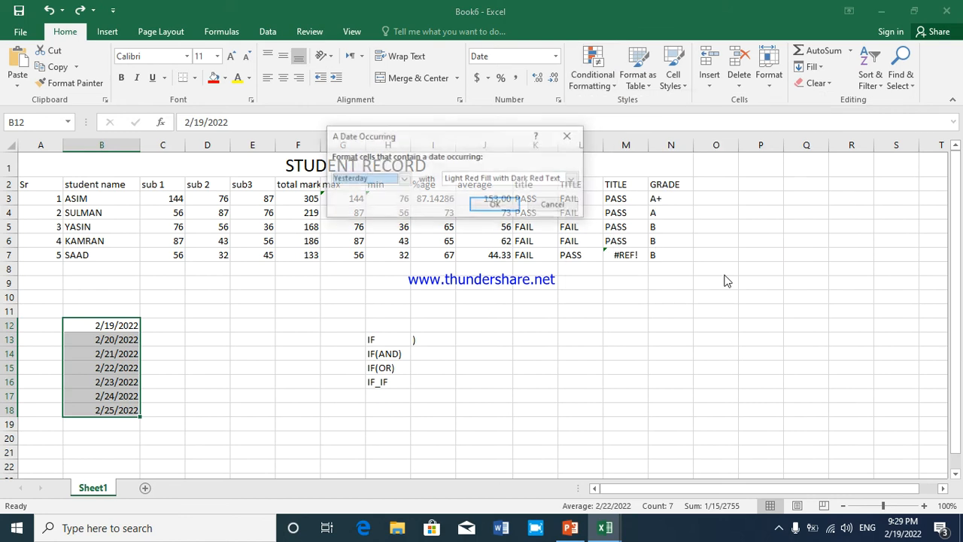
left_click(356, 180)
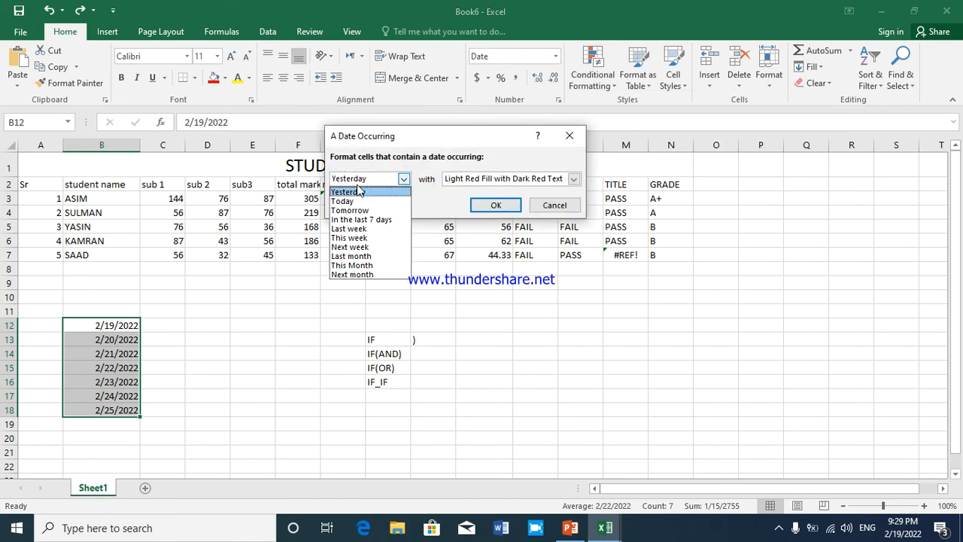
left_click(359, 211)
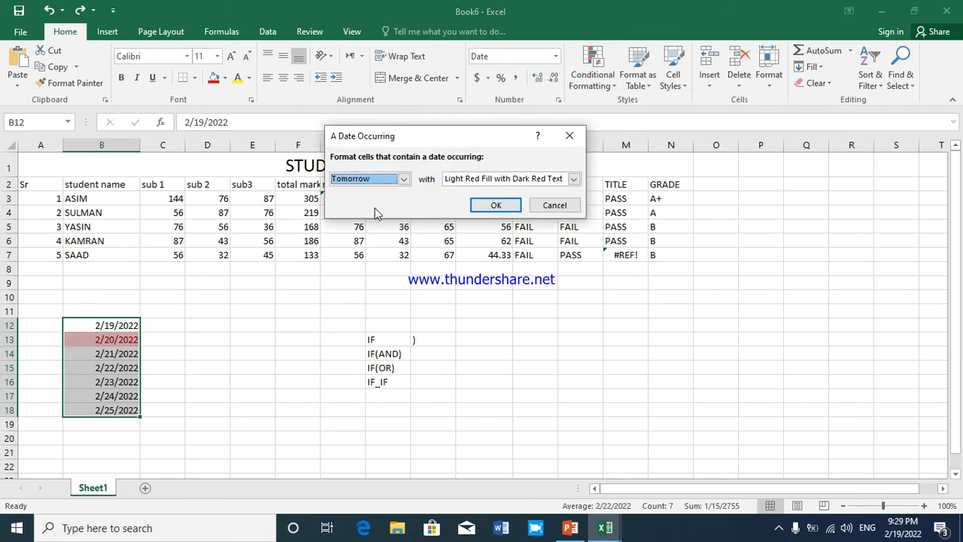
left_click(574, 180)
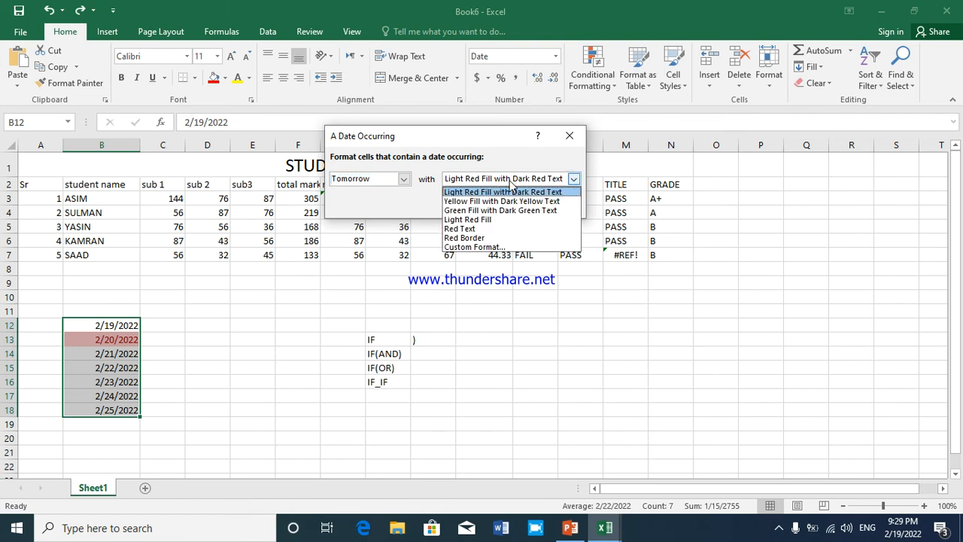
left_click(509, 192)
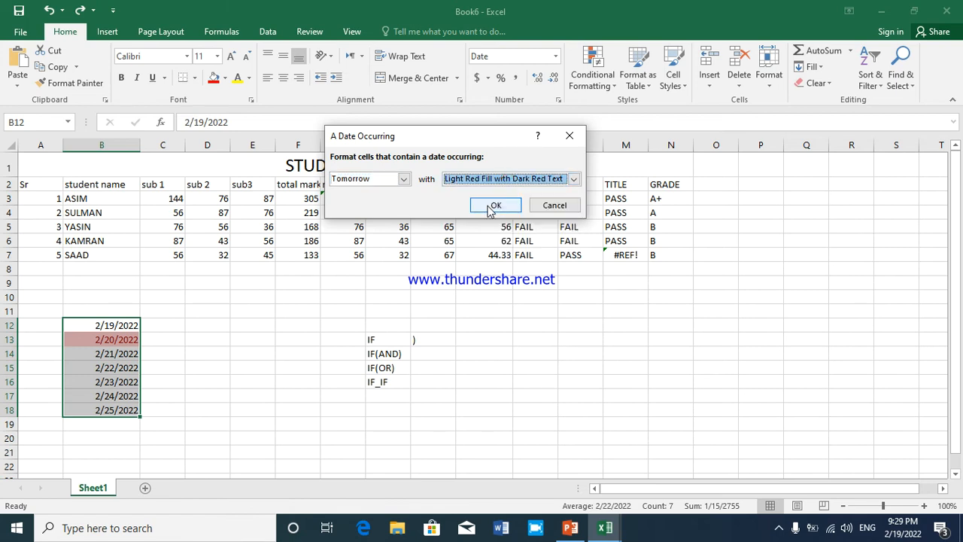
left_click(490, 208)
left_click(124, 370)
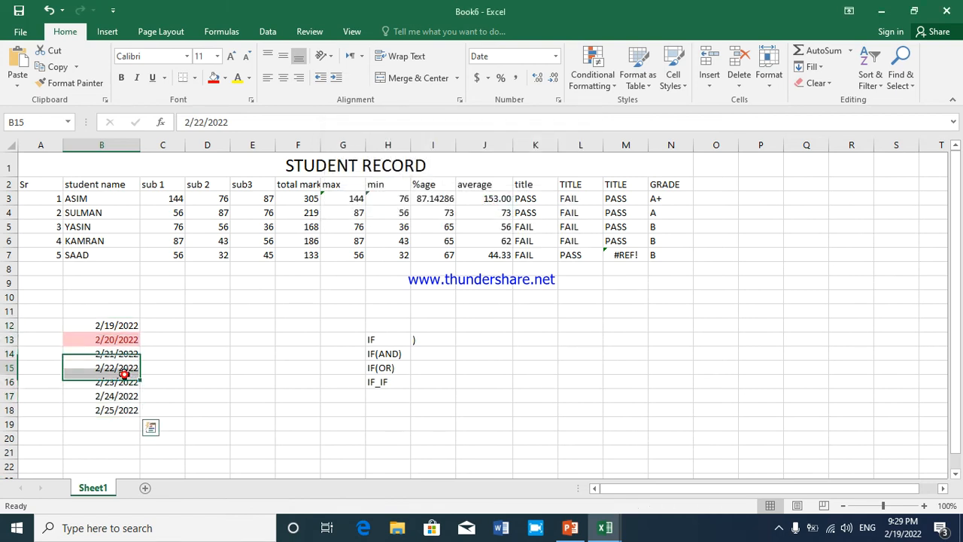
left_click(113, 341)
left_click(103, 325)
left_click(103, 338)
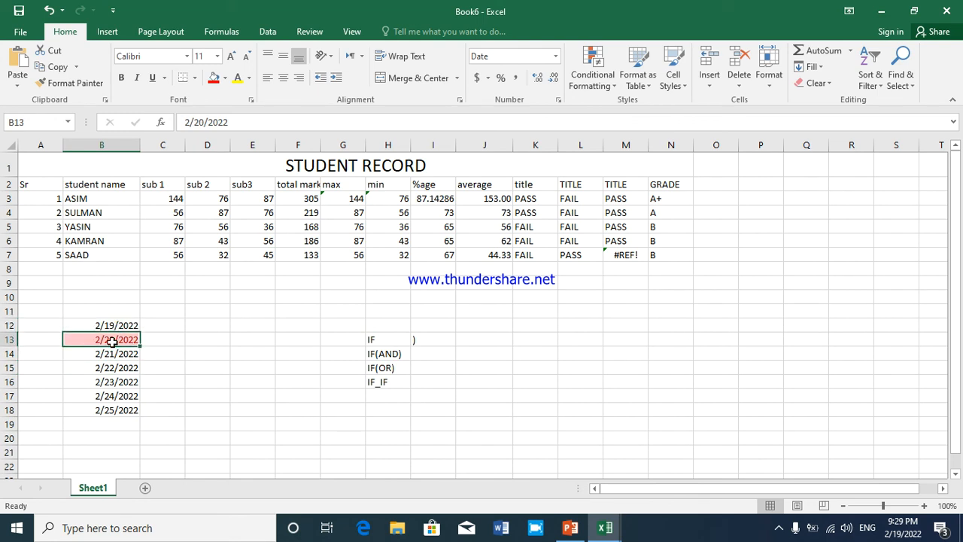
left_click(380, 227)
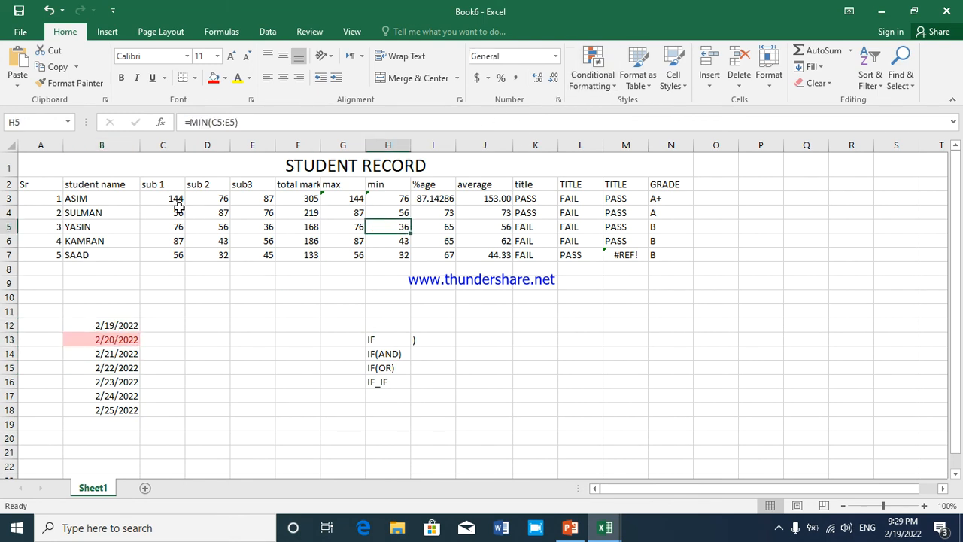
Highlight duplicate values among the subject marks in C3:E7 with Light Red Fill with Dark Red Text
left_click_drag(174, 204, 241, 252)
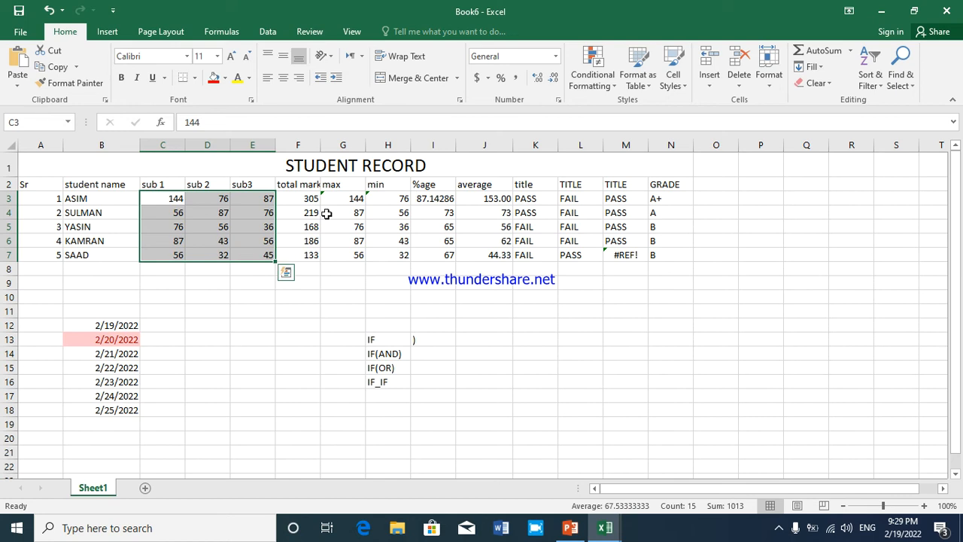
left_click(590, 85)
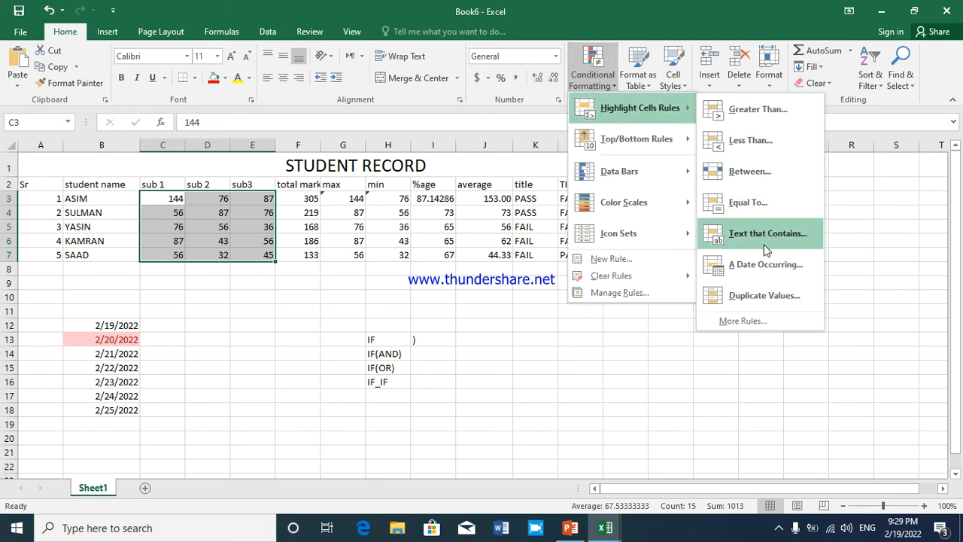
left_click(761, 295)
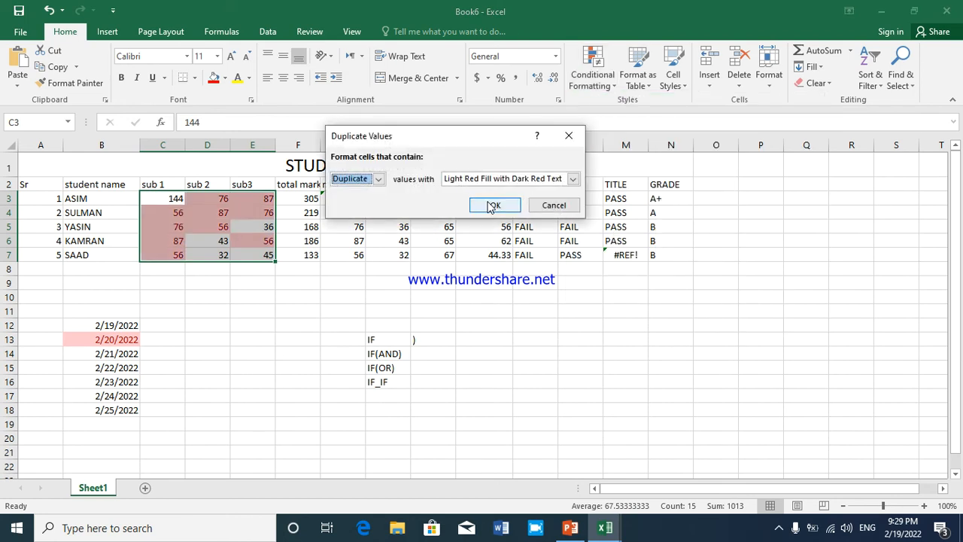
left_click(493, 205)
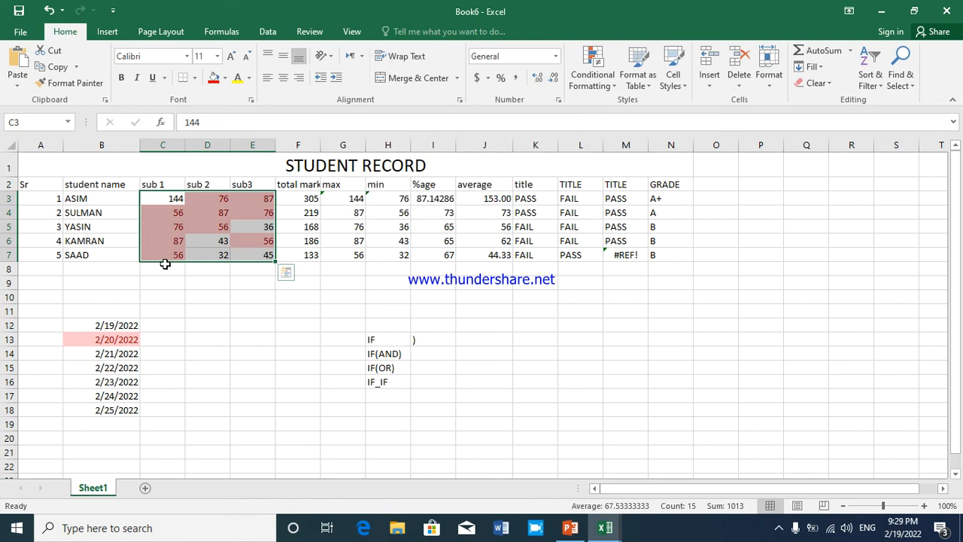
Undo the duplicate values highlighting on the marks in C3:E7
left_click(180, 281)
left_click_drag(169, 199, 218, 215)
left_click_drag(250, 247, 251, 252)
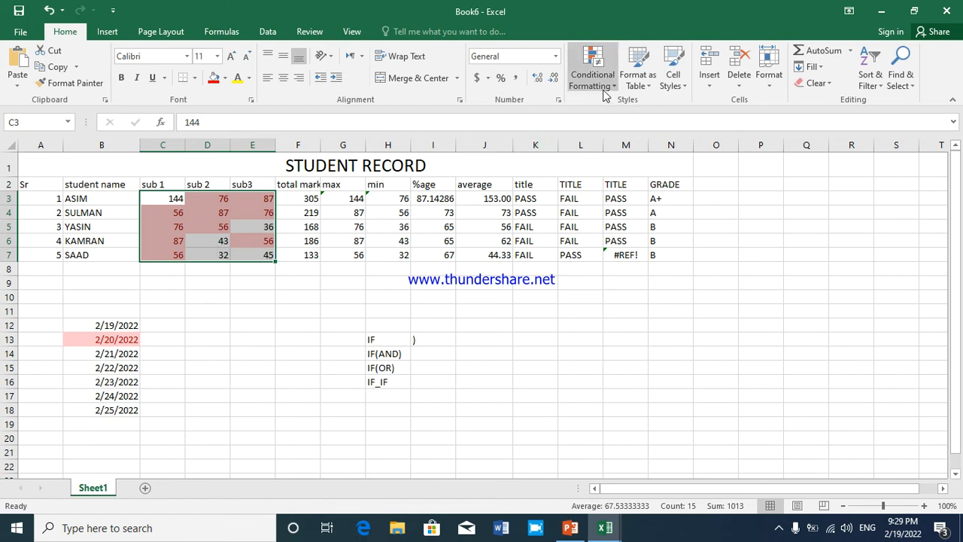
key("ctrl+z")
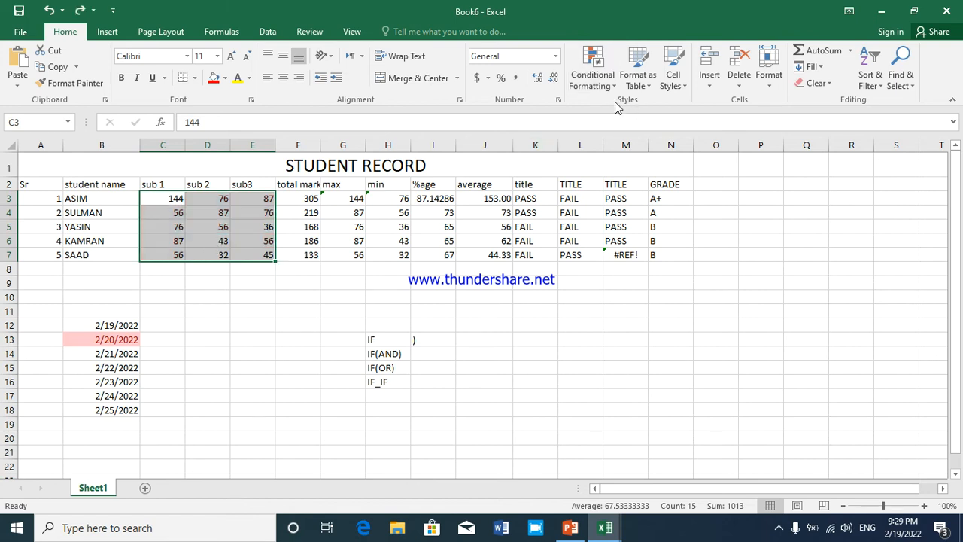
Apply the Blue gradient-fill data bars to the subject marks in C3:E7
left_click(608, 81)
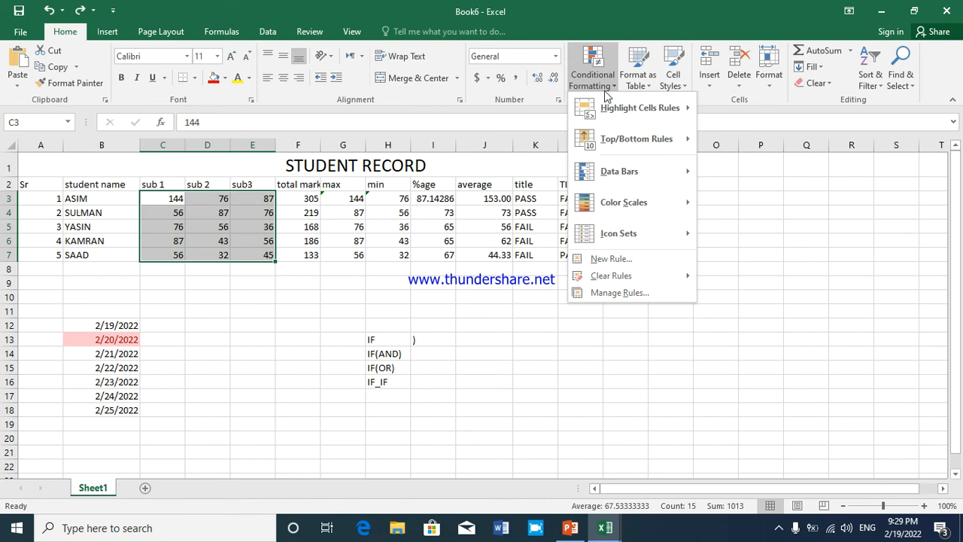
mouse_move(617, 143)
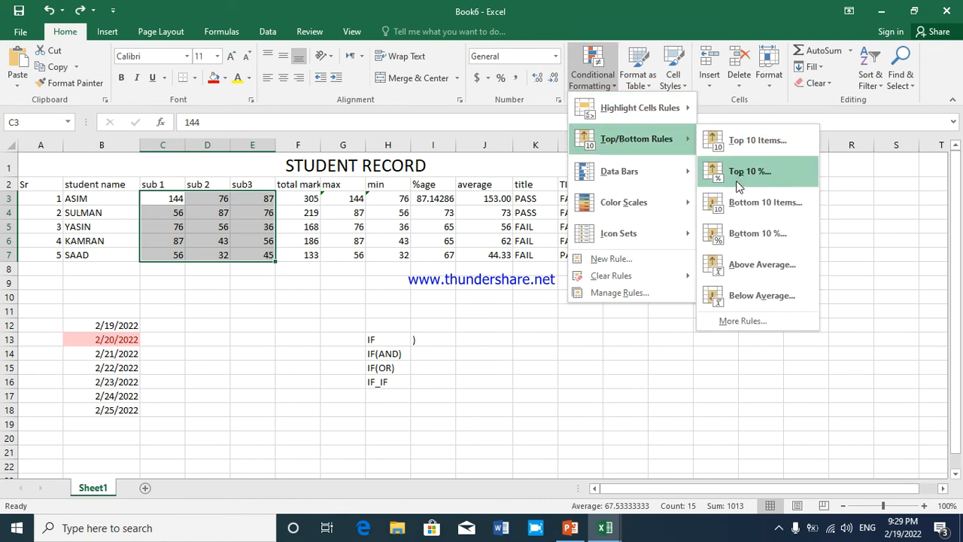
mouse_move(654, 167)
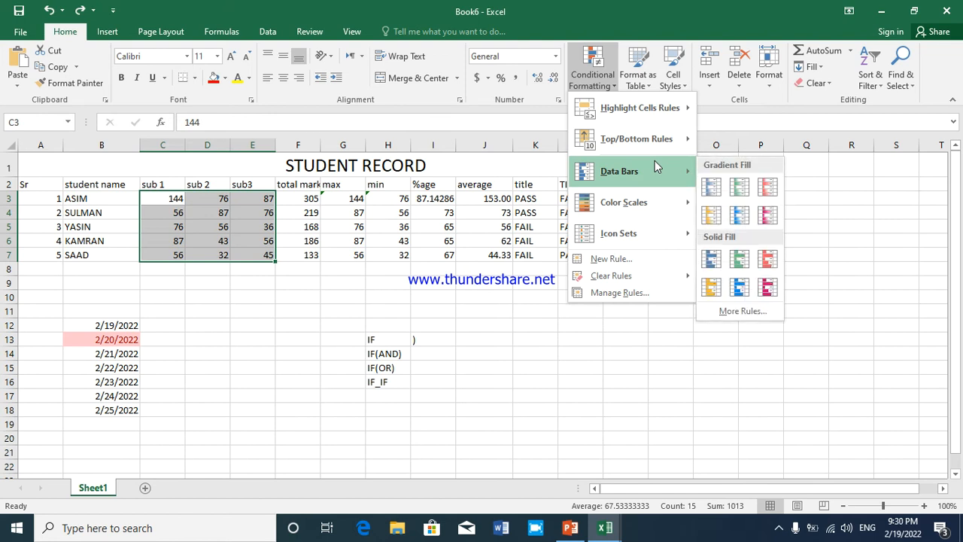
left_click(715, 192)
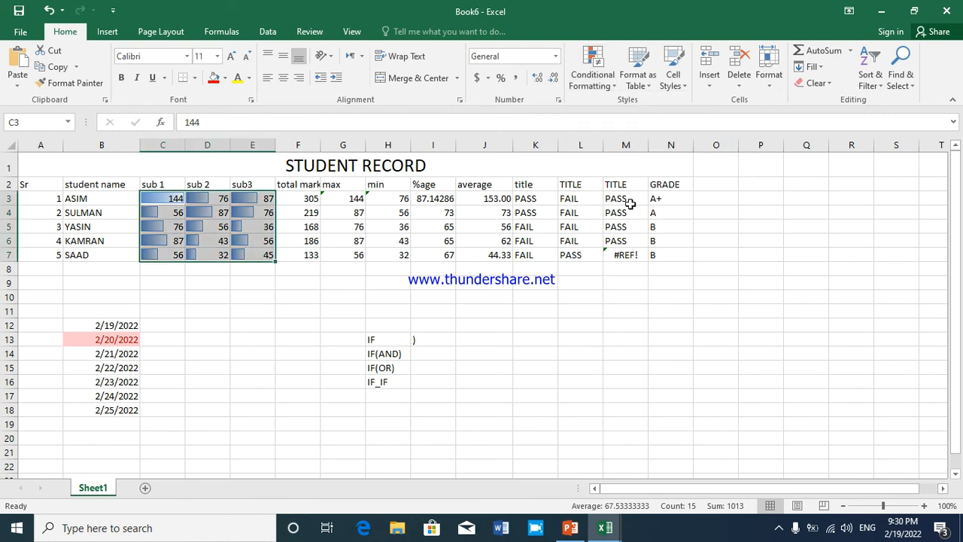
left_click(220, 225)
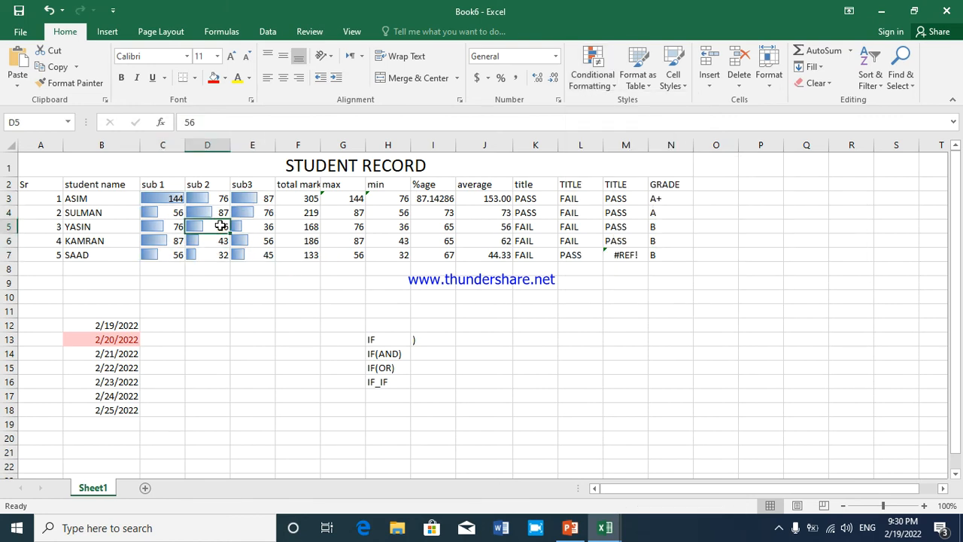
left_click(171, 199)
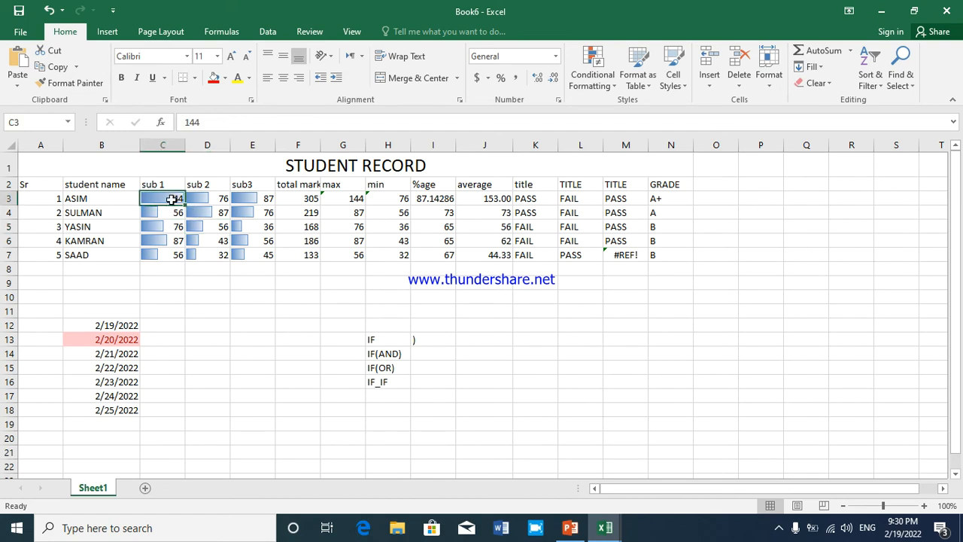
left_click(163, 213)
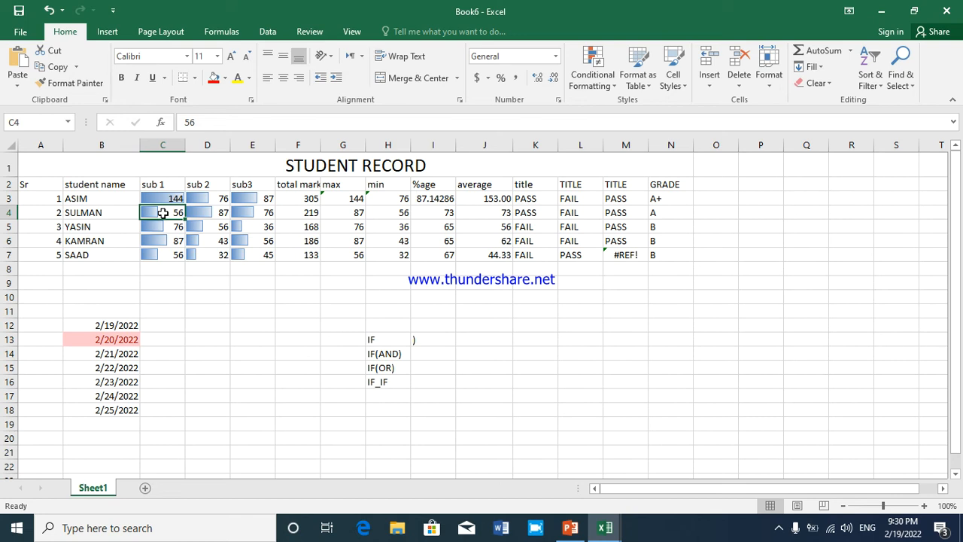
Apply the Red - Yellow - Green color scale to the subject marks in C3:E7
left_click_drag(260, 198, 174, 251)
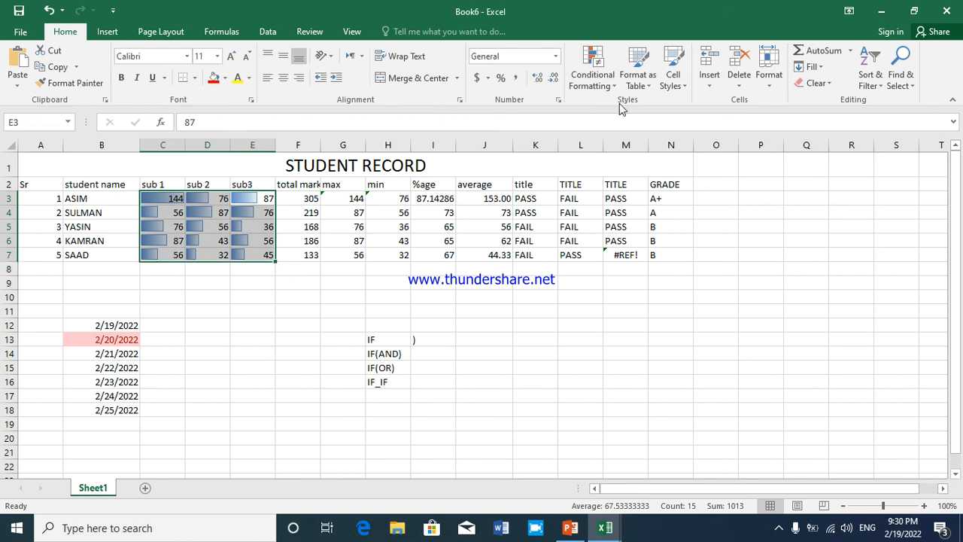
left_click(593, 78)
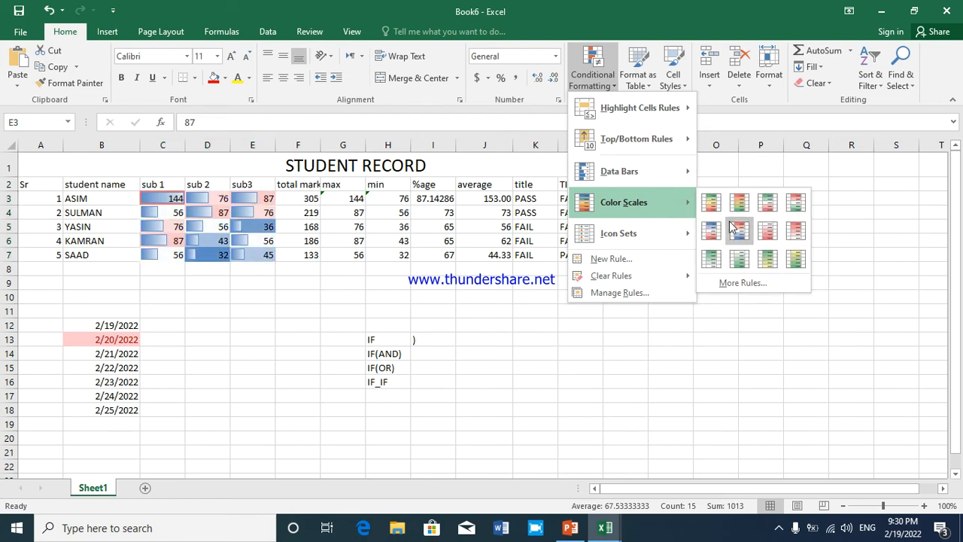
left_click(737, 202)
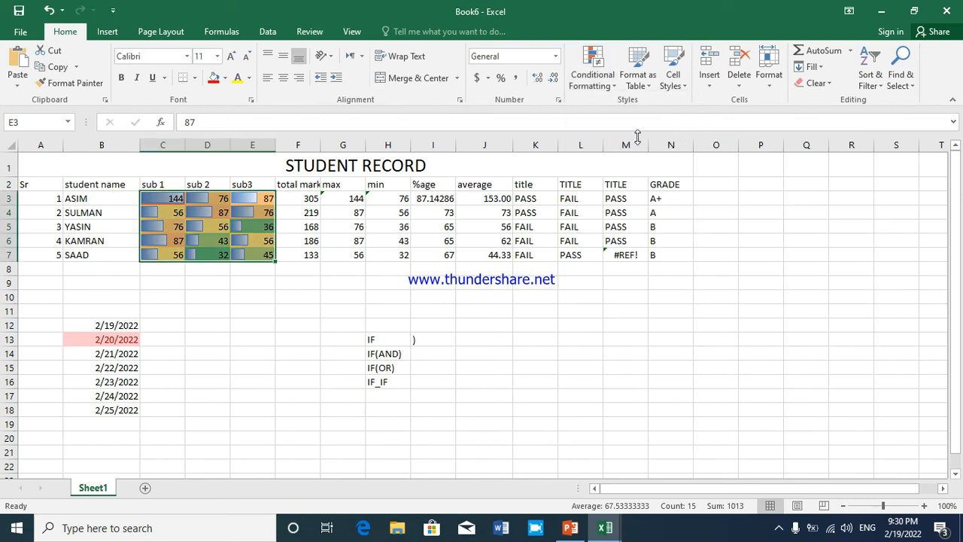
Apply the four-circle icon set running from red to black to the subject marks in C3:E7
left_click(608, 82)
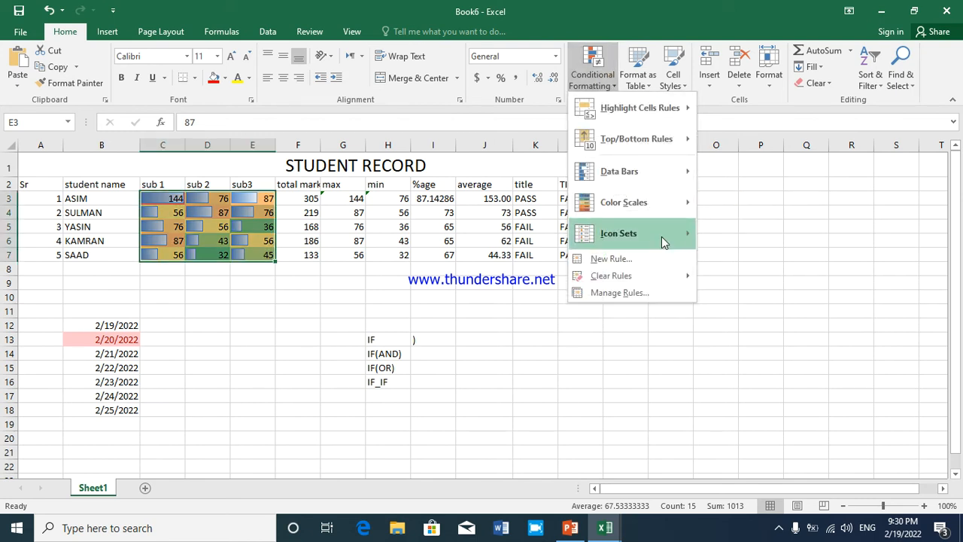
mouse_move(661, 236)
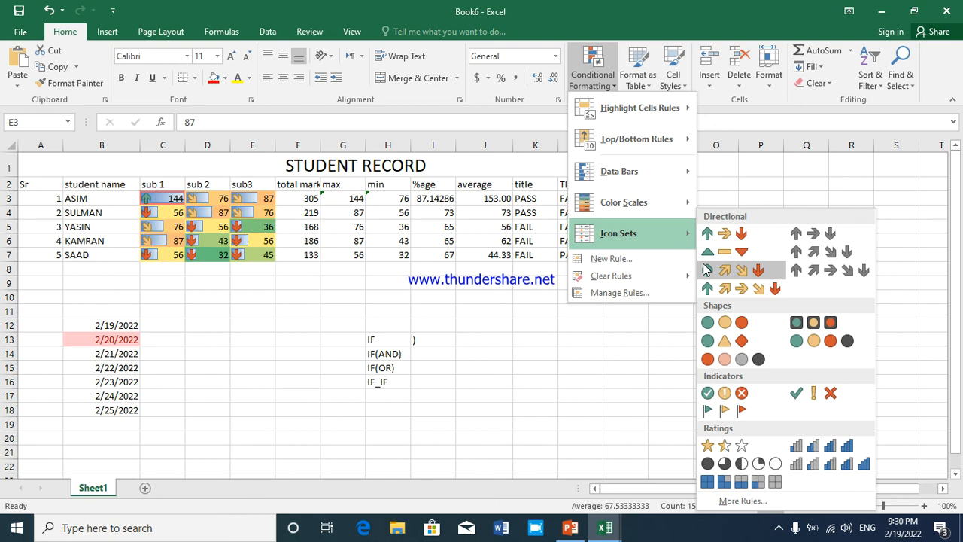
left_click(745, 359)
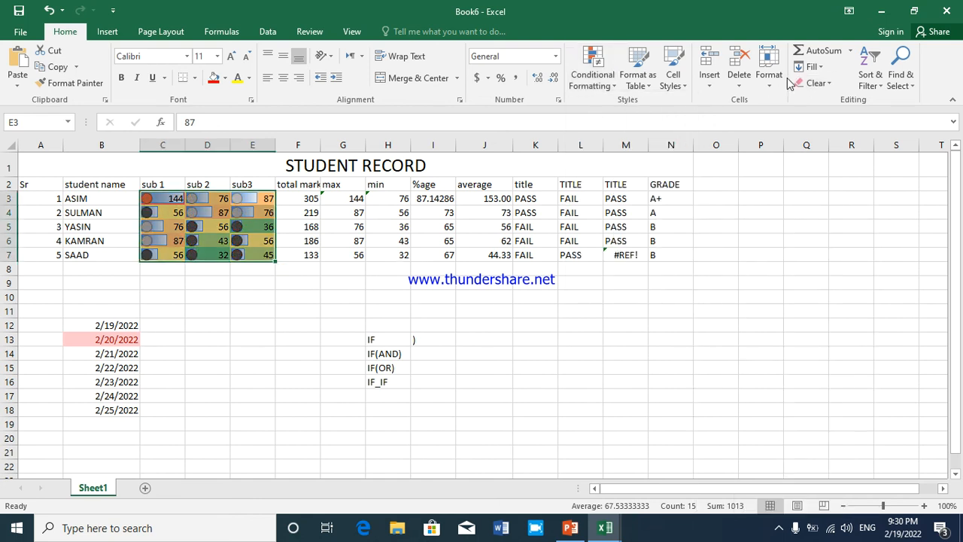
Clear all formats from the subject marks in C3:E7
left_click(817, 83)
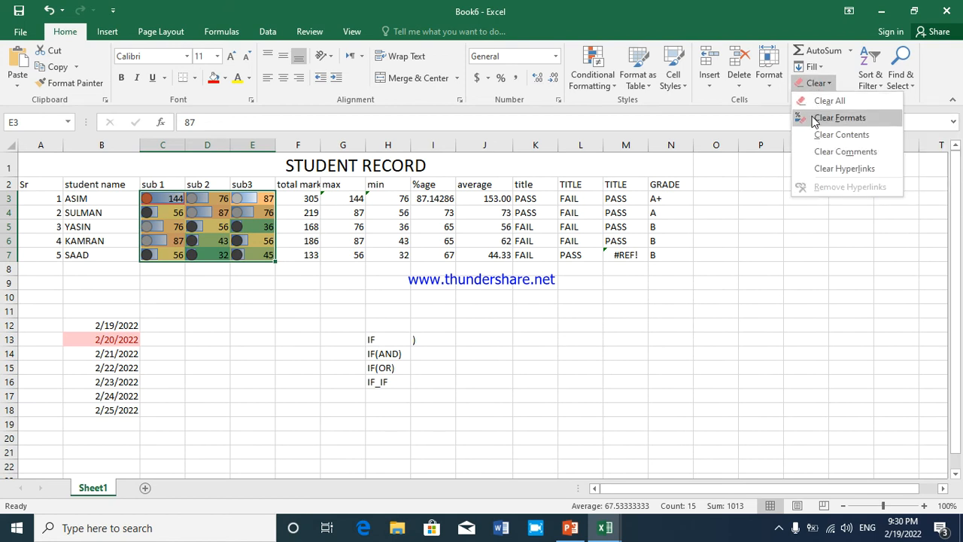
left_click(839, 117)
left_click(237, 232)
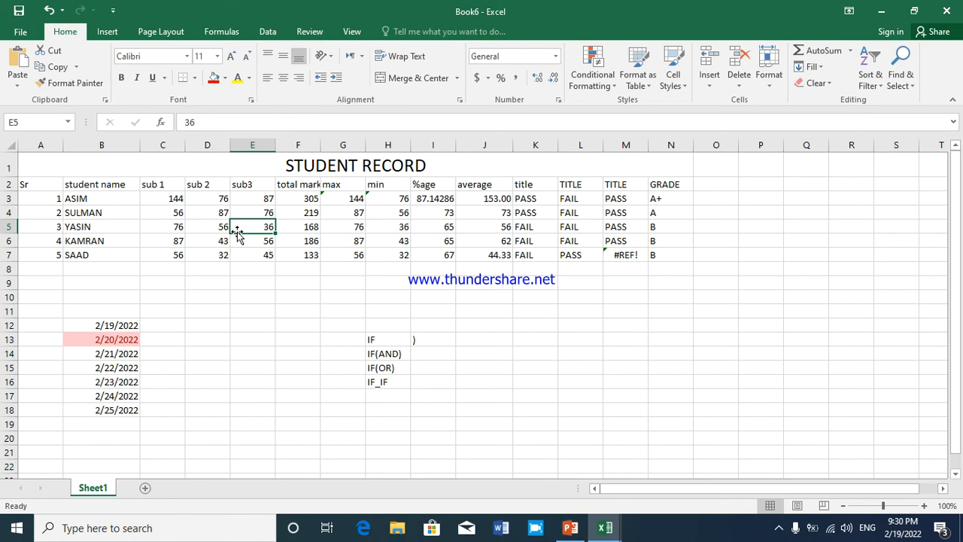
Undo the format clearing on the subject marks
left_click(601, 93)
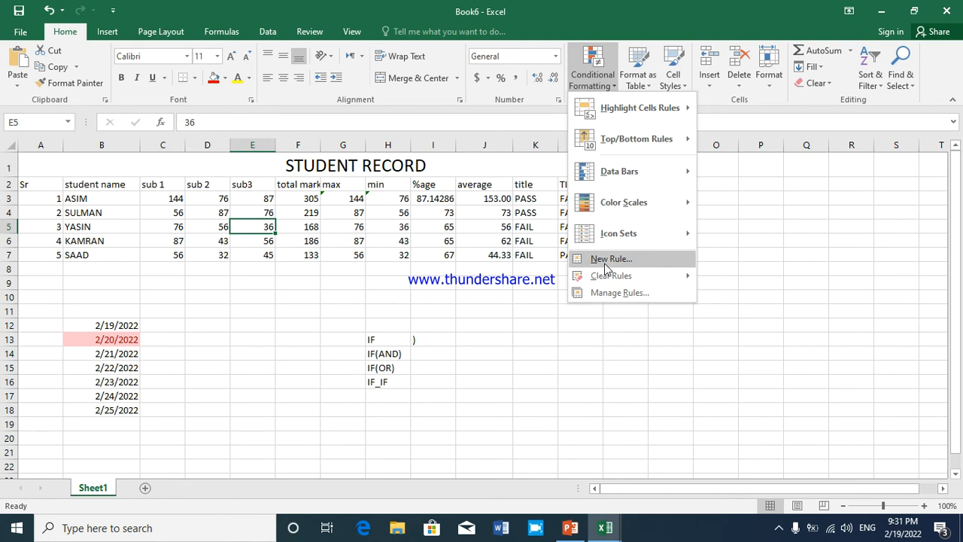
mouse_move(606, 280)
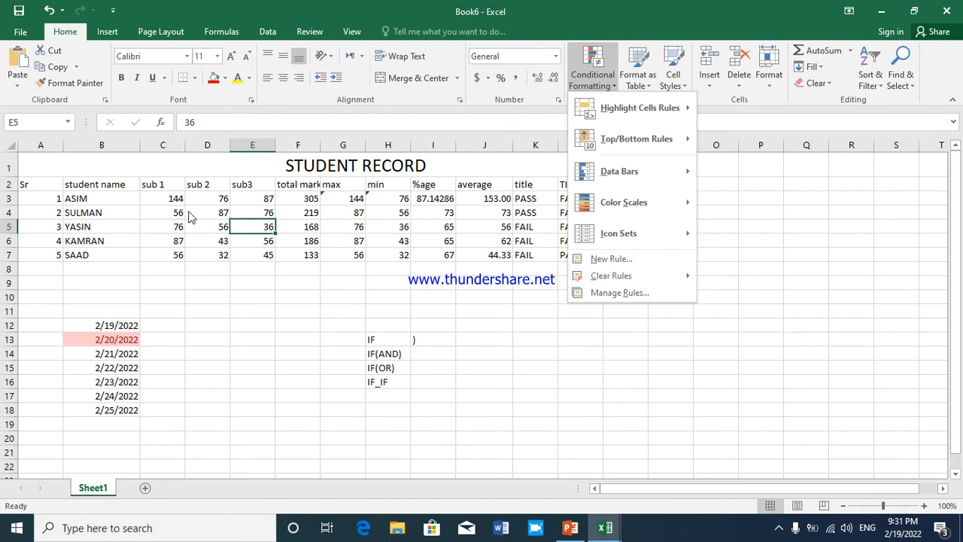
left_click(190, 217)
left_click(173, 214)
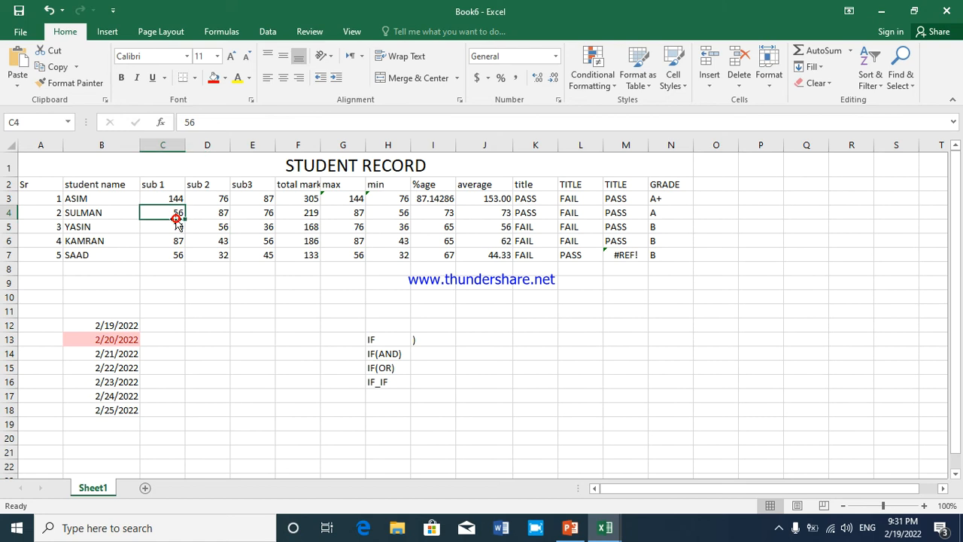
key("ctrl+z")
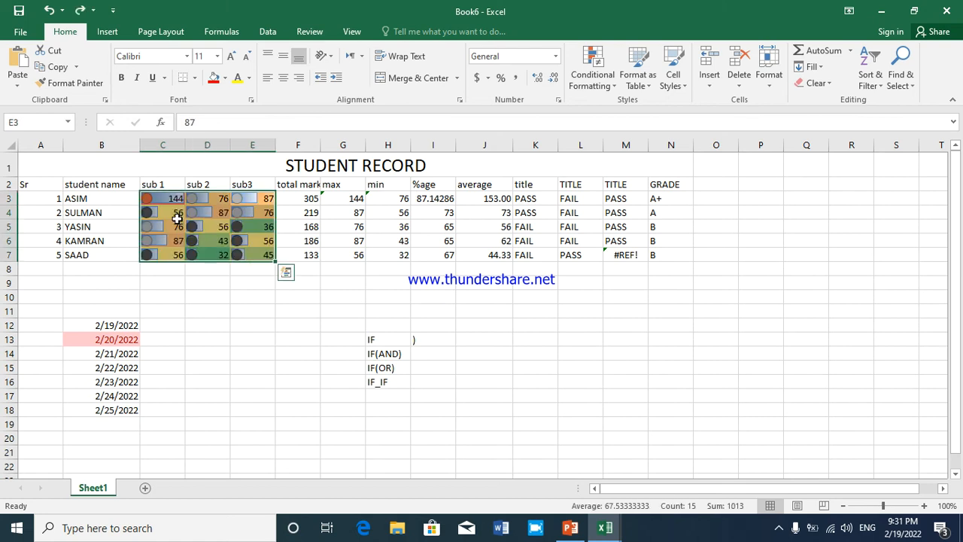
Clear the conditional formatting rules from the selected marks in C3:E7 only
left_click(600, 87)
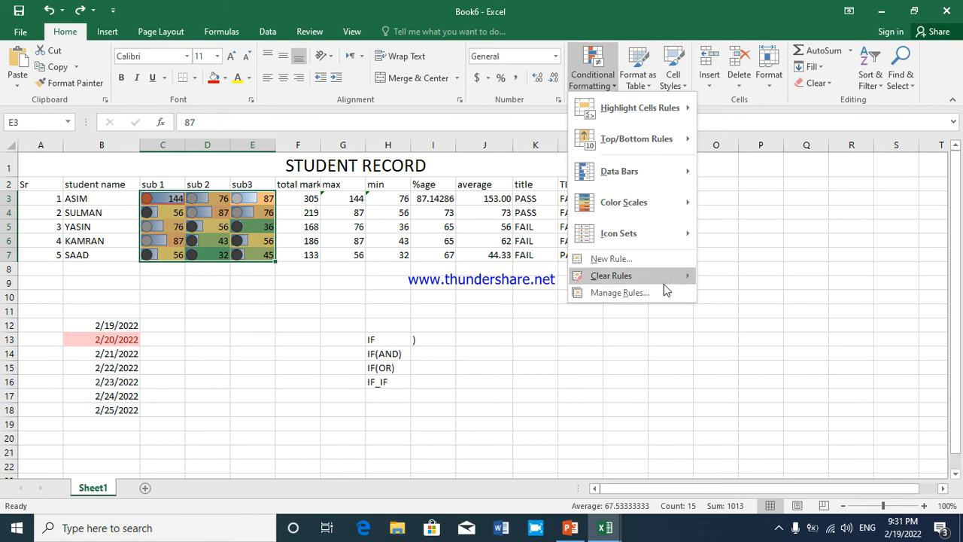
mouse_move(665, 285)
left_click(725, 277)
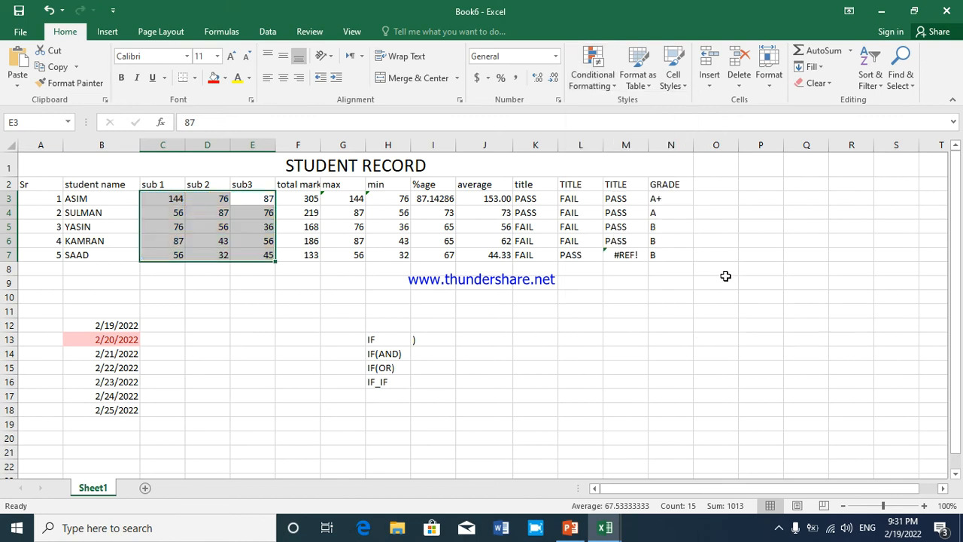
left_click(194, 247)
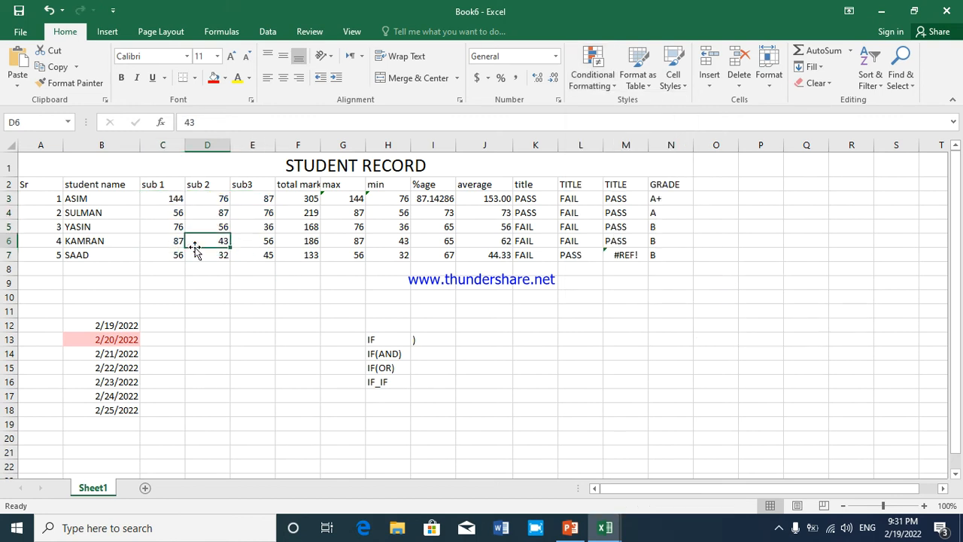
Convert the student record range A2:N8 into a table with headers
left_click(633, 89)
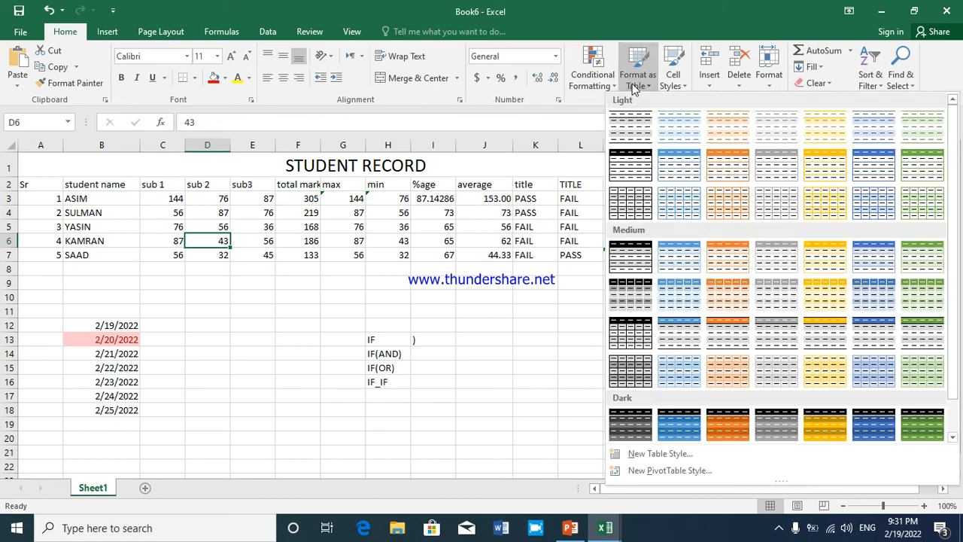
left_click(33, 188)
left_click_drag(33, 184, 653, 264)
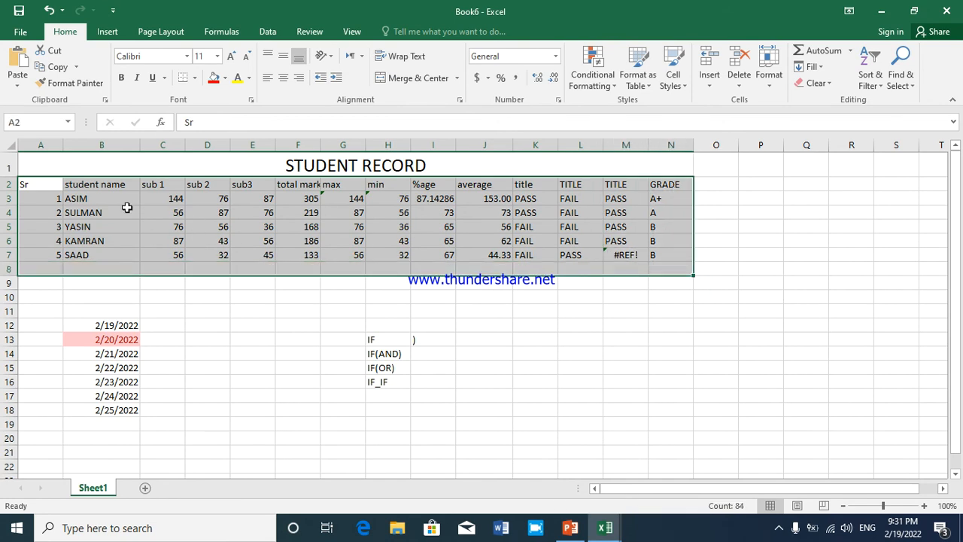
left_click(105, 31)
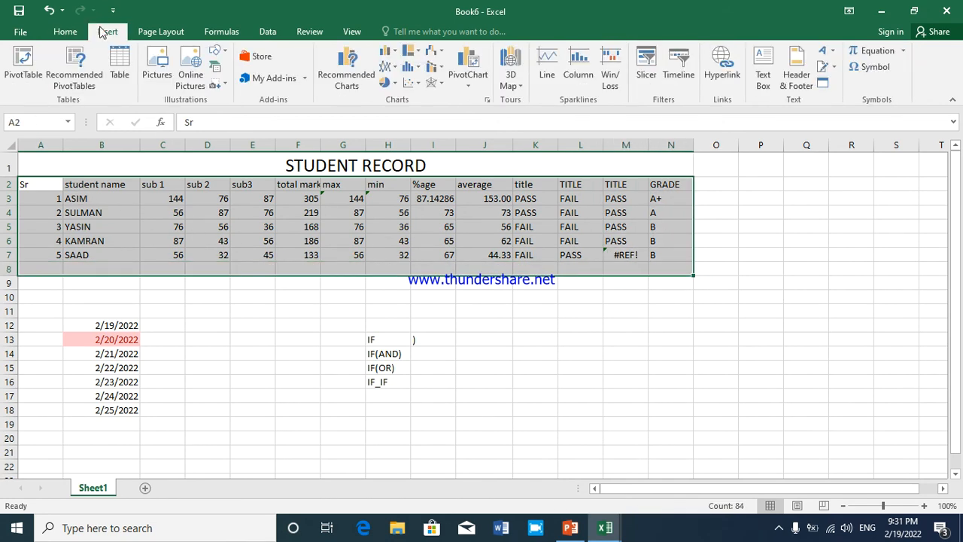
left_click(120, 64)
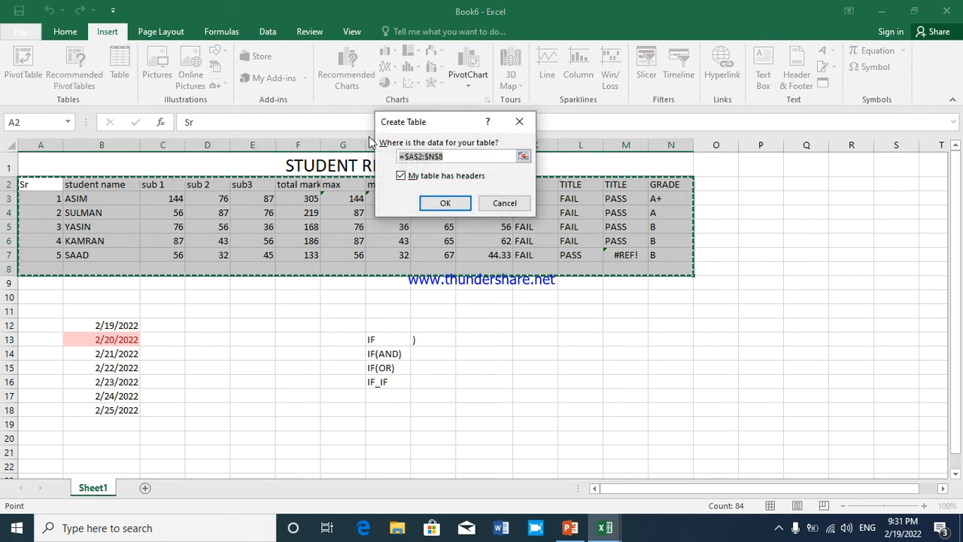
left_click(444, 202)
left_click(261, 213)
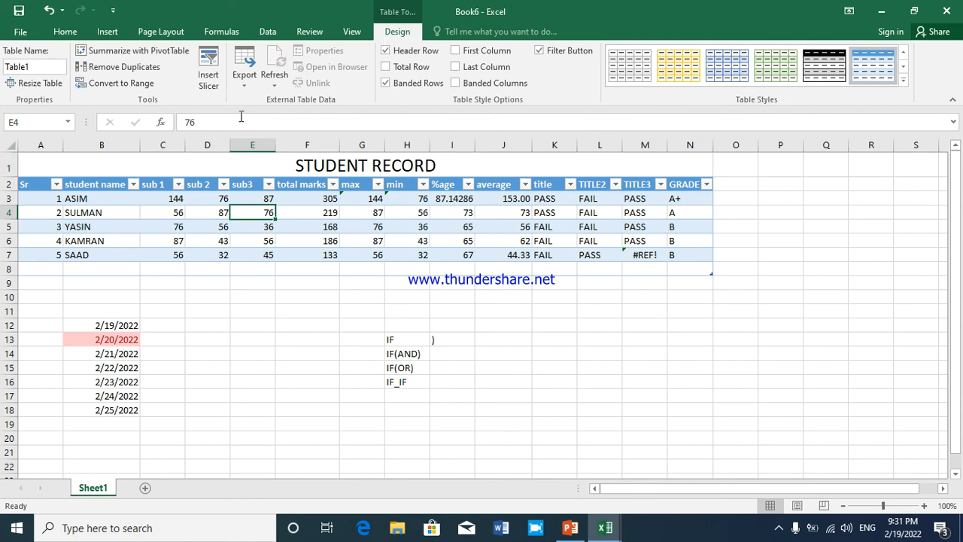
left_click(288, 310)
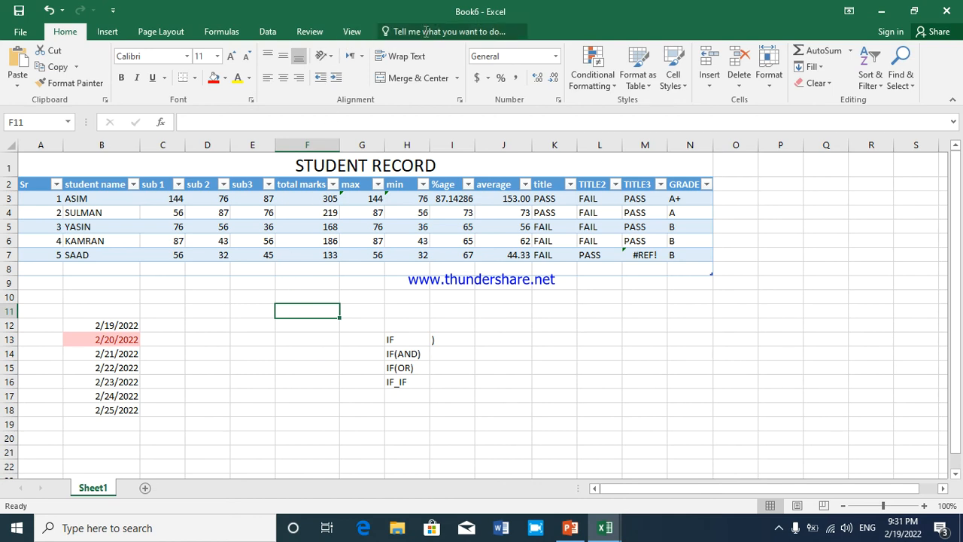
Filter the student table's Sr column to show only record 3
left_click(268, 243)
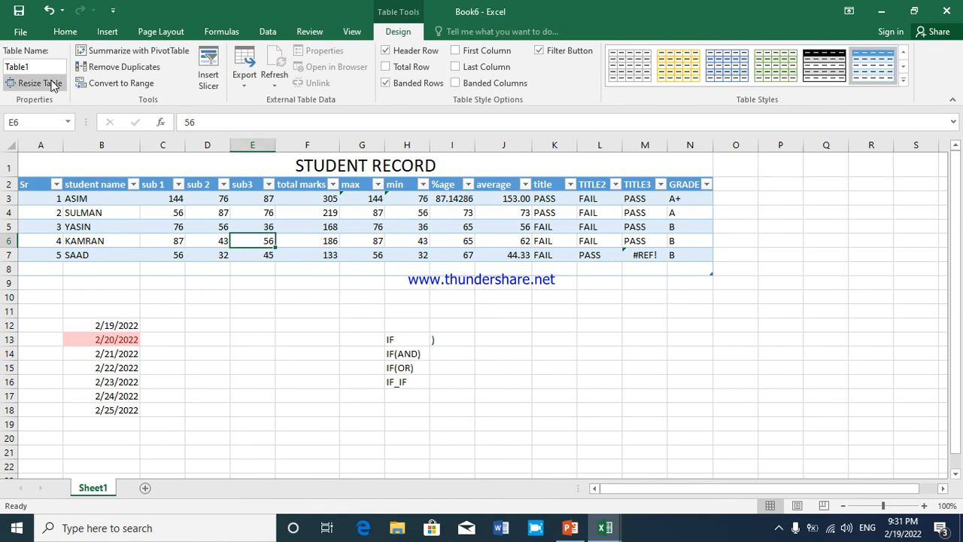
left_click(36, 184)
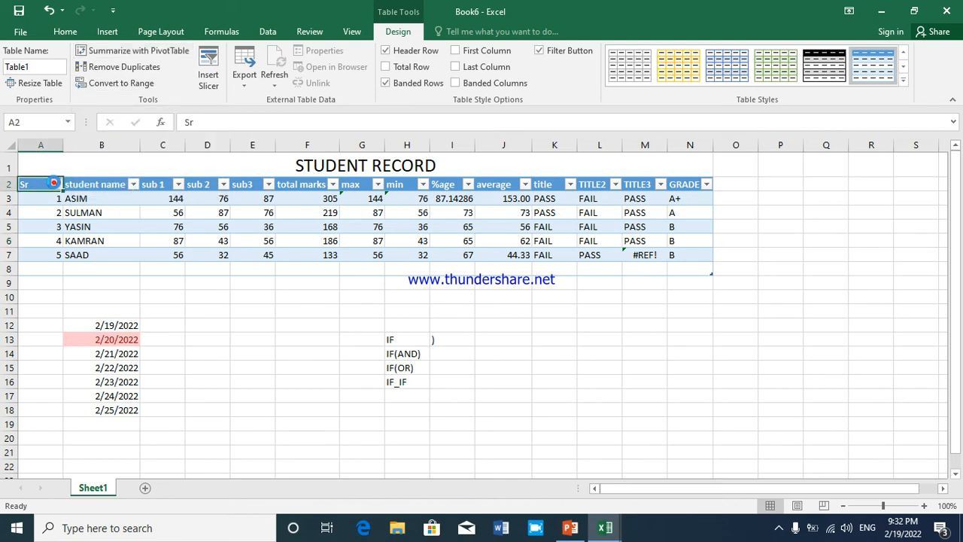
left_click(54, 184)
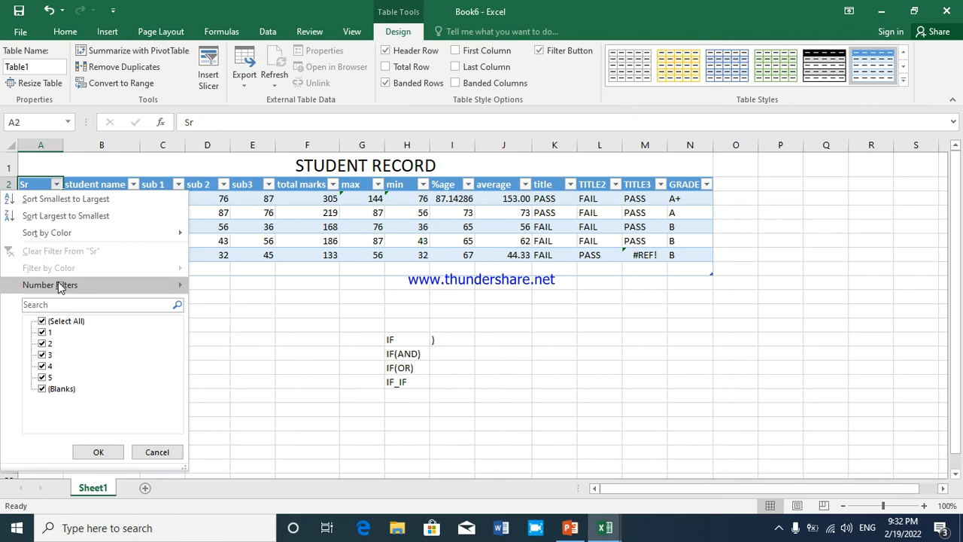
mouse_move(60, 287)
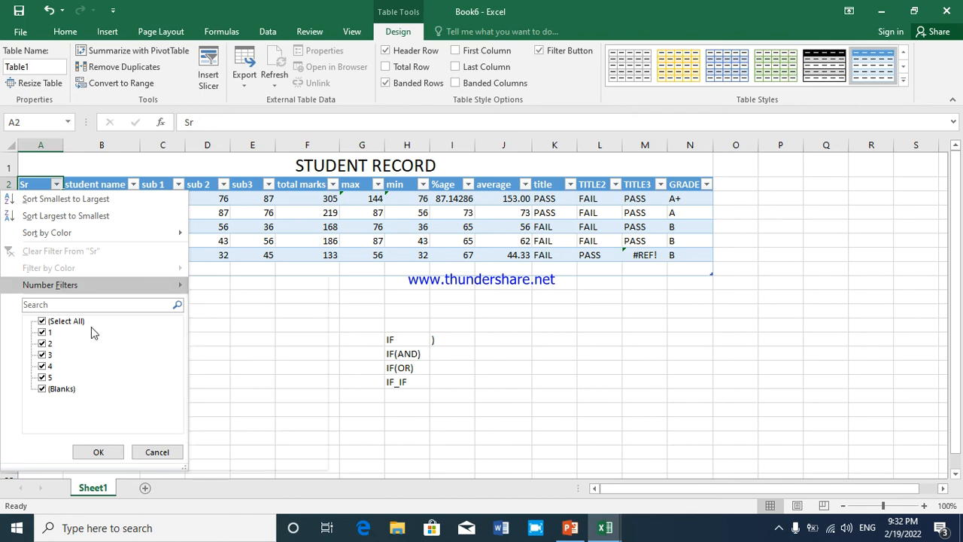
left_click(51, 322)
left_click(51, 322)
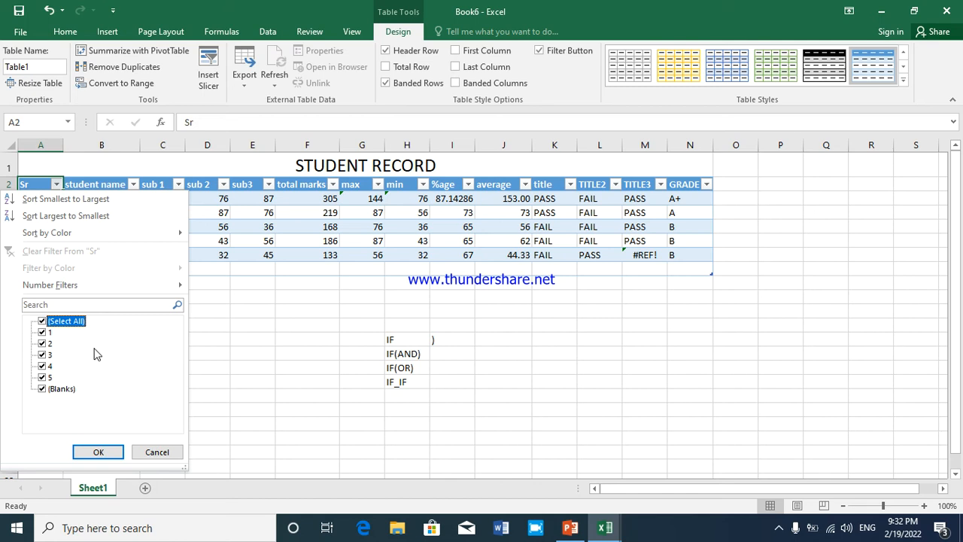
left_click(45, 321)
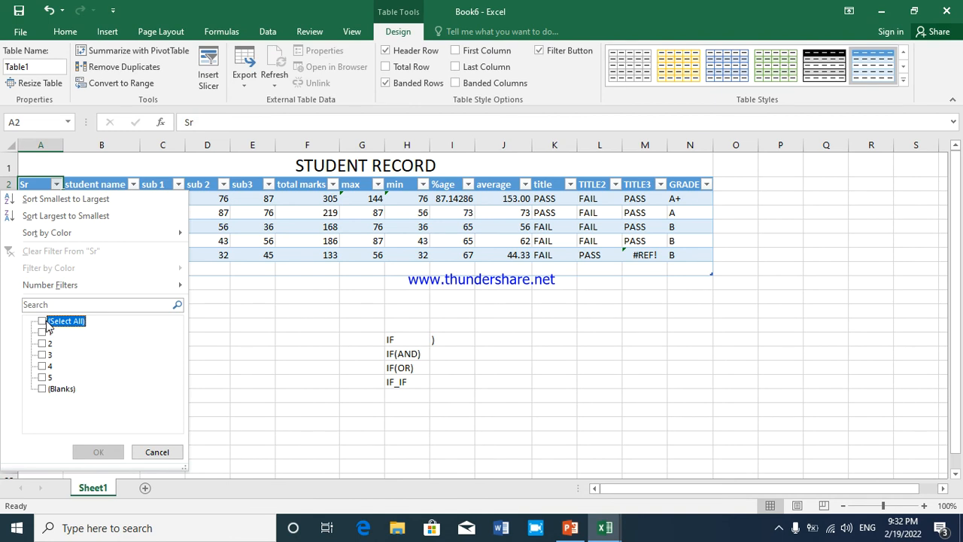
left_click(41, 355)
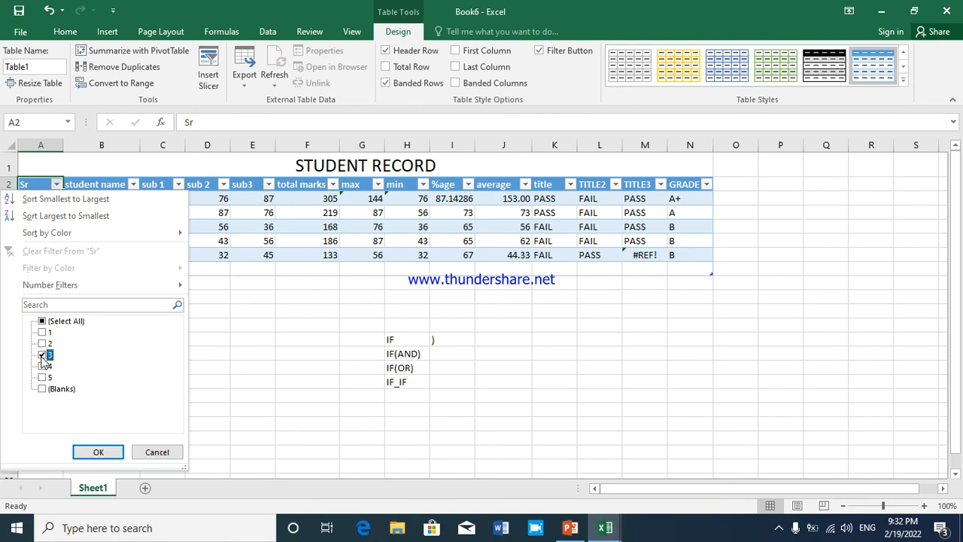
left_click(97, 452)
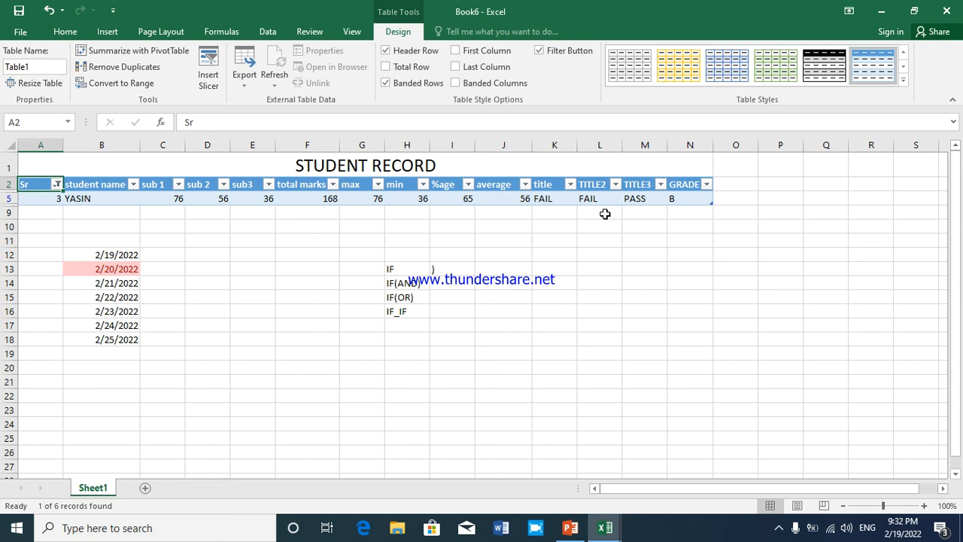
Reselect every value in the Sr column filter to bring back all student records
left_click(56, 184)
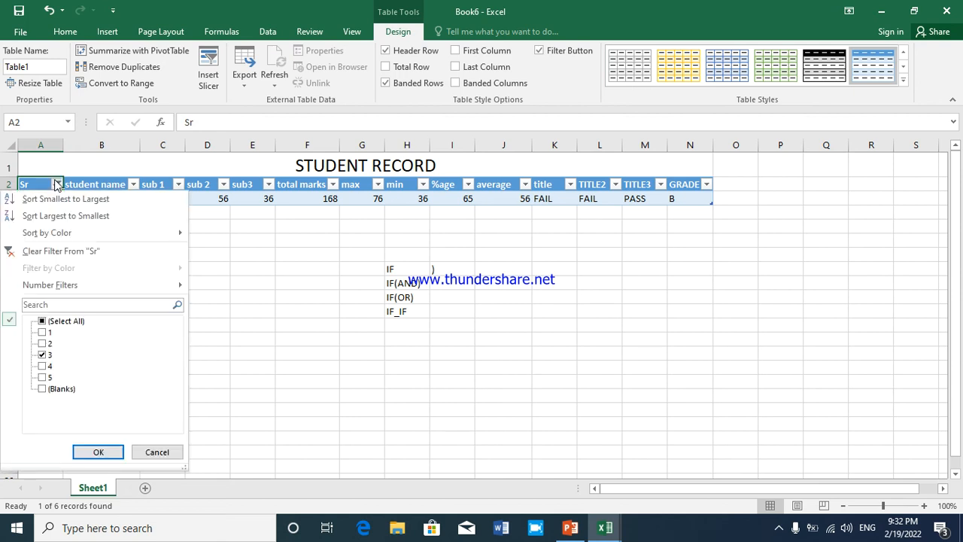
left_click(63, 323)
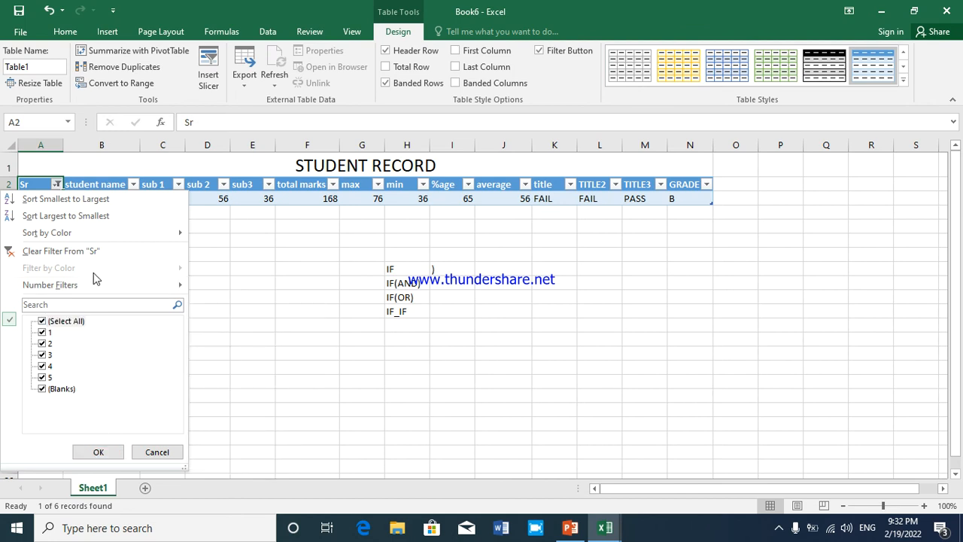
mouse_move(98, 283)
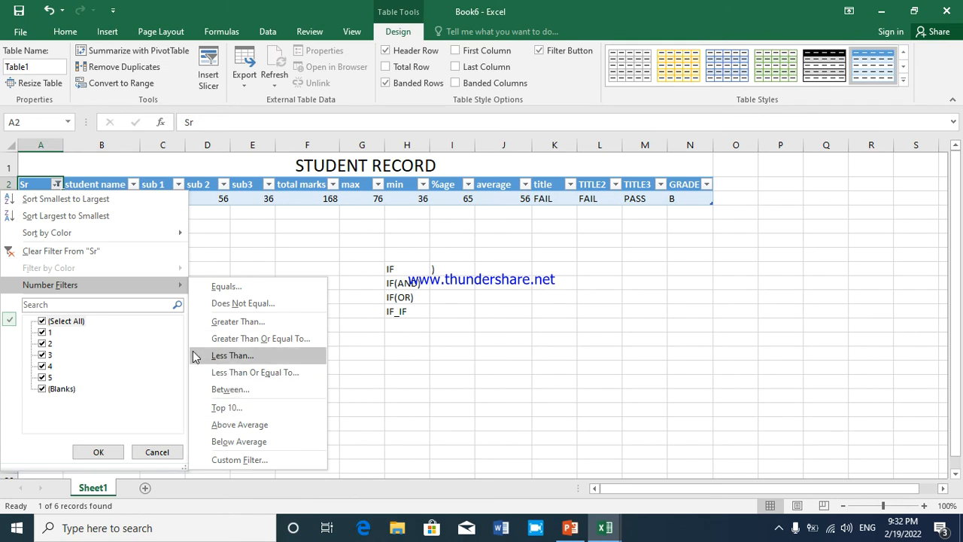
left_click(98, 452)
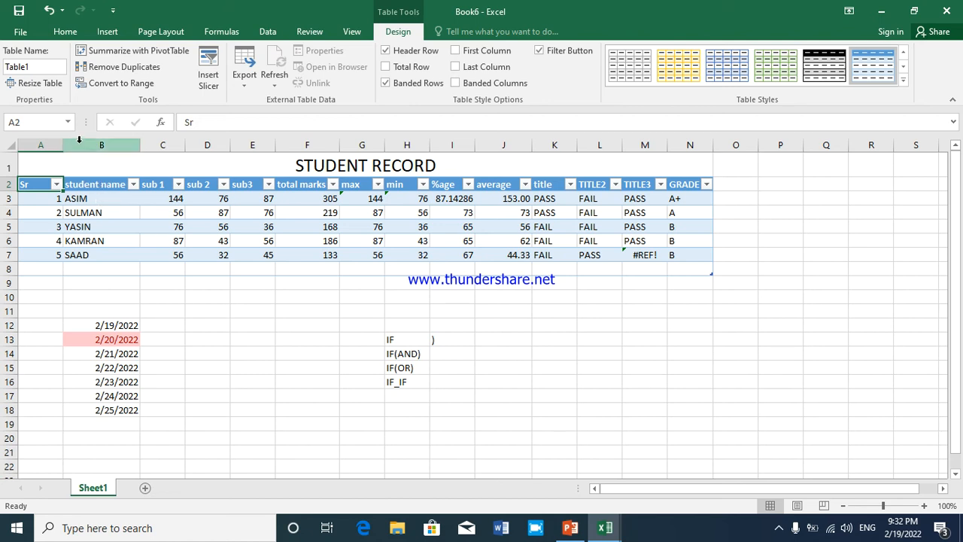
left_click(88, 259)
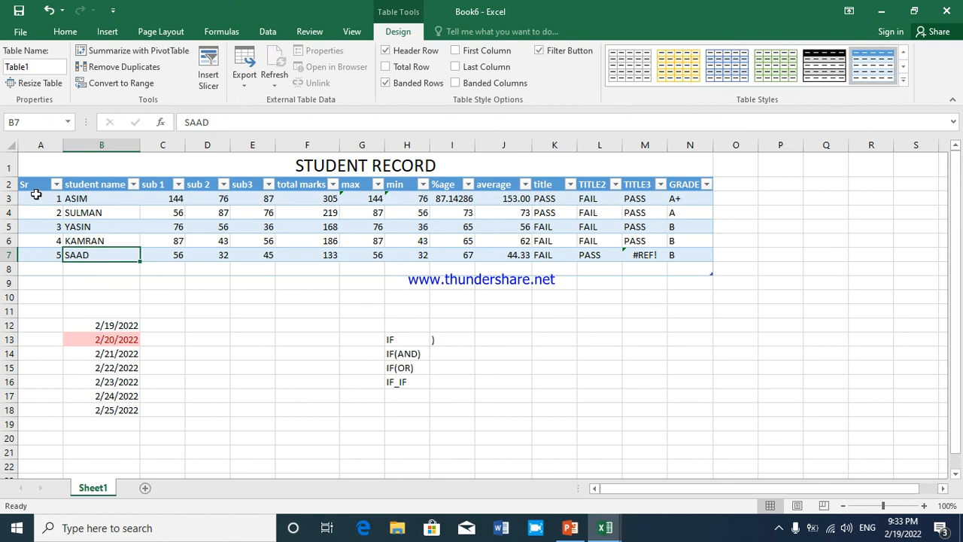
left_click(56, 185)
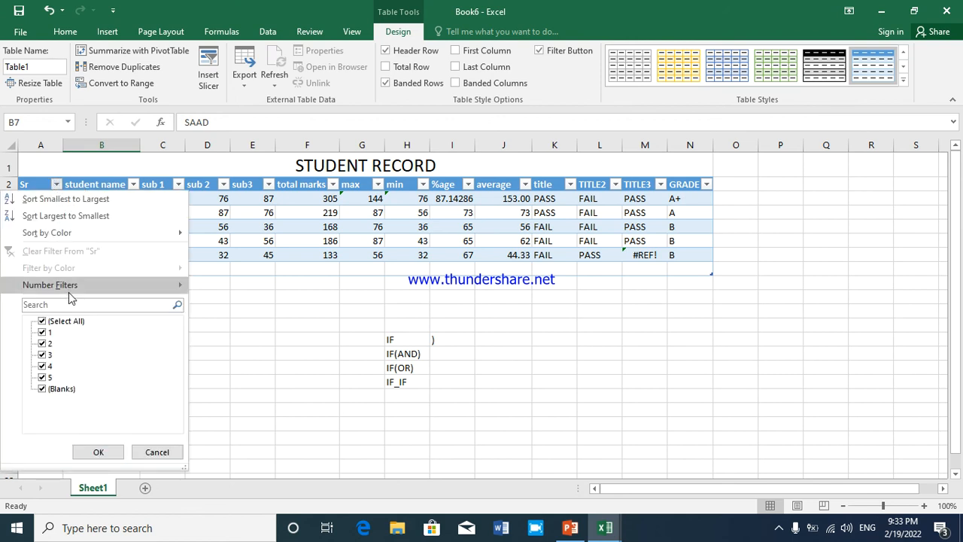
left_click(56, 323)
left_click(56, 324)
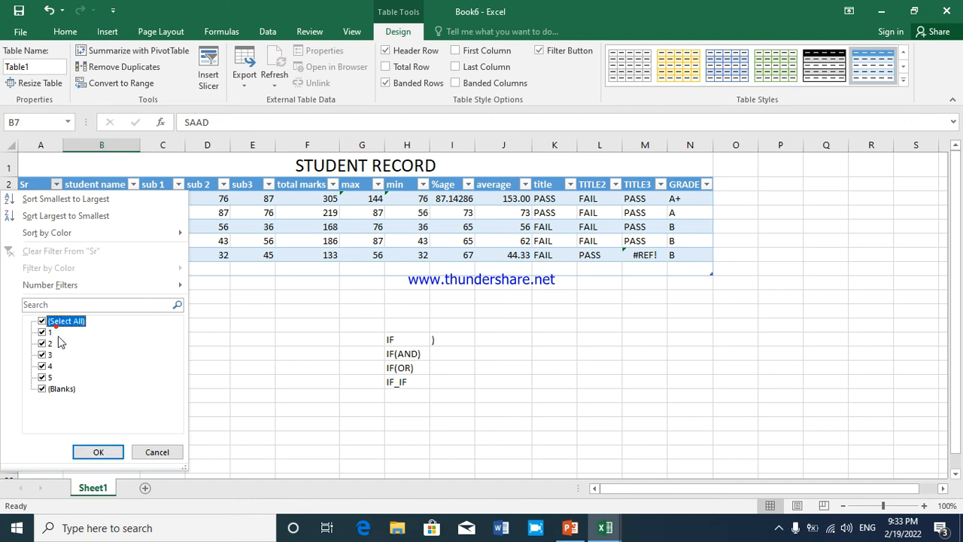
left_click(102, 453)
Insert a blank sheet row at row 6, above the record with serial number 4
left_click(45, 239)
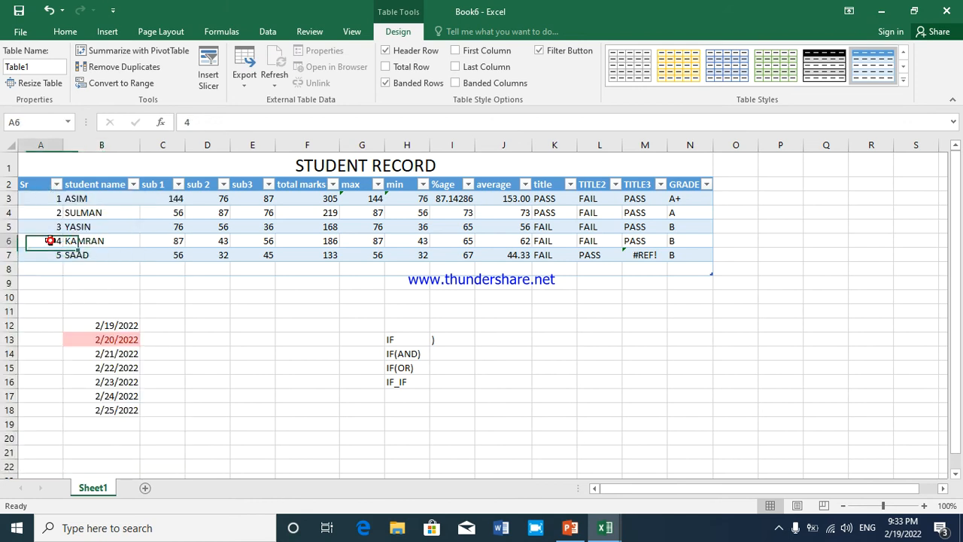
left_click(10, 241)
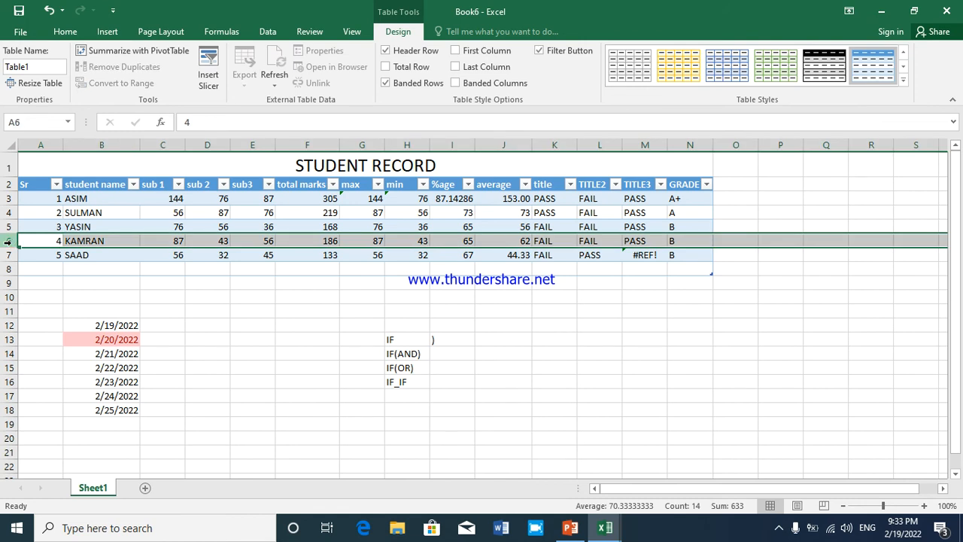
left_click(49, 35)
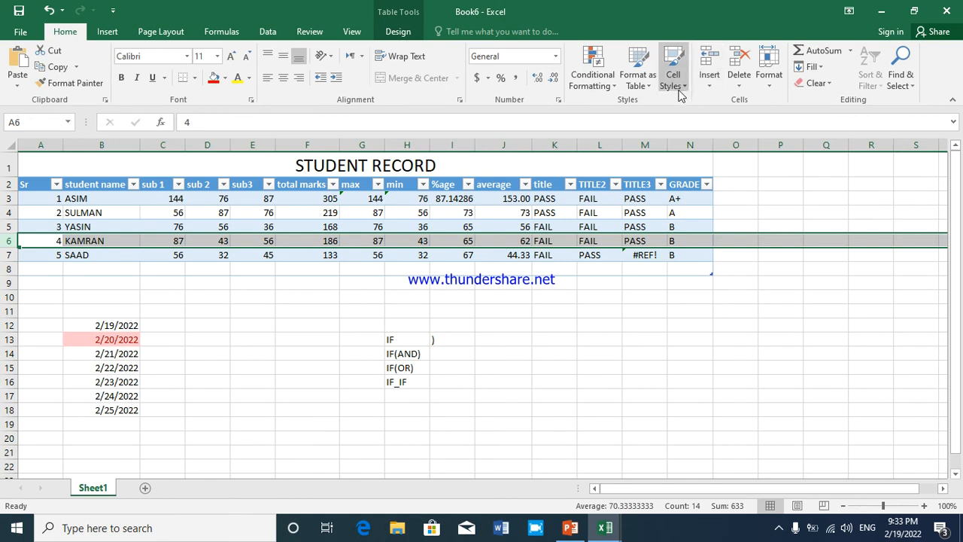
left_click(710, 81)
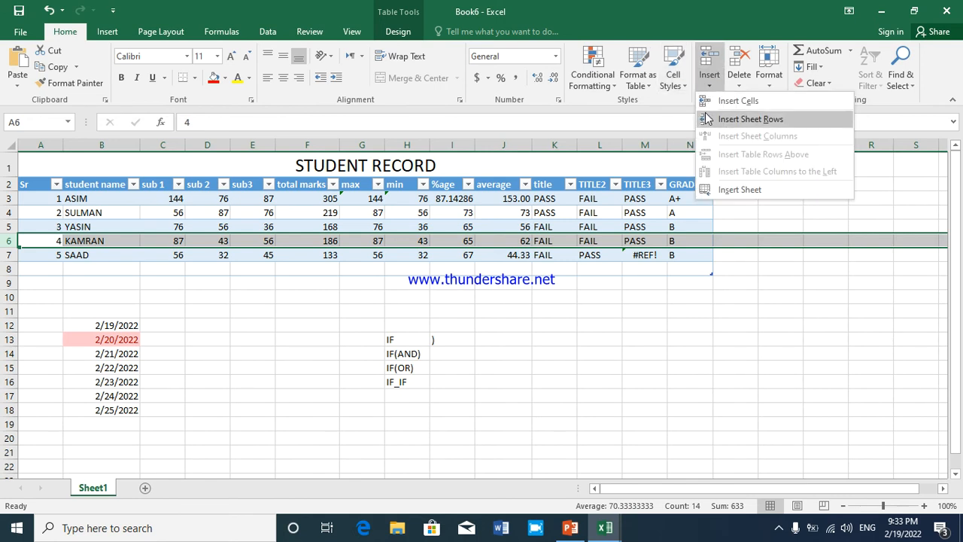
left_click(745, 119)
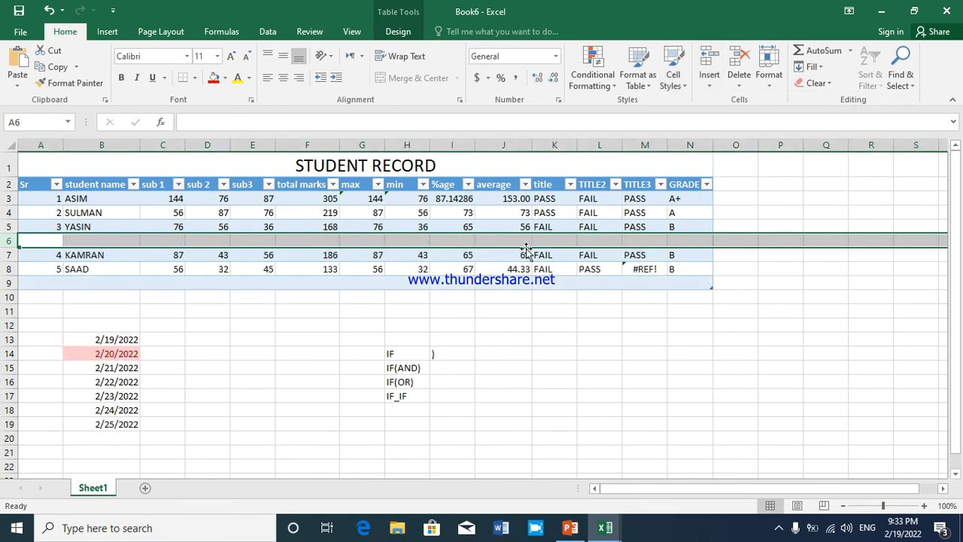
Number the new row 4 in the Sr column and renumber the two records below it 5 and 6
left_click(56, 240)
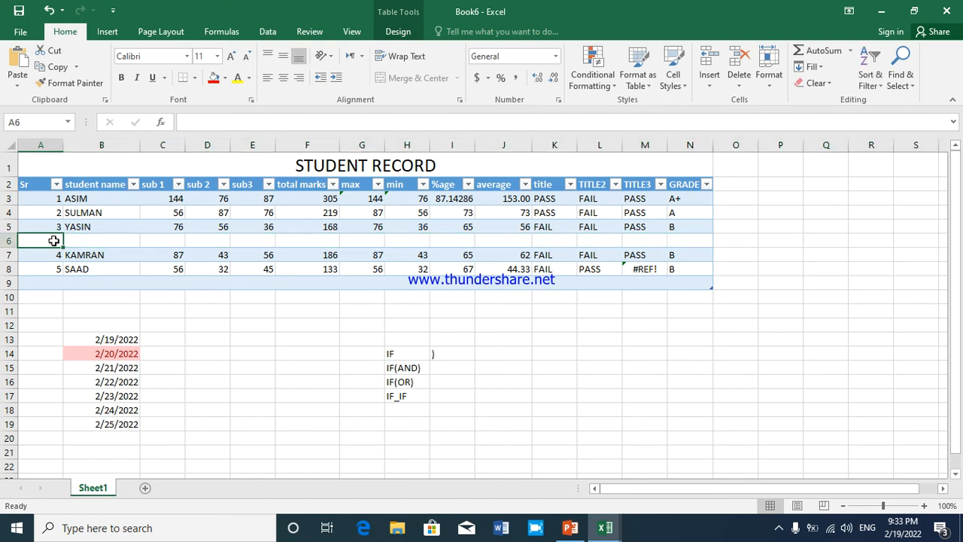
type("4")
key("Return")
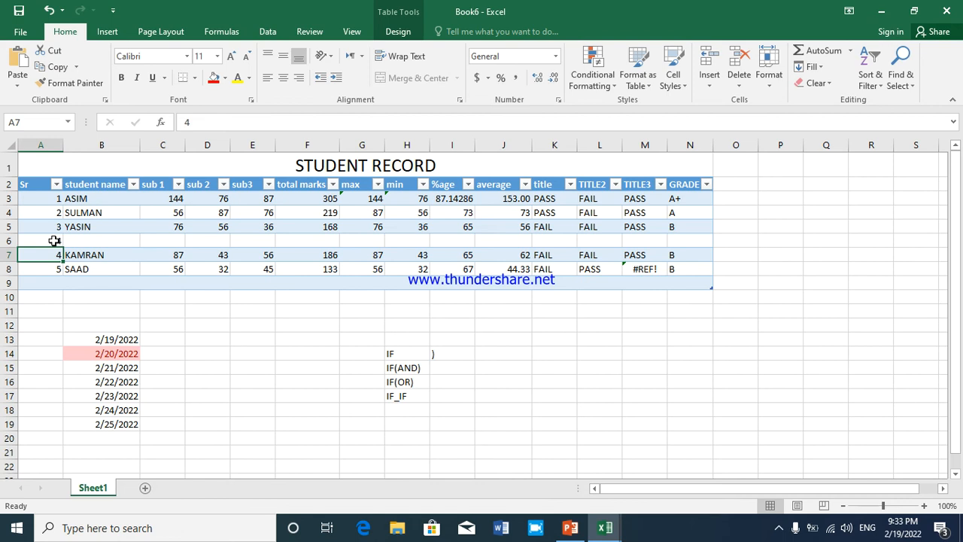
type("5")
key("Return")
type("6")
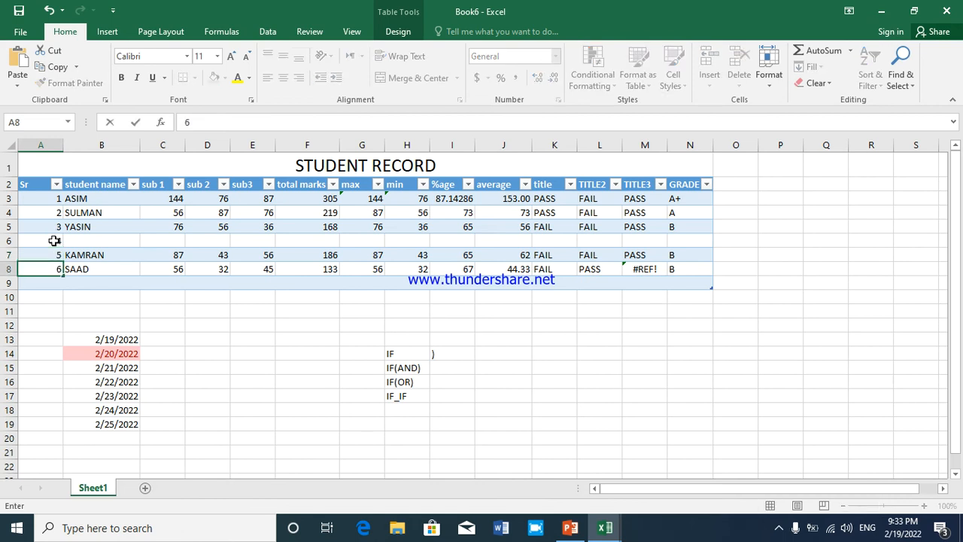
key("Up")
key("Up")
Fill row 6 with 54 for sub 1, 54 for sub 2, 65 for sub3 and 65 for total marks
key("Right")
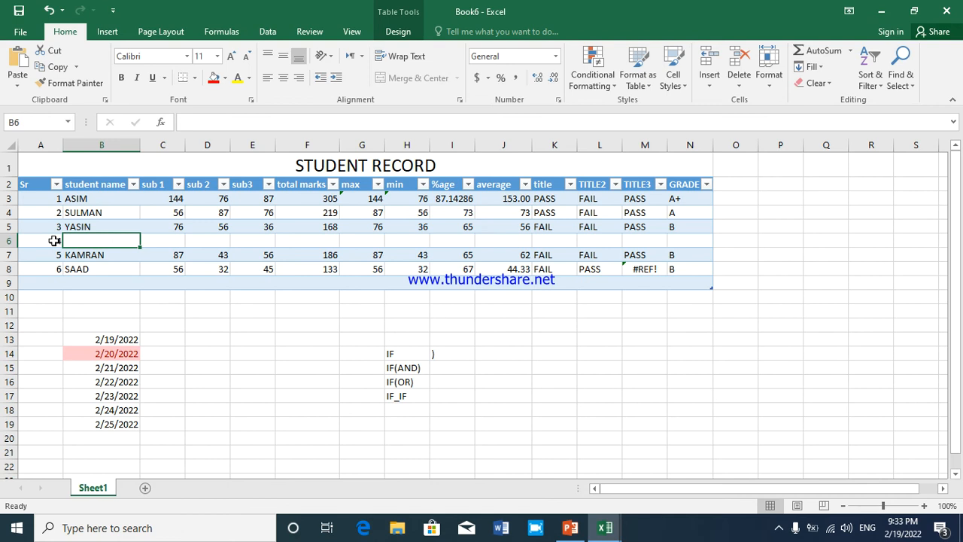
key("Right")
type("GH")
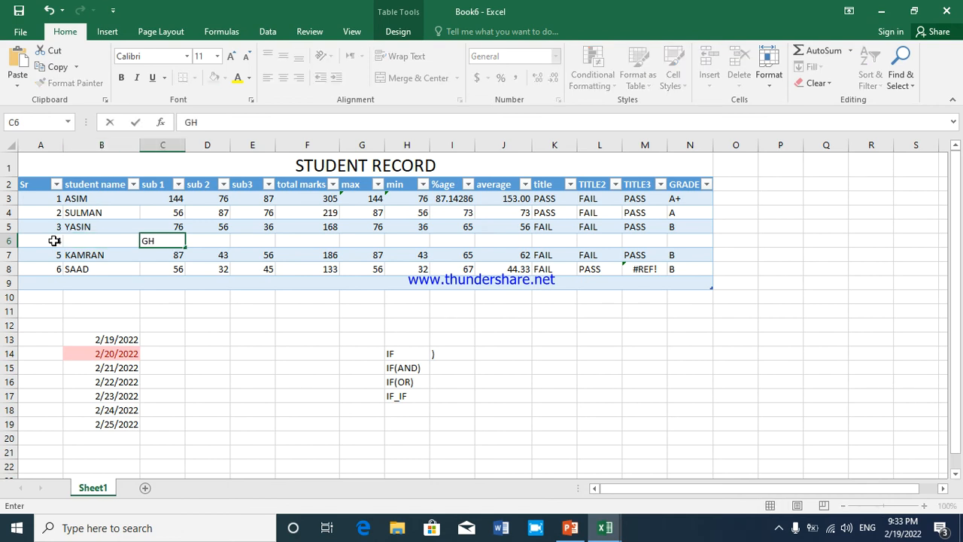
key("BackSpace")
key("BackSpace")
key("Tab")
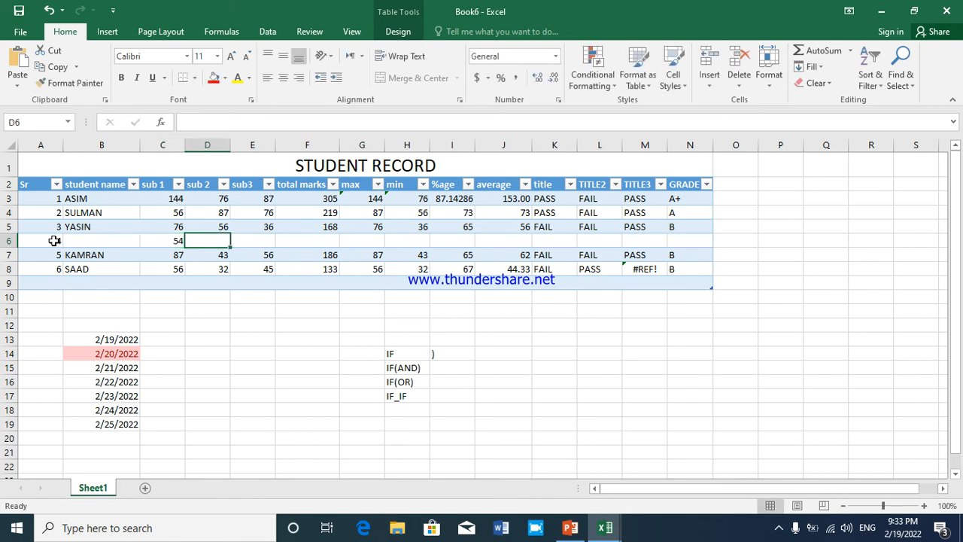
type("54")
key("Tab")
type("65")
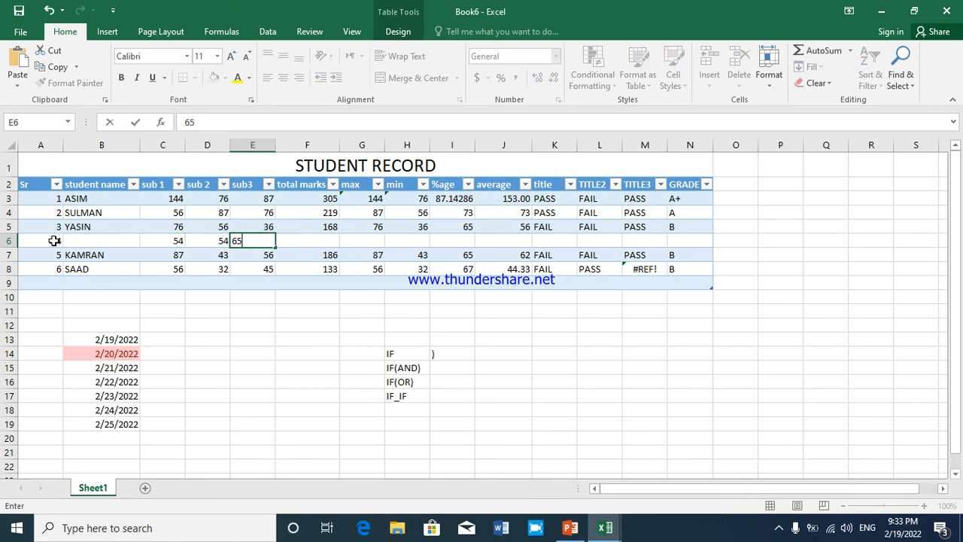
key("Tab")
type("65")
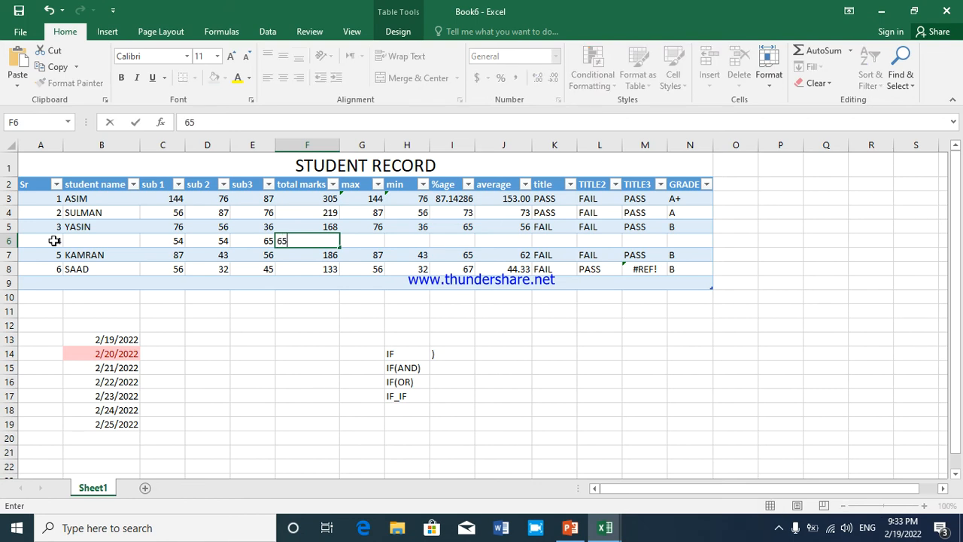
key("Tab")
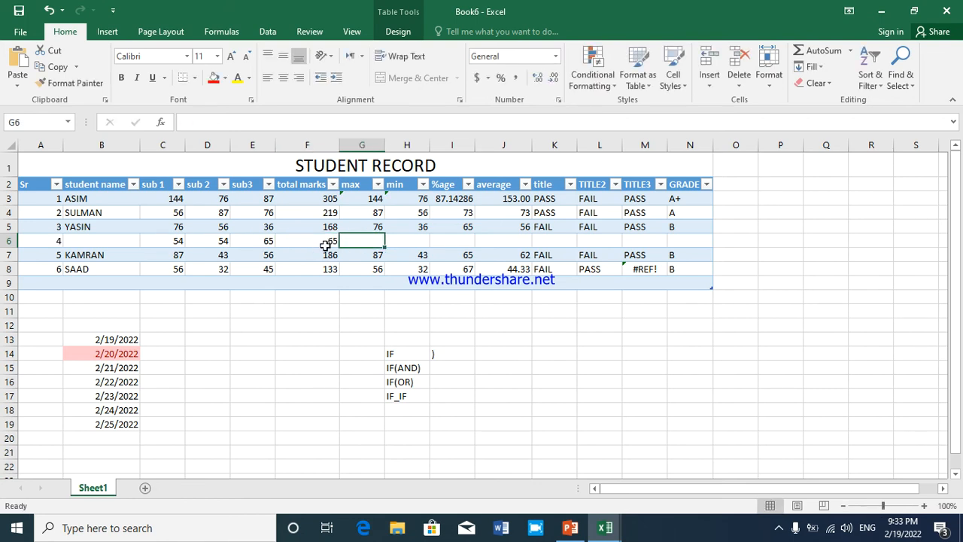
Update the MAX formula in G3 to include the adjacent cell, covering C3:F3, and select the max values G3:G8
left_click(48, 230)
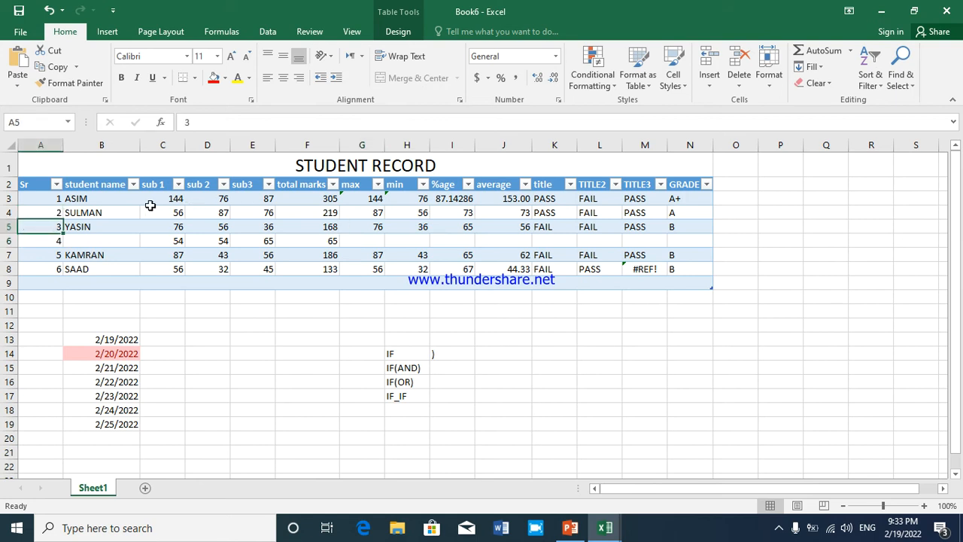
left_click(9, 198)
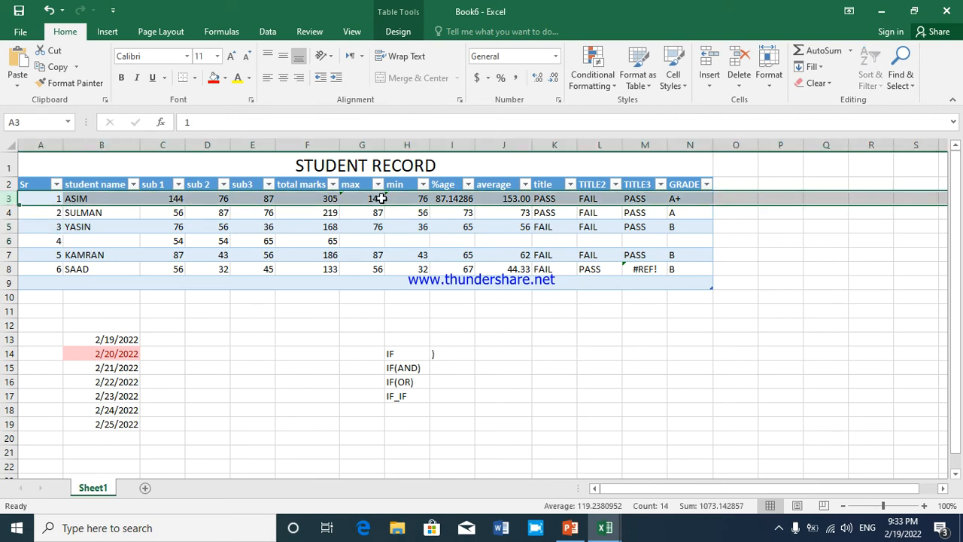
left_click(344, 197)
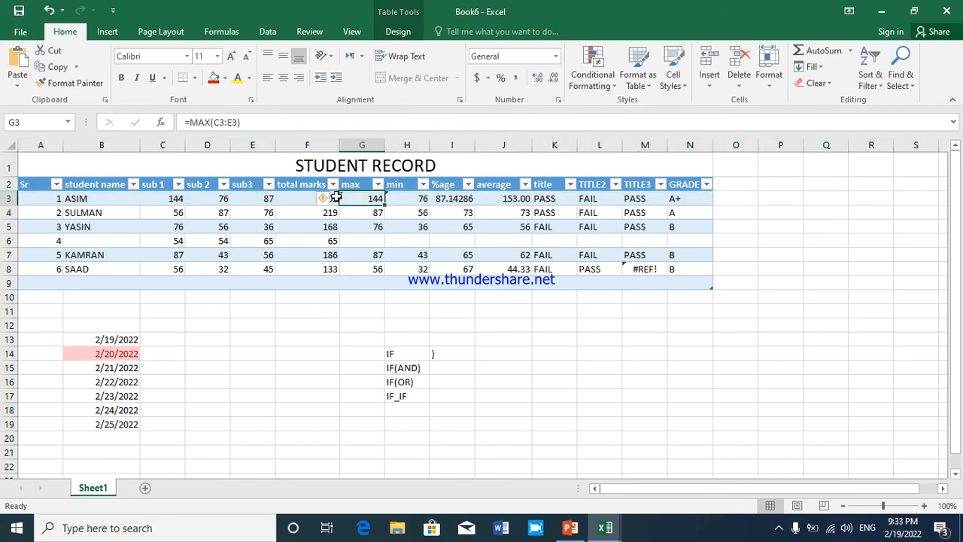
left_click(323, 198)
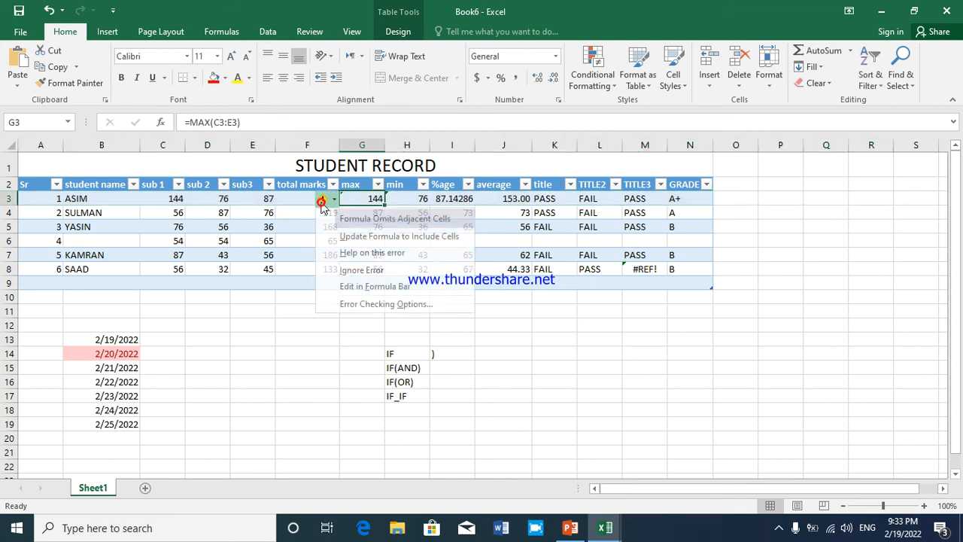
left_click(343, 236)
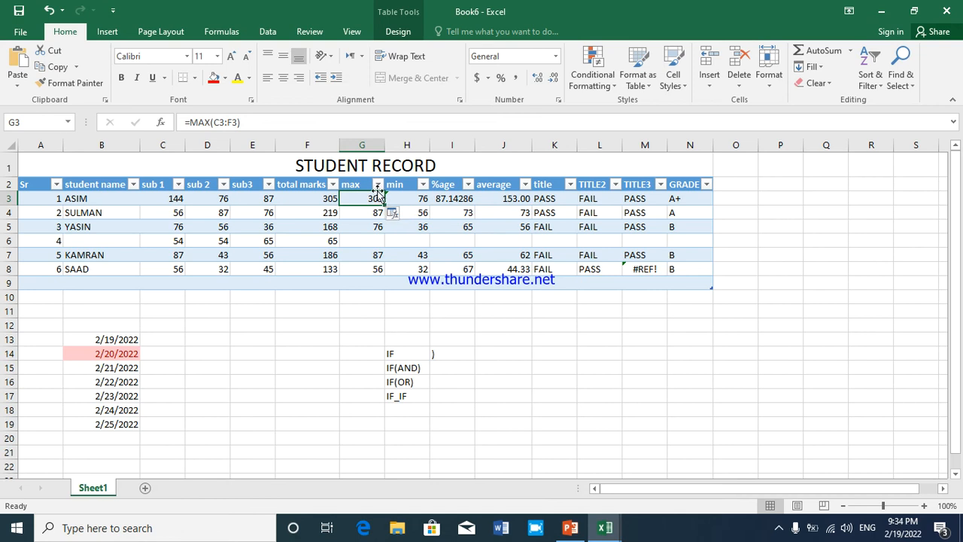
left_click_drag(378, 195, 372, 269)
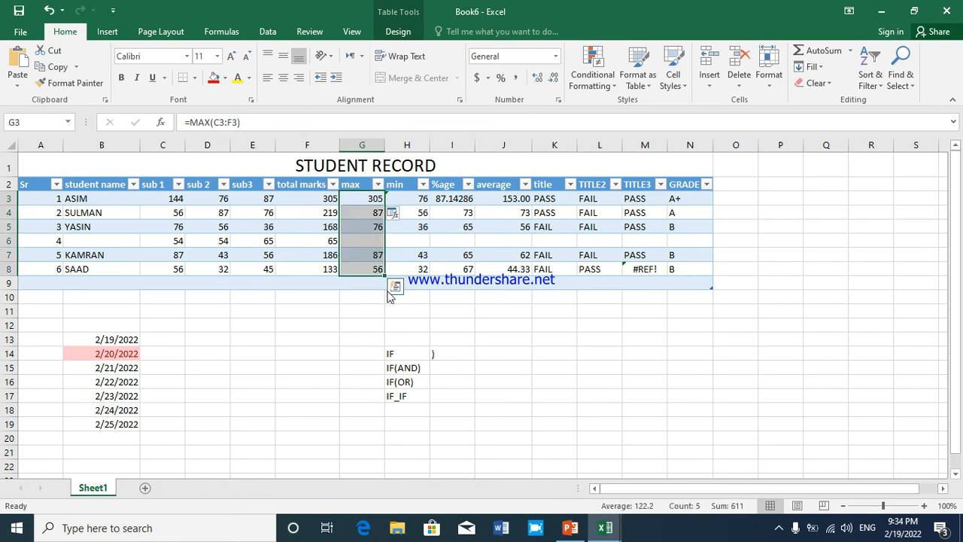
Fill the MAX formula from G3 down through G8, covering every student in the max column
left_click(395, 286)
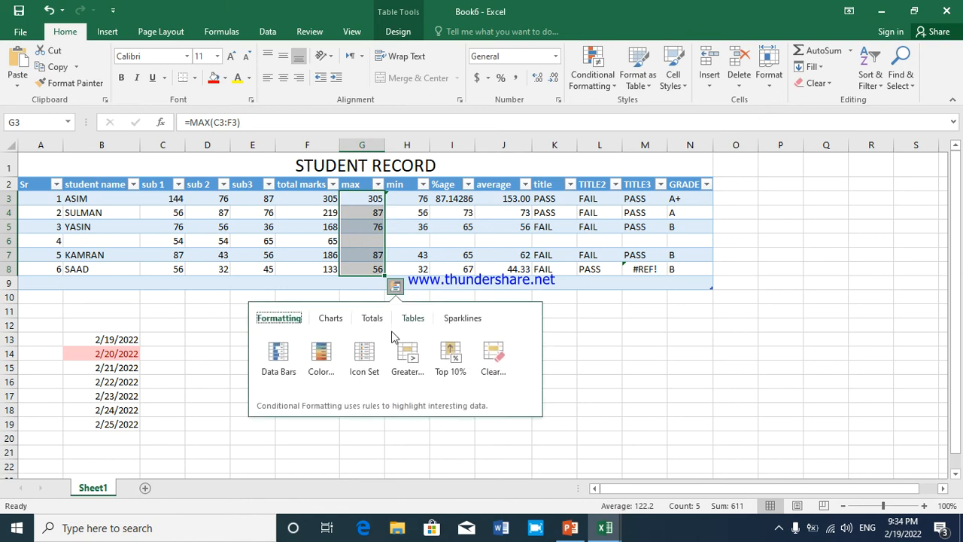
left_click(389, 241)
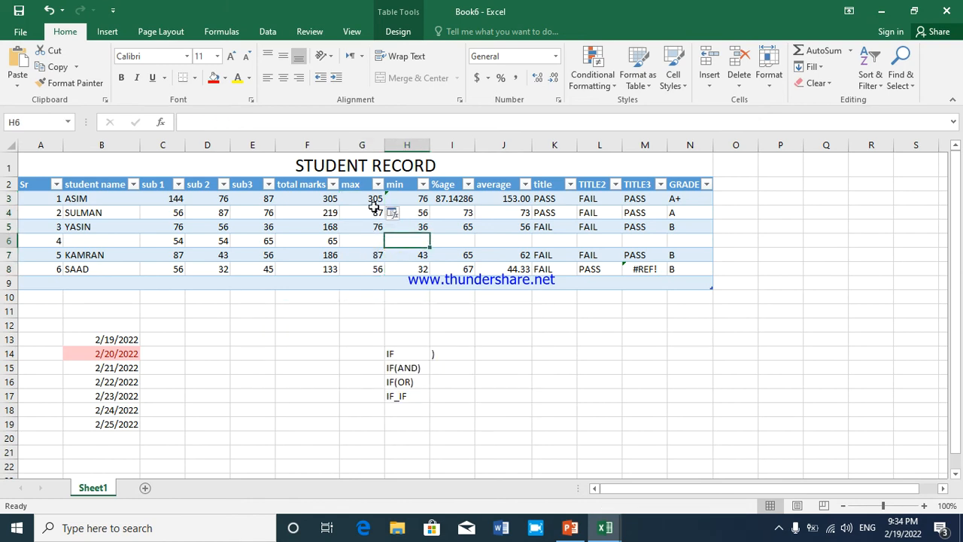
left_click_drag(374, 198, 372, 268)
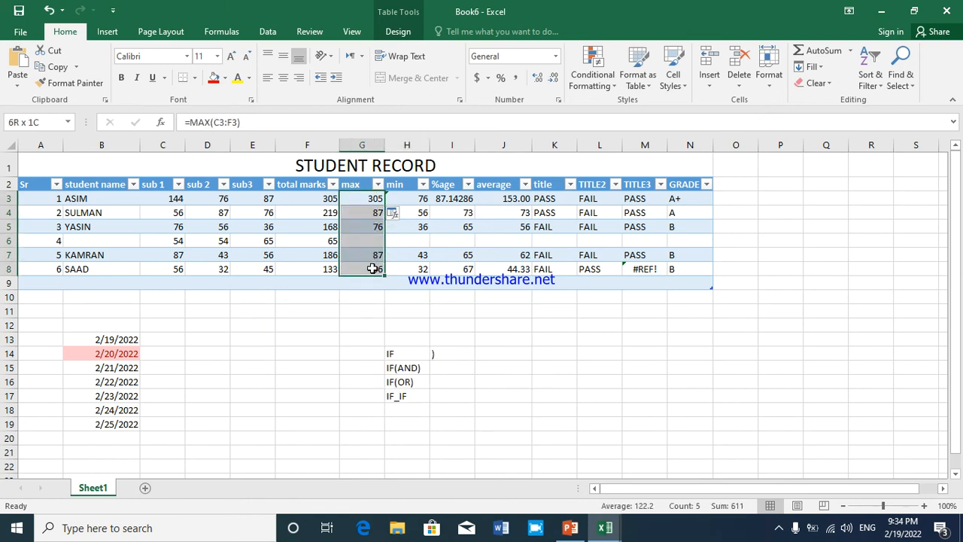
left_click(364, 200)
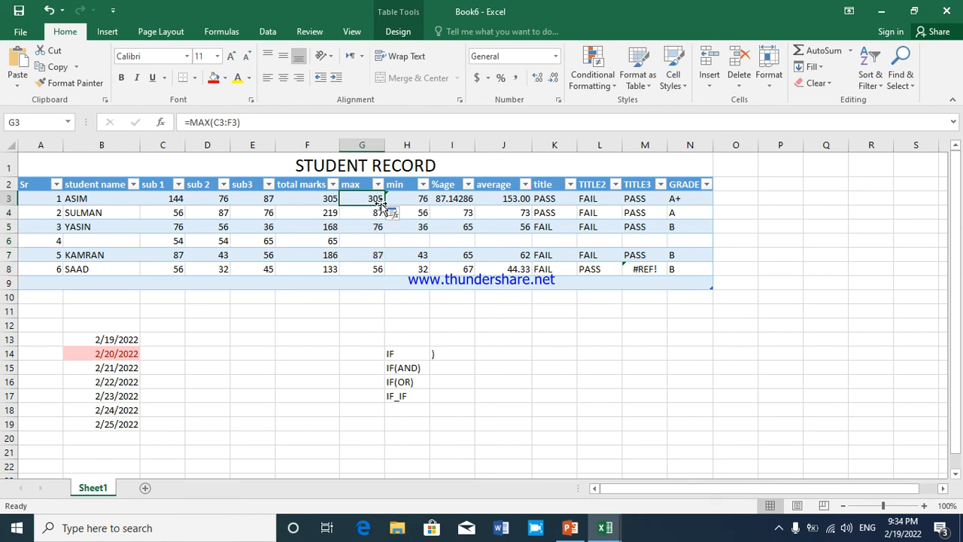
left_click_drag(383, 203, 376, 272)
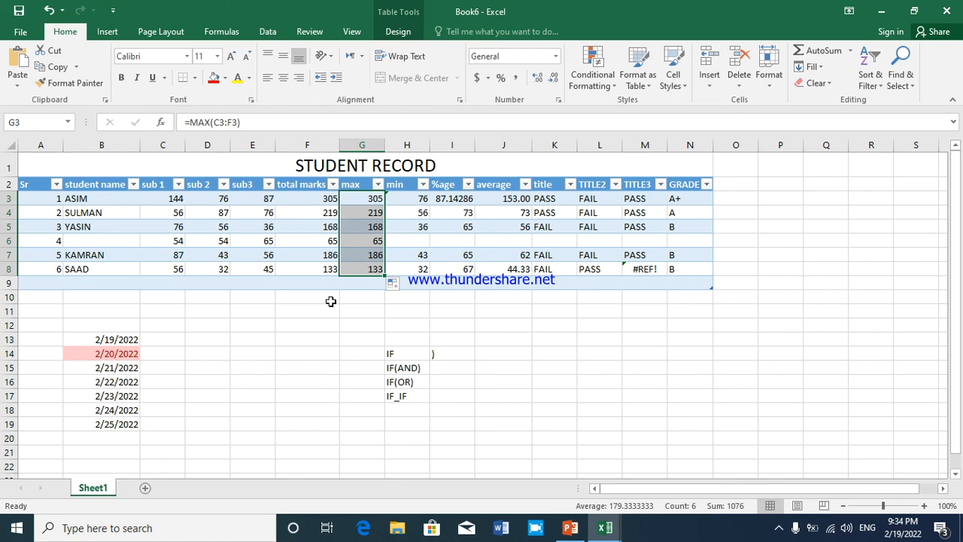
left_click(370, 240)
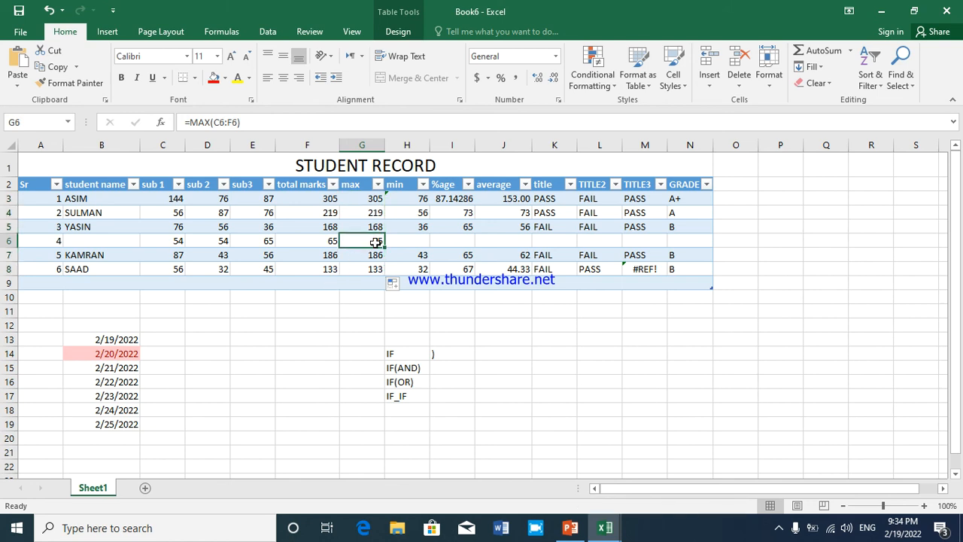
Fill the MIN formula from H3 down through H8 in the min column
key("Right")
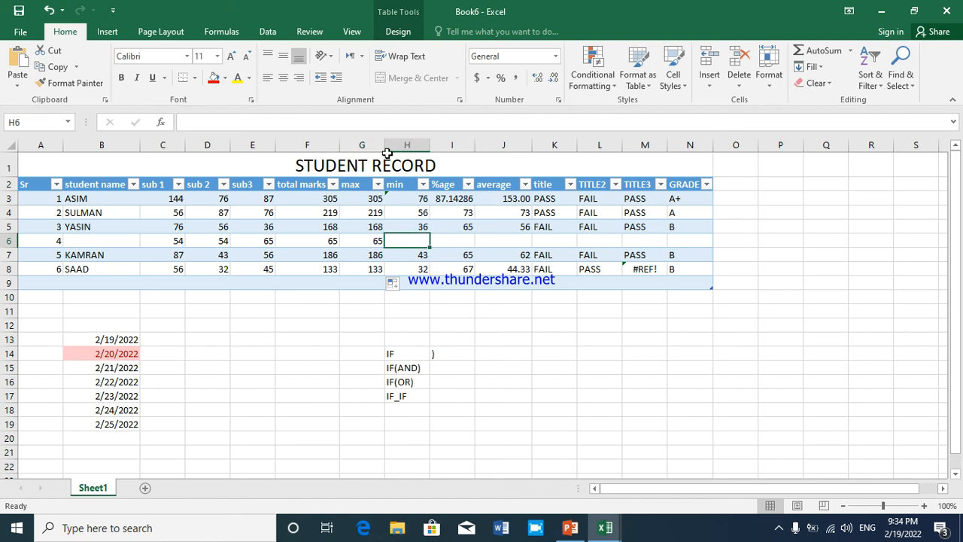
left_click(388, 196)
left_click(378, 198)
left_click(444, 237)
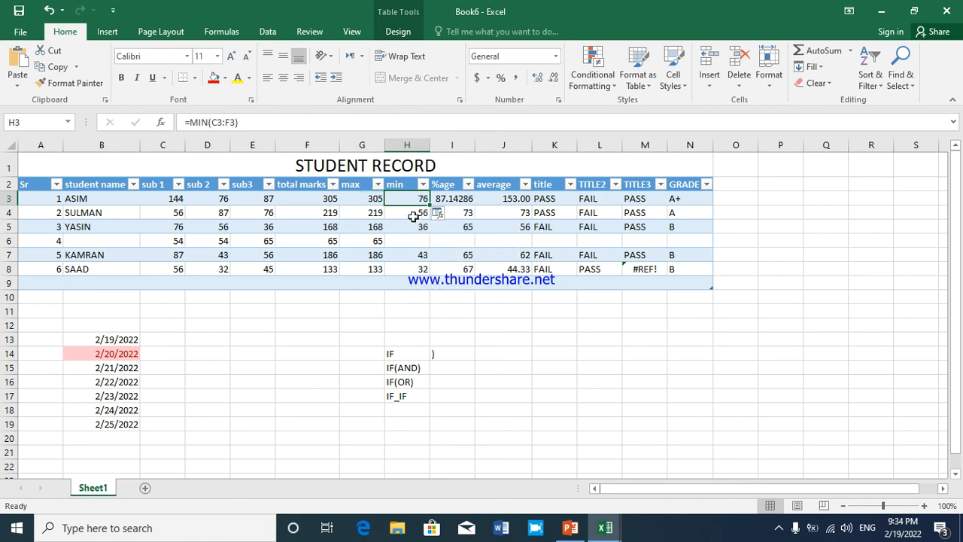
left_click_drag(428, 204, 422, 270)
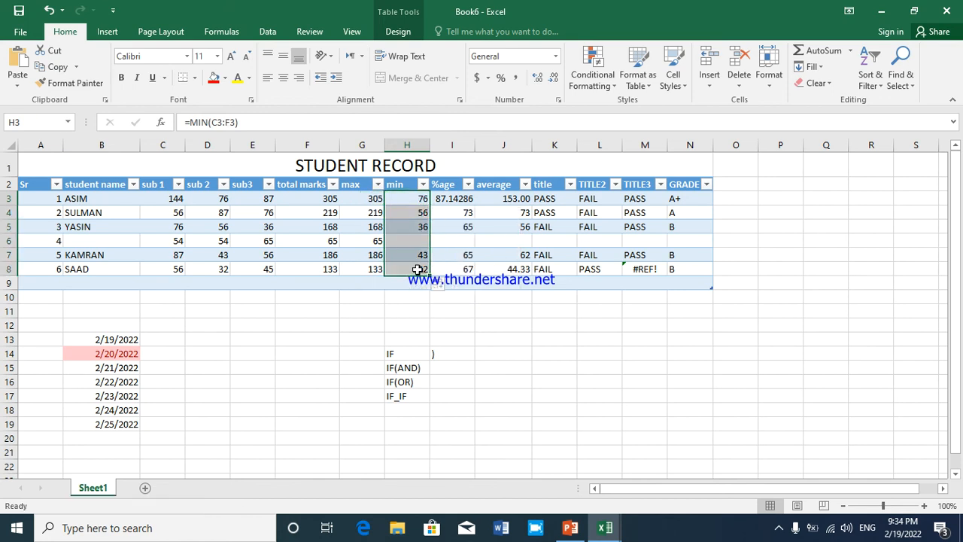
Fill the %age formula from I3 and the AVERAGE formula from J3 down through row 8
left_click(474, 201)
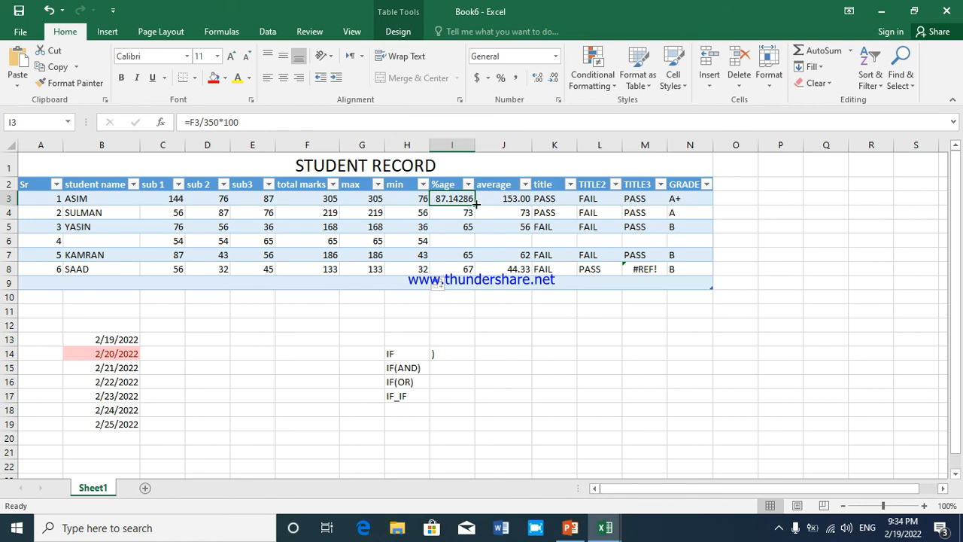
left_click_drag(475, 203, 451, 267)
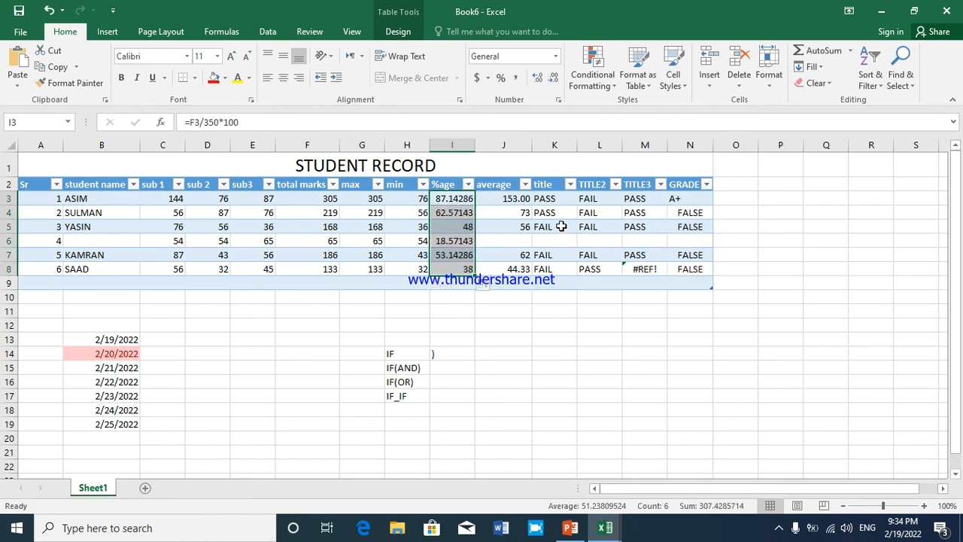
left_click(529, 199)
left_click_drag(531, 200, 529, 271)
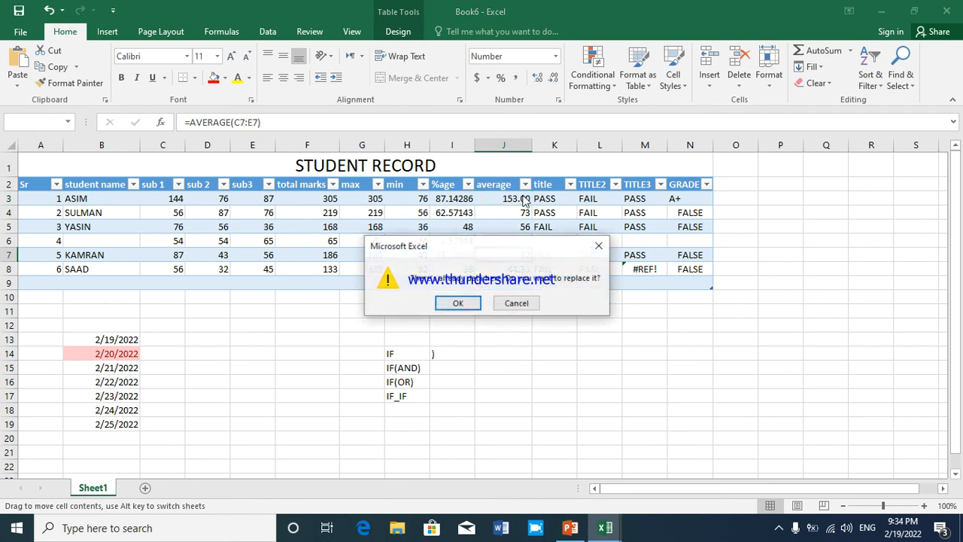
left_click(517, 303)
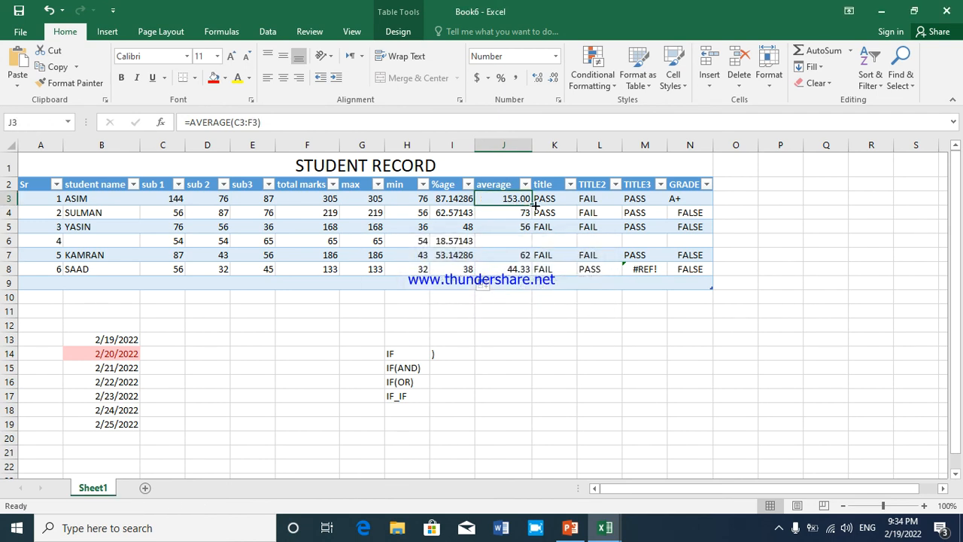
left_click_drag(534, 204, 533, 269)
Fill the title formula from K3 and the TITLE2 formula from L3 down through row 8
left_click(558, 200)
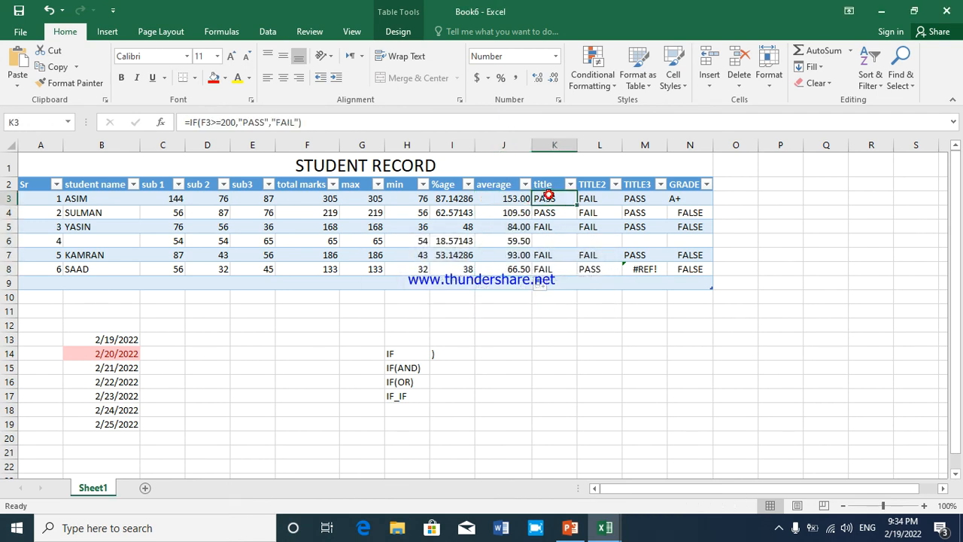
left_click_drag(578, 205, 572, 272)
left_click(611, 188)
left_click(611, 197)
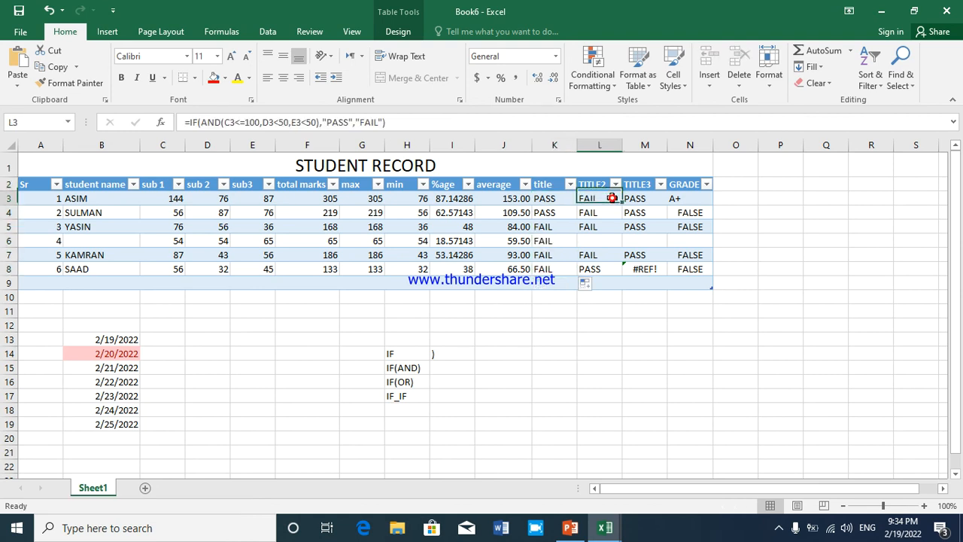
left_click_drag(622, 204, 623, 273)
Fill the TITLE3 formula from M3 and the GRADE formula from N3 down to the last student record
left_click(651, 197)
left_click_drag(667, 204, 647, 272)
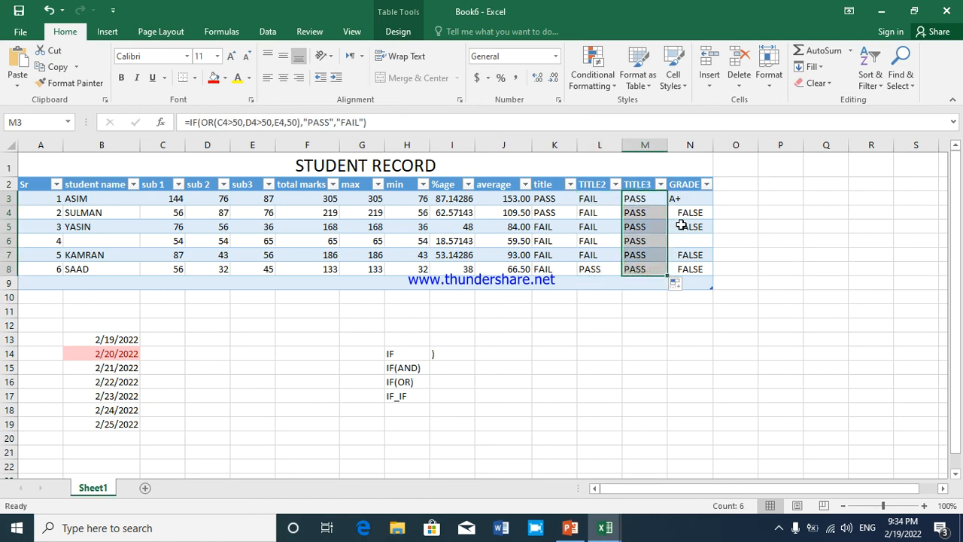
left_click(685, 198)
left_click_drag(712, 205, 709, 278)
left_click(612, 253)
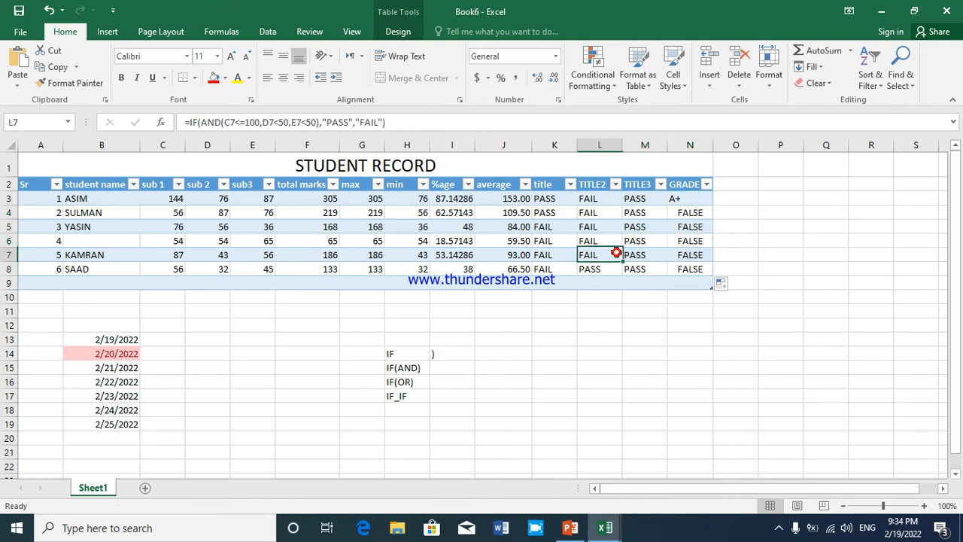
Restyle the student table with the medium table style that has a dark blue header and grey banded rows
left_click(76, 242)
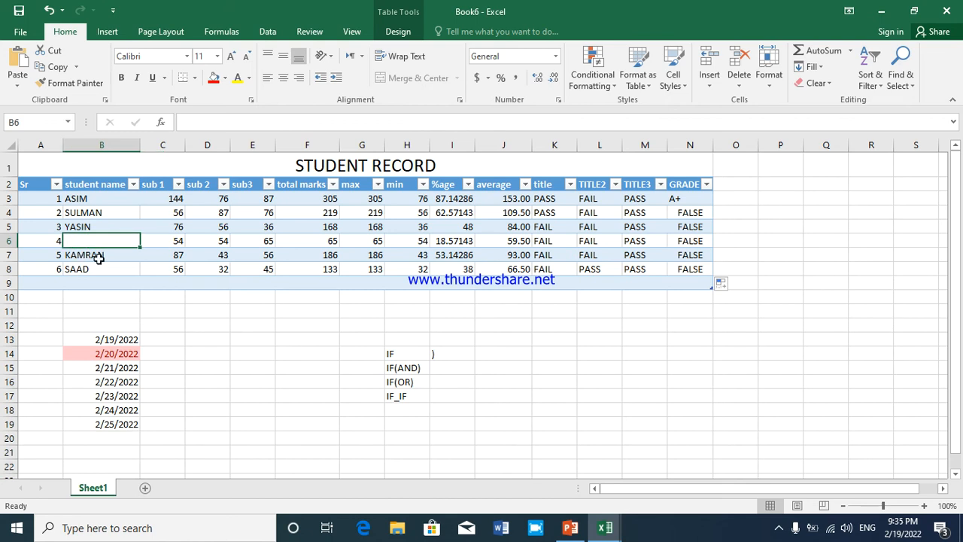
left_click(643, 92)
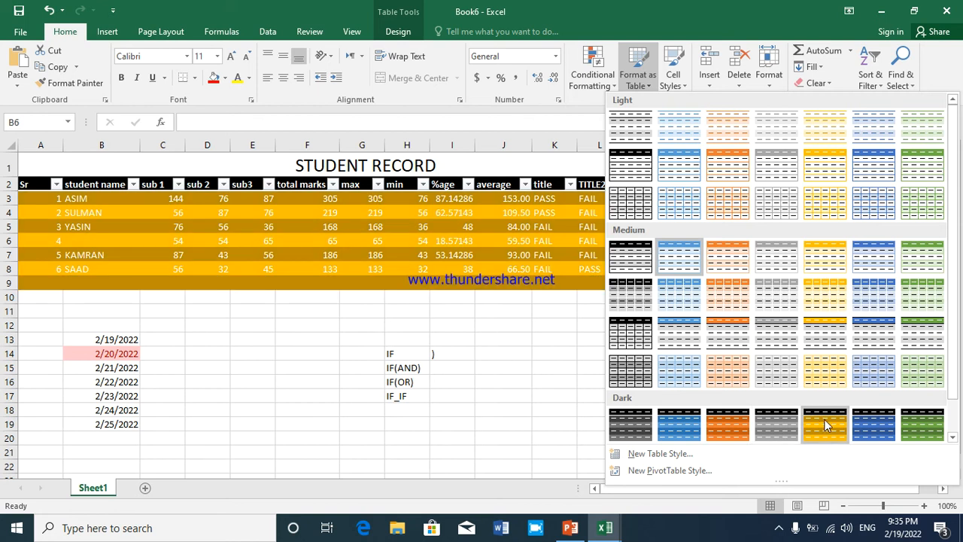
left_click(869, 339)
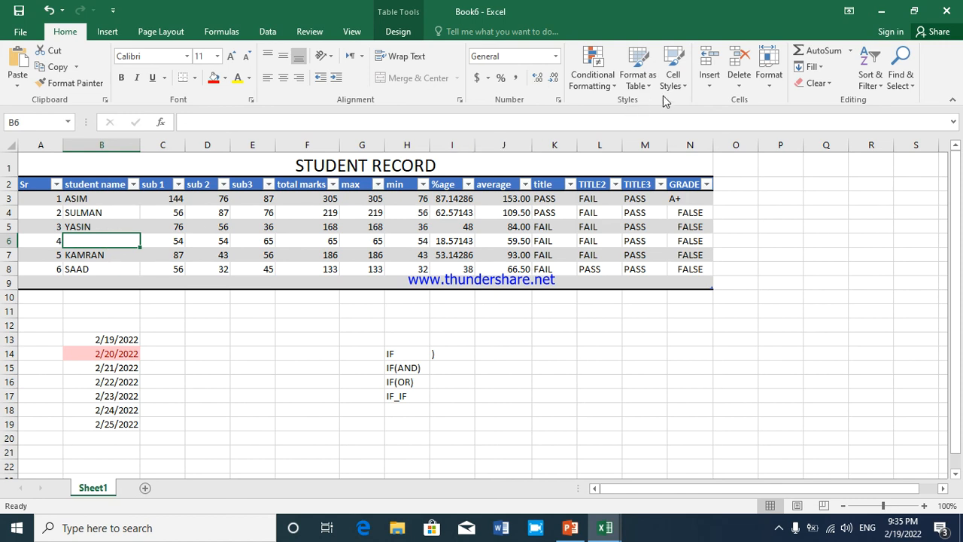
Apply the Accent4 cell style to the subject marks in C3:E8
left_click(673, 75)
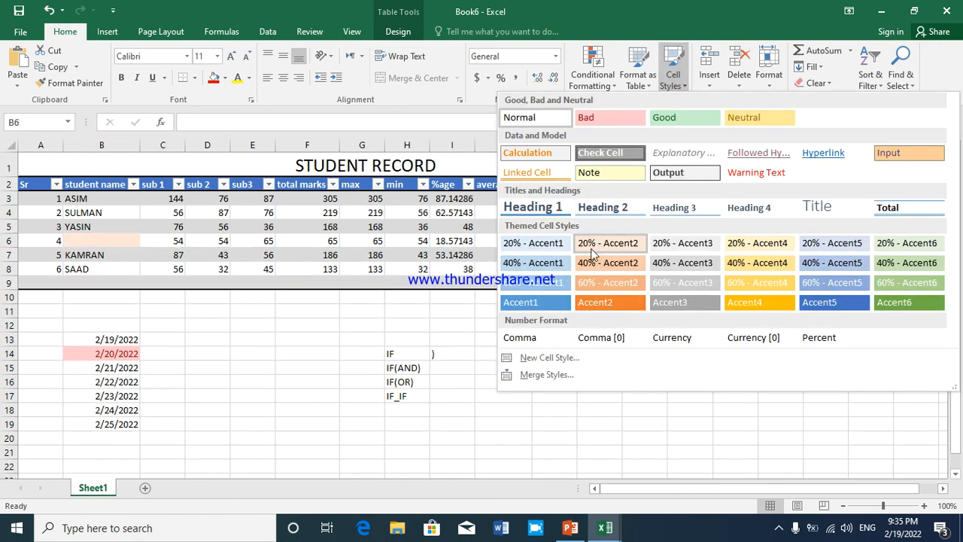
left_click(76, 199)
left_click_drag(106, 201, 254, 276)
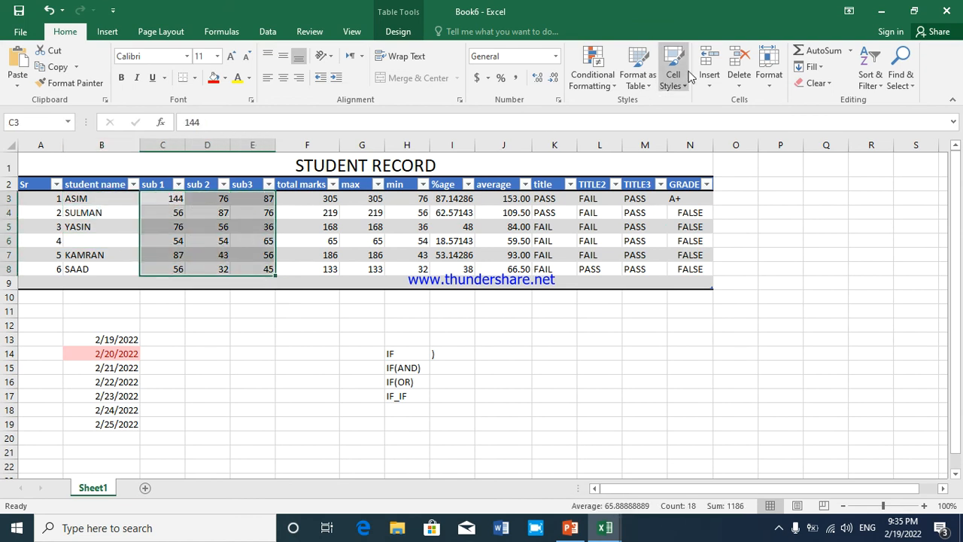
left_click(673, 74)
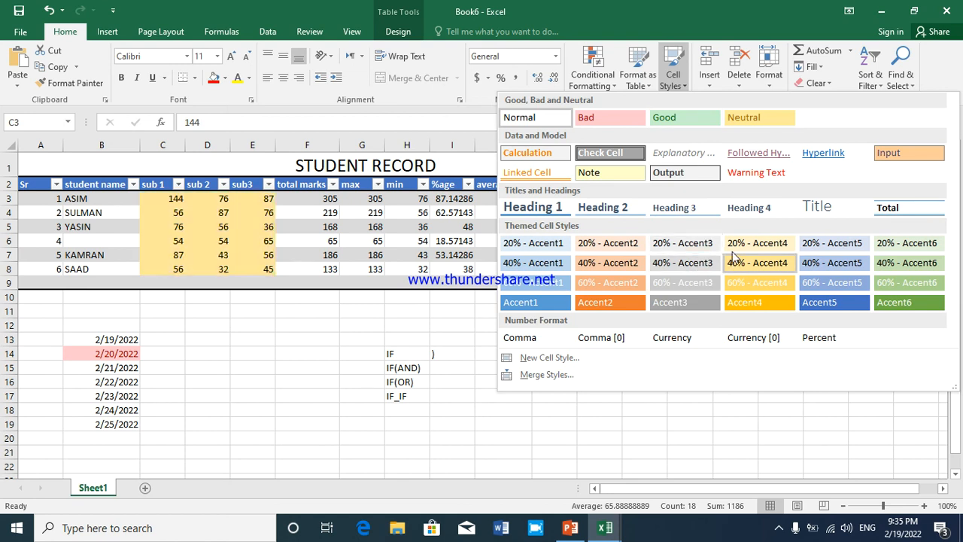
left_click(748, 302)
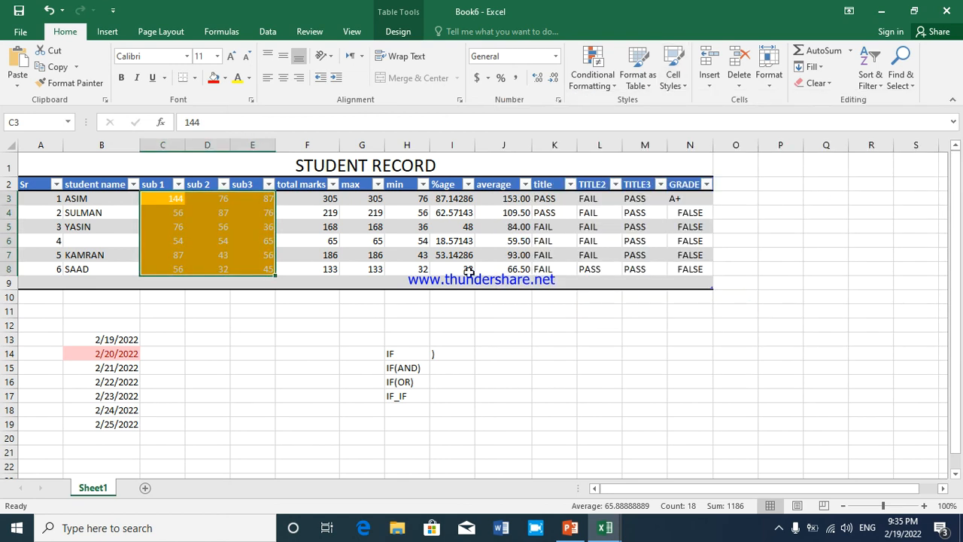
left_click(362, 239)
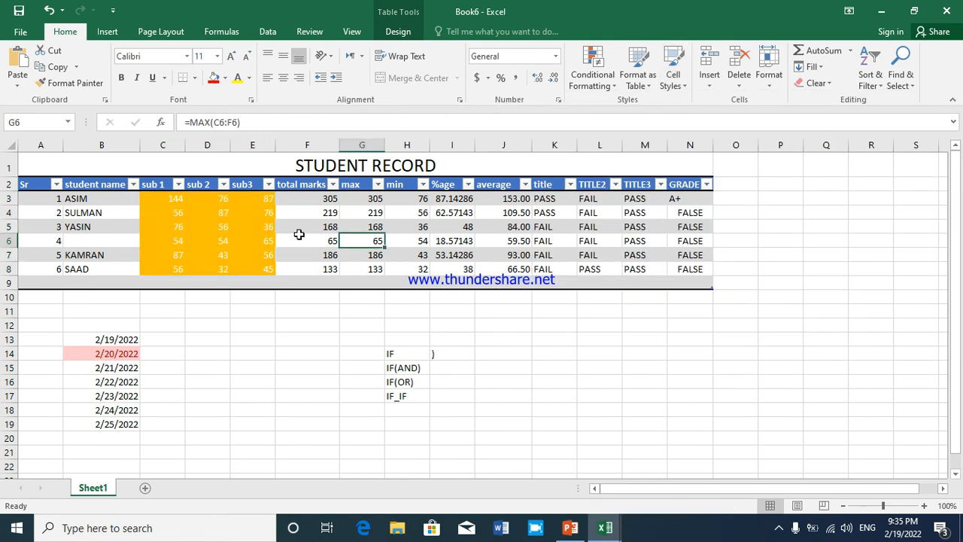
left_click(677, 80)
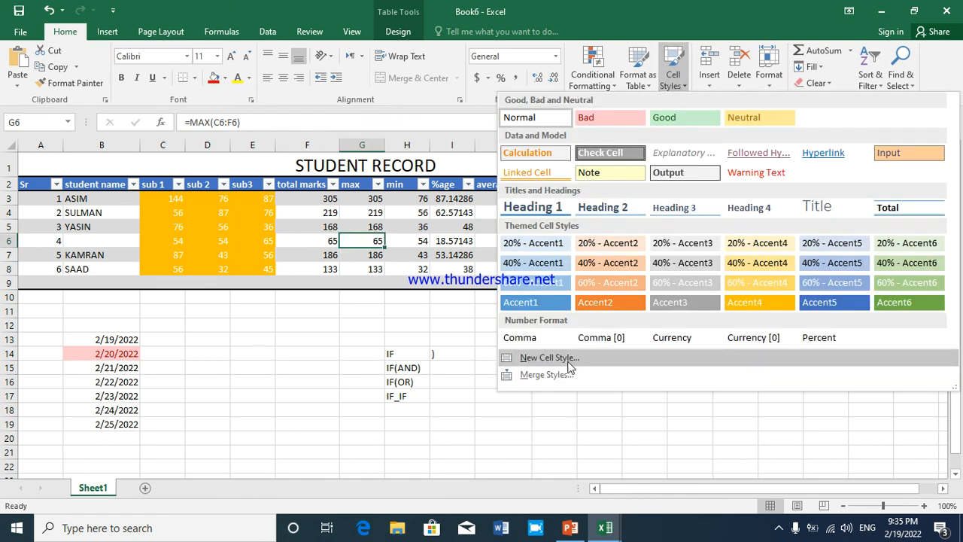
left_click(154, 241)
Delete the empty sheet row 9 below the last student record
left_click(50, 284)
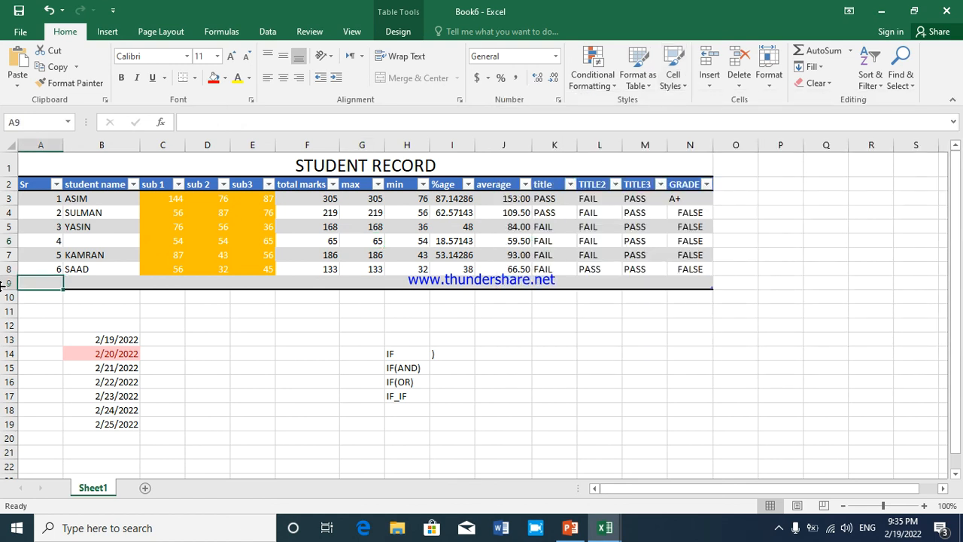
left_click(710, 83)
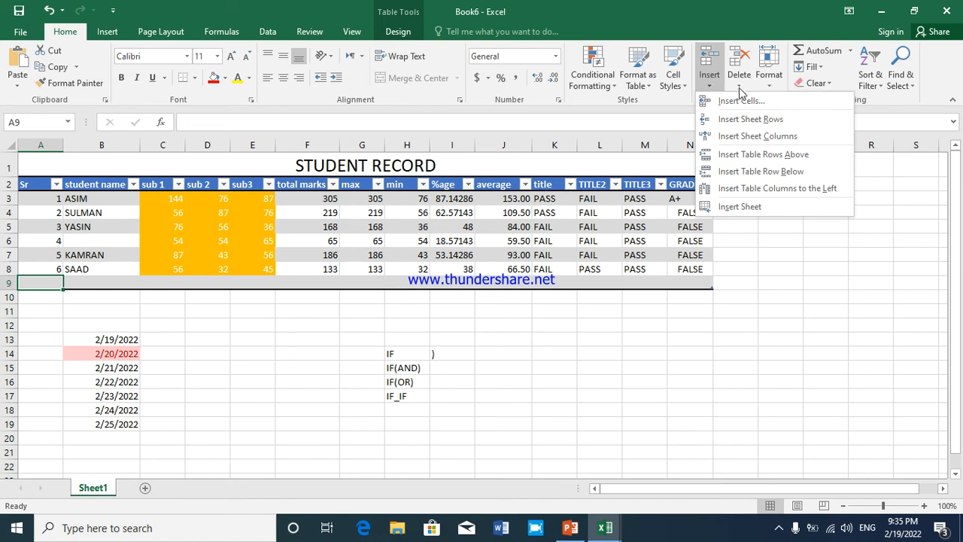
left_click(741, 88)
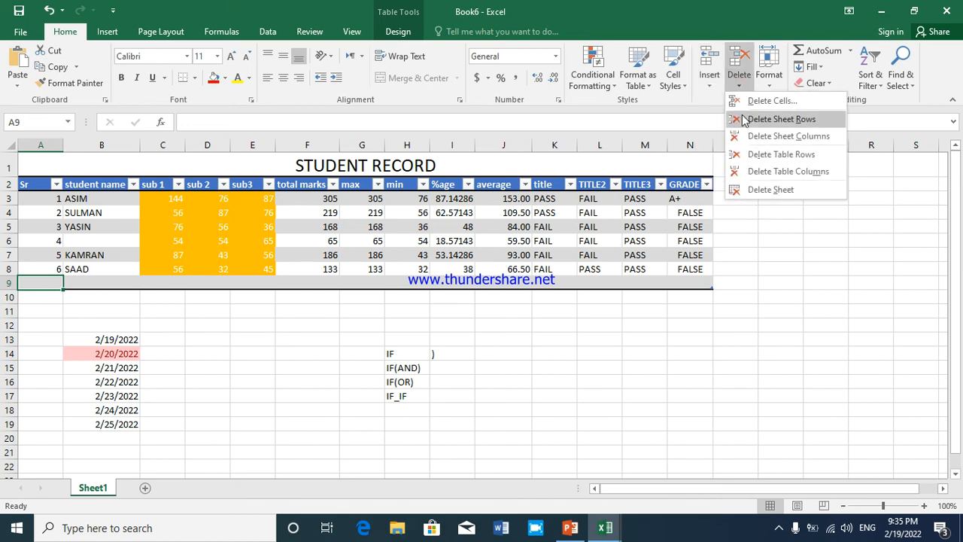
left_click(781, 119)
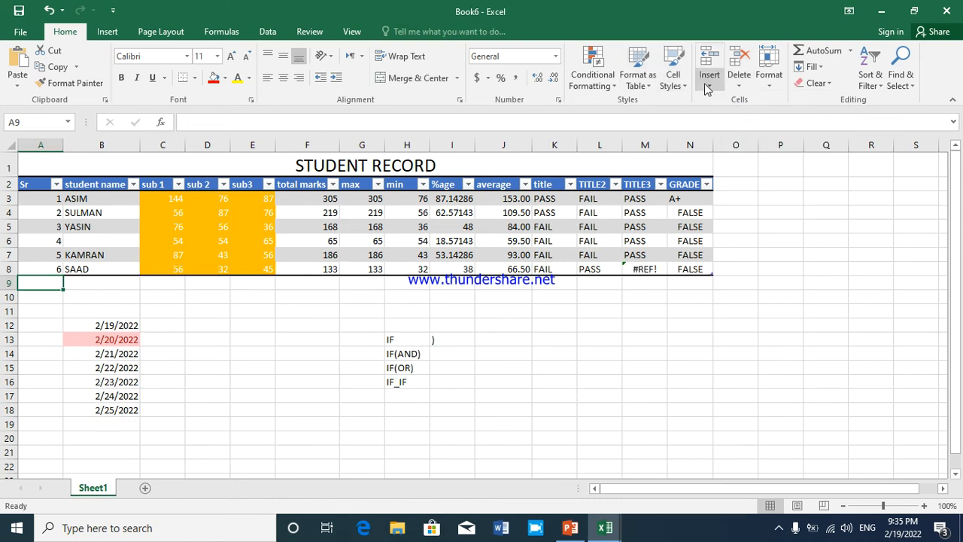
Delete the GRADE sheet column N, and undo the deletion
left_click(736, 142)
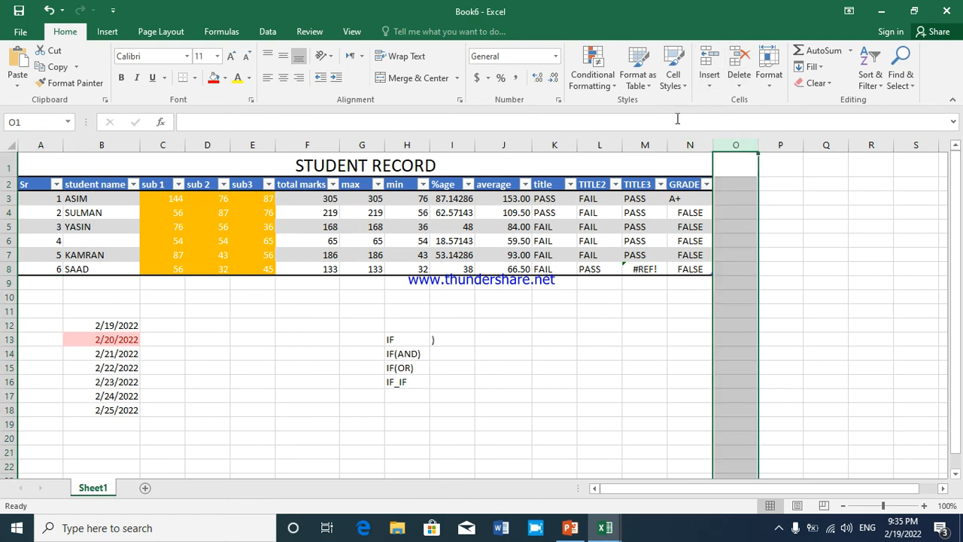
left_click(683, 157)
left_click(682, 140)
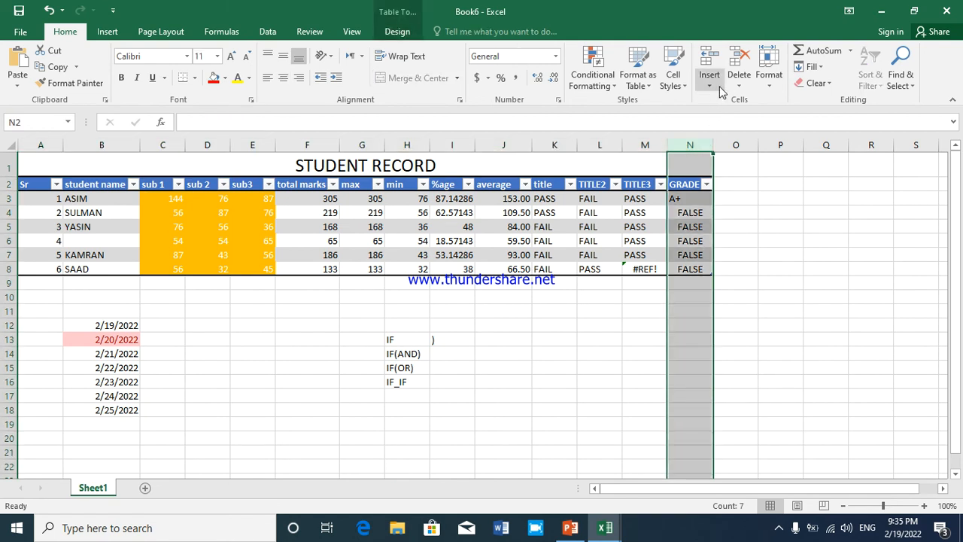
left_click(739, 81)
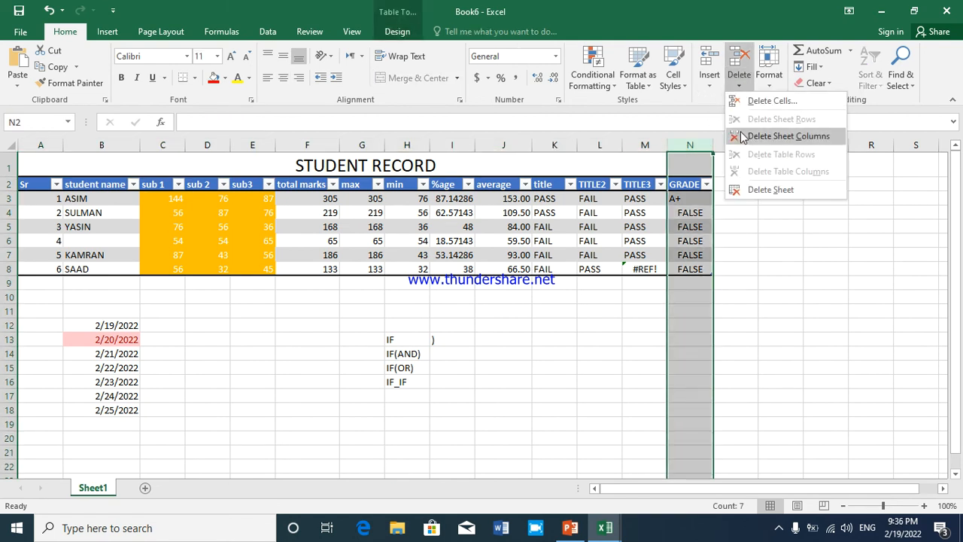
left_click(782, 136)
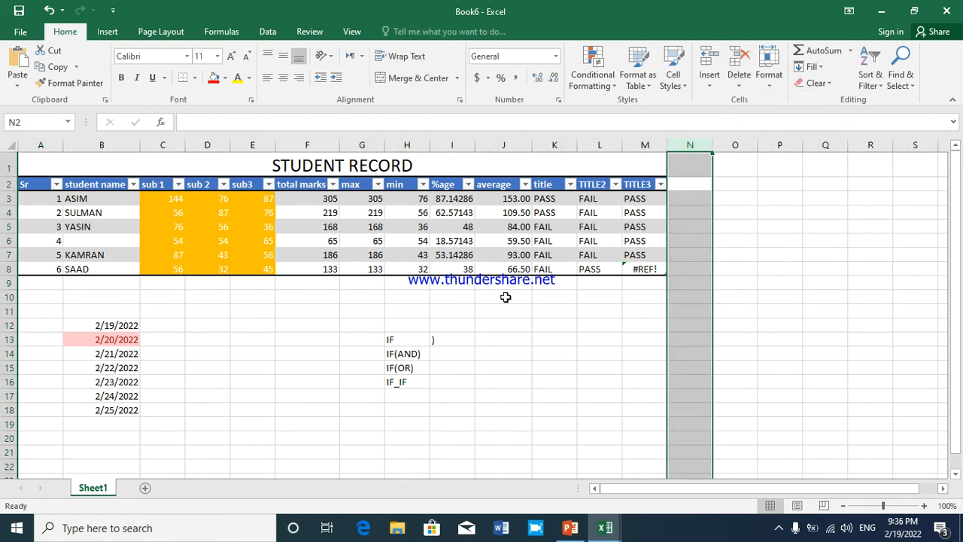
key("ctrl+z")
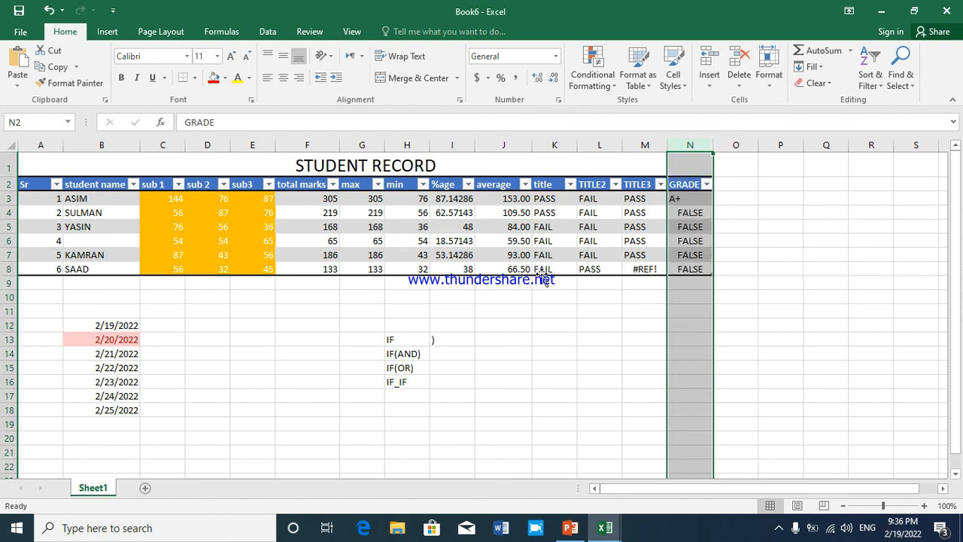
left_click(769, 76)
left_click(40, 185)
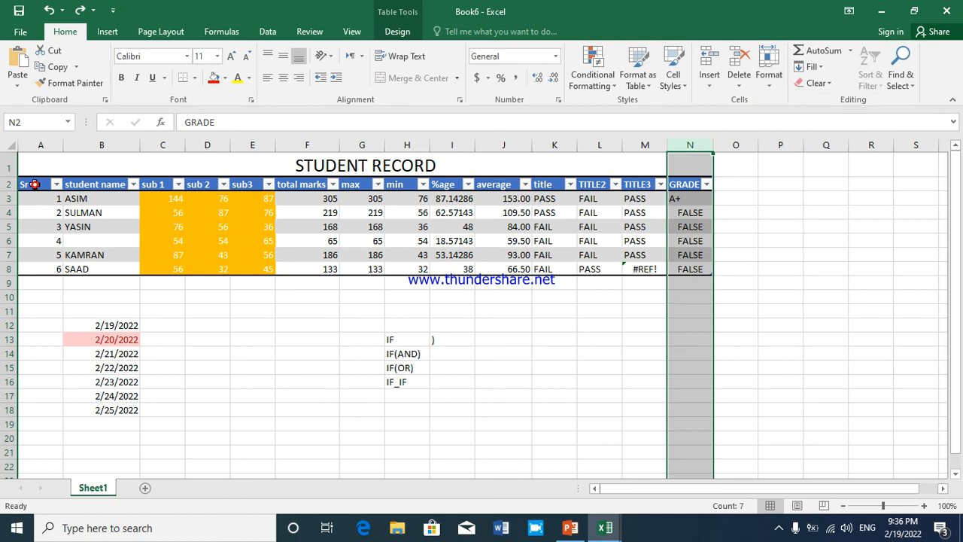
left_click_drag(37, 190, 710, 290)
Make header row 2 taller and widen the sub 1, total marks, %age and student name columns by hand
left_click(519, 254)
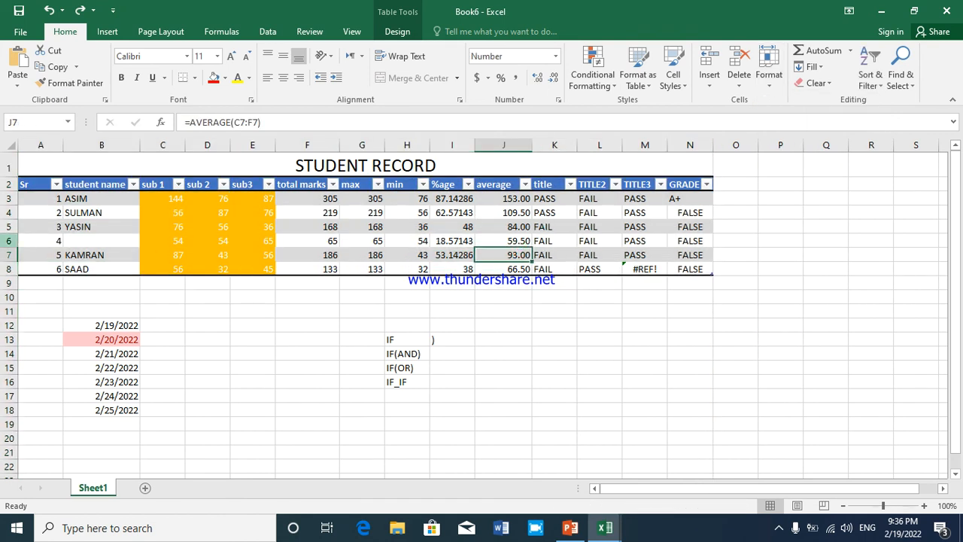
left_click_drag(12, 194, 9, 212)
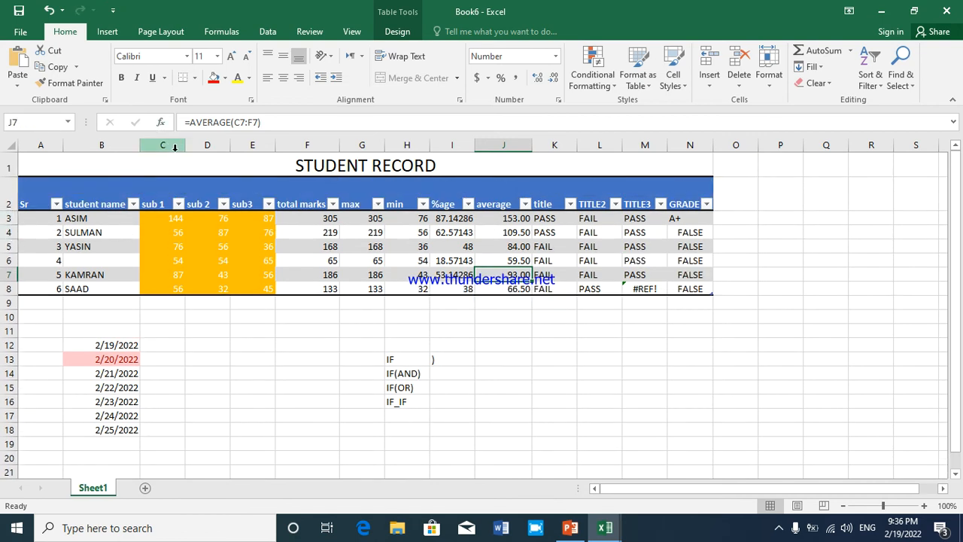
left_click_drag(185, 151, 260, 151)
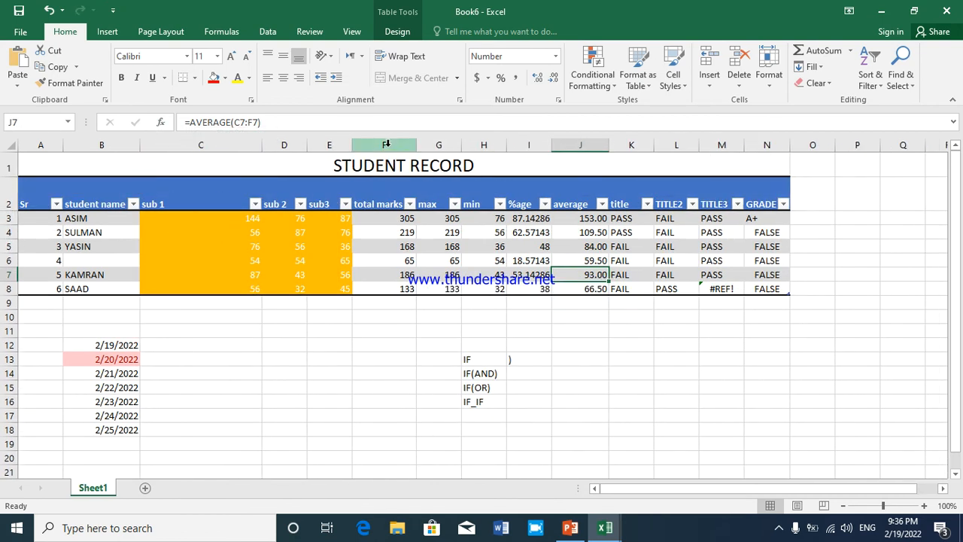
left_click_drag(417, 146, 469, 146)
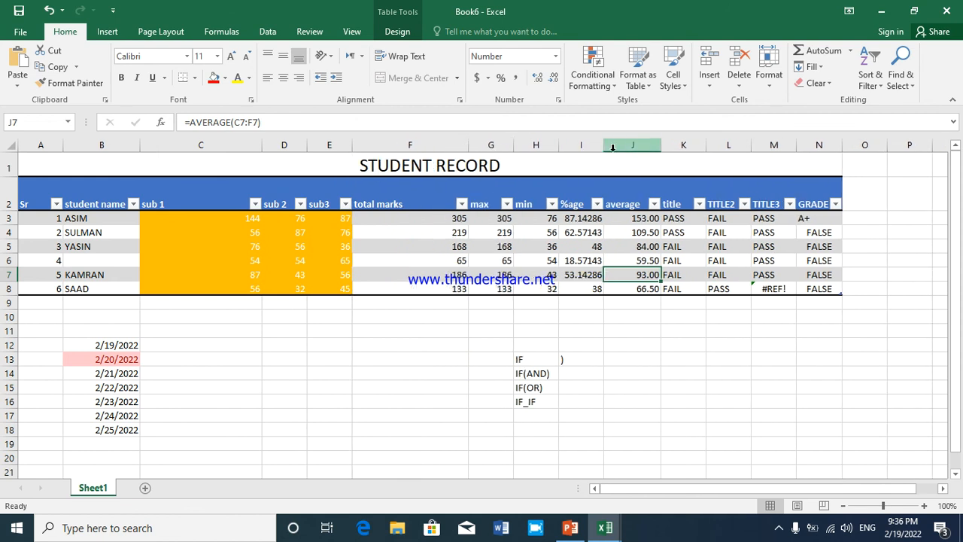
left_click_drag(609, 143, 651, 144)
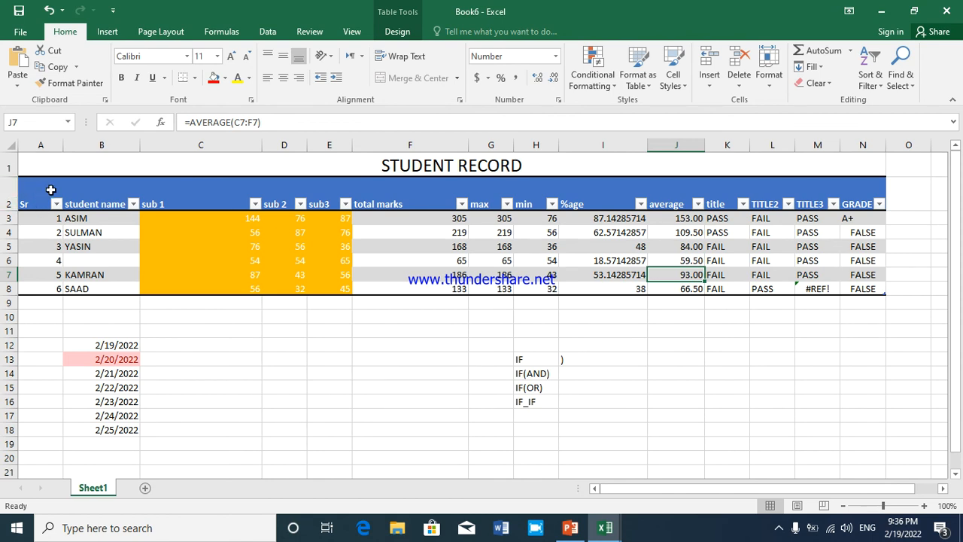
left_click_drag(140, 146, 162, 145)
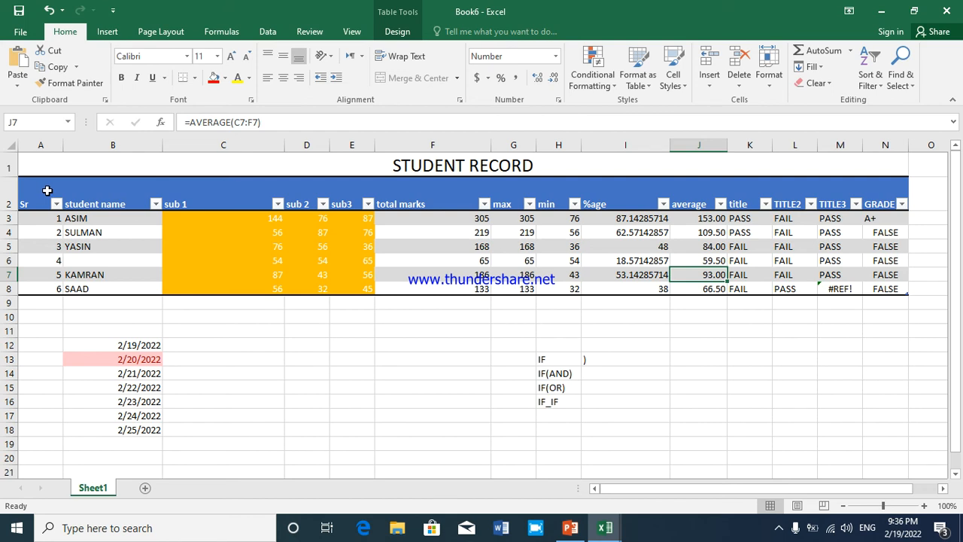
Try AutoFit Row Height and AutoFit Column Width on all the student table's data rows
key("ctrl+a")
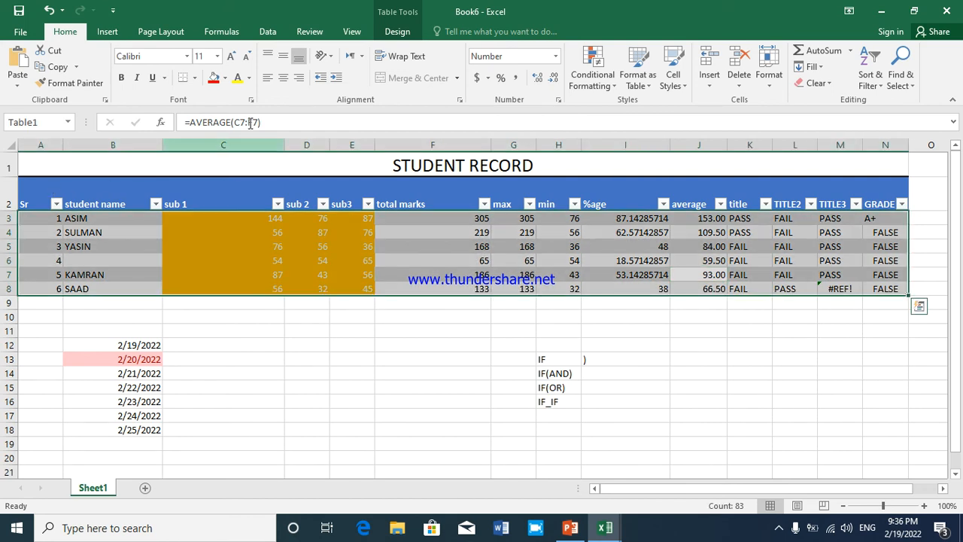
left_click(765, 89)
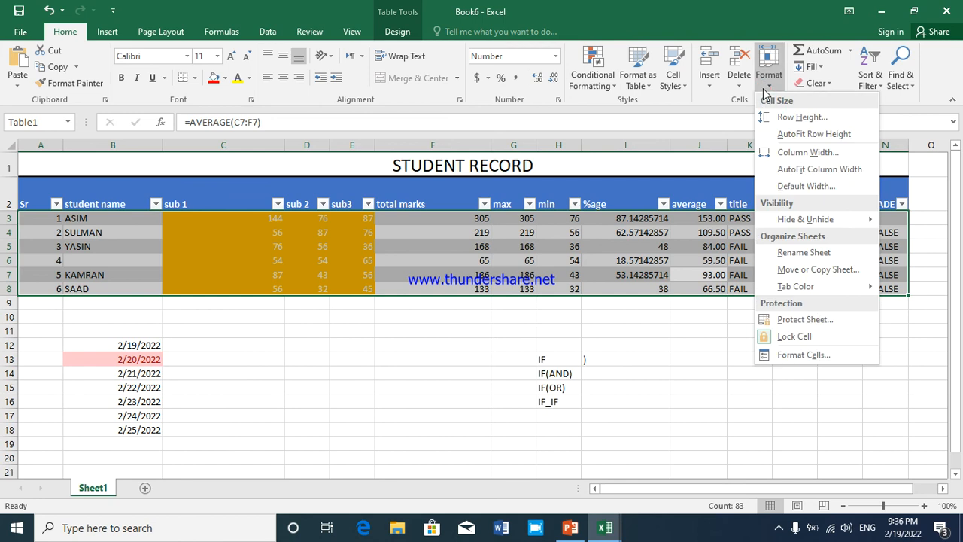
left_click(775, 137)
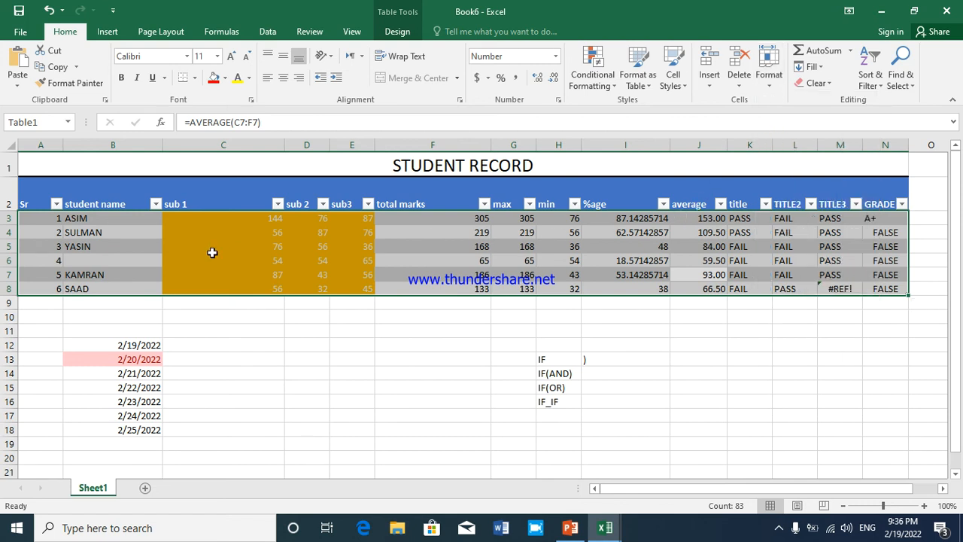
left_click(769, 82)
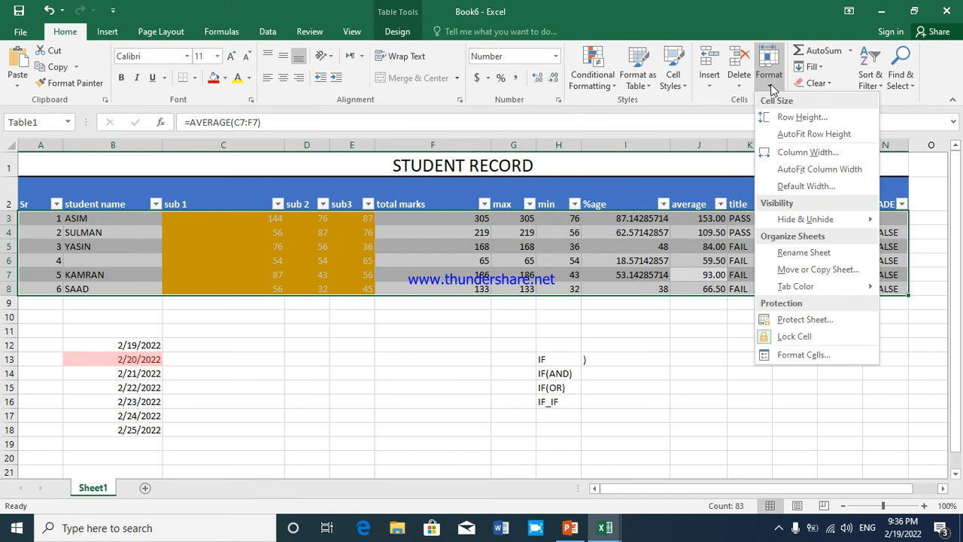
left_click(783, 170)
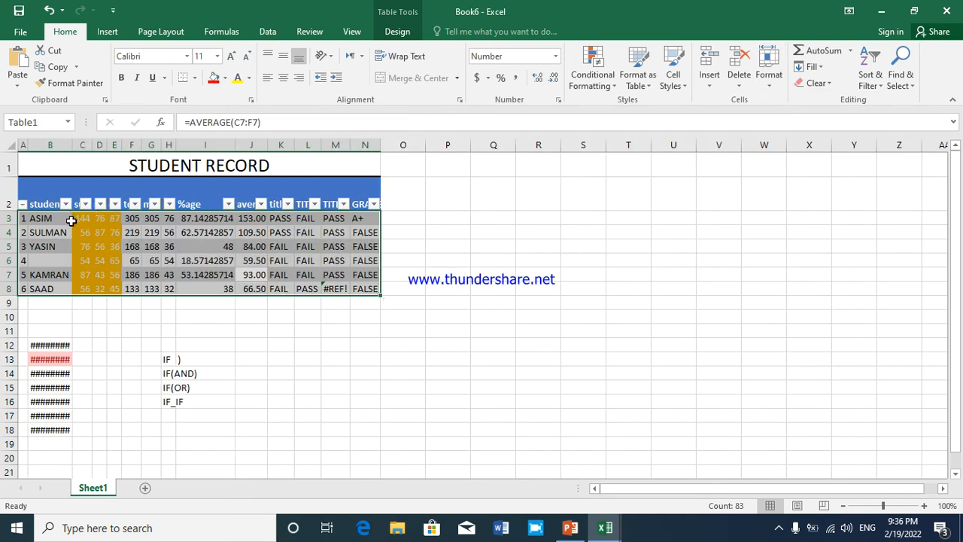
left_click(770, 84)
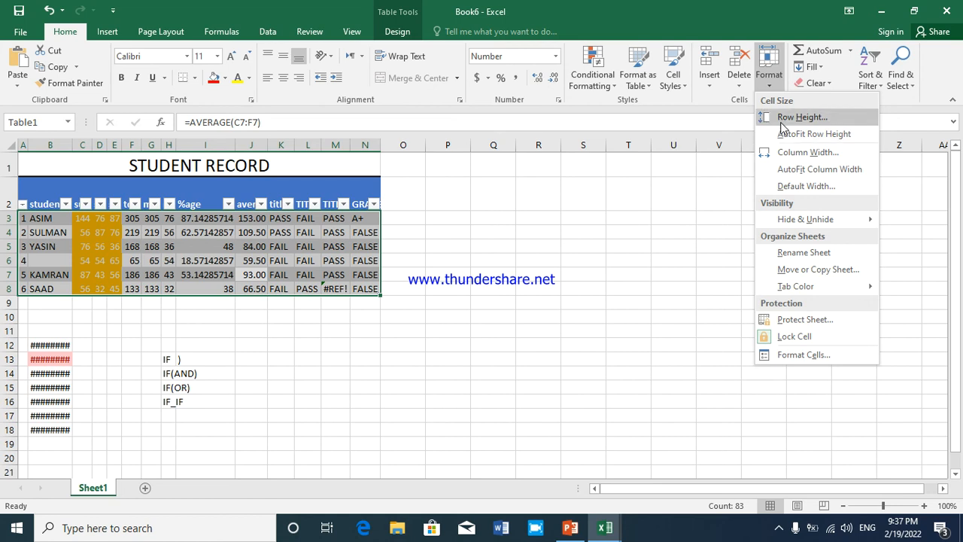
left_click(790, 176)
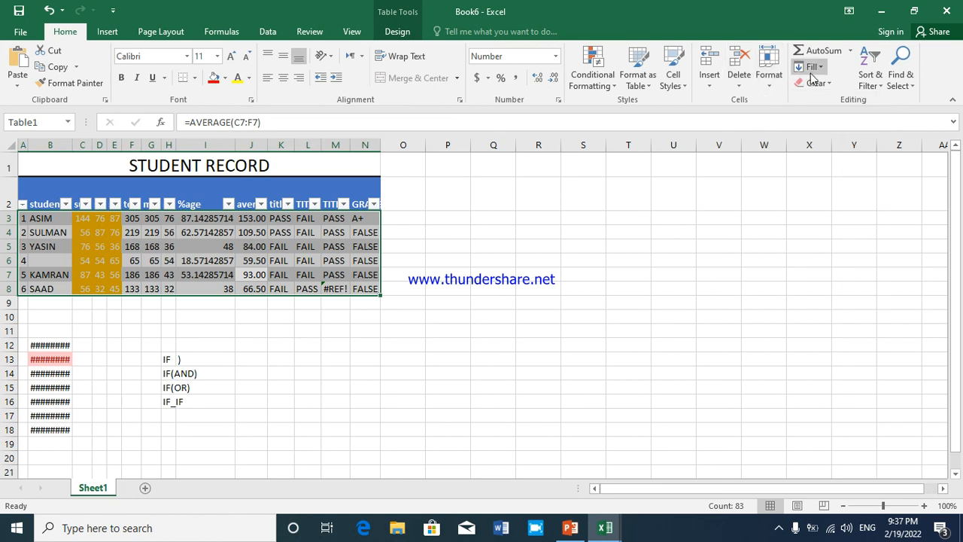
Undo the column AutoFit and the manual row height and column width changes in the student table
left_click(849, 51)
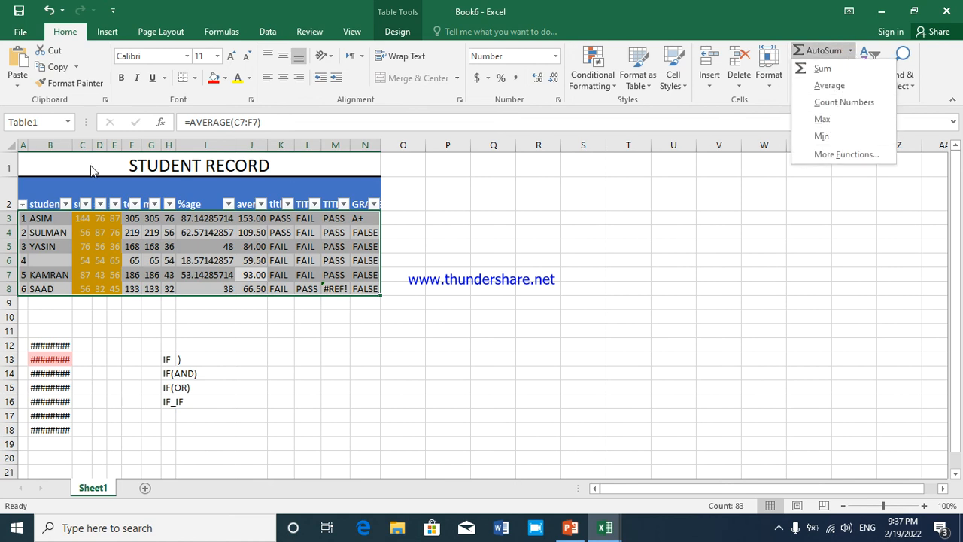
left_click(32, 180)
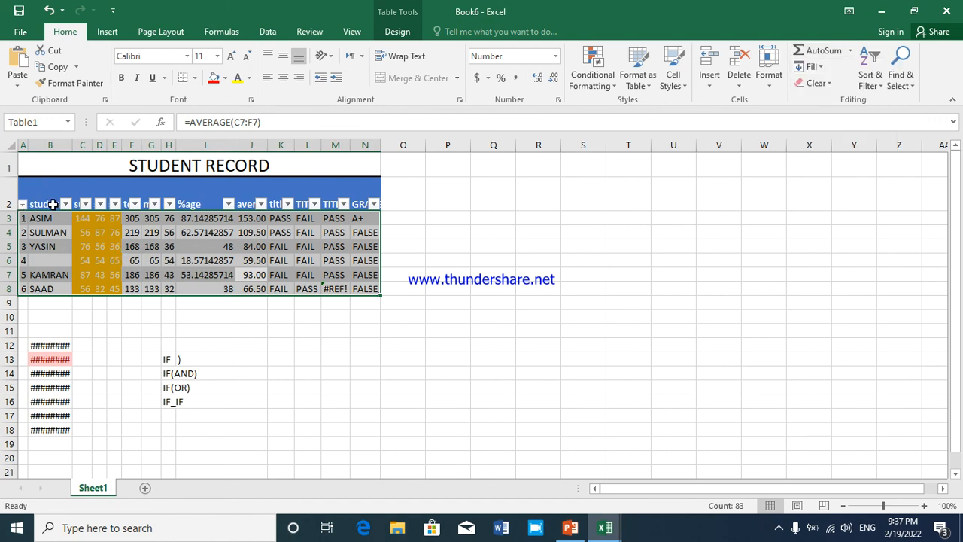
left_click(54, 206)
key("ctrl+z")
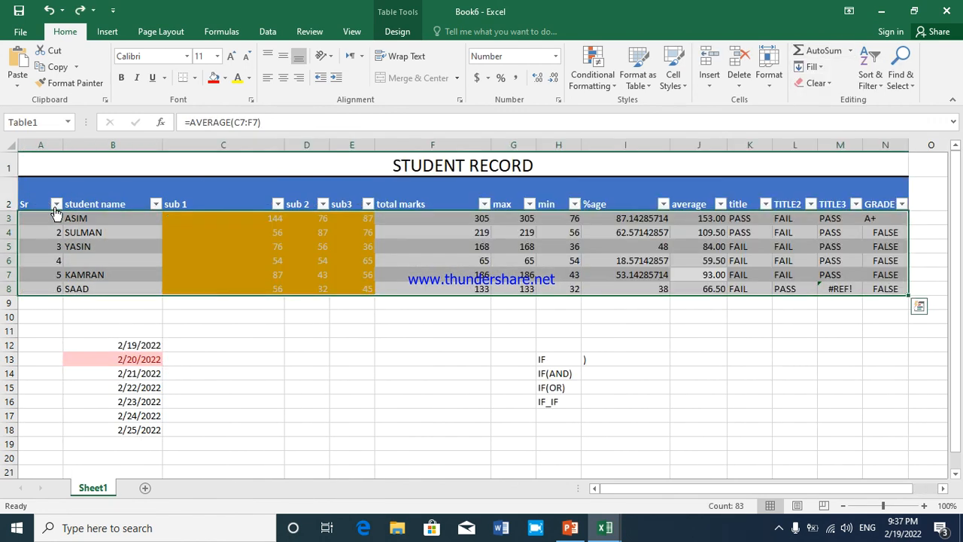
key("ctrl+y")
key("ctrl+y")
key("ctrl+y")
key("ctrl+y")
key("ctrl+y")
key("ctrl+y")
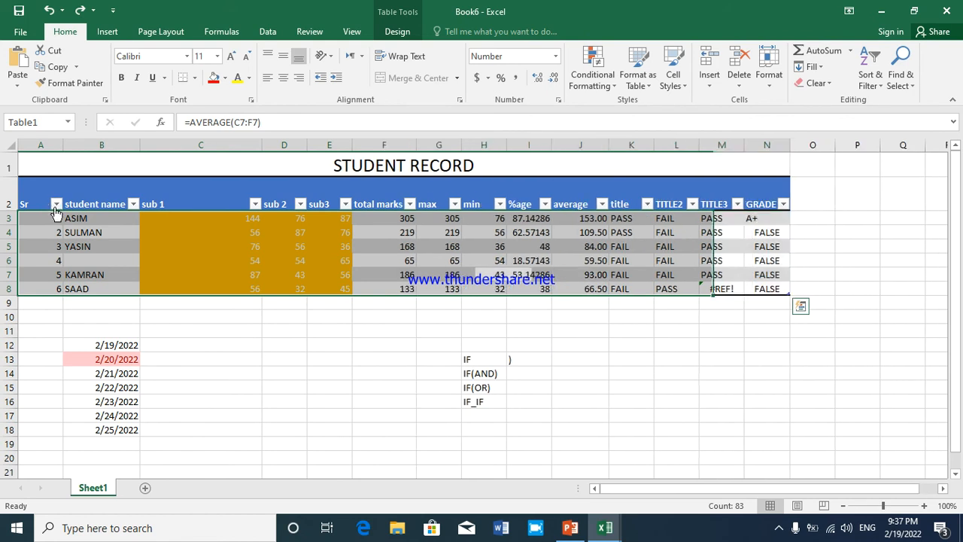
key("ctrl+y")
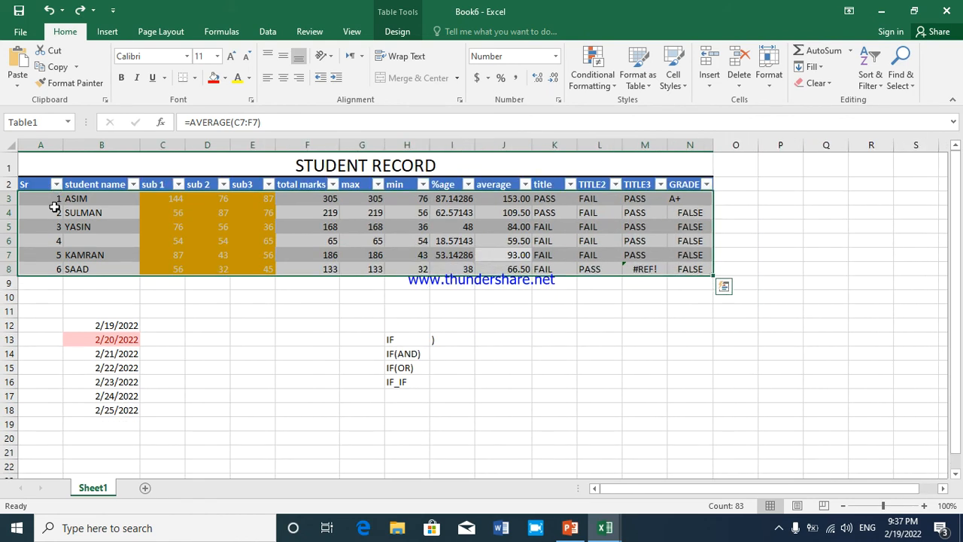
Fill the selected student records A3:N8 to the right from the Sr column, and undo the fill
left_click(851, 51)
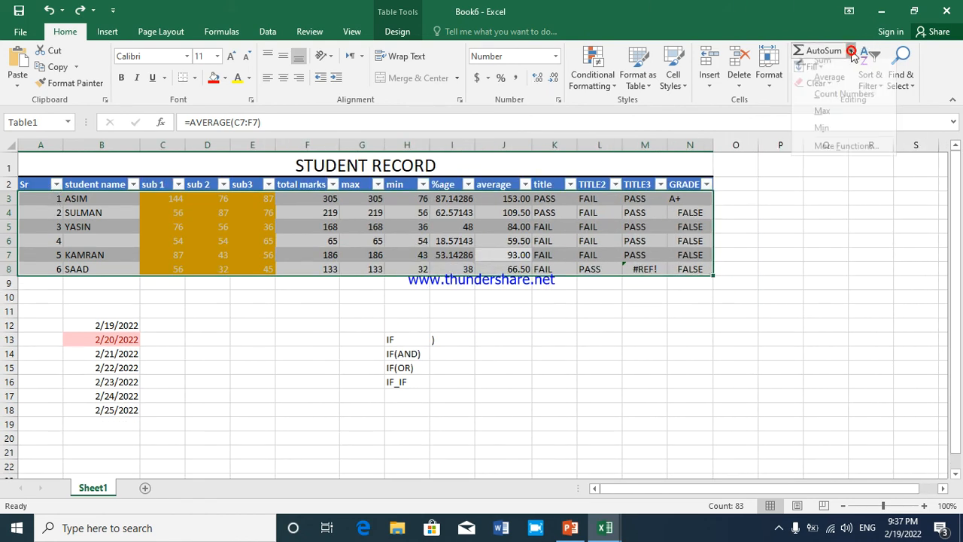
left_click(651, 194)
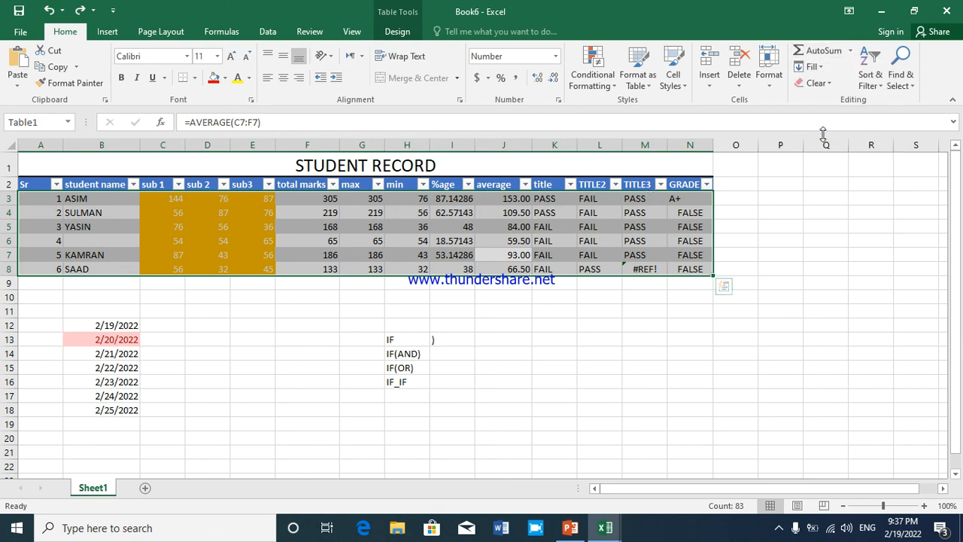
left_click(828, 69)
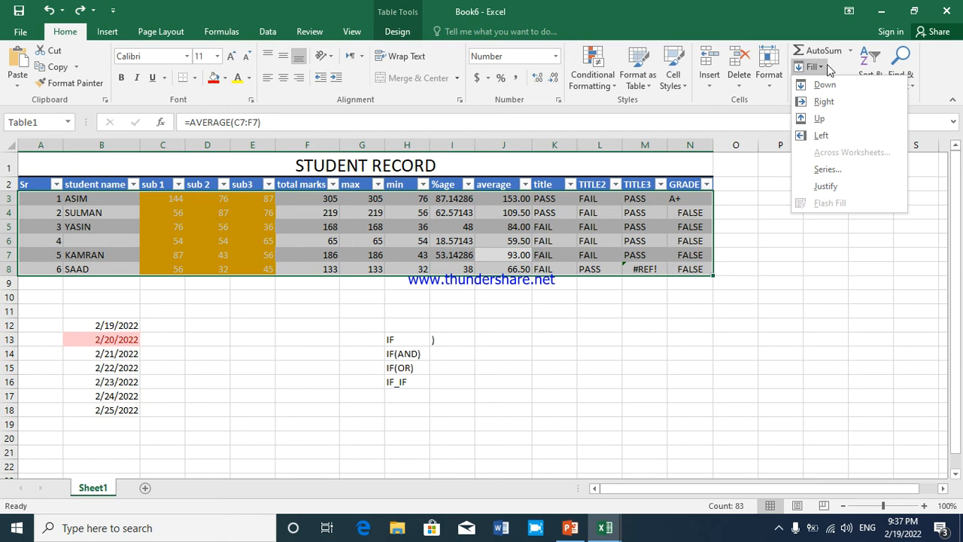
left_click(826, 102)
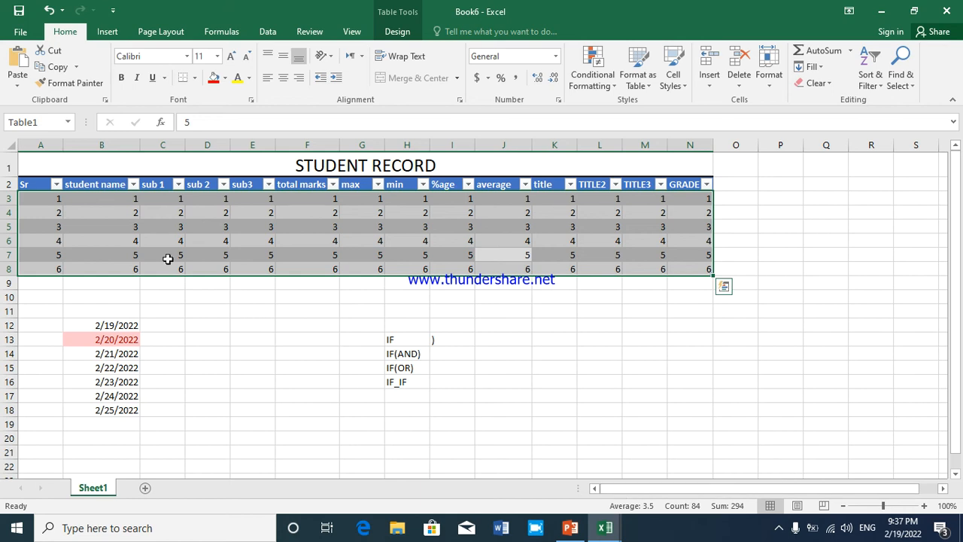
key("ctrl+z")
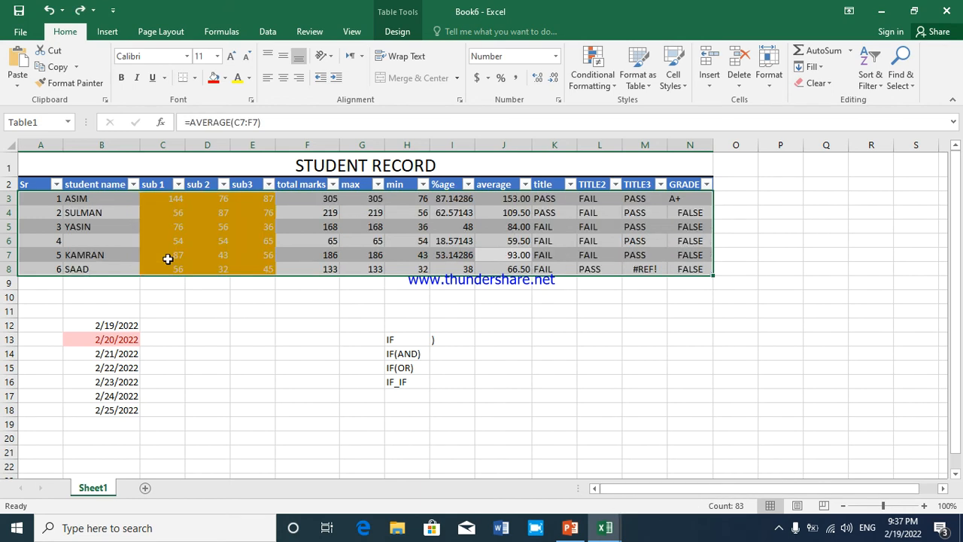
left_click(117, 255)
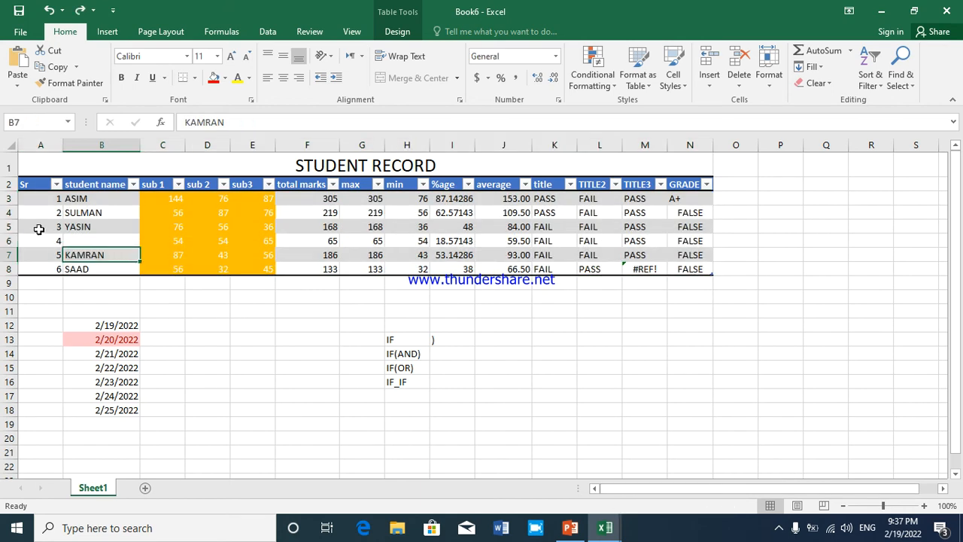
Fill the Sr cells A3:A8 leftward from the student name column, and undo the fill
left_click_drag(43, 198, 46, 270)
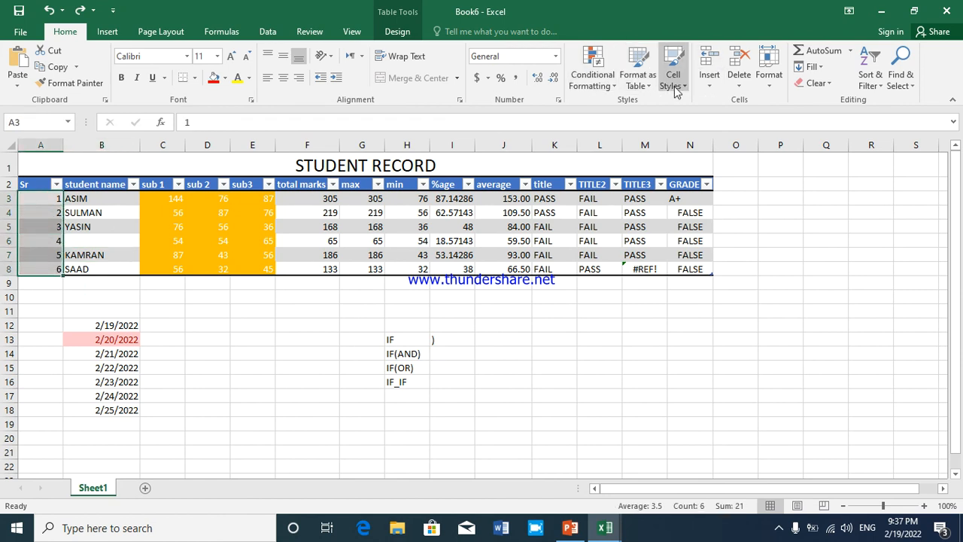
left_click(825, 68)
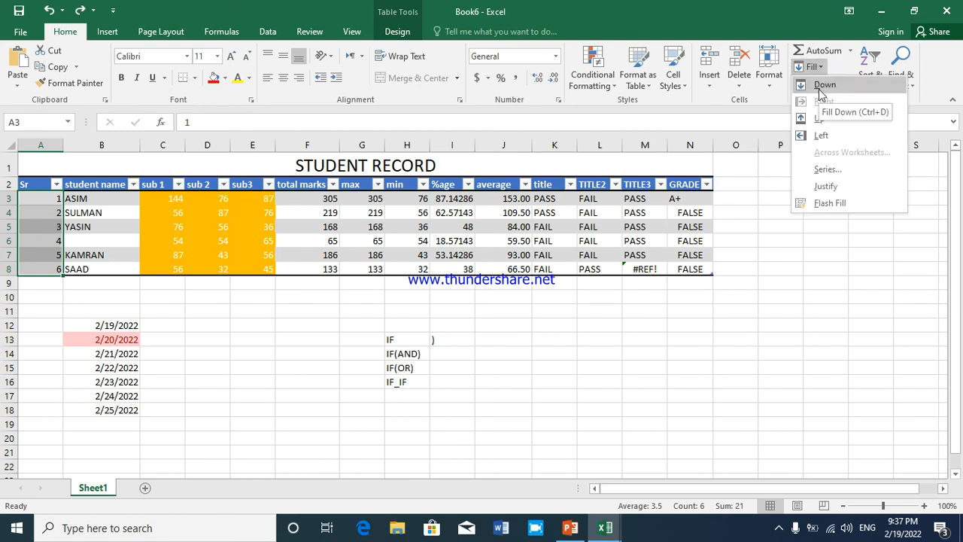
left_click(820, 135)
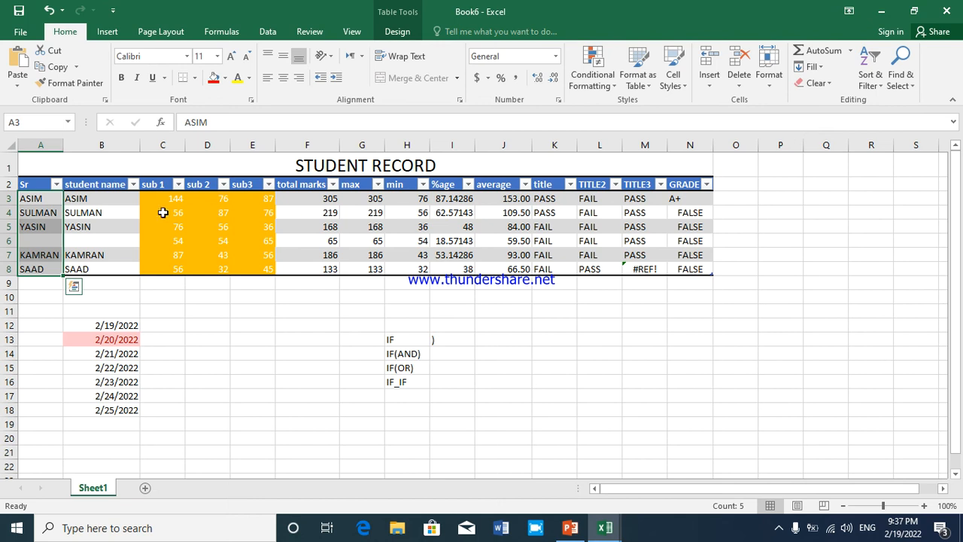
left_click(78, 201)
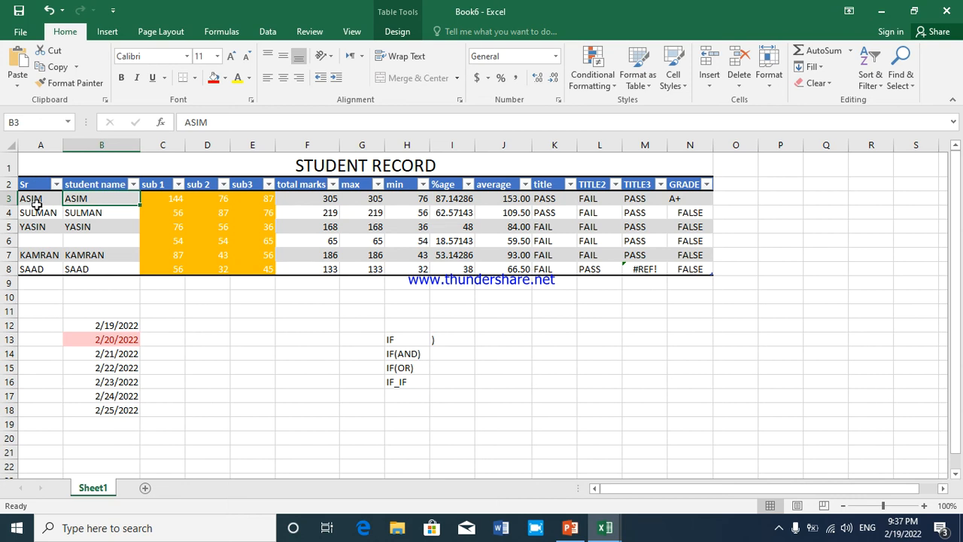
key("ctrl+z")
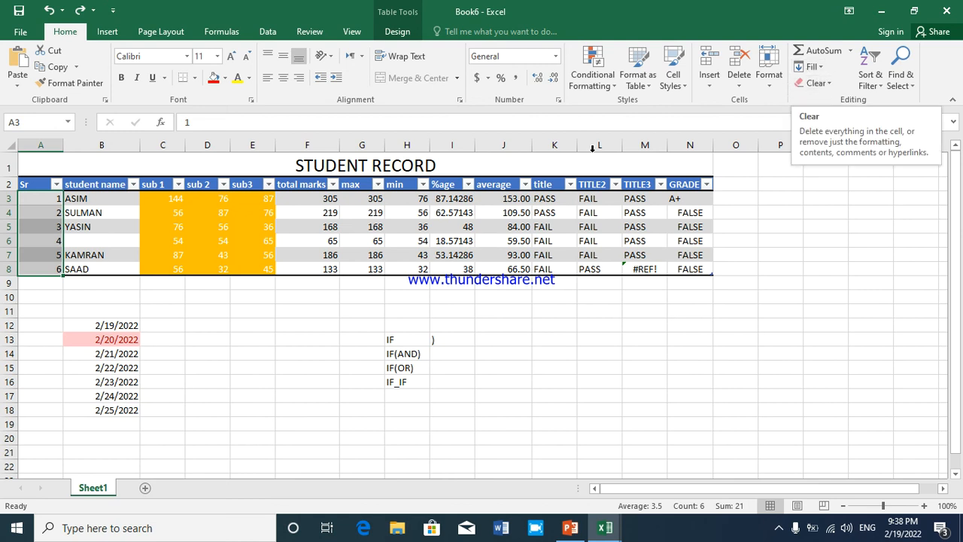
Clear only the formats from the subject marks in C3:E8
left_click_drag(164, 205, 263, 266)
key("ctrl+c")
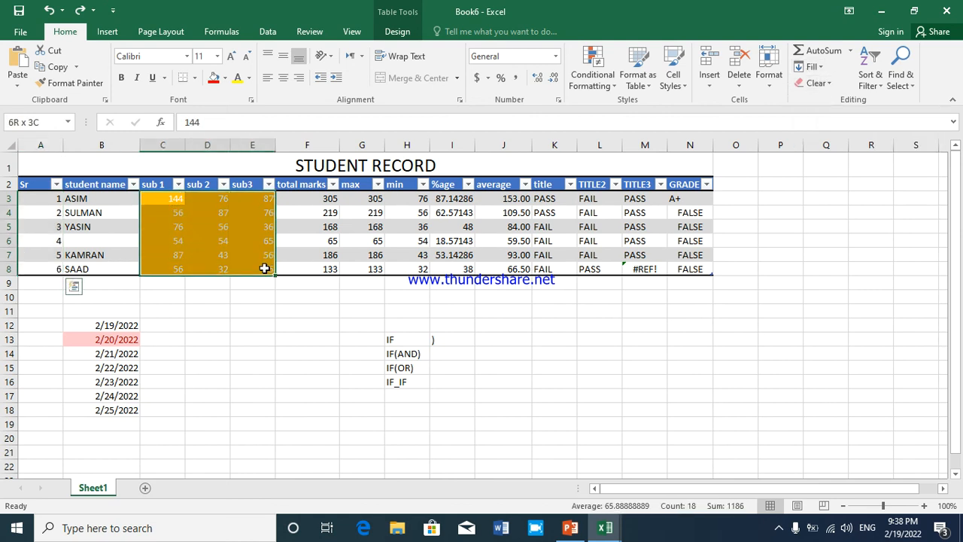
left_click(826, 83)
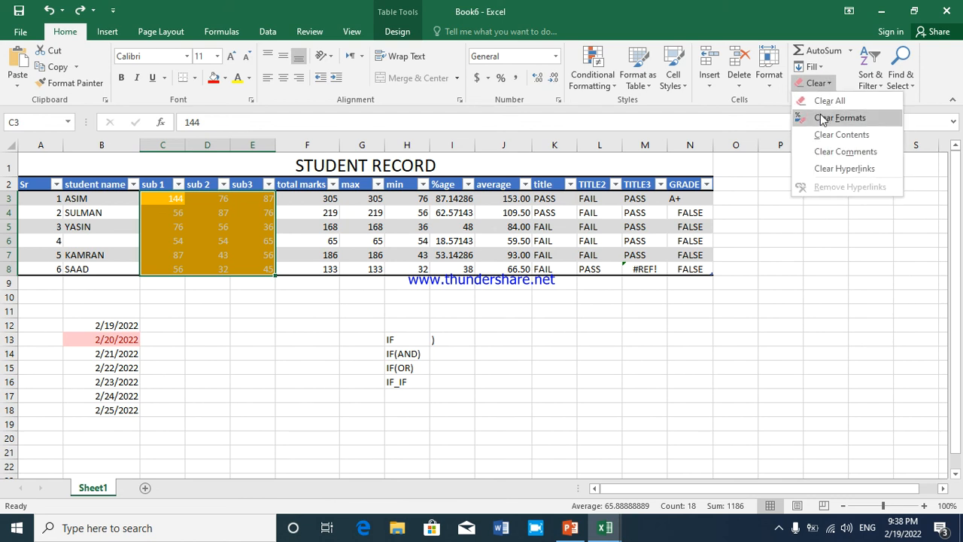
left_click(835, 119)
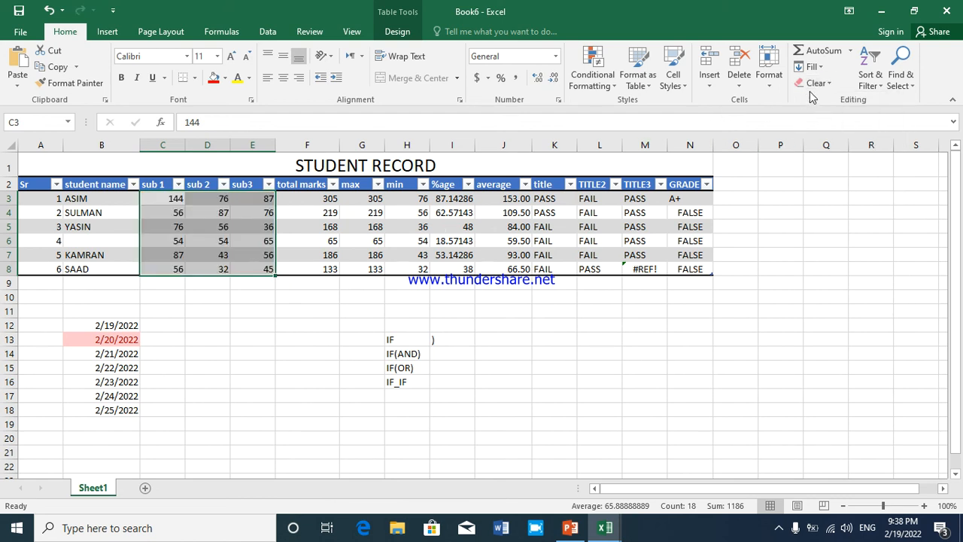
Clear everything, including the contents, from the subject marks cells C3:E8
left_click(816, 83)
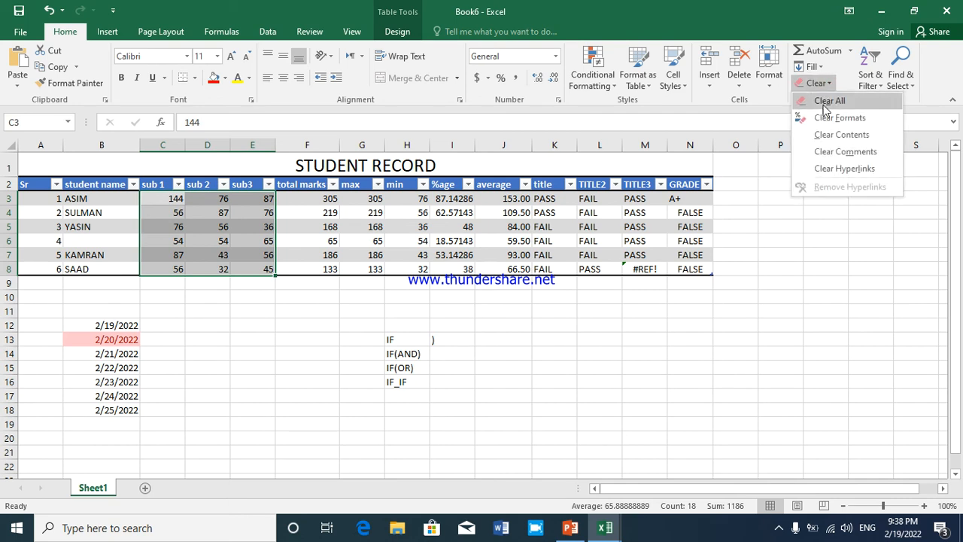
left_click(827, 103)
left_click(816, 83)
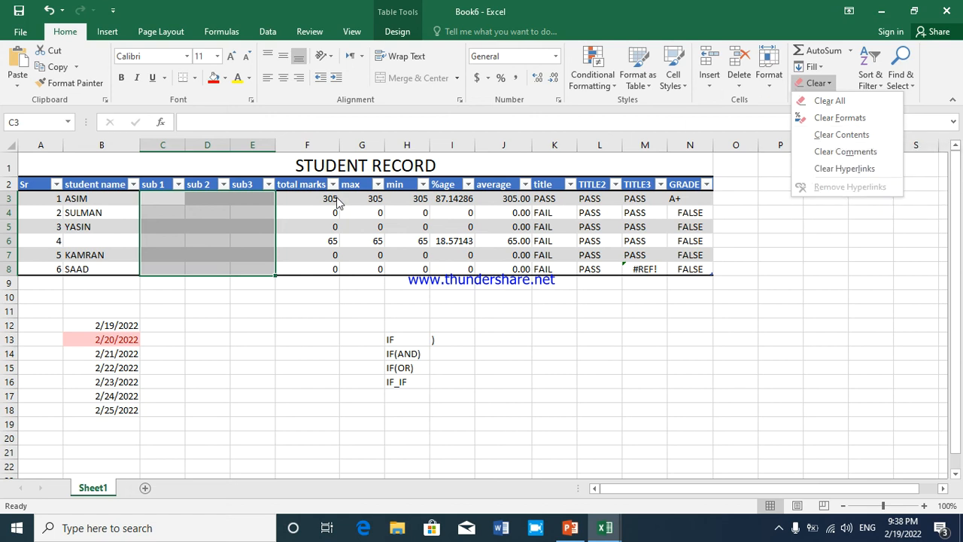
Undo the clearing of the subject marks in C3:E8
left_click(142, 230)
key("ctrl+v")
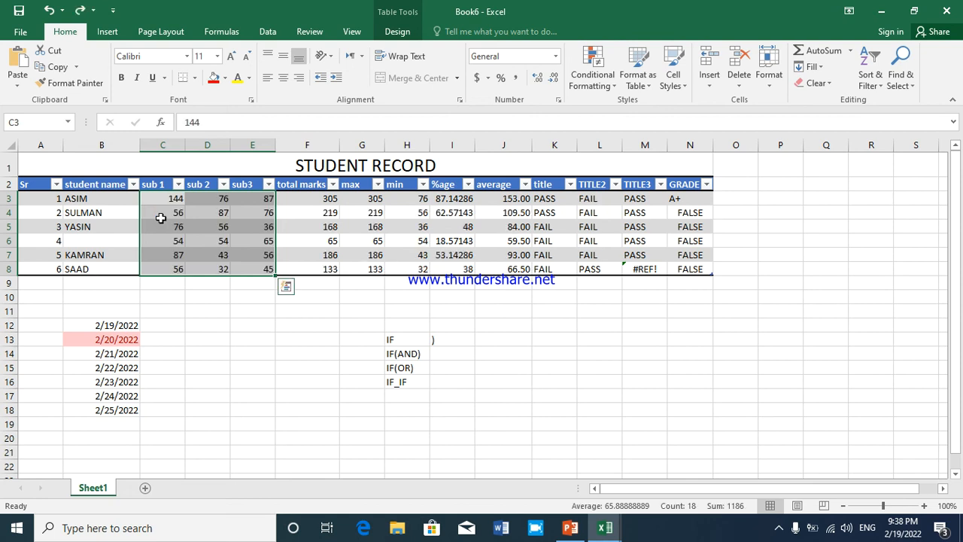
Clear only the contents of the subject marks cells C3:E8, and undo the clearing
left_click(816, 83)
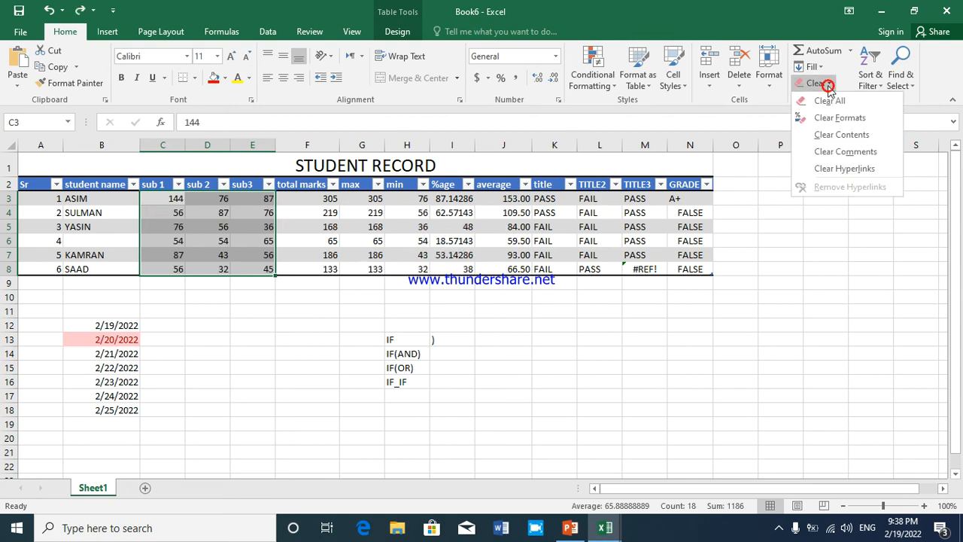
left_click(826, 136)
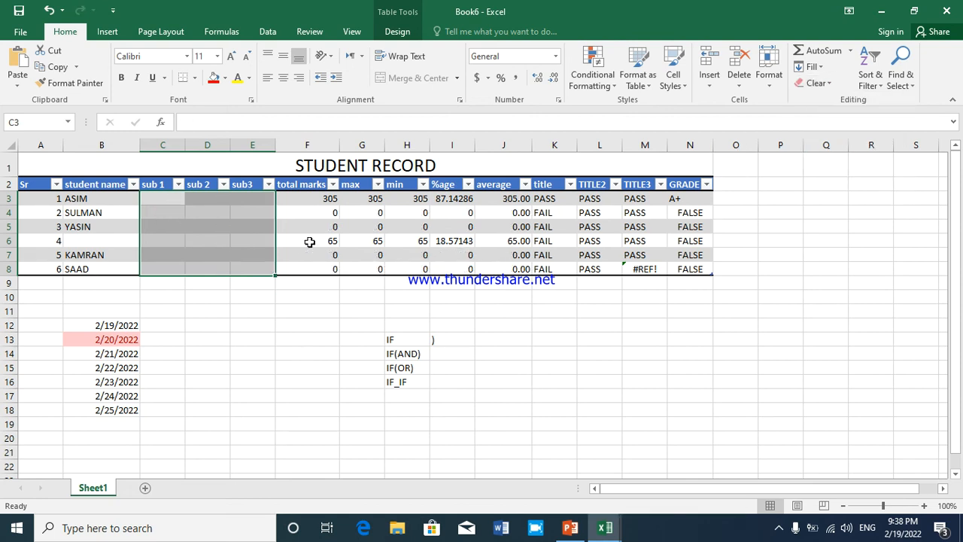
left_click(234, 241)
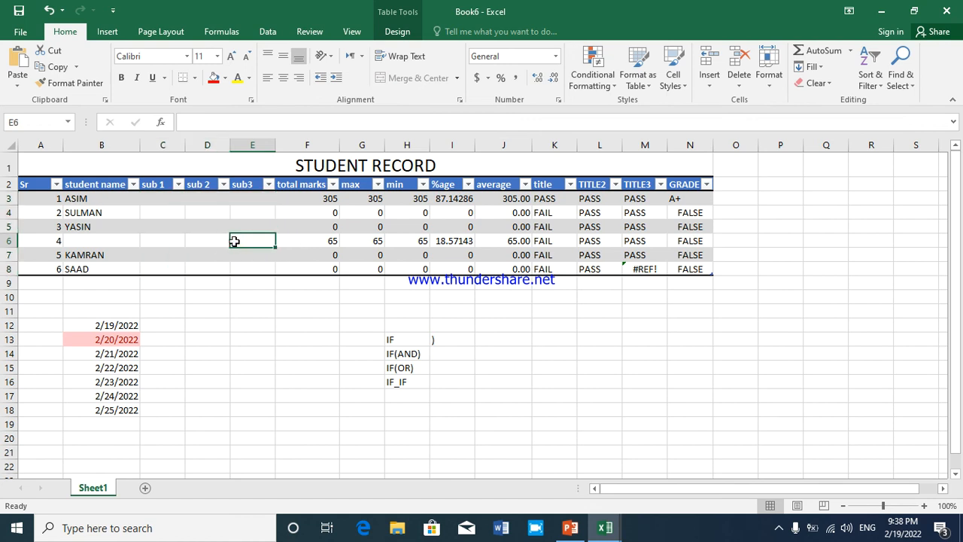
key("ctrl+z")
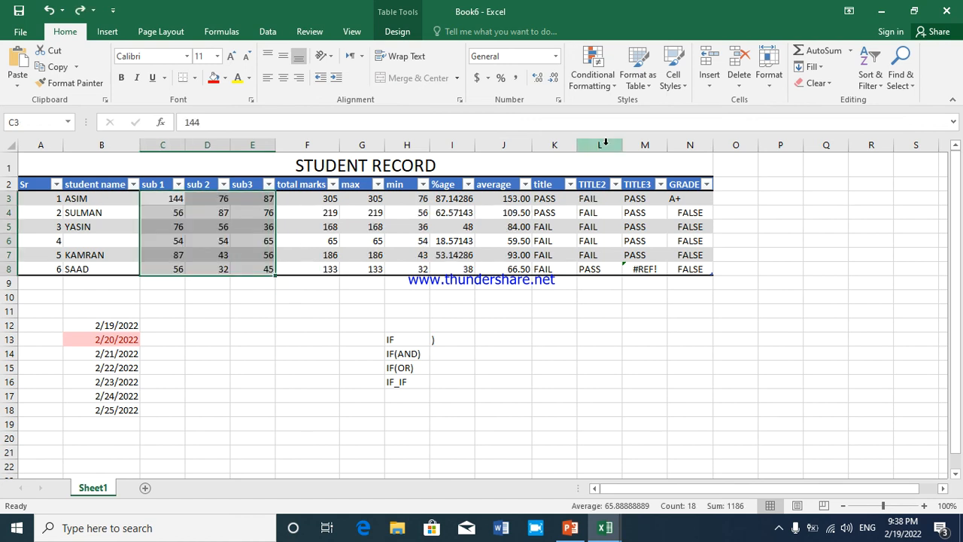
left_click(829, 84)
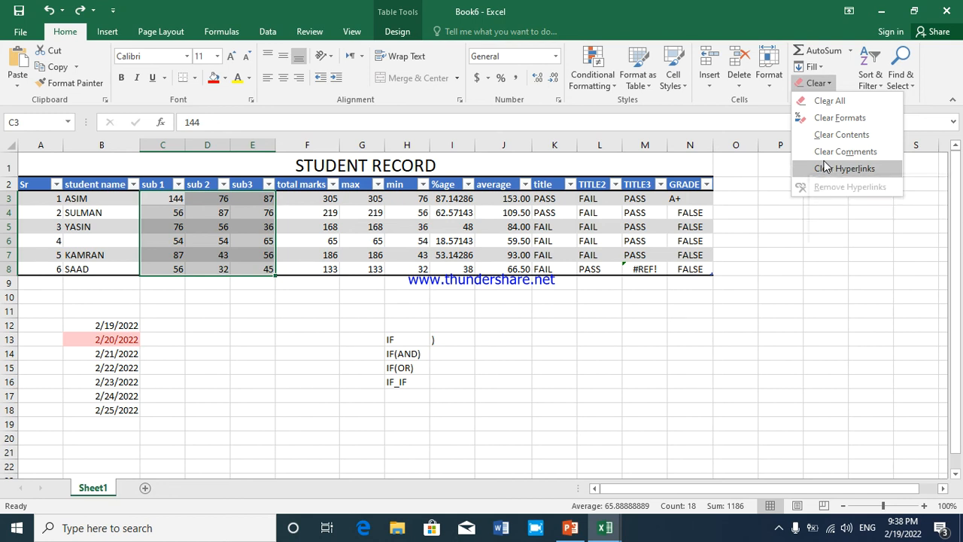
left_click(303, 203)
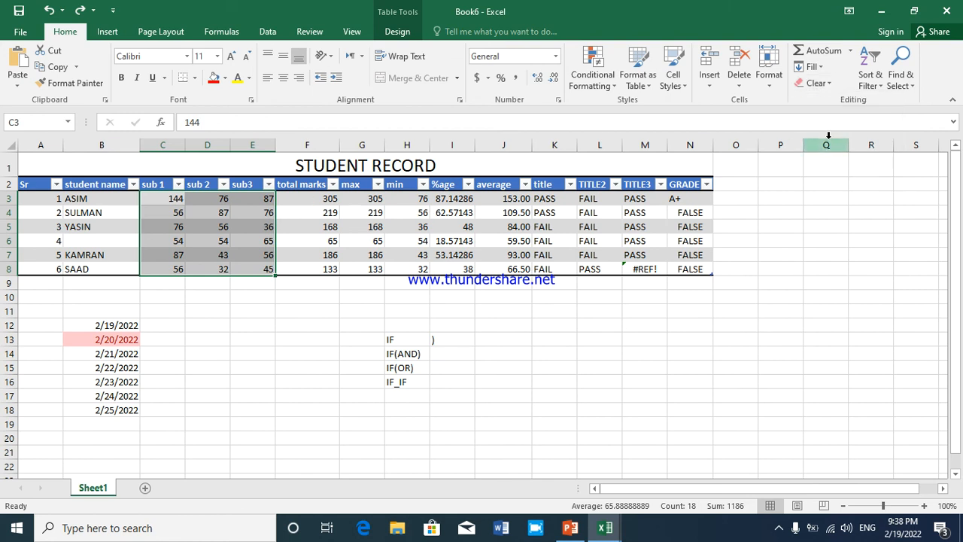
Sort the student records by the Sr column from largest to smallest
left_click(877, 83)
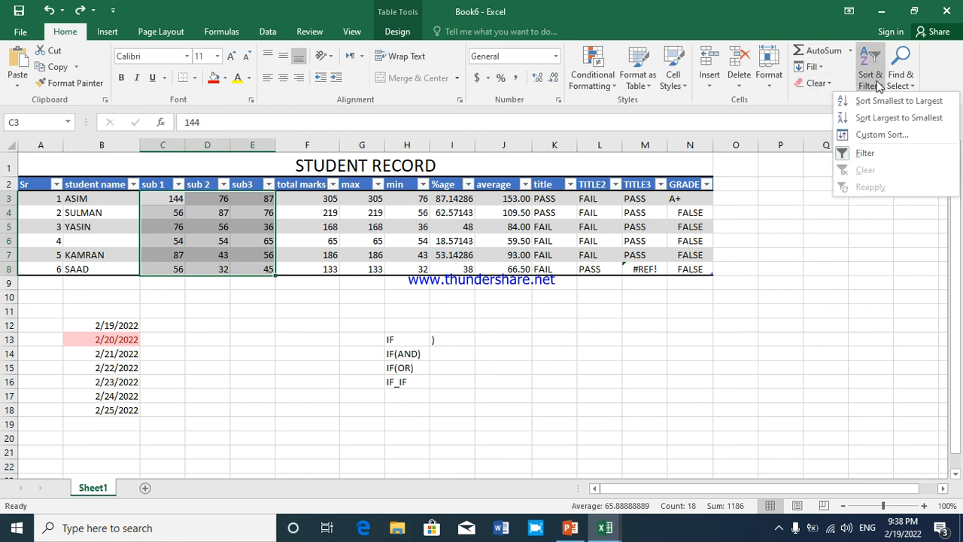
left_click(322, 201)
left_click_drag(321, 198, 323, 274)
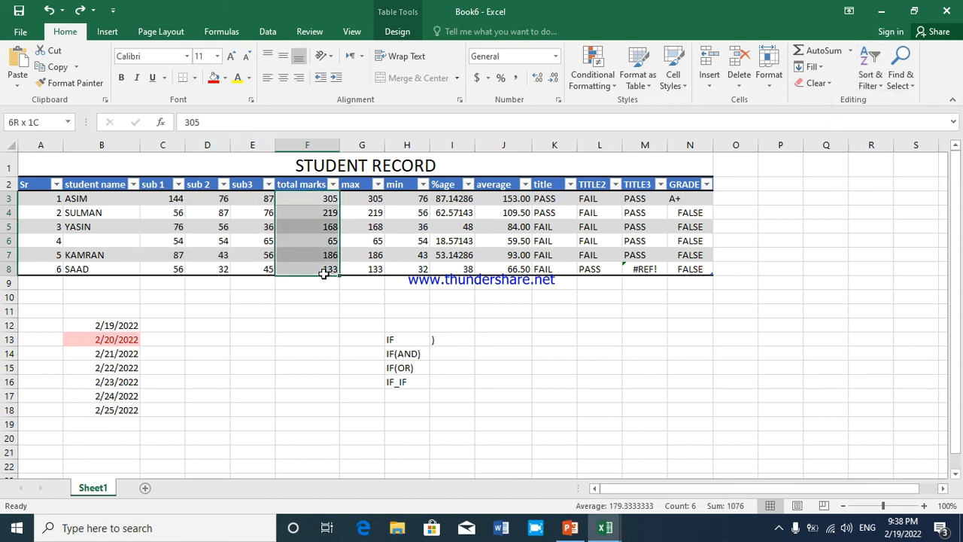
left_click(50, 197)
mouse_move(55, 277)
left_mouse_down()
mouse_move(48, 220)
mouse_move(48, 268)
left_mouse_up()
left_click(49, 198)
left_click(43, 221)
left_click(41, 202)
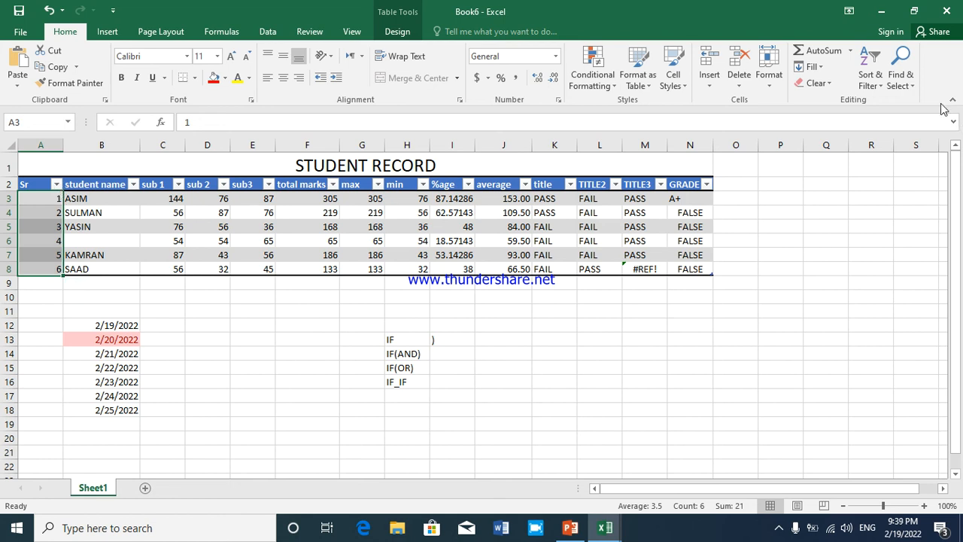
left_click(881, 90)
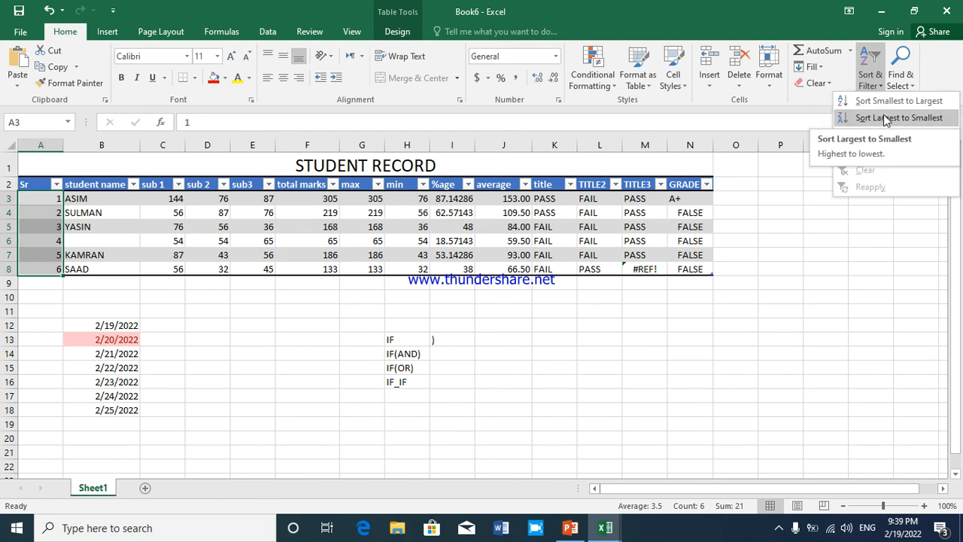
left_click(888, 117)
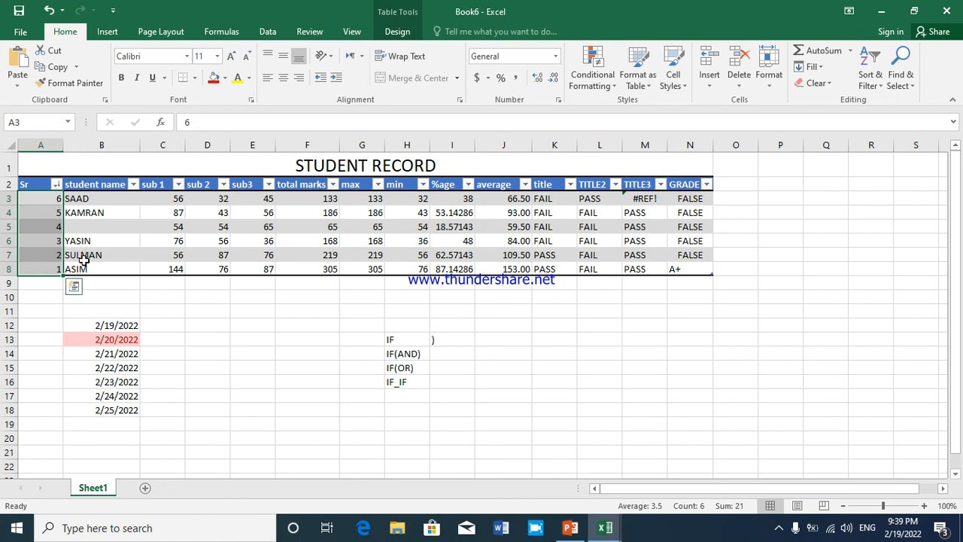
Sort the student records by the student name column from Z to A
left_click(46, 203)
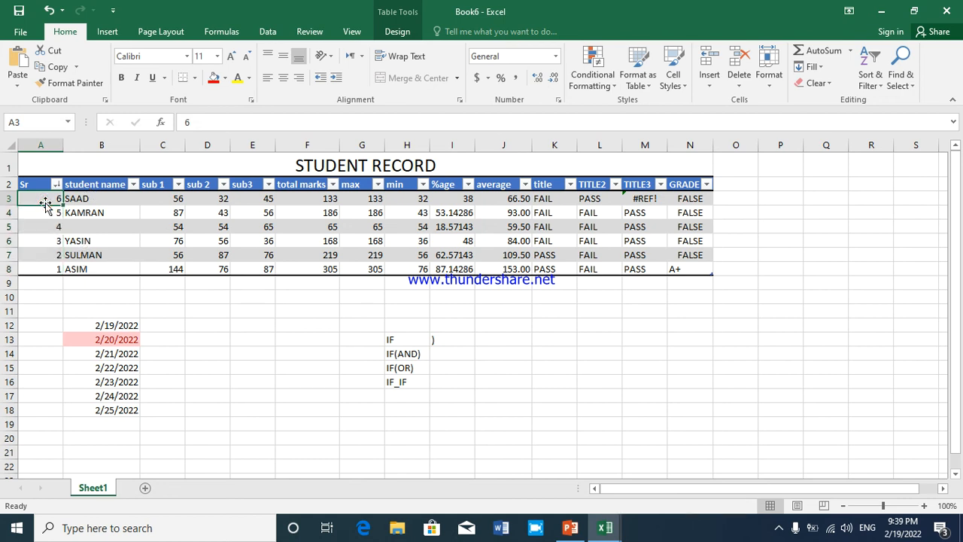
left_click(869, 76)
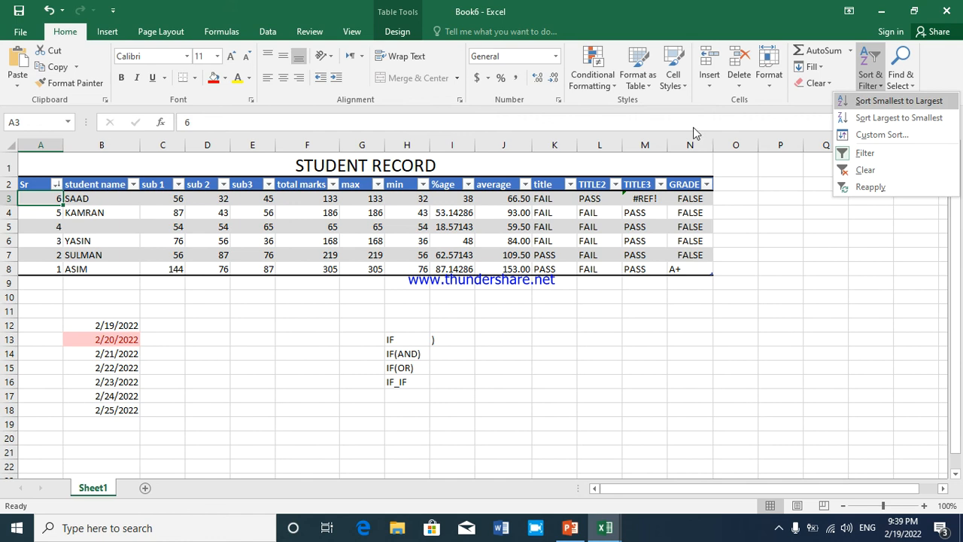
left_click(93, 199)
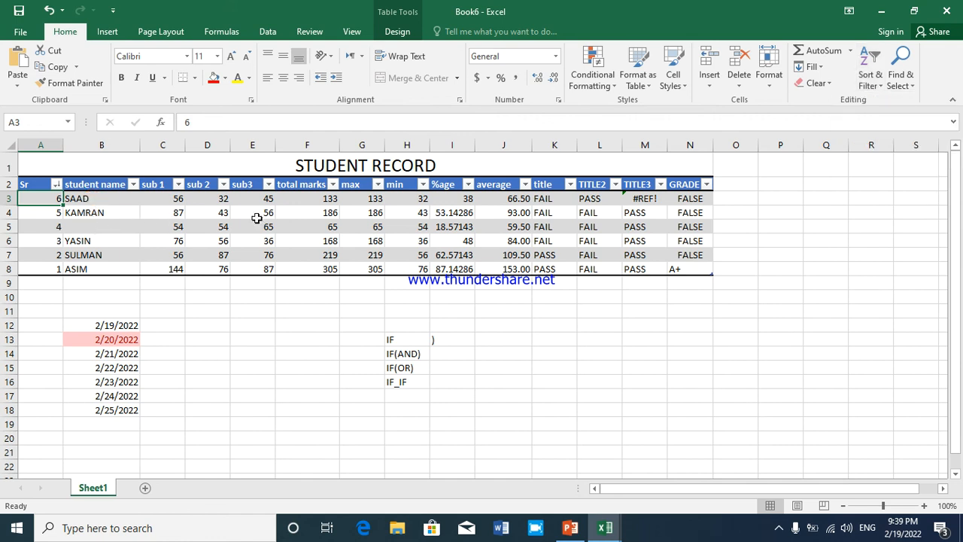
left_click(96, 201)
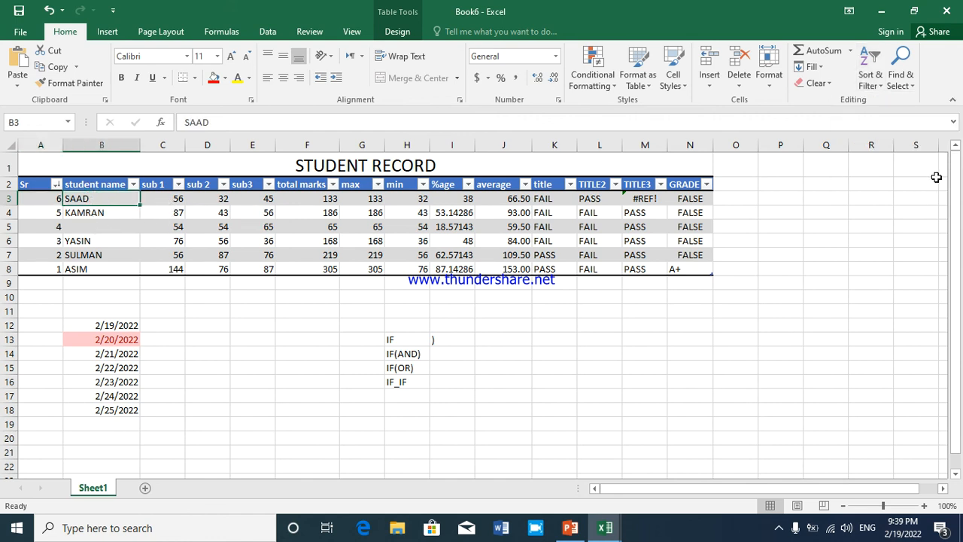
left_click(869, 79)
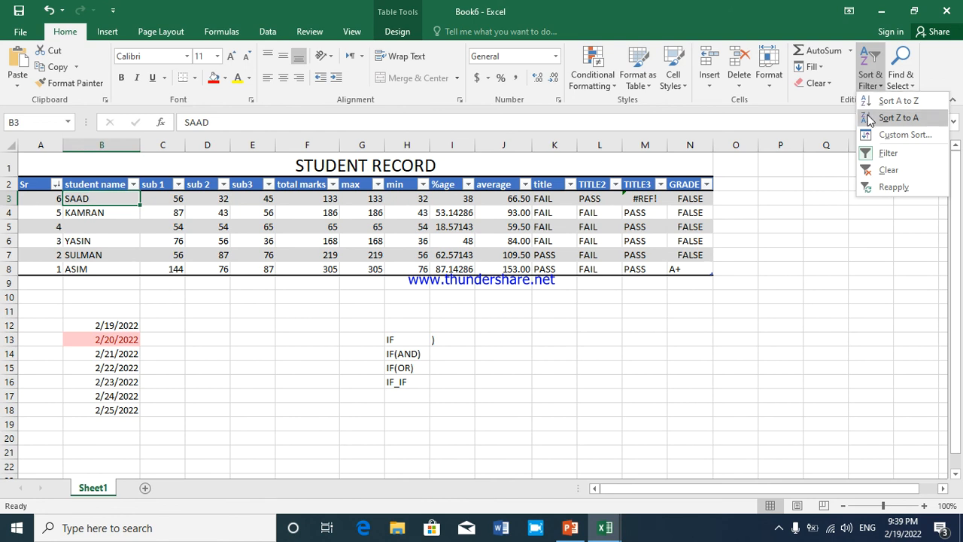
left_click(899, 117)
left_click(331, 240)
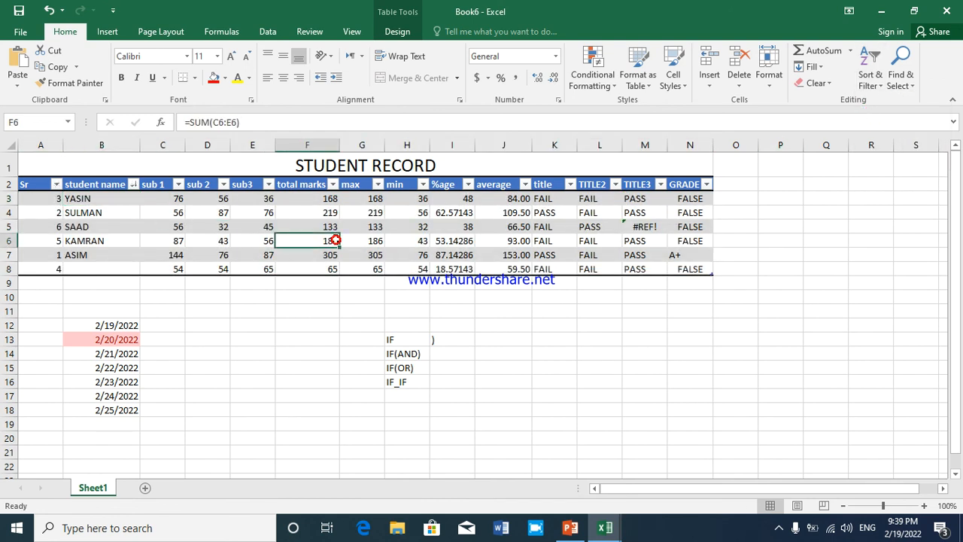
left_click_drag(56, 202, 56, 265)
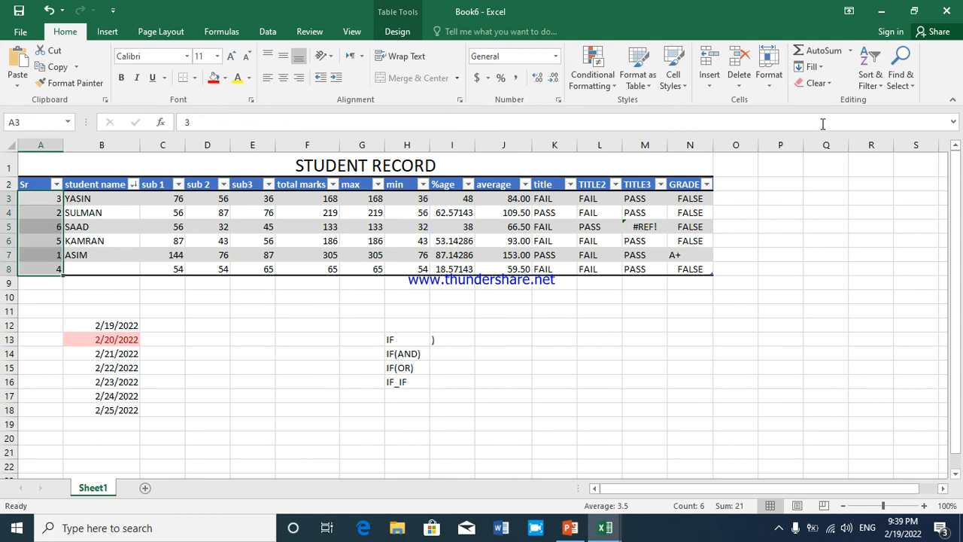
left_click(861, 80)
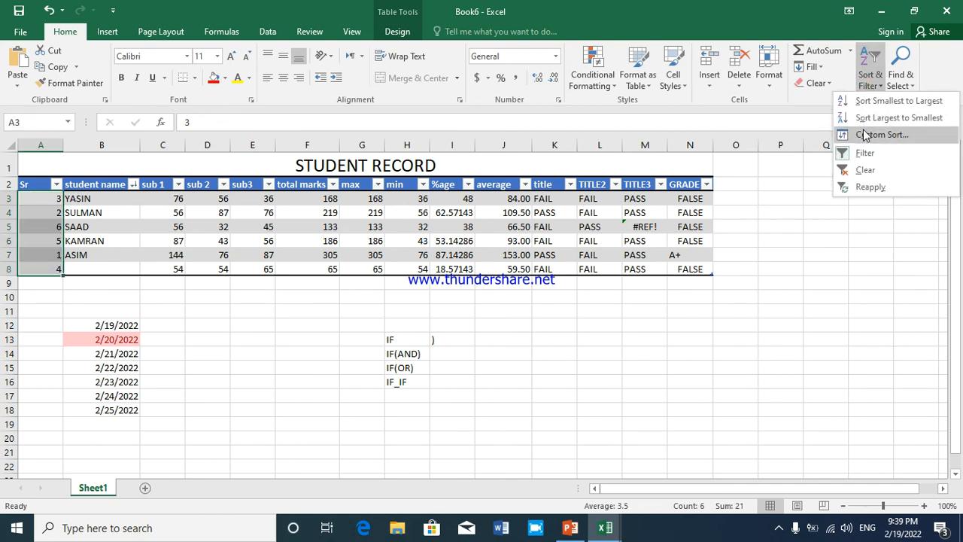
left_click(67, 209)
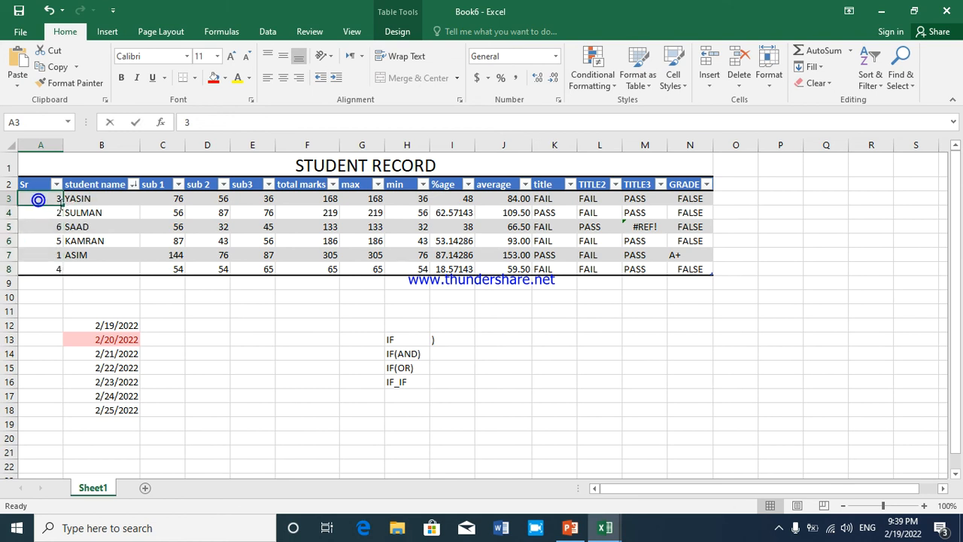
double_click(51, 195)
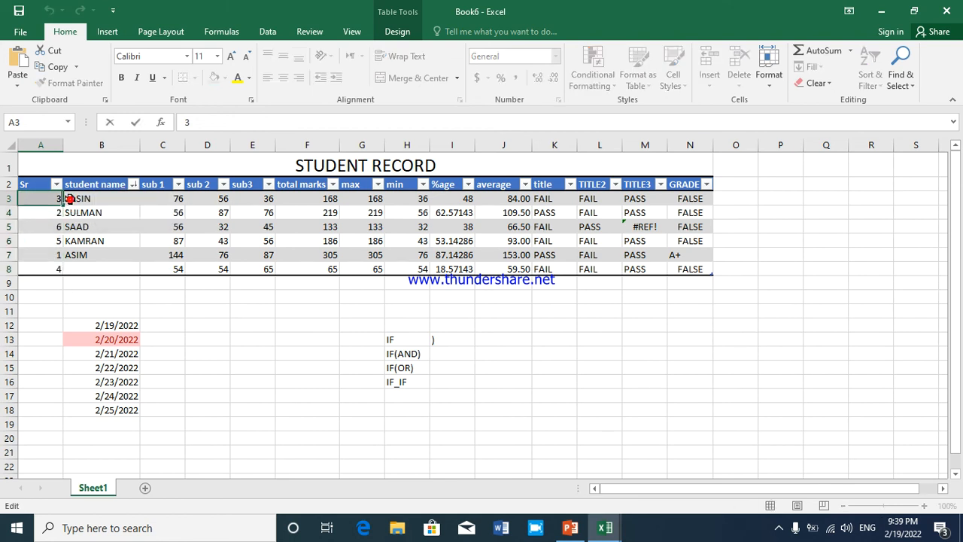
left_click(67, 198)
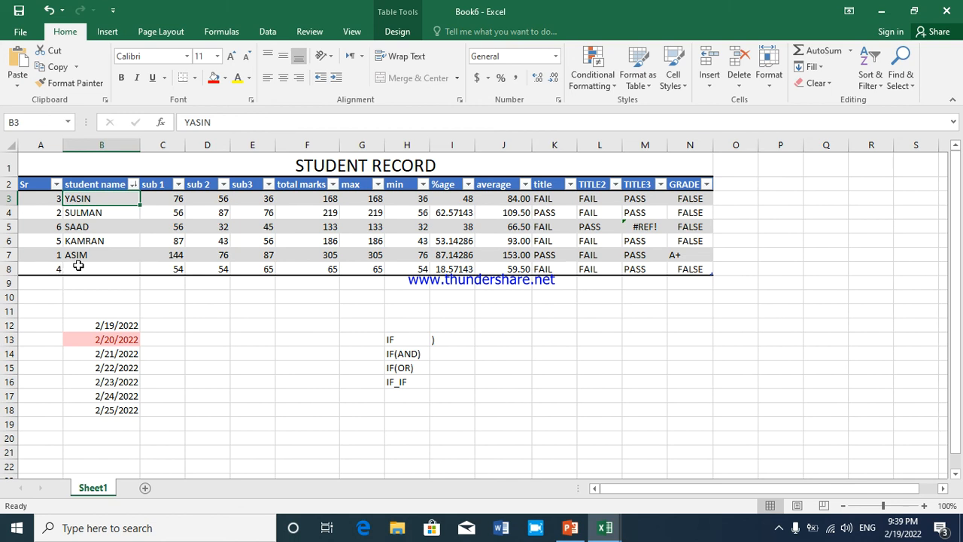
Set up a custom sort of the student records by student name values in A to Z order
left_click(50, 198)
left_click_drag(64, 205, 93, 267)
left_click(870, 75)
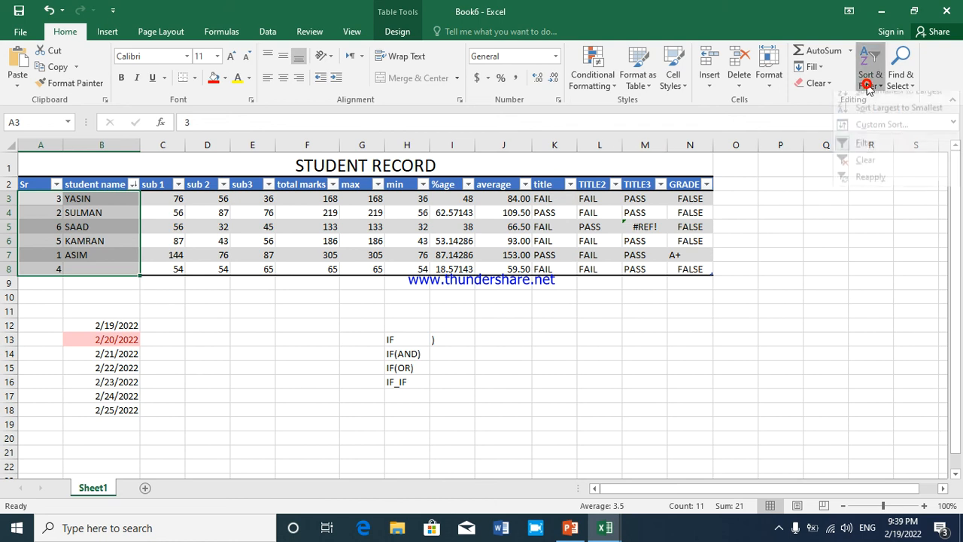
left_click(872, 134)
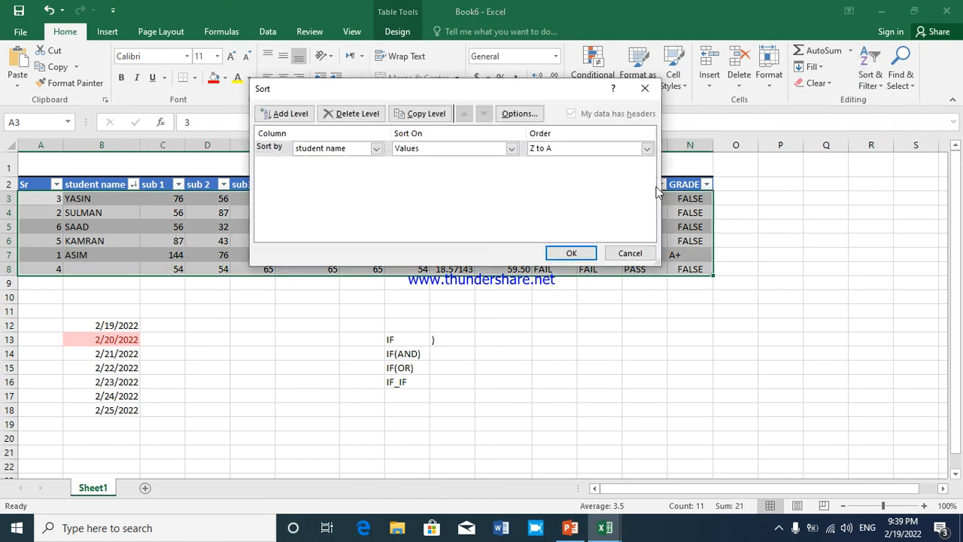
left_click(374, 148)
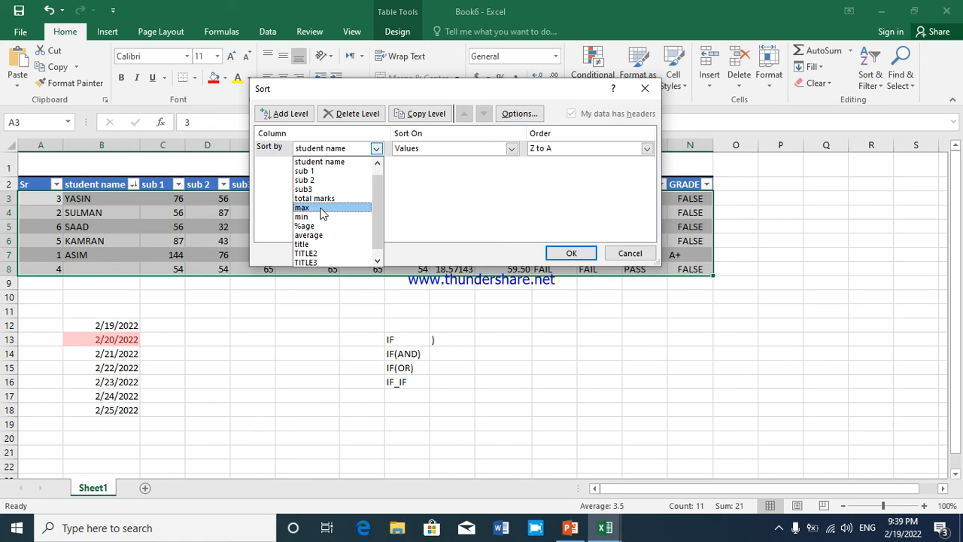
left_click(326, 164)
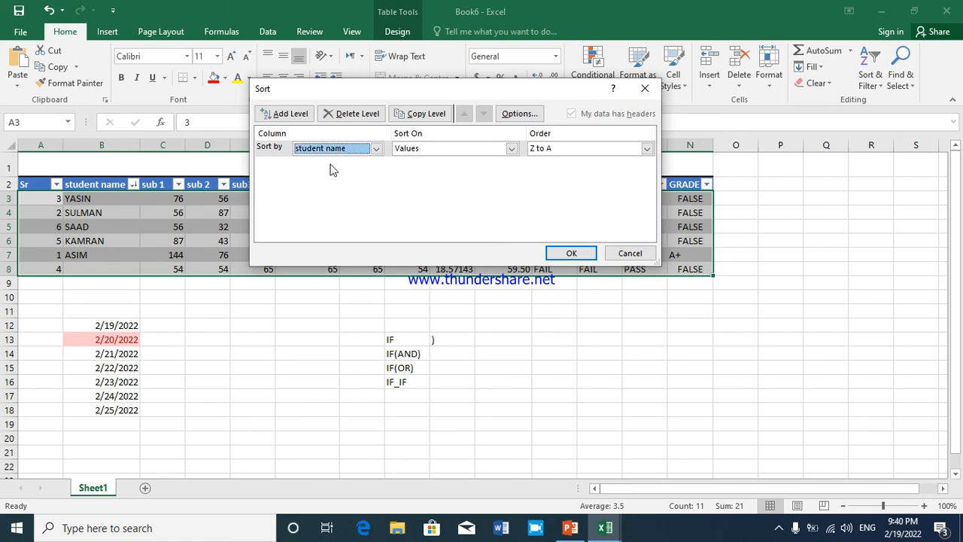
left_click(540, 149)
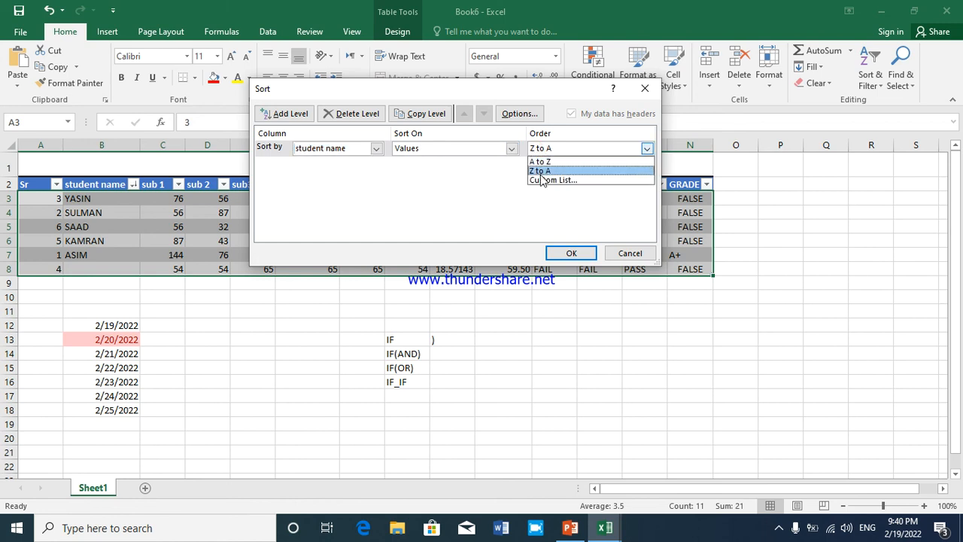
left_click(540, 161)
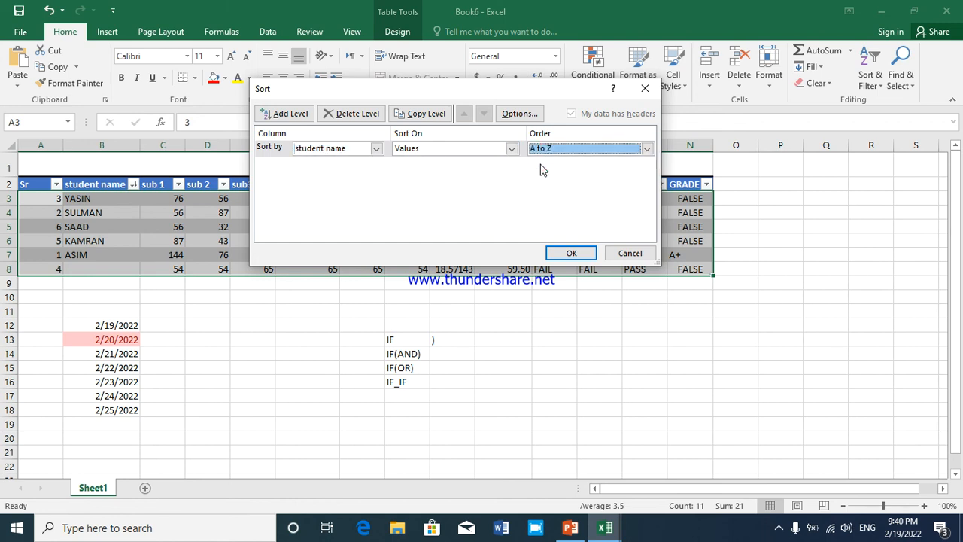
Add sub 1 as a second level of the custom sort and apply the sort to the table
left_click(304, 114)
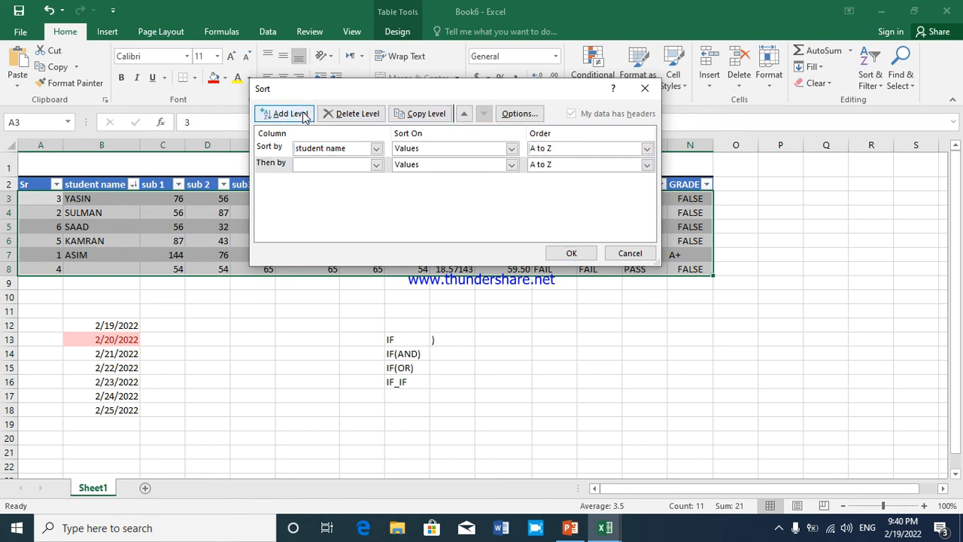
left_click(376, 164)
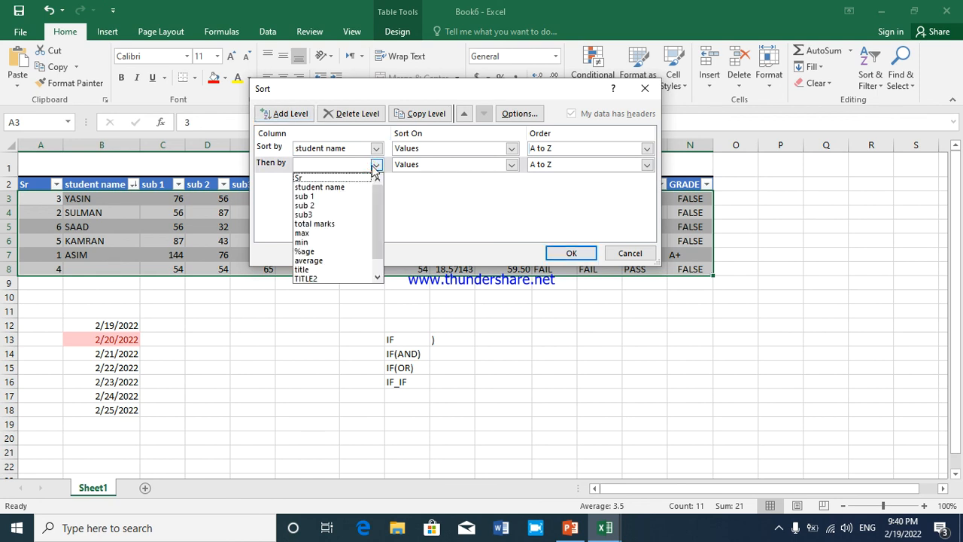
left_click(342, 196)
left_click(566, 253)
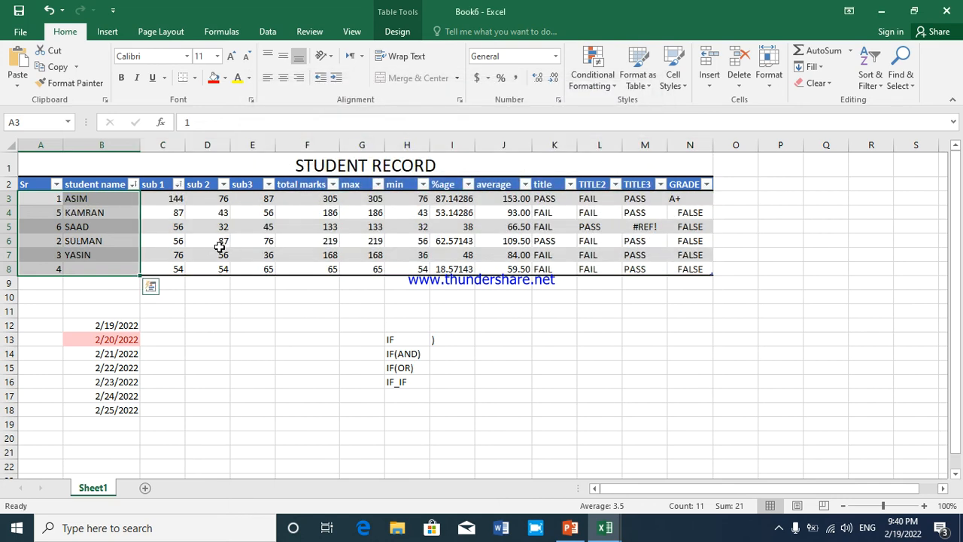
Clear the applied sort settings from the student record table
left_click(98, 254)
left_click(96, 201)
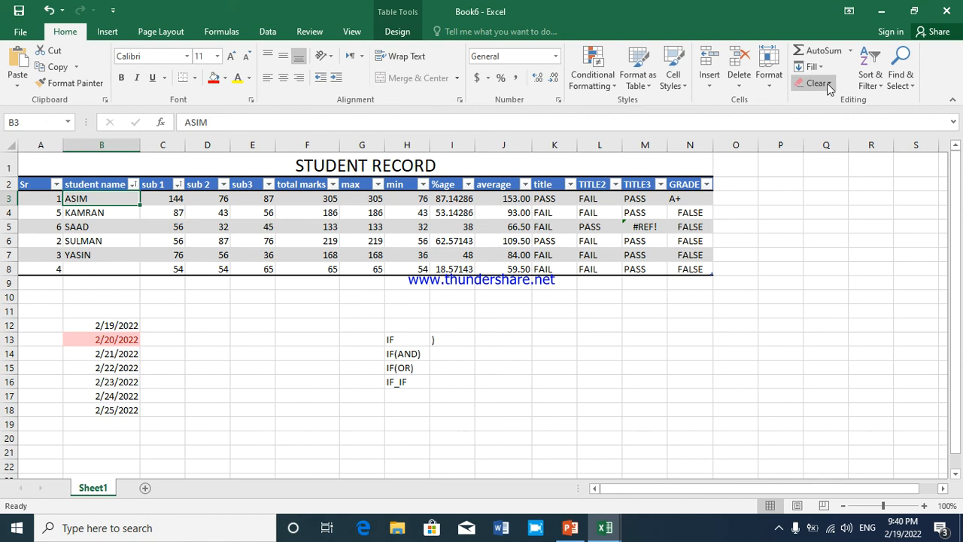
left_click(878, 82)
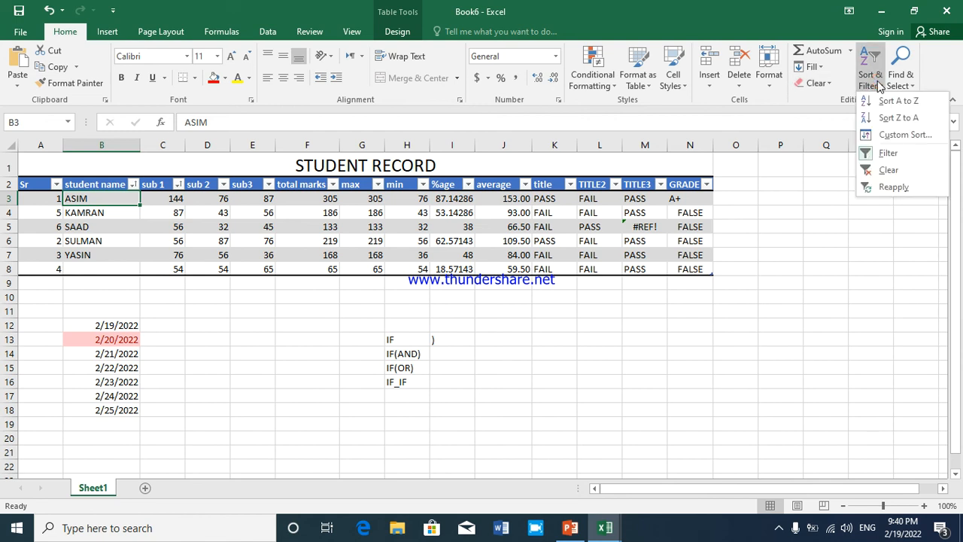
left_click(890, 171)
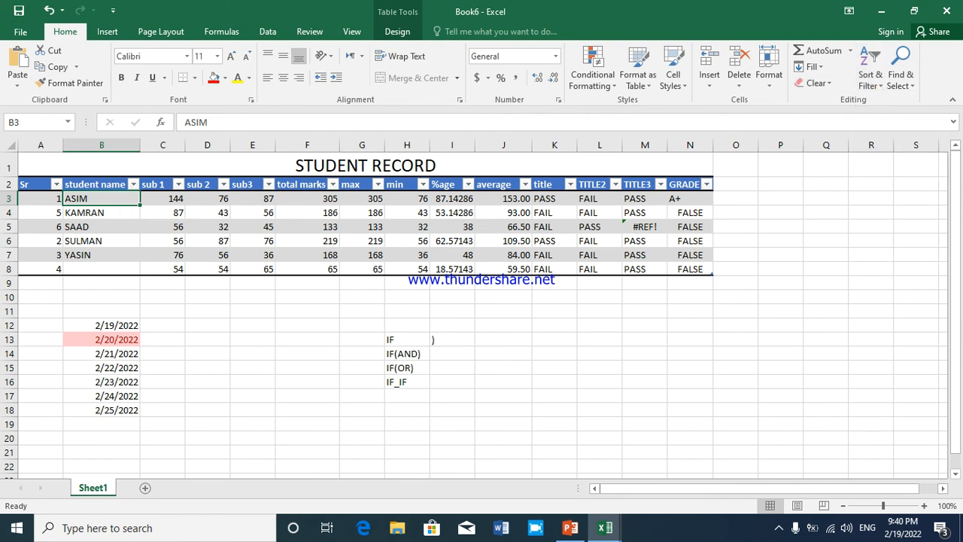
Select all the student record table data, turn its header filters off, and turn them back on
key("ctrl+a")
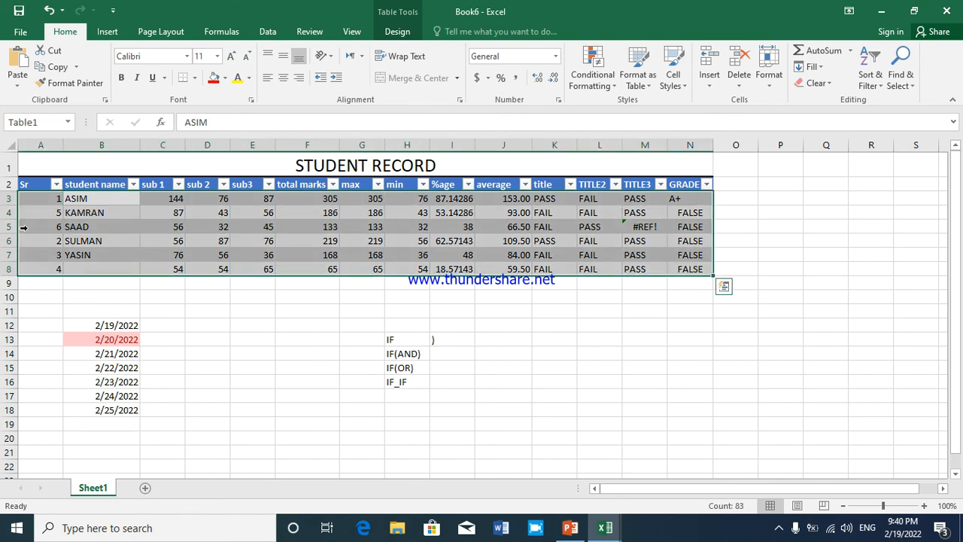
left_click(870, 75)
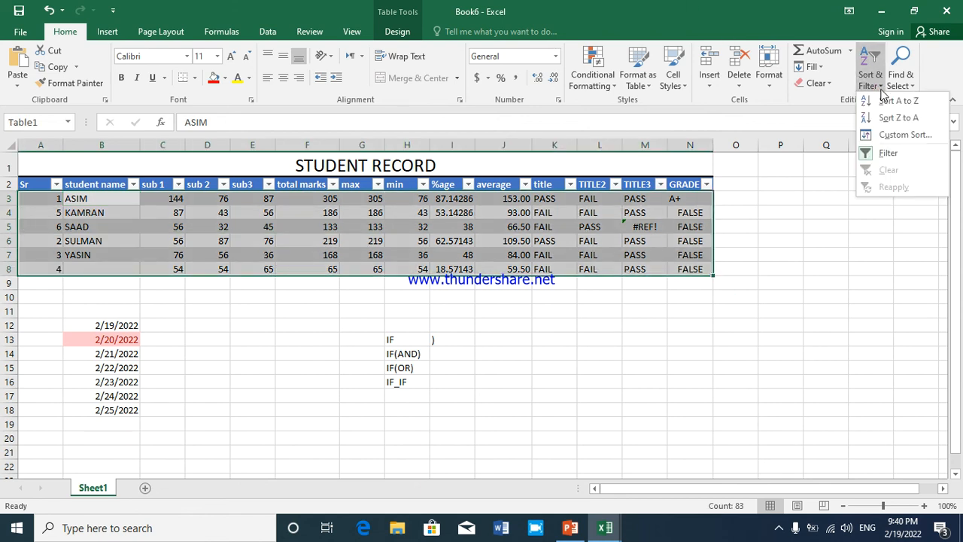
left_click(888, 153)
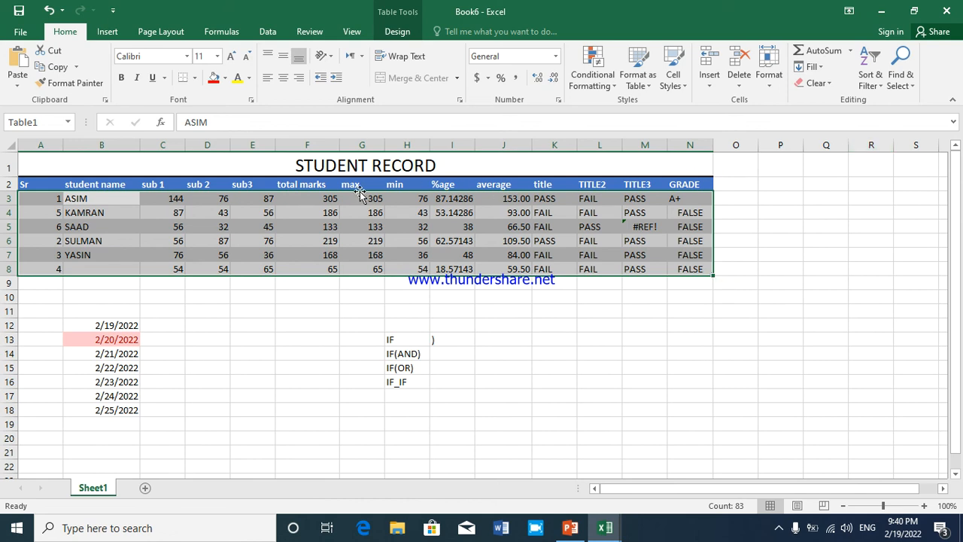
left_click(873, 83)
left_click(878, 152)
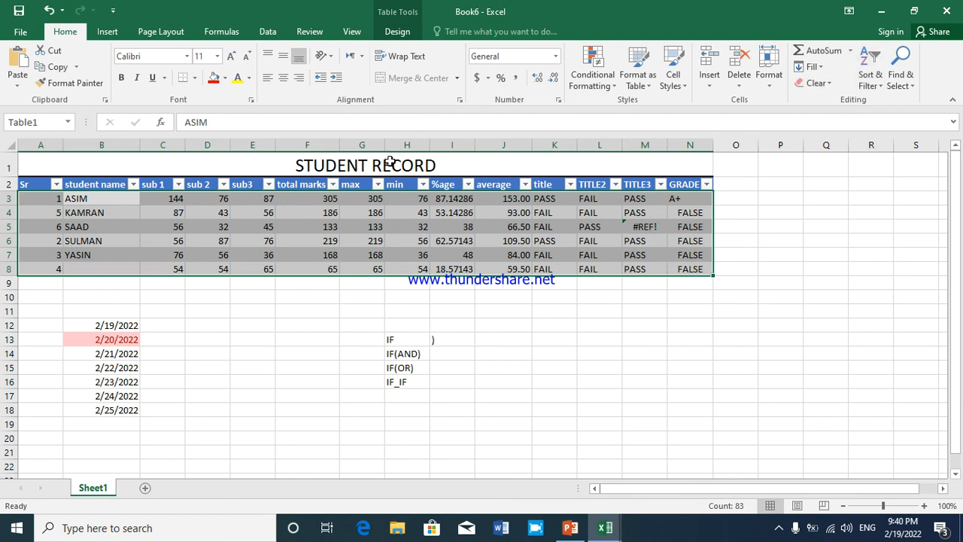
Filter the %age column to exclude the value 48 while keeping all other percentages selected
left_click(466, 185)
left_click(335, 345)
left_click(345, 366)
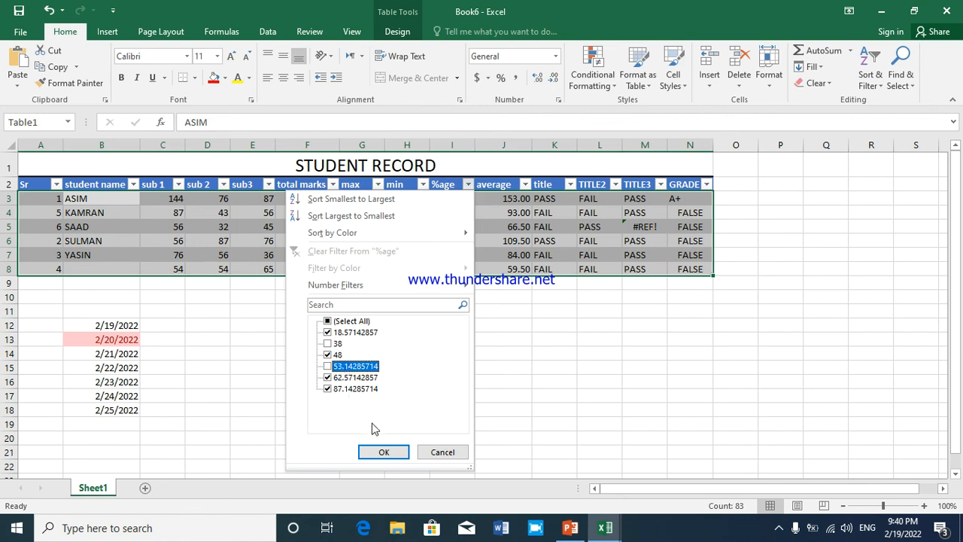
left_click(327, 321)
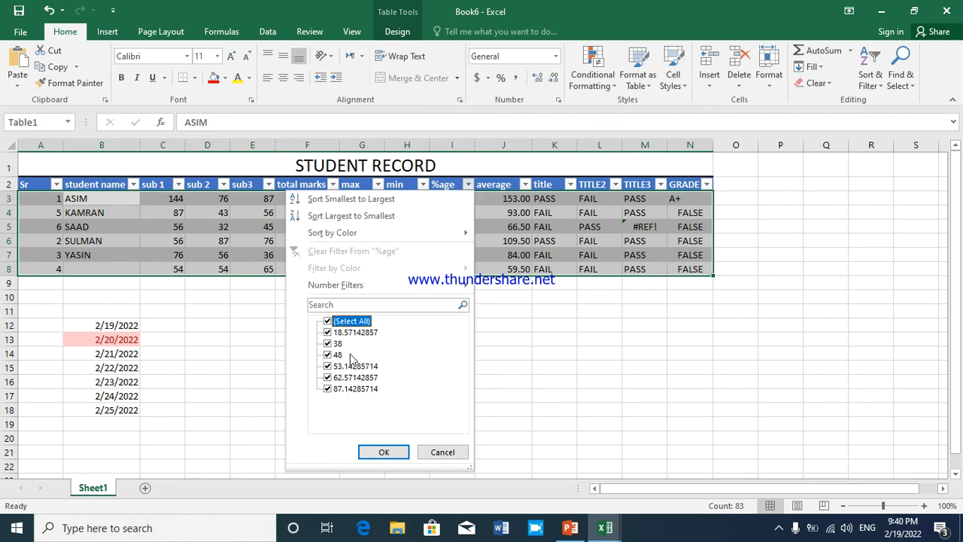
left_click(329, 355)
left_click(384, 453)
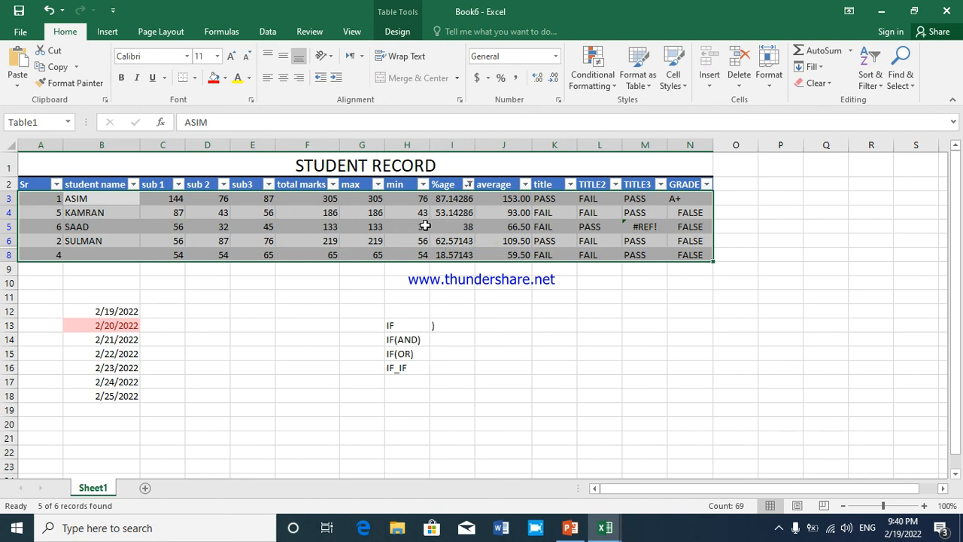
Open the Find dialog for searching the filtered student record table
left_click(871, 77)
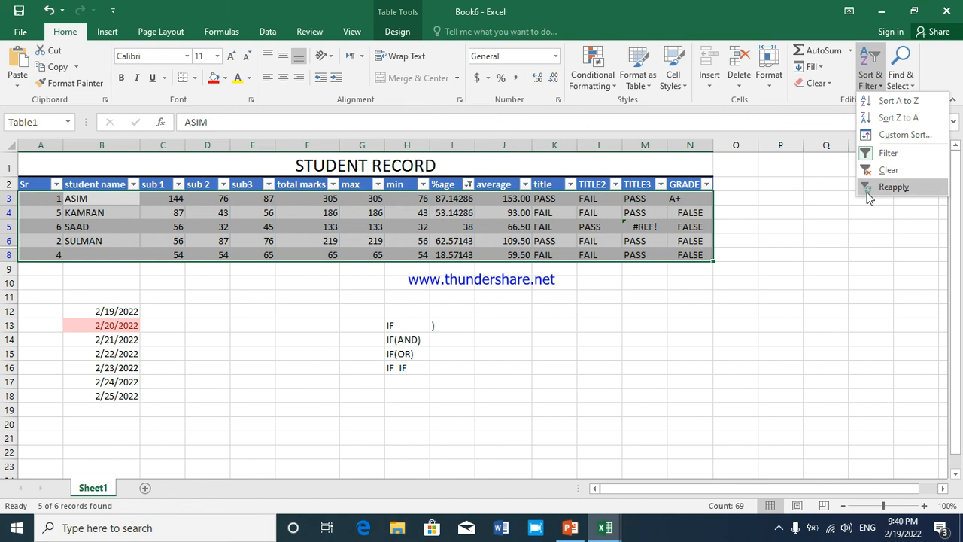
left_click(906, 77)
left_click(906, 77)
left_click(356, 218)
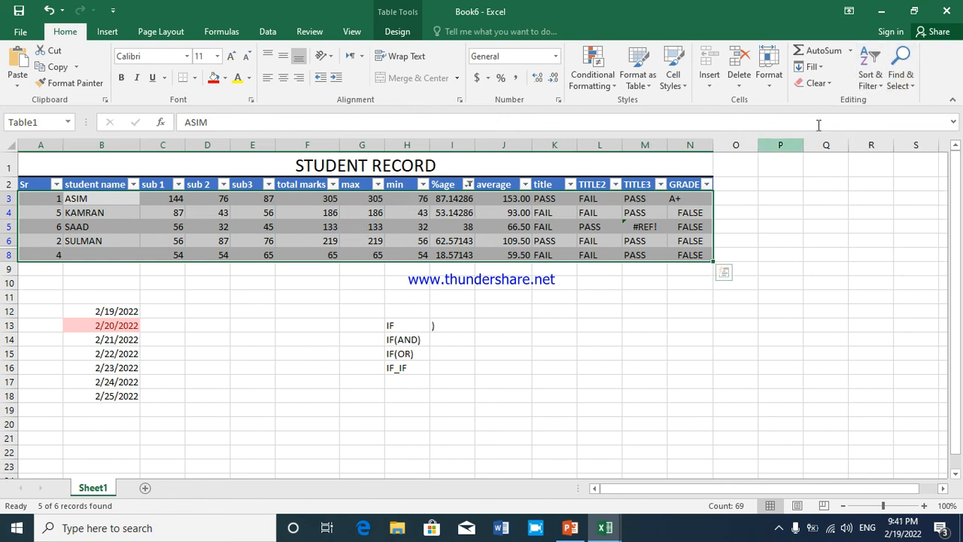
left_click(902, 76)
left_click(865, 100)
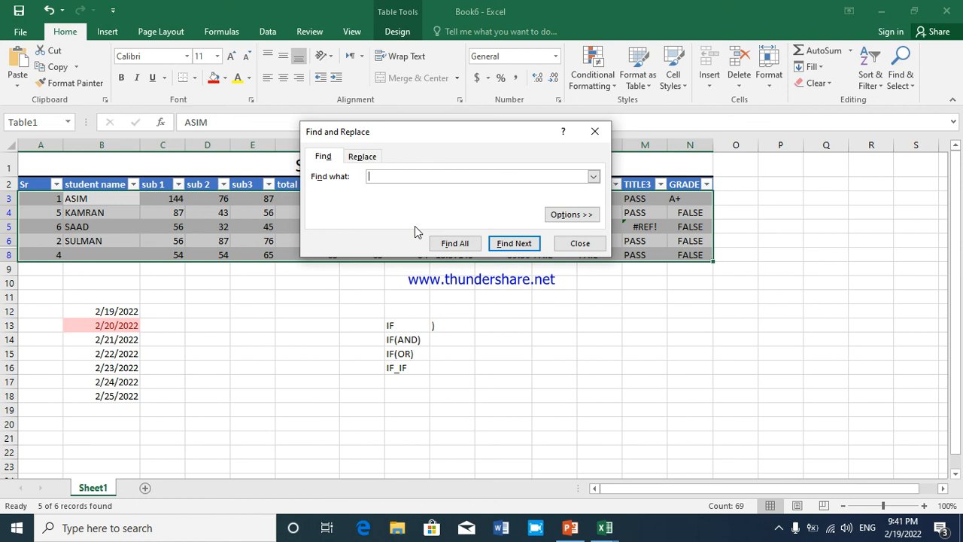
Search the sheet for the student name in the Sr 6 record and select its cell B5
type("SAAD")
left_click(504, 248)
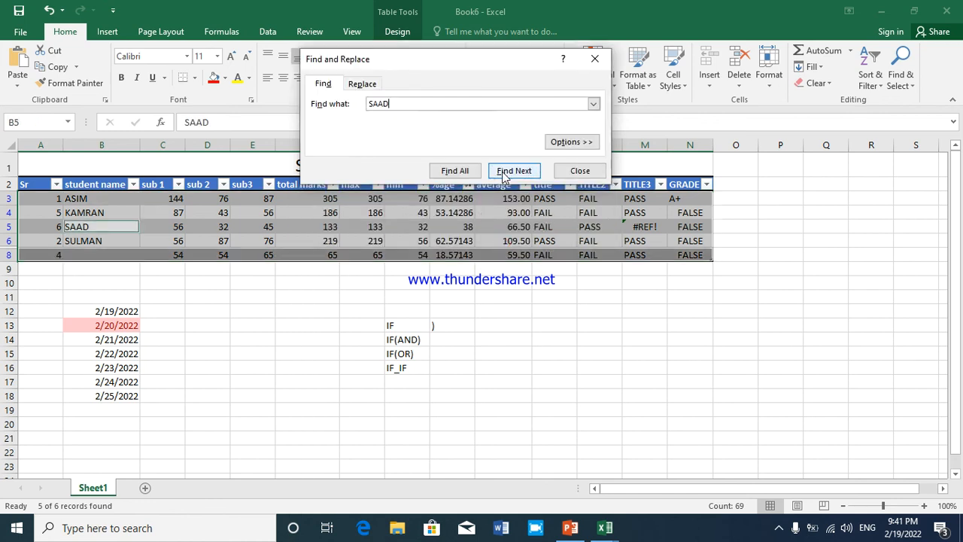
left_click(78, 238)
left_click(77, 227)
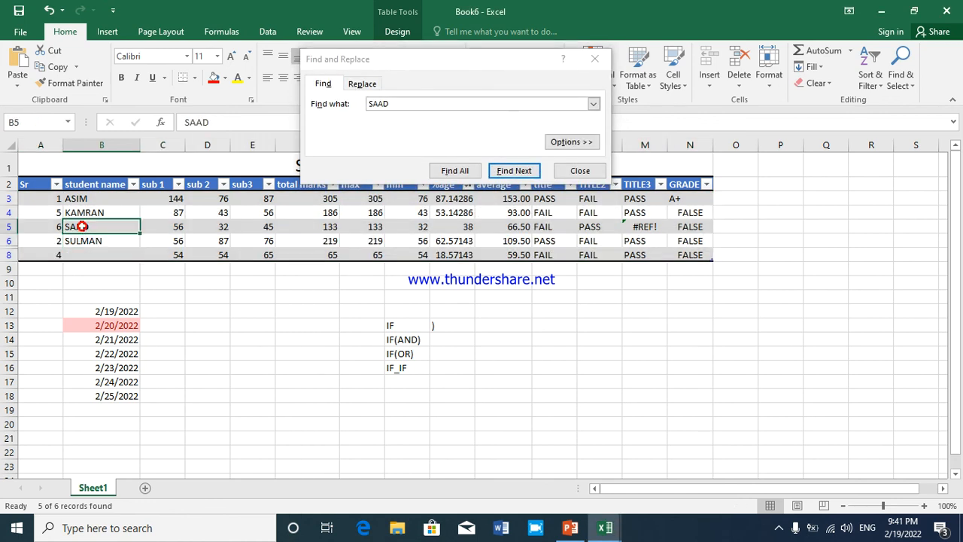
Clear the formats of the whole student record table, header row included, and turn off its header filters
left_click(37, 184)
left_click_drag(66, 188, 711, 256)
left_click(816, 83)
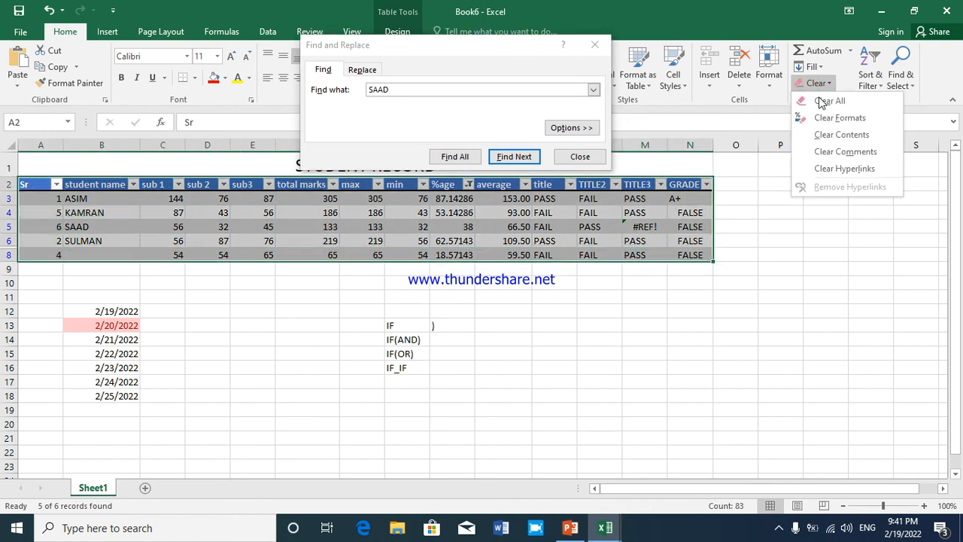
left_click(820, 118)
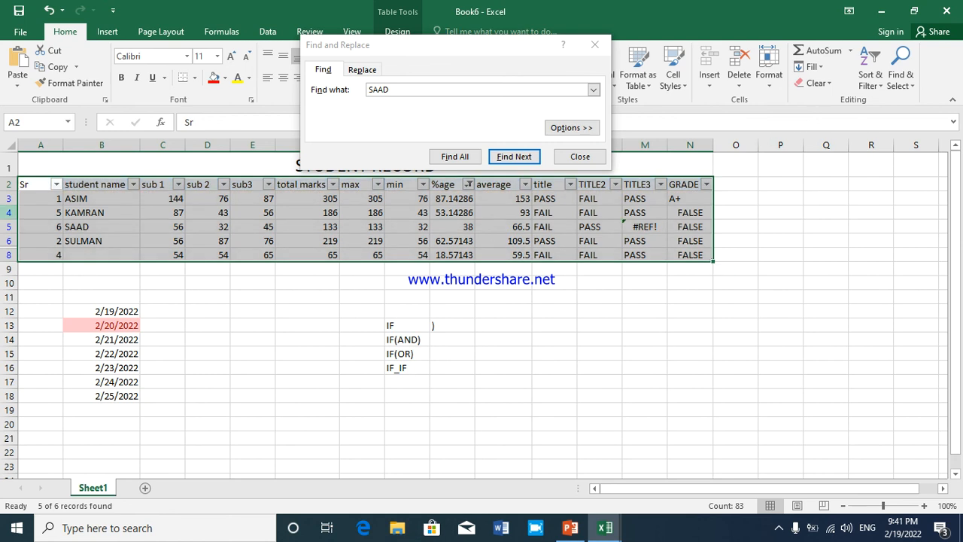
left_click(871, 75)
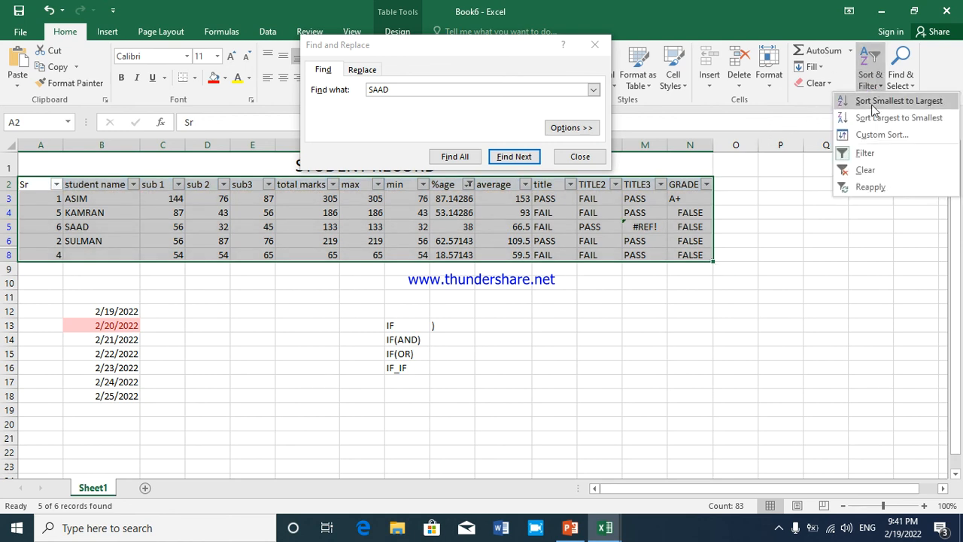
left_click(854, 153)
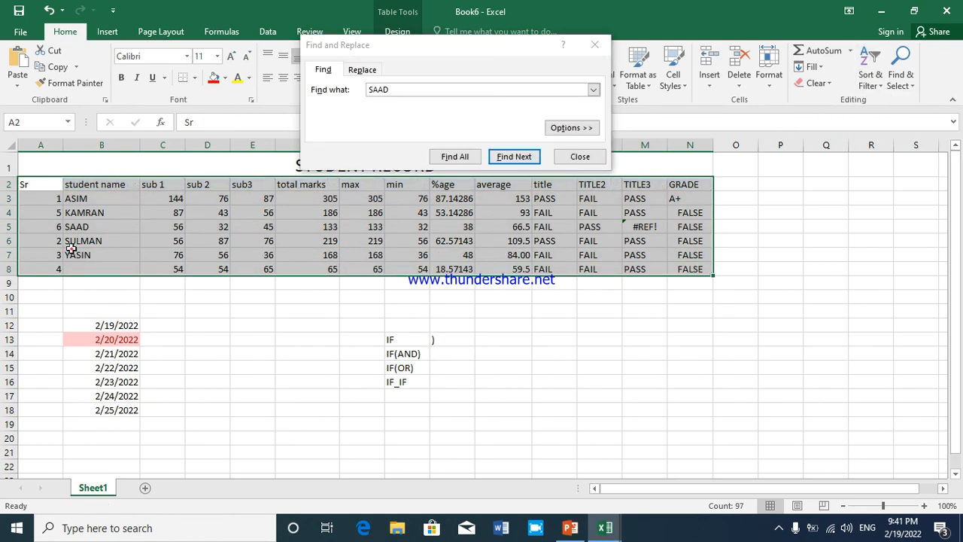
Select a cell inside the table and list all matches for the student name being searched
left_click(73, 253)
left_click_drag(43, 198, 126, 237)
left_click(249, 241)
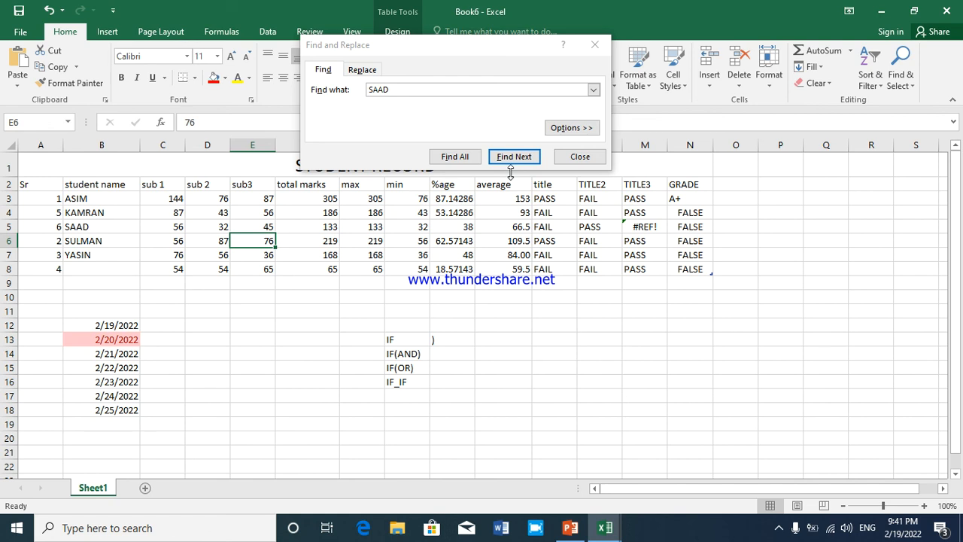
left_click(456, 158)
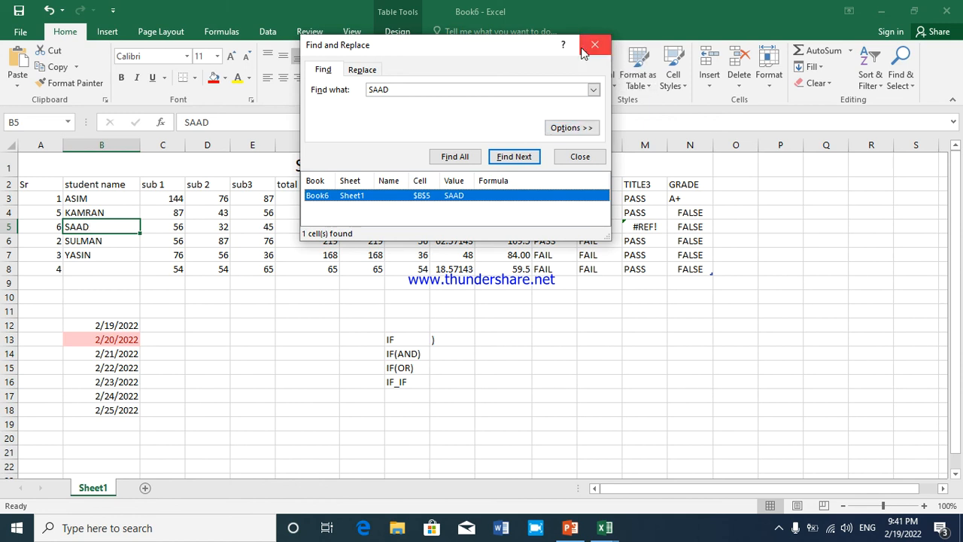
Replace the searched student name in the Sr 6 record with a different student name and close Find and Replace
left_click(353, 69)
left_click(380, 106)
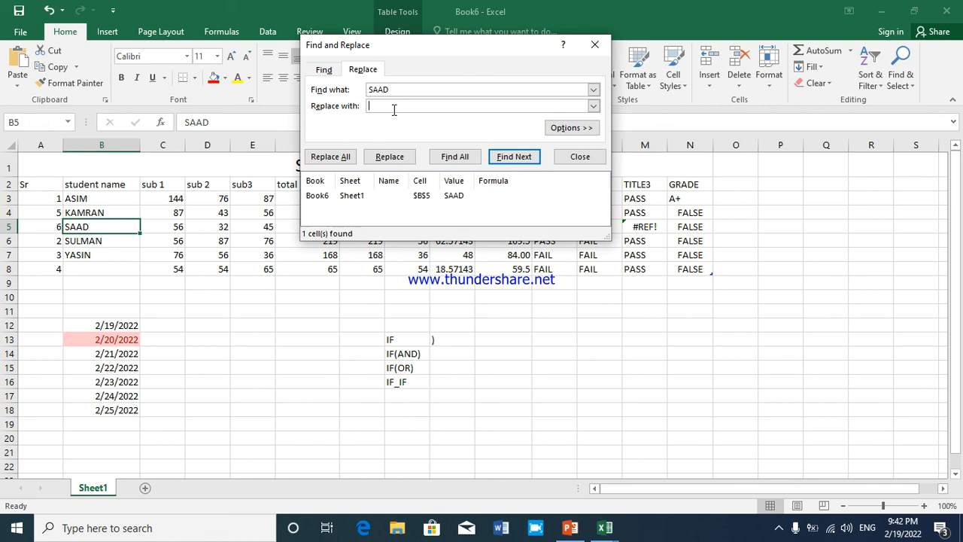
type("RIZWAN")
left_click(397, 163)
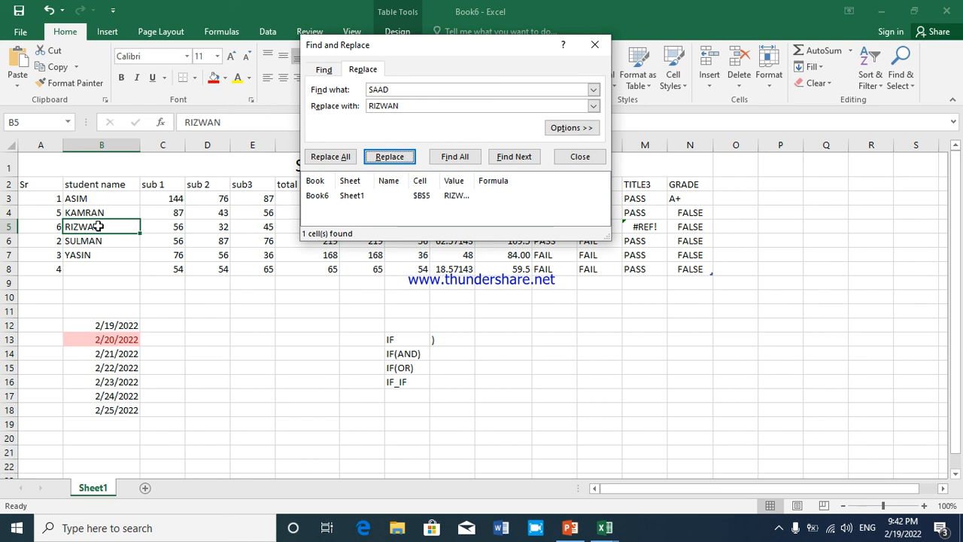
left_click(594, 45)
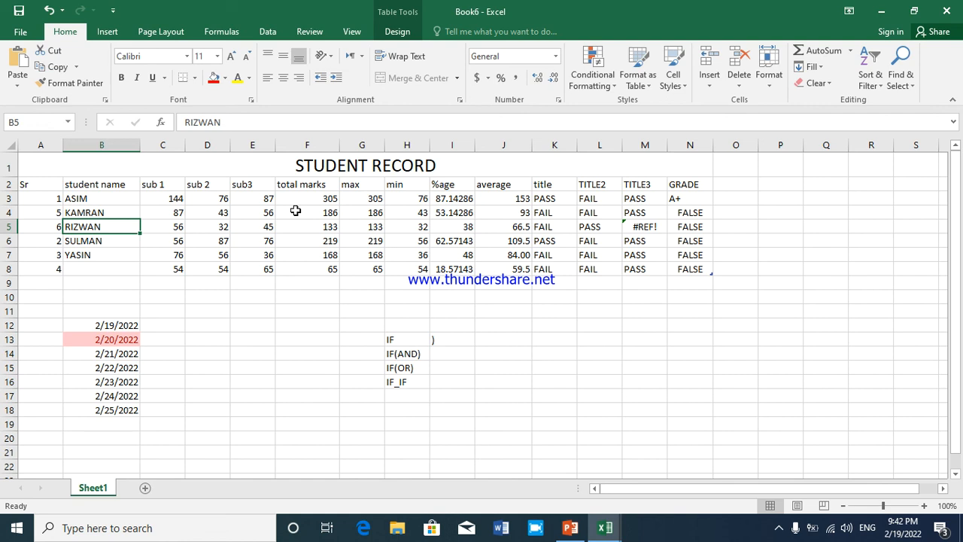
Freeze the worksheet panes with the header row A2:N2 selected
left_click(106, 32)
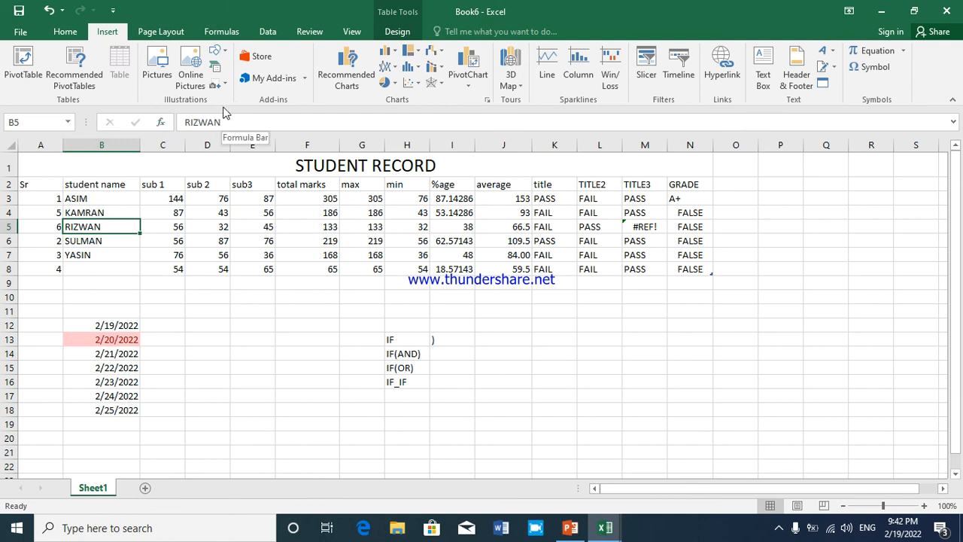
left_click(342, 33)
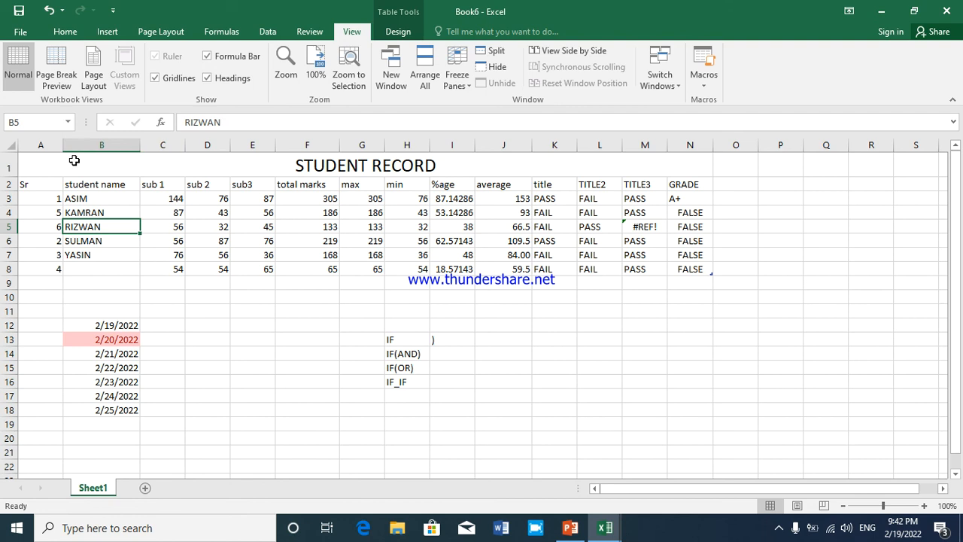
left_click_drag(41, 184, 671, 186)
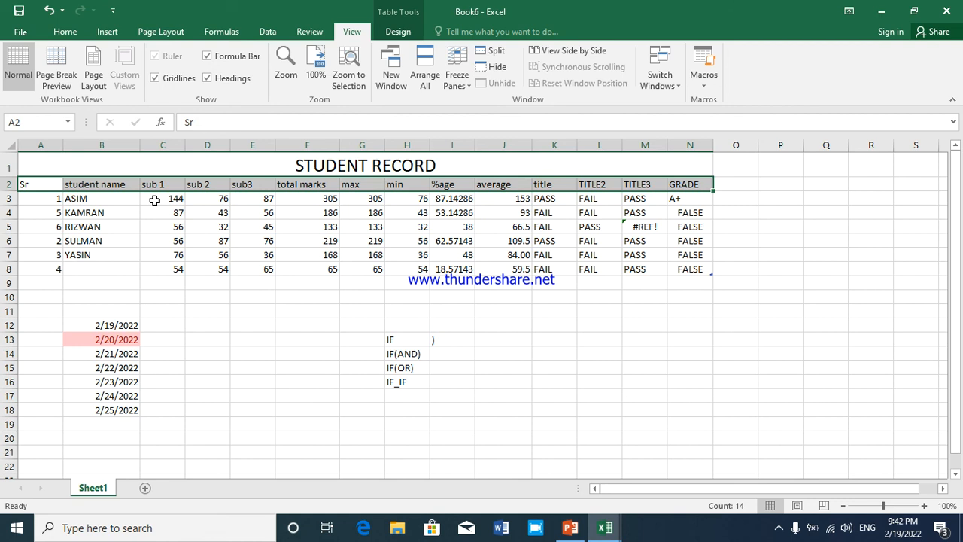
left_click(455, 84)
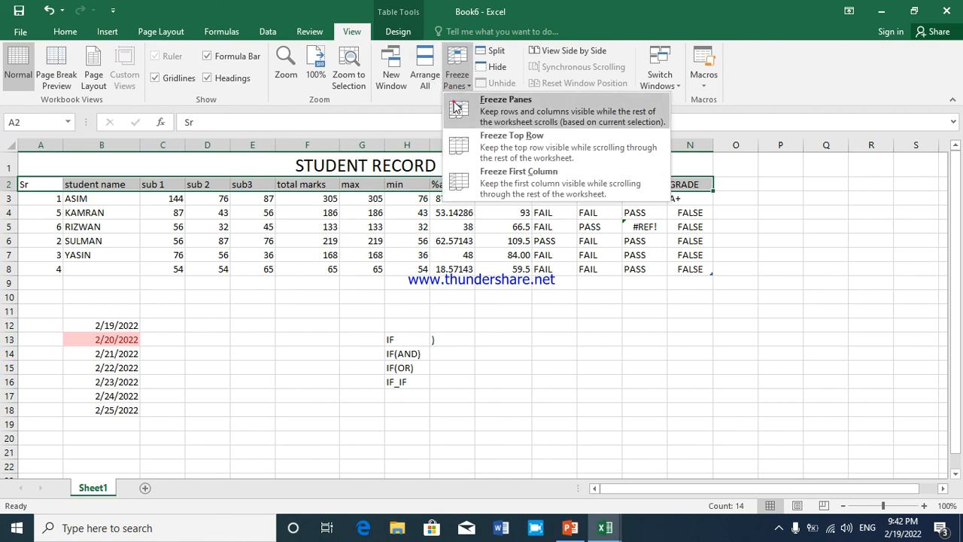
left_click(456, 108)
Move down through the worksheet rows and back to the start to check which rows stay frozen
left_click(441, 215)
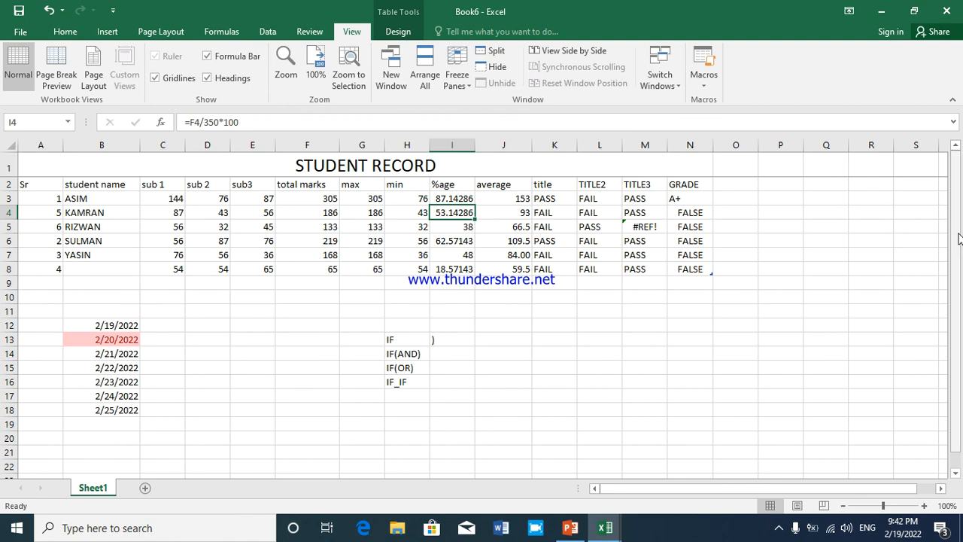
left_click_drag(959, 238, 959, 243)
left_click(499, 279)
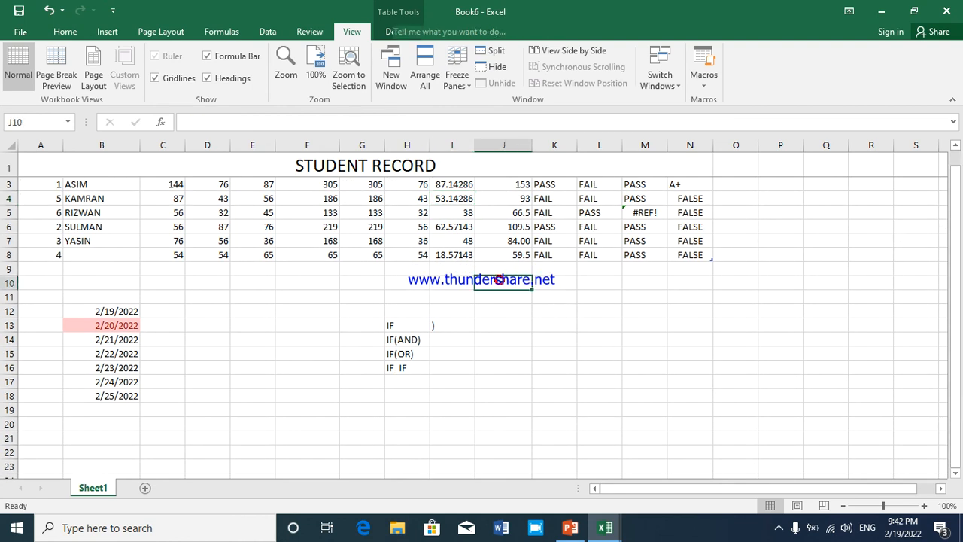
key("Down")
key("Down")
key("Down")
key("Down")
key("Down")
key("Down")
key("Down")
key("Down")
key("Down")
key("Down")
key("Down")
key("Down")
key("Down")
key("Down")
key("Down")
key("Down")
key("Down")
key("Down")
key("Down")
key("Down")
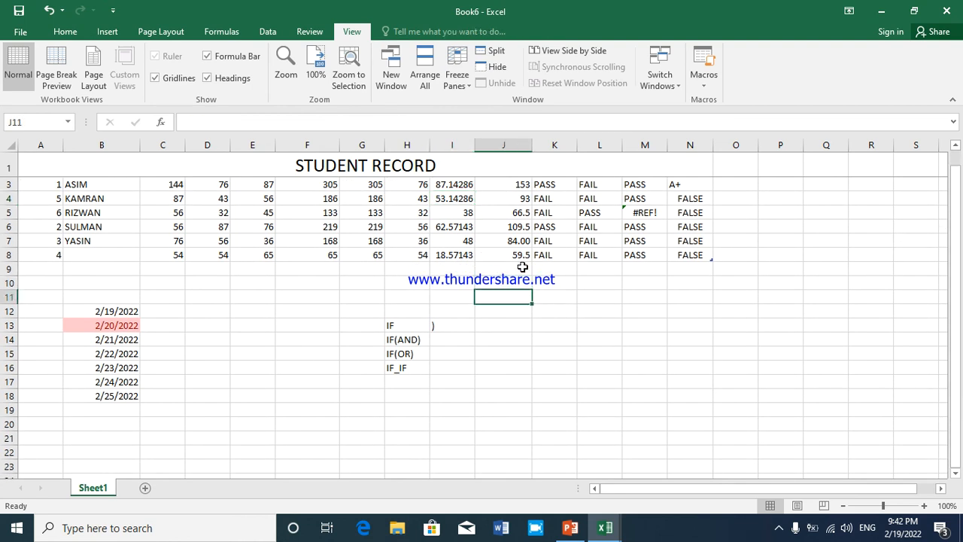
key("Up")
key("Up")
key("Up")
key("Up")
key("Up")
key("Up")
key("Up")
key("Up")
key("Up")
key("Up")
key("Up")
key("Up")
key("Up")
key("Up")
key("Up")
key("Up")
key("Up")
key("Up")
key("Up")
key("Up")
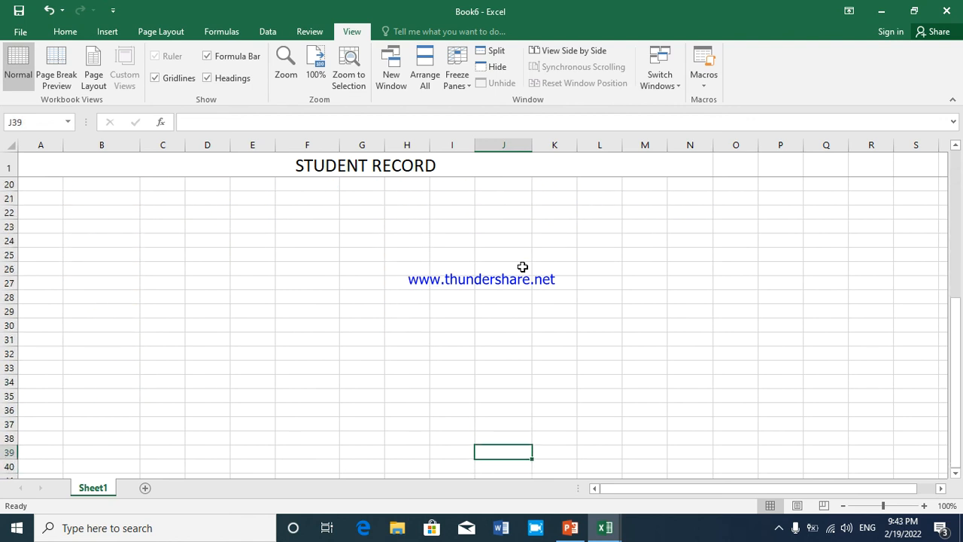
key("Down")
key("Down")
key("Down")
key("Down")
key("Down")
key("Down")
key("Down")
key("Down")
key("Down")
key("Down")
key("Down")
key("Down")
key("Down")
key("Down")
key("Down")
key("Down")
key("Down")
key("Down")
key("Down")
key("Down")
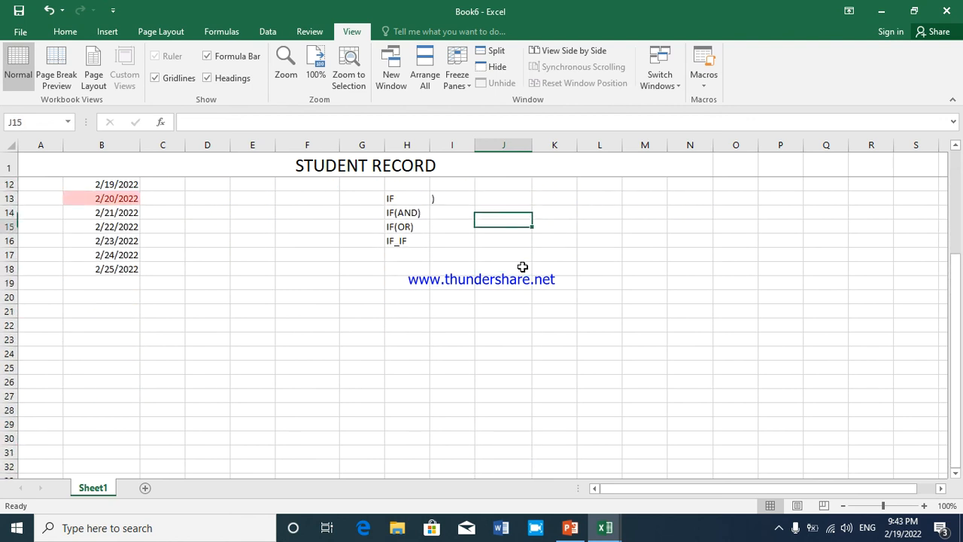
key("Up")
key("Up")
key("Up")
key("Up")
key("Up")
key("Up")
key("Up")
key("Up")
key("Up")
key("Up")
key("Up")
key("Up")
key("Up")
key("Up")
key("Up")
key("Up")
key("Up")
key("Up")
key("Up")
key("Up")
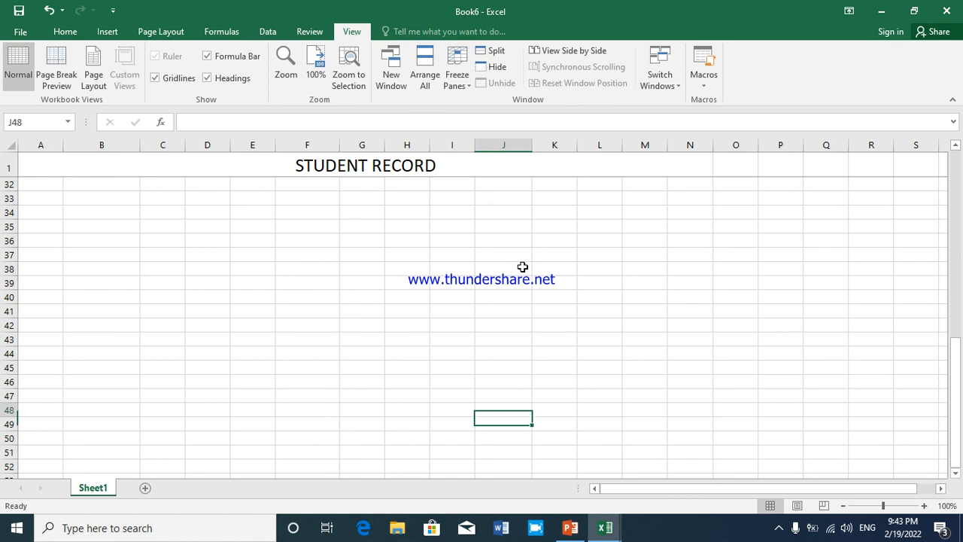
key("Up")
key("Up")
key("Up")
key("Up")
key("Up")
key("Up")
key("Up")
key("Up")
key("Up")
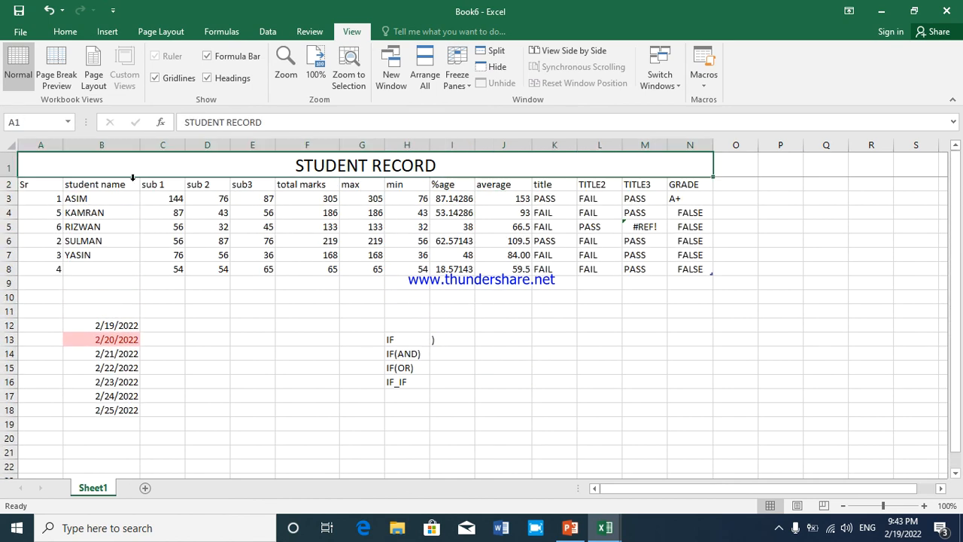
Unfreeze the panes and freeze them again at cell A3, locking the title row and the header row
left_click_drag(38, 187, 684, 183)
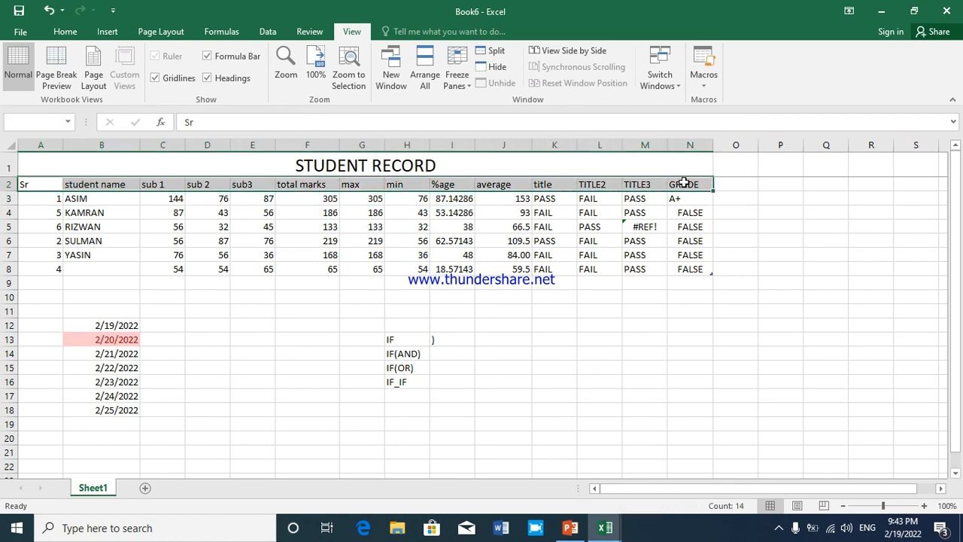
left_click(45, 202)
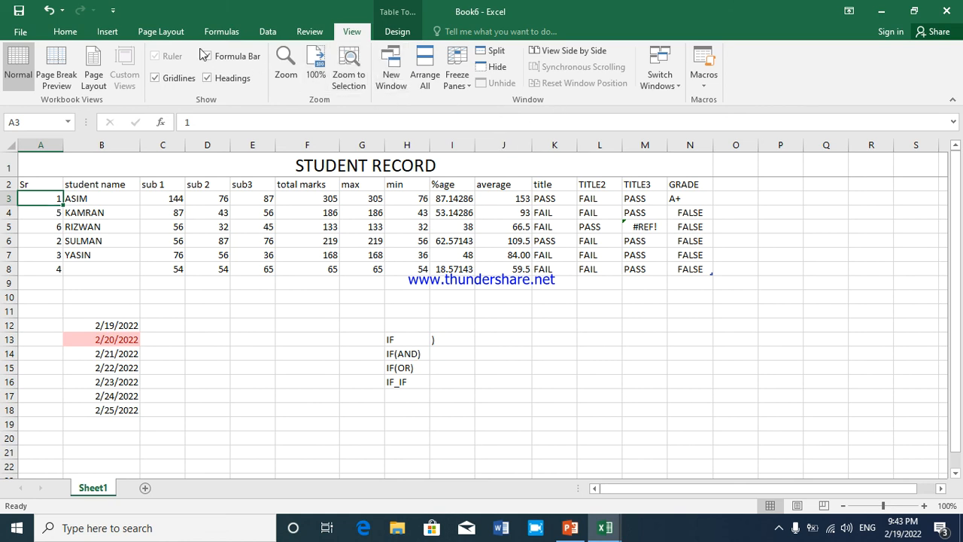
left_click(392, 34)
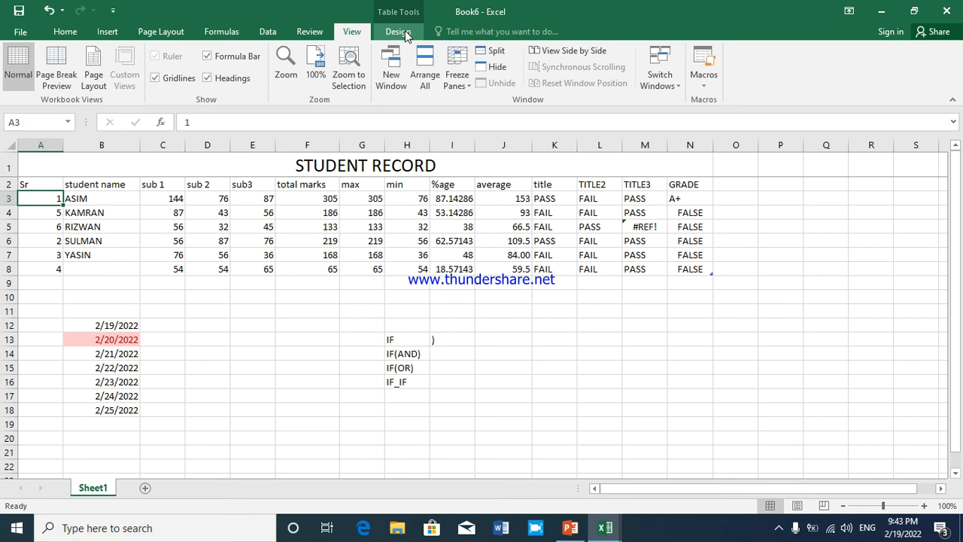
left_click(350, 31)
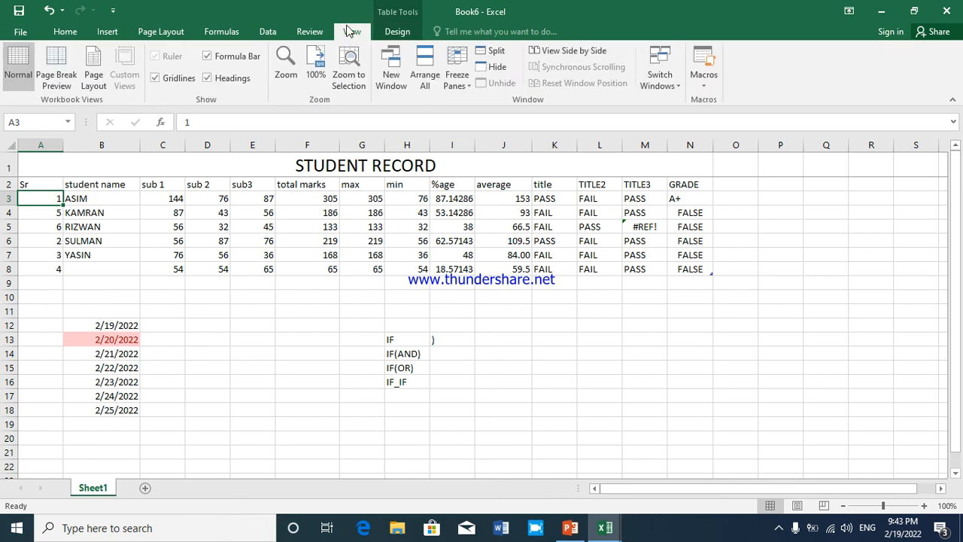
left_click(457, 72)
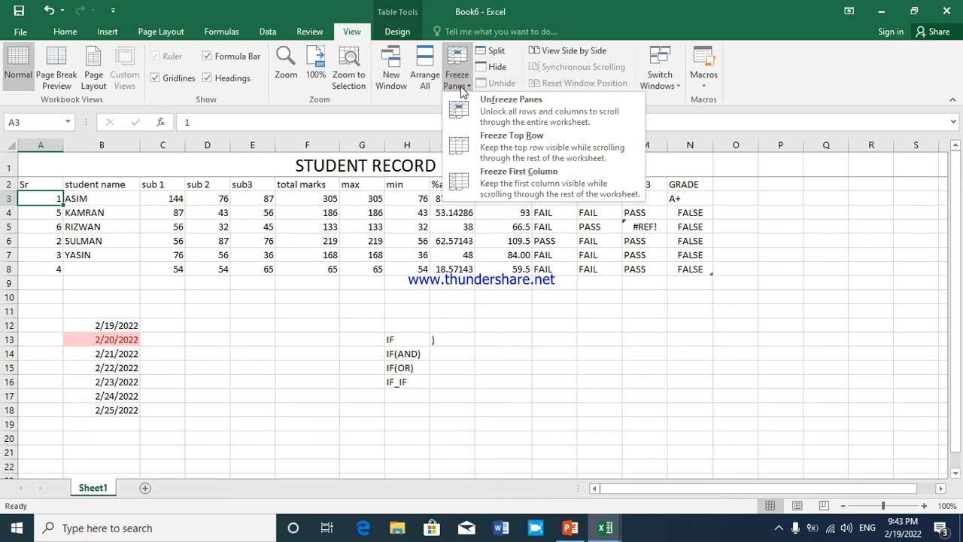
left_click(468, 111)
left_click(456, 75)
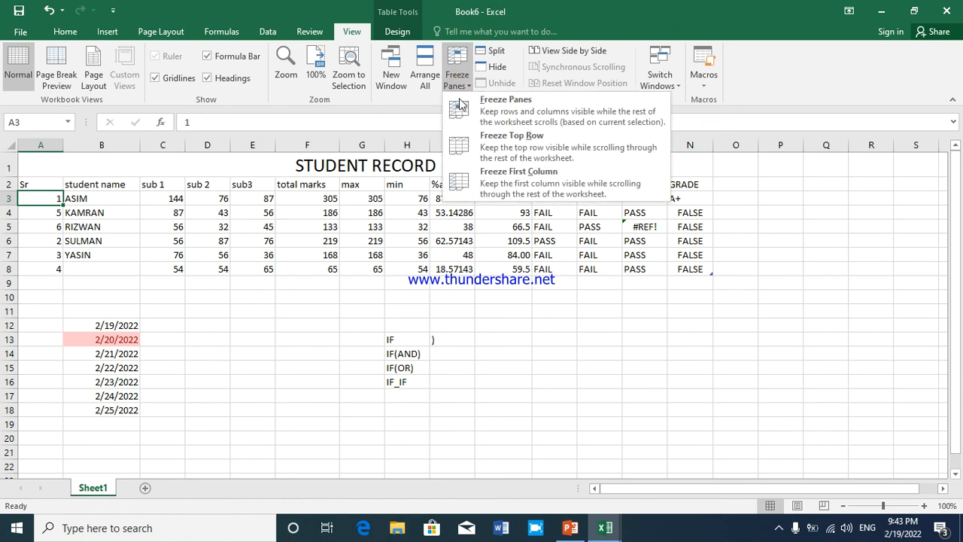
left_click(460, 105)
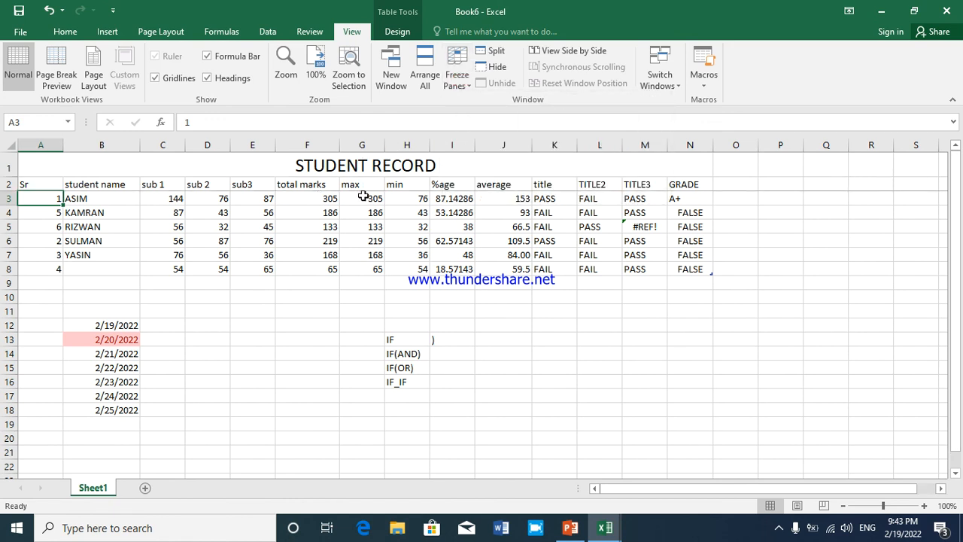
Move from cell H11 down the worksheet and back to A1 to check the frozen title and header rows
left_click(413, 311)
key("Down")
key("Down")
key("Down")
key("Down")
key("Down")
key("Down")
key("Down")
key("Down")
key("Down")
key("Down")
key("Down")
key("Down")
key("Down")
key("Down")
key("Down")
key("Down")
key("Down")
key("Down")
key("Down")
key("Down")
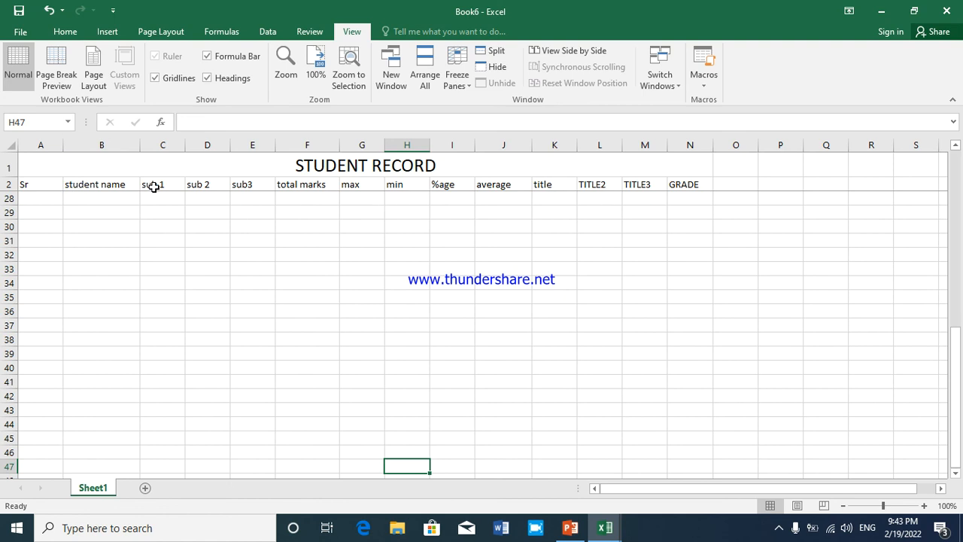
key("Up")
key("Up")
key("Up")
key("Up")
key("Up")
key("Up")
key("Up")
key("Up")
key("Up")
key("Up")
key("Up")
key("Up")
key("Up")
key("Up")
key("Up")
key("Up")
key("Up")
key("Up")
key("Up")
key("Up")
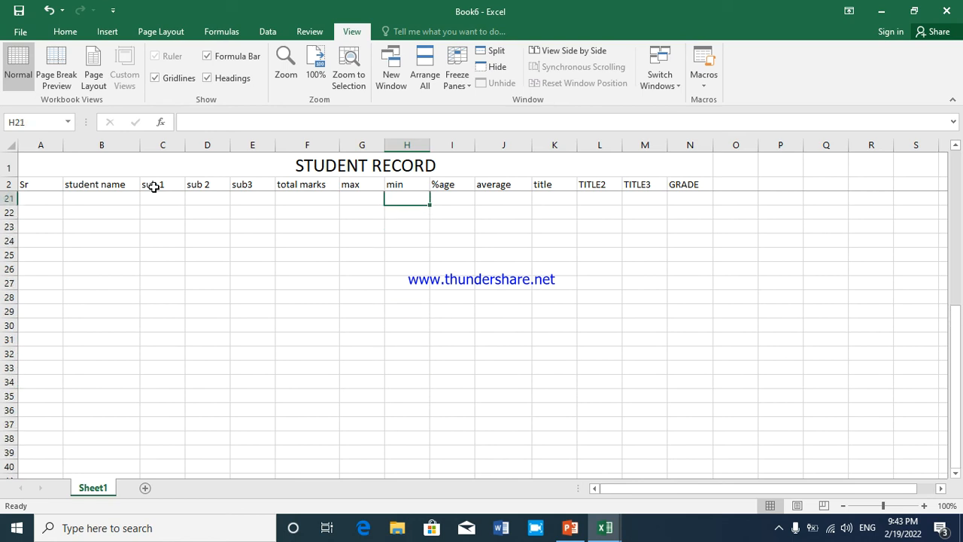
key("ctrl+Home")
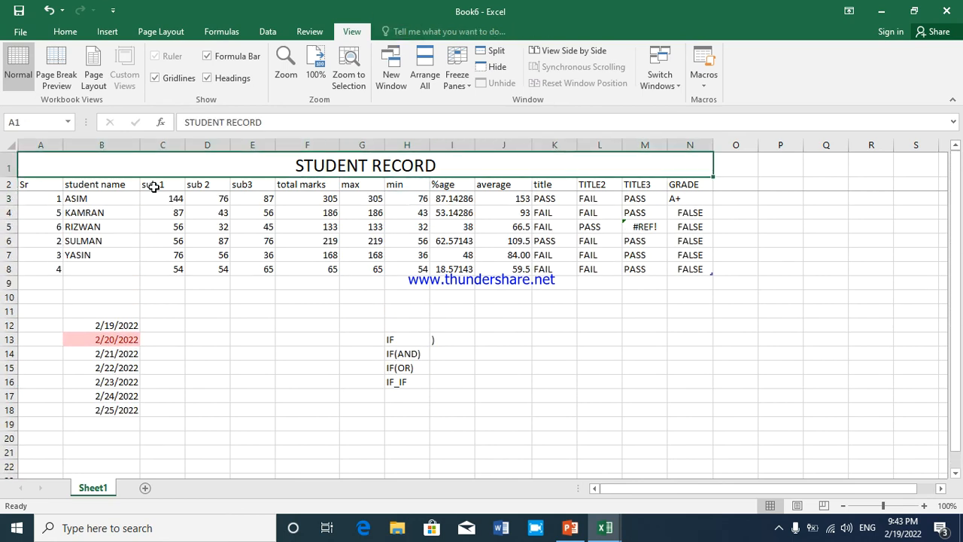
Unfreeze the worksheet panes and select cell F6 in the total marks column
left_click(457, 93)
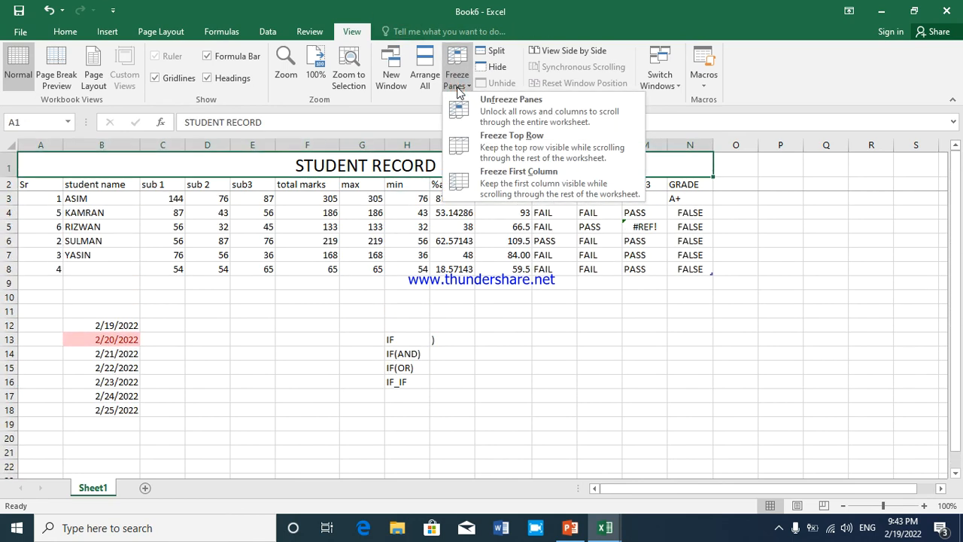
left_click(457, 121)
left_click(316, 241)
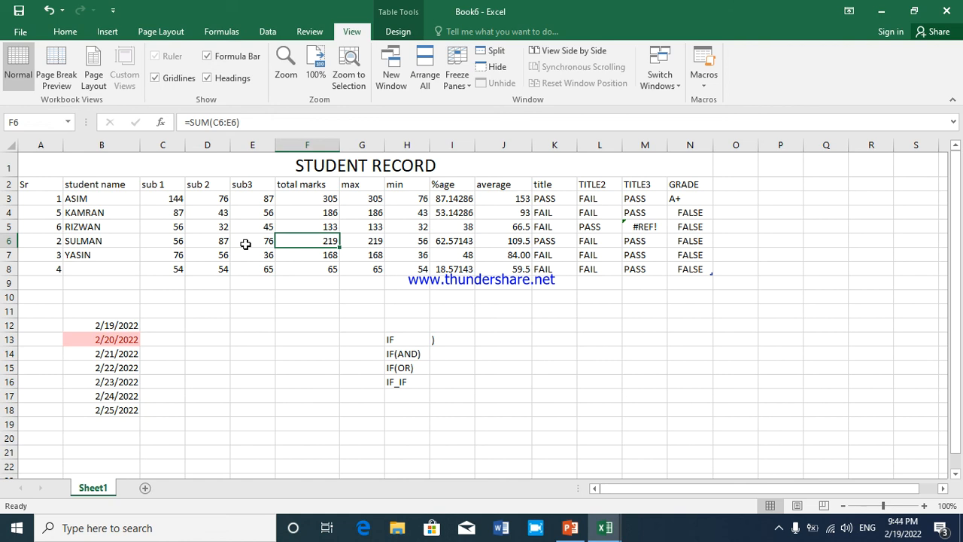
Browse the column and bar chart types offered for the student marks table
left_click(36, 31)
left_click(43, 31)
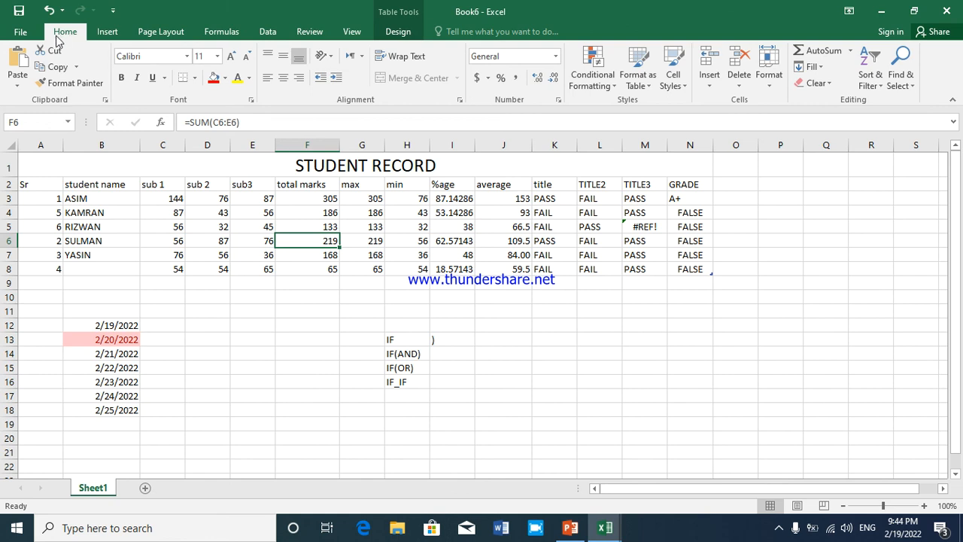
left_click(97, 38)
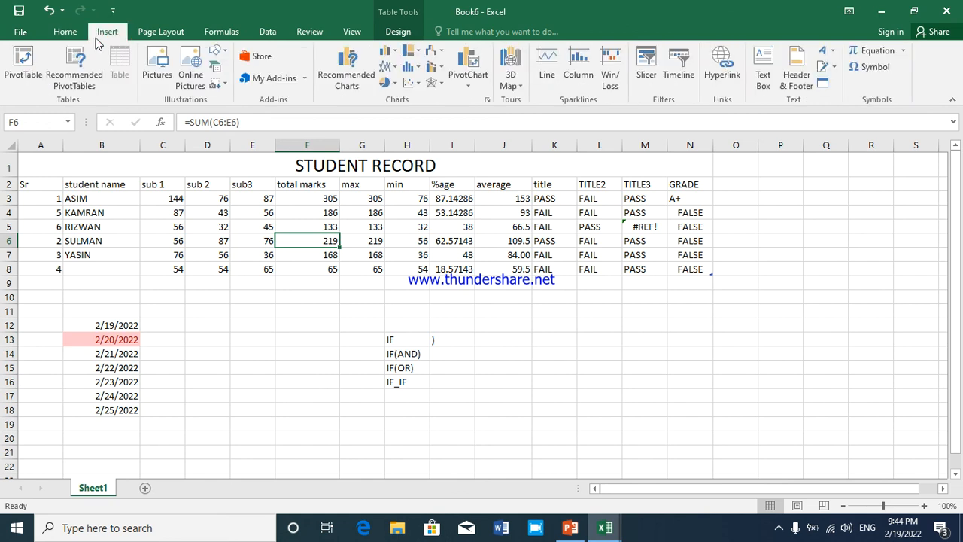
left_click(398, 52)
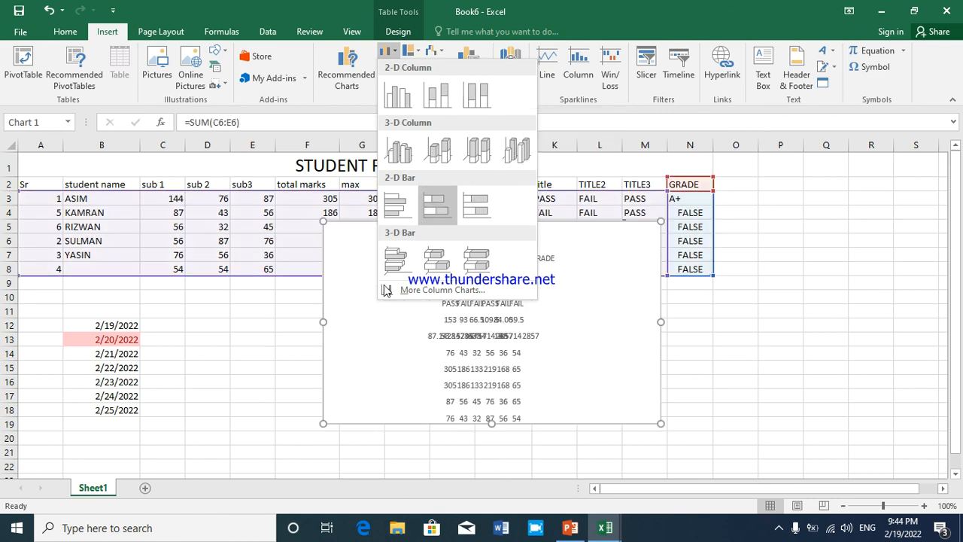
left_click(299, 342)
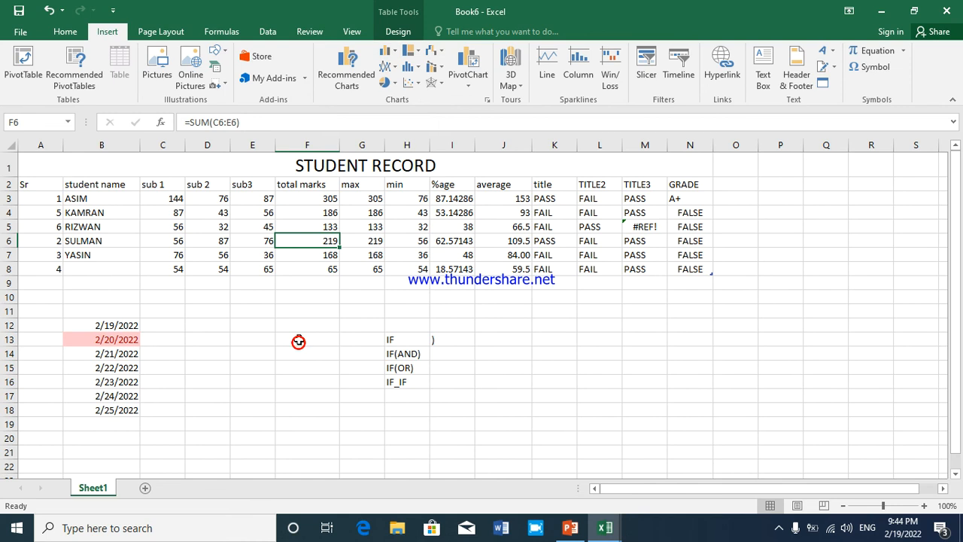
left_click(388, 50)
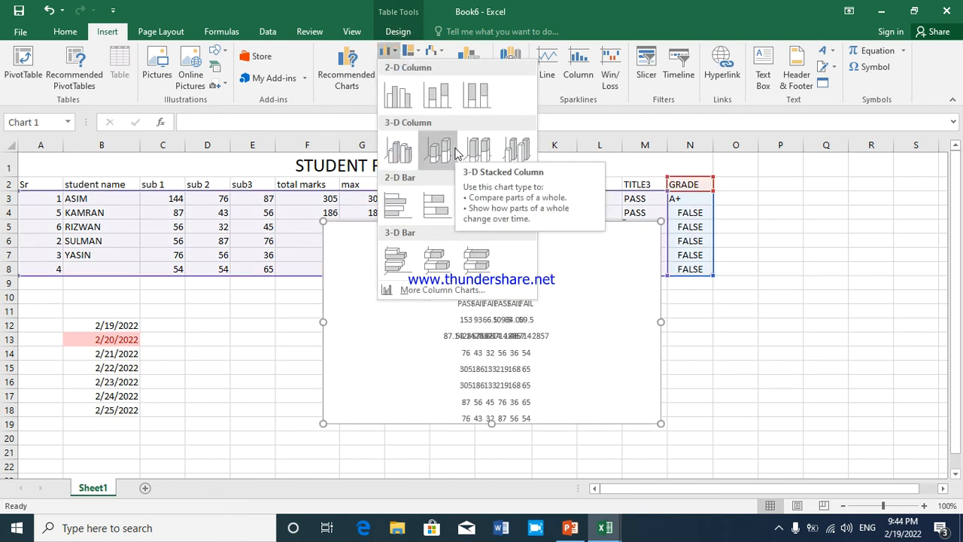
Insert a 3-D Column chart with the empty cell F16 selected
left_click(289, 386)
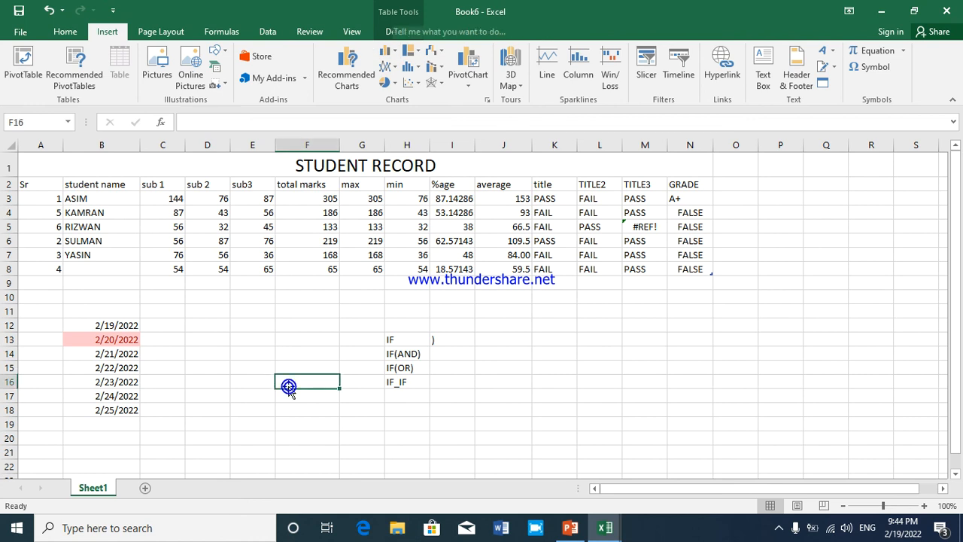
left_click(396, 55)
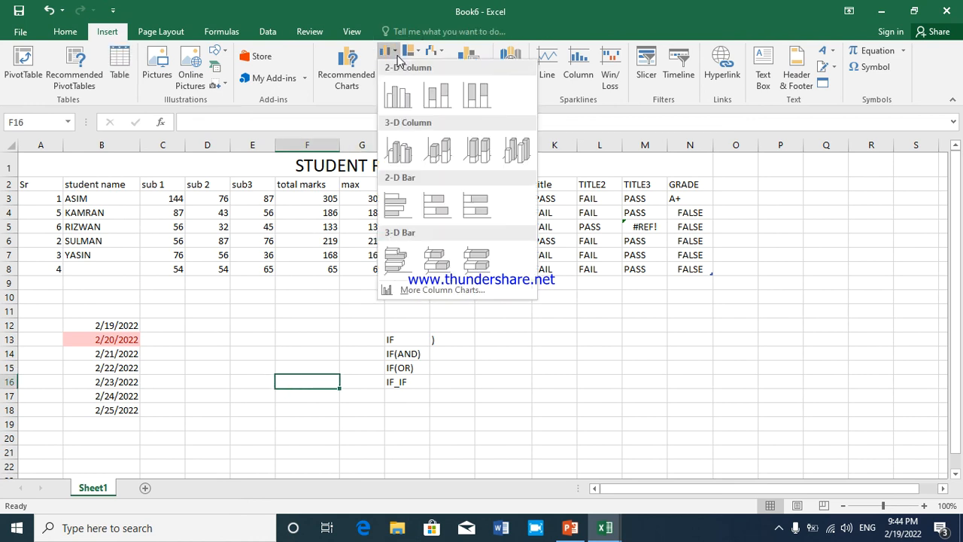
left_click(506, 154)
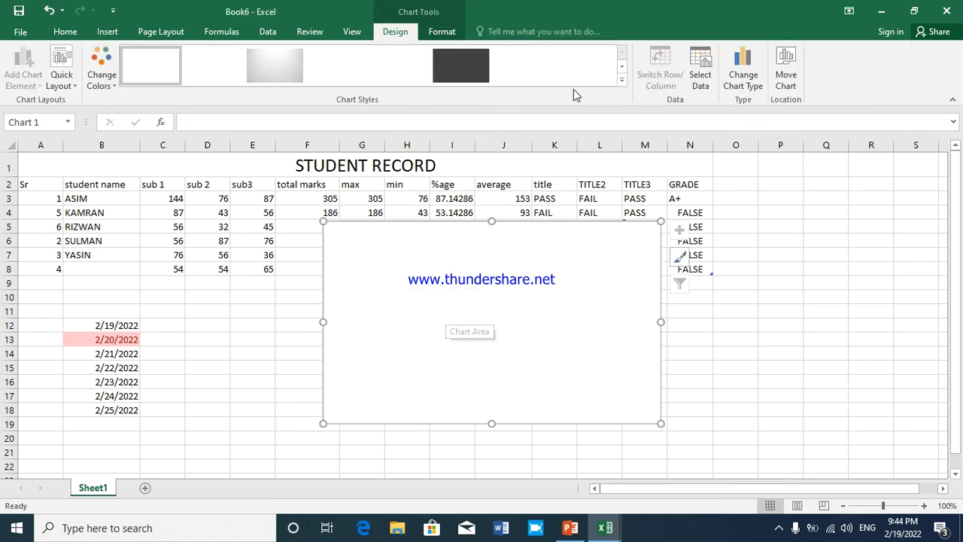
Examine the Line, Pie, Area, Stock, Bar and Column categories available for changing the chart's type
left_click(745, 79)
left_click(300, 154)
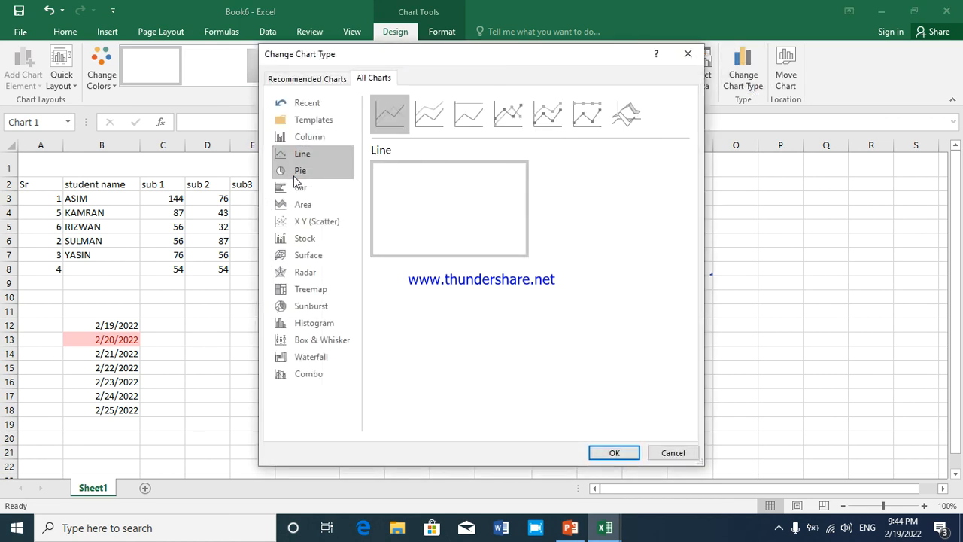
left_click(295, 172)
left_click(297, 205)
left_click(295, 238)
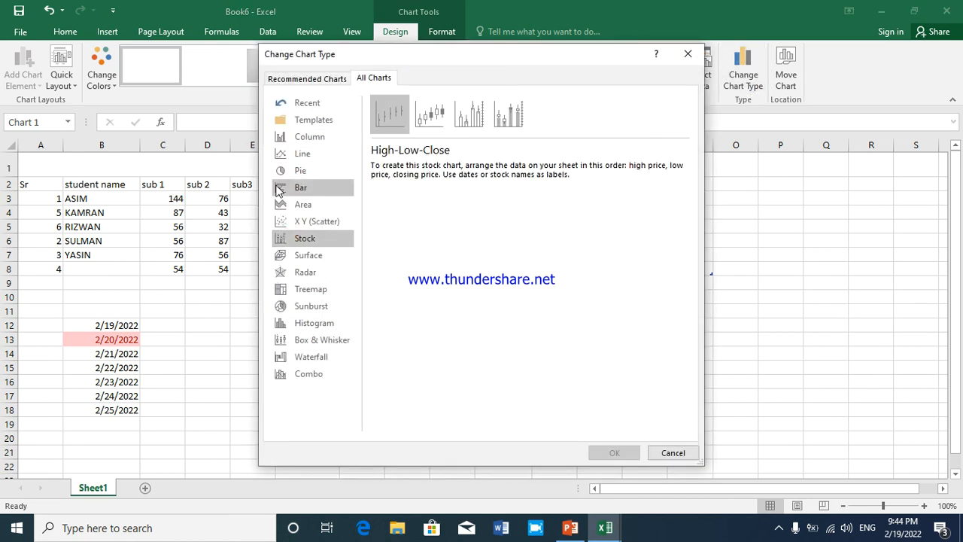
left_click(293, 188)
left_click(286, 172)
left_click(298, 139)
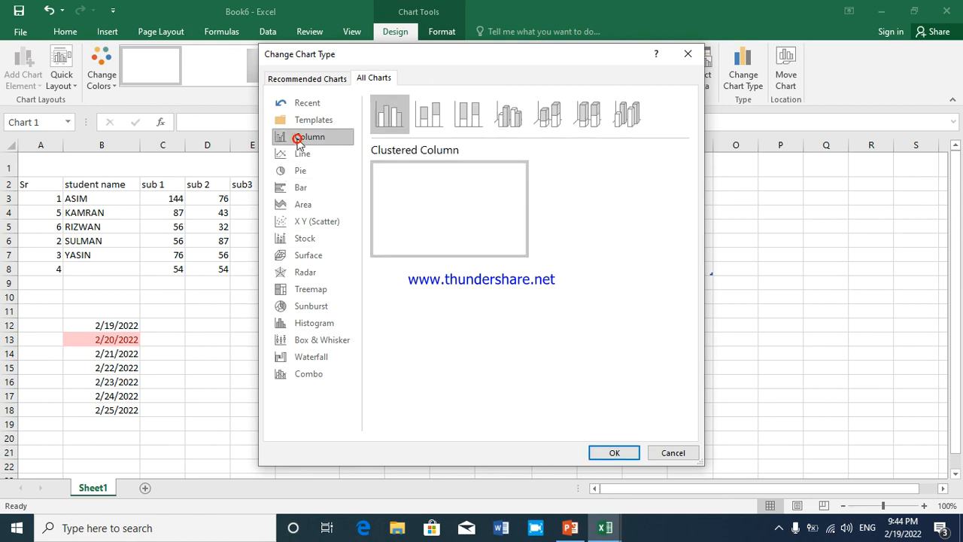
left_click(301, 104)
left_click(302, 136)
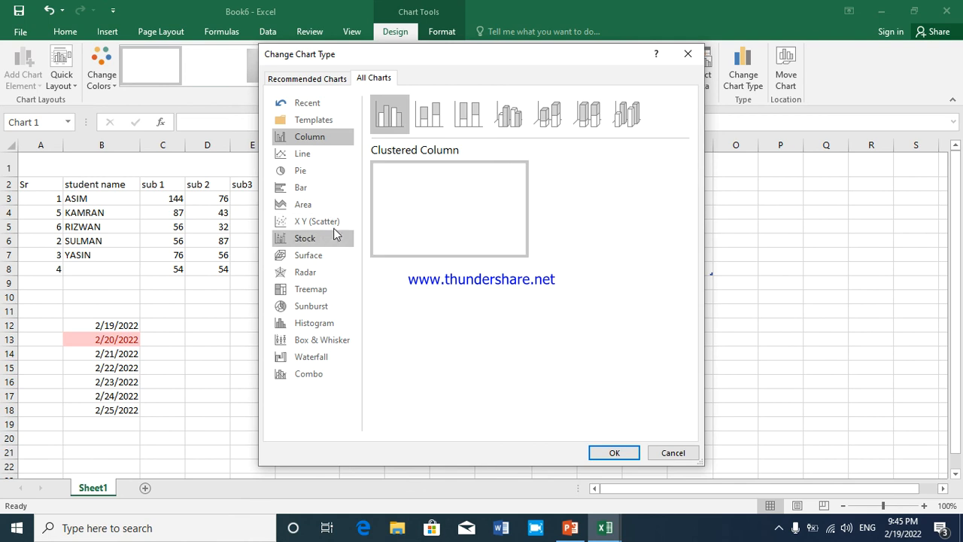
left_click(304, 187)
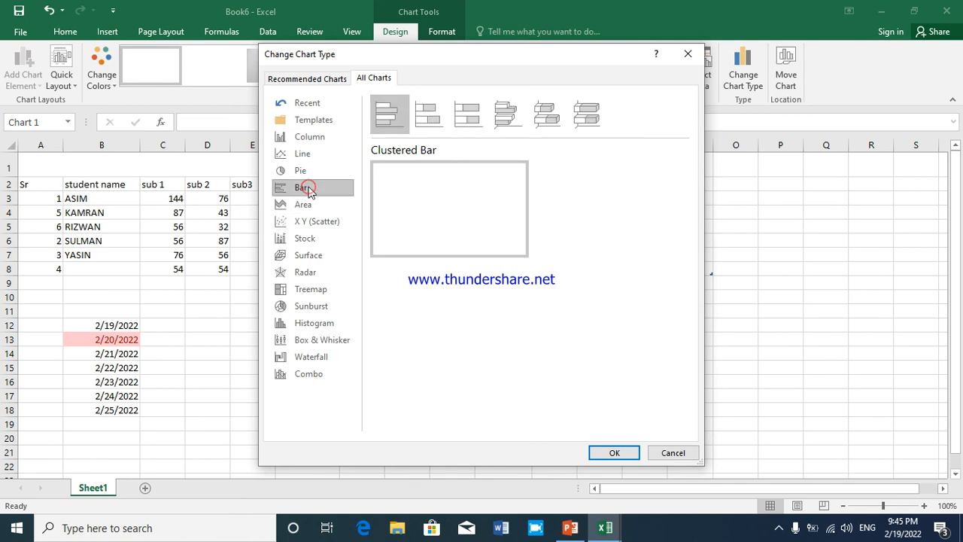
Change the empty chart's type to 3-D Clustered Column
left_click(307, 137)
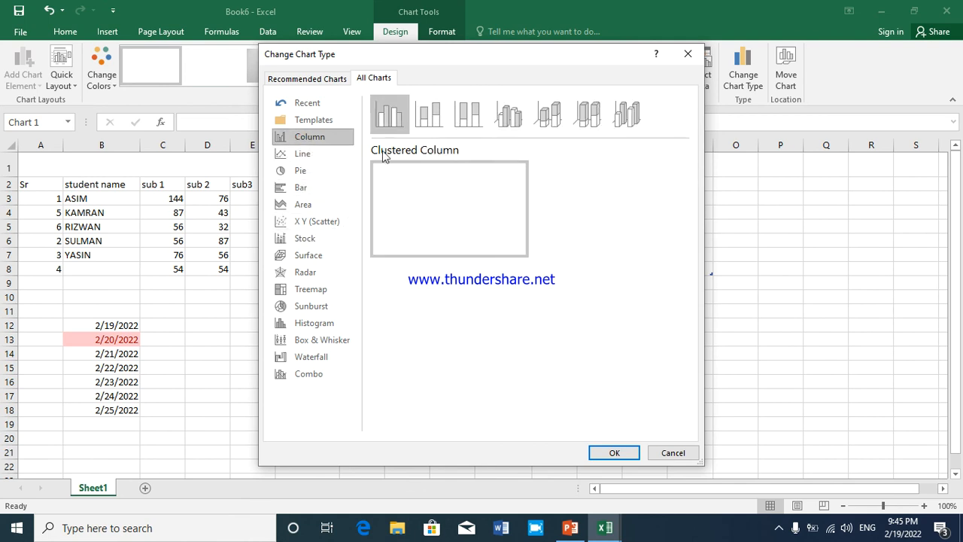
left_click(515, 114)
left_click(609, 451)
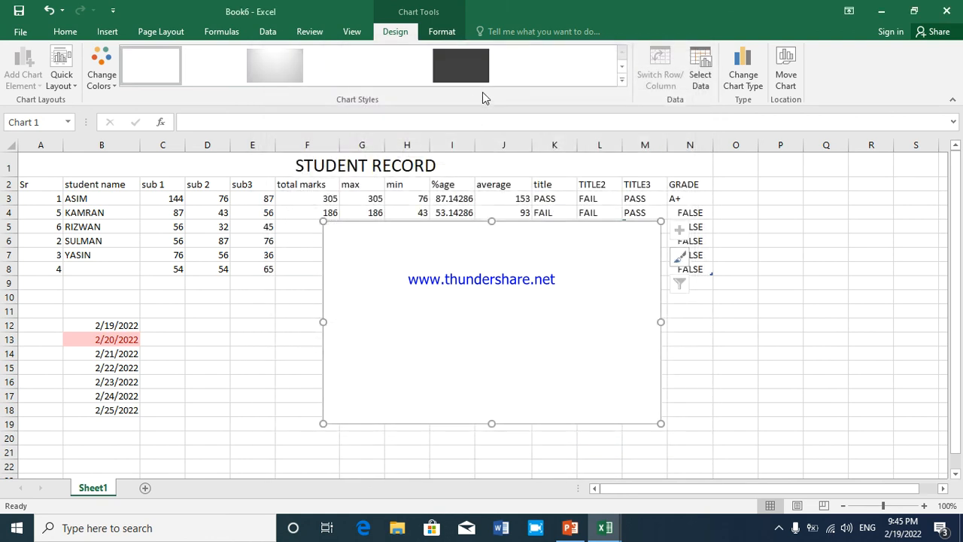
Apply the dark grey chart style to the empty chart and delete the chart
left_click(613, 78)
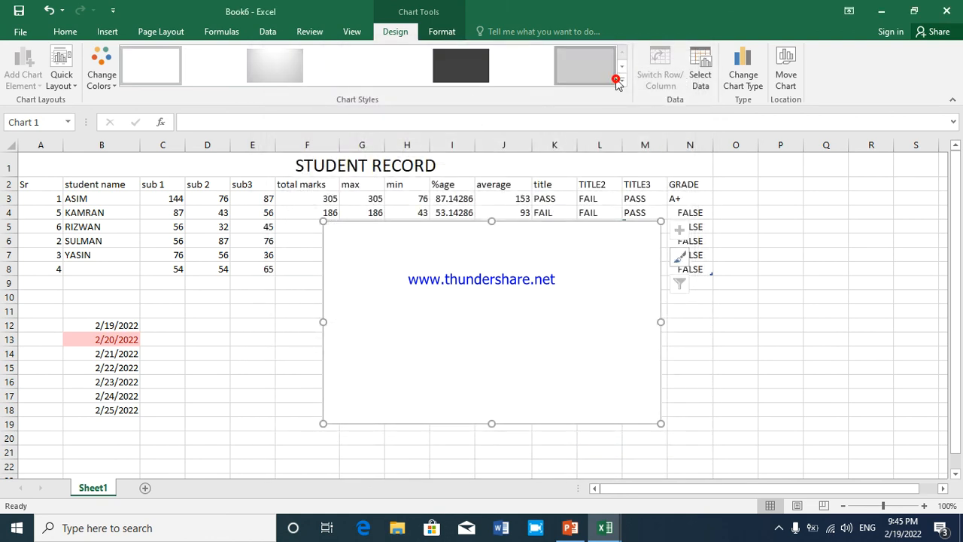
left_click(444, 75)
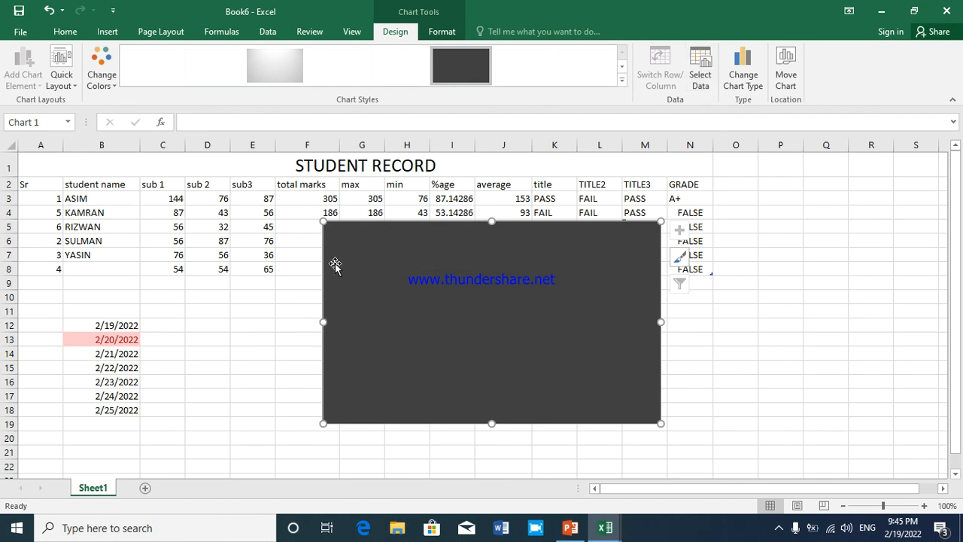
key("Delete")
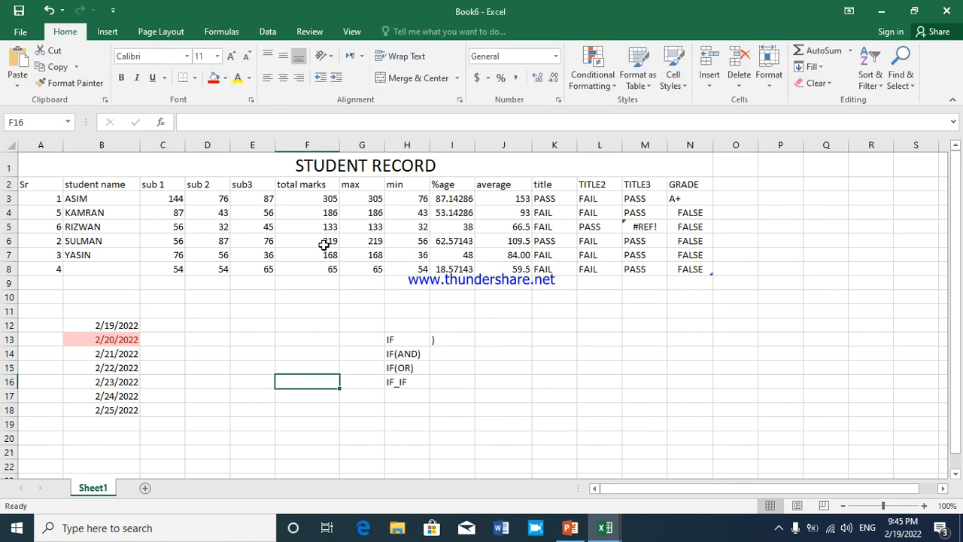
Insert a 2-D stacked column chart from the header and first student row, A2:N3
left_click_drag(41, 184, 710, 199)
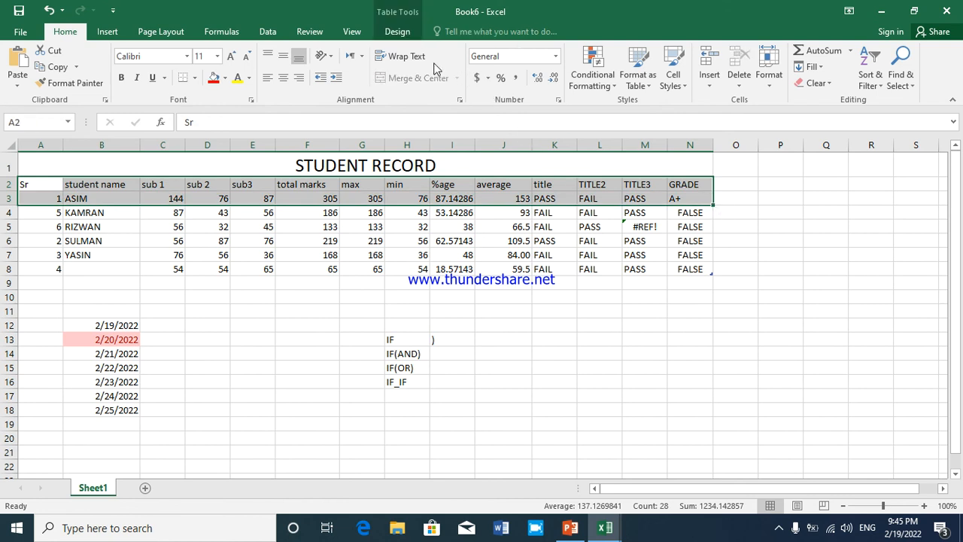
left_click(96, 34)
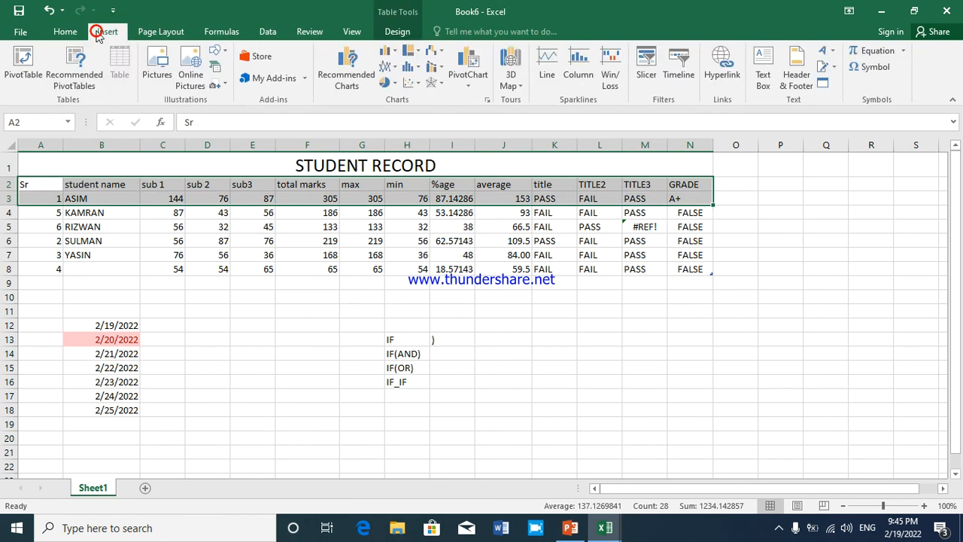
left_click(388, 61)
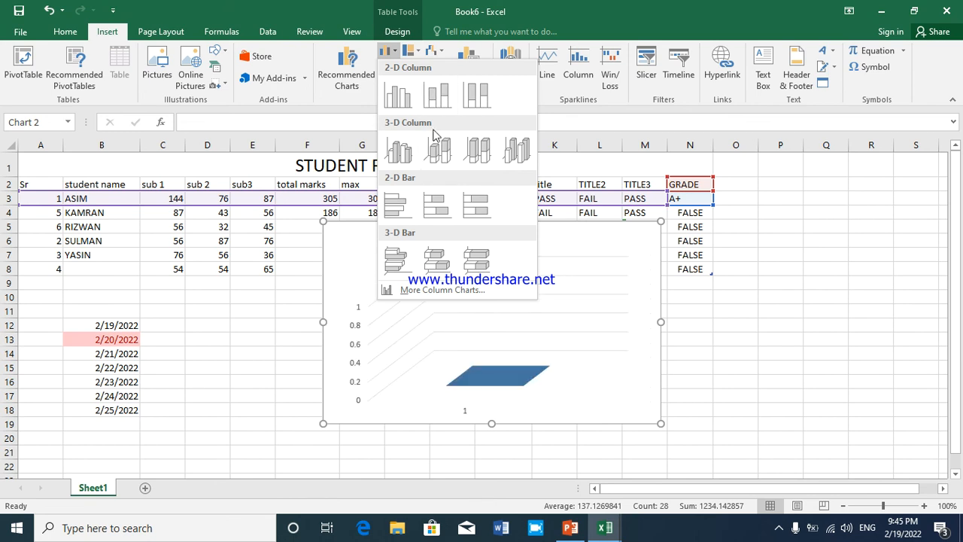
left_click(437, 94)
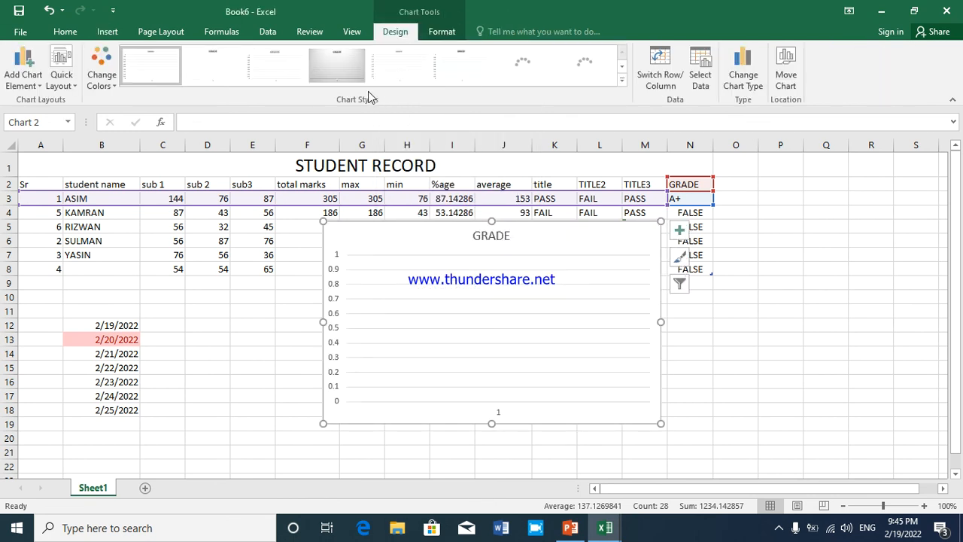
Try the dark chart style on the GRADE chart and settle on the third light style
left_click(536, 78)
left_click(558, 73)
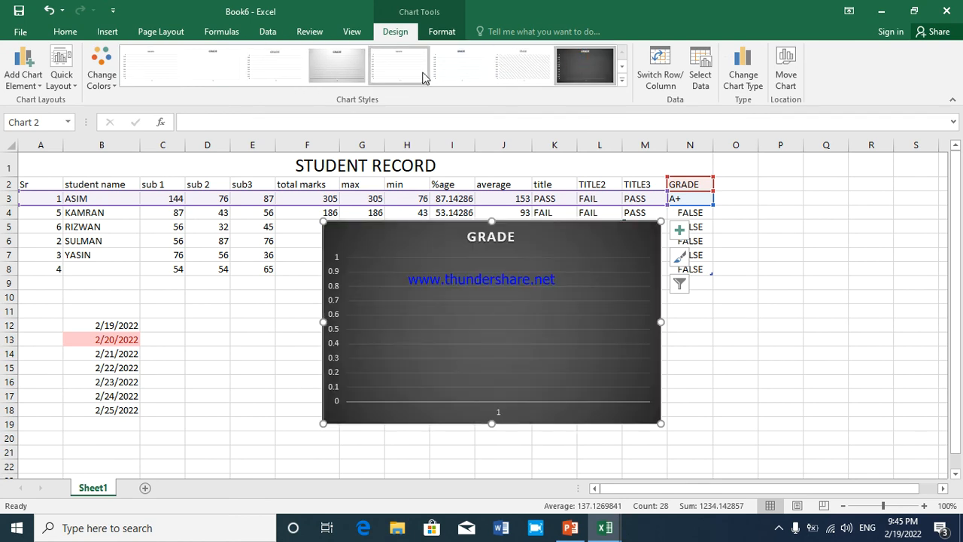
left_click(274, 72)
Select the header row A2:N2 and try to delete the GRADE chart's plot area
left_click_drag(26, 185, 472, 187)
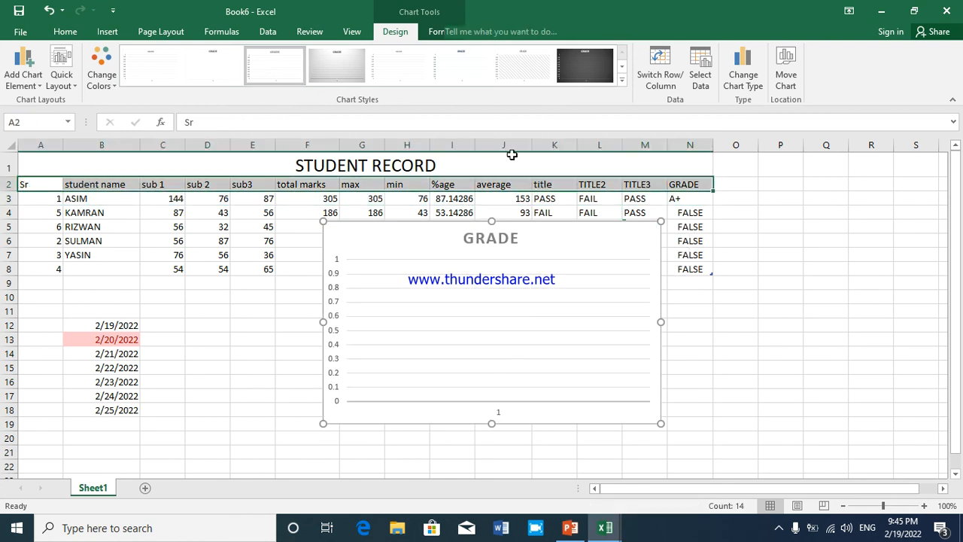
left_click(478, 316)
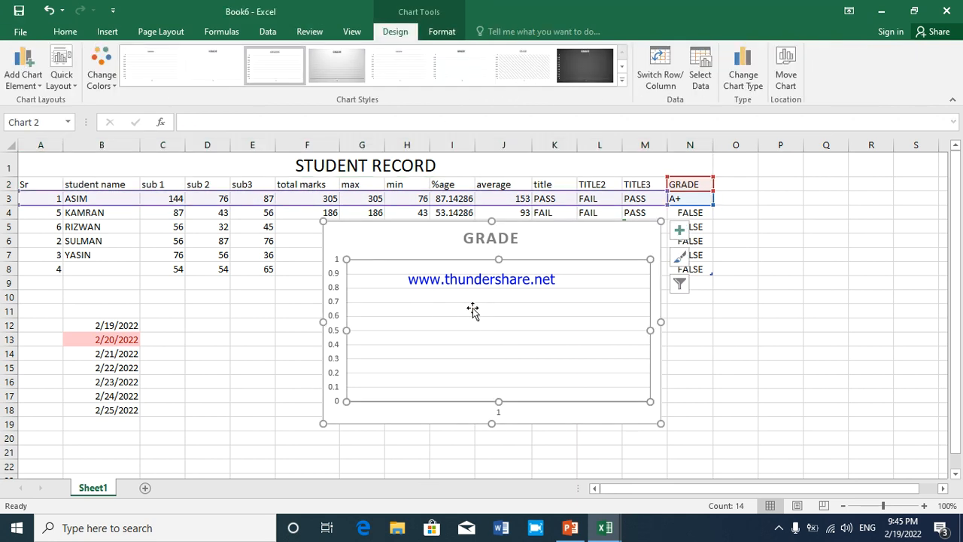
right_click(472, 308)
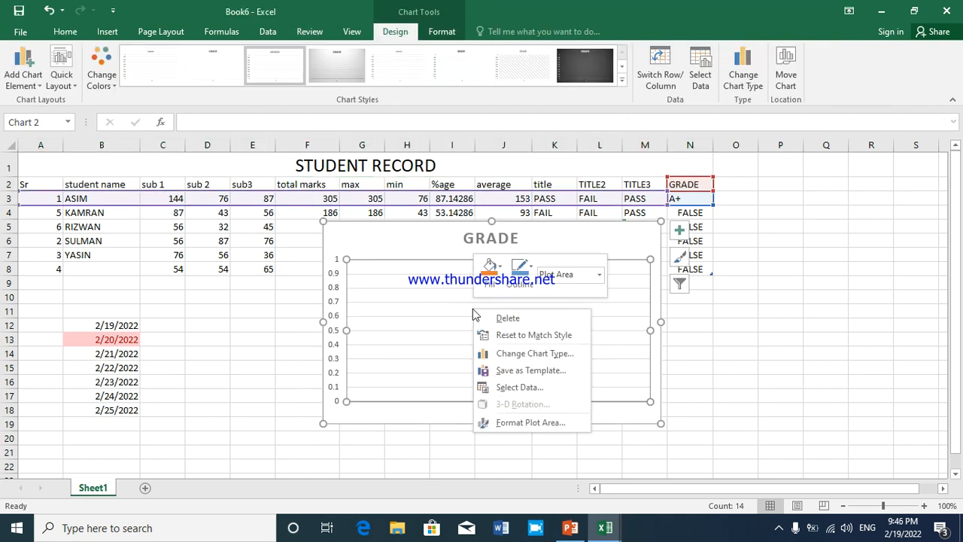
left_click(501, 322)
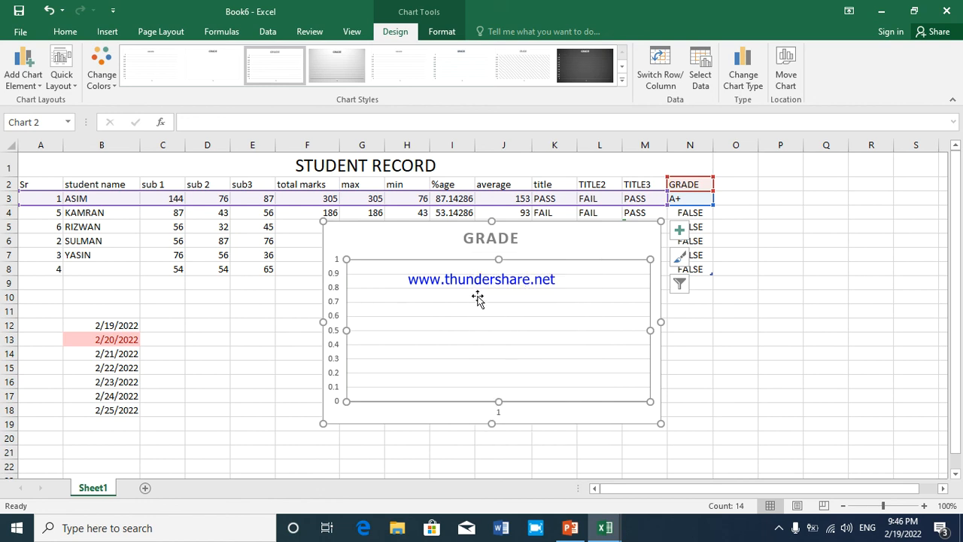
left_click(429, 250)
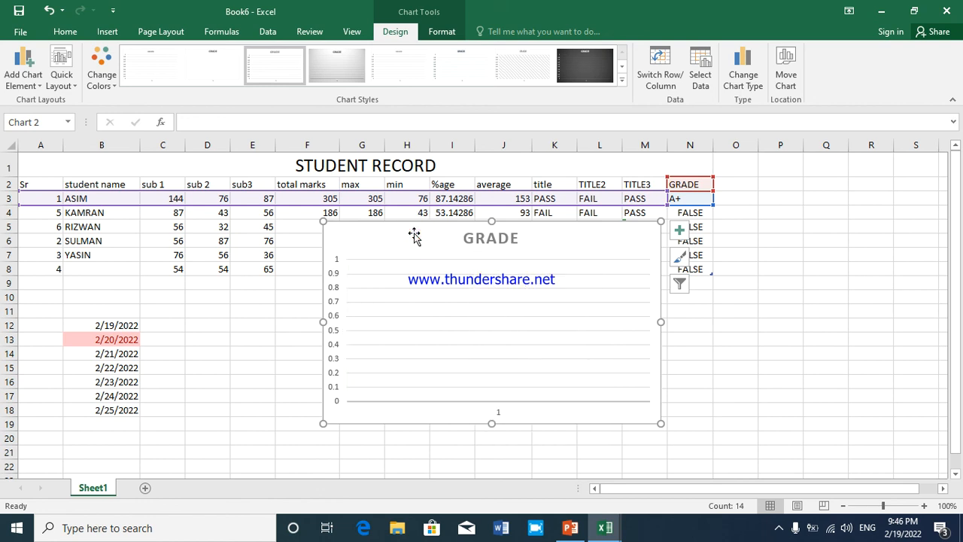
right_click(565, 323)
left_click(581, 329)
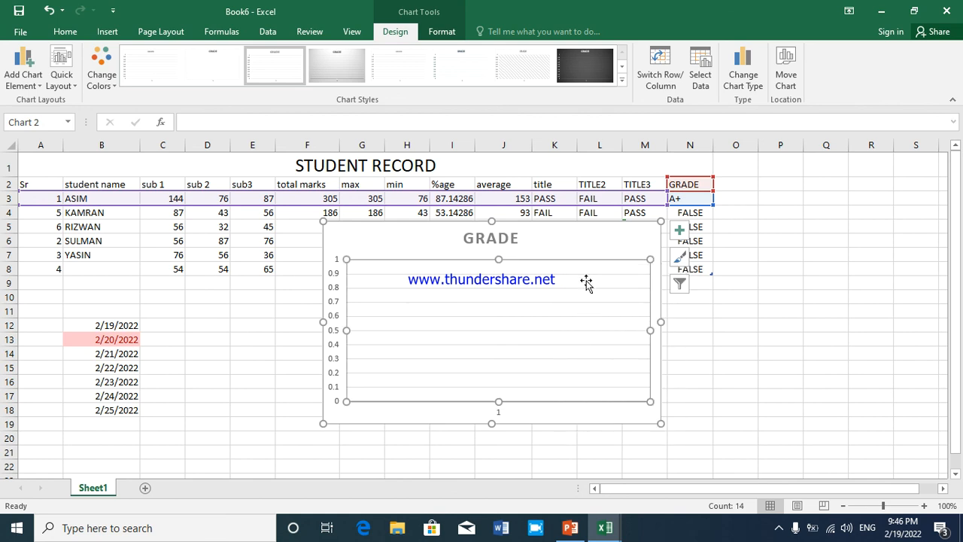
Open the Format Chart Area options for the GRADE chart and close them without changes
left_click(623, 236)
double_click(623, 236)
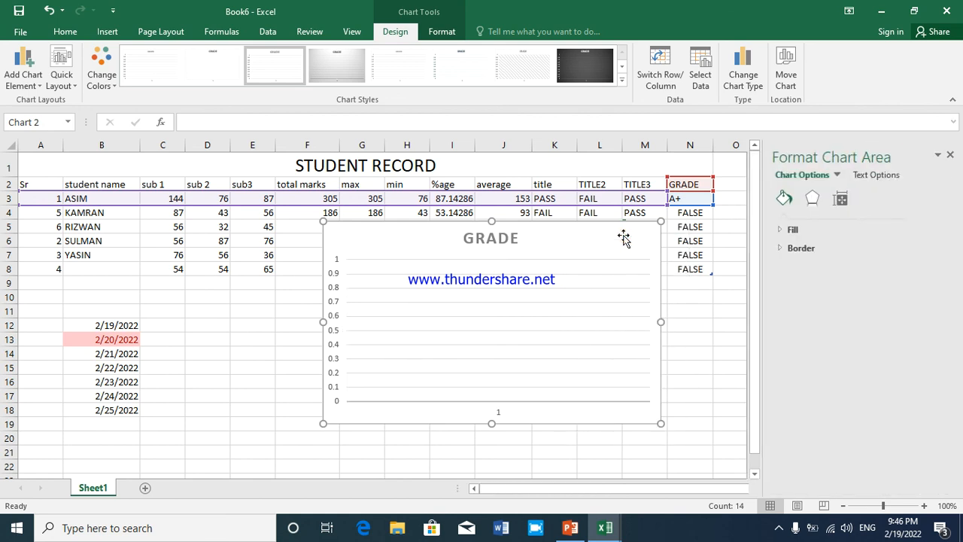
right_click(623, 236)
left_click(950, 155)
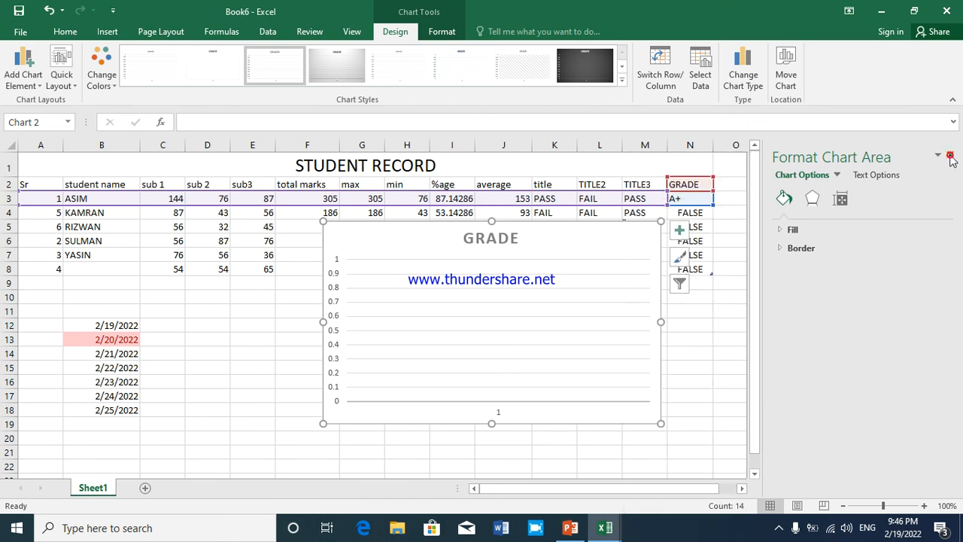
left_click(950, 157)
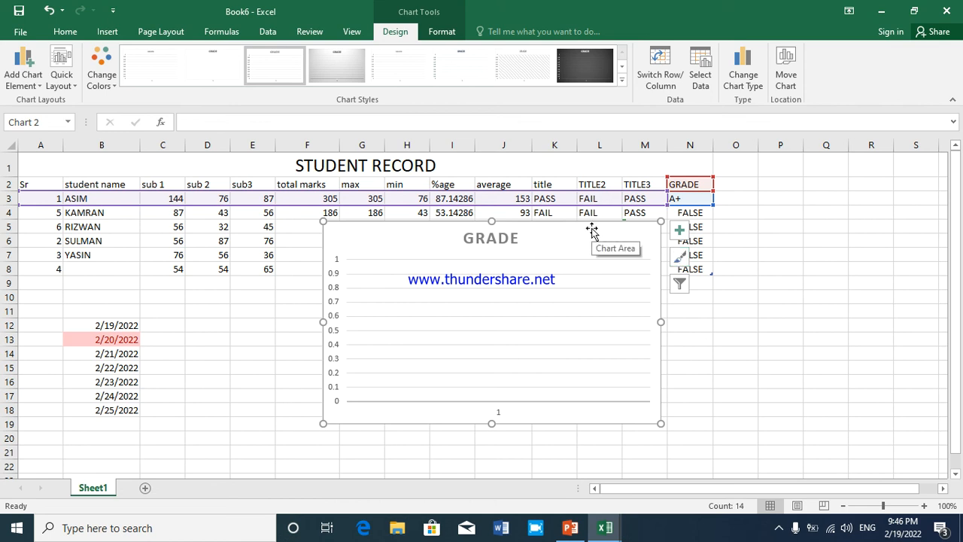
Delete the GRADE chart and undo the deletion
key("Delete")
key("ctrl+z")
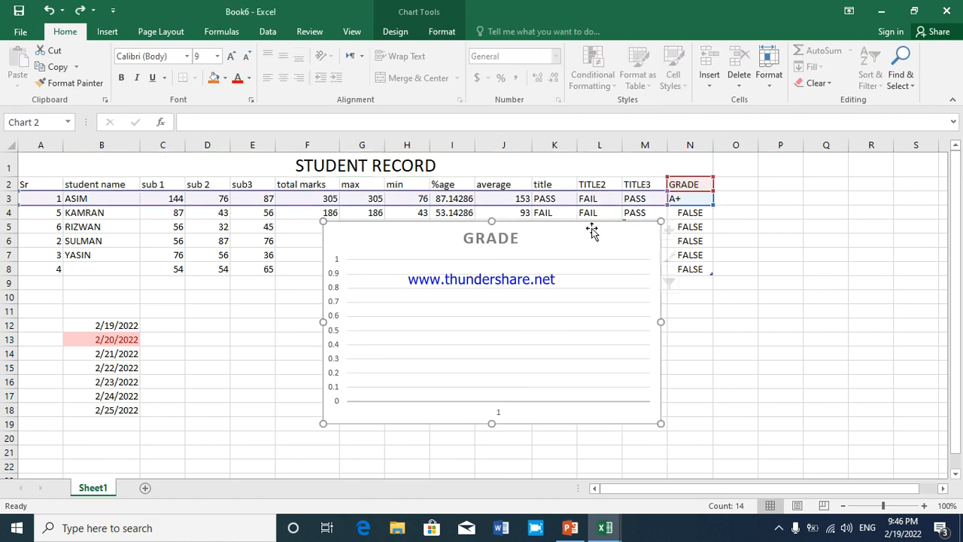
Undo the recent chart changes and insertions back to the sheet without any charts, with the header row selected
key("ctrl+z")
key("ctrl+z")
key("ctrl+z")
key("ctrl+z")
key("ctrl+z")
key("ctrl+z")
key("ctrl+z")
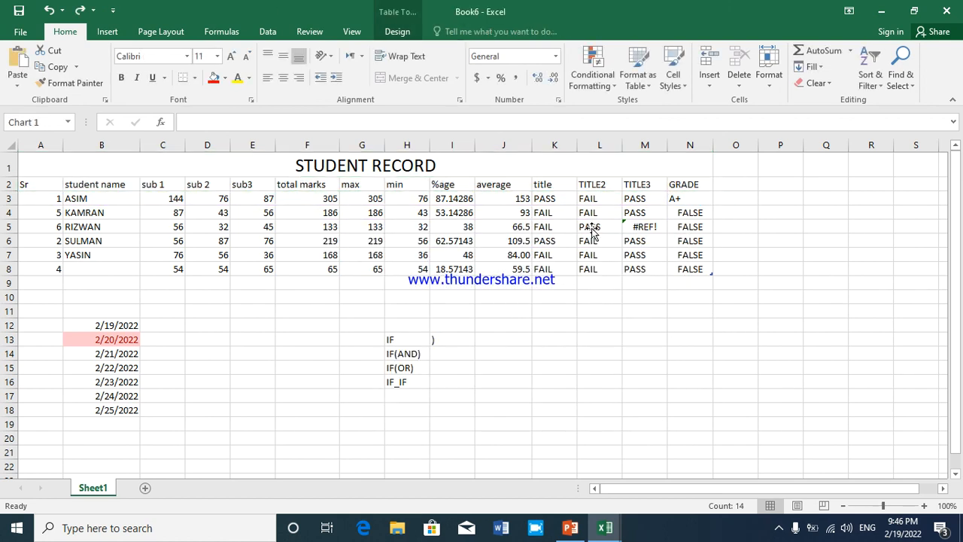
key("ctrl+z")
key("ctrl+z")
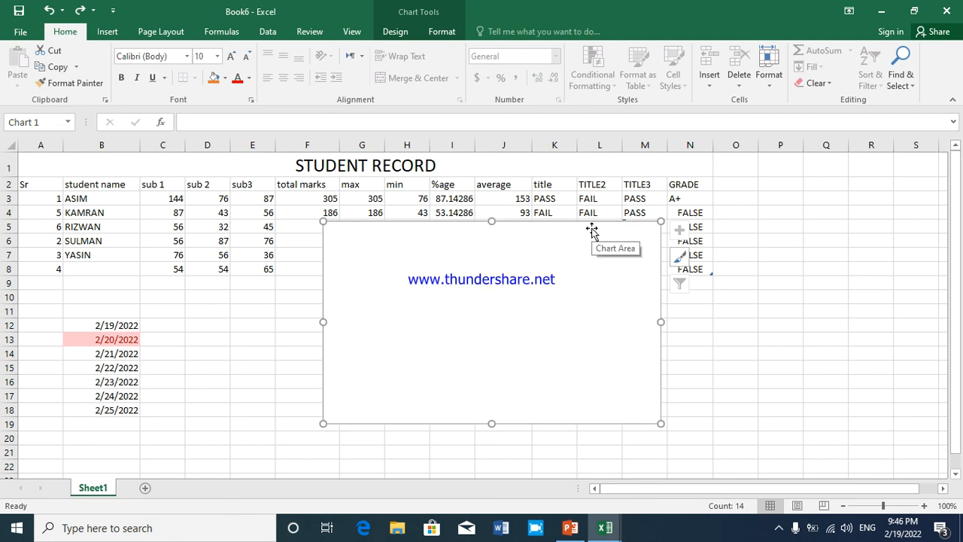
key("ctrl+z")
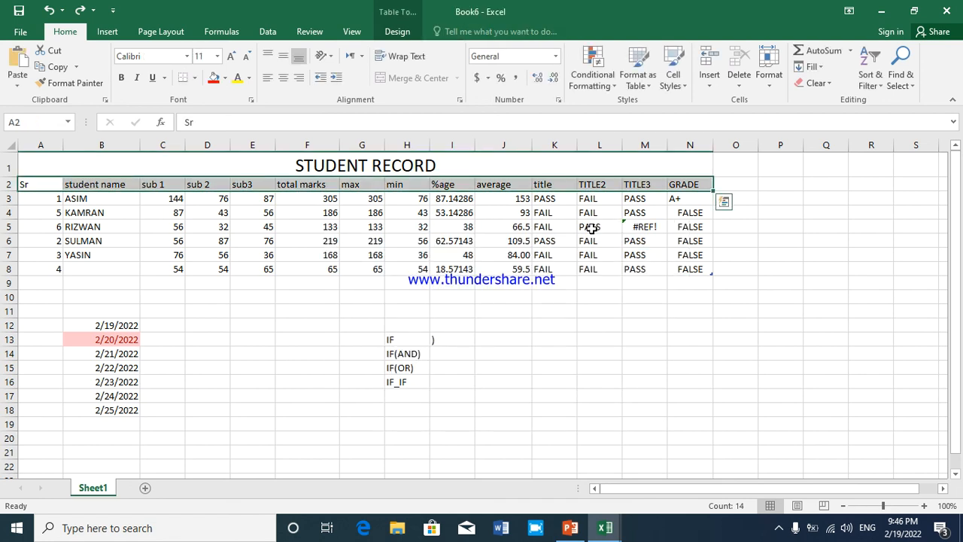
Select the range B3:F8 and try to insert a Volume-High-Low-Close stock chart from it
left_click(159, 214)
left_click_drag(94, 200, 307, 269)
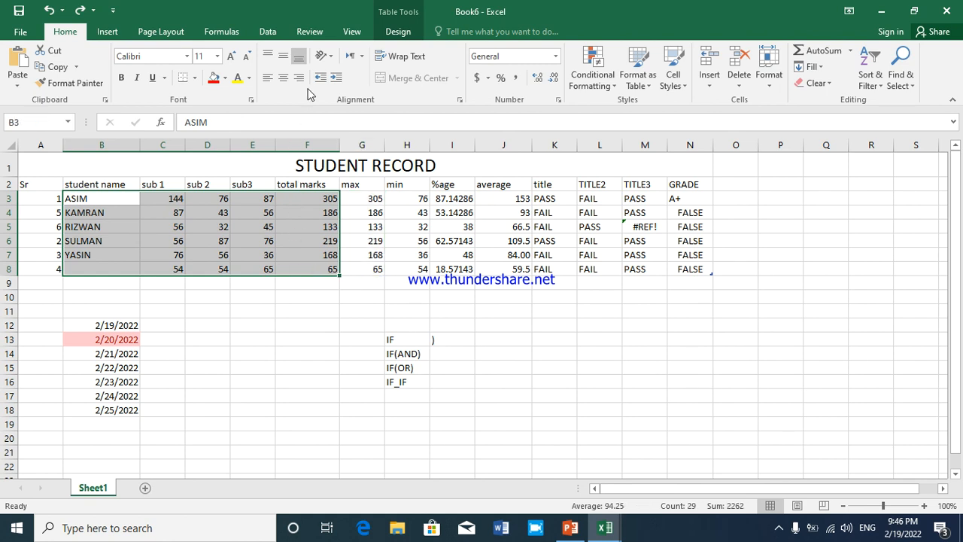
left_click(115, 33)
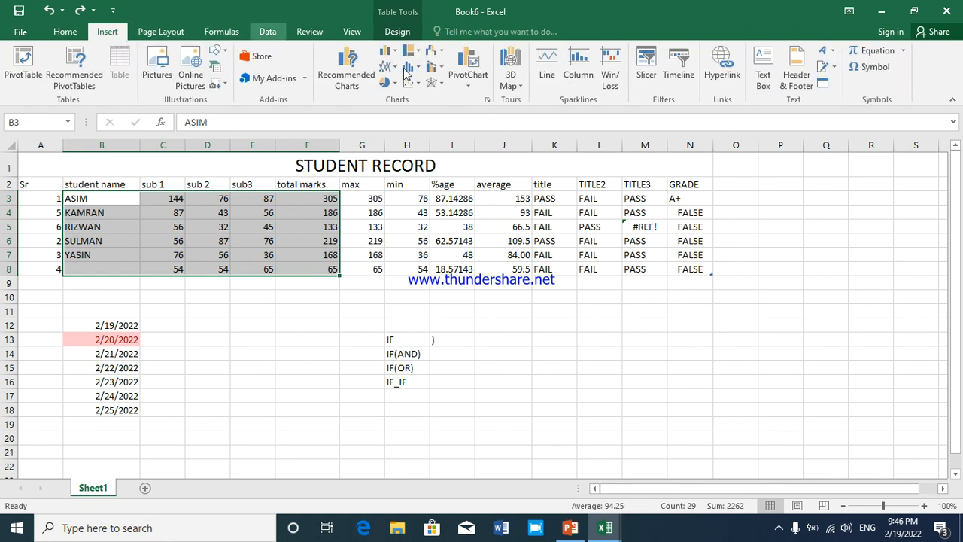
left_click(433, 51)
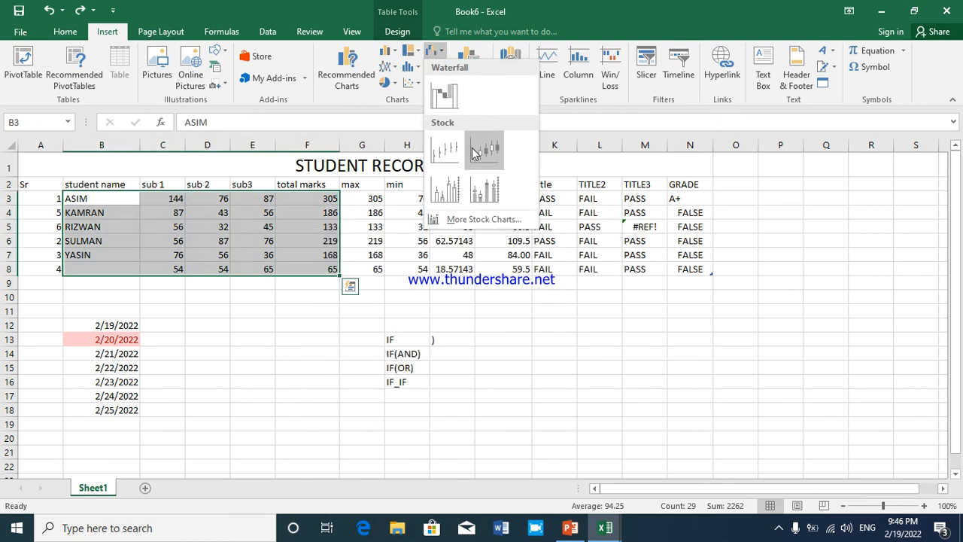
left_click(444, 195)
left_click(583, 316)
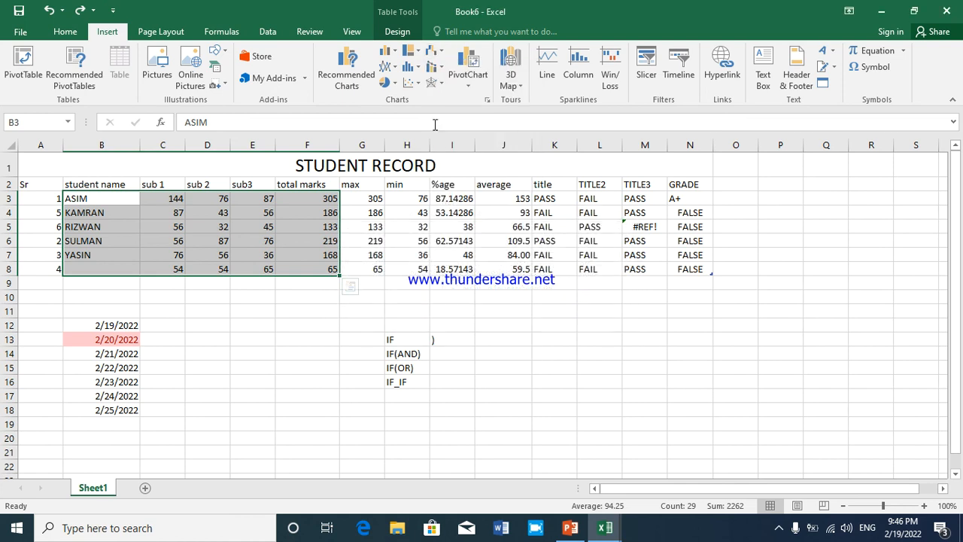
Insert a 2-D Line with Markers chart from the selected student marks
left_click(412, 70)
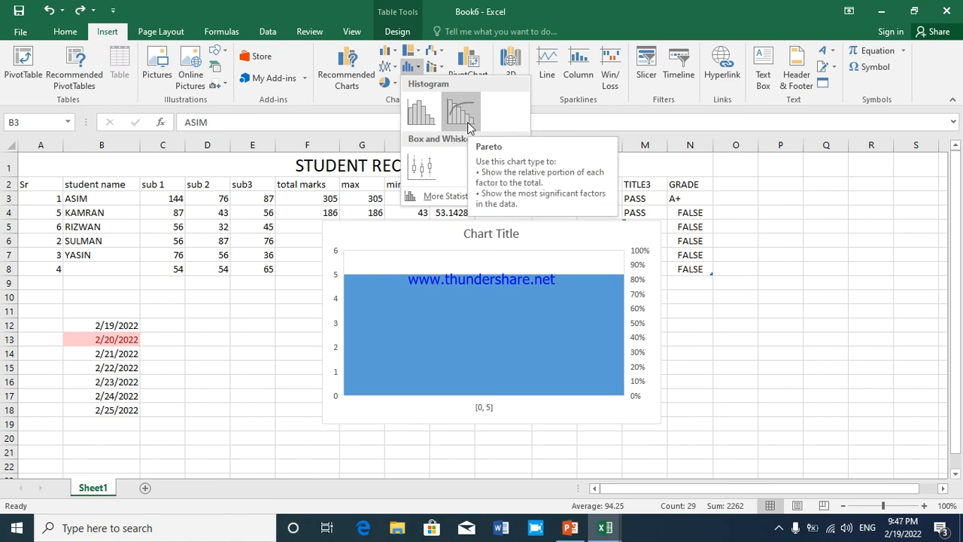
left_click(392, 67)
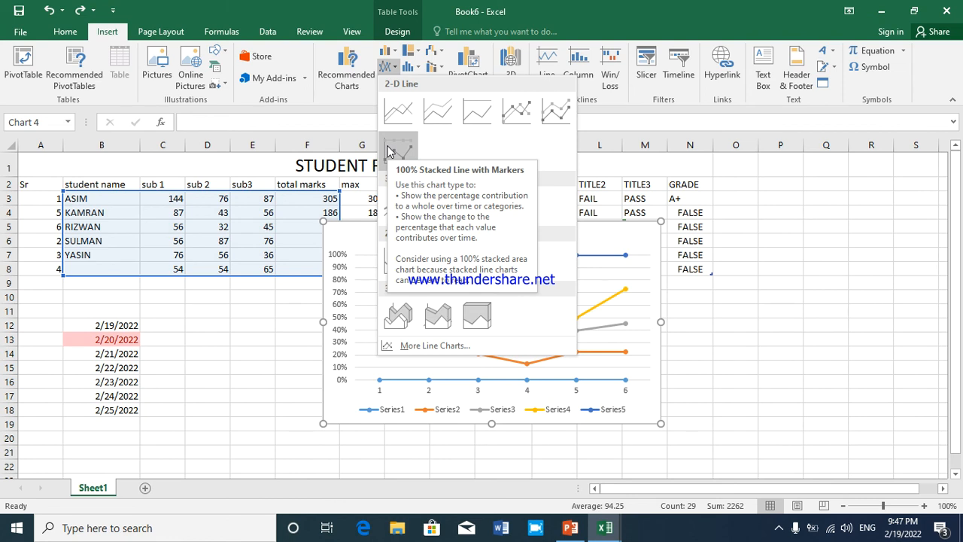
left_click(513, 120)
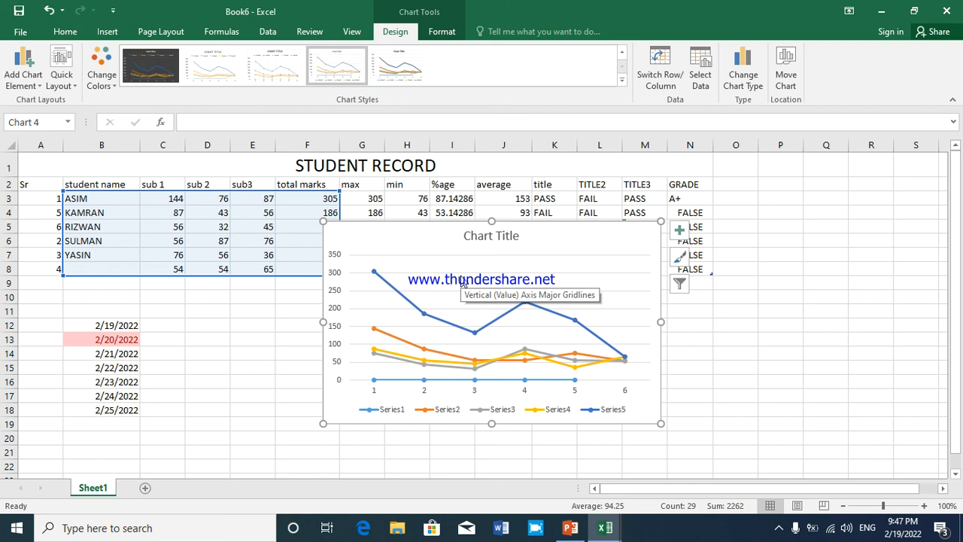
Move the line chart to a new sheet named Chart1
left_click(512, 254)
left_click(785, 76)
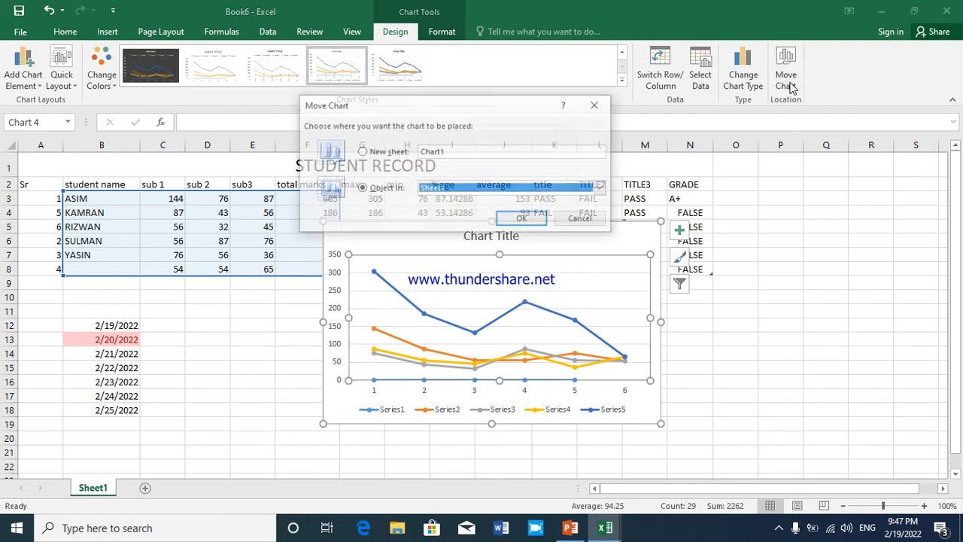
left_click(389, 153)
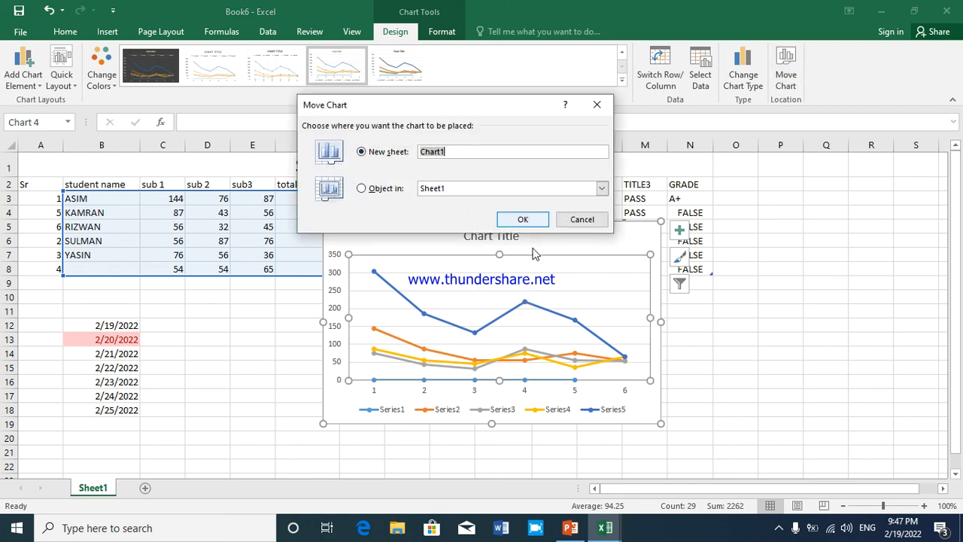
left_click(523, 219)
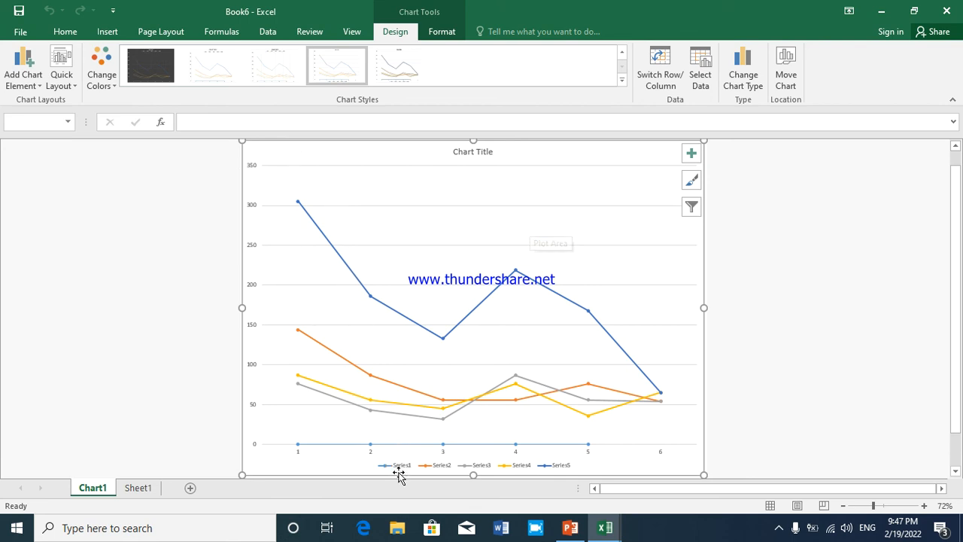
Set the chart legend's font to Arial Black at size 20
left_click(575, 465)
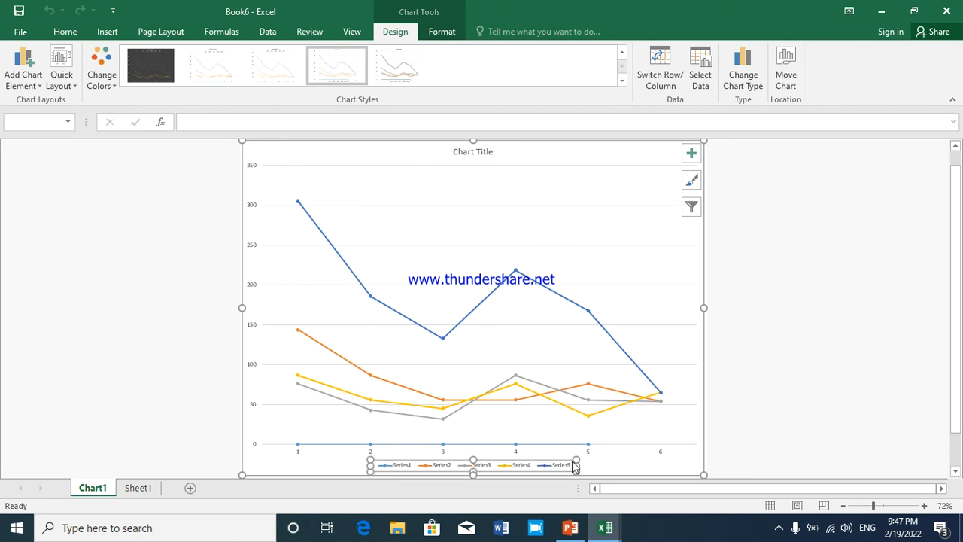
left_click(56, 33)
left_click(187, 57)
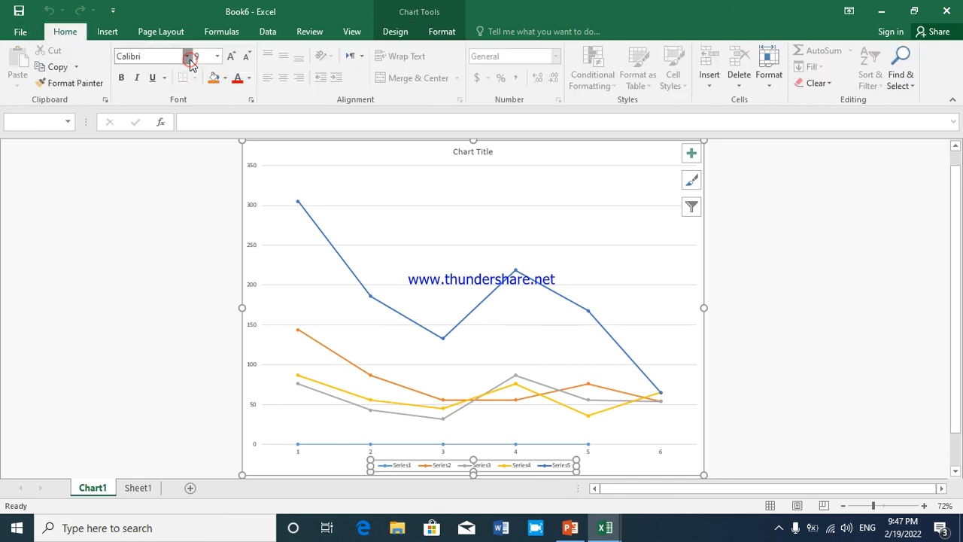
left_click(183, 194)
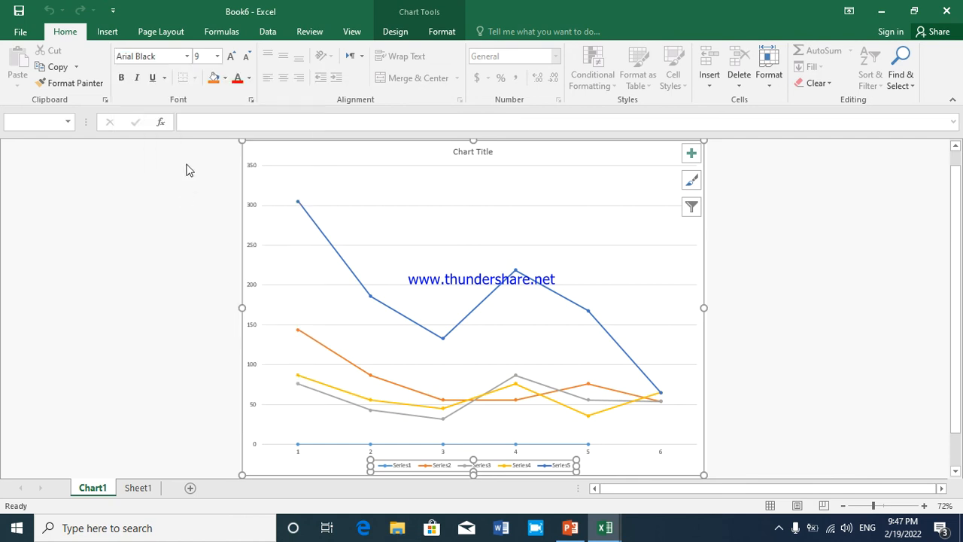
left_click(217, 56)
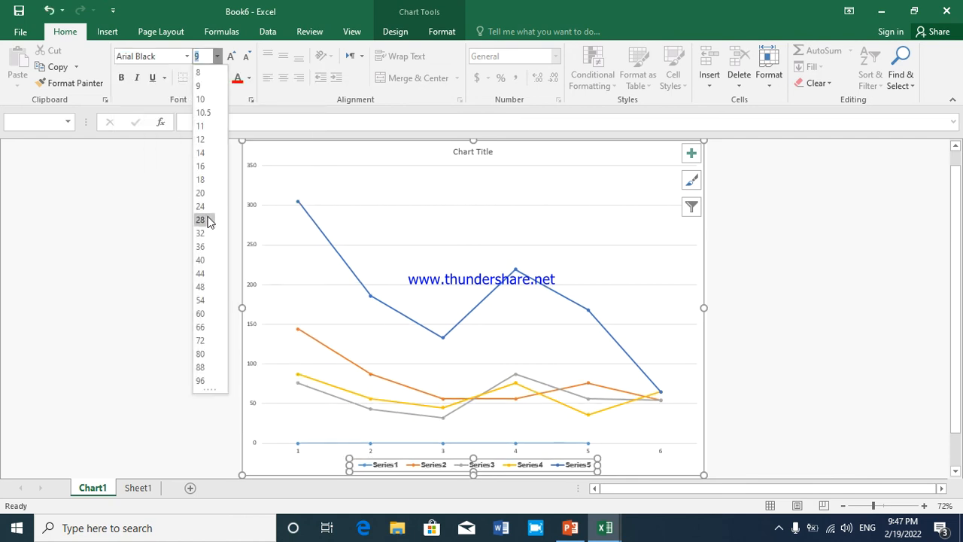
left_click(201, 193)
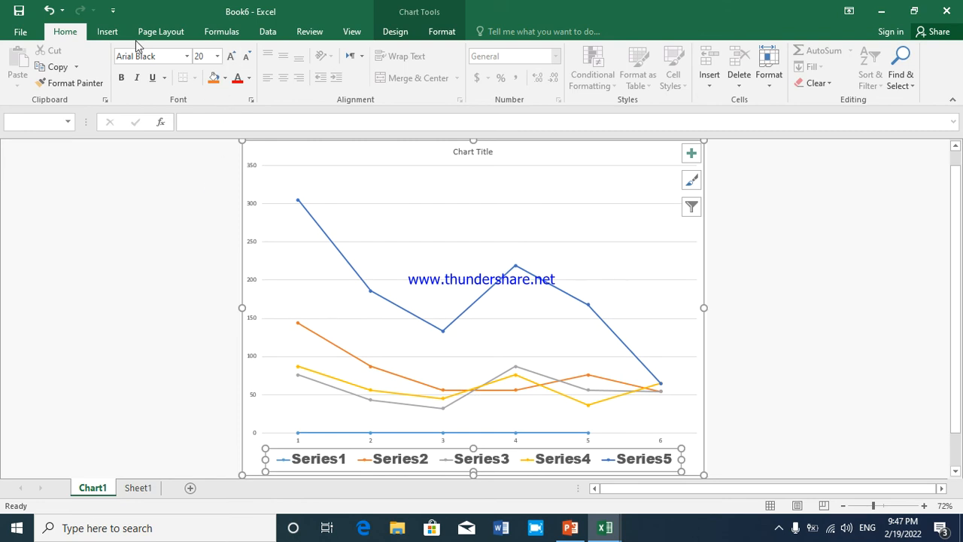
Apply the fifth chart style to the line chart and recolor it with the second Colorful palette of blues and grays
left_click(407, 30)
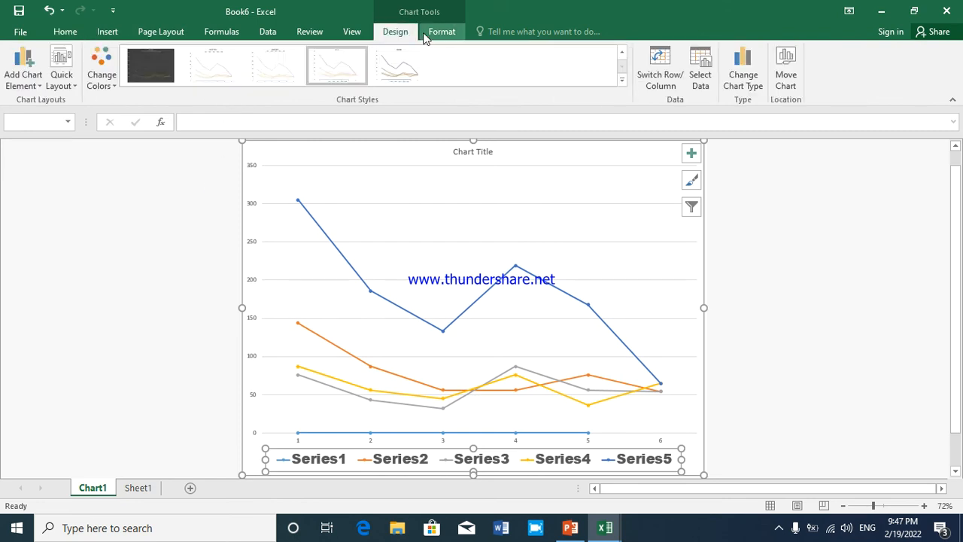
left_click(383, 79)
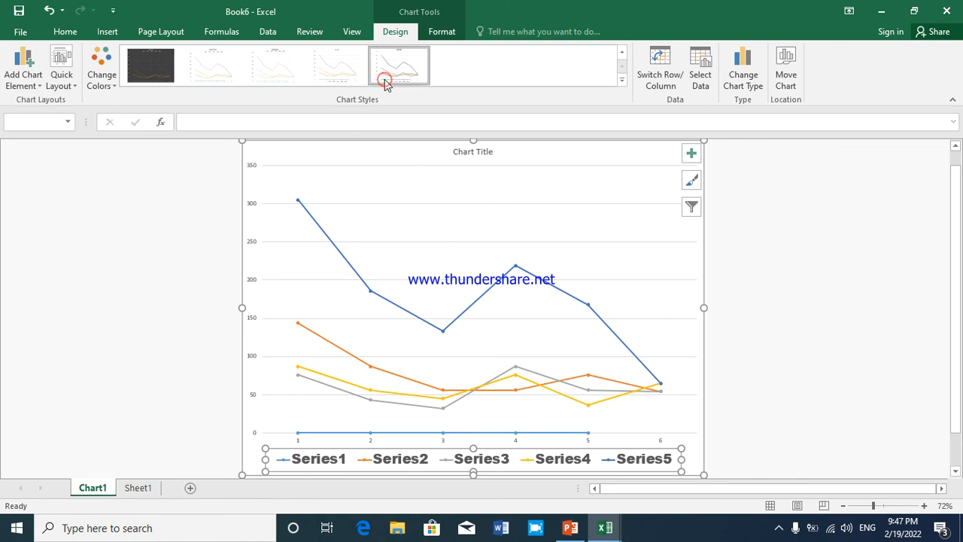
left_click(101, 79)
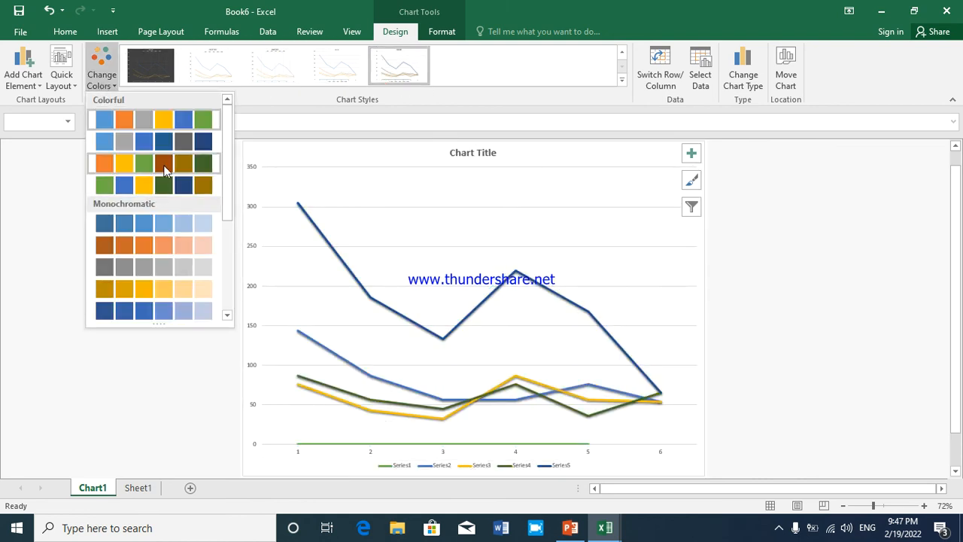
left_click(179, 137)
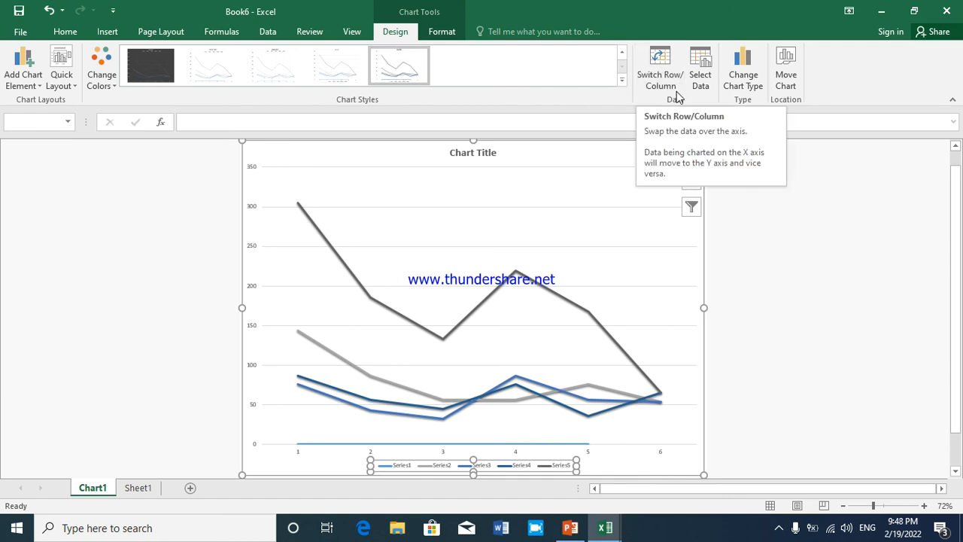
Change the chart type from line to Clustered Bar
left_click(740, 83)
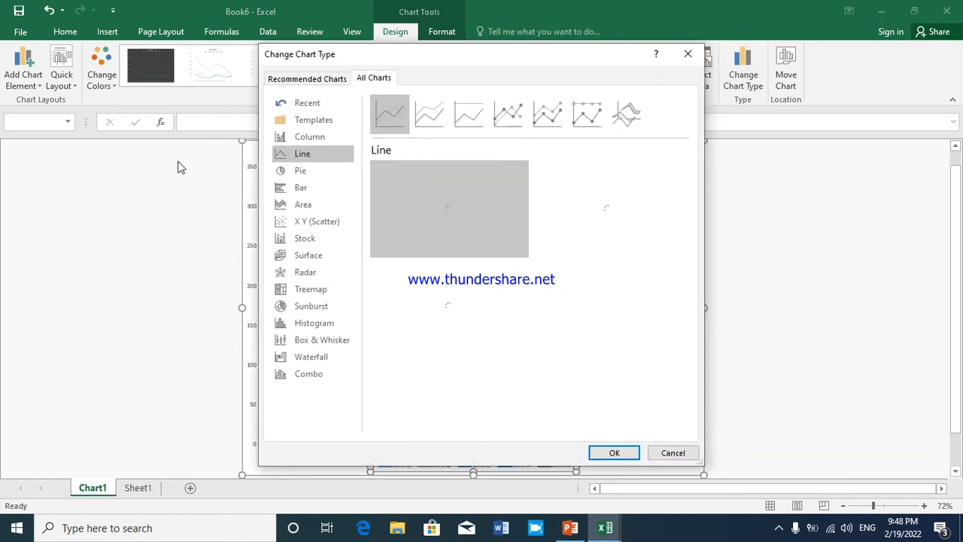
left_click(299, 171)
left_click(300, 186)
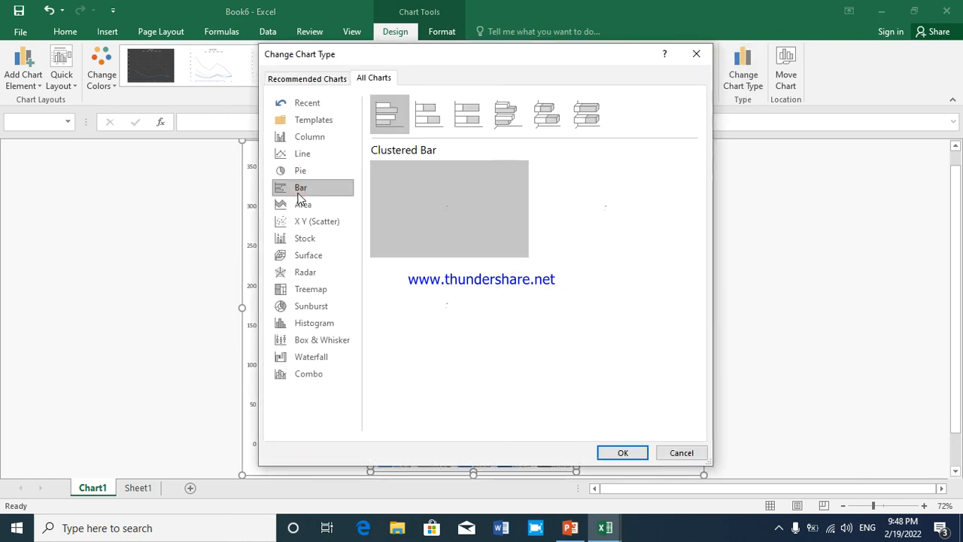
mouse_move(396, 216)
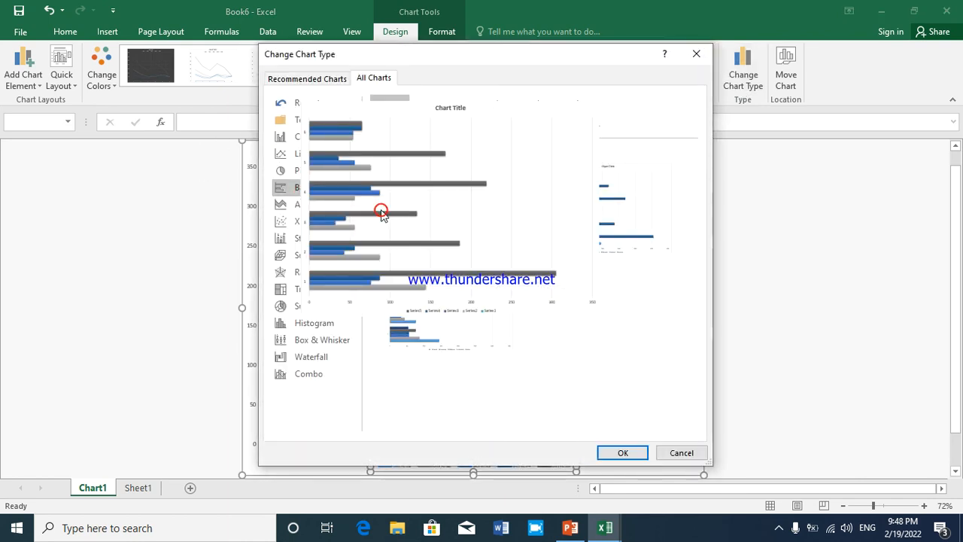
left_click(621, 452)
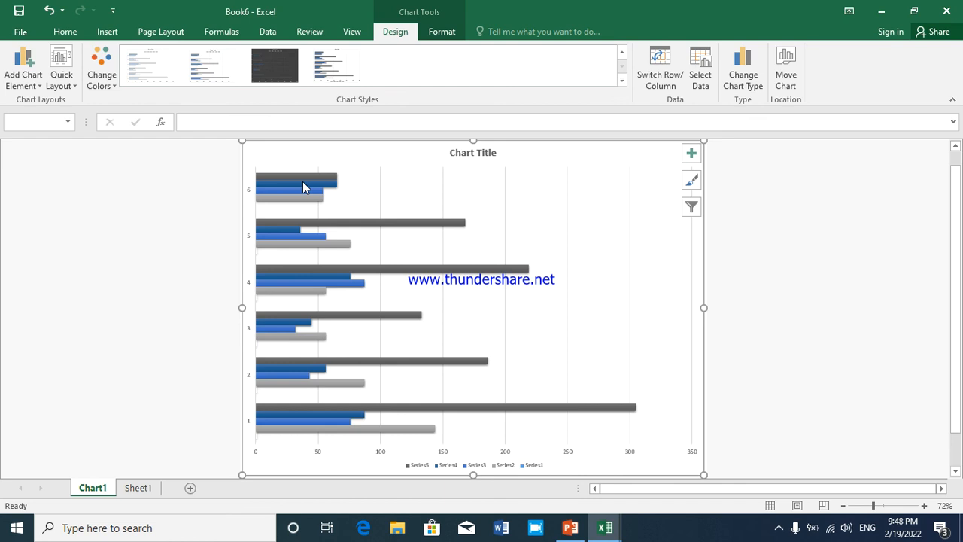
Apply an outlined WordArt style to the bar chart's legend text
left_click(435, 31)
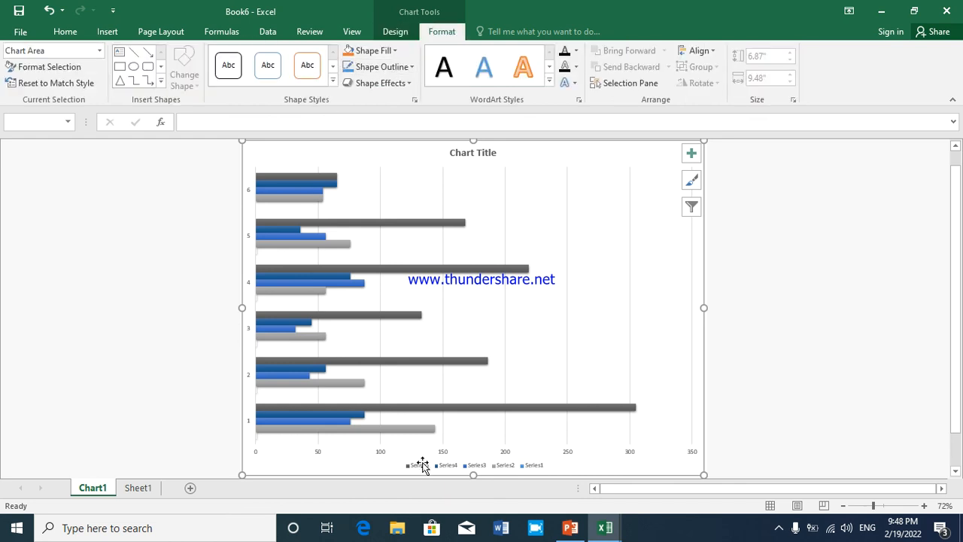
left_click(422, 464)
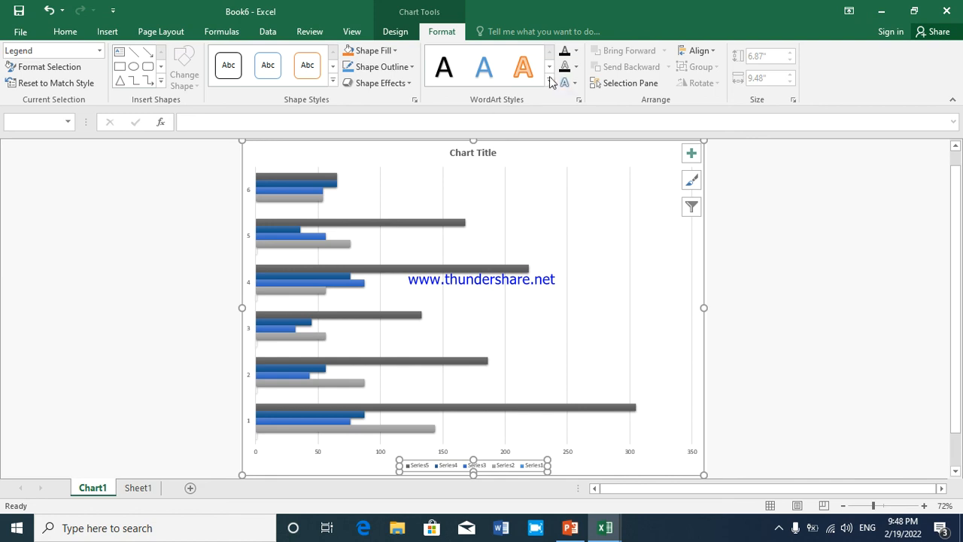
left_click(550, 78)
left_click(486, 144)
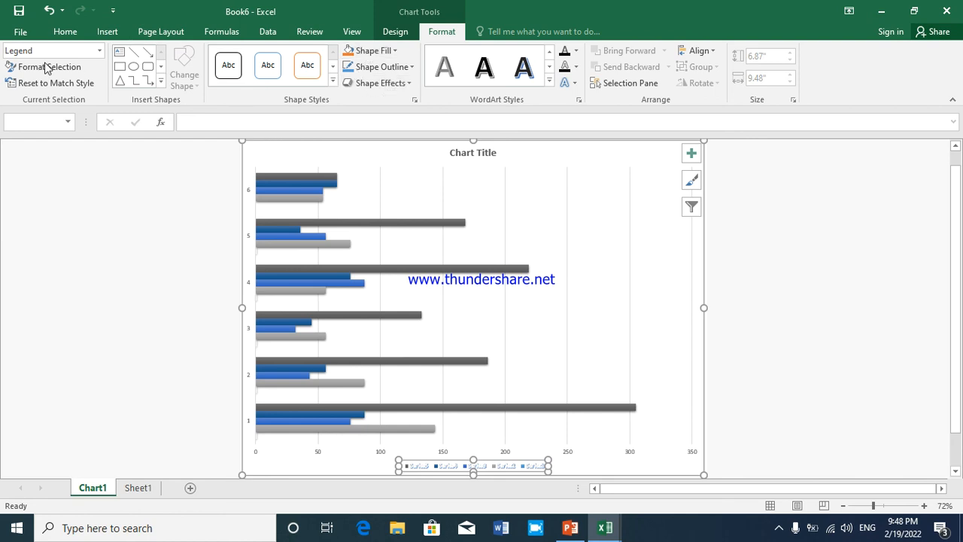
Select the plot area and then Series 1, and view the Format Data Series options without changing them
left_click(98, 51)
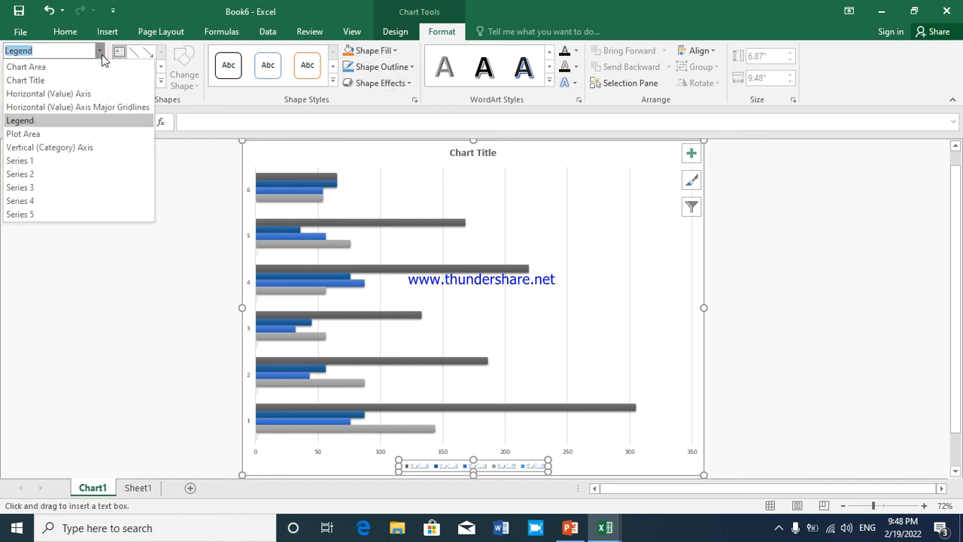
left_click(83, 135)
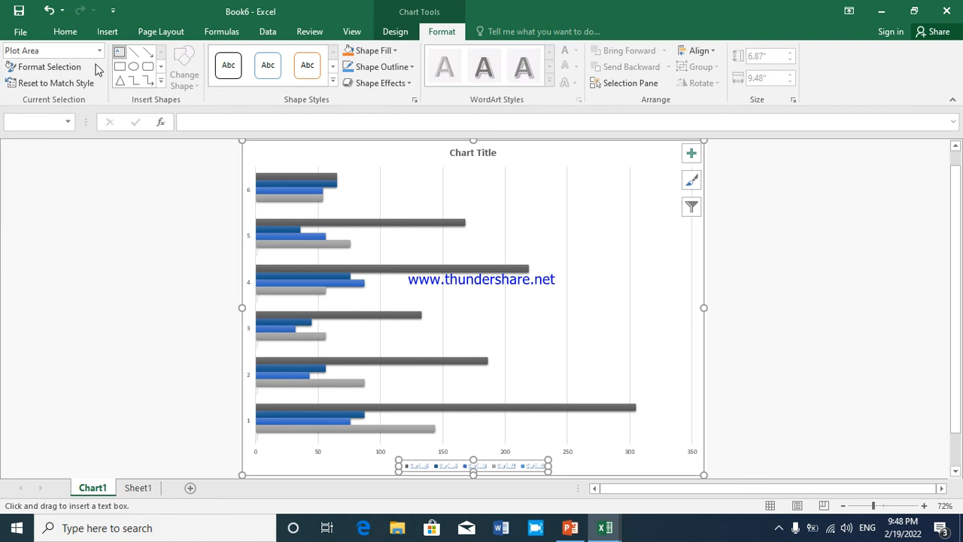
left_click(99, 51)
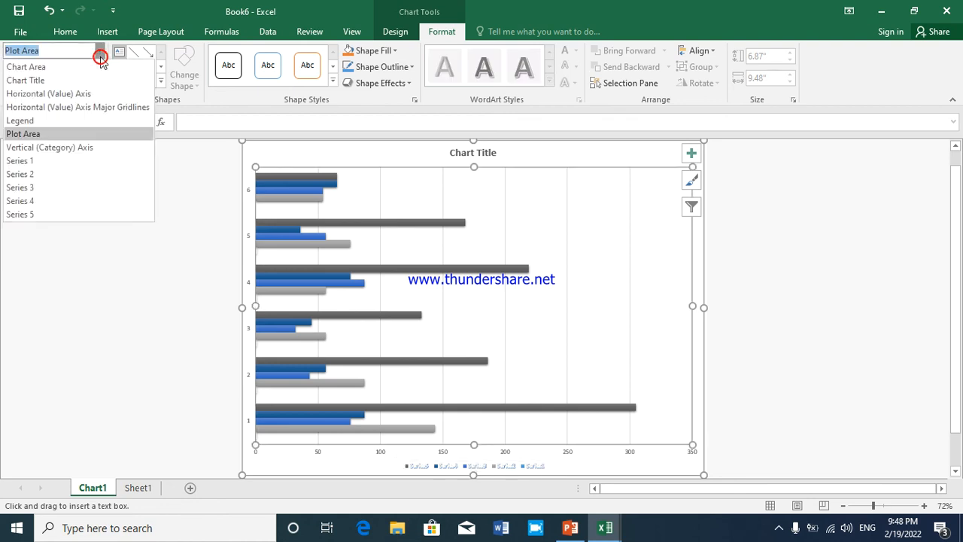
left_click(85, 157)
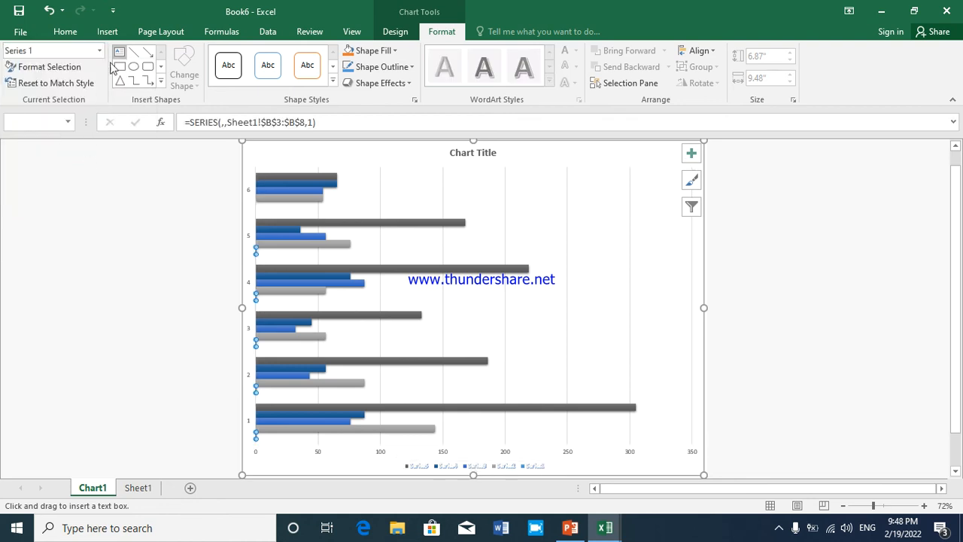
left_click(79, 68)
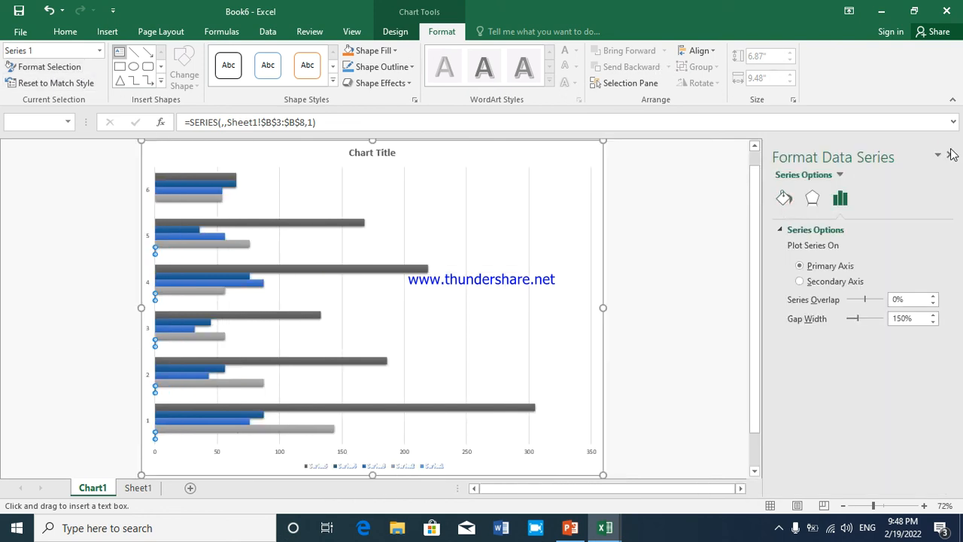
left_click(949, 153)
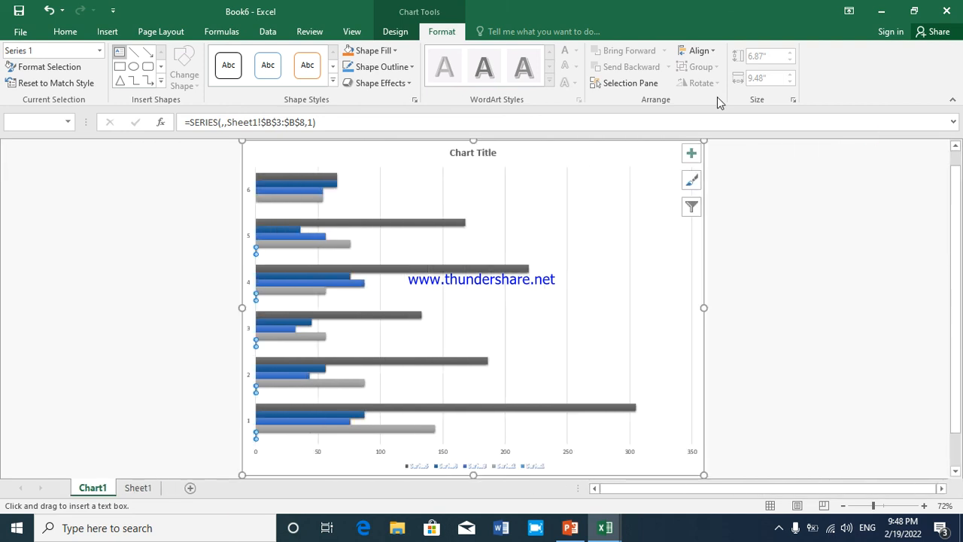
left_click(709, 54)
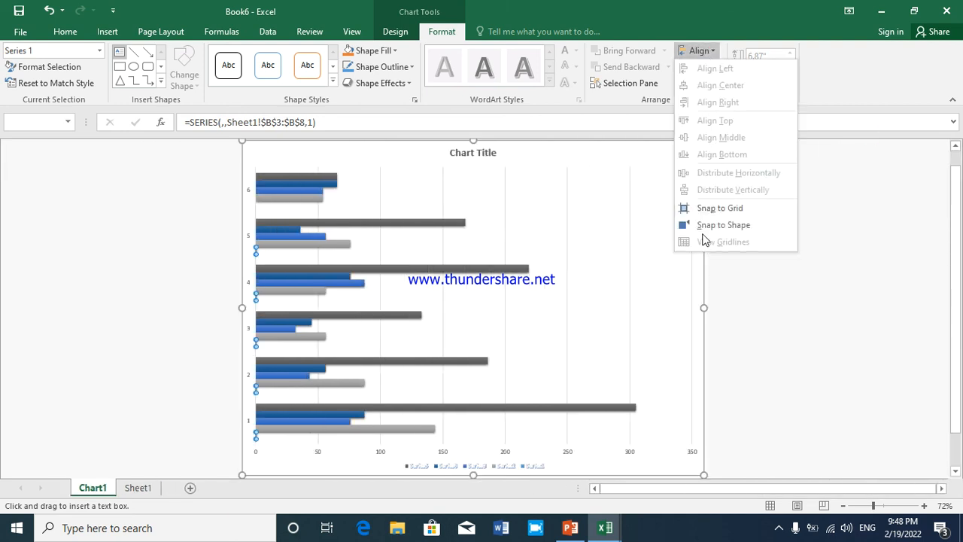
left_click(554, 230)
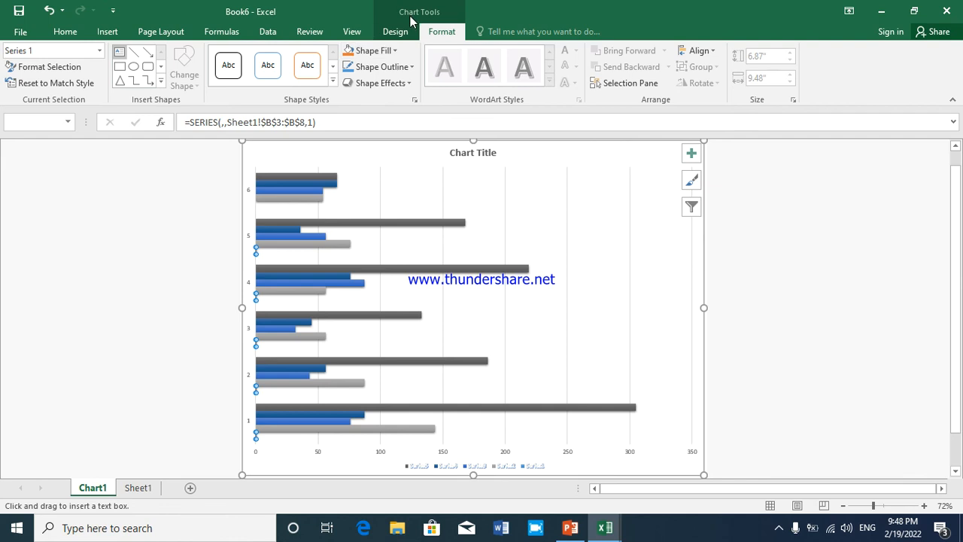
Move the bar chart from its chart sheet into Sheet1 as an object and place it just below the student marks table
left_click(393, 34)
left_click(790, 89)
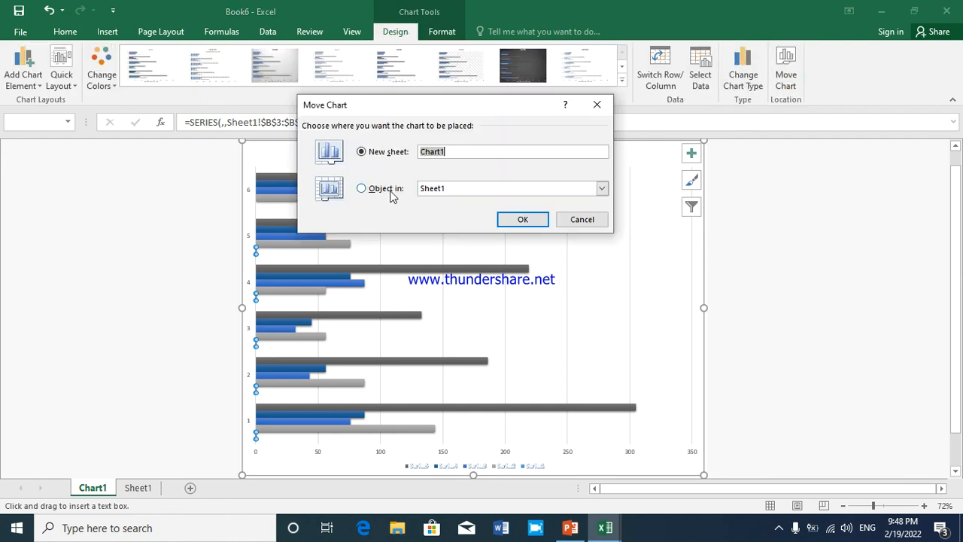
left_click(390, 190)
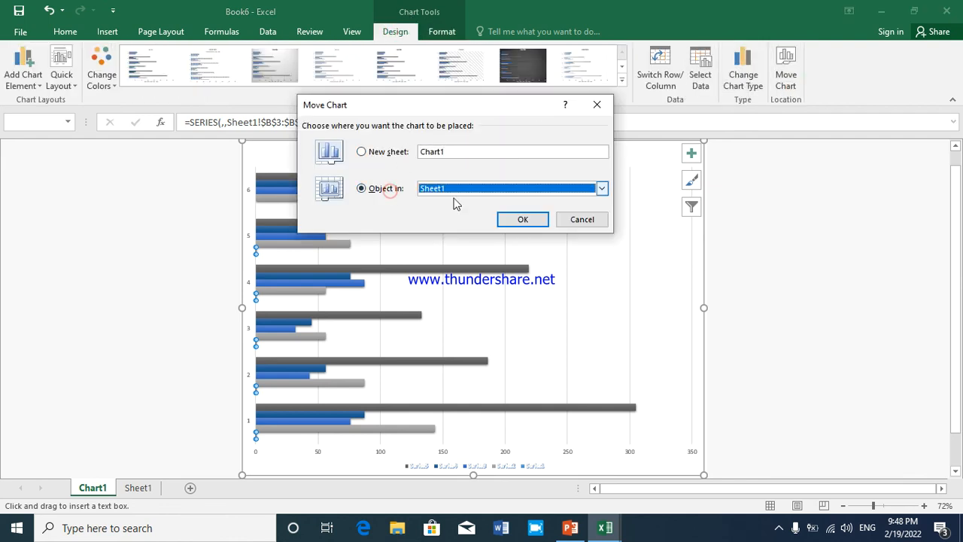
left_click(521, 220)
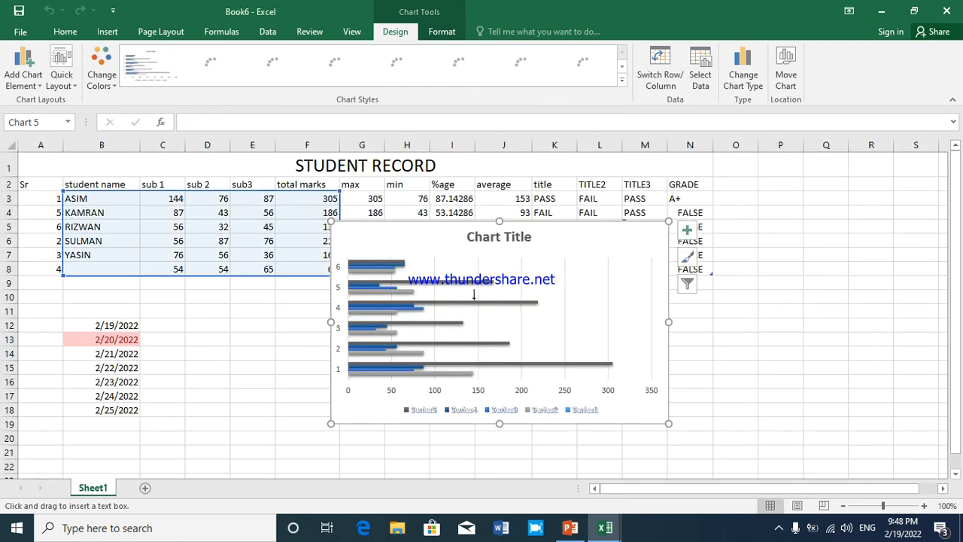
left_click(456, 301)
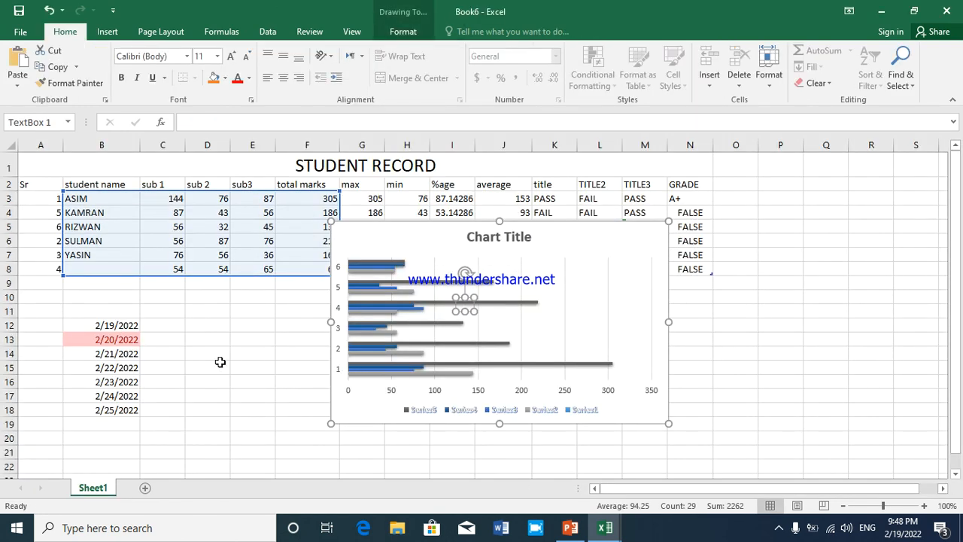
left_click_drag(419, 240, 357, 300)
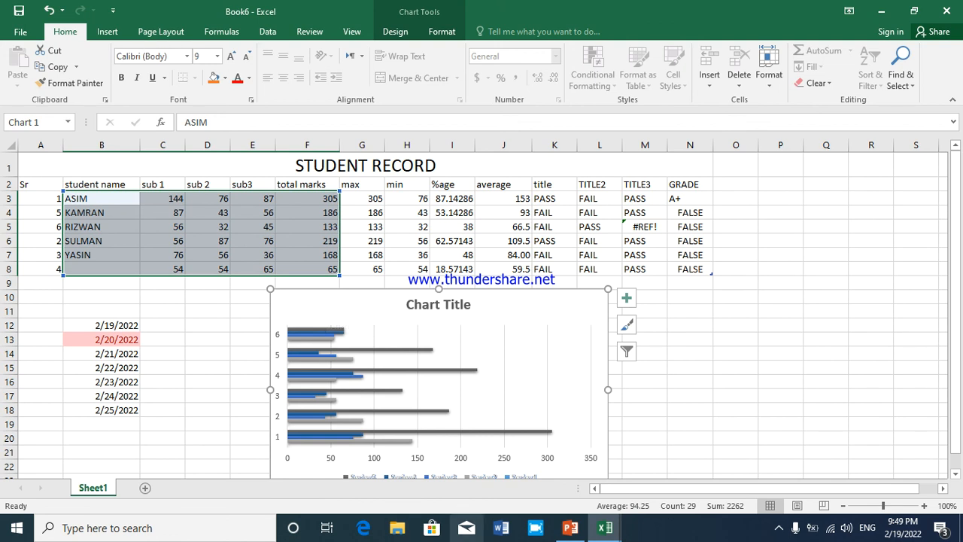
left_click(546, 536)
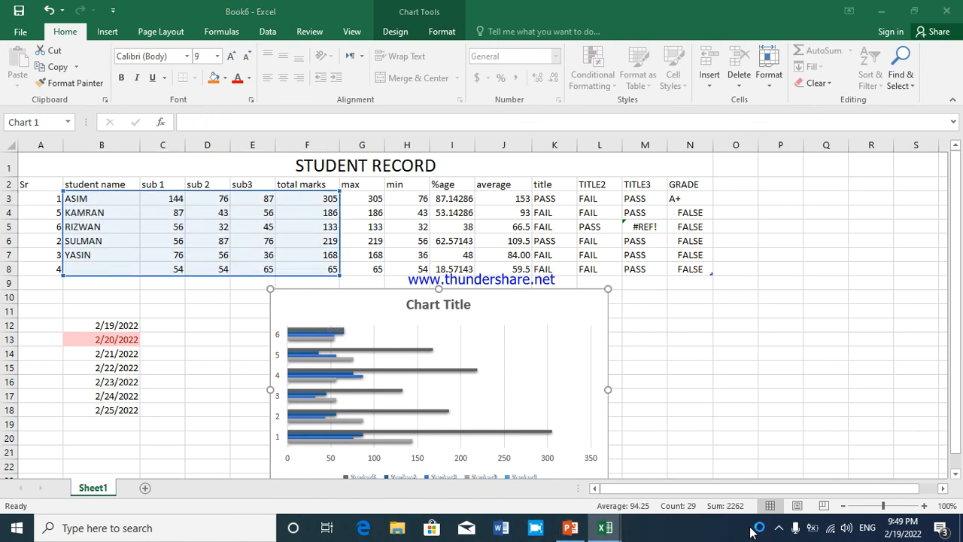
left_click(780, 529)
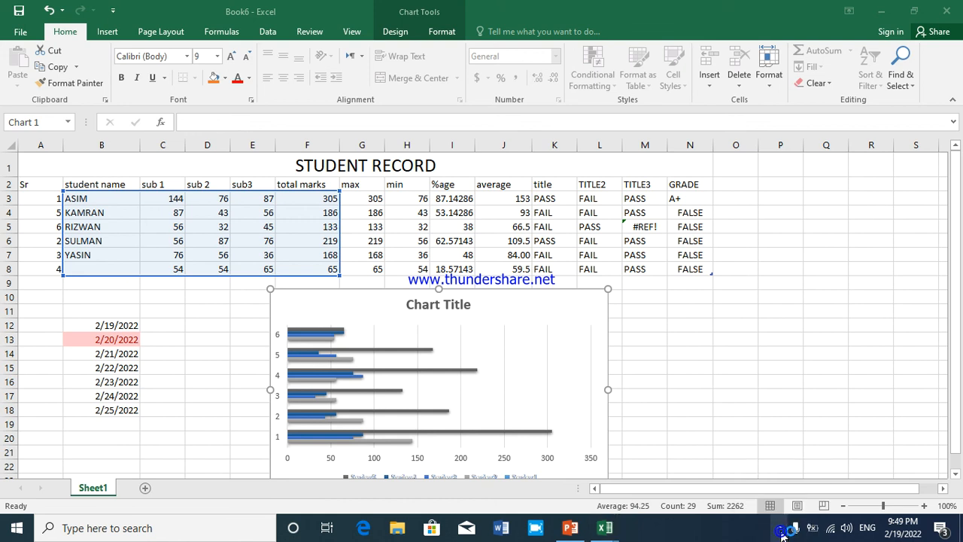
left_click(779, 499)
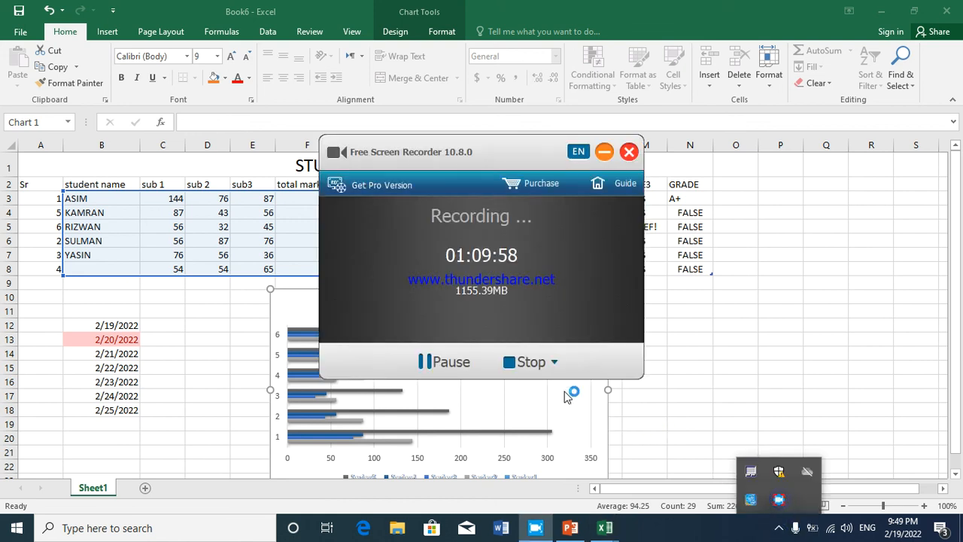